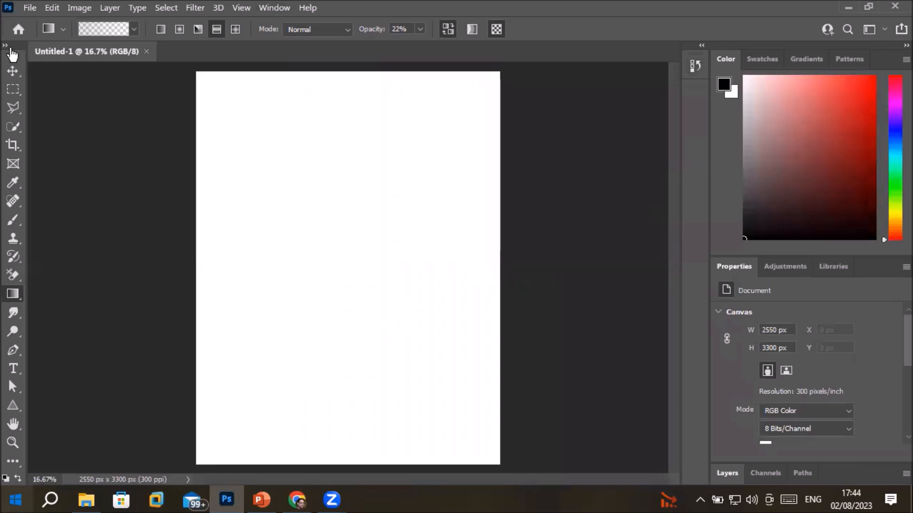
Float the toolbox over the workspace and activate the History Brush tool
{"action": "left_click_drag", "start_coordinate": [12, 53], "coordinate": [108, 88]}
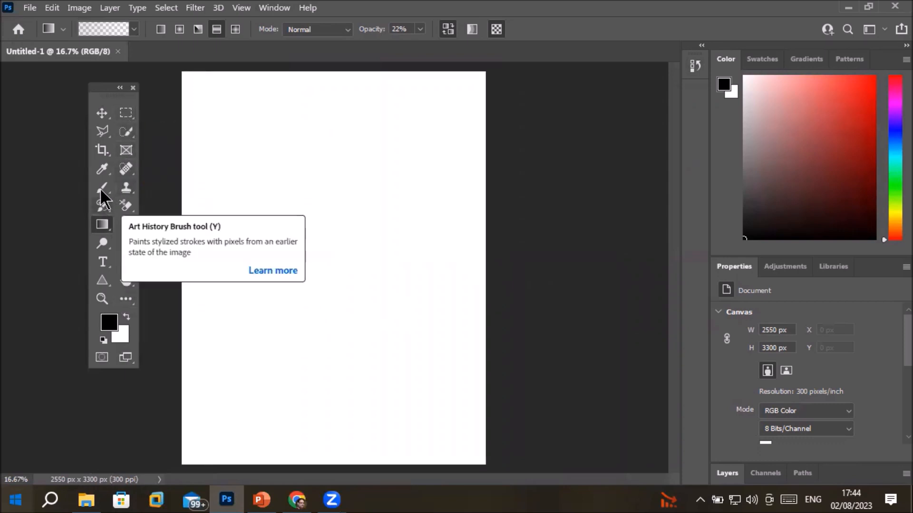
{"action": "left_click", "coordinate": [102, 209]}
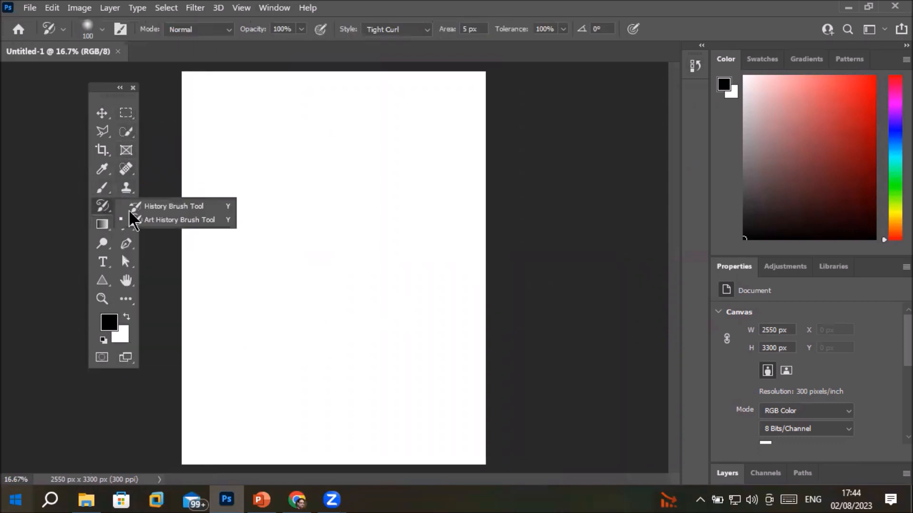
{"action": "left_click", "coordinate": [164, 207]}
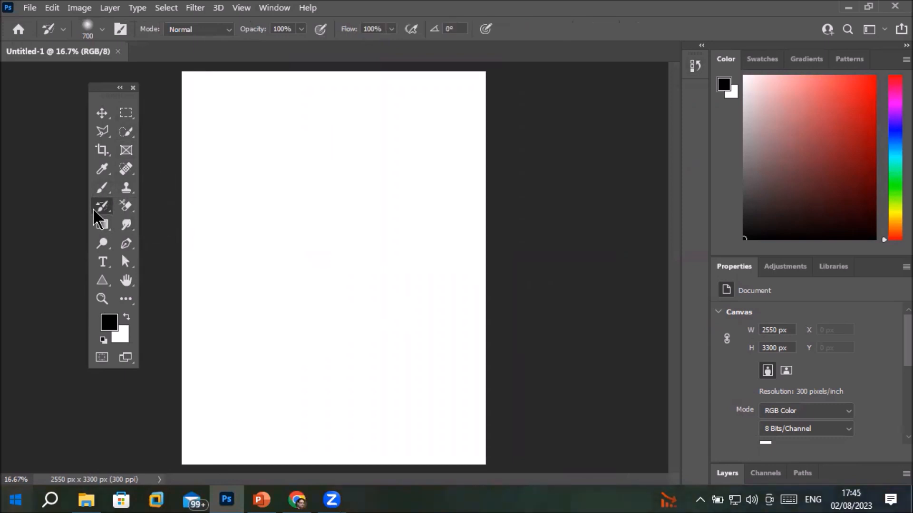
{"action": "right_click", "coordinate": [99, 210]}
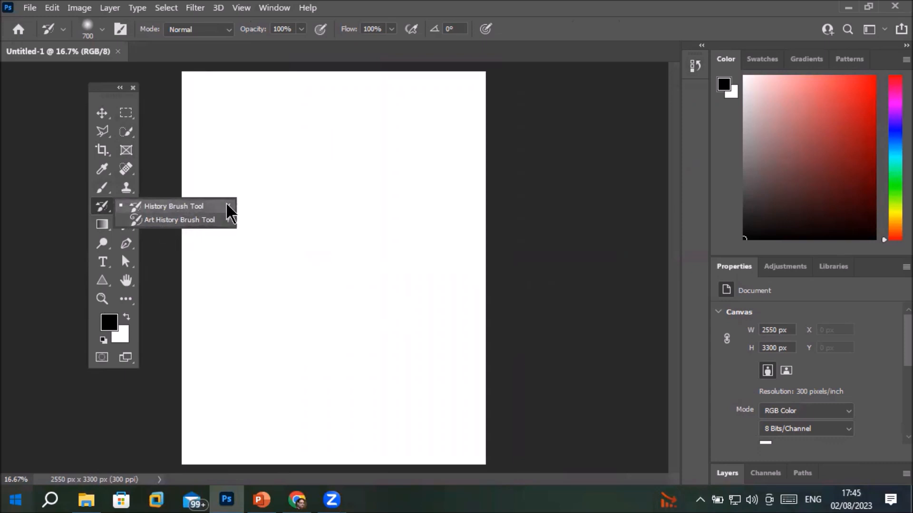
{"action": "left_click", "coordinate": [164, 208]}
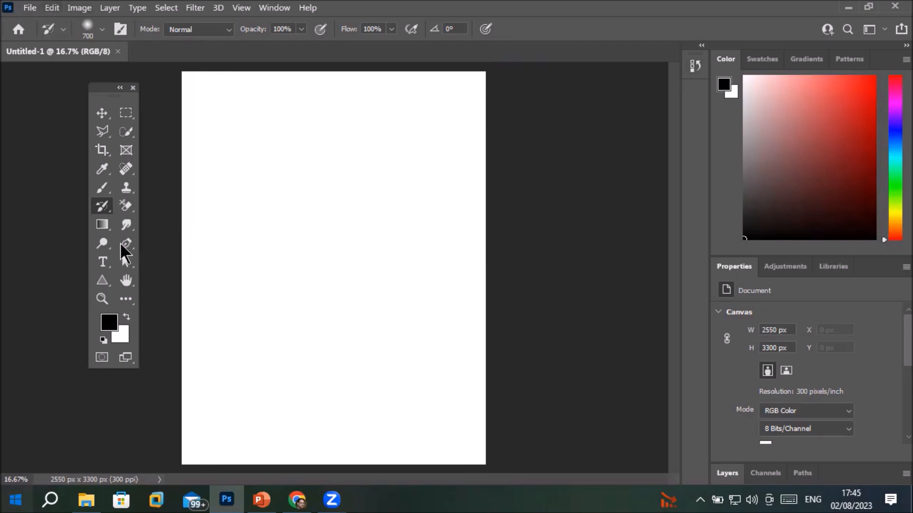
Open claudio-fonte-8nGY2SMLEaU-unsplash.jpg from the _Graphics > Images > DoorCarWindows folder as its own document in Photoshop
{"action": "left_click", "coordinate": [89, 500]}
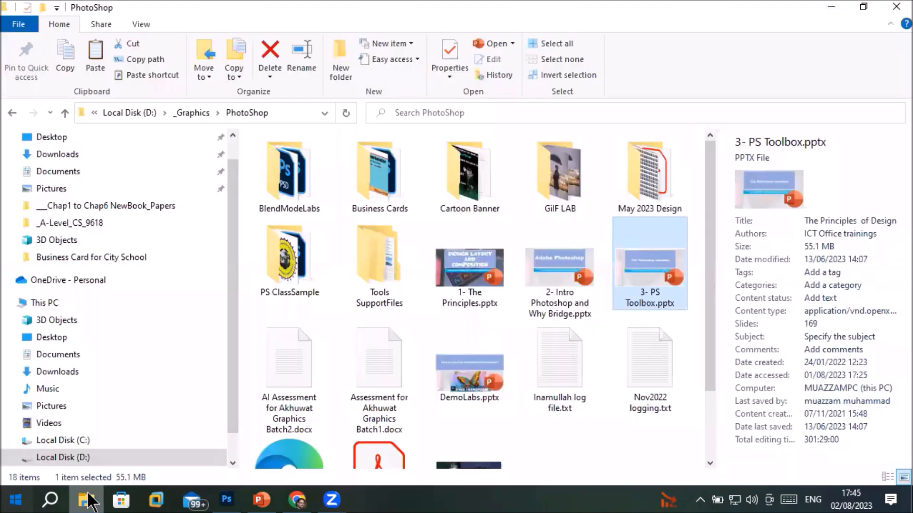
{"action": "left_click", "coordinate": [190, 113]}
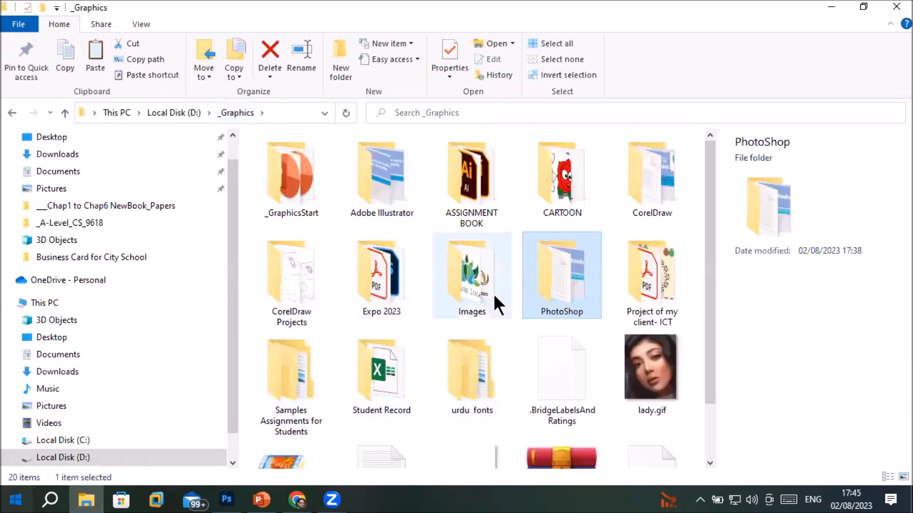
{"action": "double_click", "coordinate": [493, 294]}
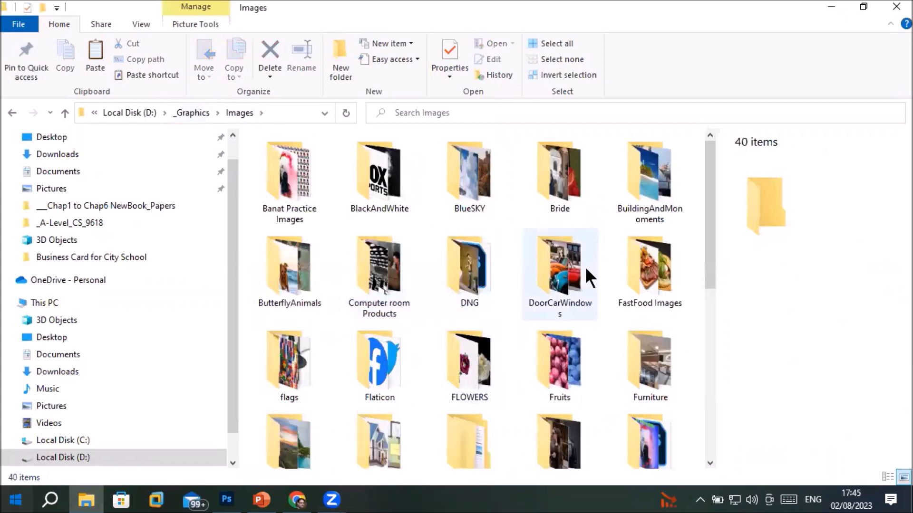
{"action": "double_click", "coordinate": [551, 273]}
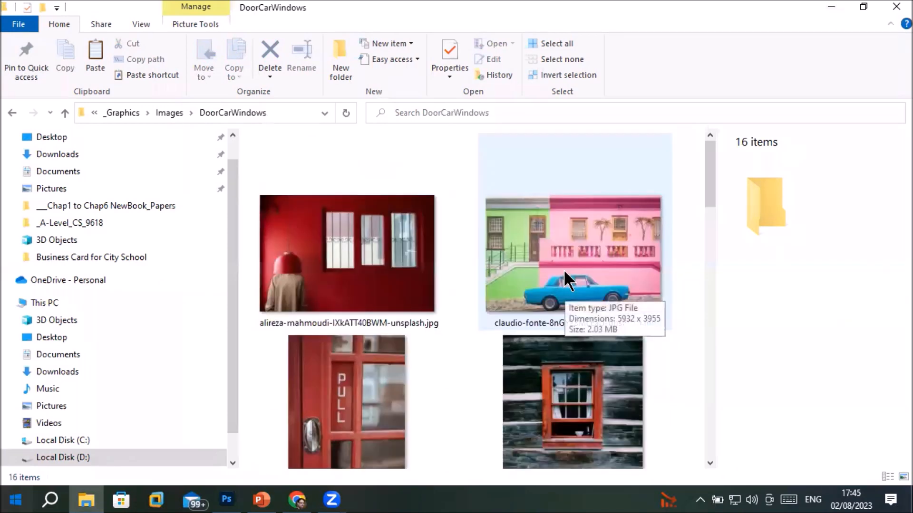
{"action": "left_click_drag", "start_coordinate": [573, 257], "coordinate": [262, 52]}
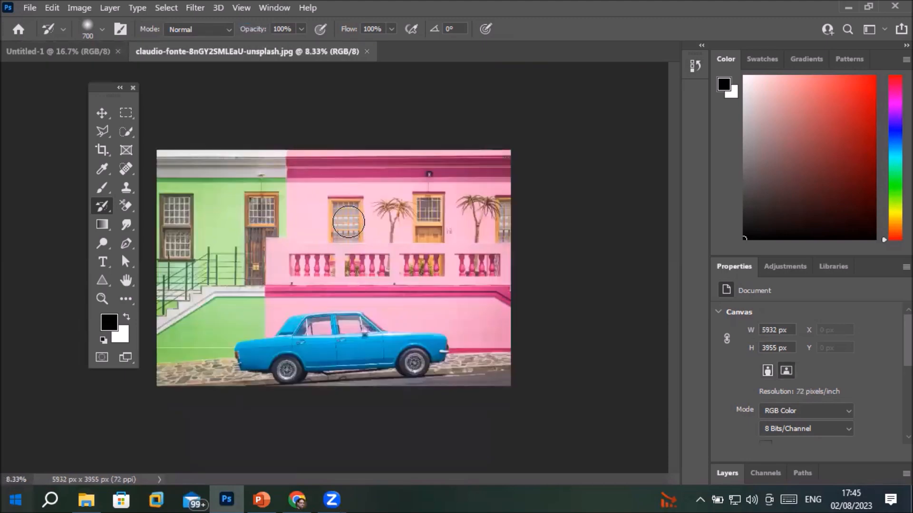
{"action": "scroll", "coordinate": [436, 146], "scroll_direction": "up", "scroll_amount": 1}
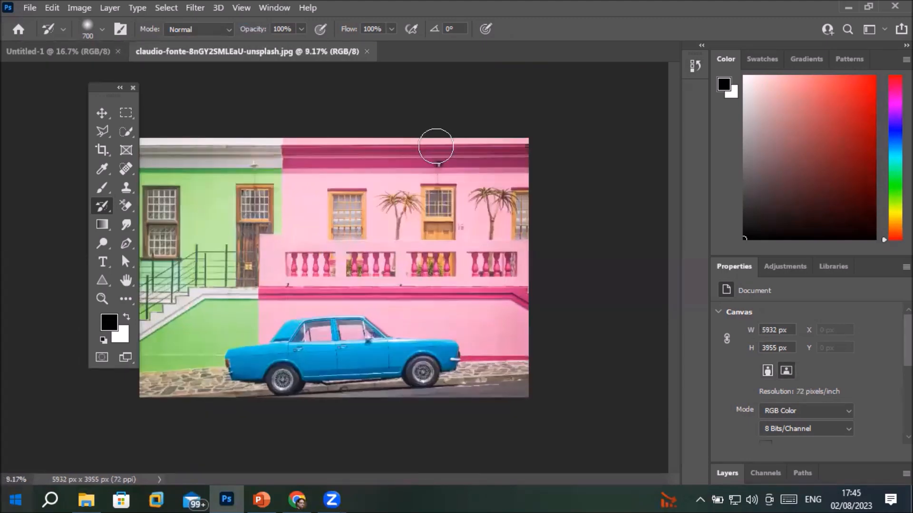
Move the toolbox clear of the photo and float an enlarged Layers panel beside the image
{"action": "left_click_drag", "start_coordinate": [98, 92], "coordinate": [61, 93]}
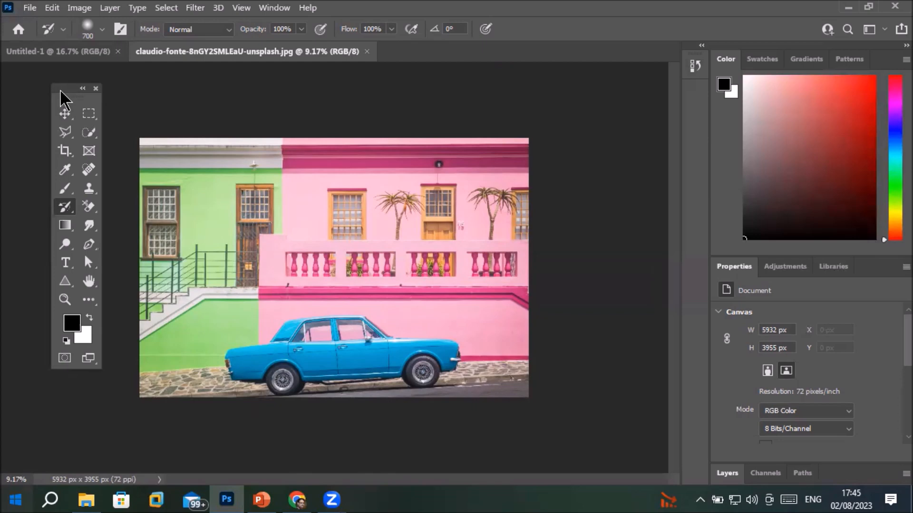
{"action": "left_click", "coordinate": [52, 8]}
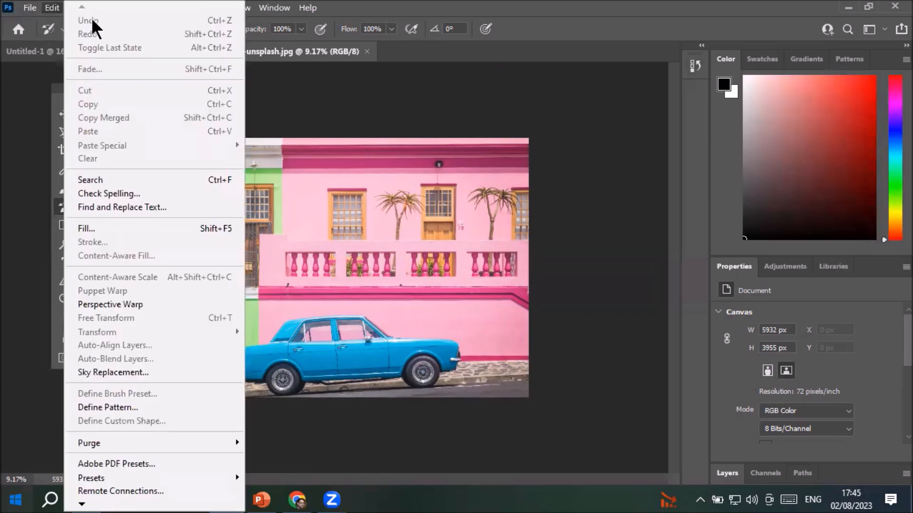
{"action": "left_click", "coordinate": [50, 8]}
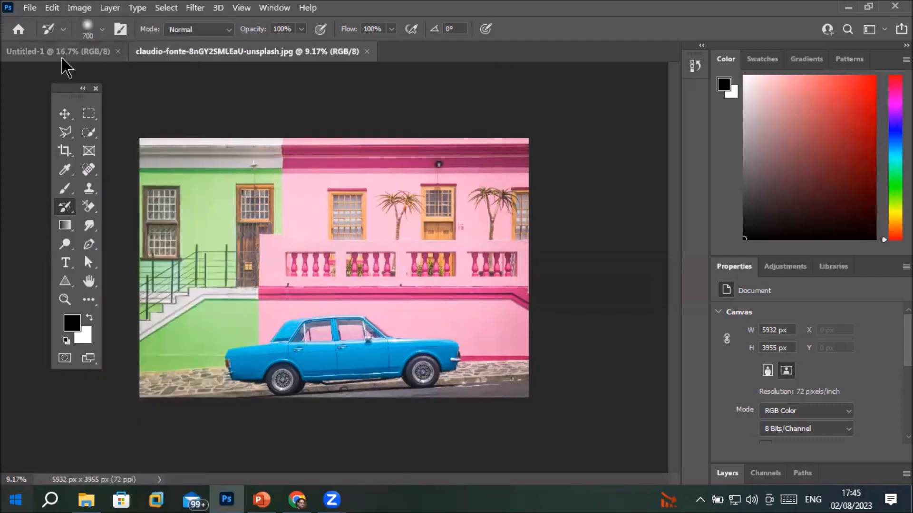
{"action": "left_click", "coordinate": [732, 473]}
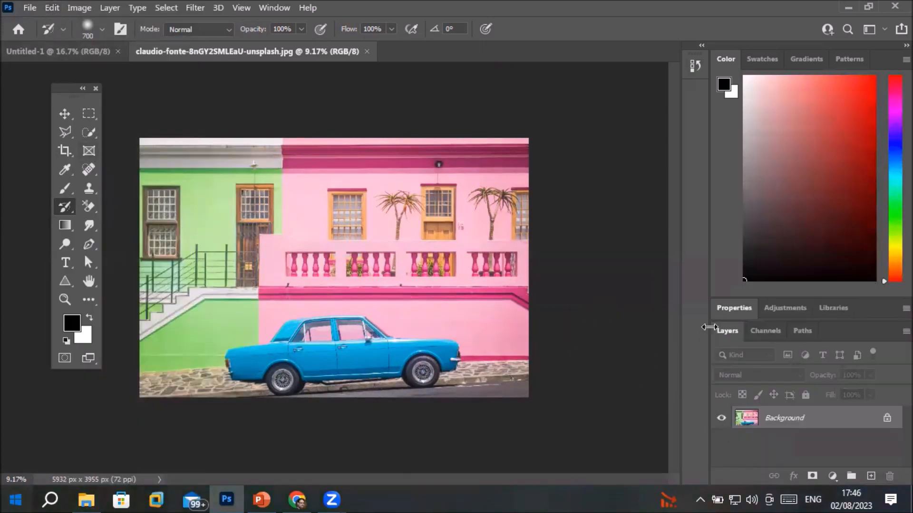
{"action": "left_click_drag", "start_coordinate": [726, 334], "coordinate": [574, 212]}
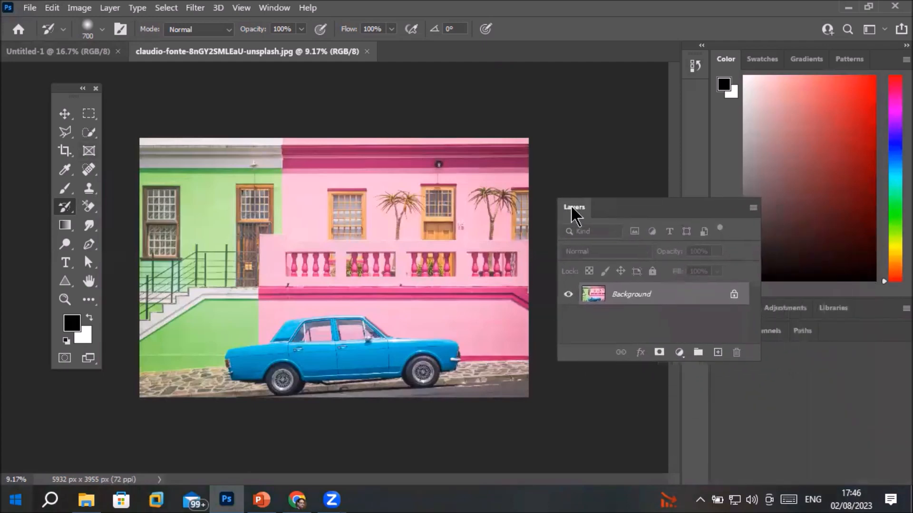
{"action": "left_click_drag", "start_coordinate": [595, 365], "coordinate": [589, 429]}
{"action": "left_click_drag", "start_coordinate": [599, 193], "coordinate": [596, 238]}
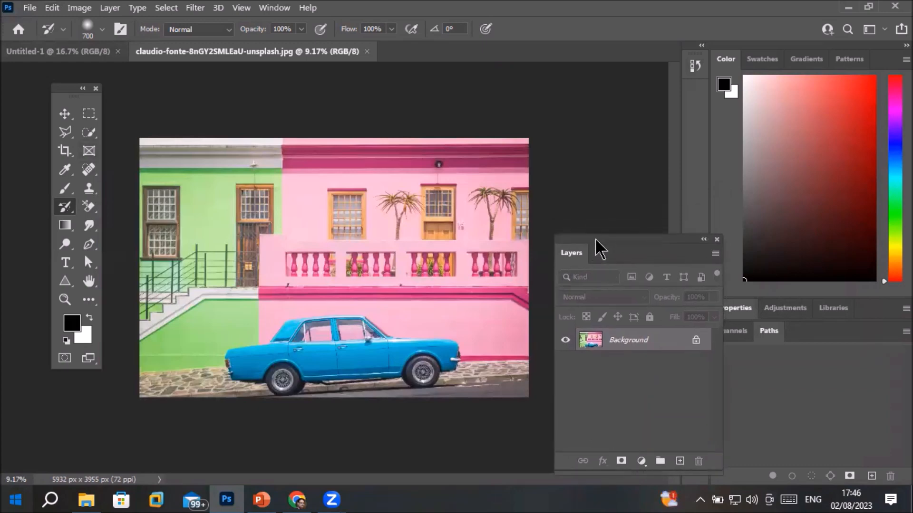
Detach the History panel from its dock and close it
{"action": "left_click", "coordinate": [695, 67]}
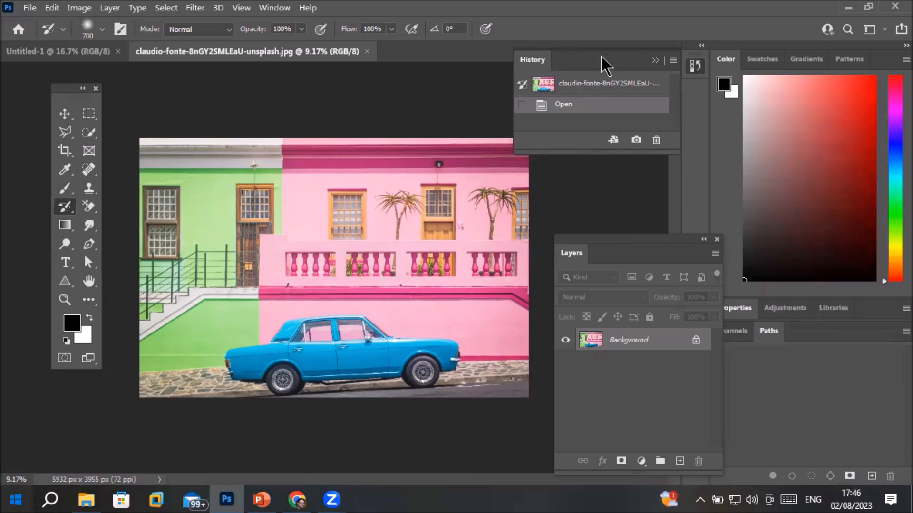
{"action": "left_click_drag", "start_coordinate": [605, 66], "coordinate": [461, 96]}
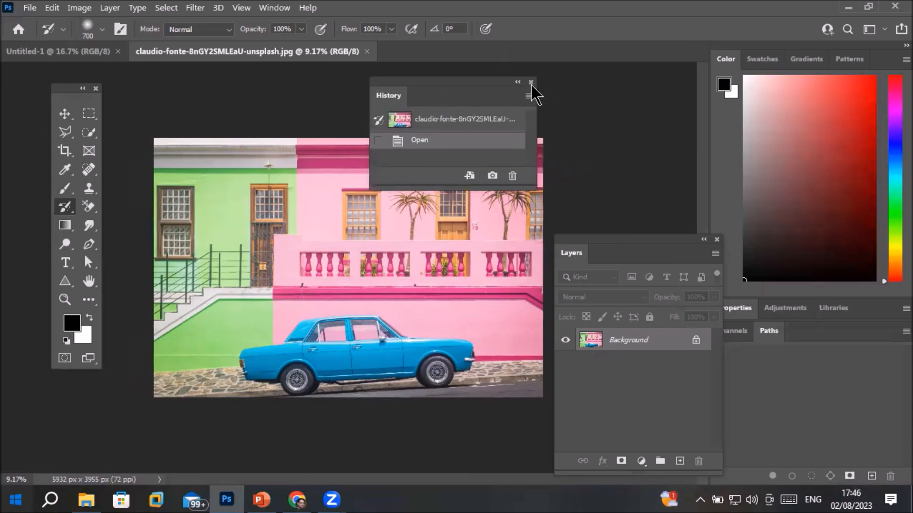
{"action": "left_click", "coordinate": [530, 82]}
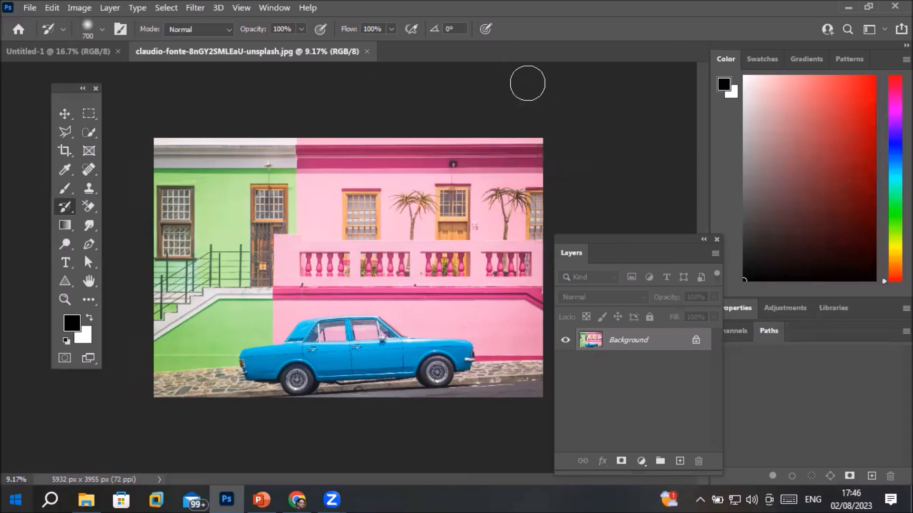
Reopen the History panel and arrange it beside the photo, directly above the Layers panel
{"action": "left_click", "coordinate": [271, 9]}
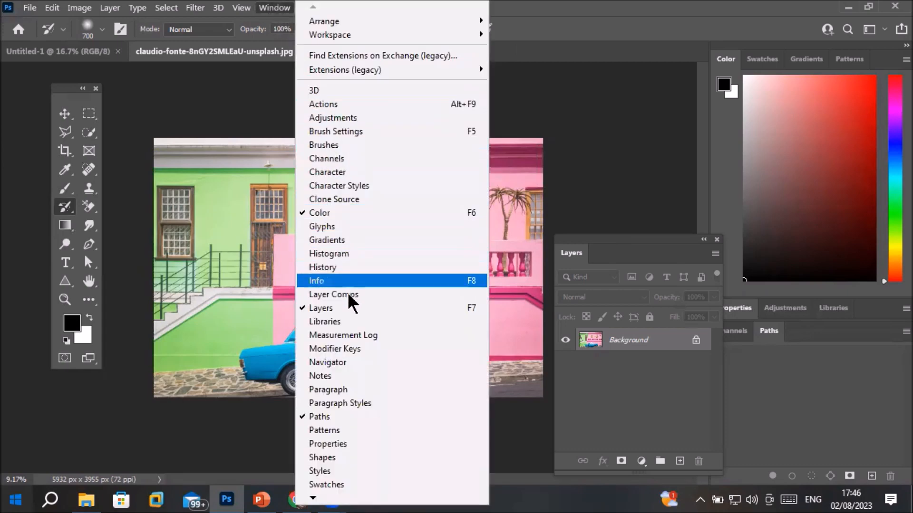
{"action": "mouse_move", "coordinate": [313, 497]}
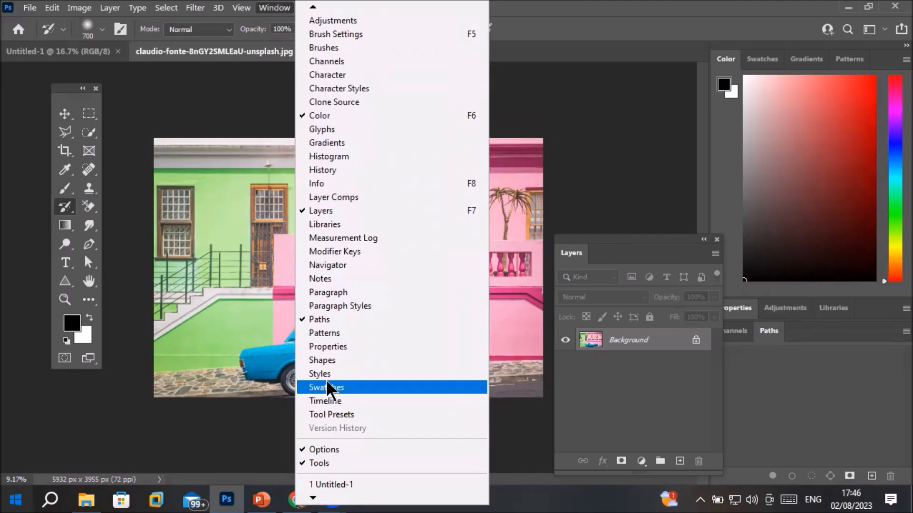
{"action": "left_click", "coordinate": [340, 171]}
{"action": "left_click_drag", "start_coordinate": [453, 88], "coordinate": [634, 91]}
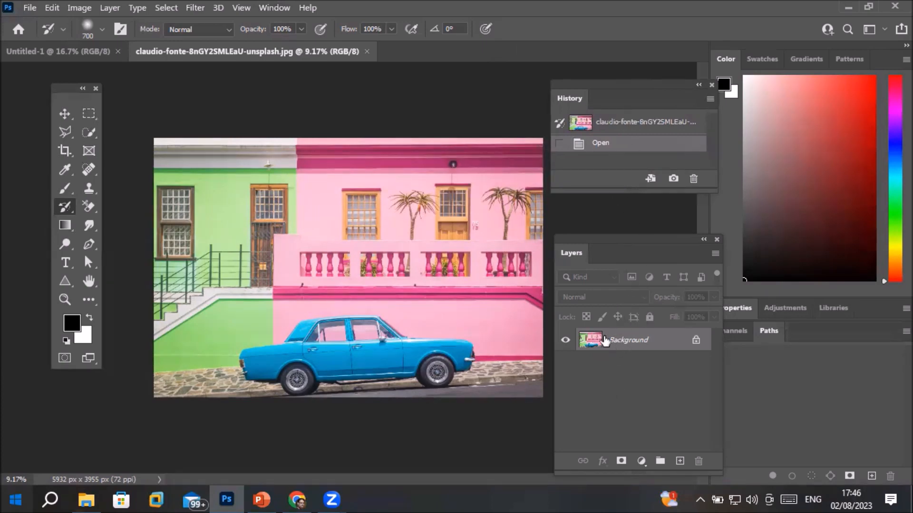
{"action": "left_click_drag", "start_coordinate": [626, 249], "coordinate": [625, 224]}
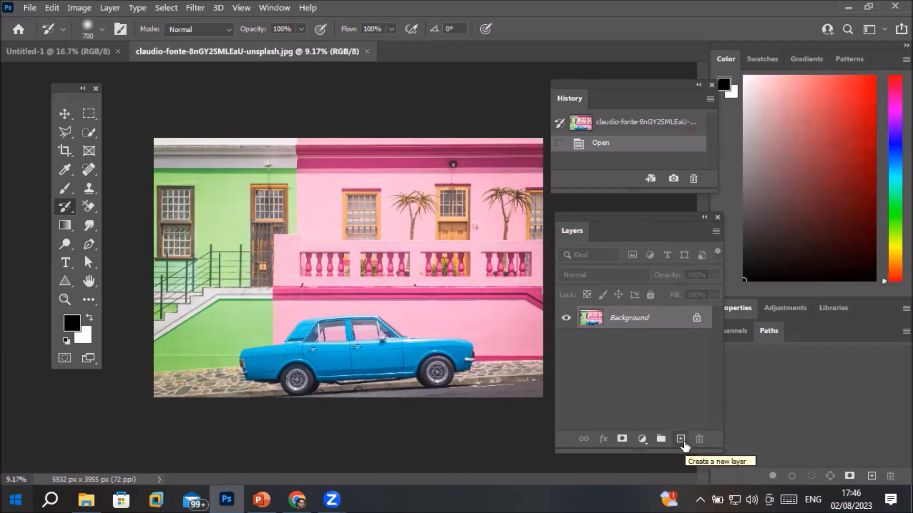
Paint over the car's body with the Brush tool in blue #0a2ee7, and shift the History panel slightly away from the photo
{"action": "left_click", "coordinate": [66, 191]}
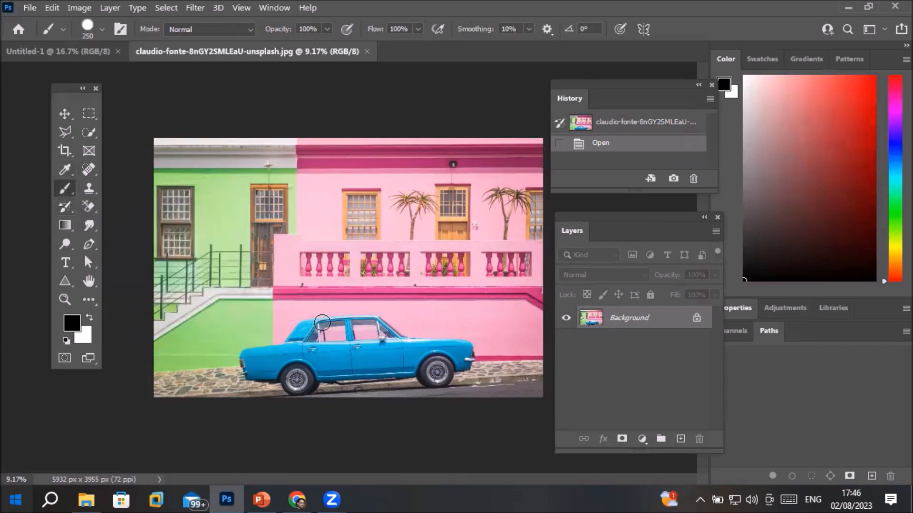
{"action": "left_click", "coordinate": [72, 332]}
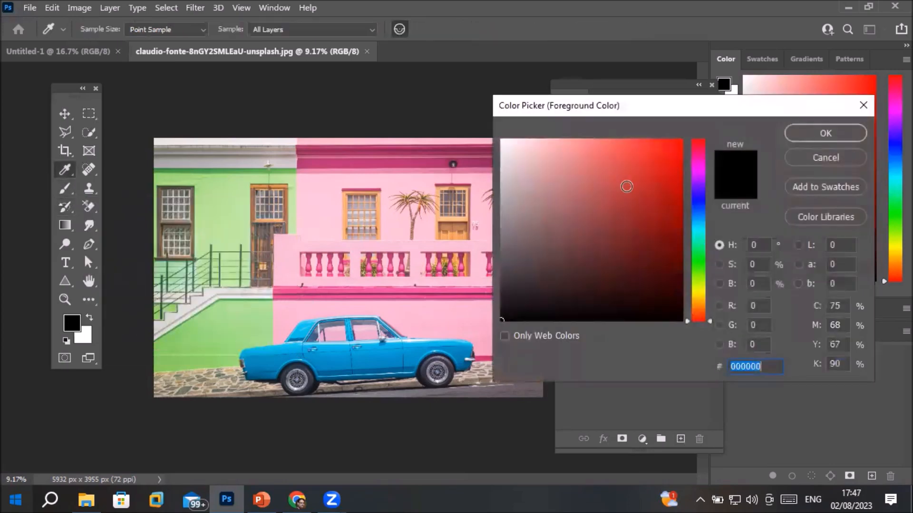
{"action": "left_click", "coordinate": [697, 205]}
{"action": "left_click", "coordinate": [673, 153]}
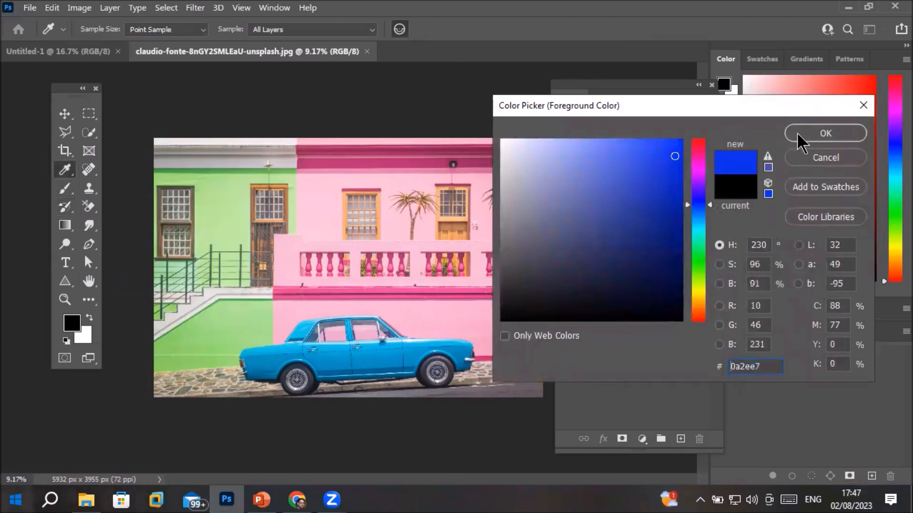
{"action": "left_click", "coordinate": [826, 133]}
{"action": "mouse_move", "coordinate": [255, 361]}
{"action": "left_mouse_down"}
{"action": "mouse_move", "coordinate": [446, 348]}
{"action": "mouse_move", "coordinate": [463, 361]}
{"action": "mouse_move", "coordinate": [466, 350]}
{"action": "mouse_move", "coordinate": [450, 347]}
{"action": "mouse_move", "coordinate": [395, 372]}
{"action": "mouse_move", "coordinate": [316, 365]}
{"action": "mouse_move", "coordinate": [385, 362]}
{"action": "mouse_move", "coordinate": [400, 371]}
{"action": "mouse_move", "coordinate": [412, 367]}
{"action": "mouse_move", "coordinate": [323, 375]}
{"action": "mouse_move", "coordinate": [310, 359]}
{"action": "mouse_move", "coordinate": [263, 372]}
{"action": "mouse_move", "coordinate": [245, 359]}
{"action": "mouse_move", "coordinate": [311, 349]}
{"action": "mouse_move", "coordinate": [297, 338]}
{"action": "mouse_move", "coordinate": [310, 327]}
{"action": "mouse_move", "coordinate": [379, 320]}
{"action": "mouse_move", "coordinate": [408, 337]}
{"action": "mouse_move", "coordinate": [425, 370]}
{"action": "left_mouse_up"}
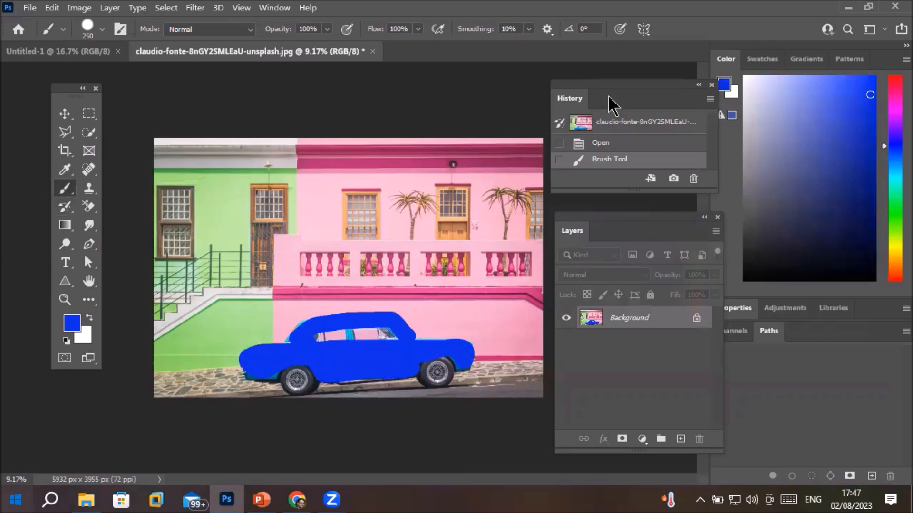
{"action": "left_click_drag", "start_coordinate": [626, 85], "coordinate": [650, 86]}
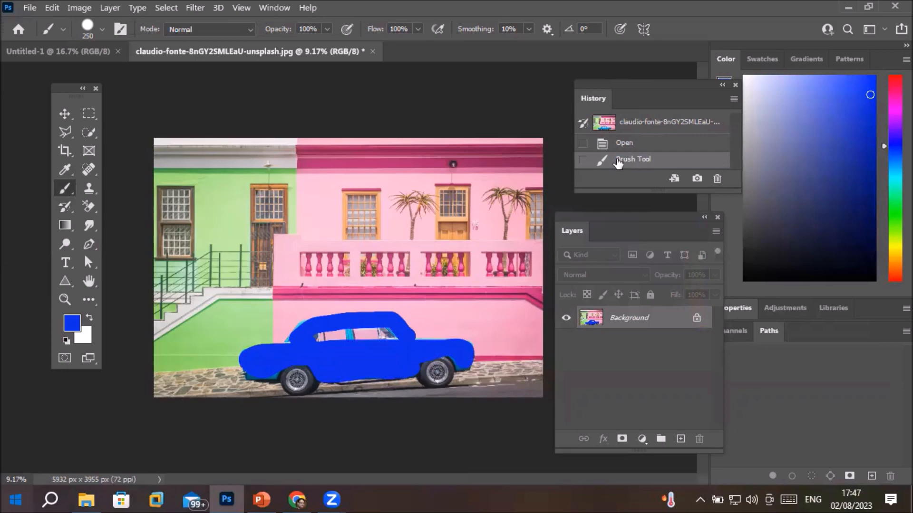
Set the foreground colour to orange #fc7114 and paint over the green wall below the stairs
{"action": "left_click", "coordinate": [74, 325]}
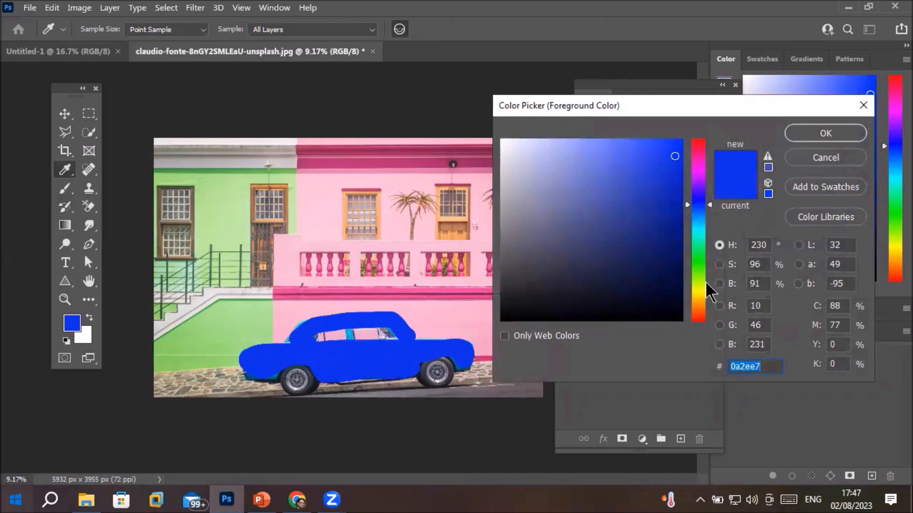
{"action": "left_click", "coordinate": [696, 310]}
{"action": "left_click", "coordinate": [668, 141]}
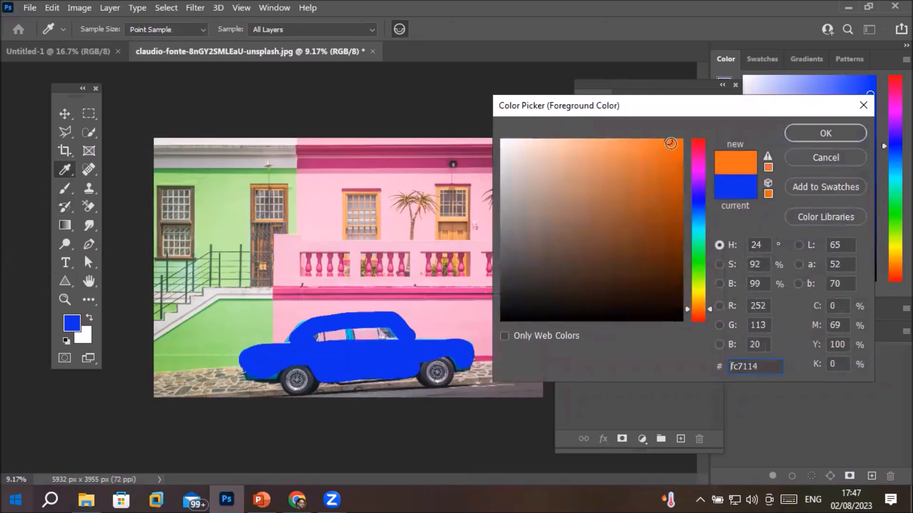
{"action": "left_click", "coordinate": [826, 133]}
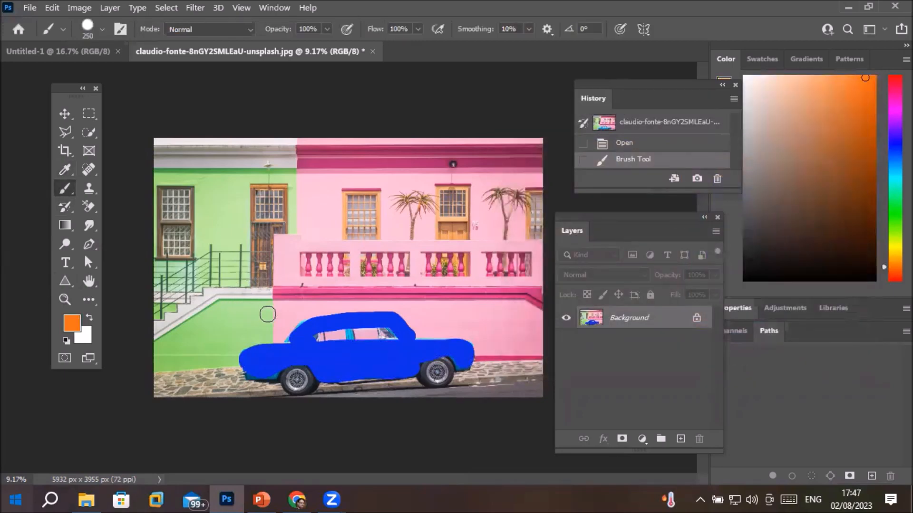
{"action": "mouse_move", "coordinate": [266, 309]}
{"action": "left_mouse_down"}
{"action": "mouse_move", "coordinate": [229, 311]}
{"action": "mouse_move", "coordinate": [144, 352]}
{"action": "mouse_move", "coordinate": [228, 361]}
{"action": "mouse_move", "coordinate": [159, 364]}
{"action": "mouse_move", "coordinate": [183, 359]}
{"action": "mouse_move", "coordinate": [183, 343]}
{"action": "mouse_move", "coordinate": [261, 314]}
{"action": "mouse_move", "coordinate": [257, 338]}
{"action": "mouse_move", "coordinate": [207, 354]}
{"action": "mouse_move", "coordinate": [174, 350]}
{"action": "mouse_move", "coordinate": [226, 307]}
{"action": "mouse_move", "coordinate": [205, 318]}
{"action": "mouse_move", "coordinate": [235, 314]}
{"action": "mouse_move", "coordinate": [248, 318]}
{"action": "mouse_move", "coordinate": [244, 328]}
{"action": "mouse_move", "coordinate": [270, 320]}
{"action": "mouse_move", "coordinate": [230, 362]}
{"action": "left_mouse_up"}
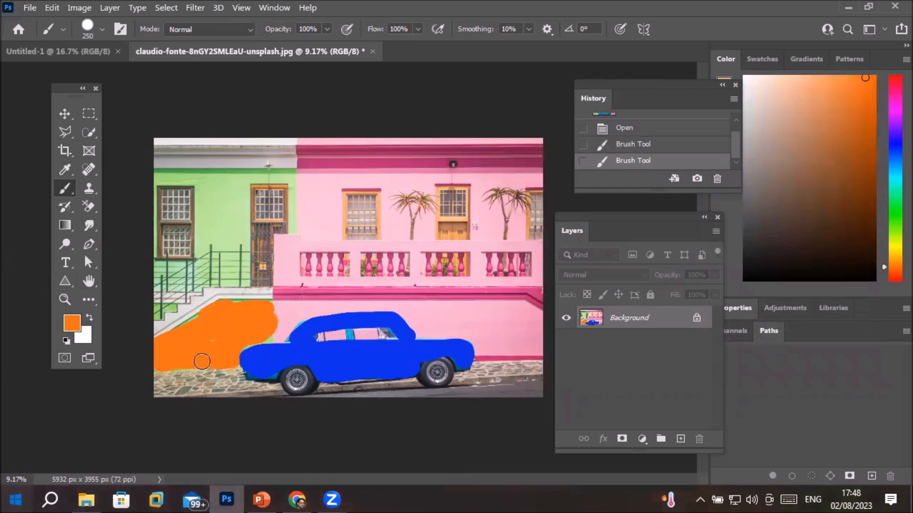
Heighten the History panel and revert the photo to the first Brush Tool state, before the orange paint
{"action": "left_click_drag", "start_coordinate": [612, 192], "coordinate": [613, 228]}
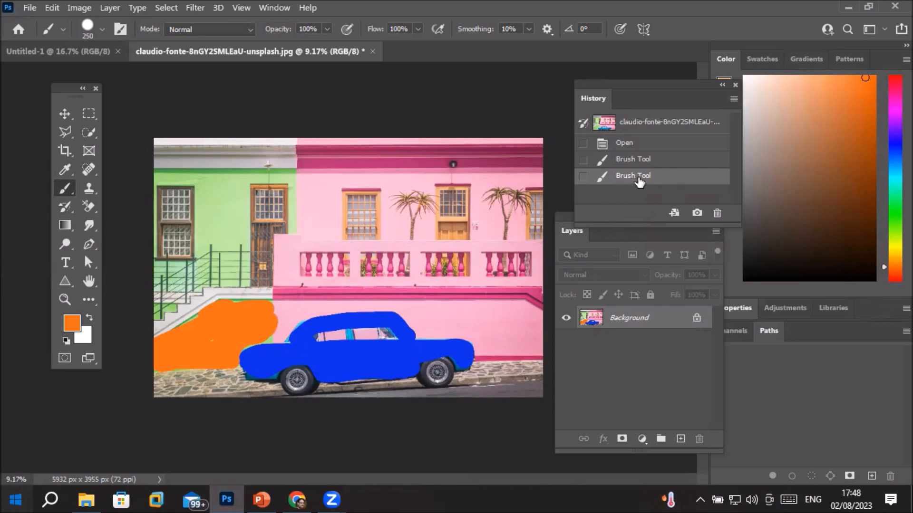
{"action": "left_click", "coordinate": [634, 160]}
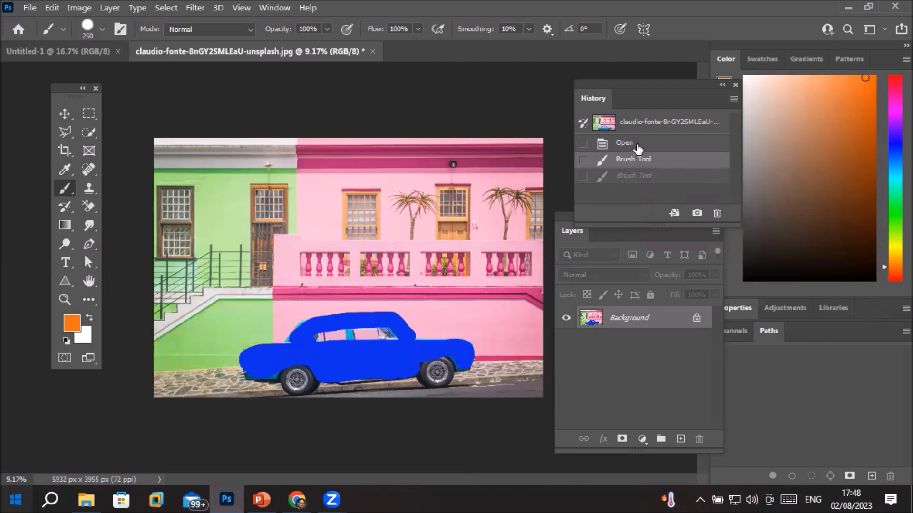
Switch the photo back and forth between the Open state and both Brush Tool states, ending on the latest Brush Tool state
{"action": "left_click", "coordinate": [638, 145]}
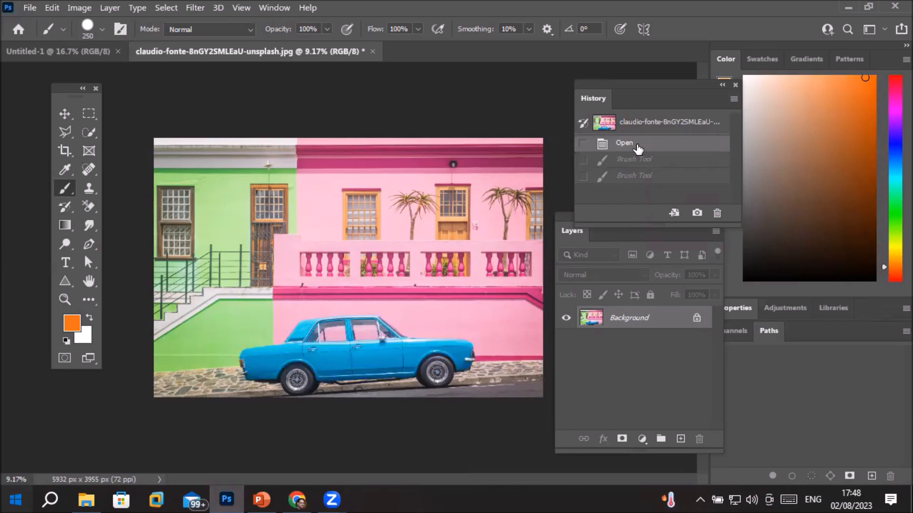
{"action": "left_click", "coordinate": [636, 164]}
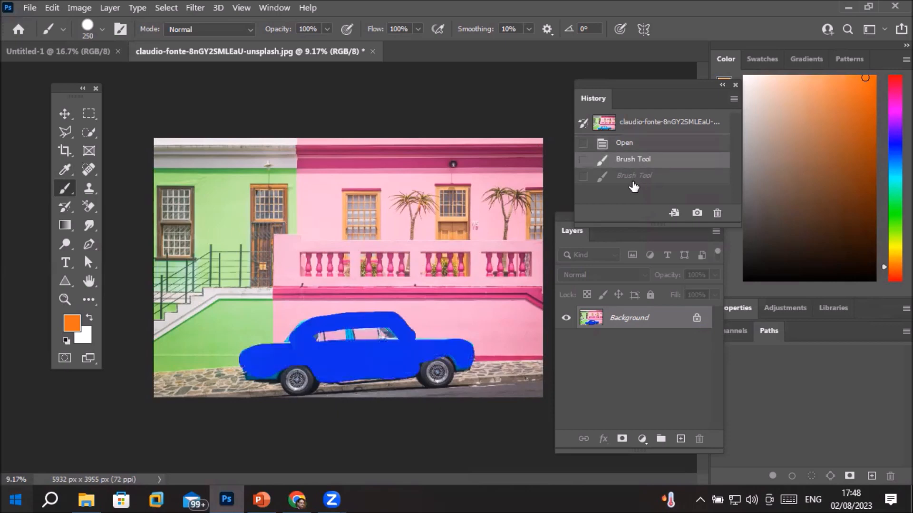
{"action": "left_click", "coordinate": [634, 183]}
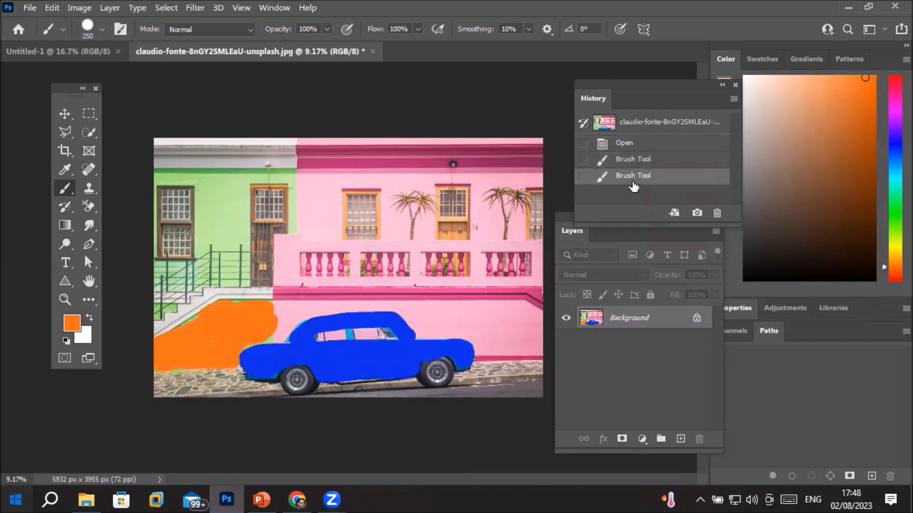
{"action": "left_click", "coordinate": [636, 161]}
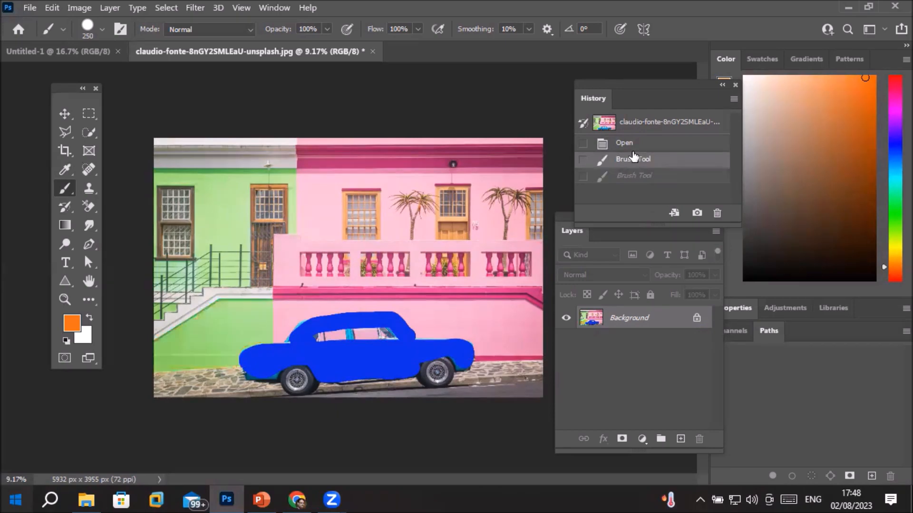
{"action": "left_click", "coordinate": [635, 145]}
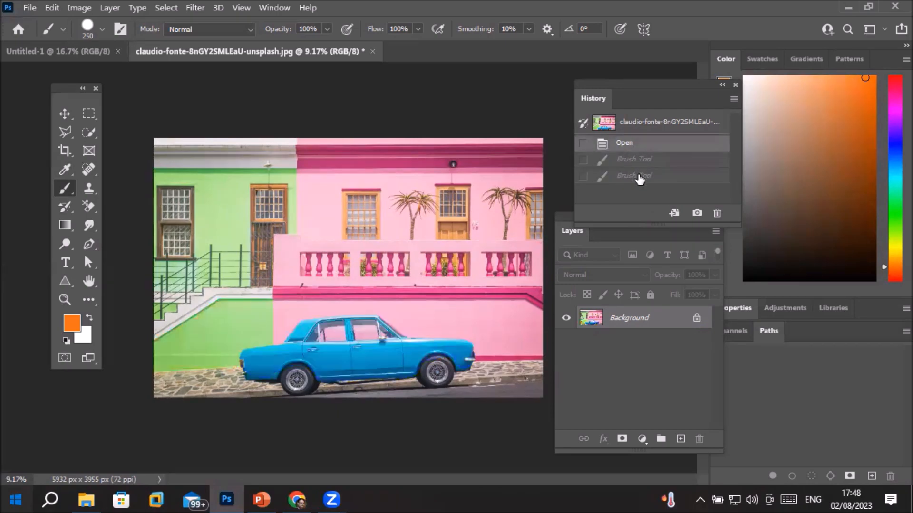
{"action": "left_click", "coordinate": [640, 177]}
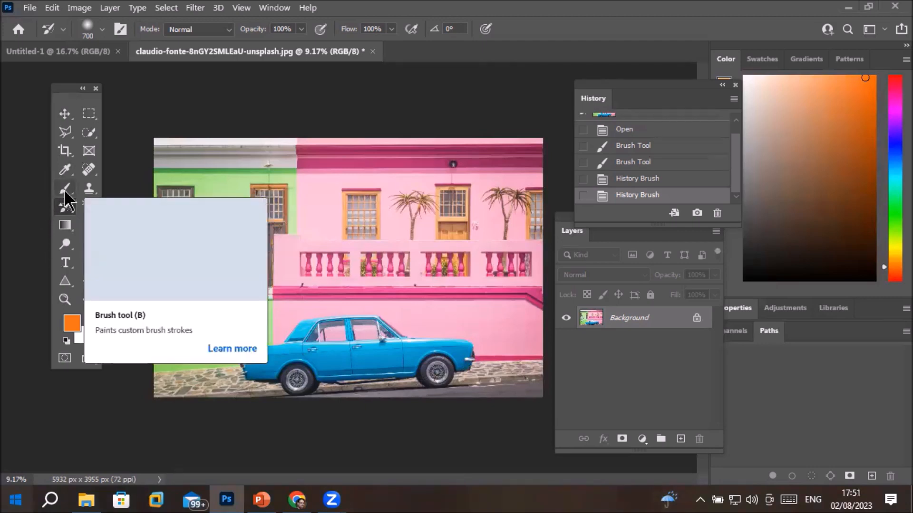
Restore the area around the green wall's window with the History Brush, then paint a straight orange stripe down the photo's left edge with a size 700 Brush
{"action": "left_click", "coordinate": [163, 180]}
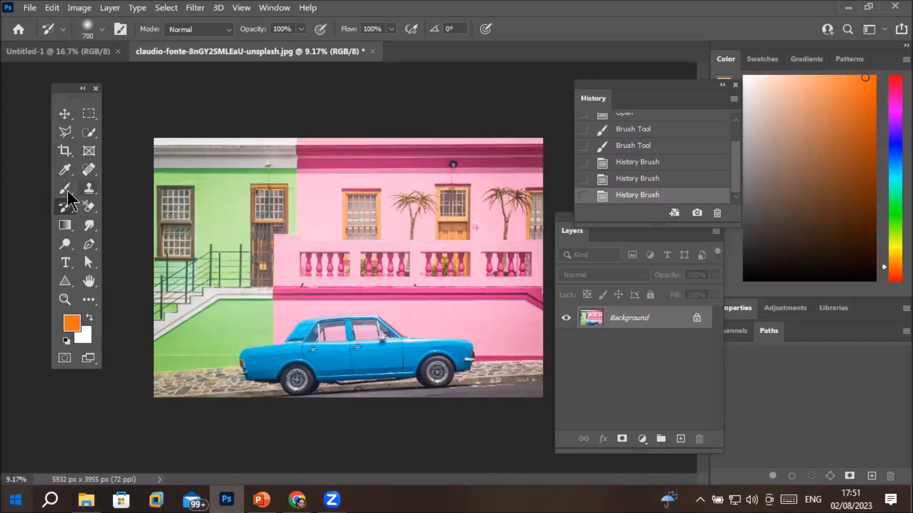
{"action": "key", "text": "b"}
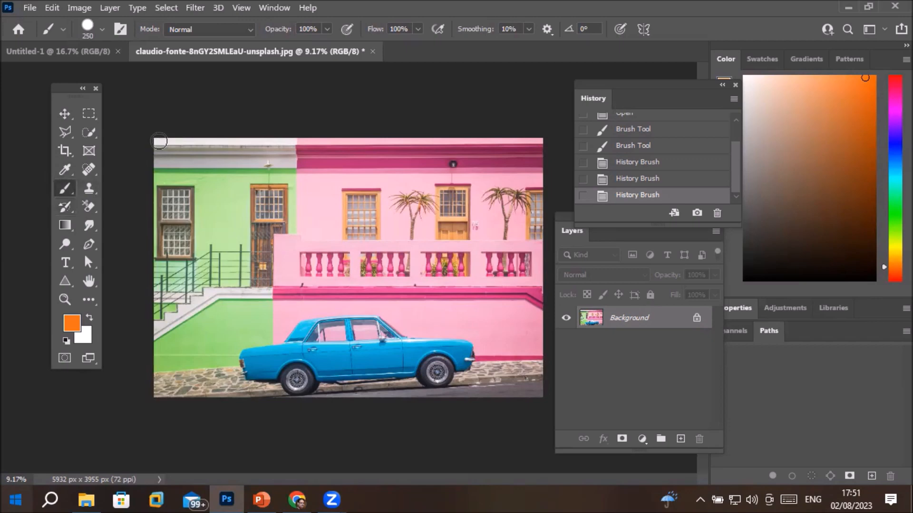
{"action": "key", "text": "bracketright"}
{"action": "key", "text": "bracketright"}
{"action": "key", "text": "bracketright"}
{"action": "key", "text": "bracketright"}
{"action": "key", "text": "bracketright"}
{"action": "left_click", "coordinate": [175, 150]}
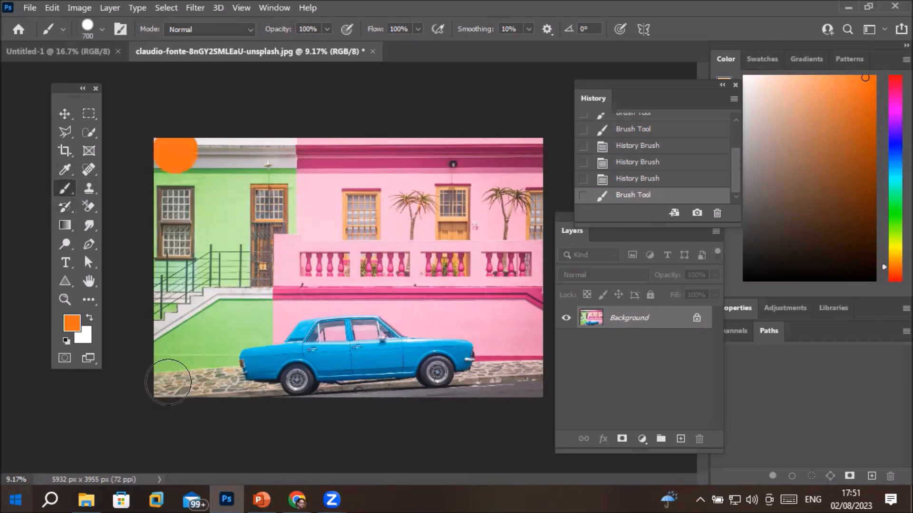
{"action": "left_click", "coordinate": [168, 382], "text": "shift"}
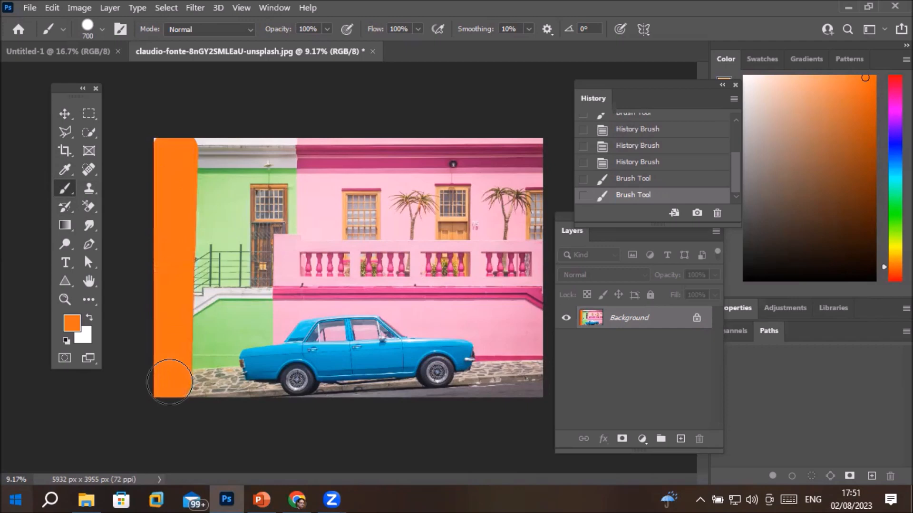
Set the foreground colour to blue #102aee and paint a straight stripe down the photo's right edge
{"action": "left_click", "coordinate": [72, 324]}
{"action": "left_click", "coordinate": [697, 205]}
{"action": "left_click", "coordinate": [670, 151]}
{"action": "left_click", "coordinate": [804, 134]}
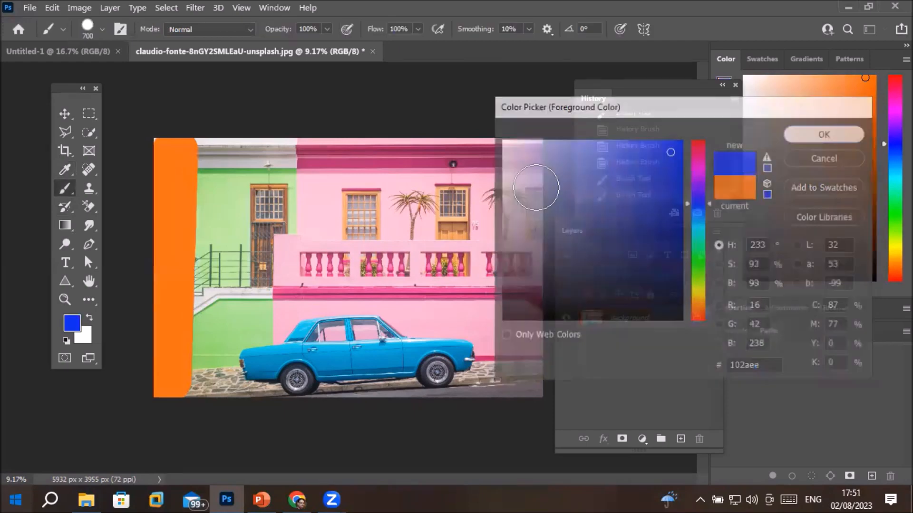
{"action": "left_click", "coordinate": [538, 152]}
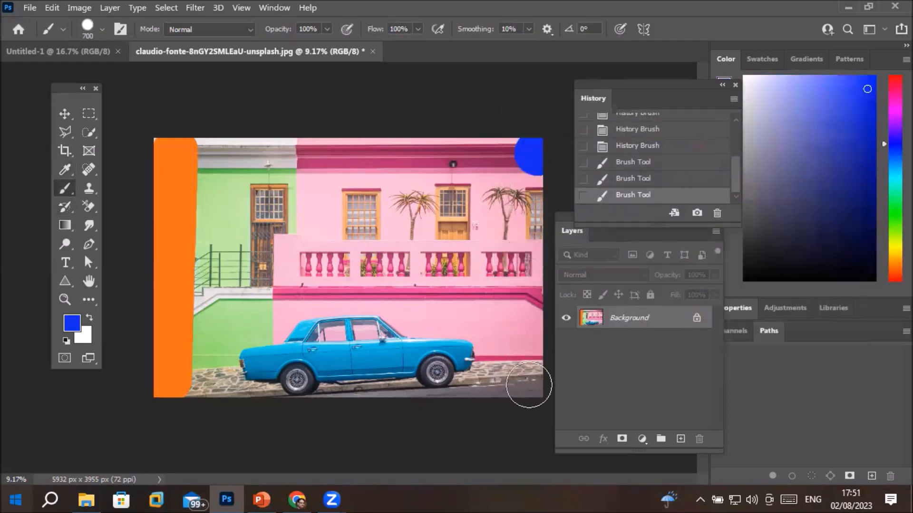
{"action": "left_click", "coordinate": [528, 384], "text": "shift"}
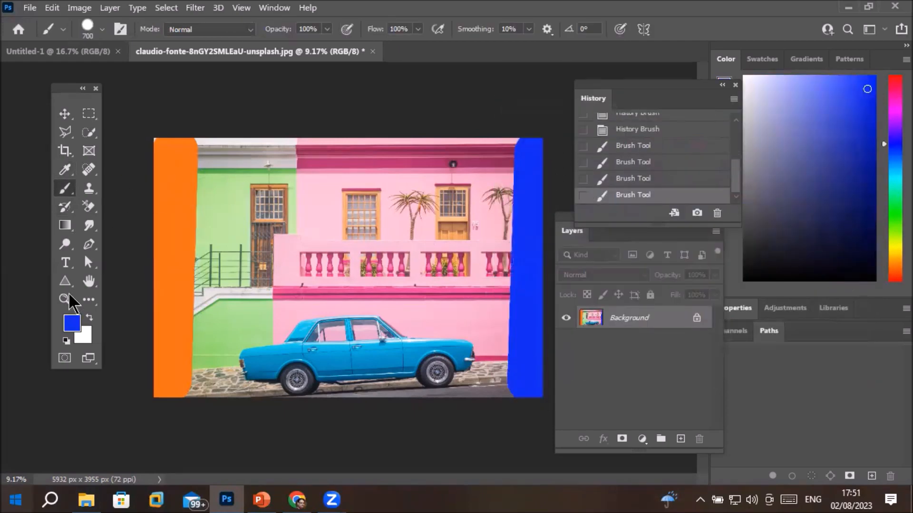
Set the foreground colour to green #19f90e and paint connected straight strokes forming a four-sided frame above the car
{"action": "left_click", "coordinate": [72, 323]}
{"action": "left_click", "coordinate": [631, 206]}
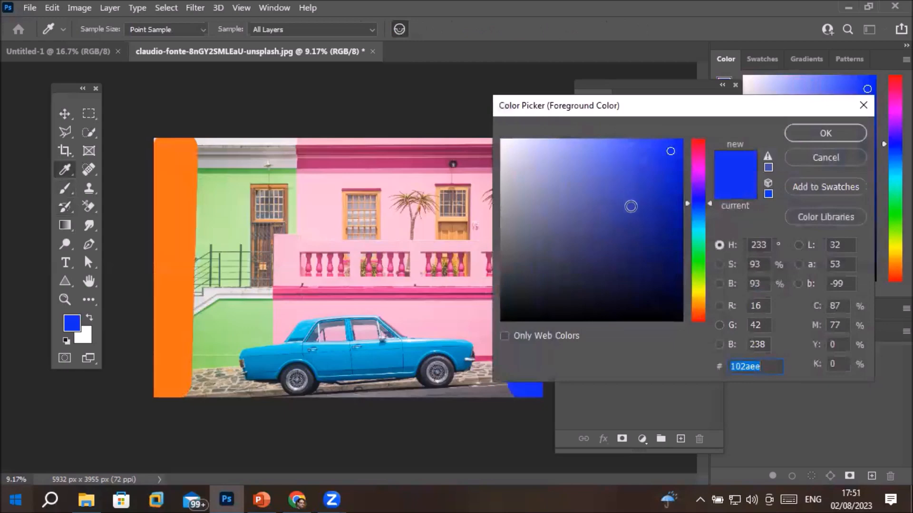
{"action": "left_click", "coordinate": [695, 261]}
{"action": "left_click", "coordinate": [673, 143]}
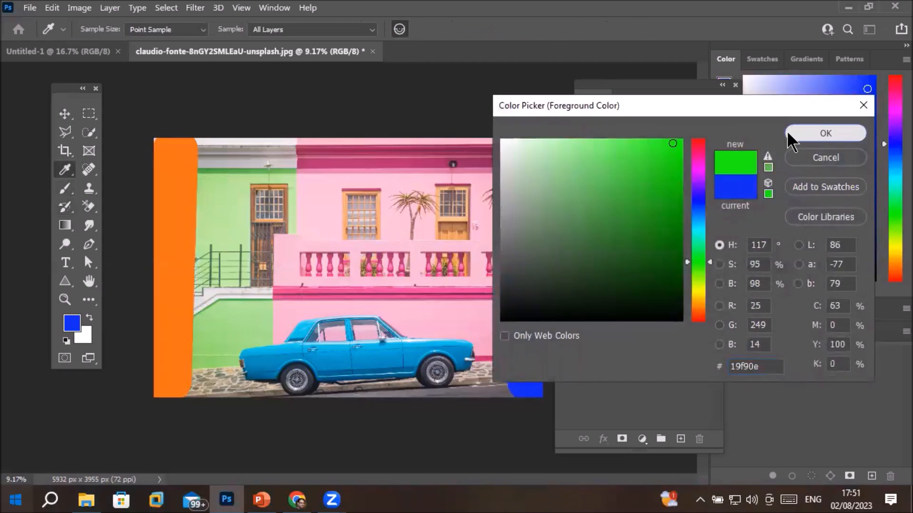
{"action": "left_click", "coordinate": [825, 133]}
{"action": "left_click_drag", "start_coordinate": [257, 164], "coordinate": [328, 165]}
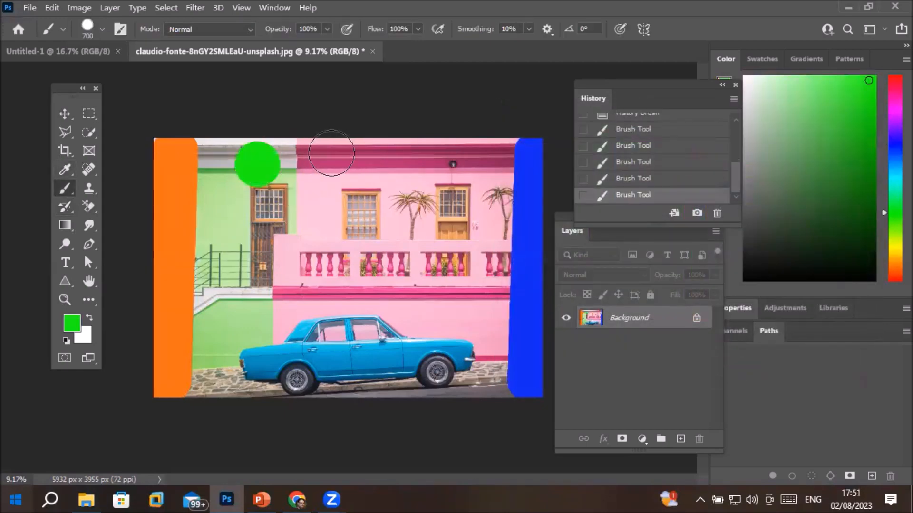
{"action": "left_click", "coordinate": [460, 169], "text": "shift"}
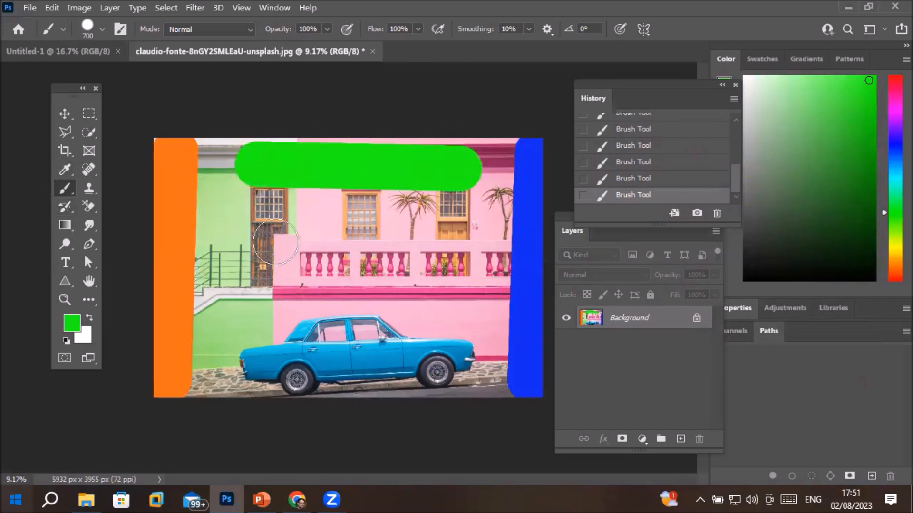
{"action": "left_click", "coordinate": [461, 261], "text": "shift"}
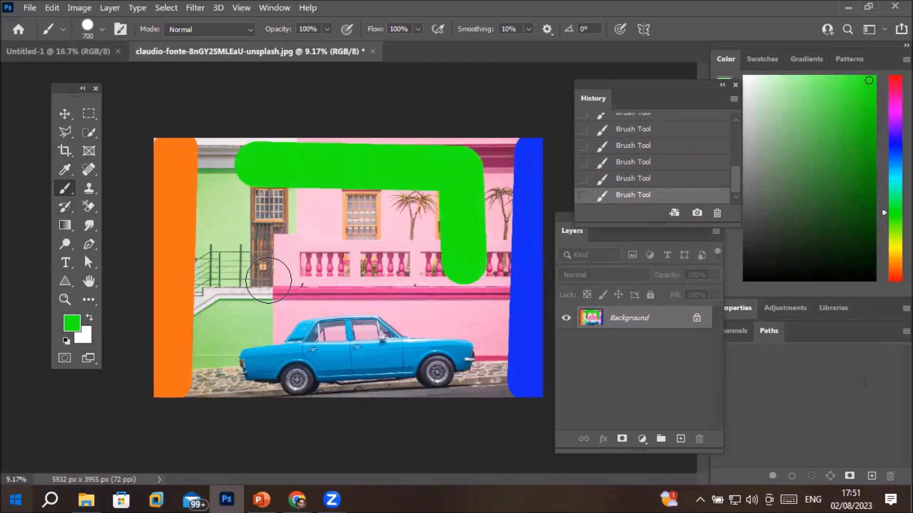
{"action": "left_click", "coordinate": [245, 298], "text": "shift"}
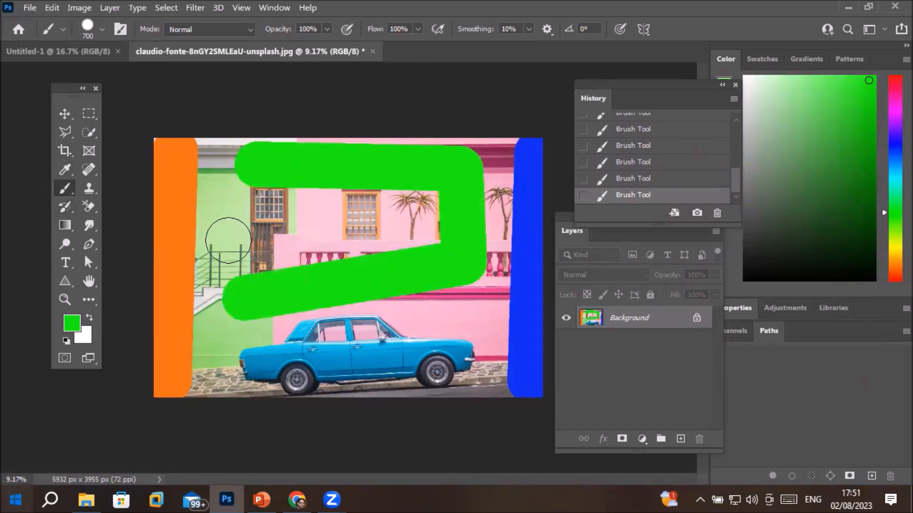
{"action": "left_click", "coordinate": [216, 183], "text": "shift"}
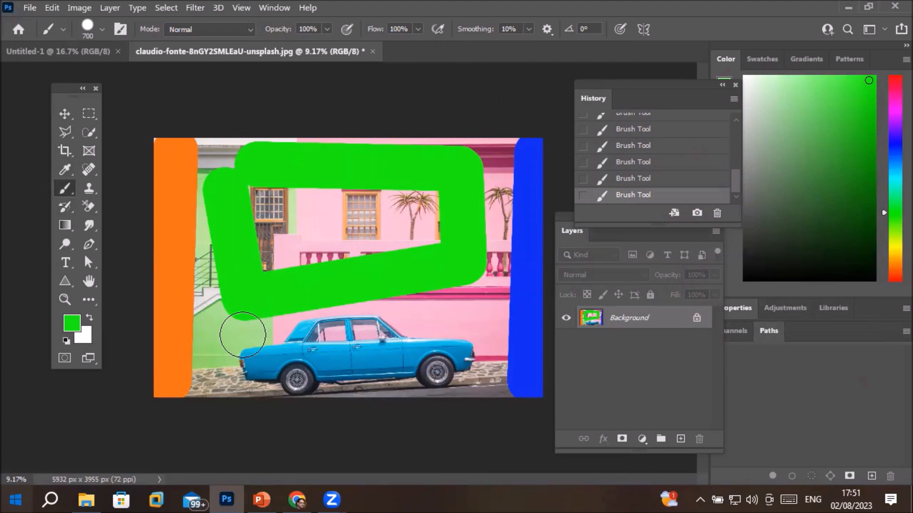
Use the History Brush to restore the photo under the blue stripe and along the outer side of the orange stripe
{"action": "left_click", "coordinate": [64, 208]}
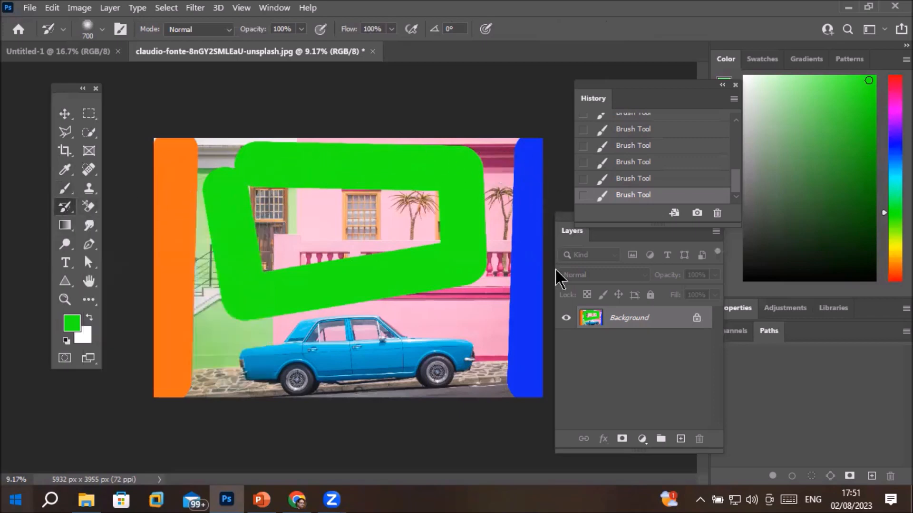
{"action": "mouse_move", "coordinate": [528, 150]}
{"action": "left_mouse_down"}
{"action": "mouse_move", "coordinate": [528, 392]}
{"action": "mouse_move", "coordinate": [522, 145]}
{"action": "mouse_move", "coordinate": [556, 147]}
{"action": "mouse_move", "coordinate": [534, 297]}
{"action": "mouse_move", "coordinate": [509, 358]}
{"action": "mouse_move", "coordinate": [519, 403]}
{"action": "mouse_move", "coordinate": [543, 379]}
{"action": "mouse_move", "coordinate": [543, 402]}
{"action": "left_mouse_up"}
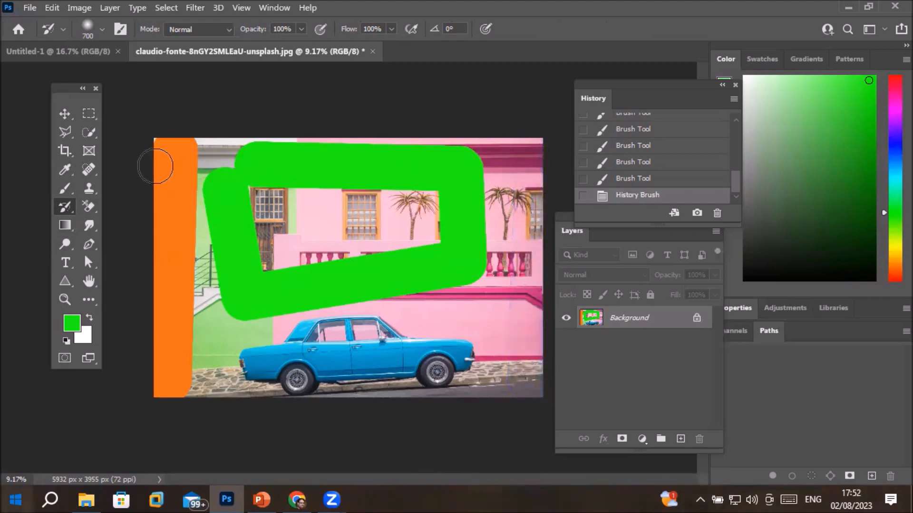
{"action": "left_click_drag", "start_coordinate": [155, 166], "coordinate": [142, 411]}
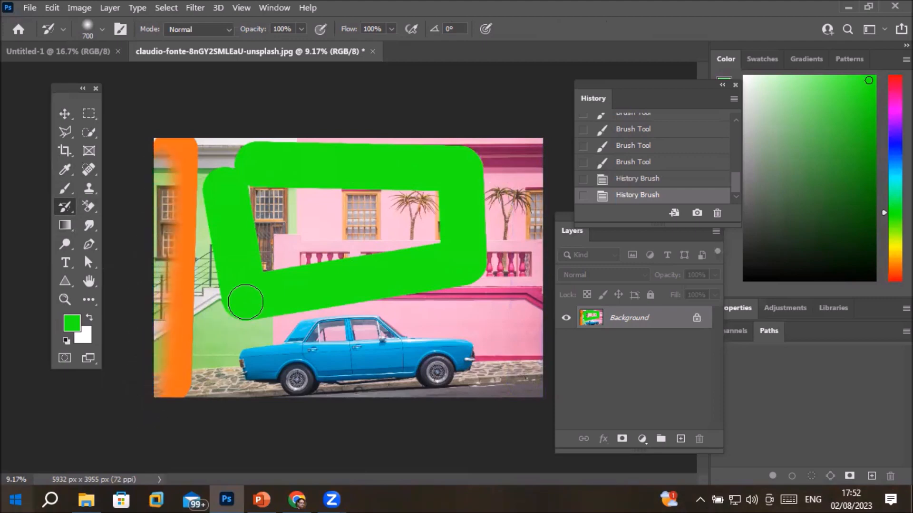
Reduce the History Brush size to 300 and restore the photo along the middle of the green frame
{"action": "key", "text": "bracketleft"}
{"action": "key", "text": "bracketleft"}
{"action": "key", "text": "bracketleft"}
{"action": "key", "text": "bracketleft"}
{"action": "left_click_drag", "start_coordinate": [251, 296], "coordinate": [405, 273]}
{"action": "mouse_move", "coordinate": [457, 248]}
{"action": "left_mouse_down"}
{"action": "mouse_move", "coordinate": [434, 167]}
{"action": "mouse_move", "coordinate": [288, 160]}
{"action": "mouse_move", "coordinate": [256, 171]}
{"action": "mouse_move", "coordinate": [239, 194]}
{"action": "mouse_move", "coordinate": [237, 229]}
{"action": "mouse_move", "coordinate": [266, 304]}
{"action": "left_mouse_up"}
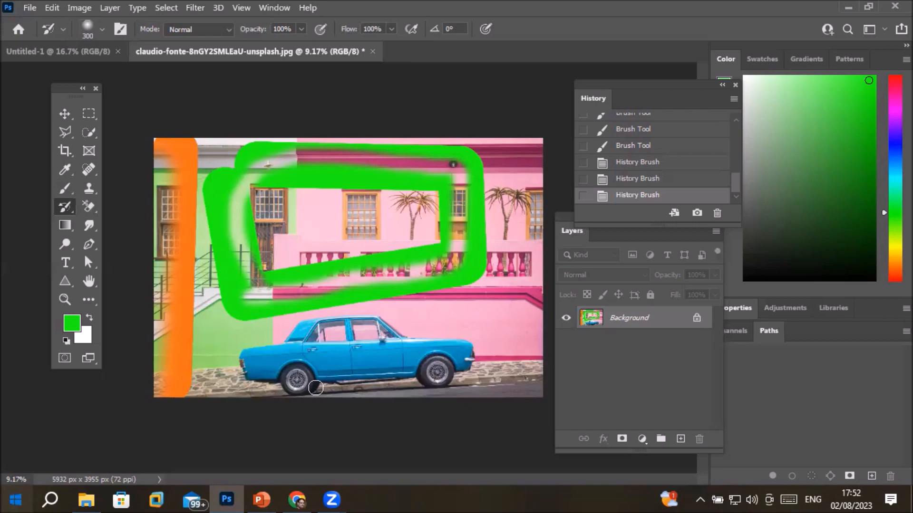
Switch to File Explorer and go to the FastFood Images folder inside Images
{"action": "left_click", "coordinate": [86, 500]}
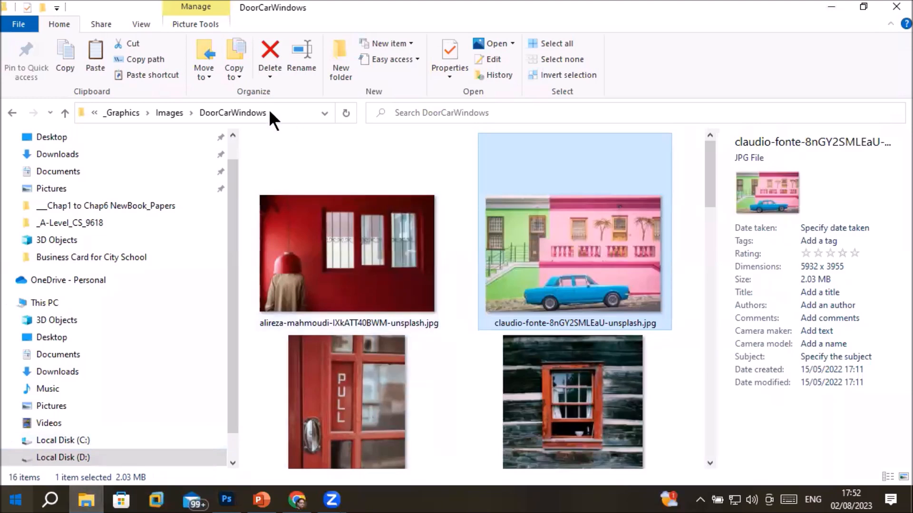
{"action": "left_click", "coordinate": [170, 112]}
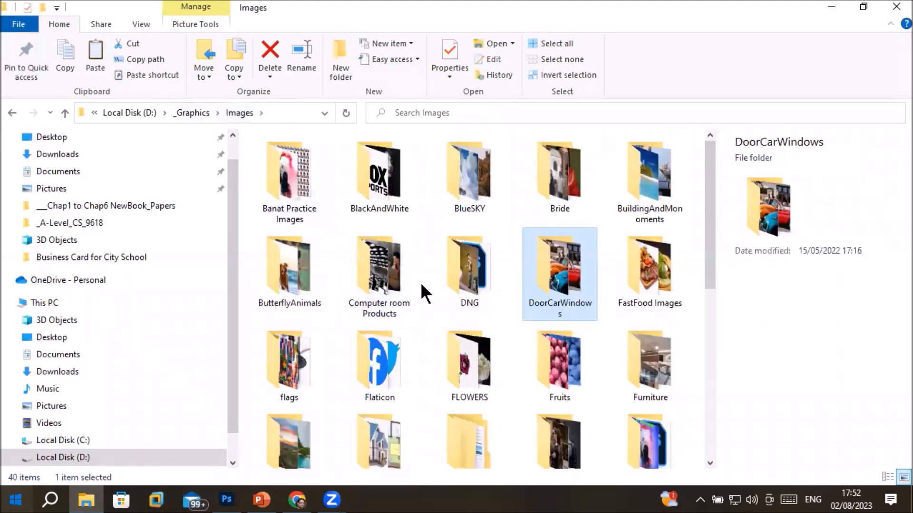
{"action": "double_click", "coordinate": [664, 273]}
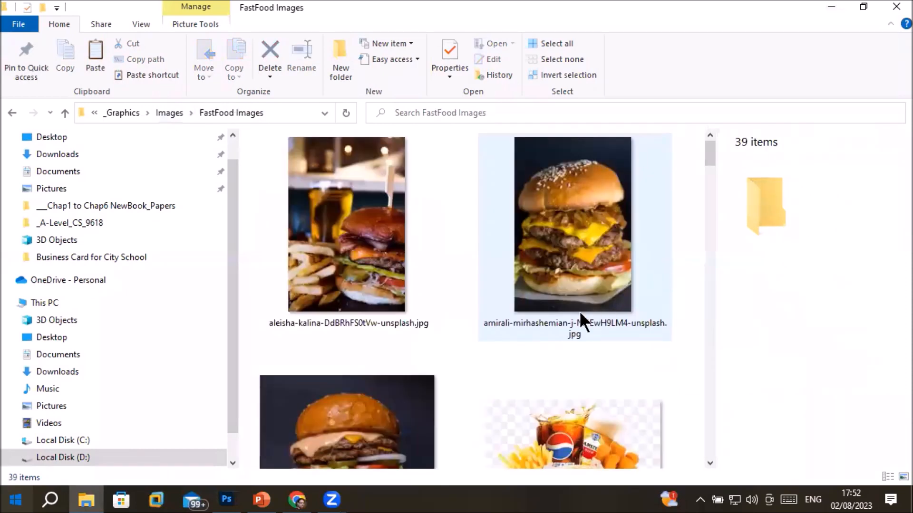
Find the overhead photo of people sharing burgers and fries around a table and open it in Photoshop as a new document
{"action": "scroll", "coordinate": [580, 311], "scroll_direction": "down", "scroll_amount": 15}
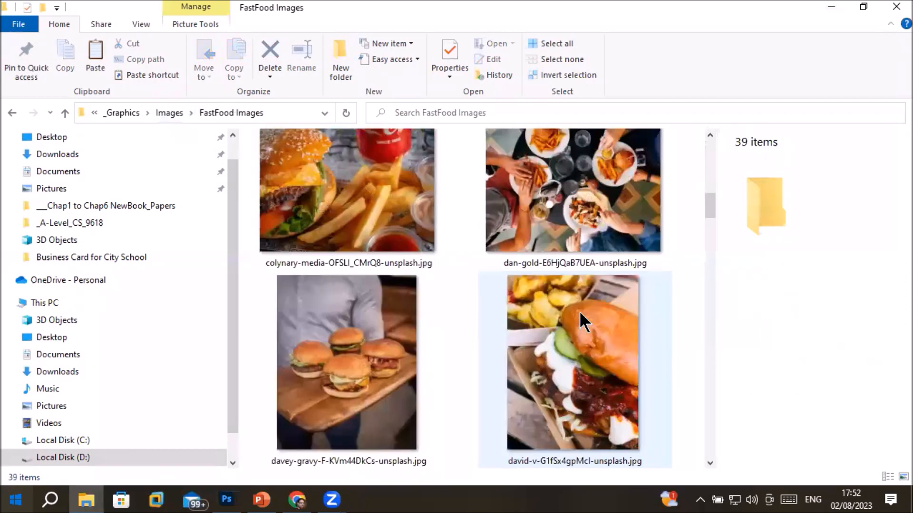
{"action": "scroll", "coordinate": [580, 315], "scroll_direction": "down", "scroll_amount": 5}
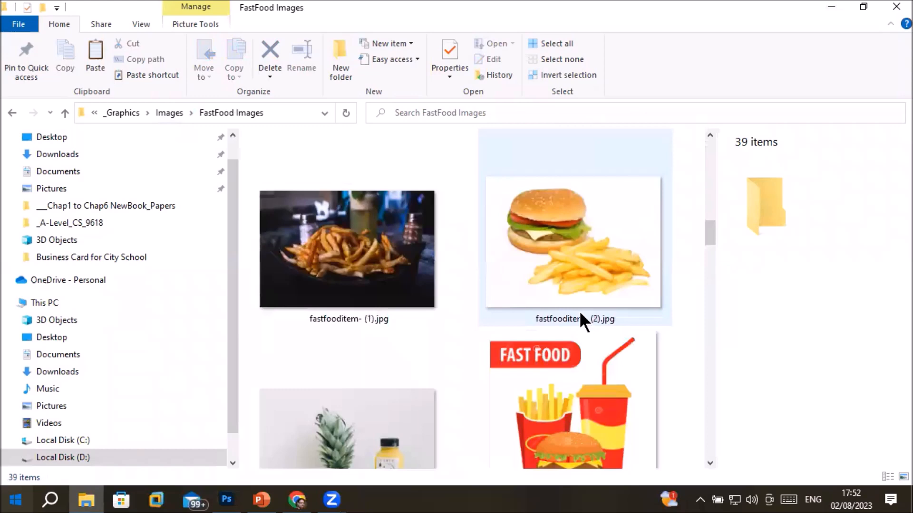
{"action": "scroll", "coordinate": [579, 311], "scroll_direction": "down", "scroll_amount": 4}
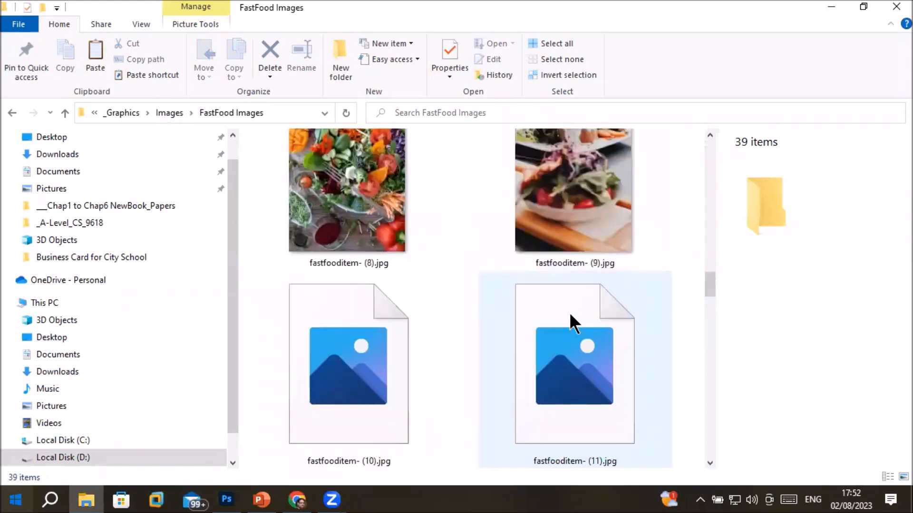
{"action": "scroll", "coordinate": [555, 314], "scroll_direction": "down", "scroll_amount": 3}
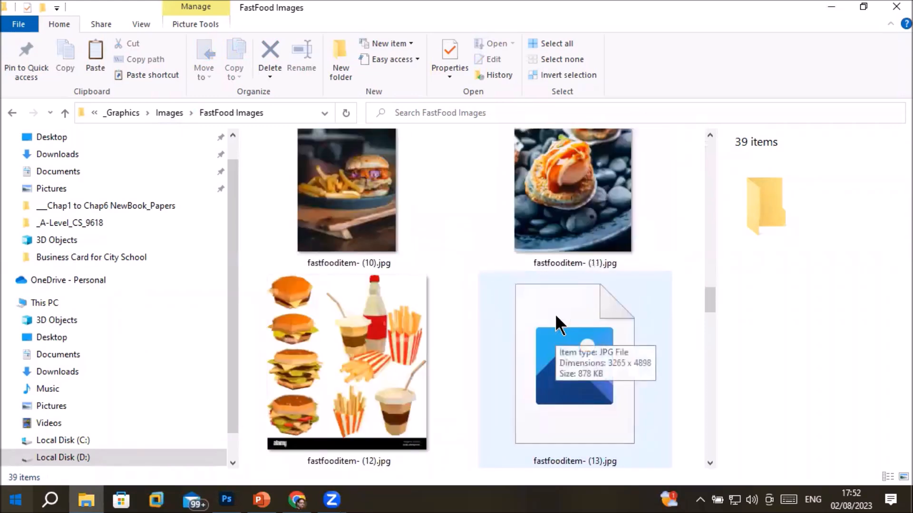
{"action": "scroll", "coordinate": [554, 313], "scroll_direction": "up", "scroll_amount": 1}
{"action": "scroll", "coordinate": [555, 314], "scroll_direction": "up", "scroll_amount": 8}
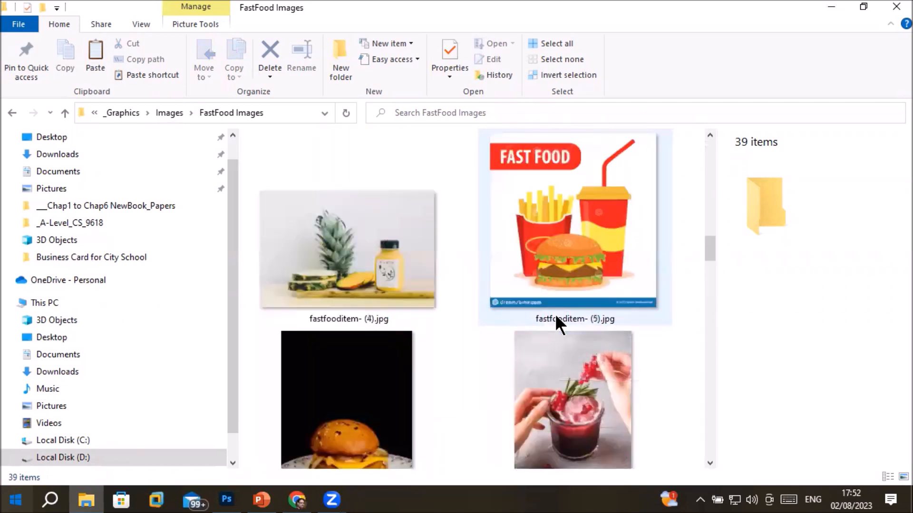
{"action": "scroll", "coordinate": [555, 314], "scroll_direction": "up", "scroll_amount": 5}
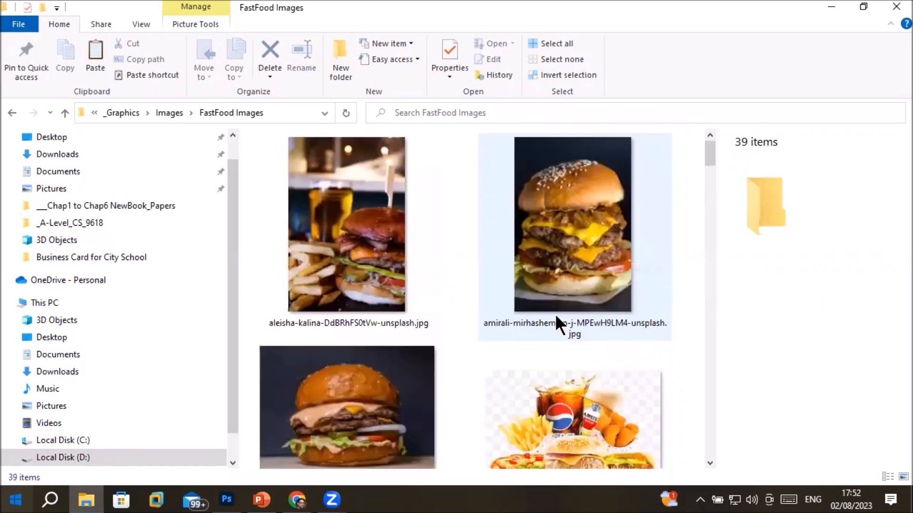
{"action": "scroll", "coordinate": [555, 314], "scroll_direction": "down", "scroll_amount": 1}
{"action": "scroll", "coordinate": [555, 313], "scroll_direction": "up", "scroll_amount": 2}
{"action": "scroll", "coordinate": [555, 314], "scroll_direction": "down", "scroll_amount": 1}
{"action": "left_click_drag", "start_coordinate": [712, 460], "coordinate": [713, 461]}
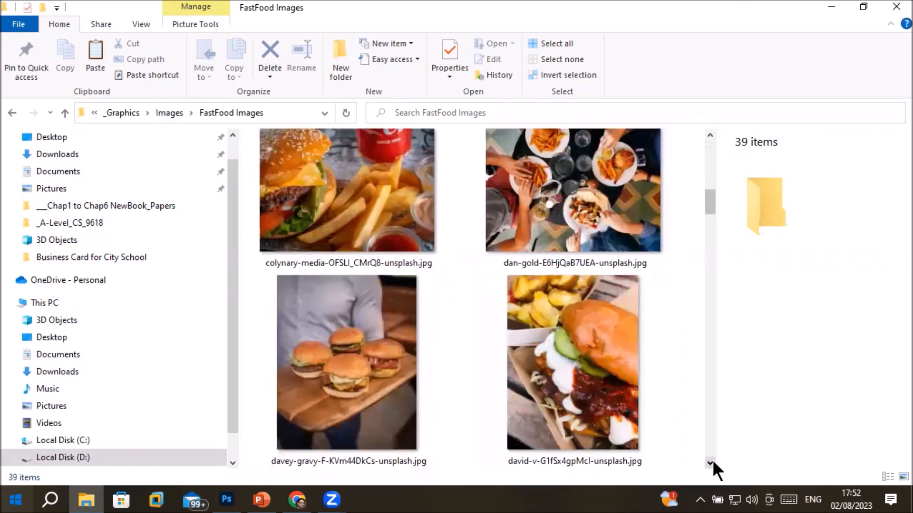
{"action": "left_click", "coordinate": [589, 179]}
{"action": "left_click_drag", "start_coordinate": [589, 179], "coordinate": [434, 63]}
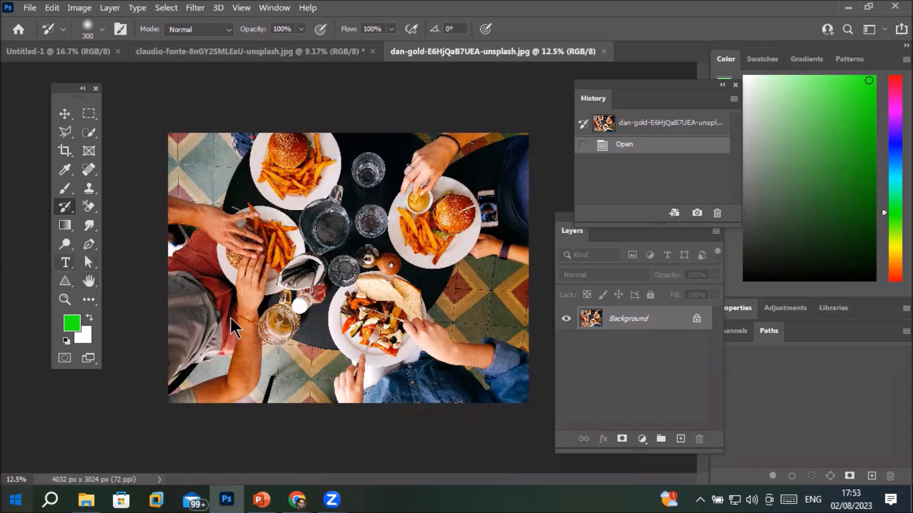
Add a horizontal text layer reading "Fast Food" in 36 pt Bing Bam Boum near the lower-left part of the food photo
{"action": "left_click", "coordinate": [66, 263]}
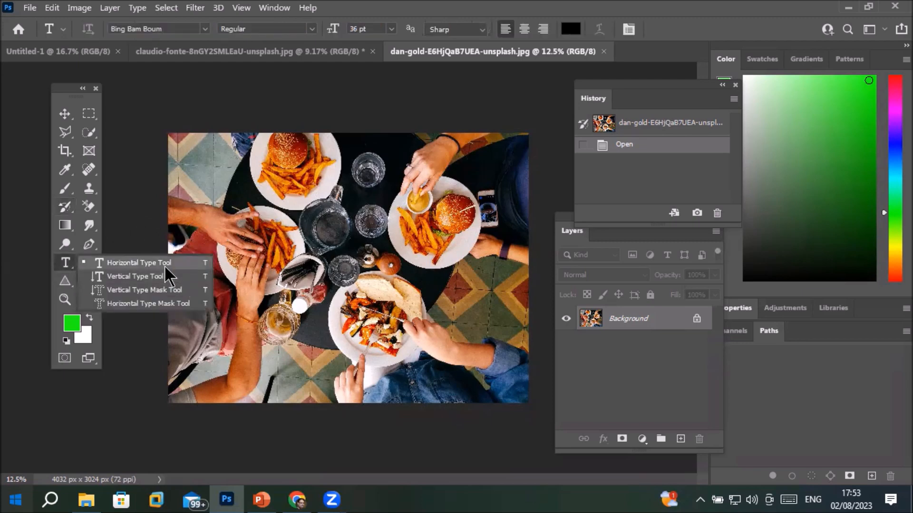
{"action": "left_click", "coordinate": [213, 342]}
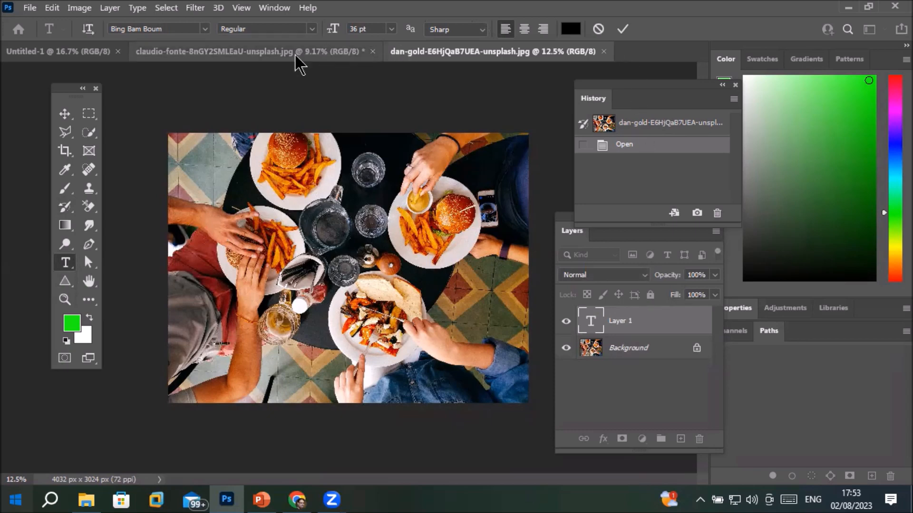
{"action": "left_click", "coordinate": [628, 323]}
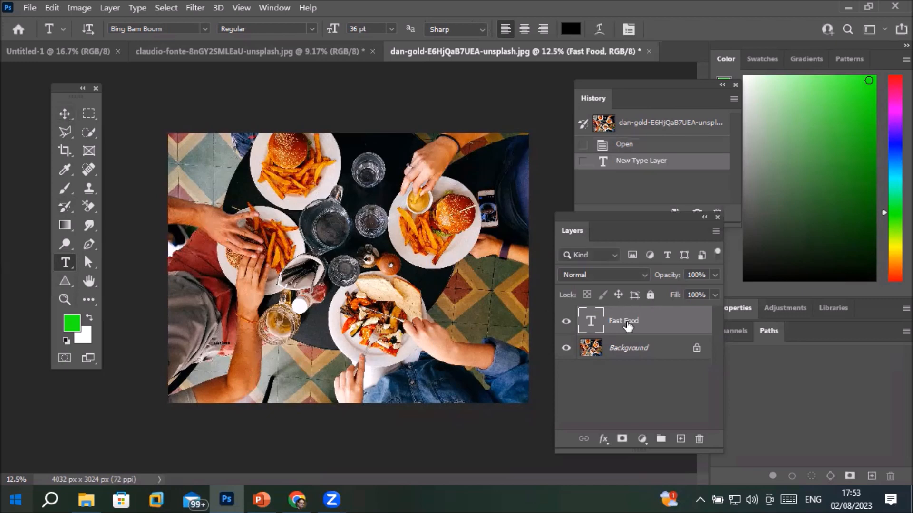
Scale the Fast Food text to about 2033% and place it centered across the lower half of the photo
{"action": "key", "text": "ctrl+t"}
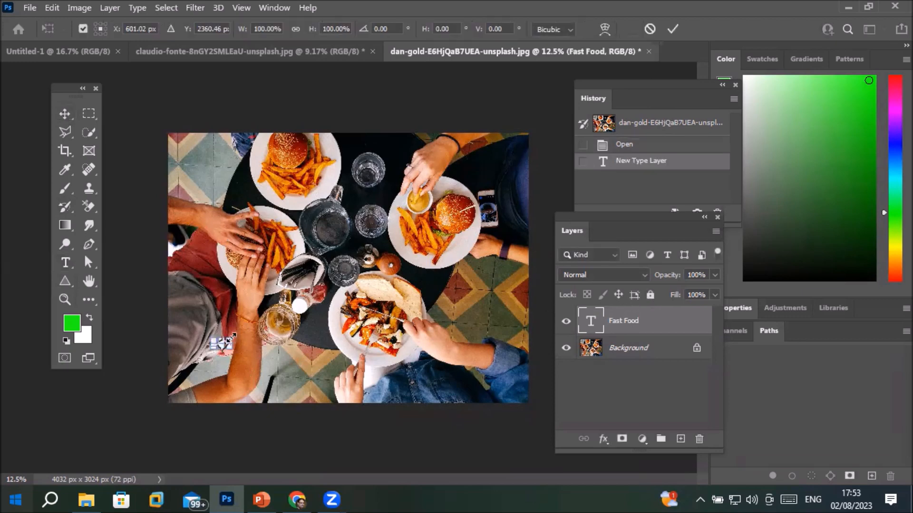
{"action": "left_click_drag", "start_coordinate": [229, 338], "coordinate": [390, 284]}
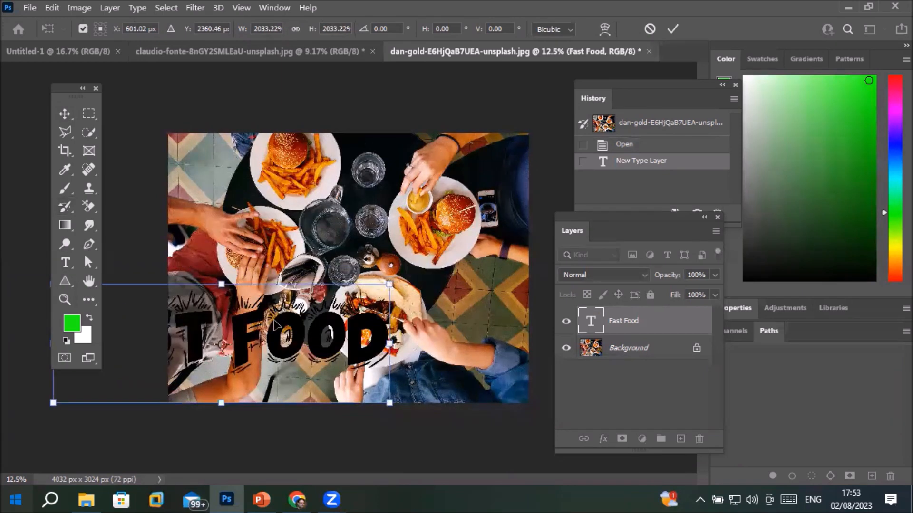
{"action": "left_click_drag", "start_coordinate": [270, 326], "coordinate": [398, 299]}
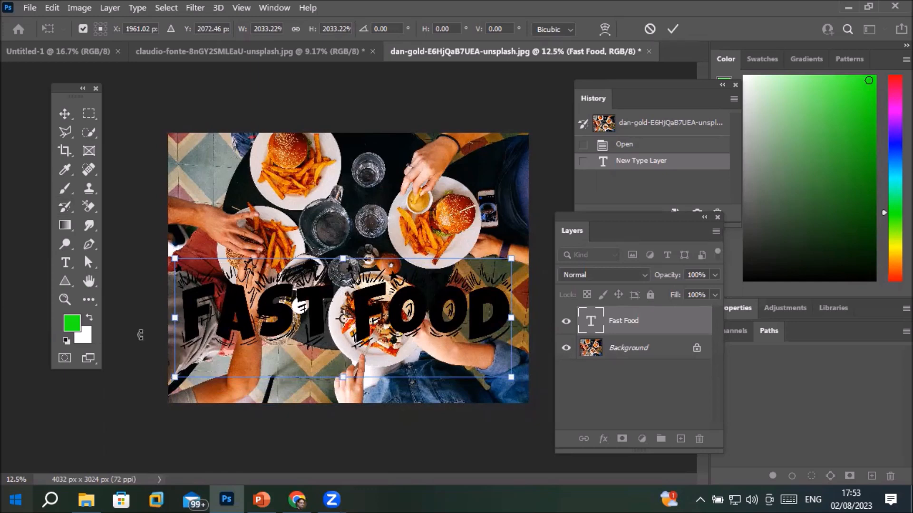
Recolor the whole Fast Food text bright yellow and commit the text edit
{"action": "left_click", "coordinate": [66, 262]}
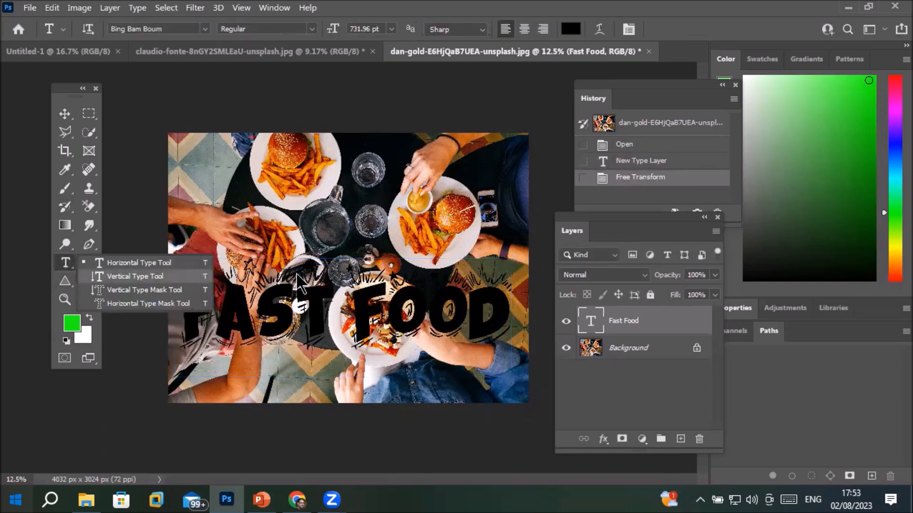
{"action": "left_click", "coordinate": [374, 299]}
{"action": "triple_click", "coordinate": [373, 299]}
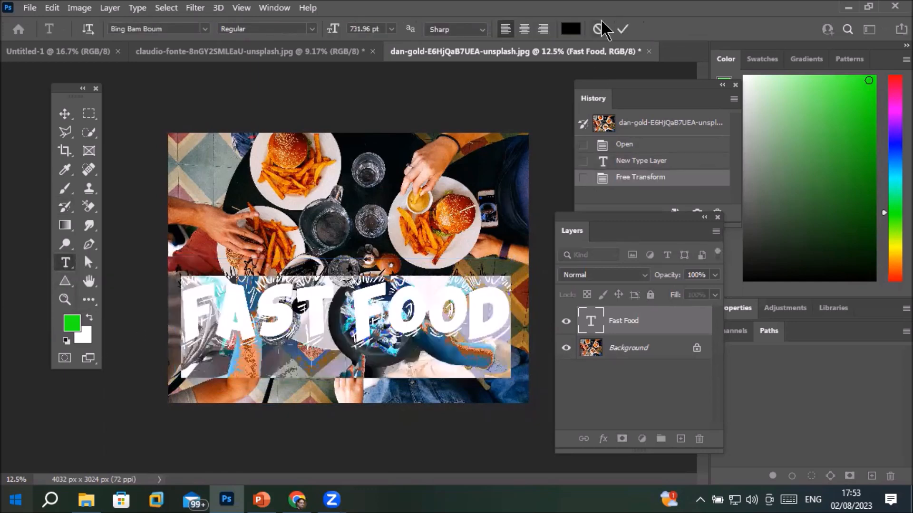
{"action": "left_click", "coordinate": [570, 29]}
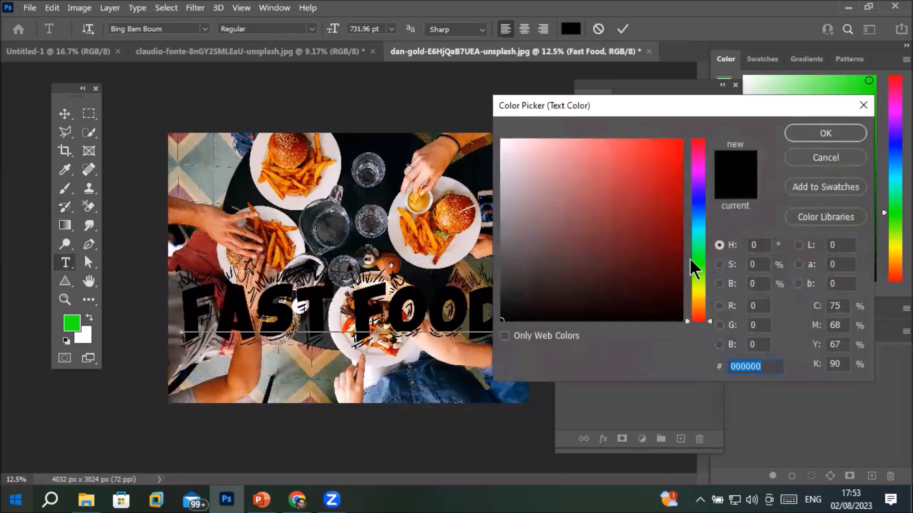
{"action": "left_click", "coordinate": [697, 290]}
{"action": "left_click", "coordinate": [675, 152]}
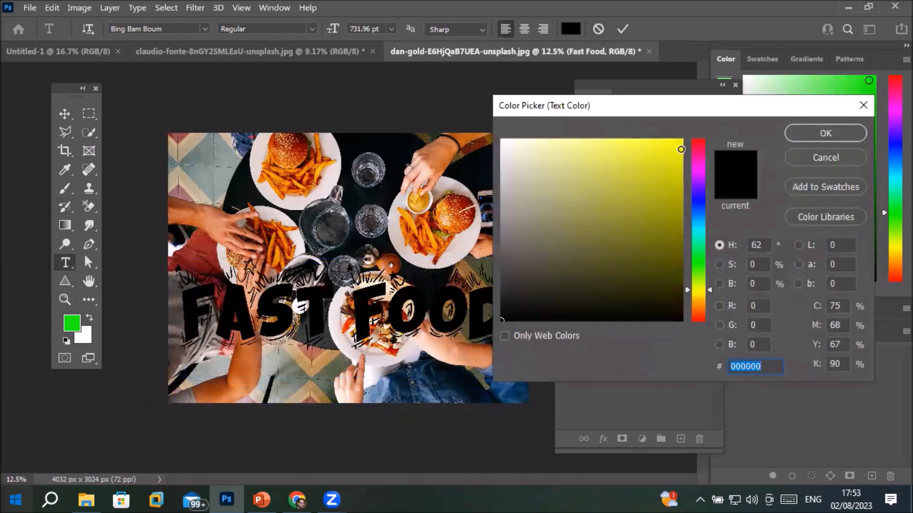
{"action": "left_click", "coordinate": [811, 127]}
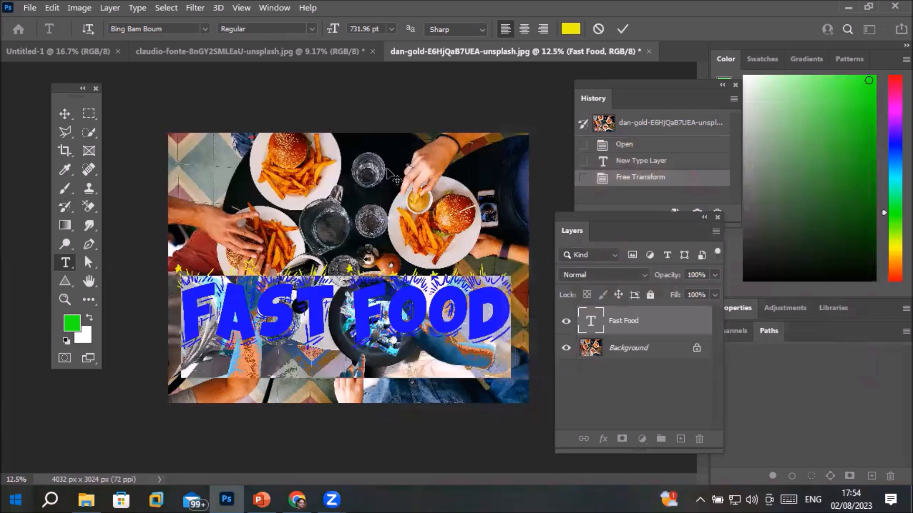
{"action": "left_click", "coordinate": [65, 114]}
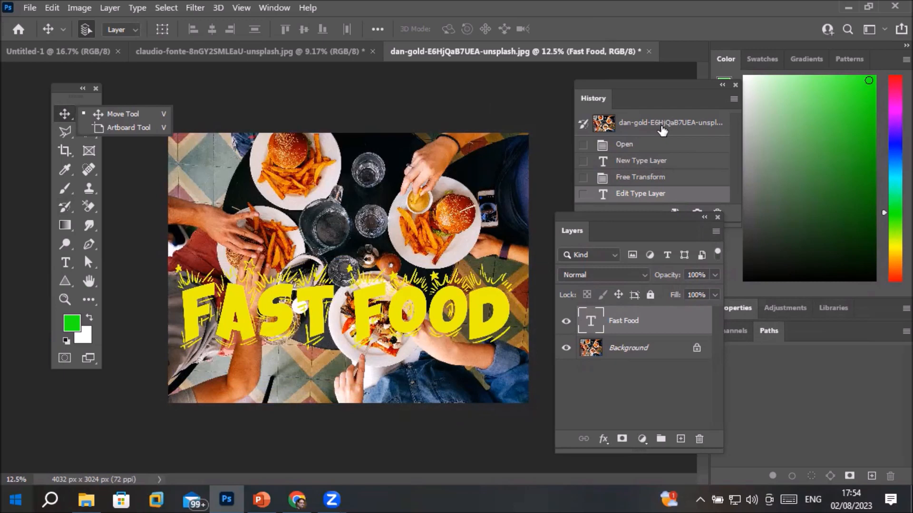
Recolor the whole Fast Food text bright magenta pink and commit the text edit
{"action": "left_click", "coordinate": [66, 263]}
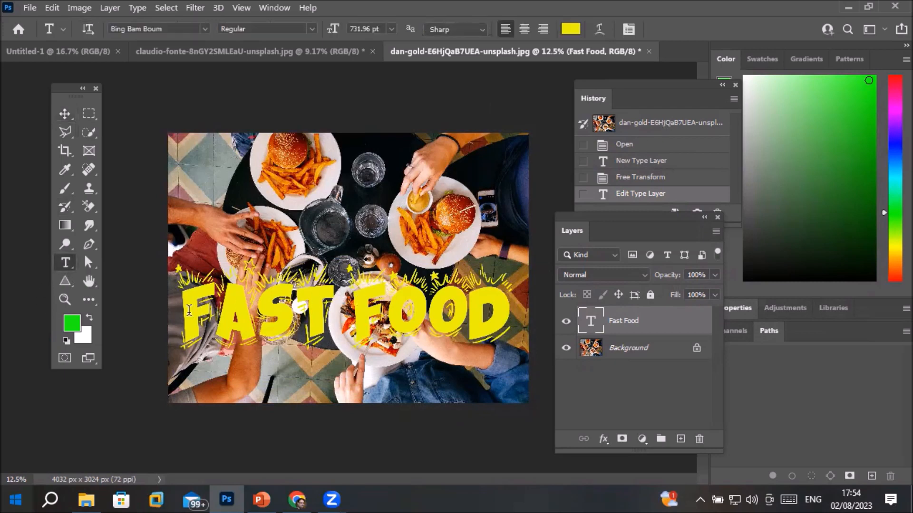
{"action": "left_click_drag", "start_coordinate": [200, 309], "coordinate": [509, 314]}
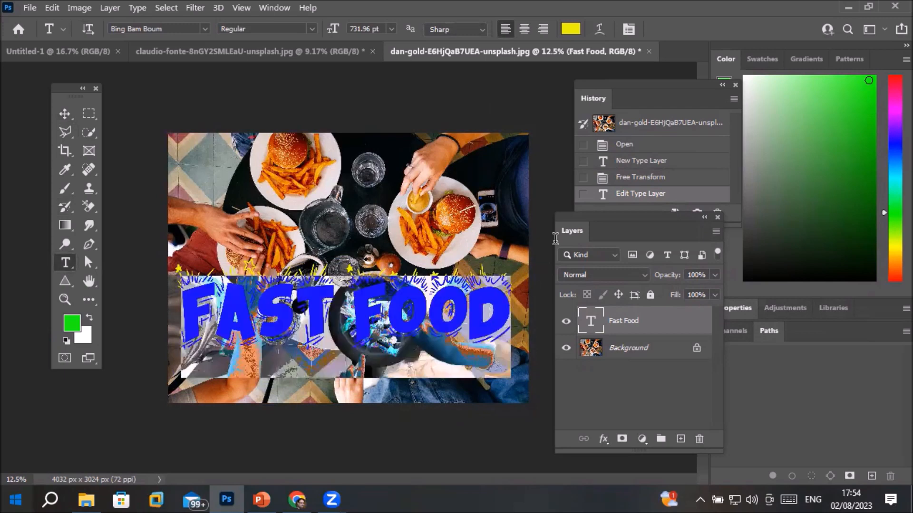
{"action": "left_click", "coordinate": [570, 29]}
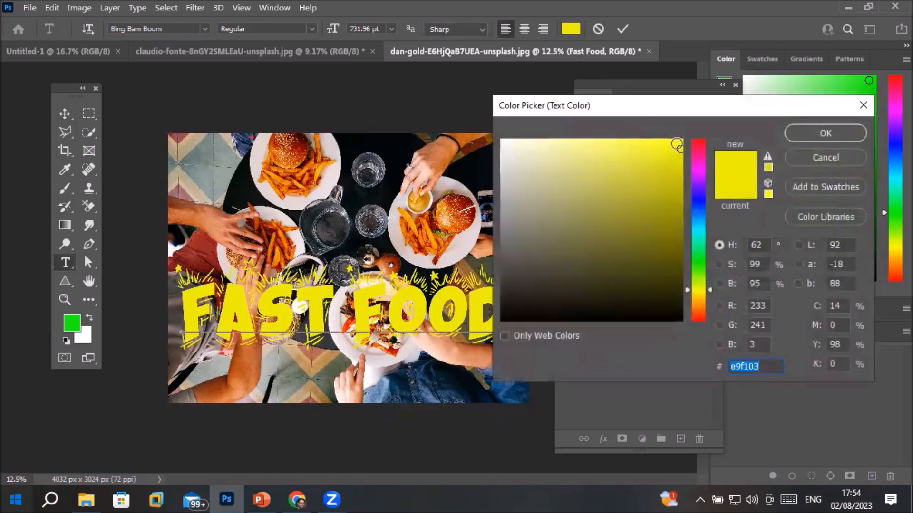
{"action": "left_click", "coordinate": [701, 166]}
{"action": "left_click", "coordinate": [673, 144]}
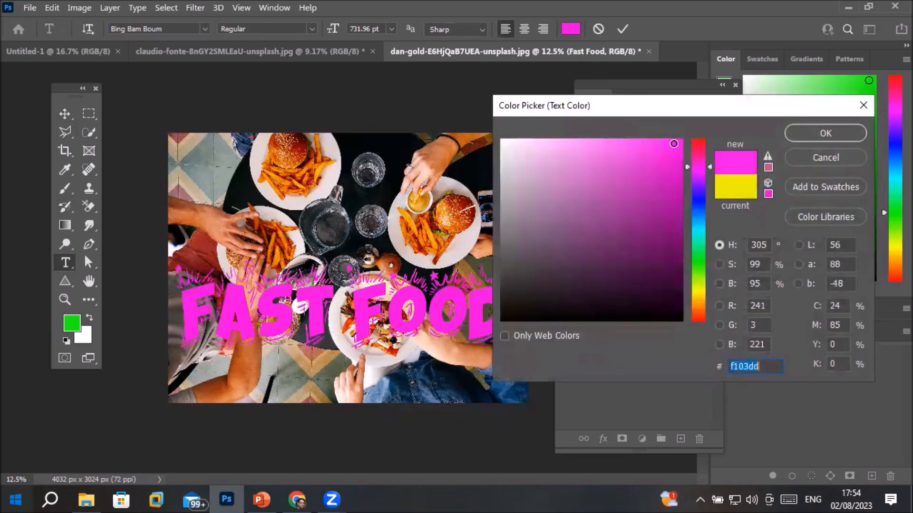
{"action": "left_click", "coordinate": [810, 131]}
{"action": "left_click", "coordinate": [65, 114]}
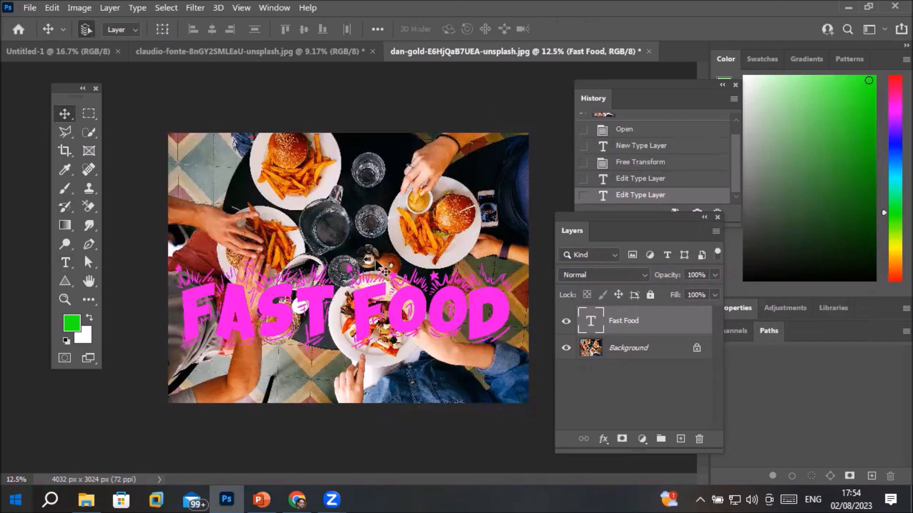
Add a new layer above the text and paint a straight green band across the photo's upper edge with the size 700 Brush
{"action": "left_click", "coordinate": [66, 192]}
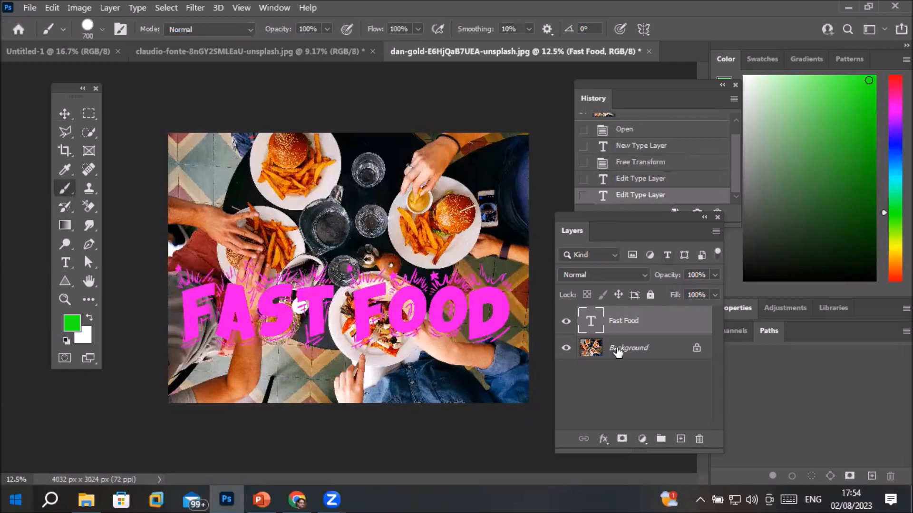
{"action": "left_click", "coordinate": [680, 438]}
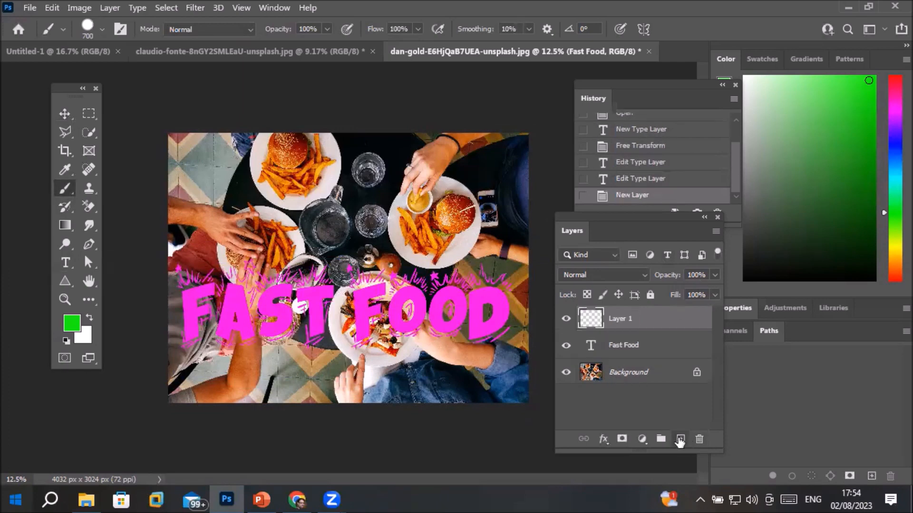
{"action": "left_click", "coordinate": [180, 156]}
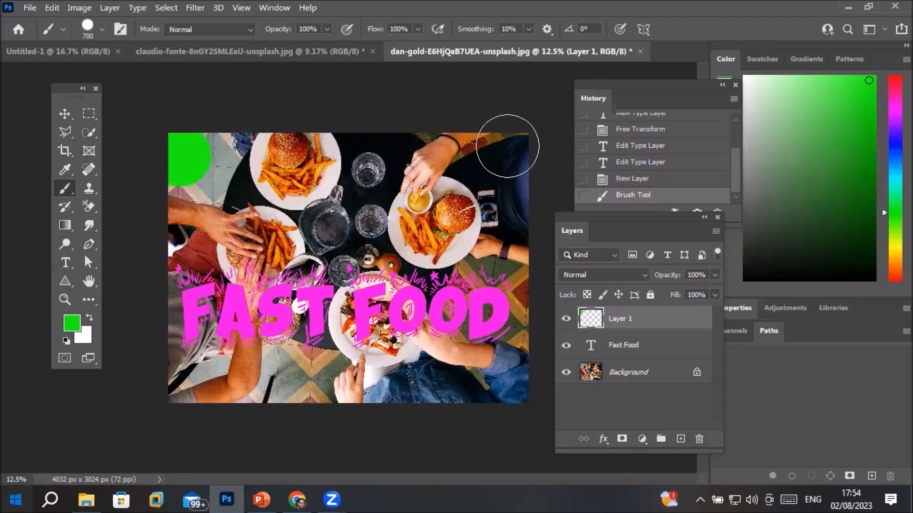
{"action": "left_click", "coordinate": [507, 146], "text": "shift"}
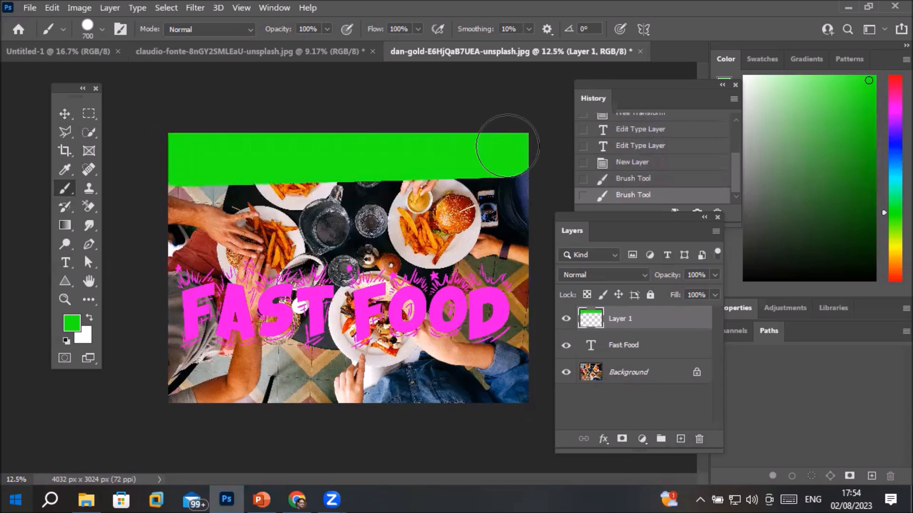
Set the foreground color to blue 162fcc and paint a straight stripe beneath the Fast Food text with a size 250 brush
{"action": "left_click", "coordinate": [72, 323]}
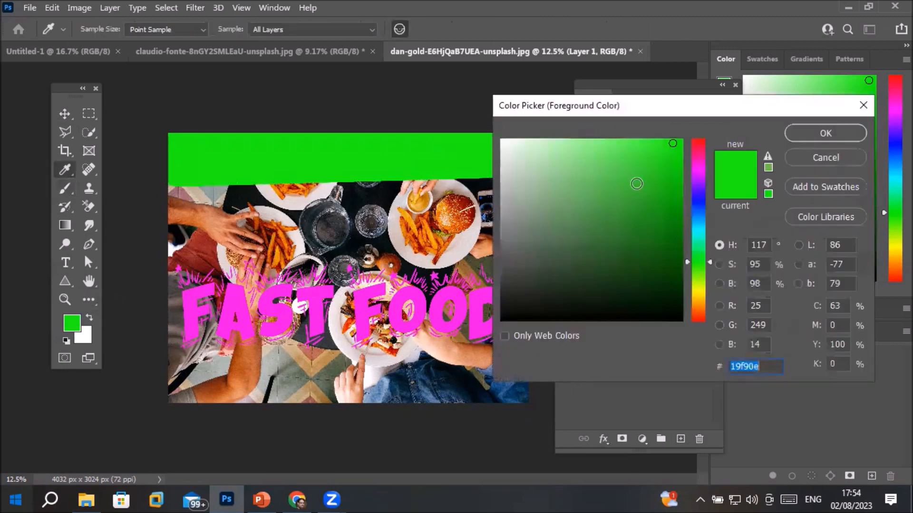
{"action": "type", "text": "162fcc"}
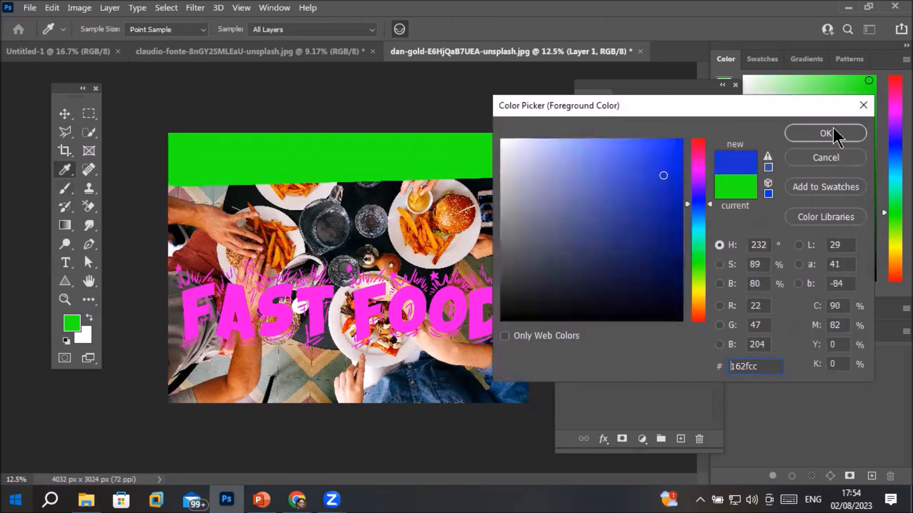
{"action": "left_click", "coordinate": [825, 134]}
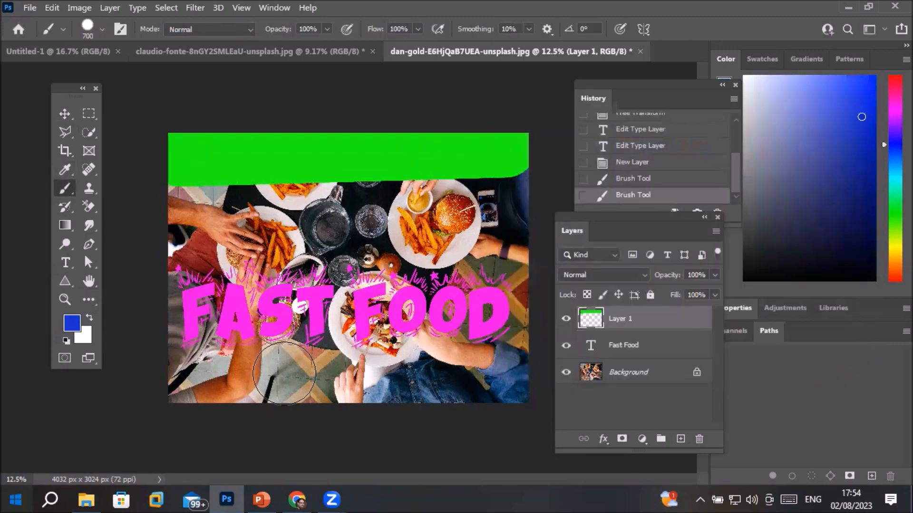
{"action": "key", "text": "bracketleft"}
{"action": "key", "text": "bracketleft"}
{"action": "key", "text": "bracketleft"}
{"action": "key", "text": "bracketleft"}
{"action": "key", "text": "bracketleft"}
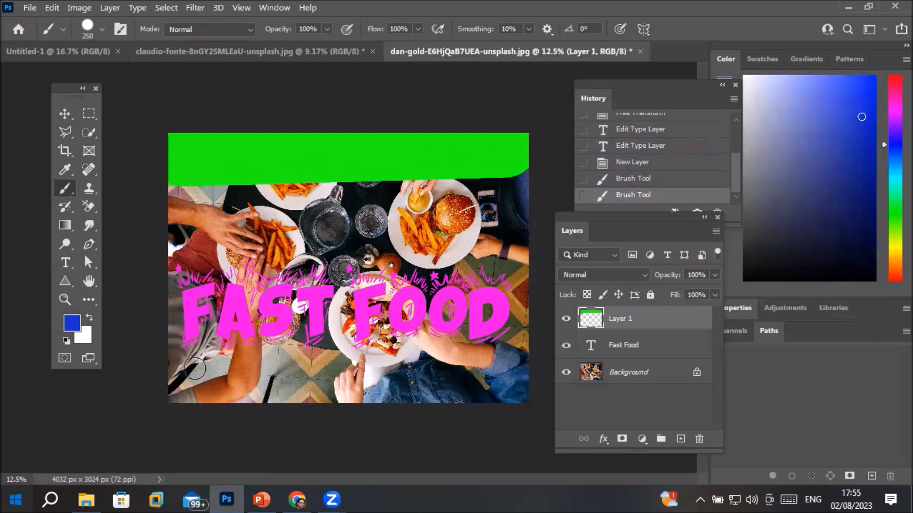
{"action": "left_click", "coordinate": [195, 367]}
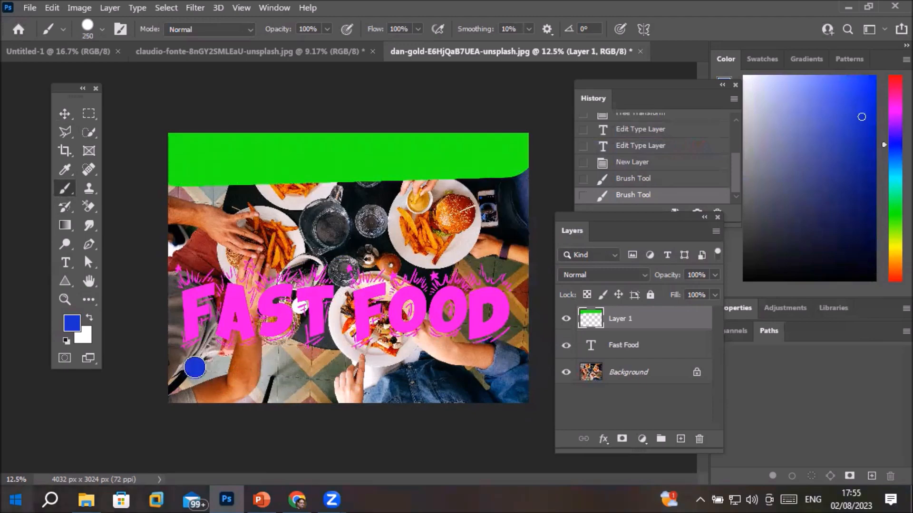
{"action": "left_click", "coordinate": [483, 366], "text": "shift"}
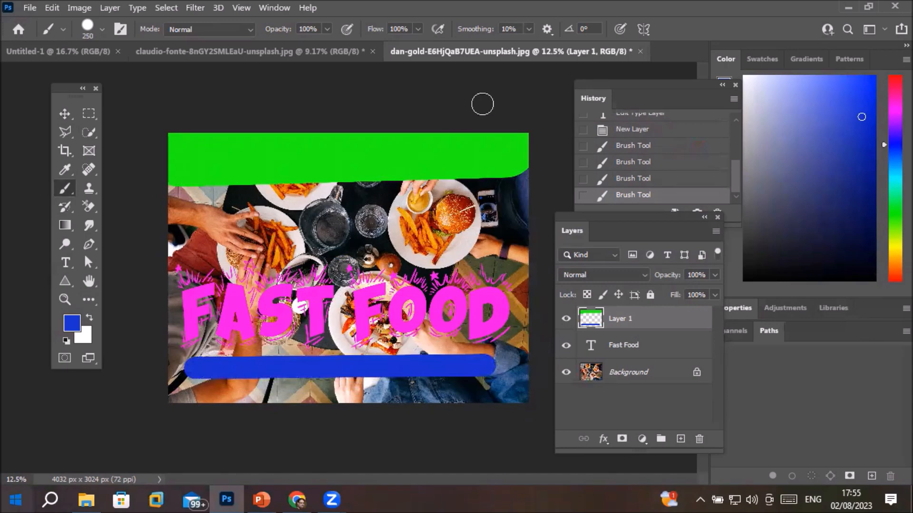
Set the foreground color to pinkish red fe0e4c and paint a thinner stripe along the middle of the blue one with a size 100 brush
{"action": "key", "text": "bracketleft"}
{"action": "key", "text": "bracketleft"}
{"action": "key", "text": "bracketleft"}
{"action": "key", "text": "bracketleft"}
{"action": "key", "text": "bracketleft"}
{"action": "left_click", "coordinate": [74, 327]}
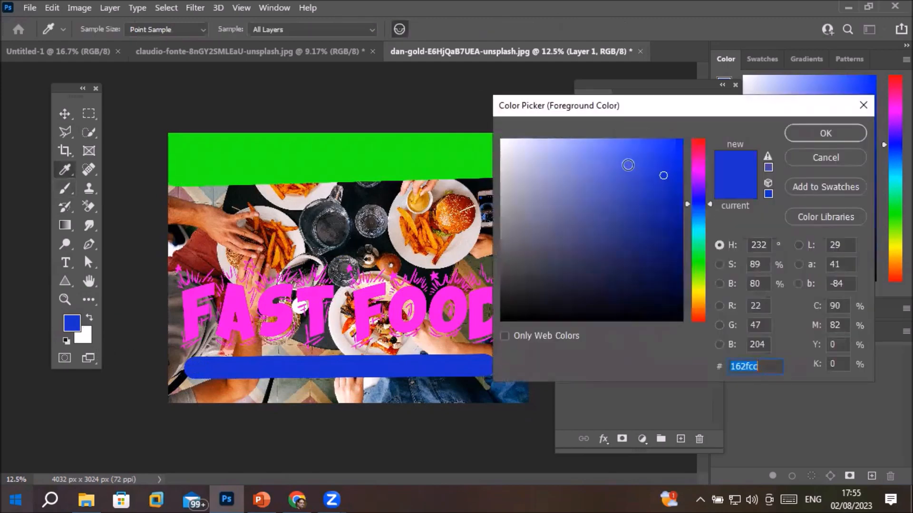
{"action": "left_click", "coordinate": [698, 265]}
{"action": "left_click", "coordinate": [698, 148]}
{"action": "left_click", "coordinate": [672, 140]}
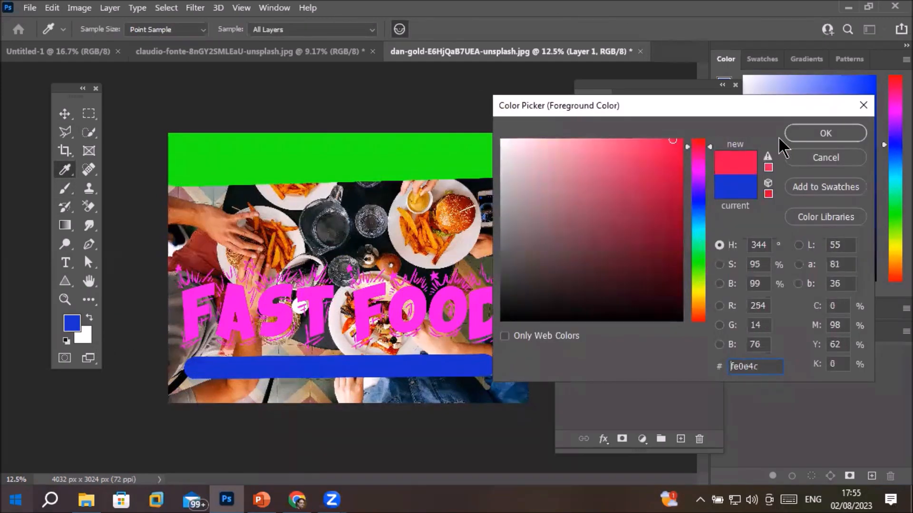
{"action": "left_click", "coordinate": [819, 135]}
{"action": "left_click", "coordinate": [199, 367]}
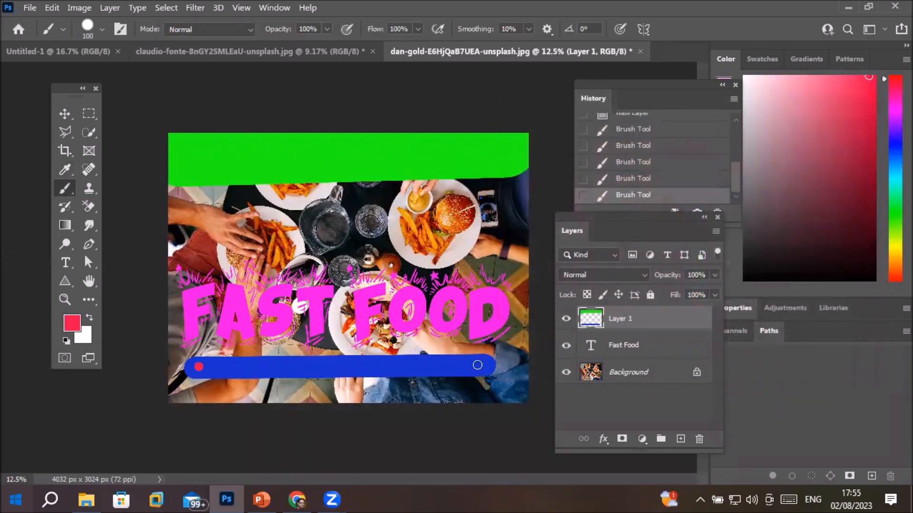
{"action": "left_click", "coordinate": [477, 365], "text": "shift"}
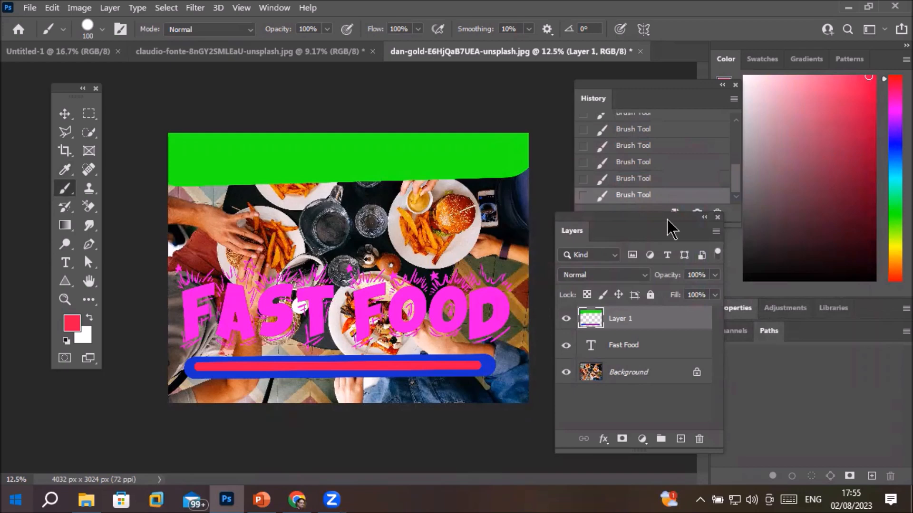
Move the Layers panel clear, enlarge the History panel to list every state, and step back through the brush strokes to the New Layer state
{"action": "left_click_drag", "start_coordinate": [667, 218], "coordinate": [662, 266]}
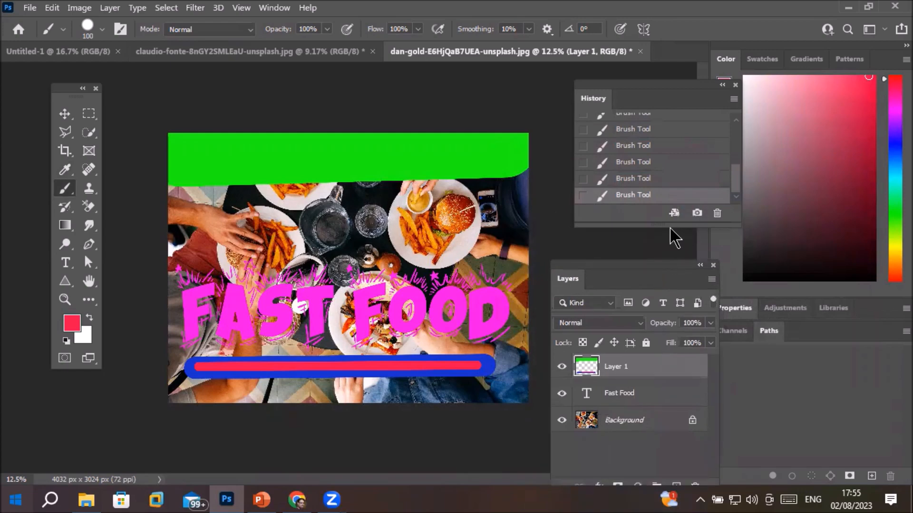
{"action": "left_click_drag", "start_coordinate": [669, 228], "coordinate": [679, 372]}
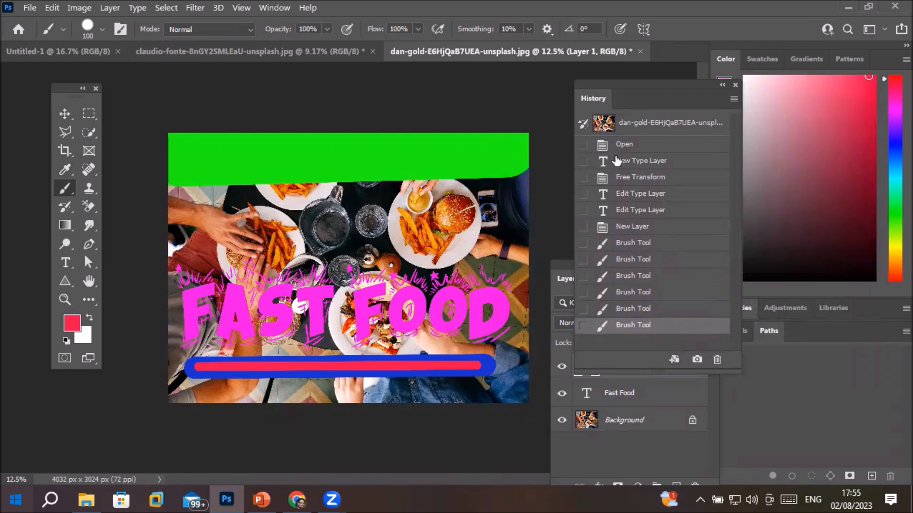
{"action": "left_click", "coordinate": [633, 309]}
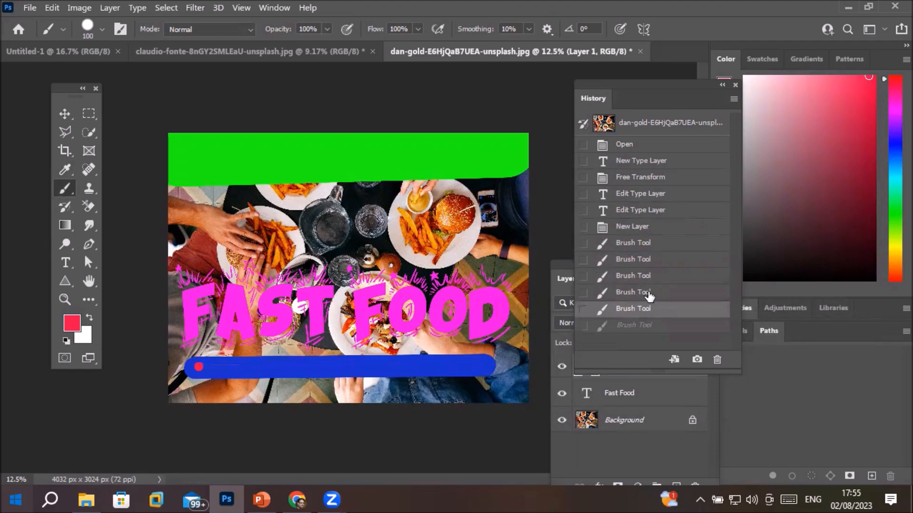
{"action": "left_click", "coordinate": [648, 294]}
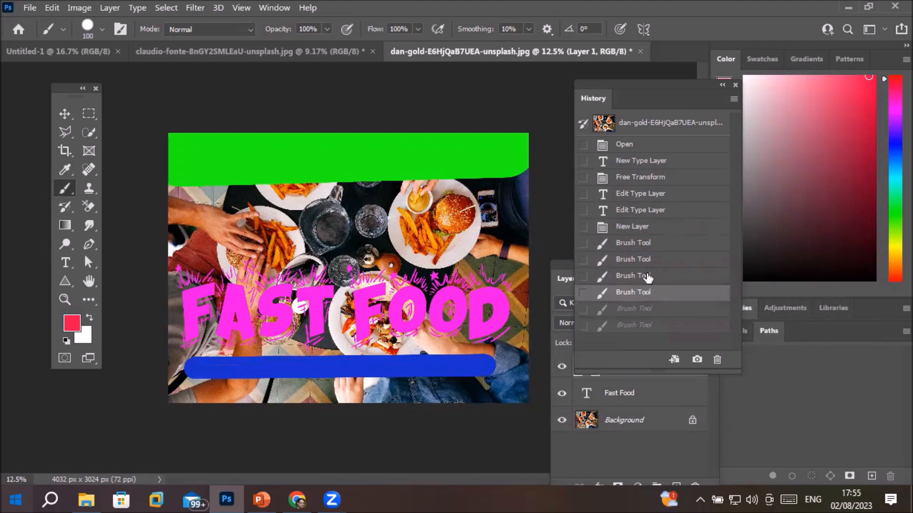
{"action": "left_click", "coordinate": [652, 276]}
{"action": "left_click", "coordinate": [649, 259]}
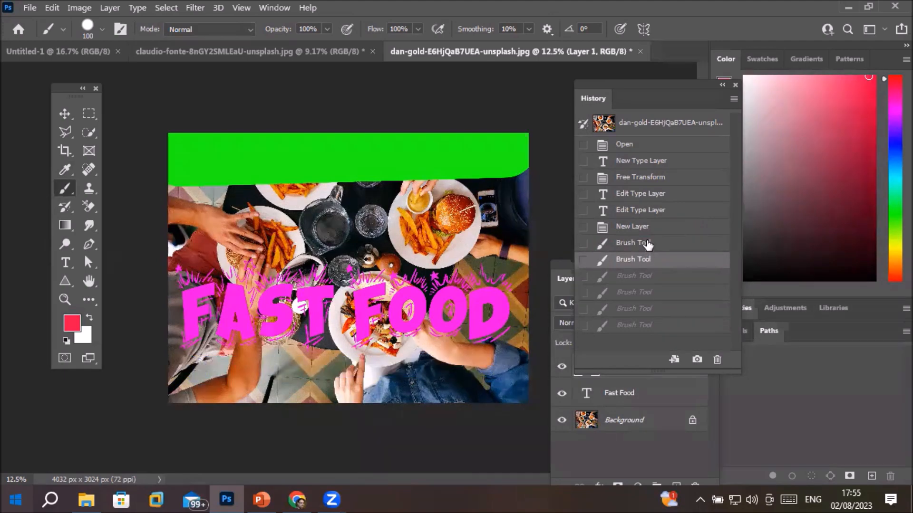
{"action": "left_click", "coordinate": [647, 244]}
{"action": "left_click", "coordinate": [648, 228]}
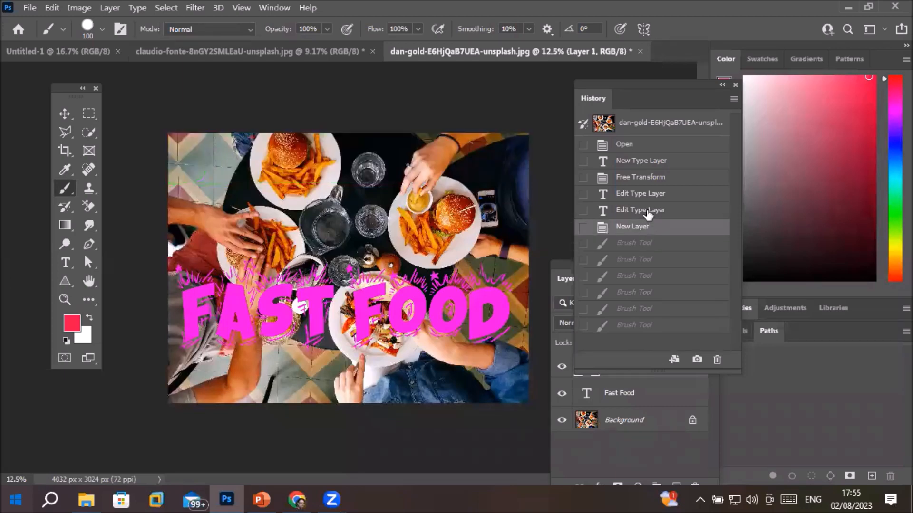
Step back through the text edits, Free Transform, New Type Layer and Open states to the original photo snapshot
{"action": "left_click", "coordinate": [647, 211]}
{"action": "left_click", "coordinate": [649, 194]}
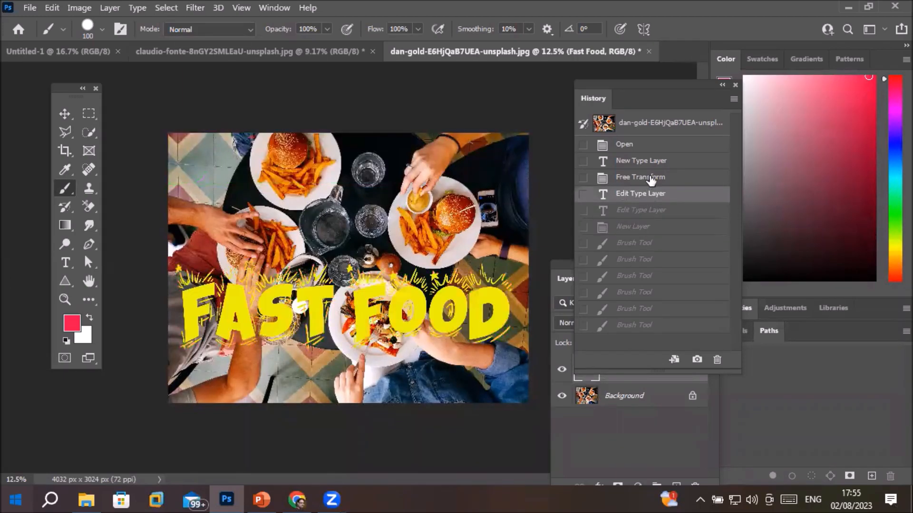
{"action": "left_click", "coordinate": [651, 179]}
{"action": "left_click", "coordinate": [643, 161]}
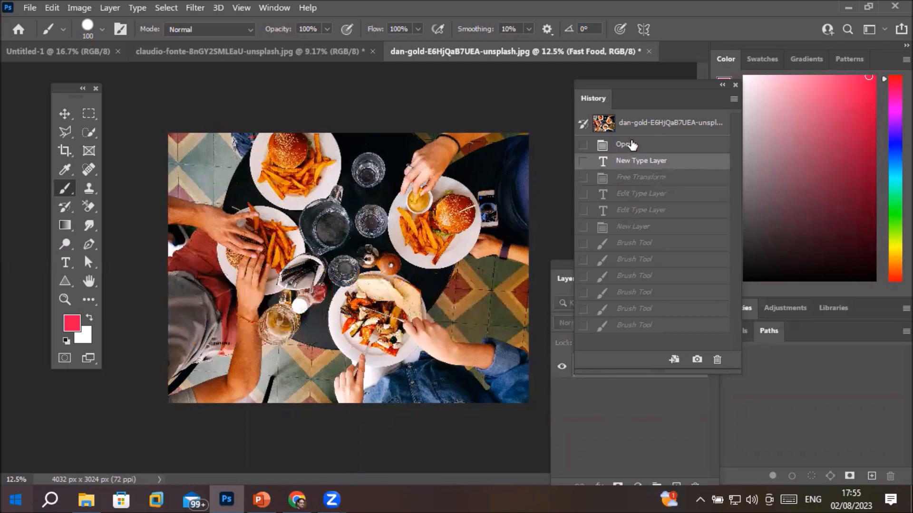
{"action": "left_click", "coordinate": [631, 144]}
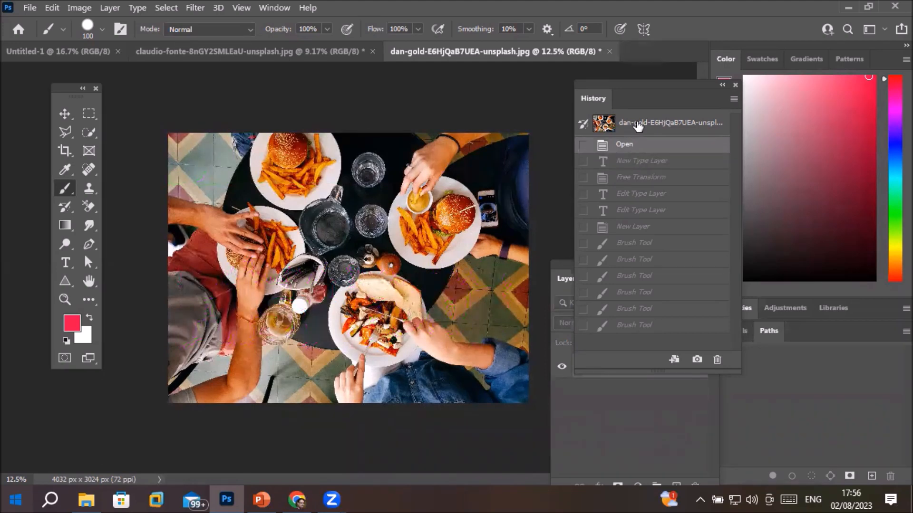
{"action": "left_click", "coordinate": [637, 126]}
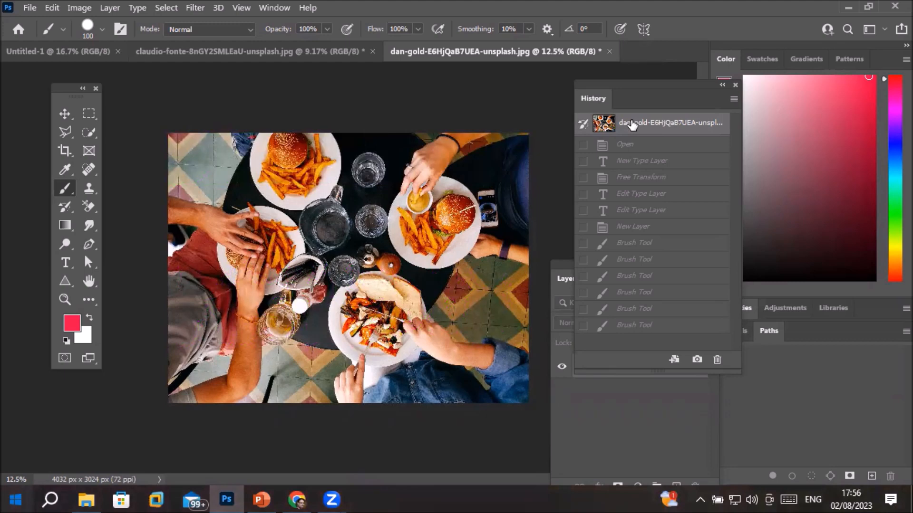
Jump to the latest Brush Tool state, then back through the New Layer and Open states to the original snapshot
{"action": "left_click", "coordinate": [627, 332]}
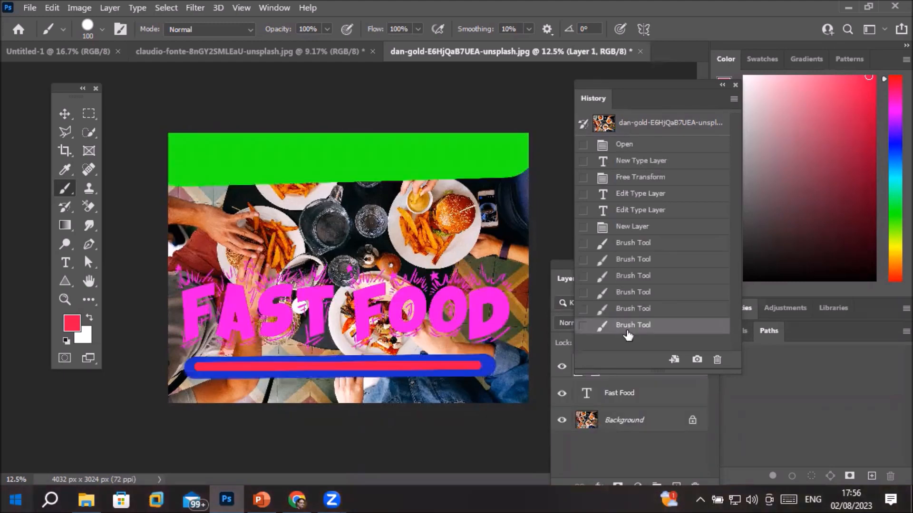
{"action": "left_click", "coordinate": [622, 233]}
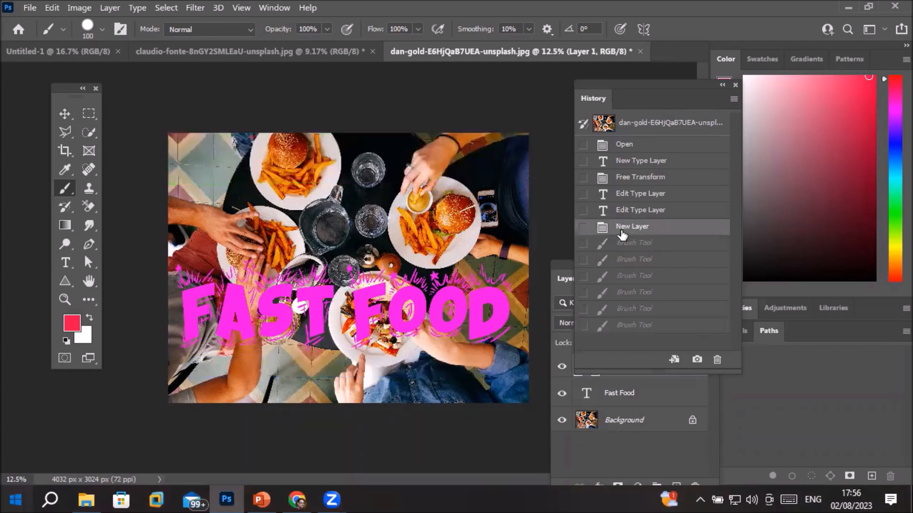
{"action": "left_click", "coordinate": [631, 144]}
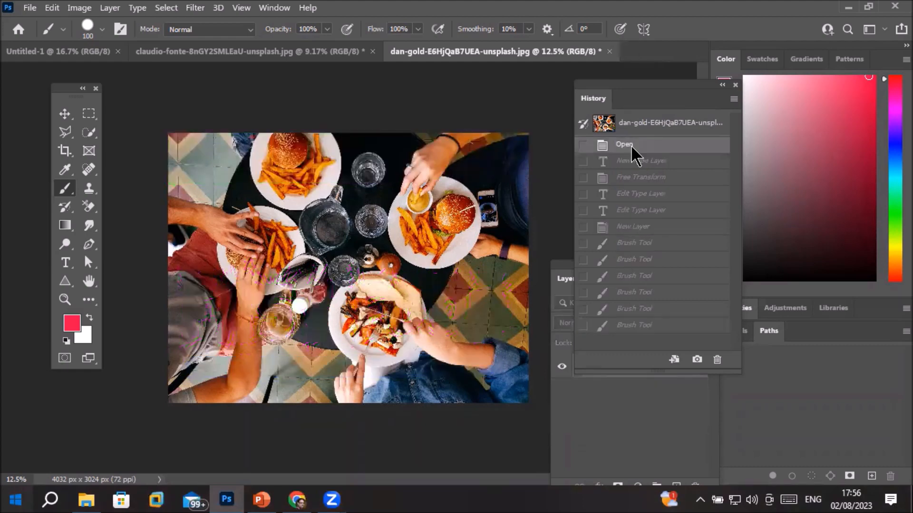
{"action": "left_click", "coordinate": [625, 124]}
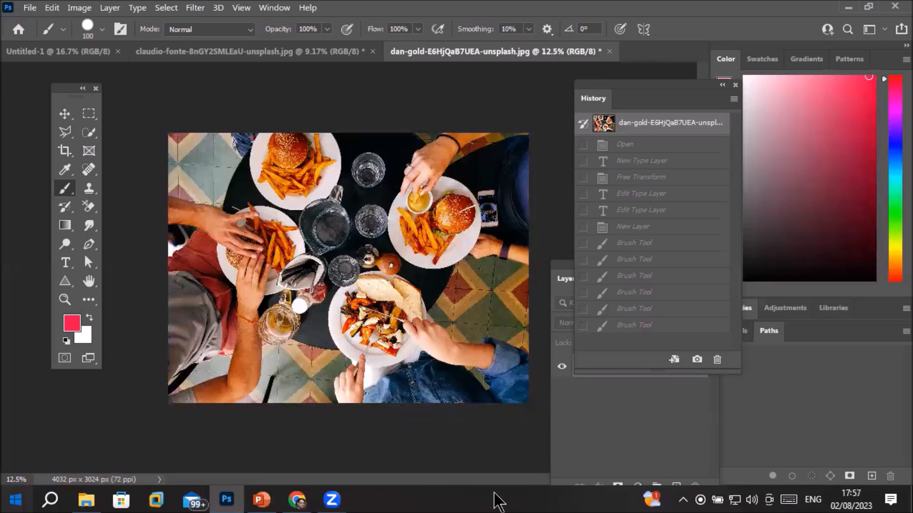
Restore the latest Brush Tool history state, then undo and redo the final red brush stroke
{"action": "left_click", "coordinate": [634, 328]}
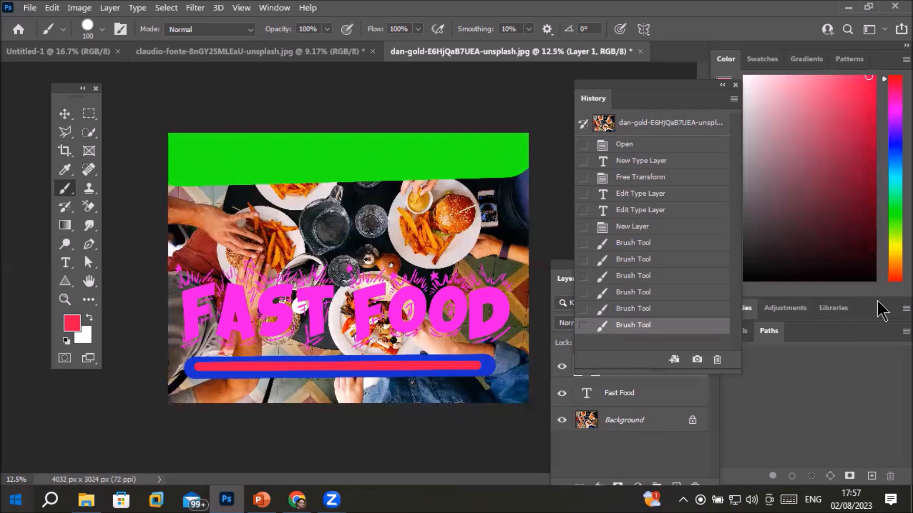
{"action": "key", "text": "ctrl+z"}
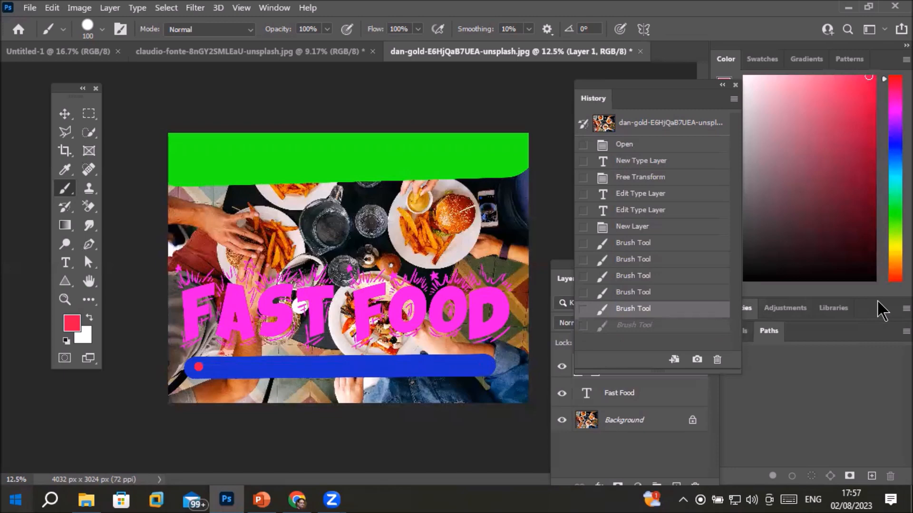
{"action": "key", "text": "ctrl+shift+z"}
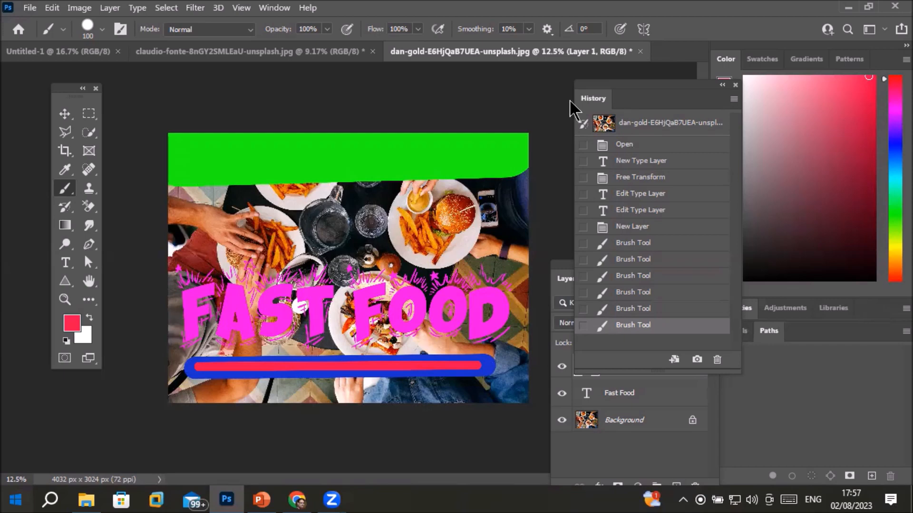
Undo the last four brush strokes one at a time to remove the red and blue stripes beneath the text
{"action": "left_click", "coordinate": [53, 8]}
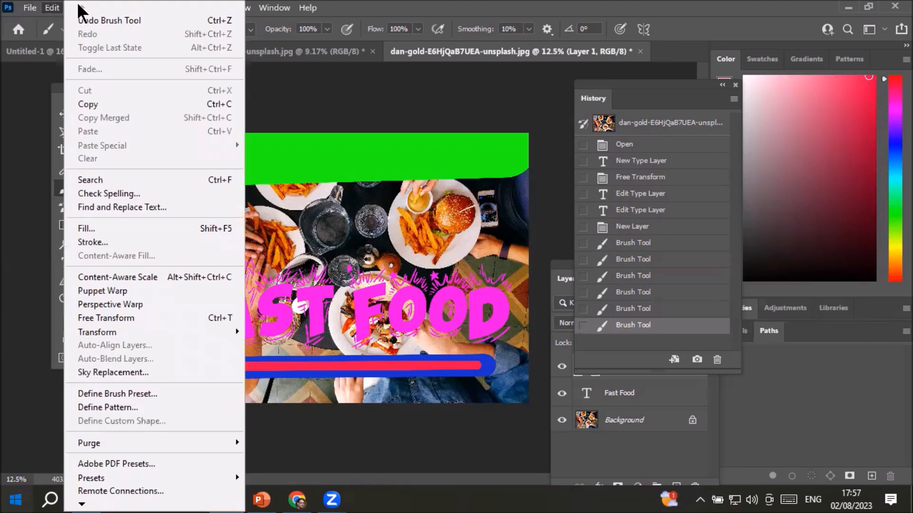
{"action": "left_click", "coordinate": [112, 21]}
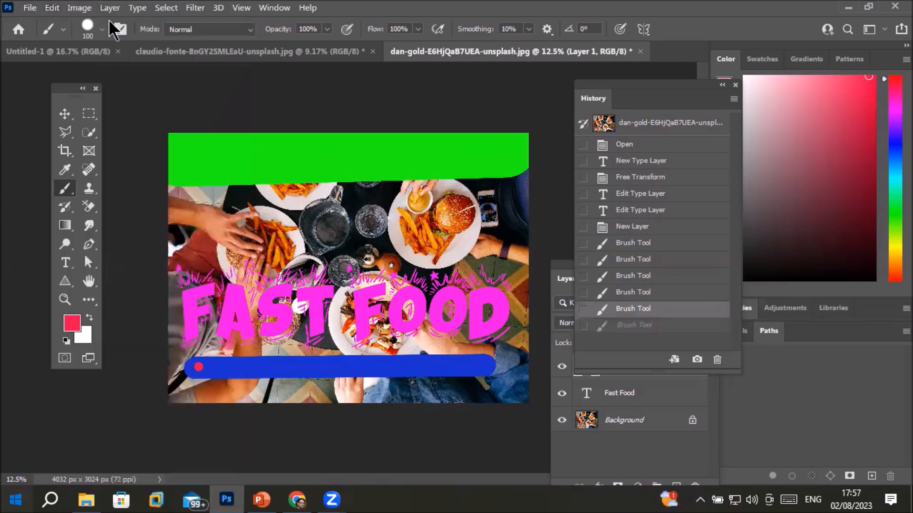
{"action": "left_click", "coordinate": [55, 7]}
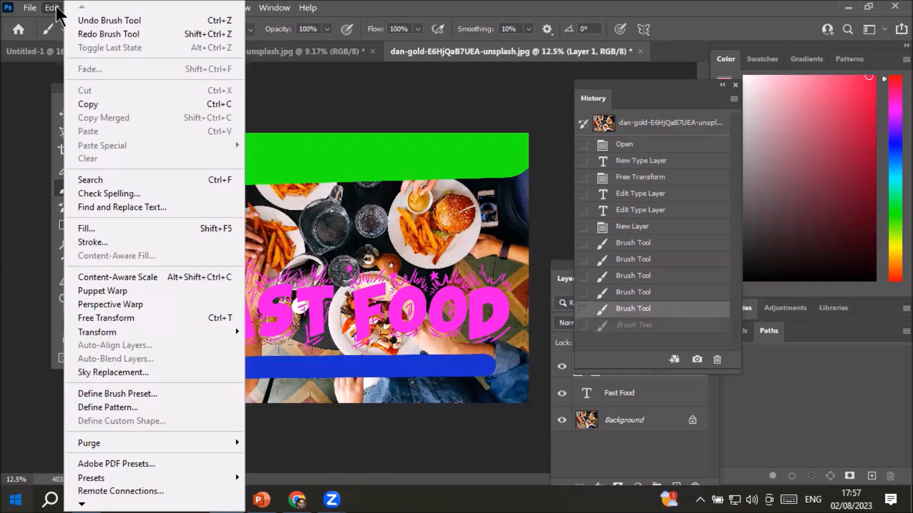
{"action": "left_click", "coordinate": [106, 21]}
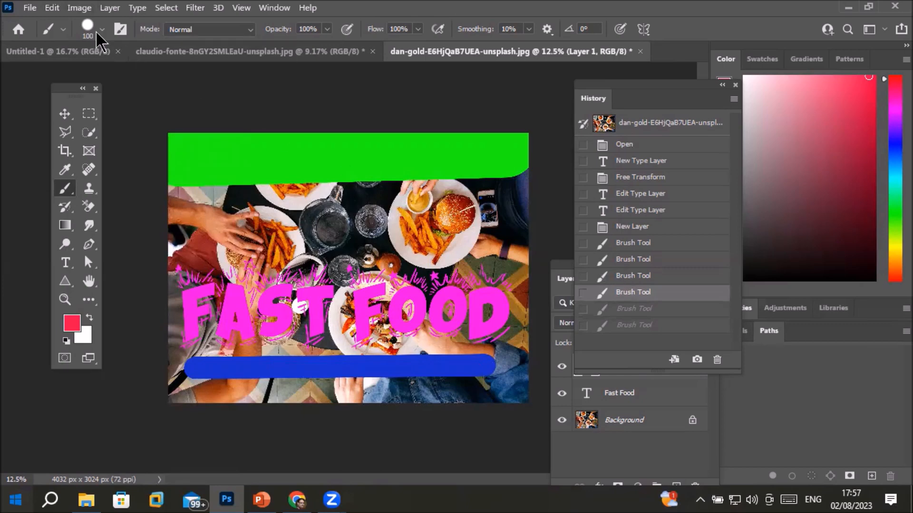
{"action": "left_click", "coordinate": [52, 8]}
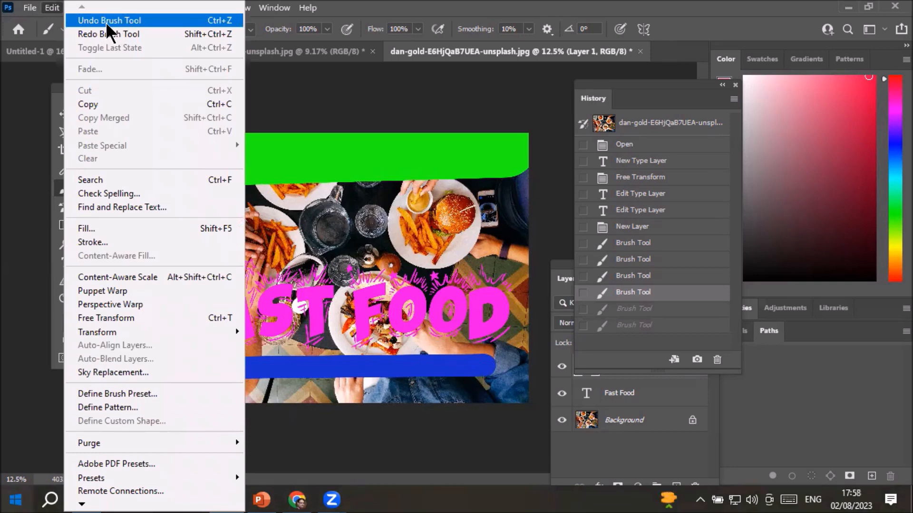
{"action": "left_click", "coordinate": [107, 23]}
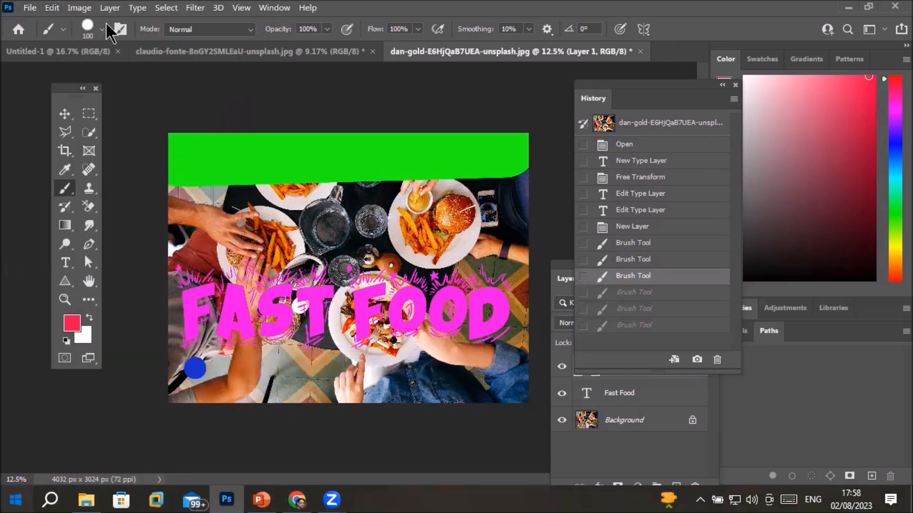
{"action": "left_click", "coordinate": [52, 8]}
{"action": "left_click", "coordinate": [95, 21]}
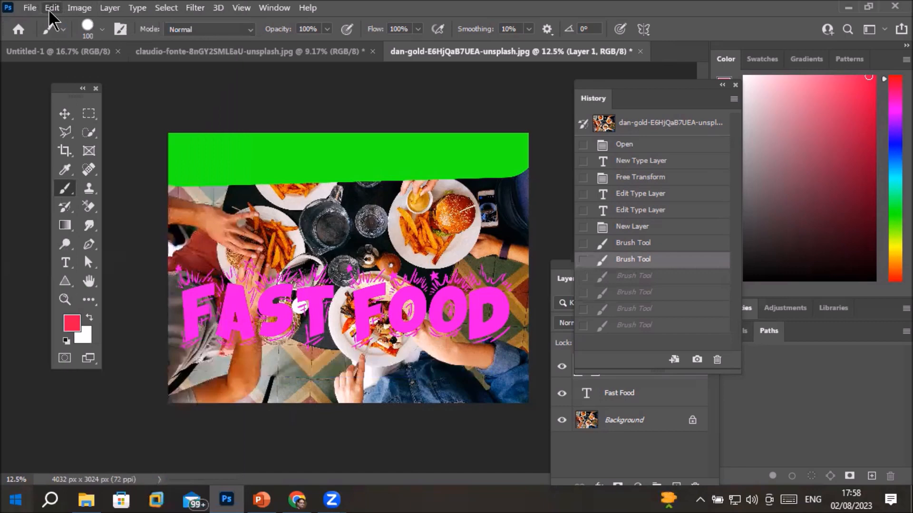
Undo the two green-band brush strokes, the new layer and the magenta recolor of the Fast Food text
{"action": "left_click", "coordinate": [51, 9]}
{"action": "left_click", "coordinate": [90, 21]}
{"action": "left_click", "coordinate": [53, 8]}
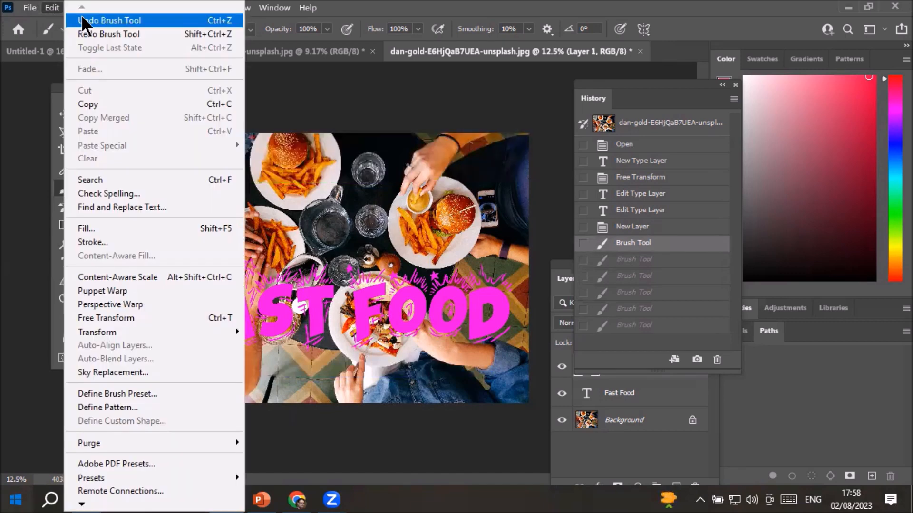
{"action": "left_click", "coordinate": [81, 21]}
{"action": "left_click", "coordinate": [52, 8]}
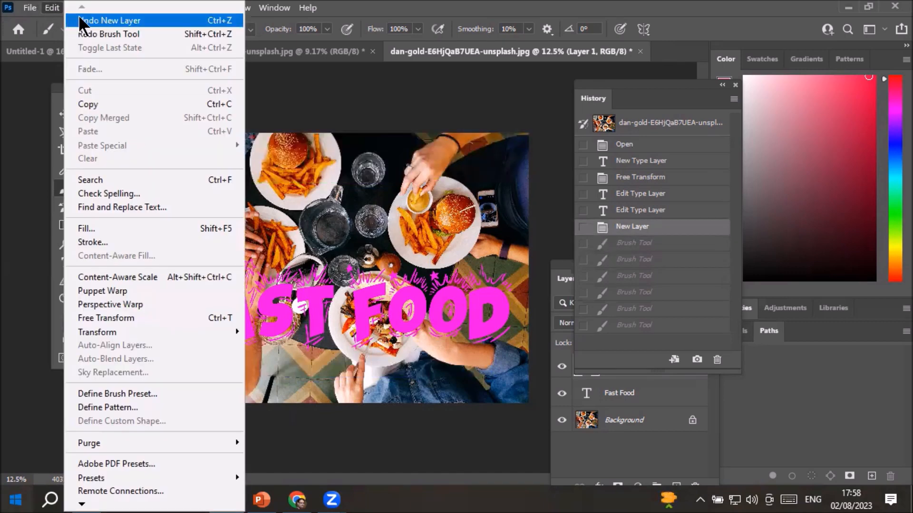
{"action": "left_click", "coordinate": [81, 21]}
{"action": "left_click", "coordinate": [52, 9]}
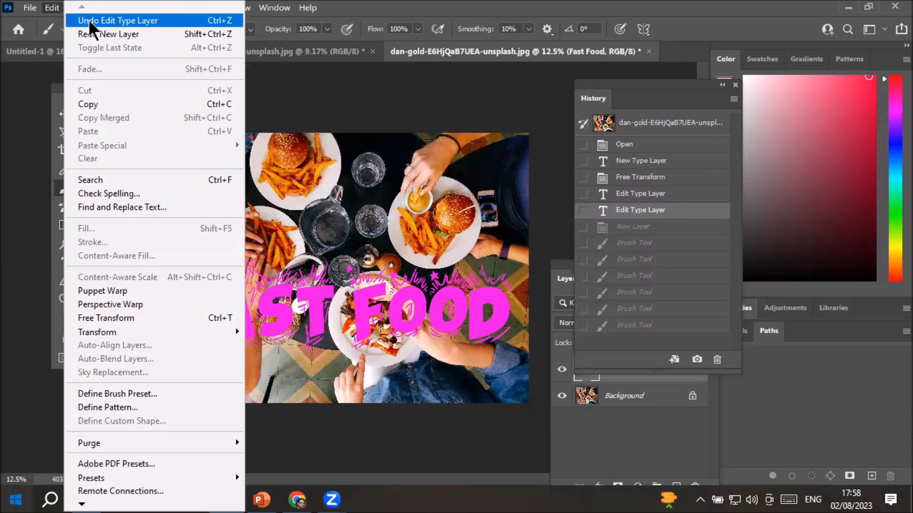
{"action": "left_click", "coordinate": [91, 21]}
Redo the magenta text recolor, the new layer and the two brush strokes that form the green band
{"action": "left_click", "coordinate": [52, 8]}
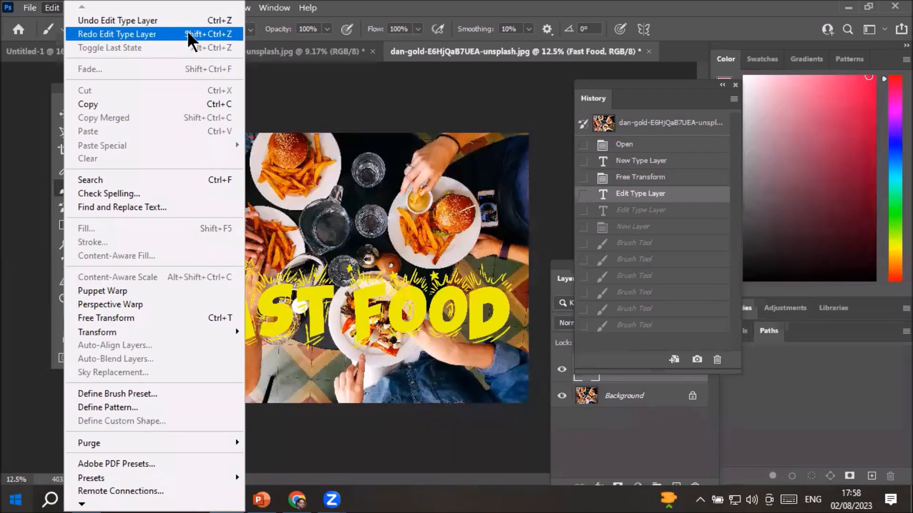
{"action": "left_click", "coordinate": [224, 35]}
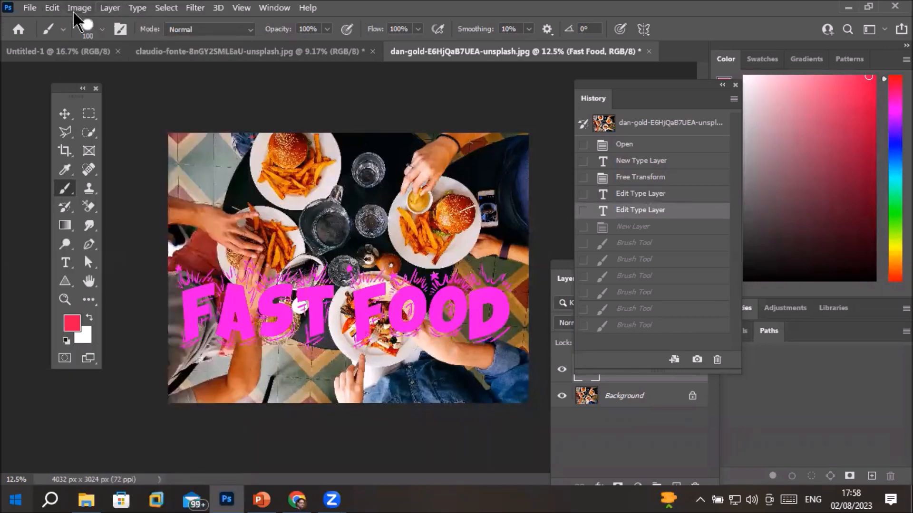
{"action": "left_click", "coordinate": [51, 8]}
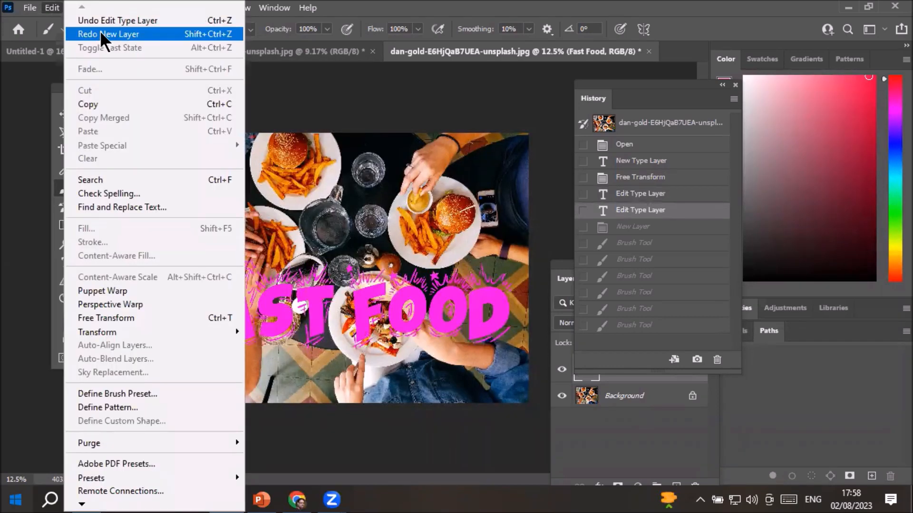
{"action": "left_click", "coordinate": [102, 35]}
{"action": "left_click", "coordinate": [52, 8]}
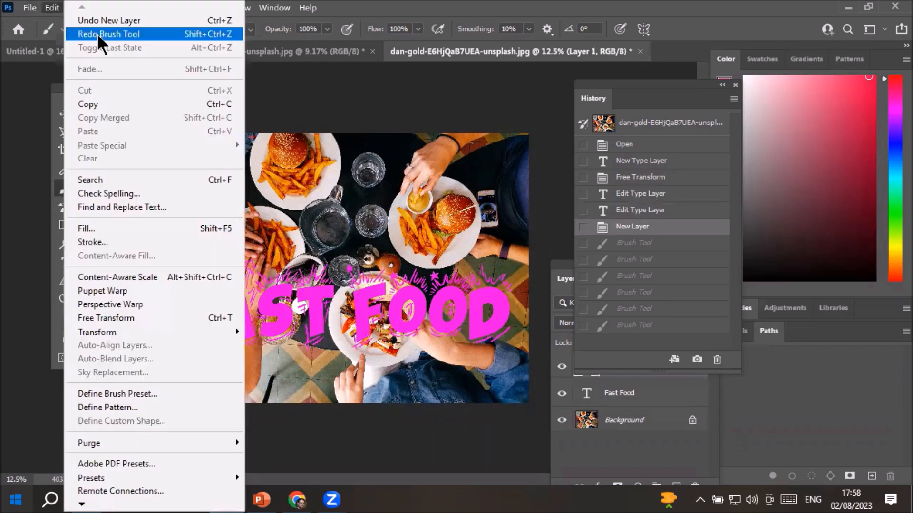
{"action": "left_click", "coordinate": [98, 34]}
{"action": "left_click", "coordinate": [52, 8]}
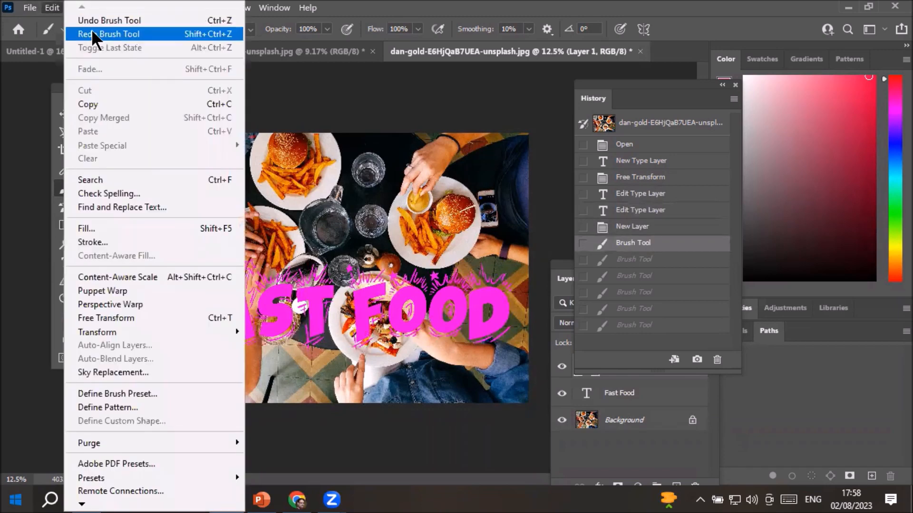
{"action": "left_click", "coordinate": [96, 35]}
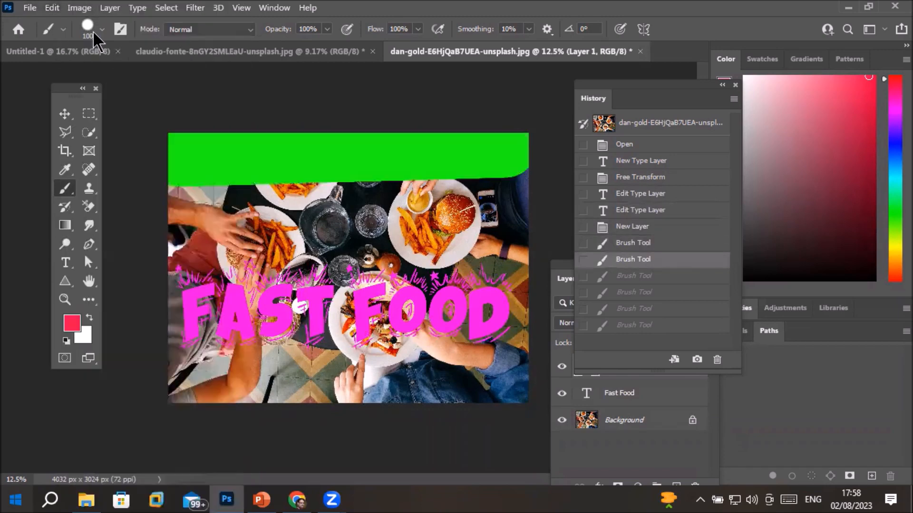
{"action": "left_click", "coordinate": [52, 8]}
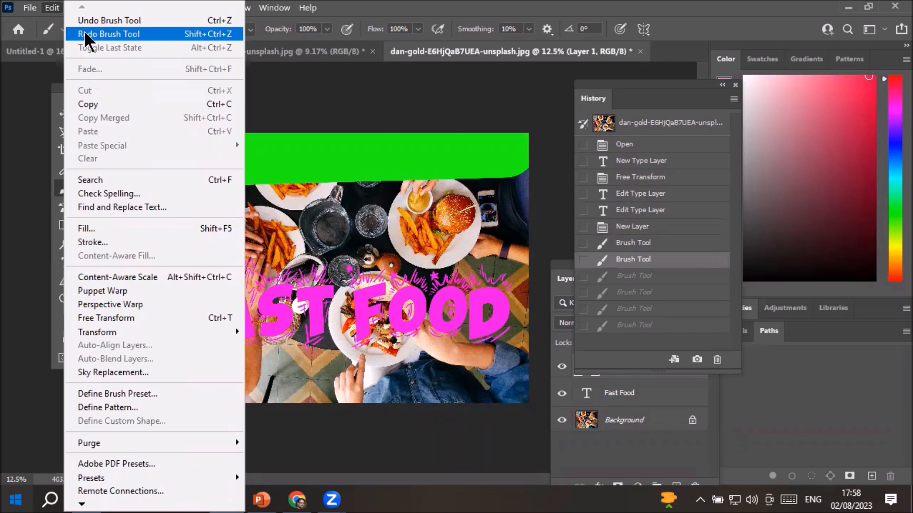
{"action": "left_click", "coordinate": [398, 1]}
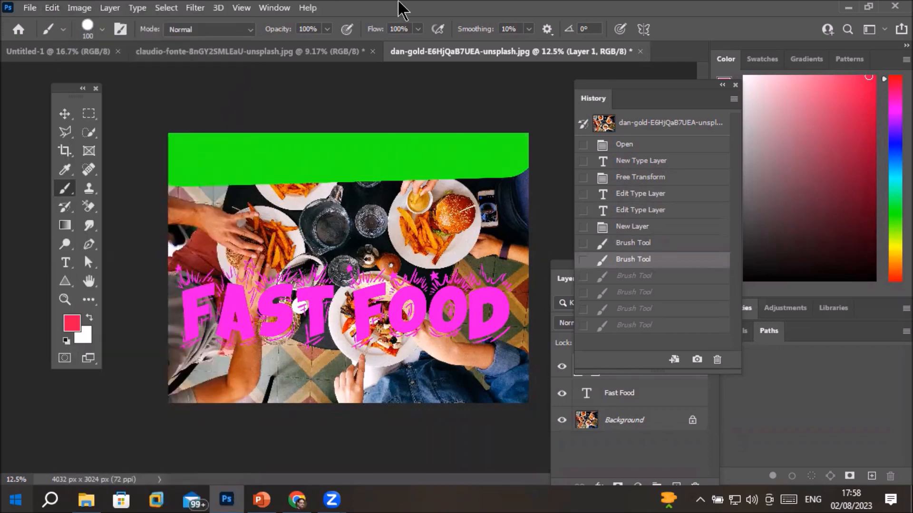
Redo the four brush strokes that form the blue and red stripes beneath the Fast Food text
{"action": "key", "text": "ctrl+shift+z"}
{"action": "key", "text": "ctrl+shift+z"}
{"action": "key", "text": "ctrl+shift+z"}
{"action": "key", "text": "ctrl+shift+z"}
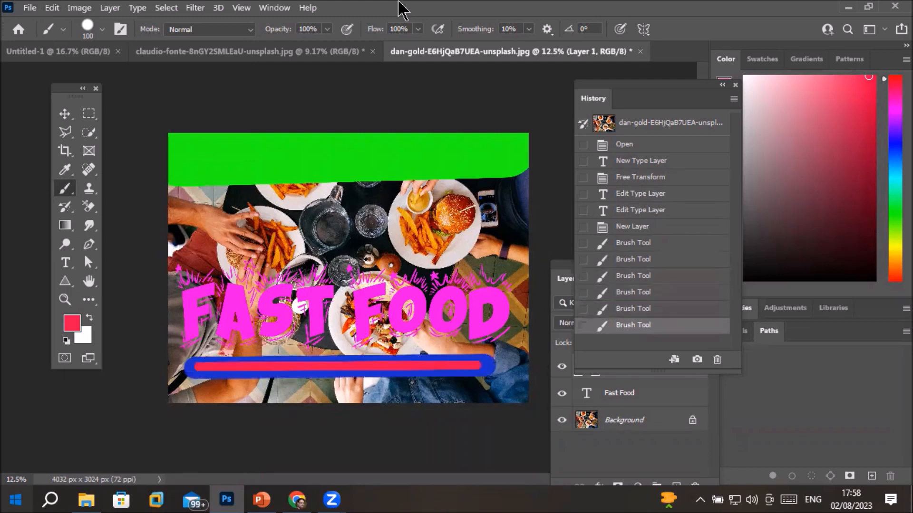
Undo all brush strokes, the new layer, both text edits and the free transform, back to the New Type Layer state
{"action": "key", "text": "ctrl+z"}
{"action": "key", "text": "ctrl+z"}
{"action": "key", "text": "ctrl+z"}
{"action": "key", "text": "ctrl+z"}
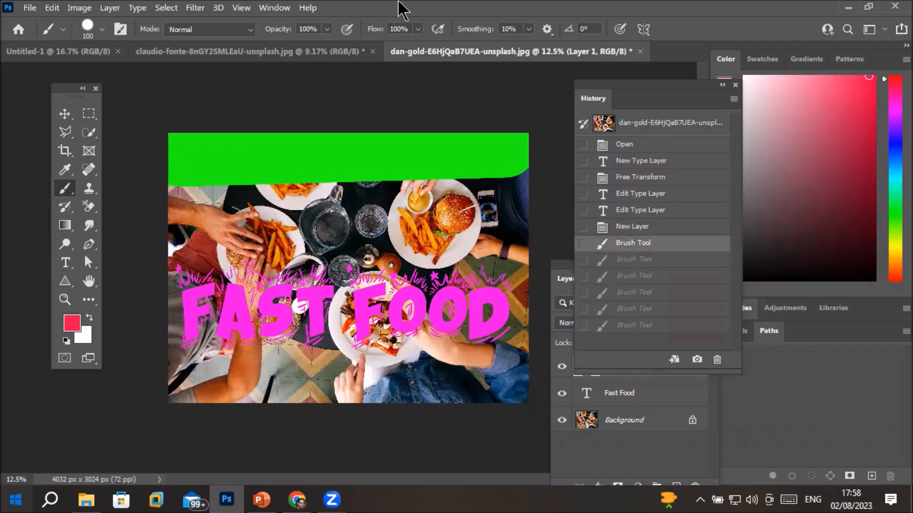
{"action": "key", "text": "ctrl+z"}
{"action": "key", "text": "ctrl+z"}
{"action": "key", "text": "ctrl+z"}
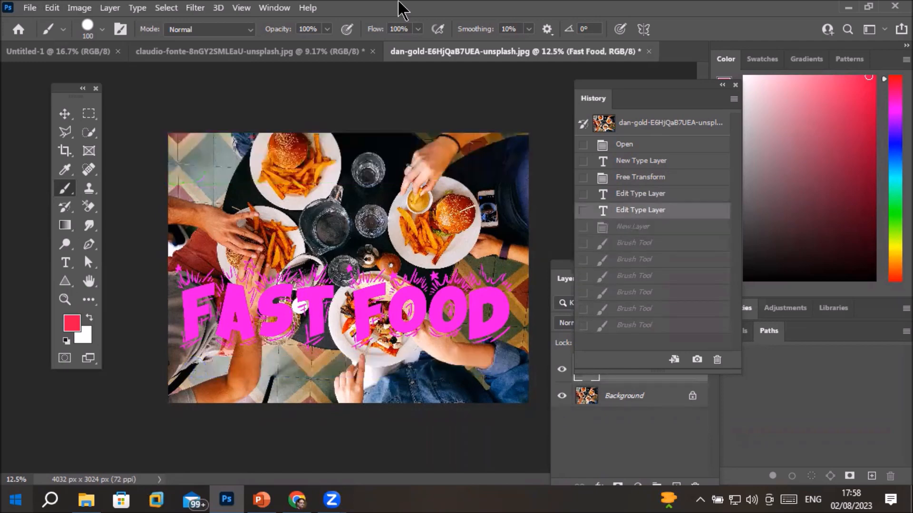
{"action": "key", "text": "ctrl+z"}
{"action": "key", "text": "ctrl+z"}
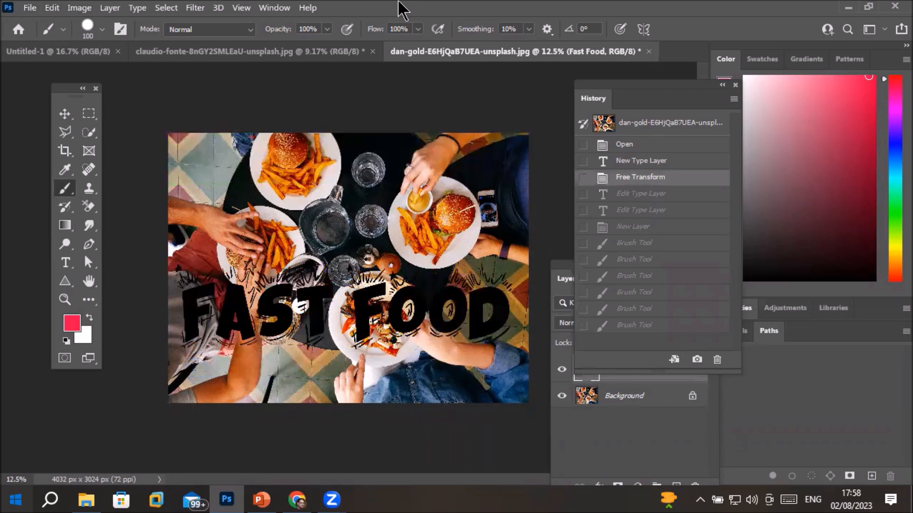
{"action": "key", "text": "ctrl+z"}
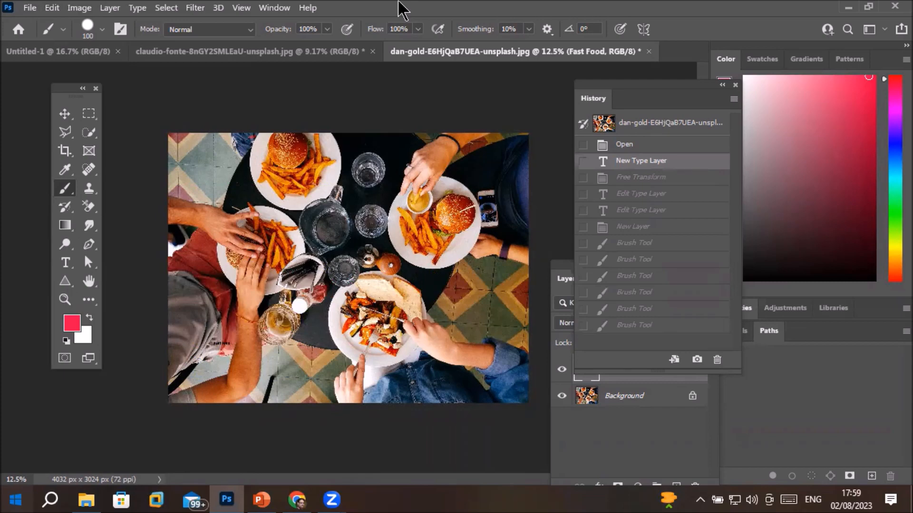
Shift the History panel slightly and redo every undone state from Free Transform through the final red brush stroke
{"action": "mouse_move", "coordinate": [651, 94]}
{"action": "left_mouse_down"}
{"action": "mouse_move", "coordinate": [609, 77]}
{"action": "mouse_move", "coordinate": [637, 85]}
{"action": "left_mouse_up"}
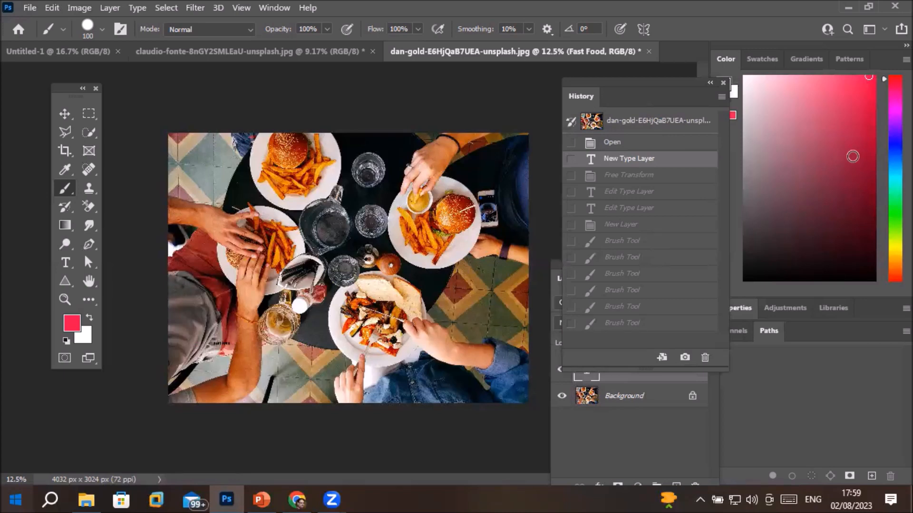
{"action": "key", "text": "ctrl+shift+z"}
{"action": "key", "text": "ctrl+shift+z"}
{"action": "key", "text": "ctrl+shift+z"}
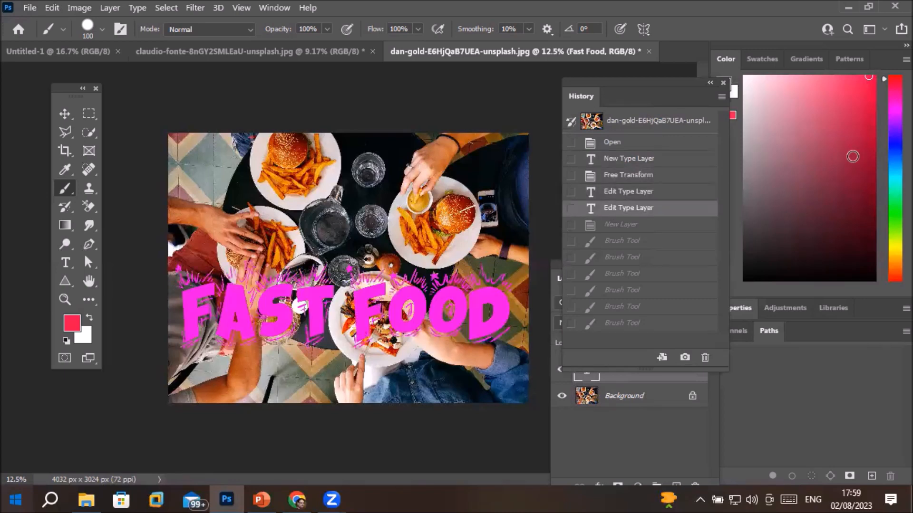
{"action": "key", "text": "ctrl+shift+z"}
{"action": "key", "text": "ctrl+shift+z"}
{"action": "key", "text": "ctrl+shift+z"}
{"action": "key", "text": "ctrl+shift+z"}
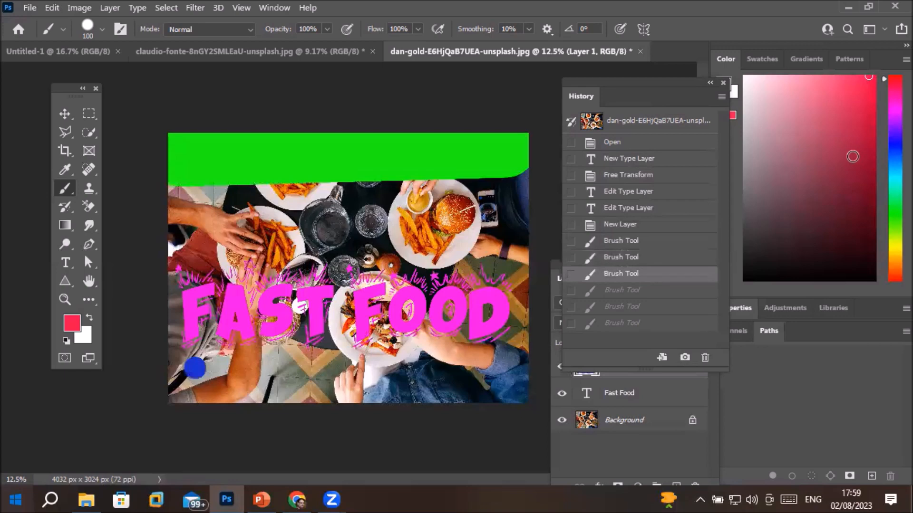
{"action": "key", "text": "ctrl+shift+z"}
{"action": "key", "text": "ctrl+shift+z"}
{"action": "key", "text": "ctrl+shift+z"}
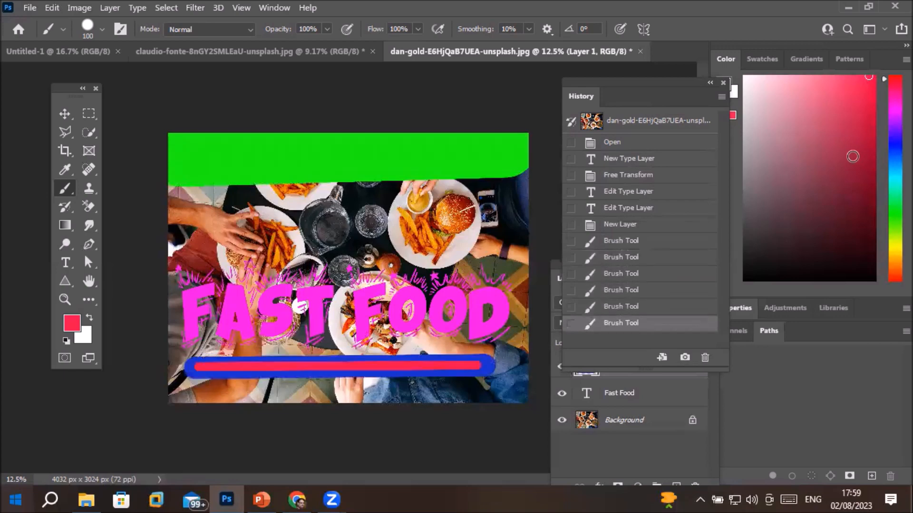
Undo all six brush strokes on Layer 1 and redo them up to the latest state
{"action": "key", "text": "ctrl+z"}
{"action": "key", "text": "ctrl+z"}
{"action": "key", "text": "ctrl+z"}
{"action": "key", "text": "ctrl+z"}
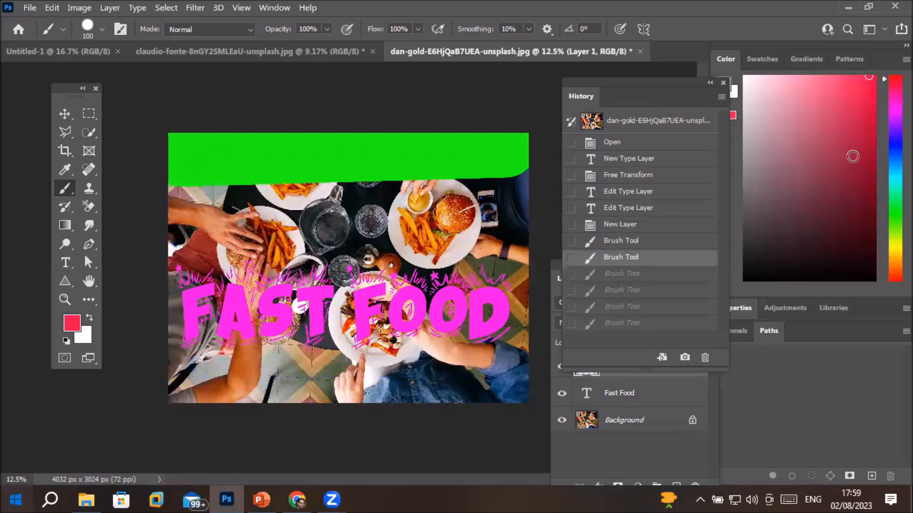
{"action": "key", "text": "ctrl+z"}
{"action": "key", "text": "ctrl+z"}
{"action": "key", "text": "ctrl+shift+z"}
{"action": "key", "text": "ctrl+shift+z"}
{"action": "key", "text": "ctrl+shift+z"}
{"action": "key", "text": "ctrl+shift+z"}
{"action": "key", "text": "ctrl+shift+z"}
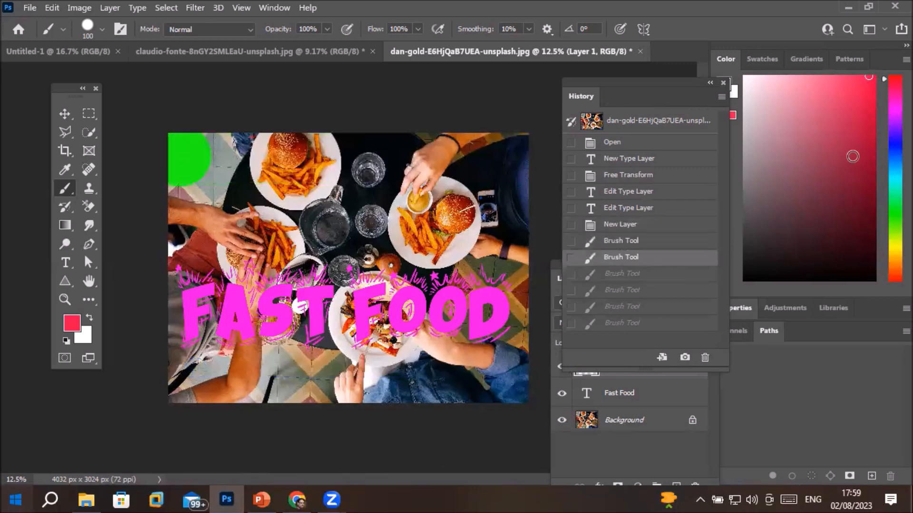
{"action": "key", "text": "ctrl+shift+z"}
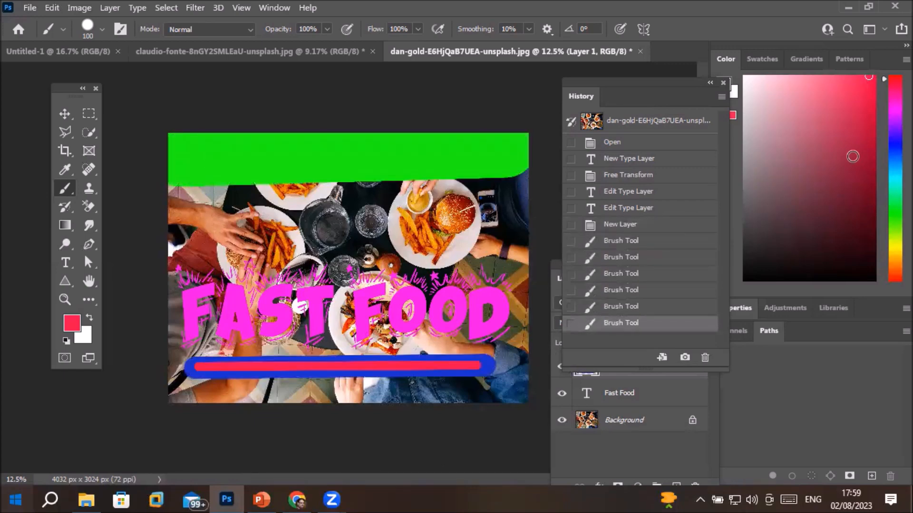
Undo the last four brush strokes and redo them to bring back the stripes beneath the text
{"action": "key", "text": "ctrl+z"}
{"action": "key", "text": "ctrl+z"}
{"action": "key", "text": "ctrl+z"}
{"action": "key", "text": "ctrl+z"}
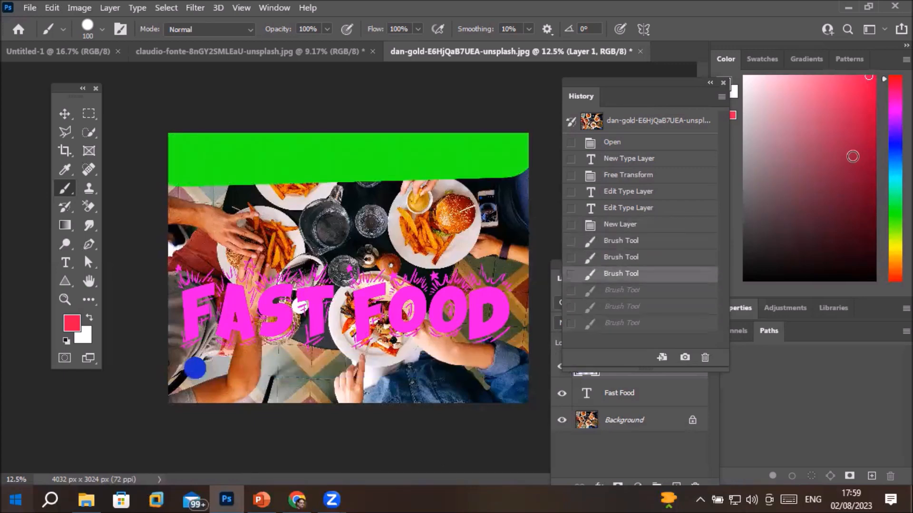
{"action": "key", "text": "ctrl+shift+z"}
{"action": "key", "text": "ctrl+shift+z"}
{"action": "key", "text": "ctrl+shift+z"}
{"action": "key", "text": "ctrl+shift+z"}
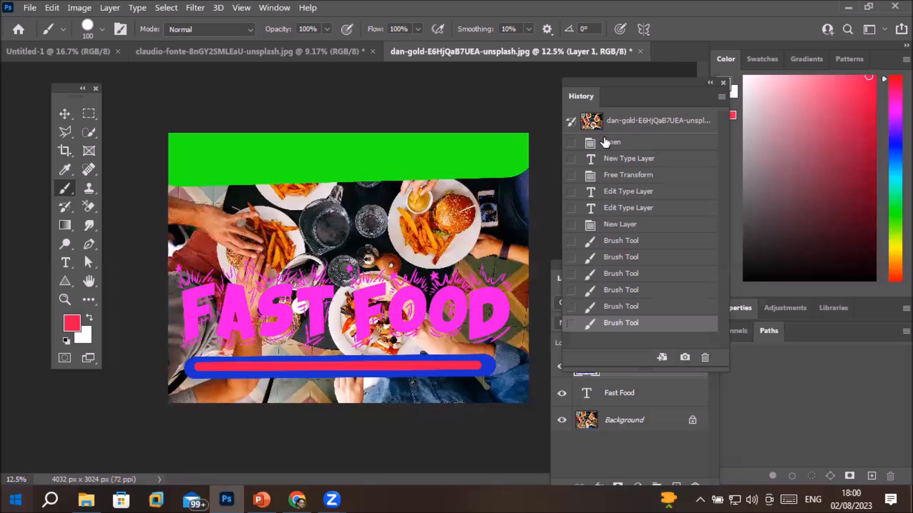
Open the Performance preferences and select the History States value
{"action": "left_click", "coordinate": [52, 9]}
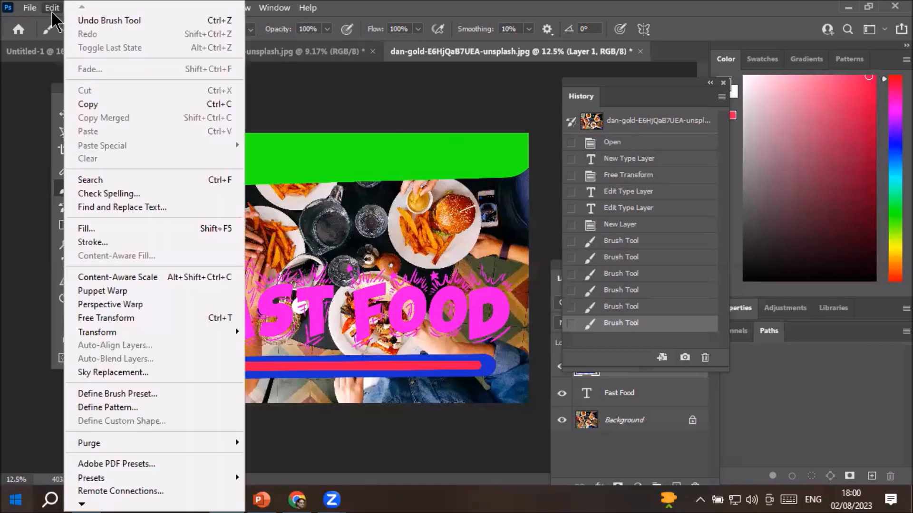
{"action": "mouse_move", "coordinate": [83, 497]}
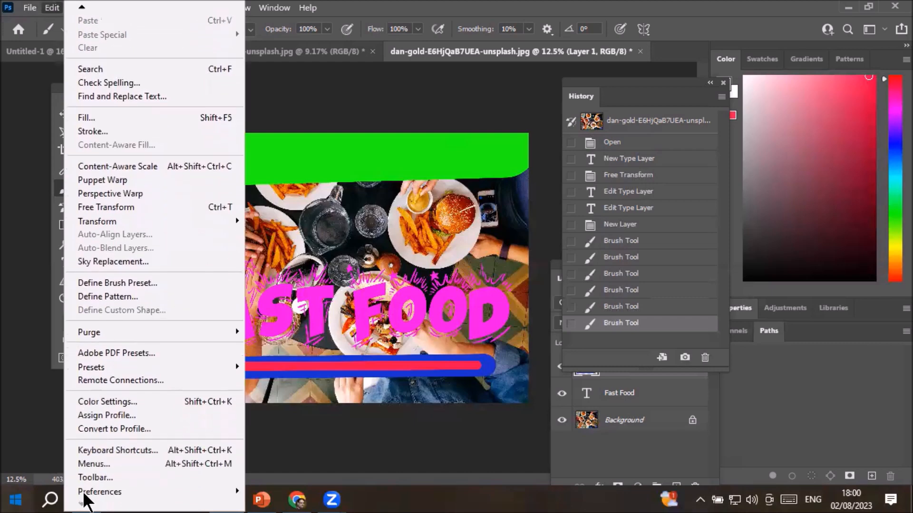
{"action": "mouse_move", "coordinate": [124, 490]}
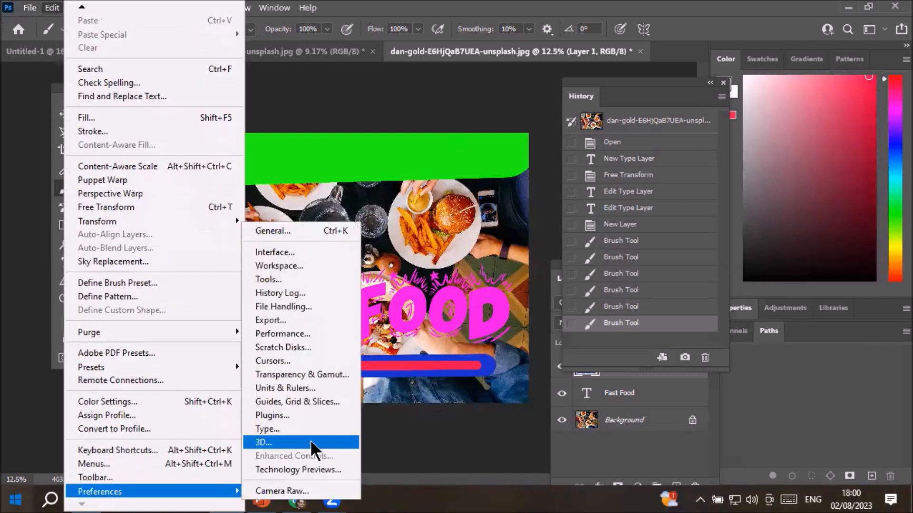
{"action": "left_click", "coordinate": [322, 332]}
{"action": "key", "text": "i"}
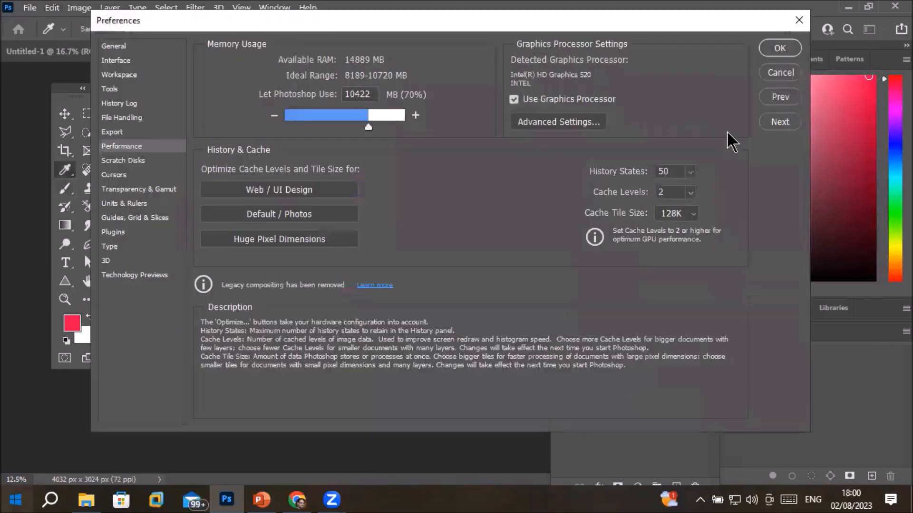
{"action": "double_click", "coordinate": [665, 171]}
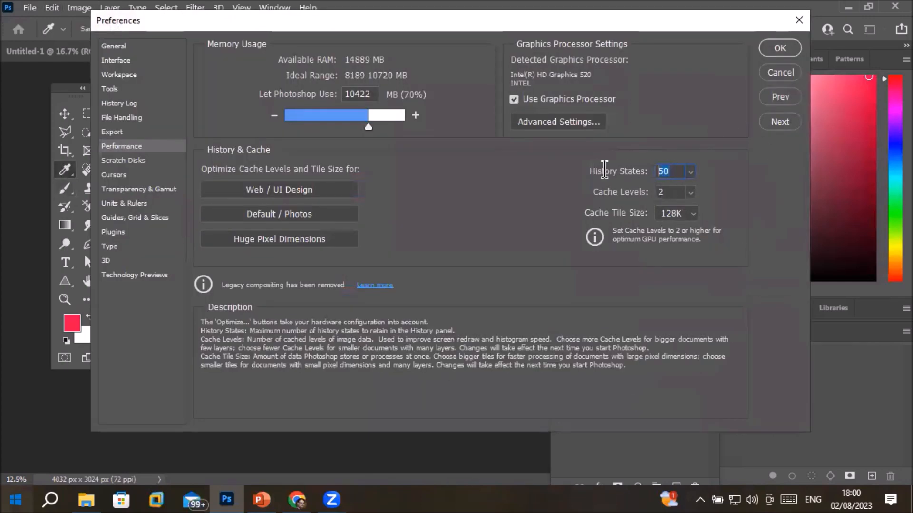
{"action": "left_click", "coordinate": [671, 171]}
{"action": "left_click_drag", "start_coordinate": [714, 173], "coordinate": [604, 173]}
Try different History States limits, lowering the value to 13 and raising it to the maximum of 1000
{"action": "left_click", "coordinate": [689, 193]}
{"action": "left_click_drag", "start_coordinate": [692, 191], "coordinate": [671, 193]}
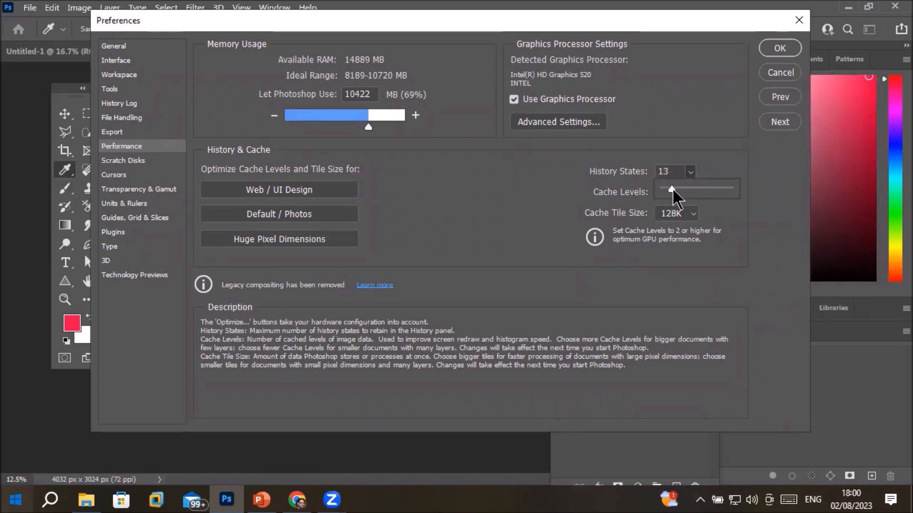
{"action": "left_click_drag", "start_coordinate": [687, 192], "coordinate": [697, 192]}
{"action": "left_click_drag", "start_coordinate": [696, 192], "coordinate": [664, 196]}
{"action": "left_click_drag", "start_coordinate": [663, 189], "coordinate": [749, 197]}
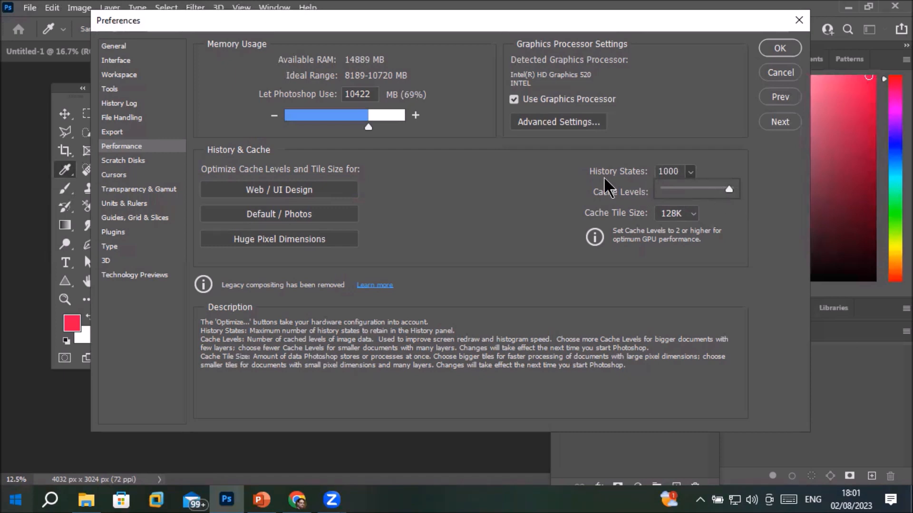
Reduce History States to 49 and apply the preferences
{"action": "left_click", "coordinate": [661, 171]}
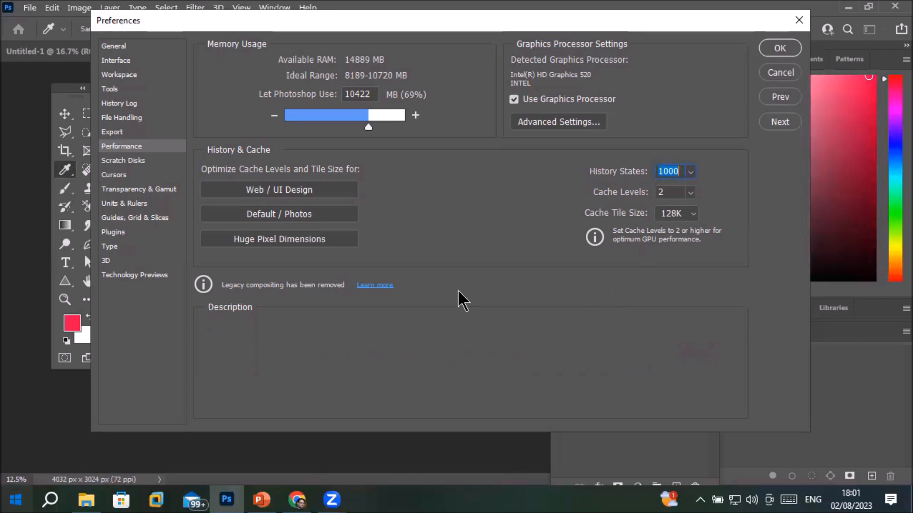
{"action": "left_click", "coordinate": [689, 172]}
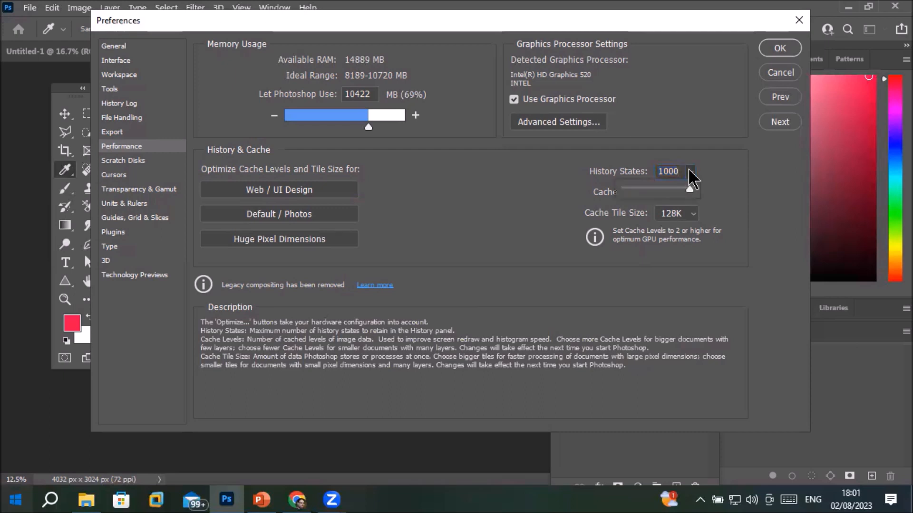
{"action": "left_click_drag", "start_coordinate": [650, 193], "coordinate": [651, 192]}
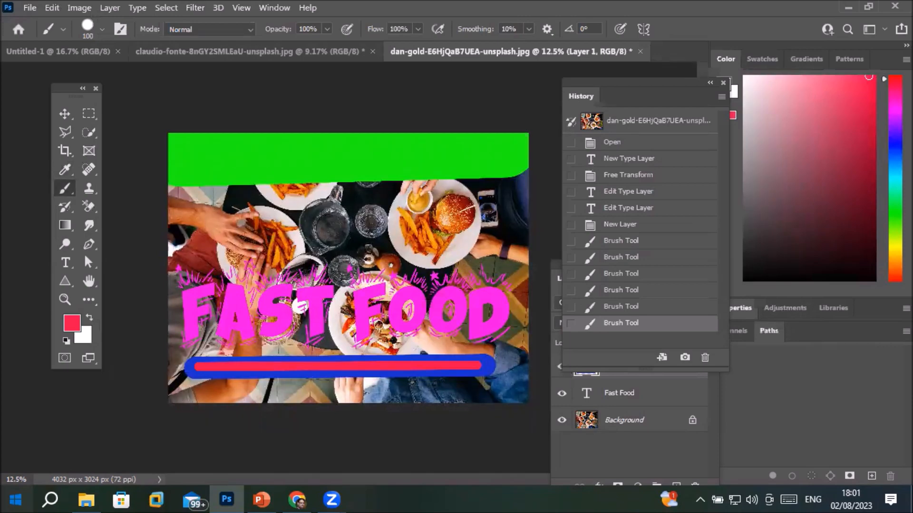
Reopen the Performance preferences, lower History States to 5 and apply the change
{"action": "left_click", "coordinate": [51, 10]}
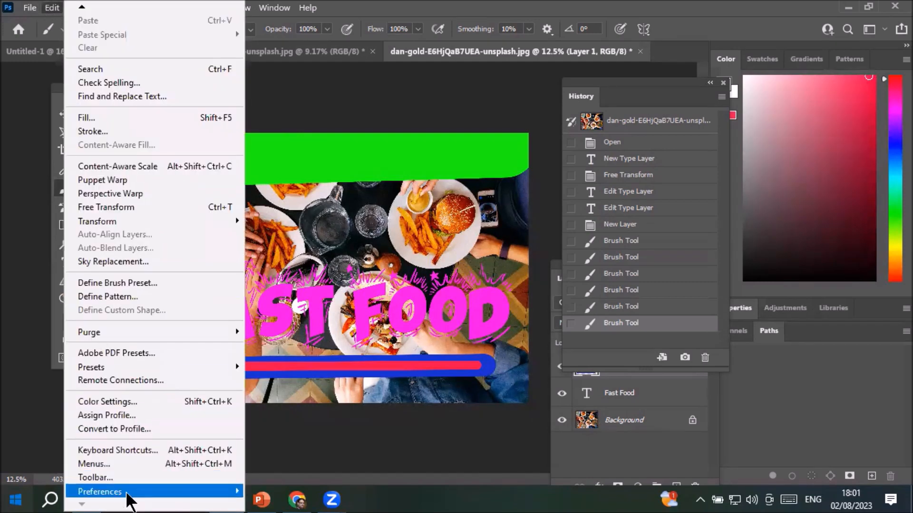
{"action": "mouse_move", "coordinate": [127, 494]}
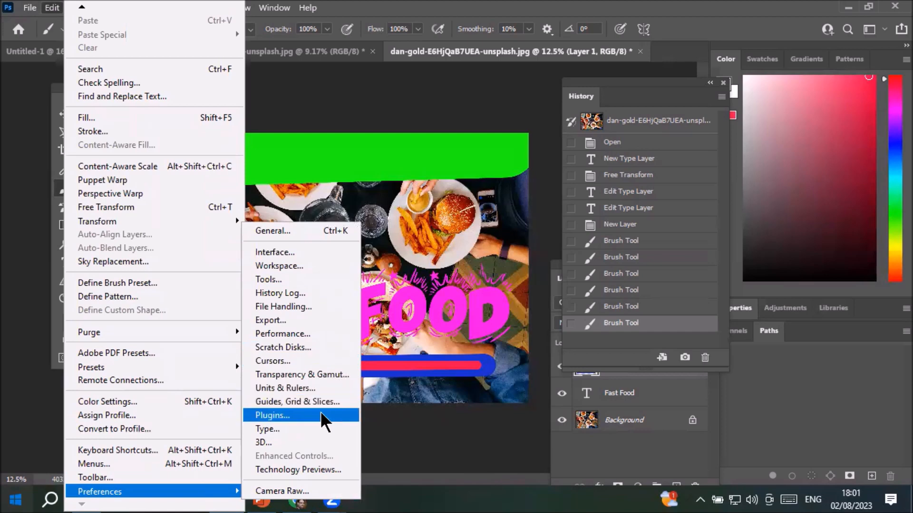
{"action": "left_click", "coordinate": [319, 335]}
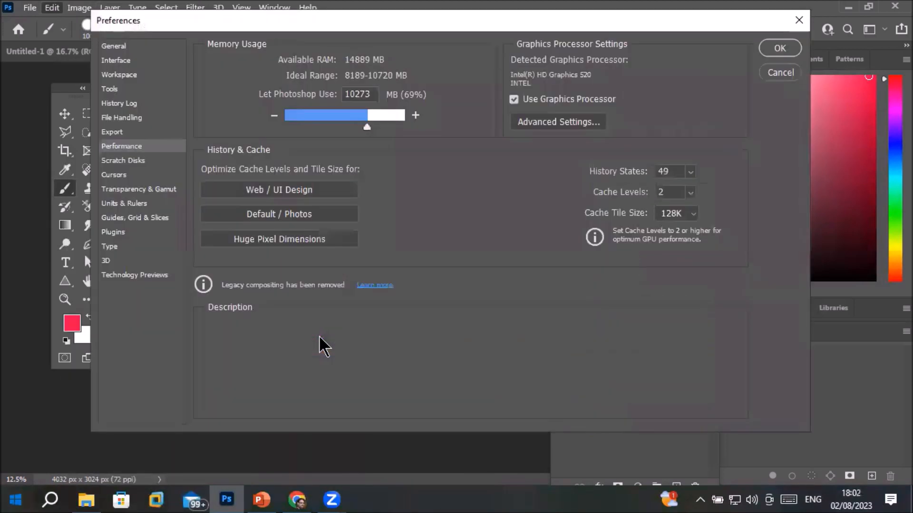
{"action": "left_click", "coordinate": [689, 173]}
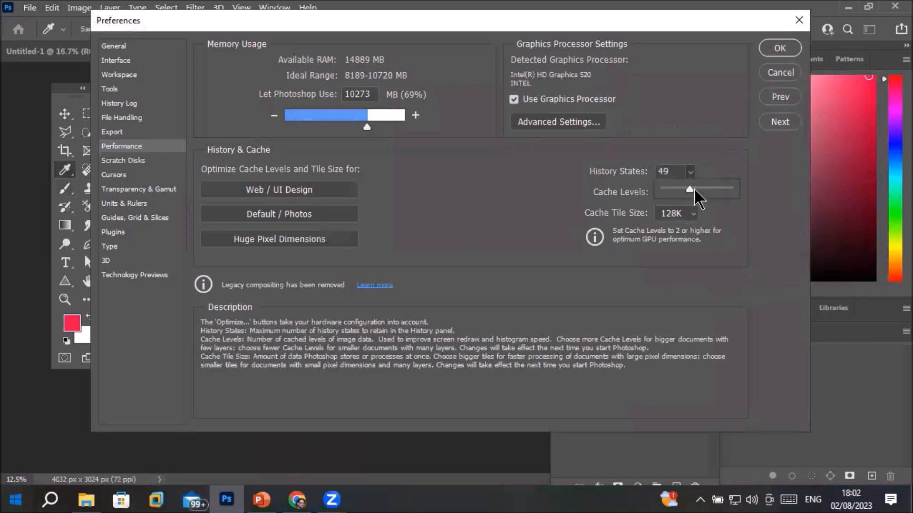
{"action": "left_click_drag", "start_coordinate": [689, 186], "coordinate": [667, 192]}
{"action": "left_click", "coordinate": [776, 46]}
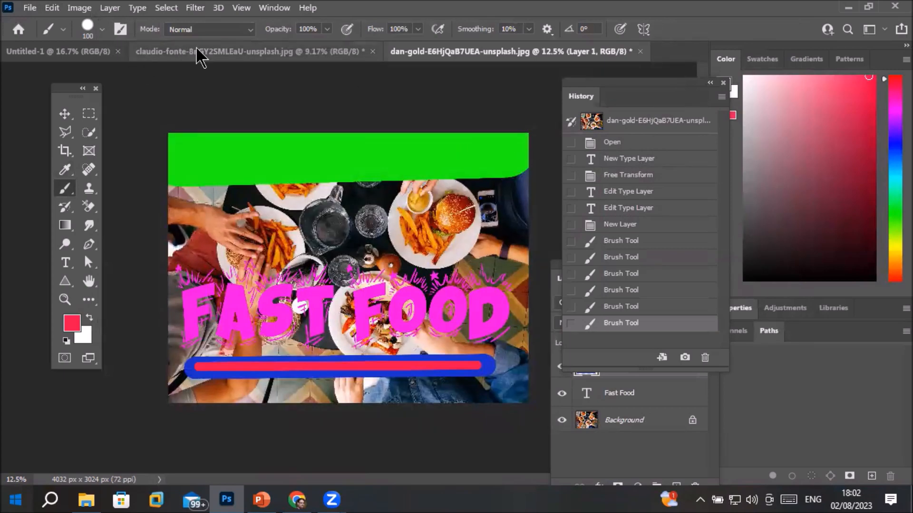
Switch to the blank Untitled-1 document and paint a straight red brush line across the upper part of the page
{"action": "left_click", "coordinate": [50, 56]}
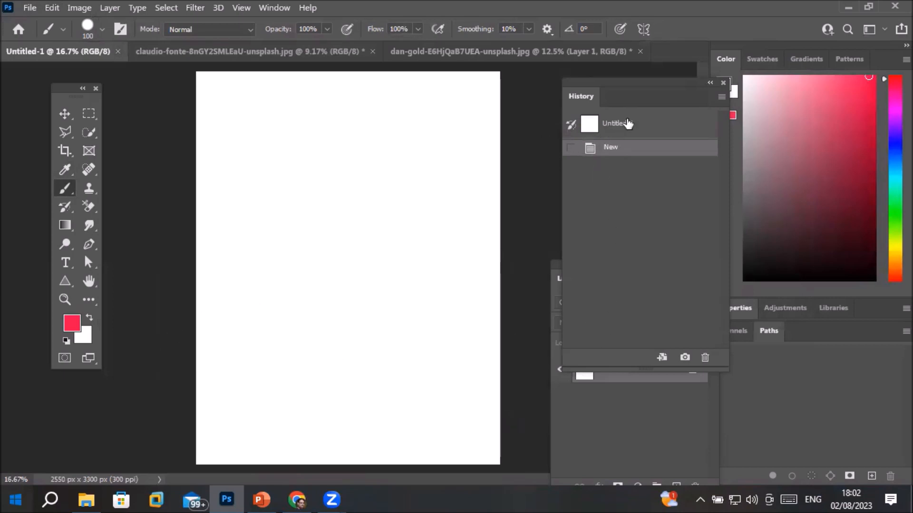
{"action": "left_click", "coordinate": [203, 97]}
{"action": "left_click", "coordinate": [493, 101], "text": "shift"}
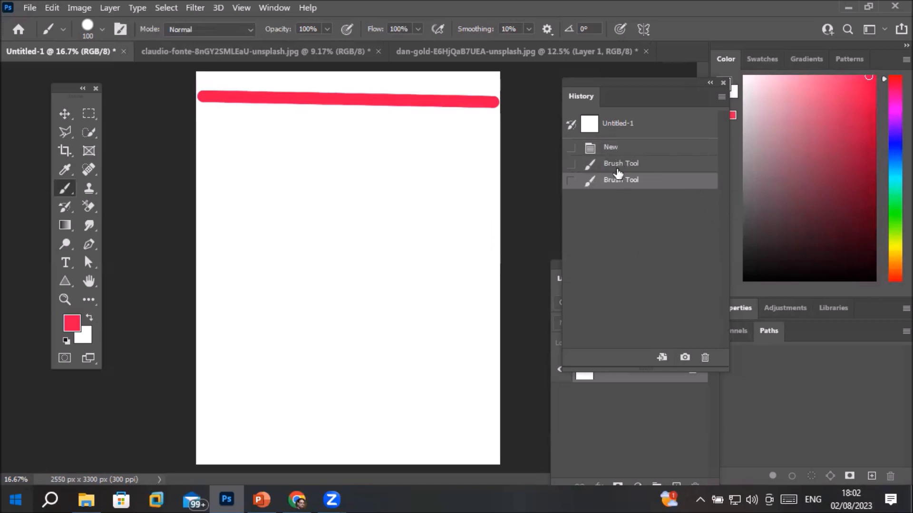
Extend the red line with eight connected straight brush segments zigzagging down to the lower part of the page
{"action": "left_click", "coordinate": [220, 186], "text": "shift"}
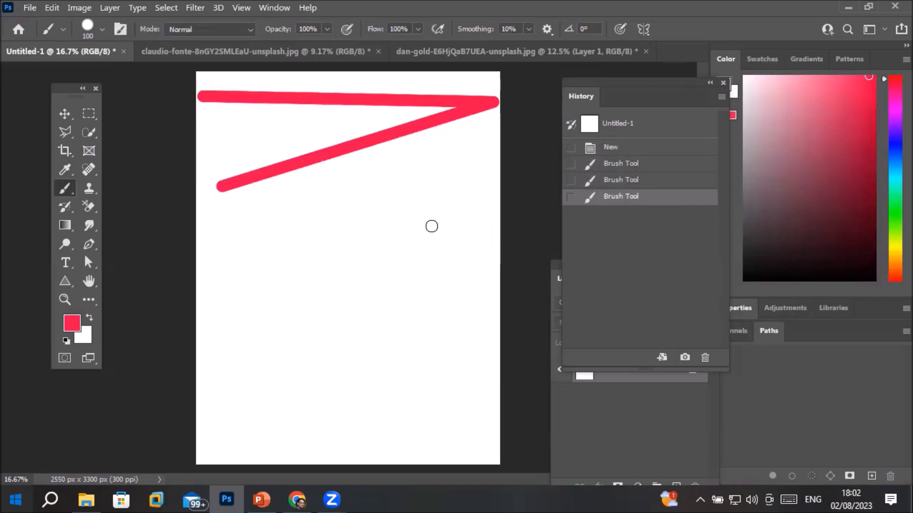
{"action": "left_click", "coordinate": [471, 212], "text": "shift"}
{"action": "left_click", "coordinate": [222, 277], "text": "shift"}
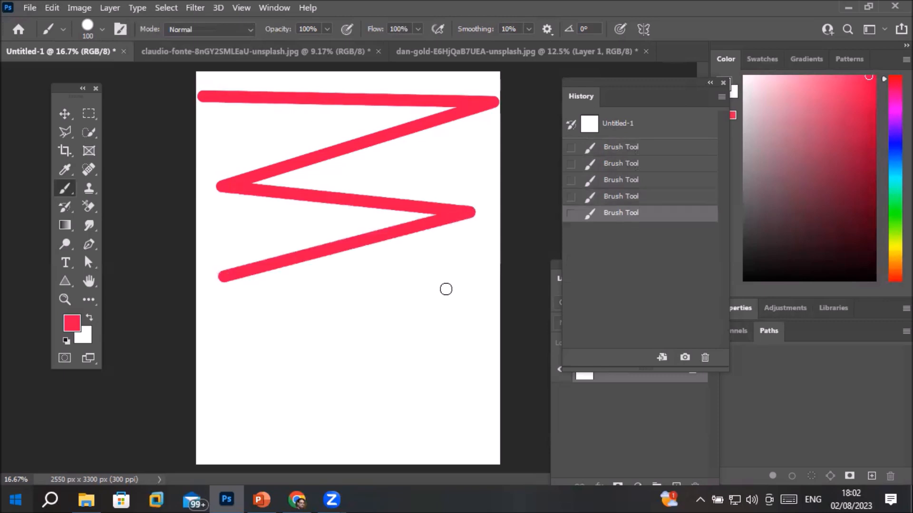
{"action": "left_click", "coordinate": [453, 289], "text": "shift"}
{"action": "left_click", "coordinate": [221, 347], "text": "shift"}
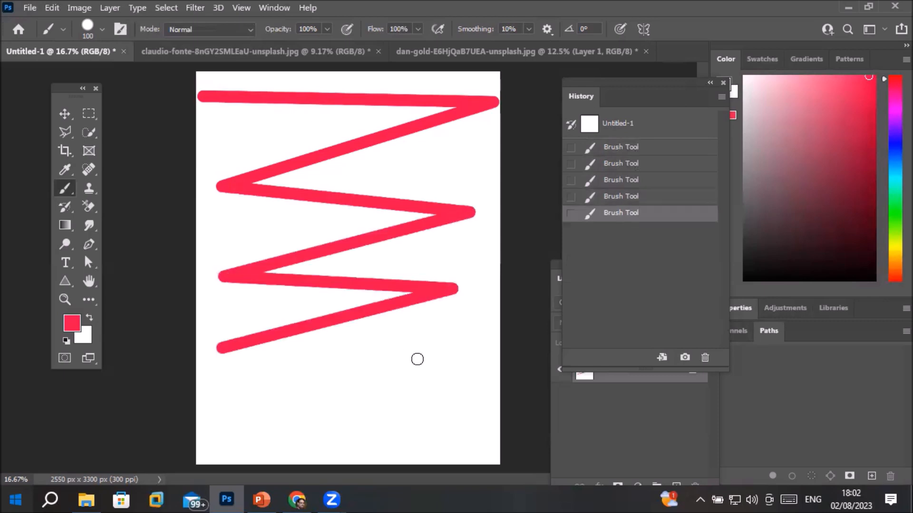
{"action": "left_click", "coordinate": [441, 364], "text": "shift"}
{"action": "left_click", "coordinate": [231, 399], "text": "shift"}
{"action": "left_click", "coordinate": [432, 421], "text": "shift"}
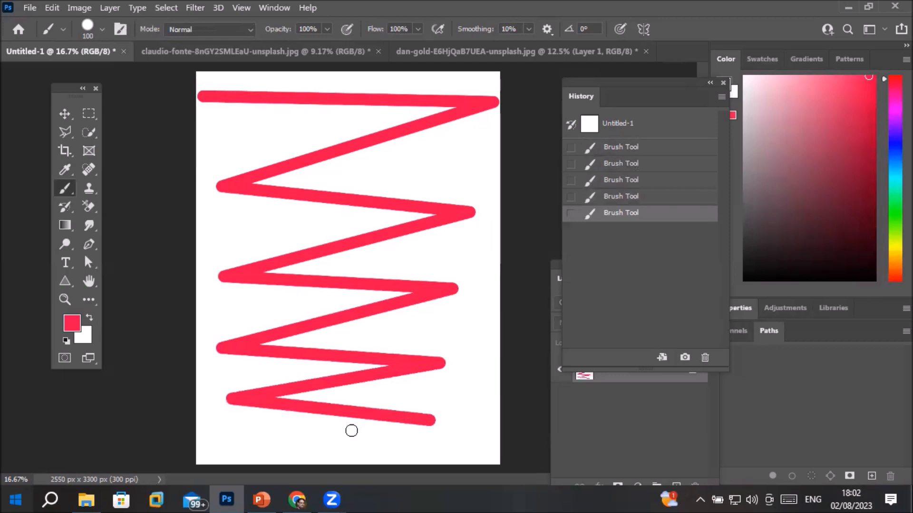
Add a last straight segment at the zigzag's lower end and write "Zig zag" / "Brush toores" on two lines across the page's middle
{"action": "left_click", "coordinate": [250, 441], "text": "shift"}
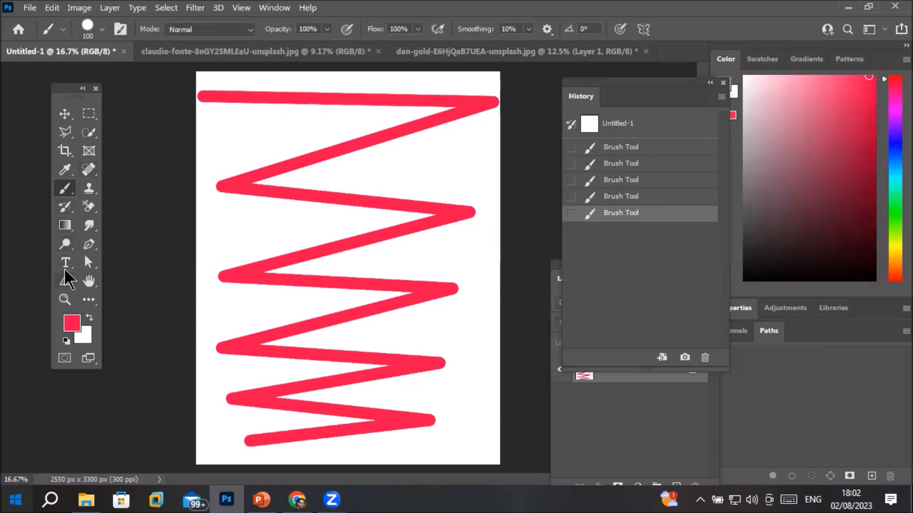
{"action": "left_click", "coordinate": [65, 266]}
{"action": "left_click", "coordinate": [252, 232]}
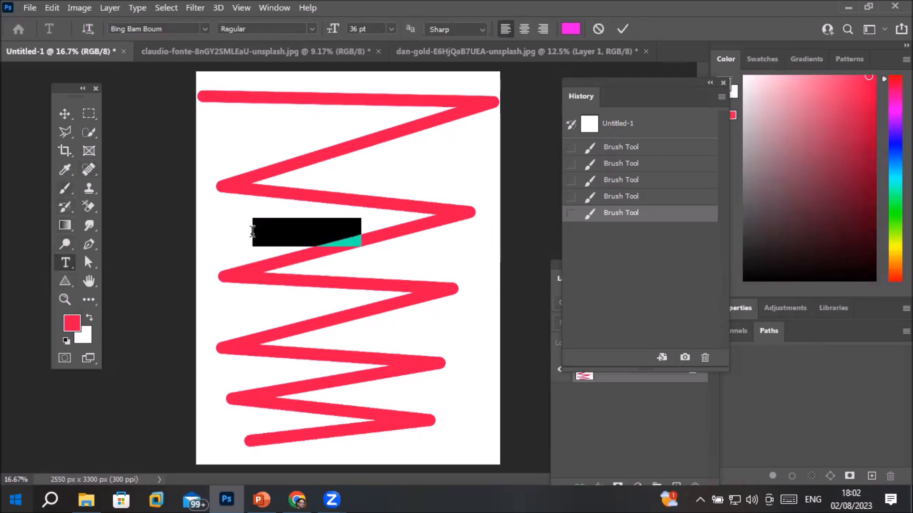
{"action": "type", "text": "ZI"}
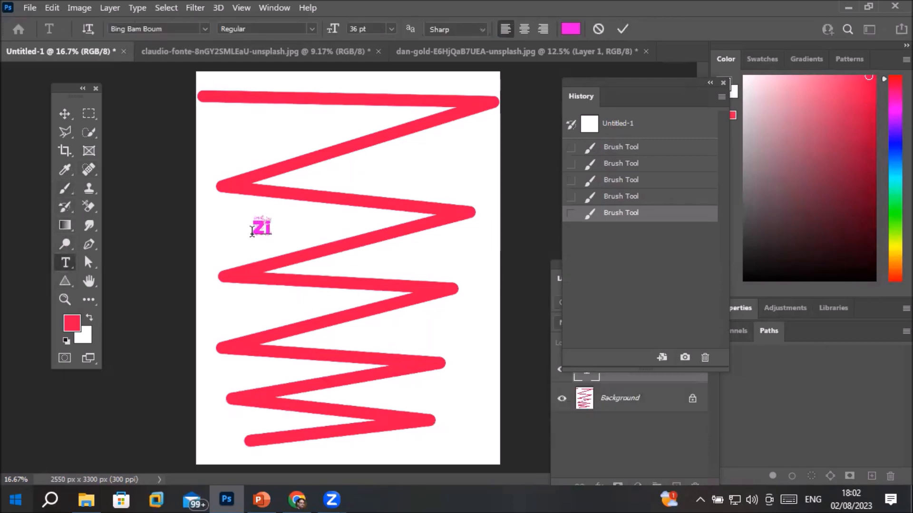
{"action": "type", "text": "G ZAG"}
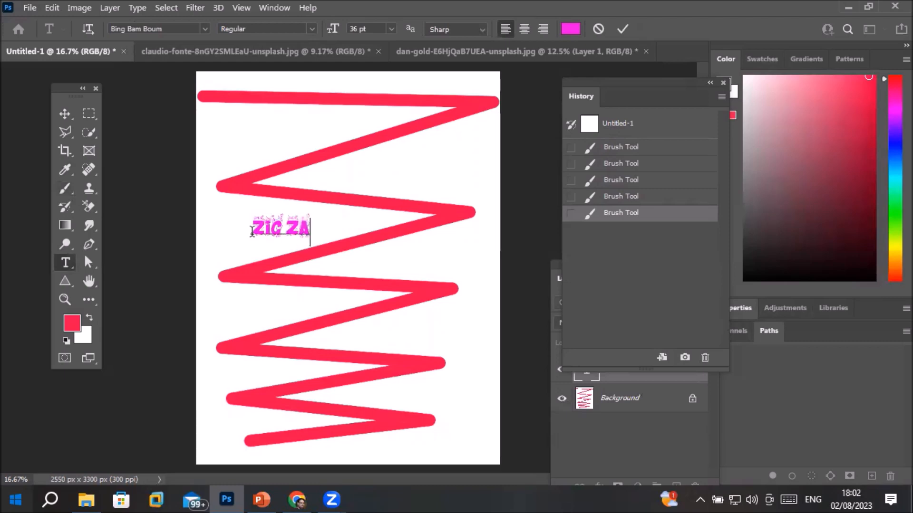
{"action": "key", "text": "Return"}
{"action": "type", "text": "BRUSH TO OLS"}
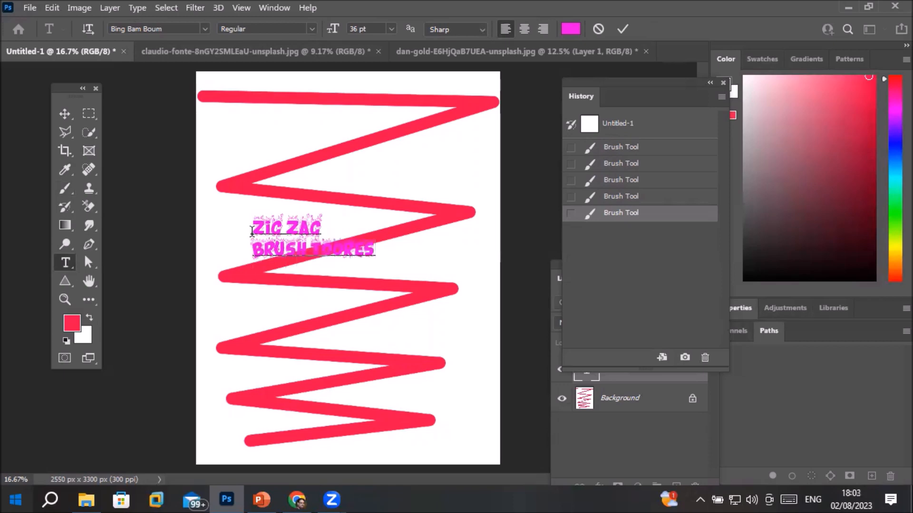
{"action": "left_click", "coordinate": [624, 29]}
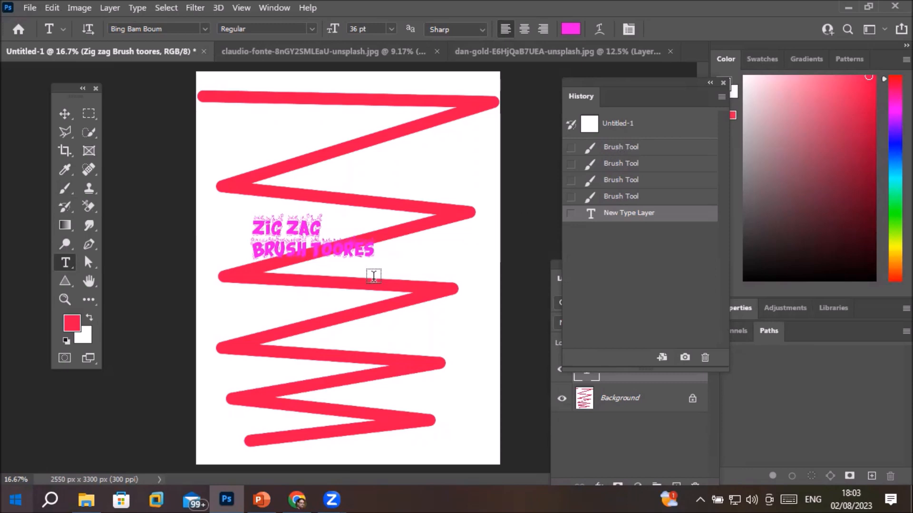
Draw three triangles: about 996 × 894 px at the lower centre, 240 × 432 px at the upper right, and 636 × 318 px at the upper left
{"action": "left_click", "coordinate": [70, 284]}
{"action": "left_click_drag", "start_coordinate": [271, 292], "coordinate": [397, 405]}
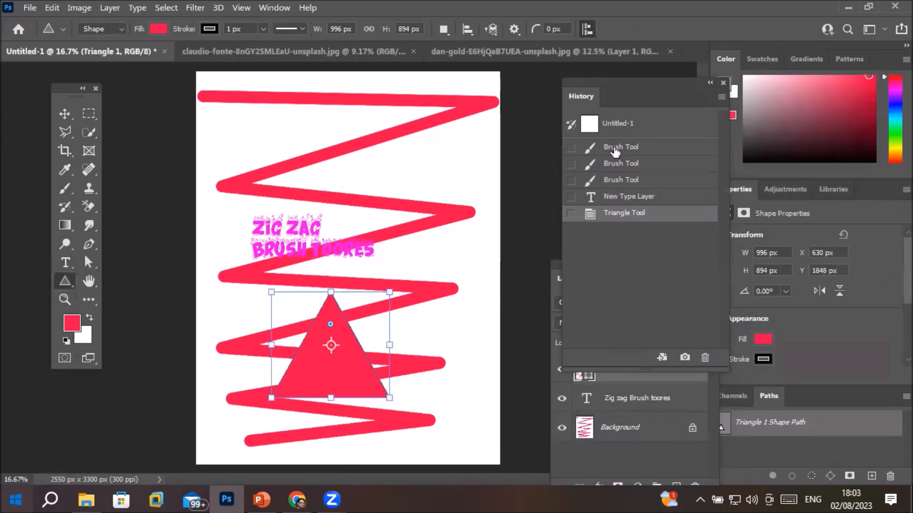
{"action": "left_click_drag", "start_coordinate": [426, 126], "coordinate": [457, 179]}
{"action": "left_click_drag", "start_coordinate": [233, 99], "coordinate": [309, 137]}
Draw two ellipses along the page's right side, about 492 × 636 px and, below it, about 378 × 438 px
{"action": "right_click", "coordinate": [65, 281]}
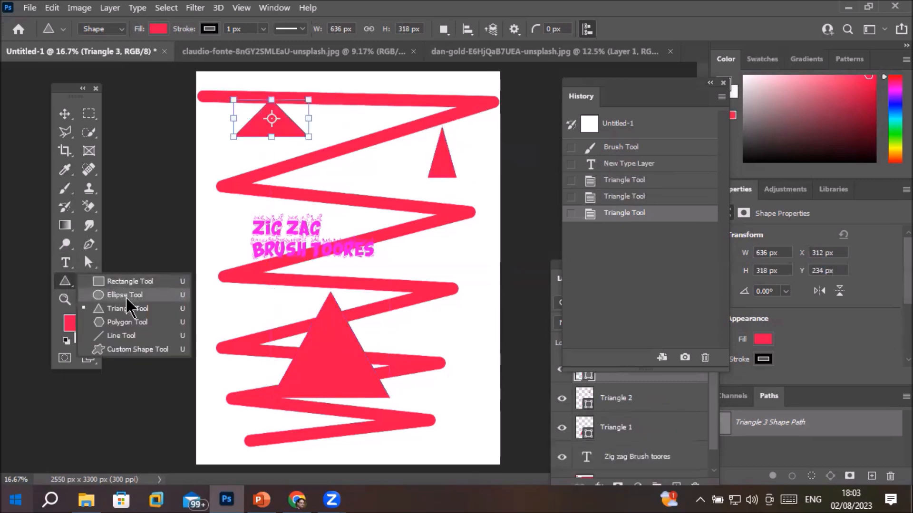
{"action": "left_click", "coordinate": [119, 295]}
{"action": "left_click_drag", "start_coordinate": [412, 238], "coordinate": [470, 314]}
{"action": "left_click_drag", "start_coordinate": [439, 355], "coordinate": [483, 407]}
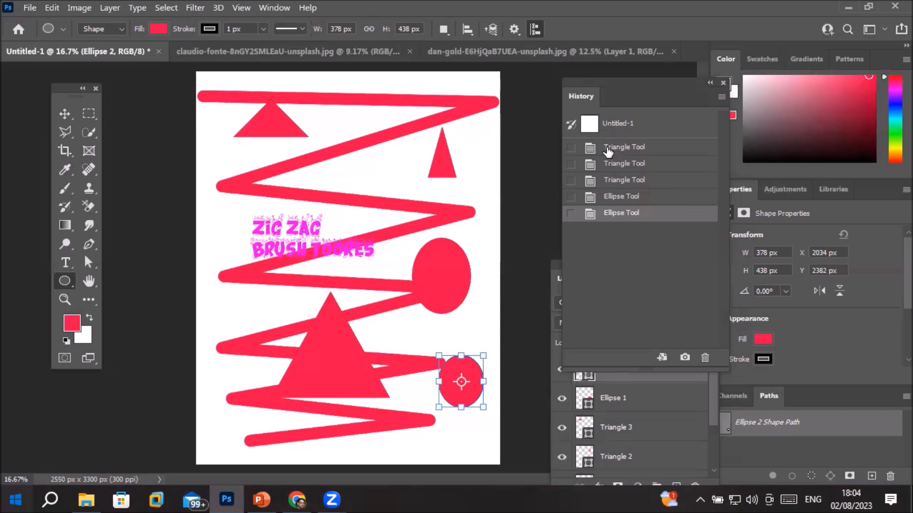
Raise History States to 50 in the Performance preferences and apply the change
{"action": "left_click", "coordinate": [54, 10]}
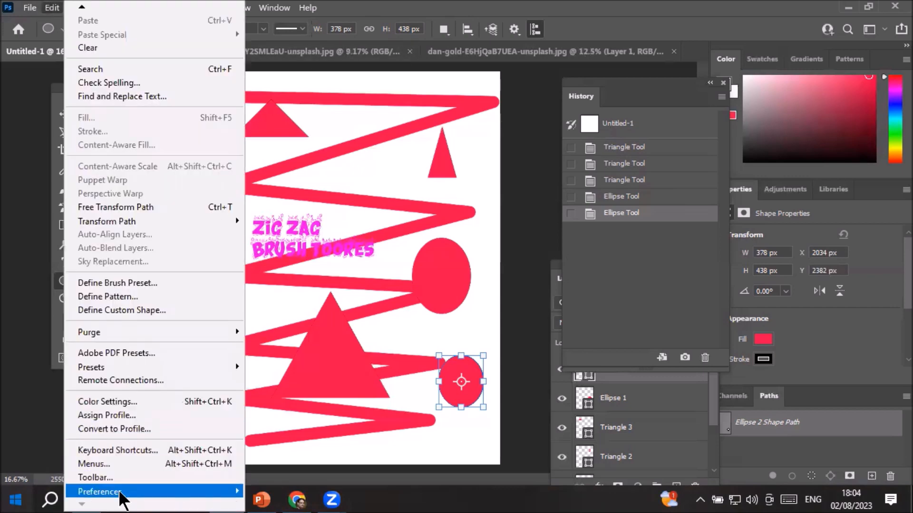
{"action": "mouse_move", "coordinate": [234, 491]}
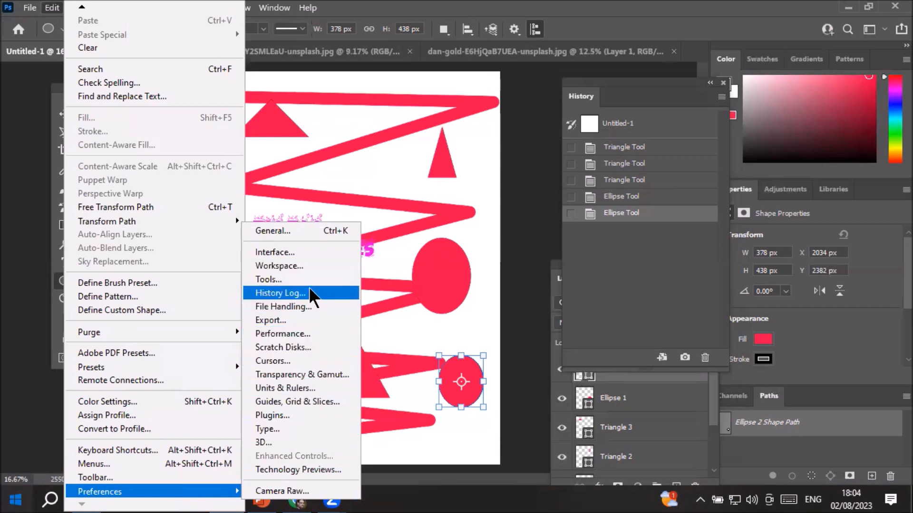
{"action": "left_click", "coordinate": [310, 333]}
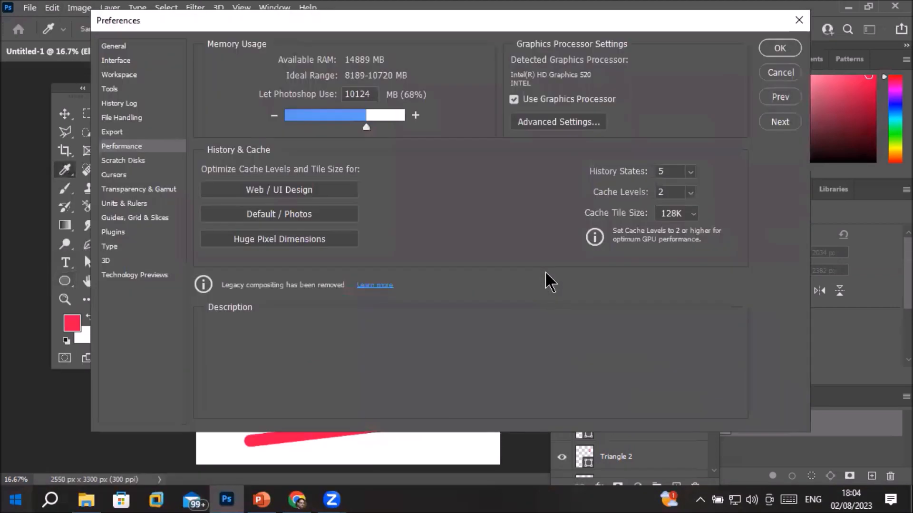
{"action": "left_click", "coordinate": [674, 172]}
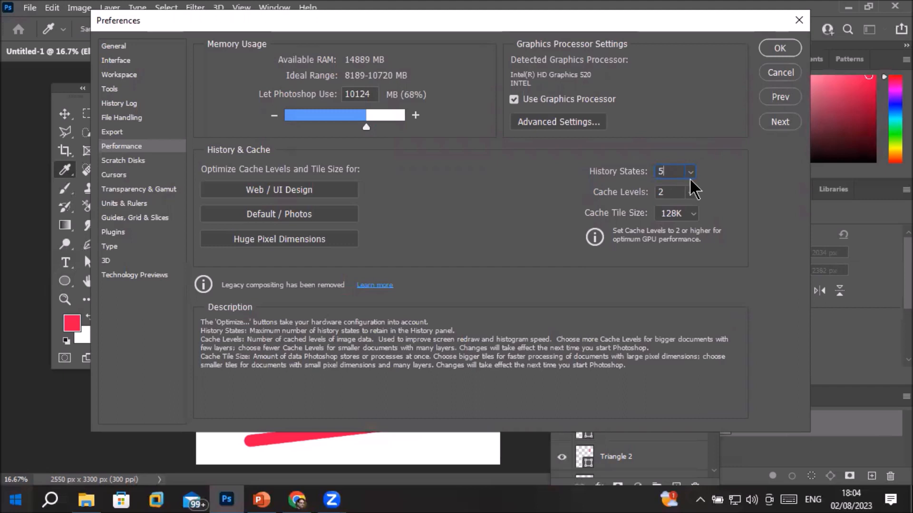
{"action": "left_click", "coordinate": [690, 173]}
{"action": "left_click_drag", "start_coordinate": [692, 190], "coordinate": [770, 204]}
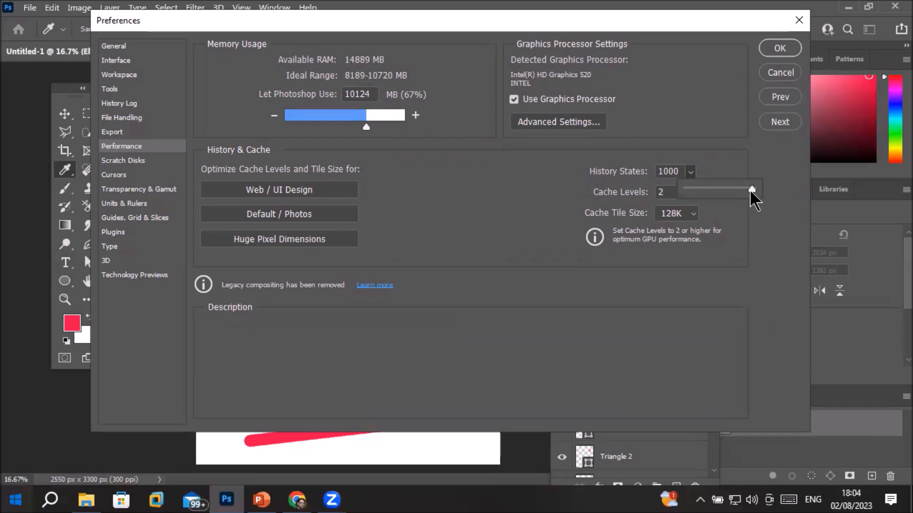
{"action": "left_click_drag", "start_coordinate": [753, 190], "coordinate": [714, 192]}
{"action": "left_click", "coordinate": [674, 159]}
{"action": "type", "text": "50"}
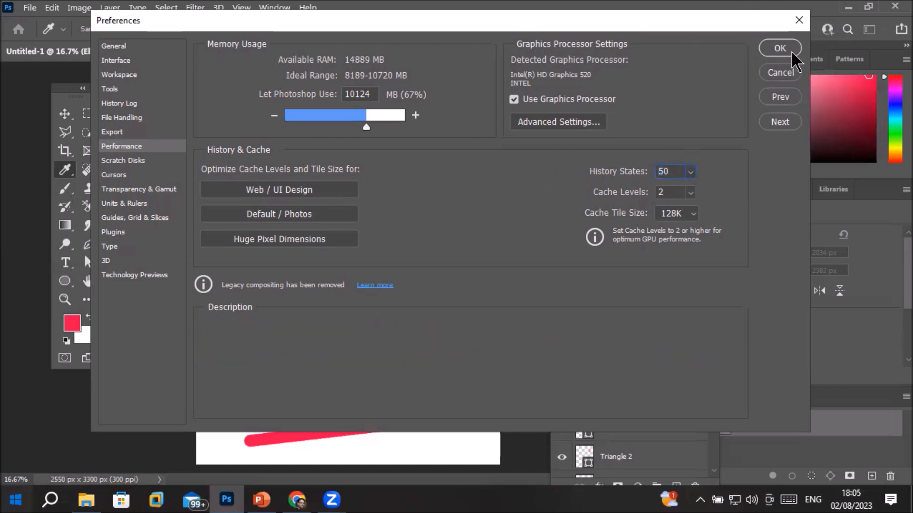
{"action": "left_click", "coordinate": [784, 53]}
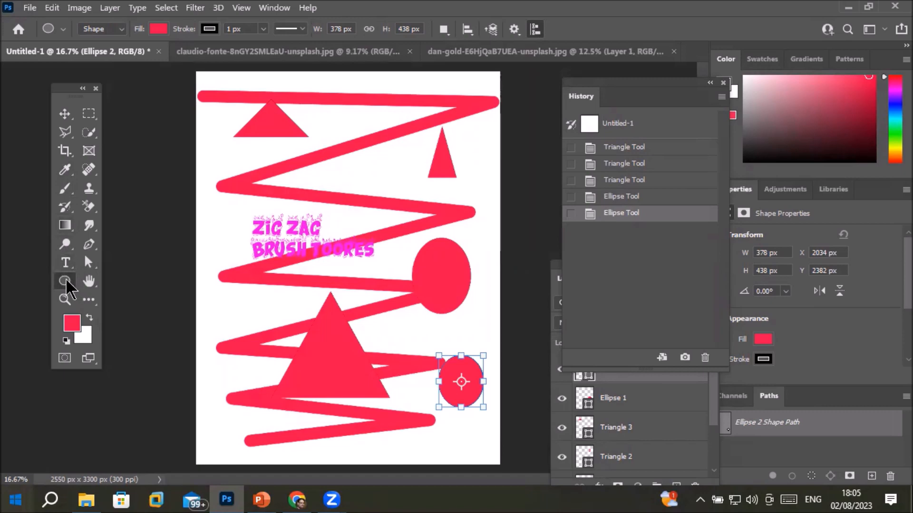
Draw an ellipse about 366 × 480 px at the page's upper left and paint a wavy brush stroke on a new layer above Ellipse 2
{"action": "left_click_drag", "start_coordinate": [211, 132], "coordinate": [255, 189]}
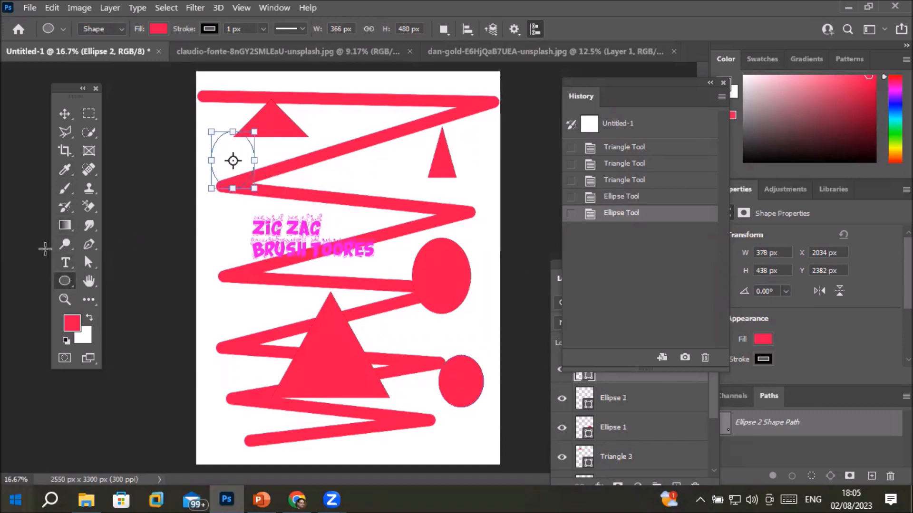
{"action": "left_click", "coordinate": [65, 188]}
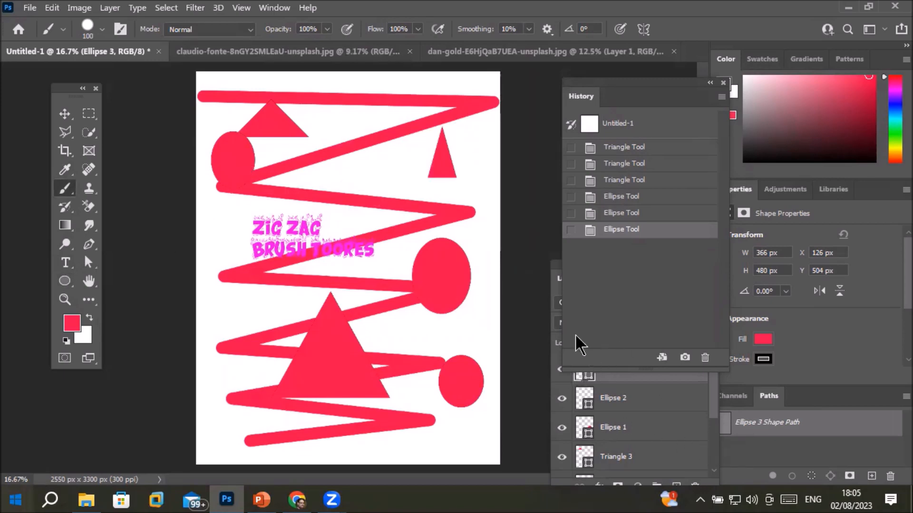
{"action": "left_click", "coordinate": [648, 404]}
{"action": "left_click_drag", "start_coordinate": [604, 265], "coordinate": [606, 239]}
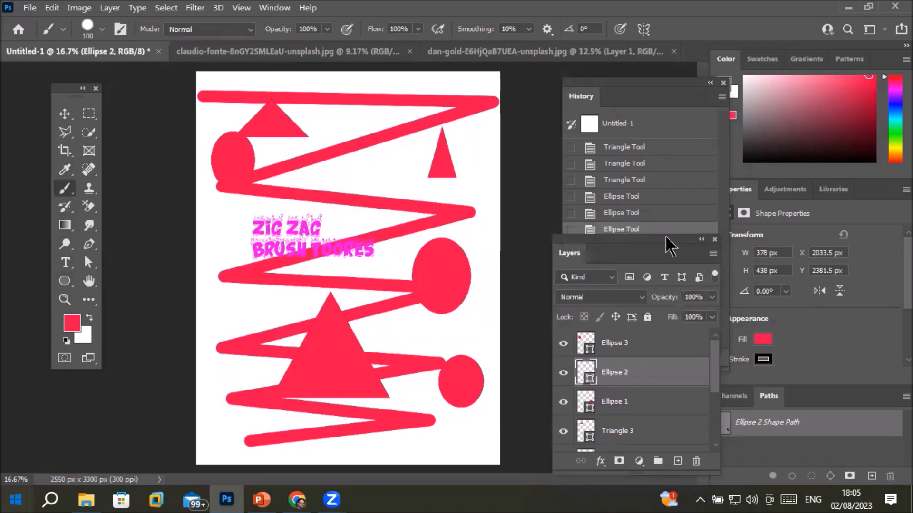
{"action": "left_click_drag", "start_coordinate": [664, 240], "coordinate": [650, 257]}
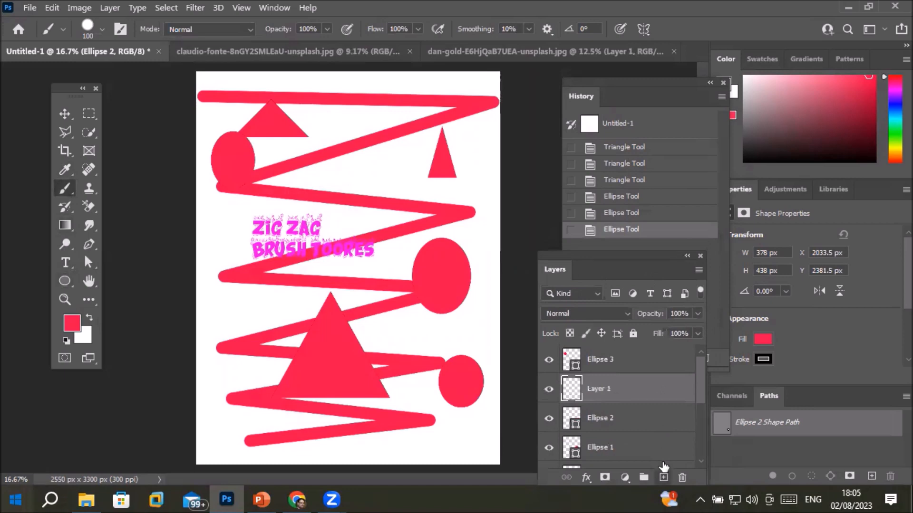
{"action": "left_click", "coordinate": [663, 477]}
{"action": "mouse_move", "coordinate": [415, 156]}
{"action": "left_mouse_down"}
{"action": "mouse_move", "coordinate": [302, 229]}
{"action": "mouse_move", "coordinate": [328, 313]}
{"action": "mouse_move", "coordinate": [371, 349]}
{"action": "mouse_move", "coordinate": [363, 406]}
{"action": "left_mouse_up"}
{"action": "mouse_move", "coordinate": [637, 263]}
{"action": "left_mouse_down"}
{"action": "mouse_move", "coordinate": [647, 347]}
{"action": "mouse_move", "coordinate": [623, 289]}
{"action": "left_mouse_up"}
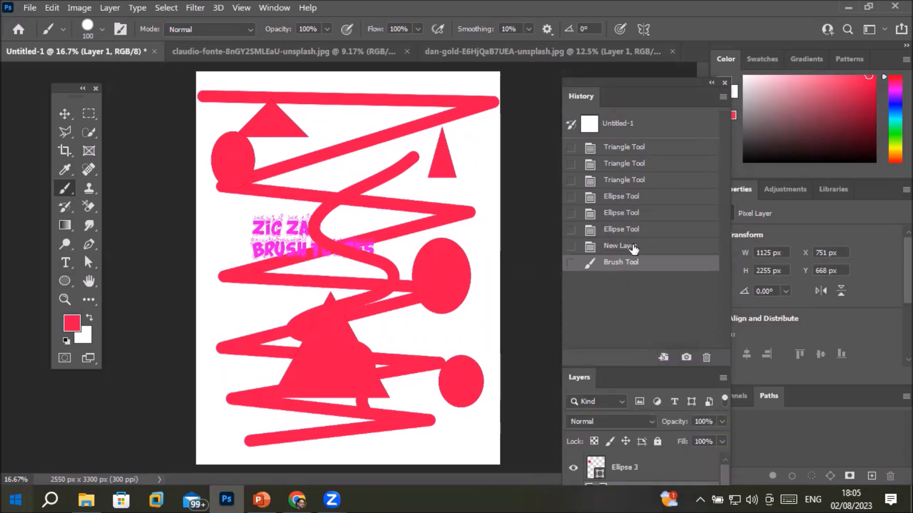
Step back through the recorded history states one by one to the oldest Triangle Tool state
{"action": "left_click", "coordinate": [632, 244]}
{"action": "left_click", "coordinate": [635, 229]}
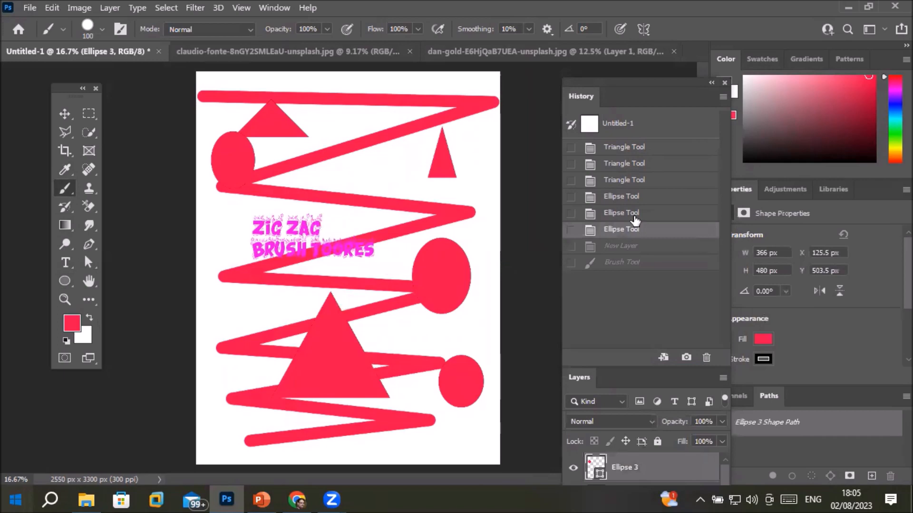
{"action": "left_click", "coordinate": [635, 214]}
{"action": "left_click", "coordinate": [633, 197]}
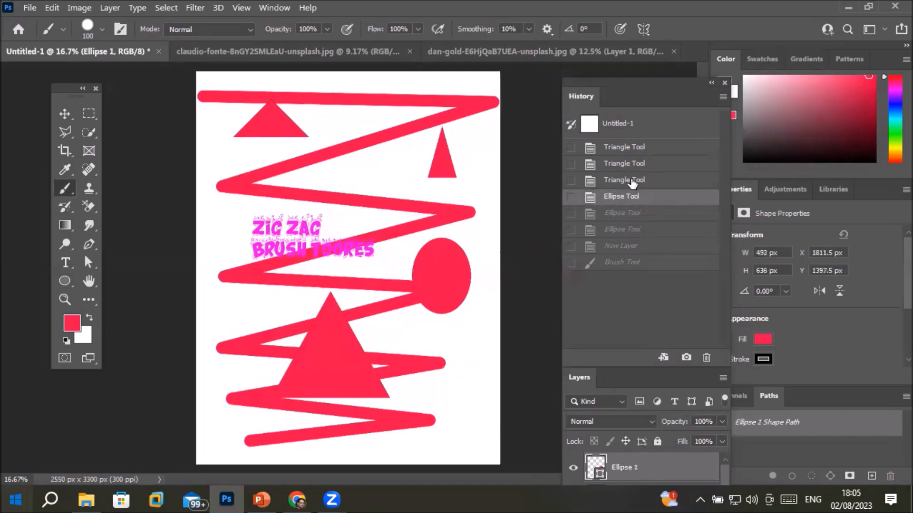
{"action": "left_click", "coordinate": [632, 181]}
{"action": "left_click", "coordinate": [634, 164]}
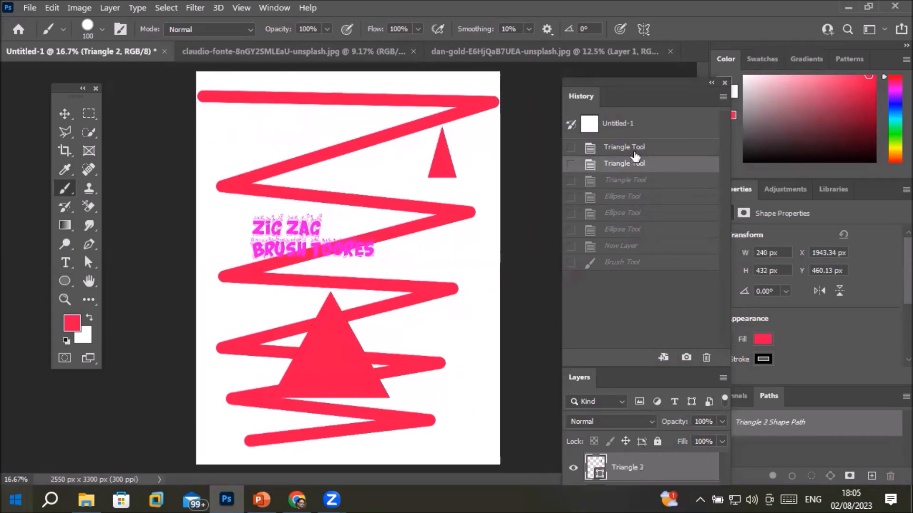
{"action": "left_click", "coordinate": [637, 148]}
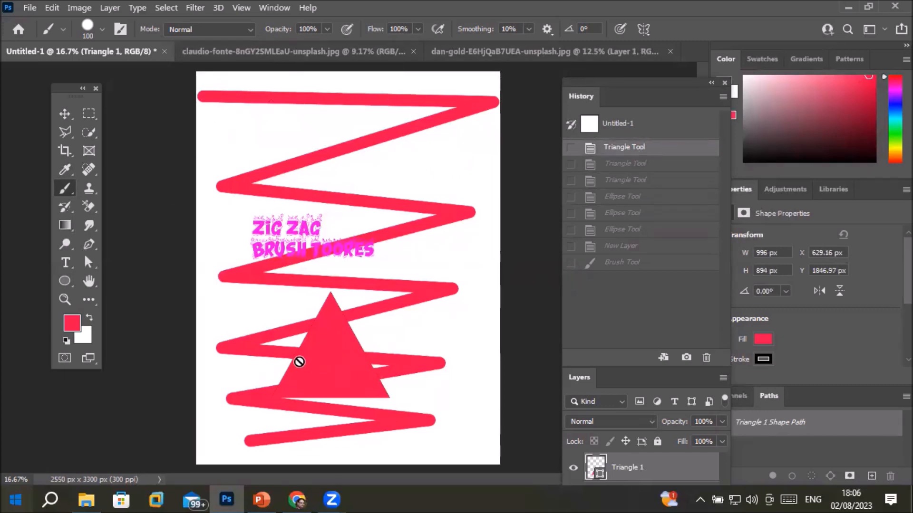
Step forward through the history states to the latest Brush Tool state to restore the shapes and the wavy stroke
{"action": "left_click", "coordinate": [637, 219]}
{"action": "left_click", "coordinate": [634, 230]}
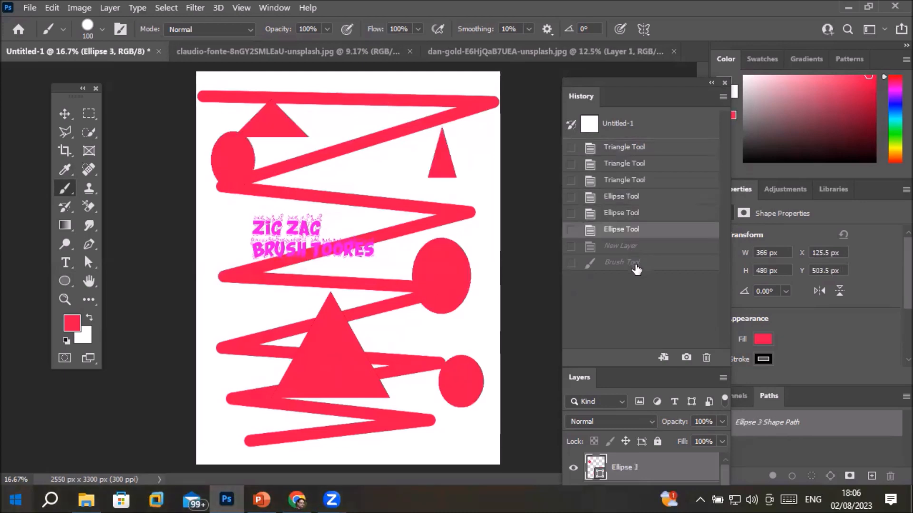
{"action": "left_click", "coordinate": [624, 266]}
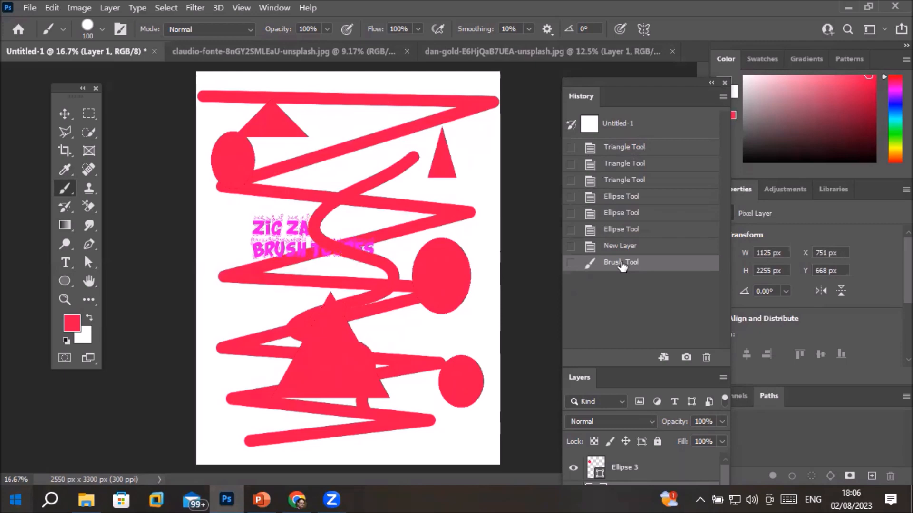
Close all open documents without saving their changes
{"action": "left_click", "coordinate": [35, 11]}
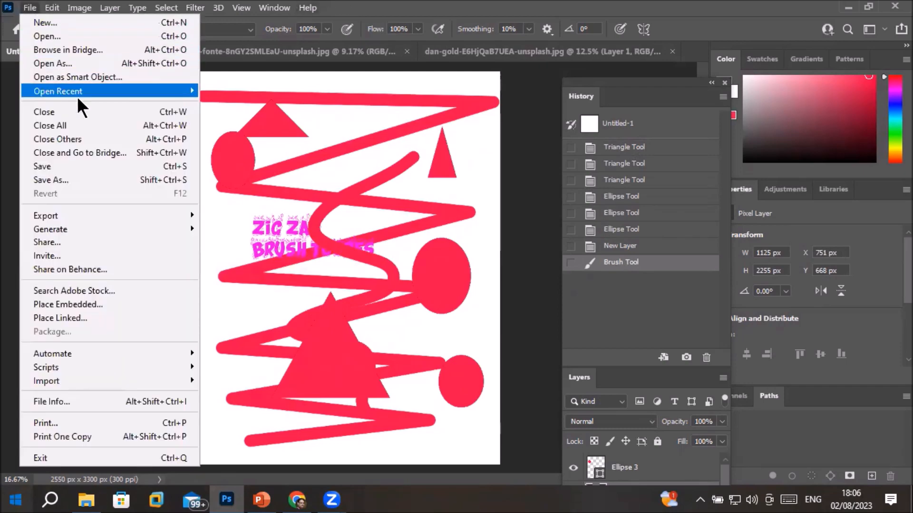
{"action": "left_click", "coordinate": [61, 126]}
{"action": "left_click", "coordinate": [447, 206]}
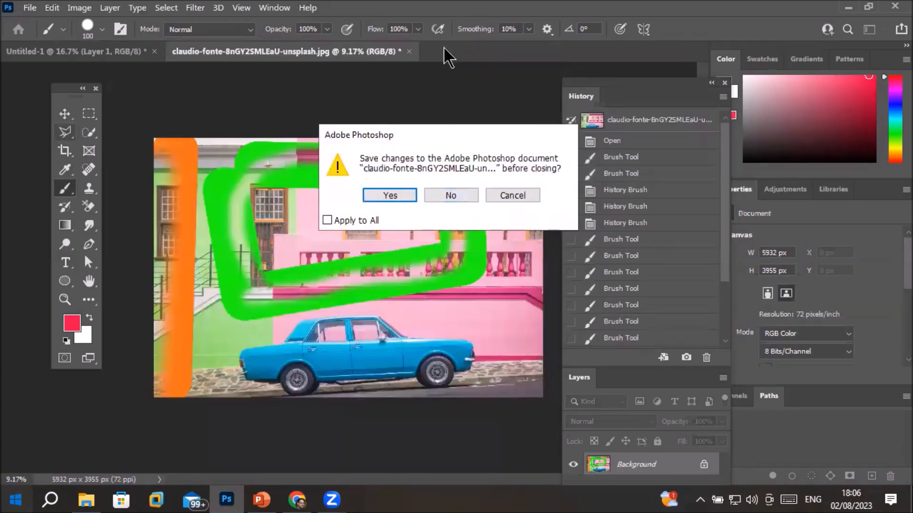
{"action": "left_click", "coordinate": [464, 192]}
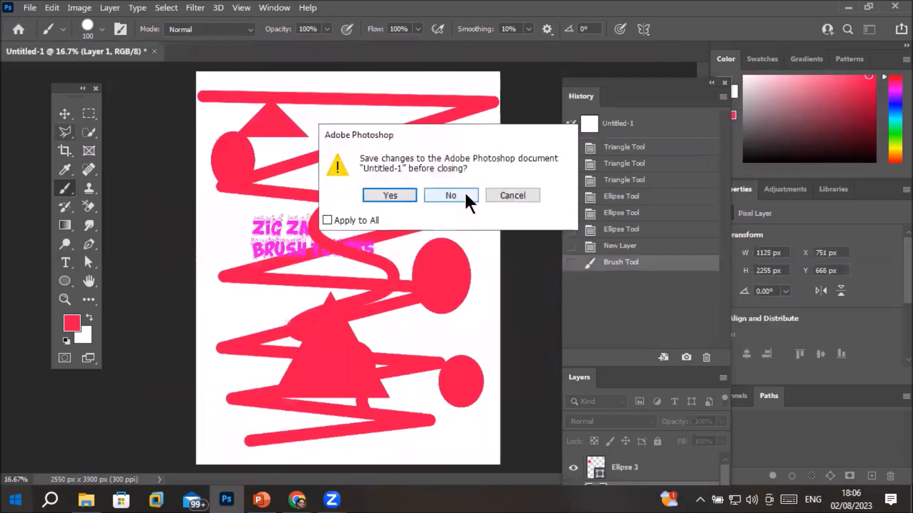
{"action": "left_click", "coordinate": [464, 192]}
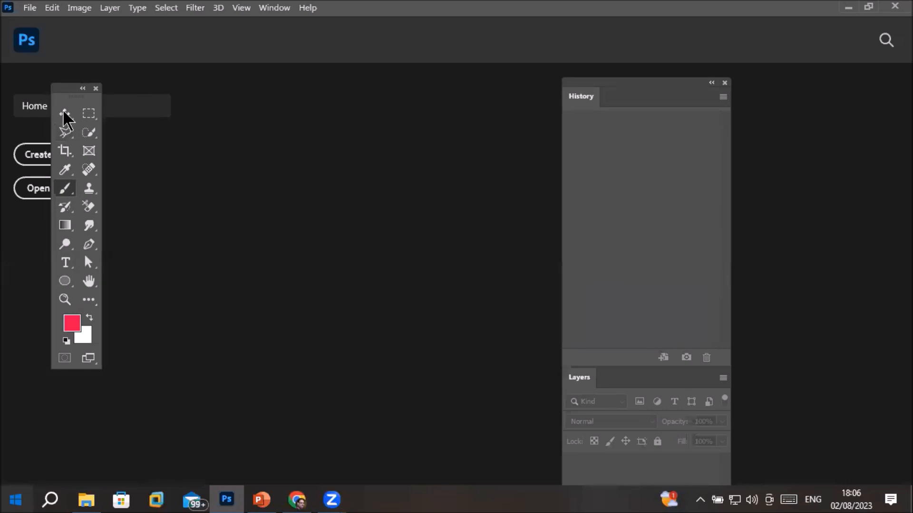
Create a blank Letter document of 8.5 × 11 in at 300 ppi and open the Unsplash food photo from File Explorer as a separate document
{"action": "left_click", "coordinate": [47, 154]}
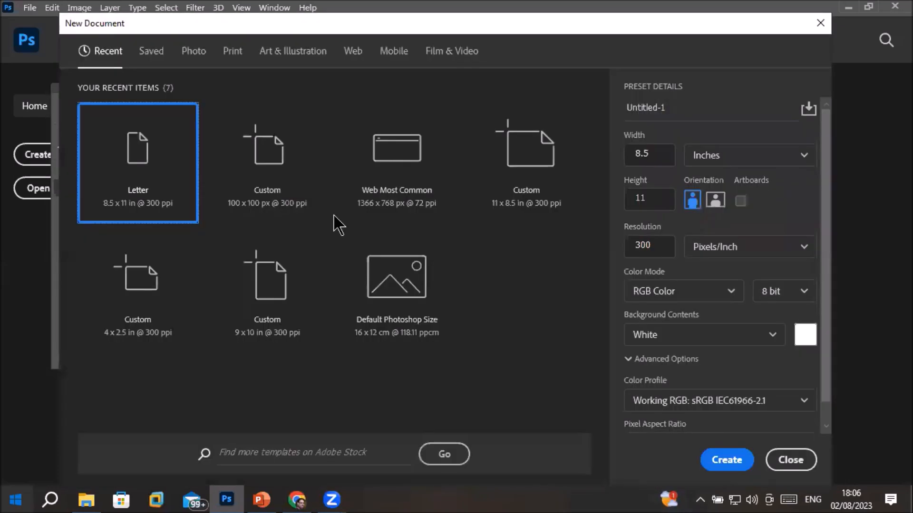
{"action": "double_click", "coordinate": [146, 169]}
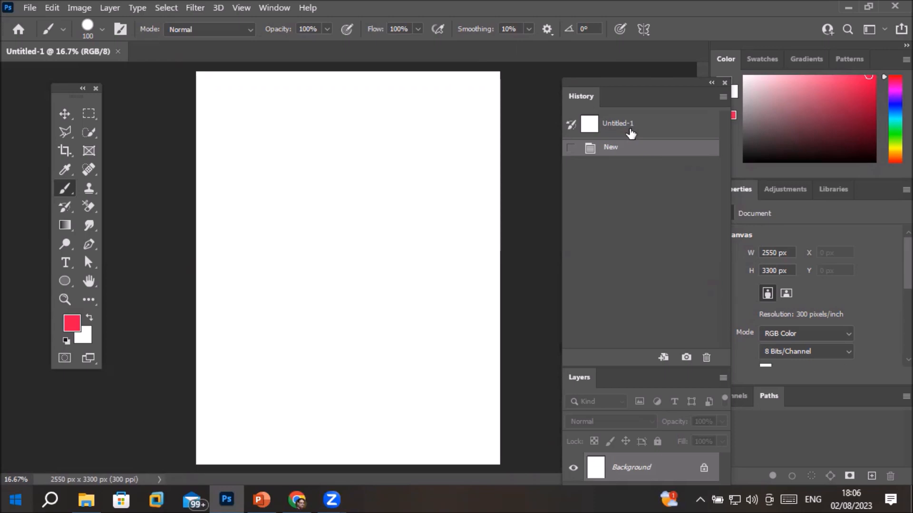
{"action": "left_click", "coordinate": [86, 500]}
{"action": "left_click_drag", "start_coordinate": [574, 204], "coordinate": [323, 43]}
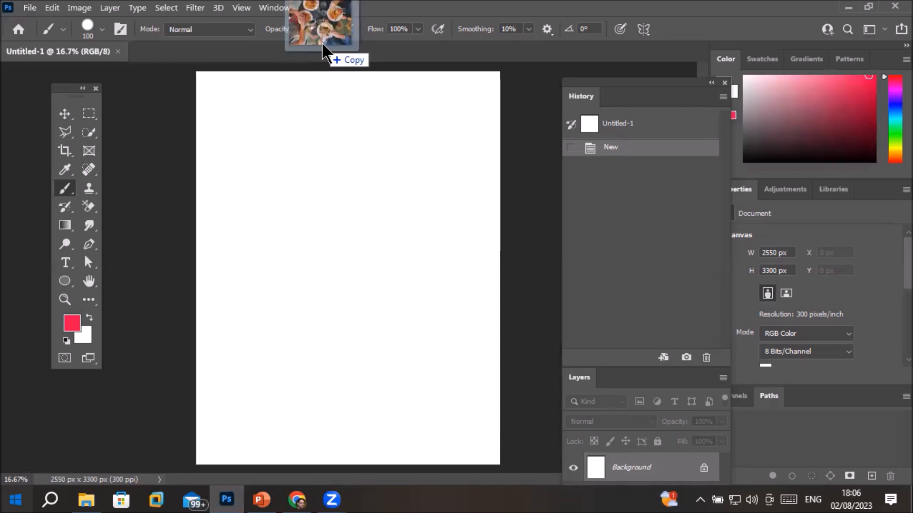
{"action": "left_click_drag", "start_coordinate": [322, 47], "coordinate": [316, 36]}
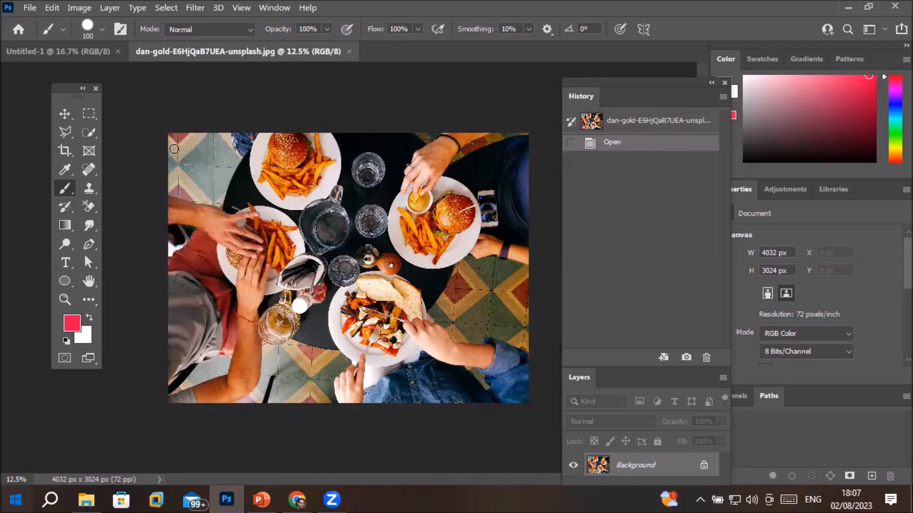
Set the brush size to 400 px and paint a straight red stroke down the photo's left edge
{"action": "key", "text": "bracketright"}
{"action": "key", "text": "bracketright"}
{"action": "key", "text": "bracketright"}
{"action": "key", "text": "bracketright"}
{"action": "key", "text": "bracketright"}
{"action": "key", "text": "bracketright"}
{"action": "key", "text": "bracketright"}
{"action": "left_click", "coordinate": [163, 138]}
{"action": "left_click", "coordinate": [168, 390], "text": "shift"}
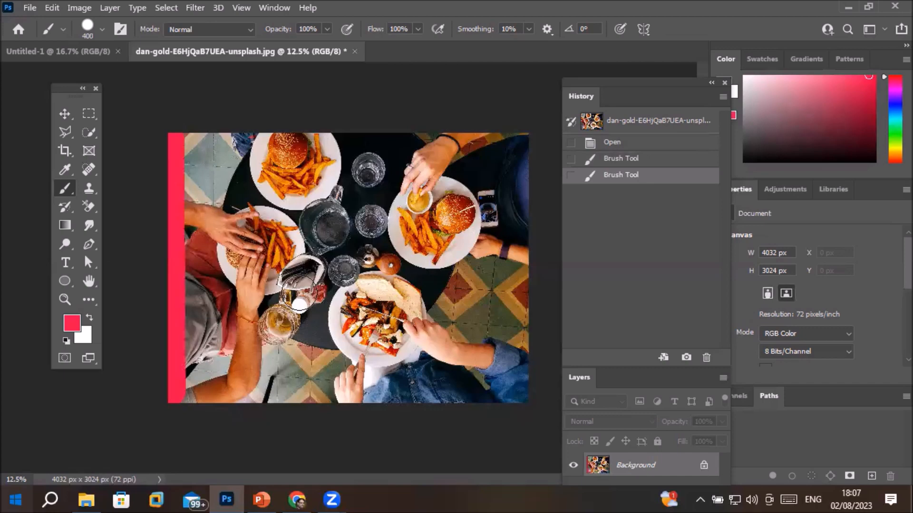
Try out smaller and larger brush sizes and finish with the brush at 200 px
{"action": "key", "text": "bracketleft"}
{"action": "key", "text": "bracketleft"}
{"action": "key", "text": "bracketright"}
{"action": "key", "text": "bracketright"}
{"action": "key", "text": "bracketright"}
{"action": "key", "text": "bracketright"}
{"action": "key", "text": "bracketright"}
{"action": "key", "text": "bracketright"}
{"action": "key", "text": "bracketright"}
{"action": "key", "text": "bracketright"}
{"action": "key", "text": "bracketleft"}
{"action": "key", "text": "bracketleft"}
{"action": "key", "text": "bracketleft"}
{"action": "key", "text": "bracketleft"}
{"action": "key", "text": "bracketleft"}
{"action": "key", "text": "bracketleft"}
{"action": "key", "text": "bracketleft"}
{"action": "key", "text": "bracketleft"}
{"action": "key", "text": "bracketleft"}
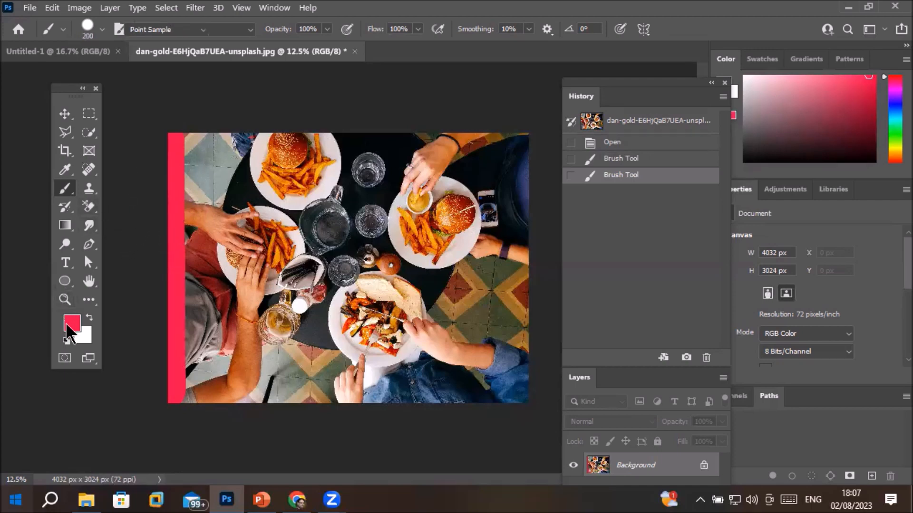
Change the foreground color to a bright, saturated blue
{"action": "left_click", "coordinate": [72, 323]}
{"action": "left_click", "coordinate": [701, 205]}
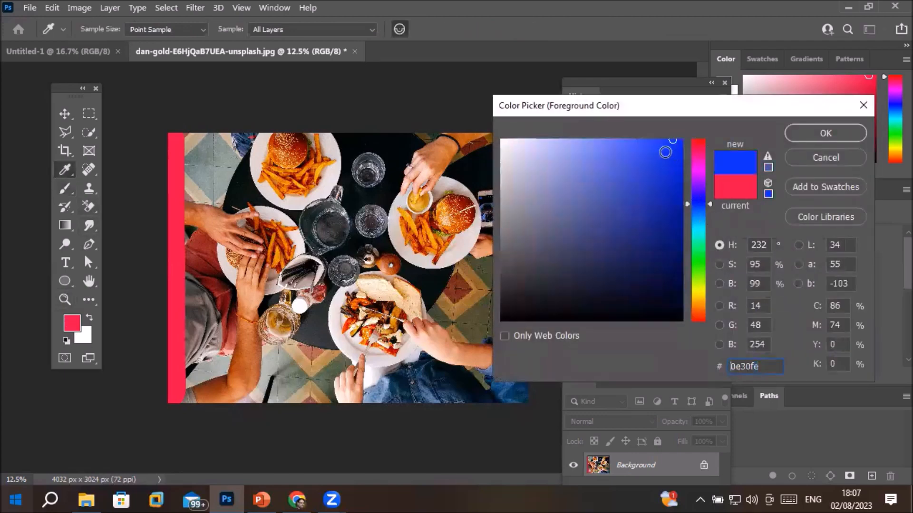
{"action": "left_click", "coordinate": [679, 162]}
{"action": "left_click", "coordinate": [799, 138]}
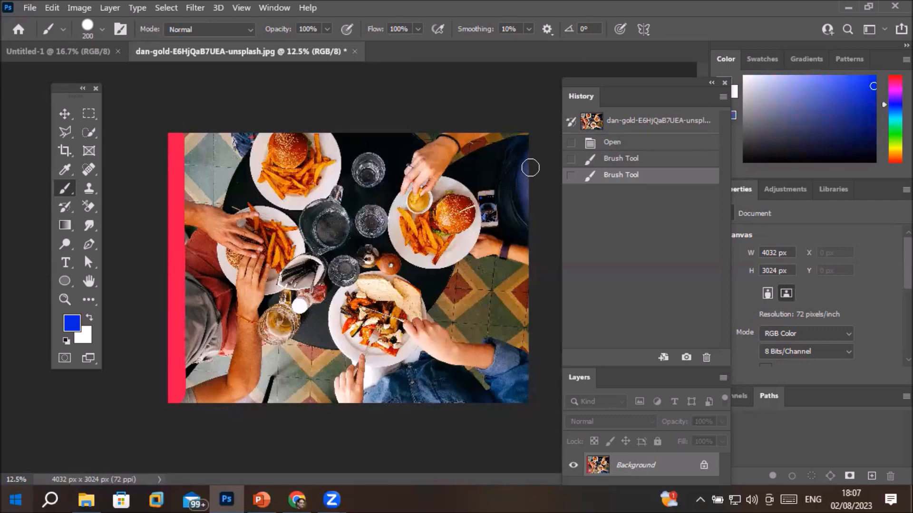
Paint four connected straight blue strokes across the photo to form a large W shape
{"action": "left_click", "coordinate": [529, 167]}
{"action": "left_click", "coordinate": [476, 394], "text": "shift"}
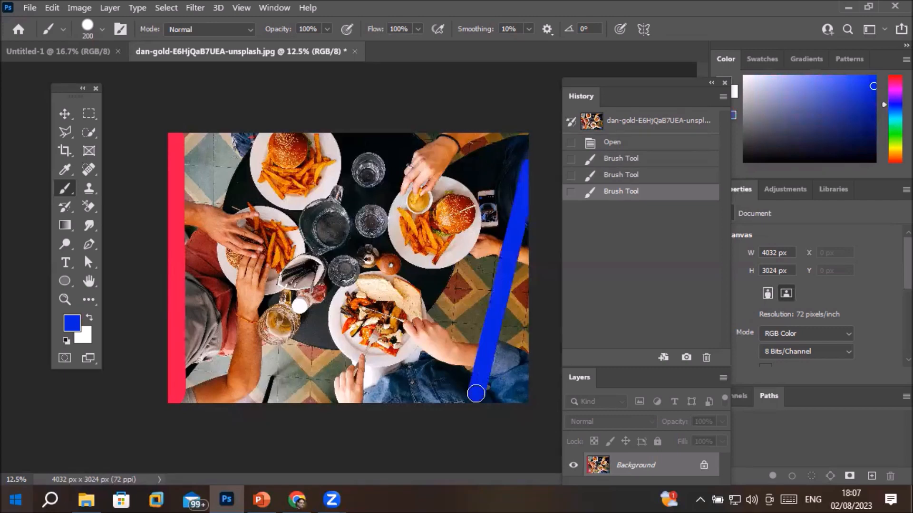
{"action": "left_click", "coordinate": [341, 234], "text": "shift"}
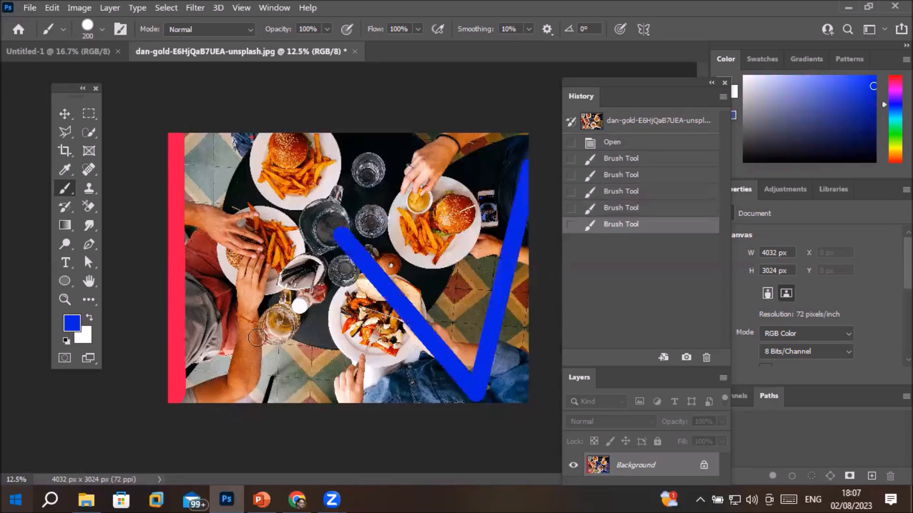
{"action": "left_click", "coordinate": [248, 394], "text": "shift"}
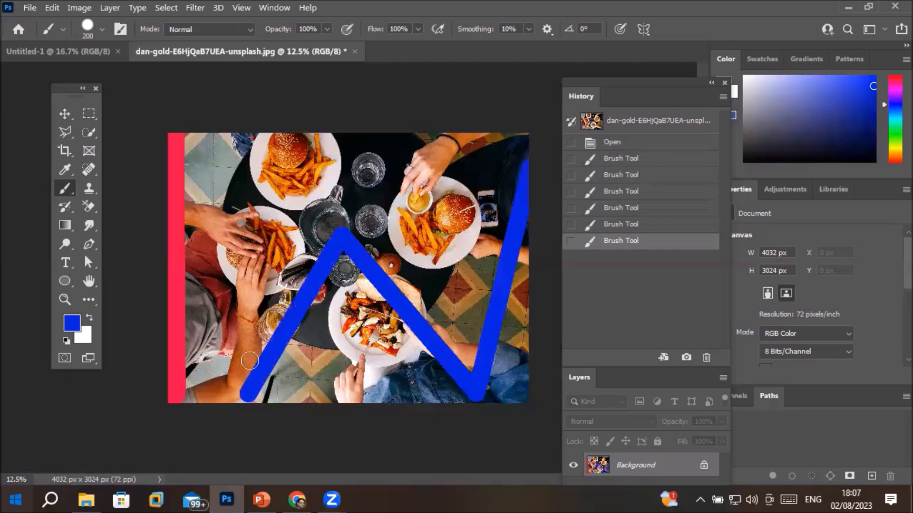
{"action": "left_click", "coordinate": [187, 135], "text": "shift"}
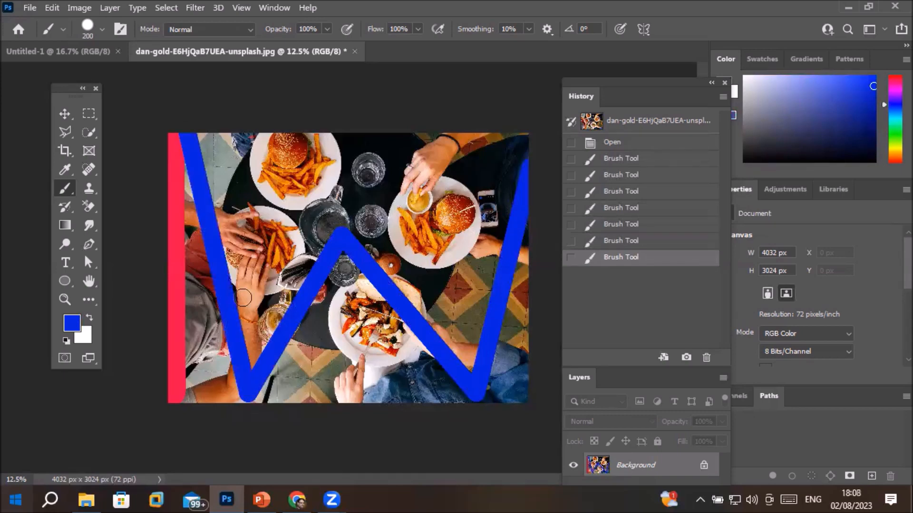
Step back through the history states to the first Brush Tool stroke, and return to the latest Brush Tool state
{"action": "left_click", "coordinate": [613, 241]}
{"action": "left_click", "coordinate": [617, 228]}
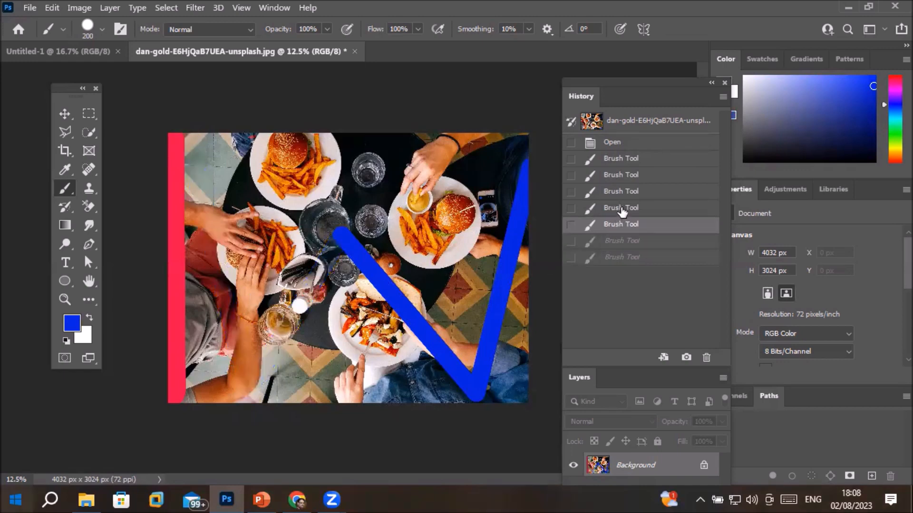
{"action": "left_click", "coordinate": [618, 208]}
{"action": "left_click", "coordinate": [626, 191]}
{"action": "left_click", "coordinate": [621, 175]}
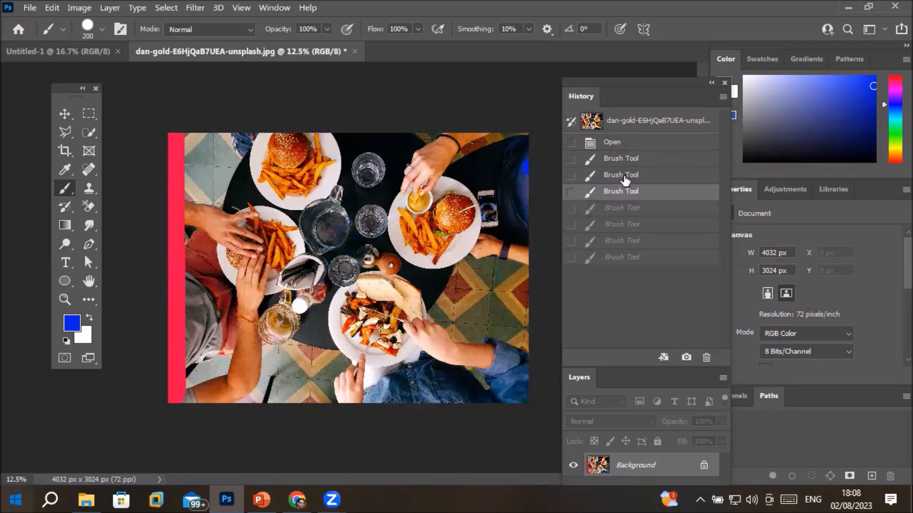
{"action": "left_click", "coordinate": [618, 160]}
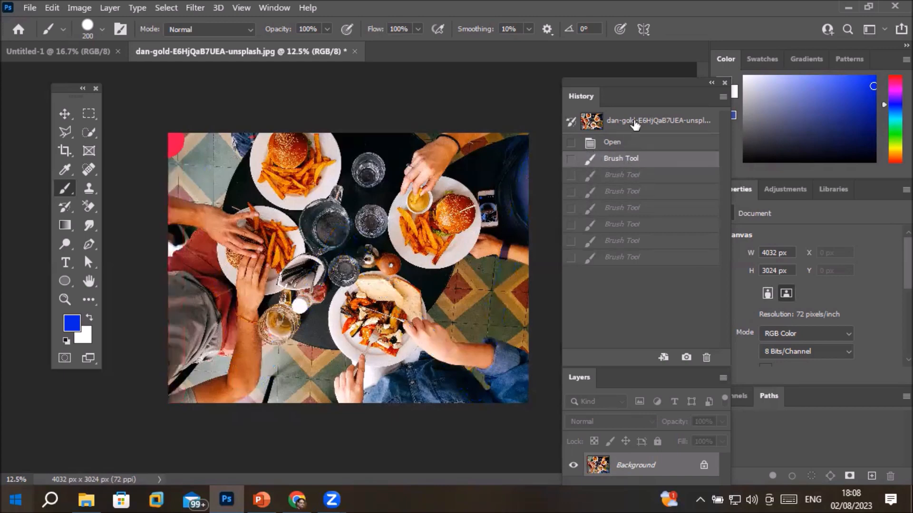
{"action": "left_click", "coordinate": [624, 259]}
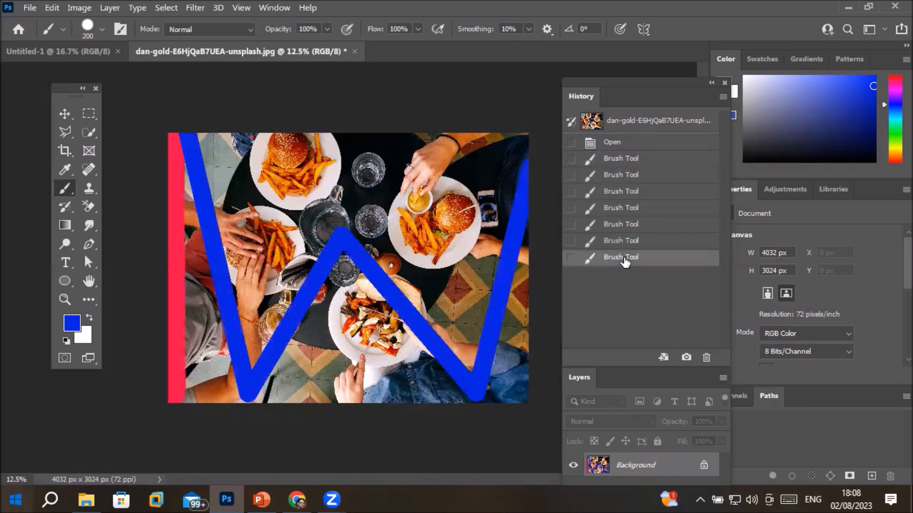
Revert to the photo's opening snapshot, revisit several Brush Tool states in the history, and return to the latest one
{"action": "left_click", "coordinate": [646, 121]}
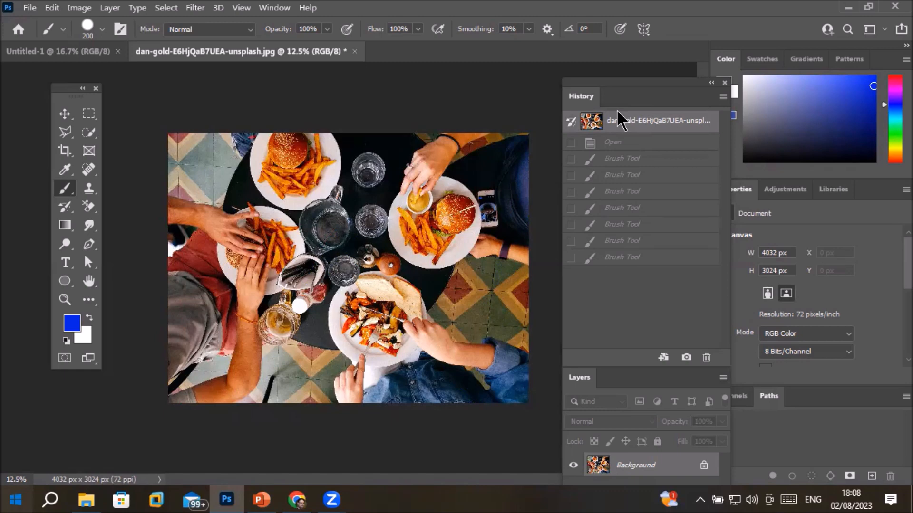
{"action": "left_click", "coordinate": [626, 178]}
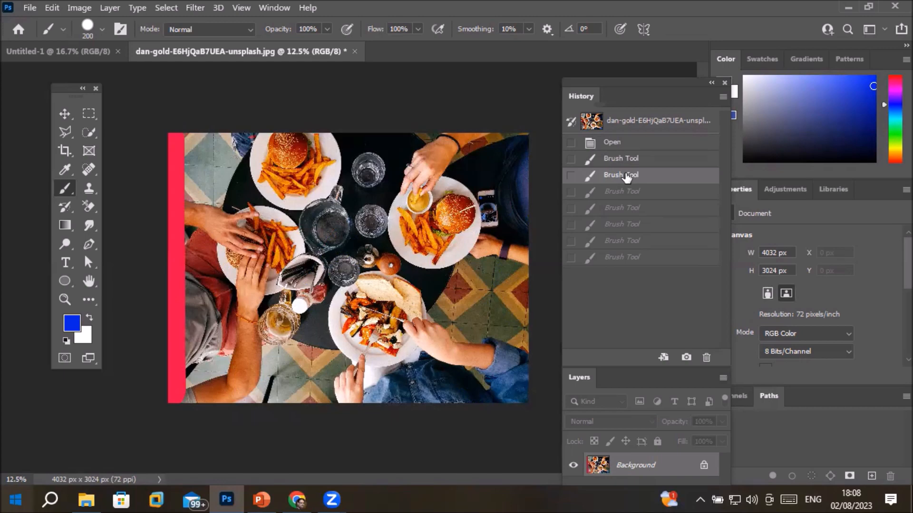
{"action": "left_click", "coordinate": [617, 212]}
{"action": "left_click", "coordinate": [619, 241]}
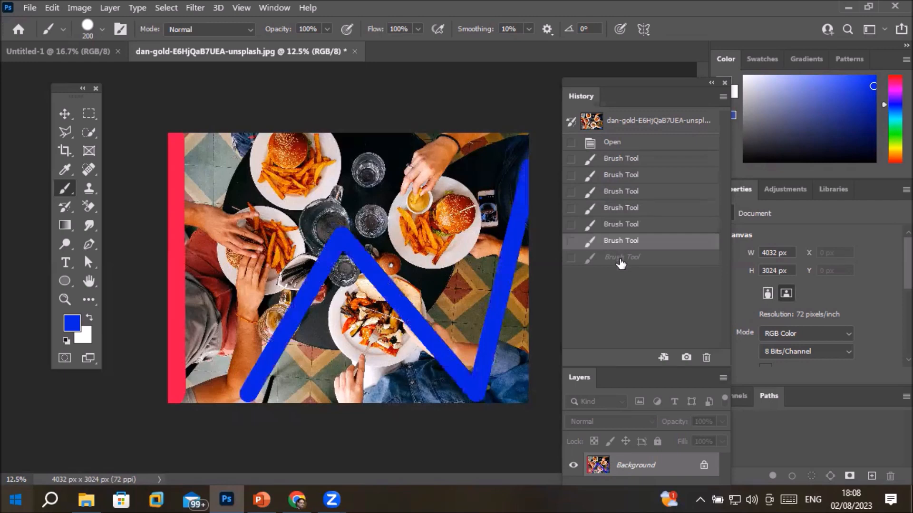
{"action": "left_click", "coordinate": [620, 258]}
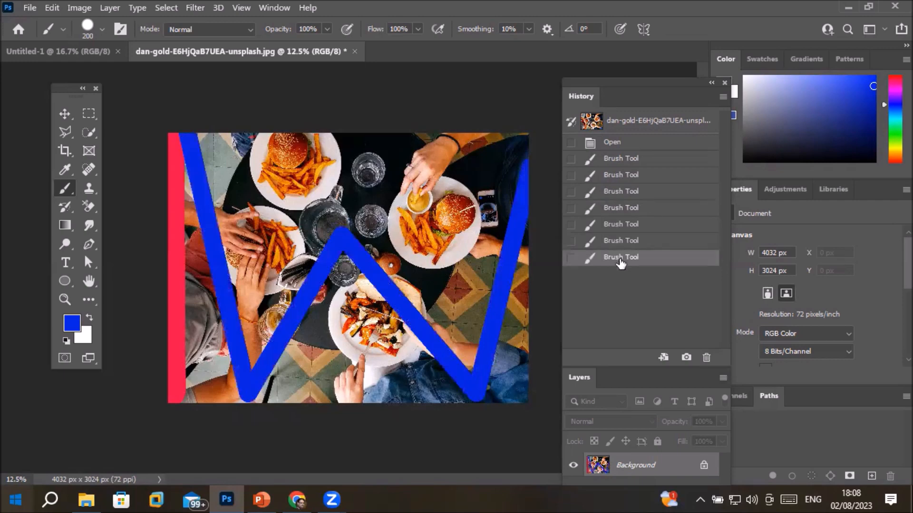
{"action": "left_click", "coordinate": [620, 191]}
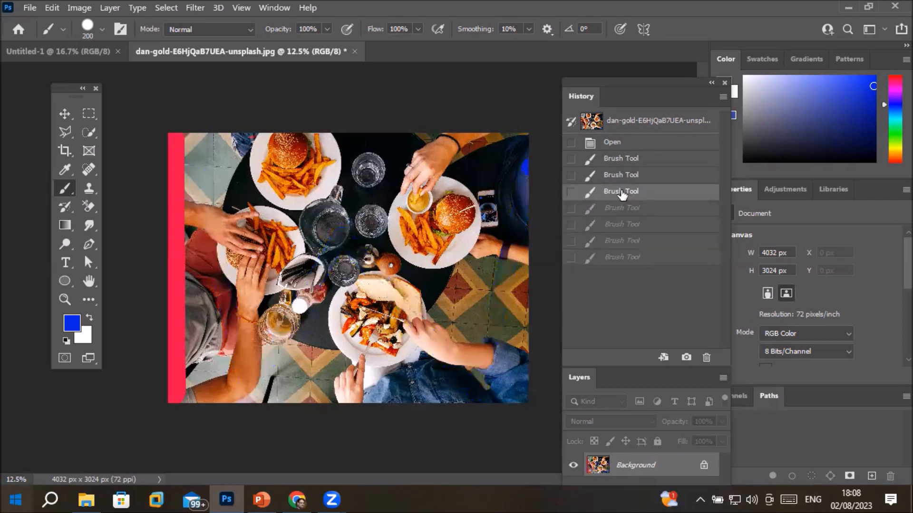
{"action": "left_click", "coordinate": [624, 262]}
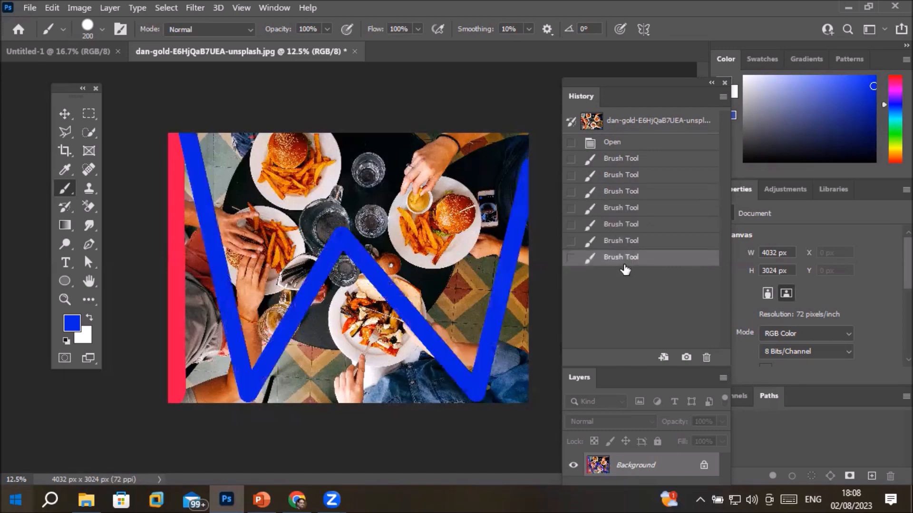
Paint over the whole blue W shape with the 300 px History Brush to restore the original photo beneath, collapsing the floating panels
{"action": "left_click", "coordinate": [64, 208]}
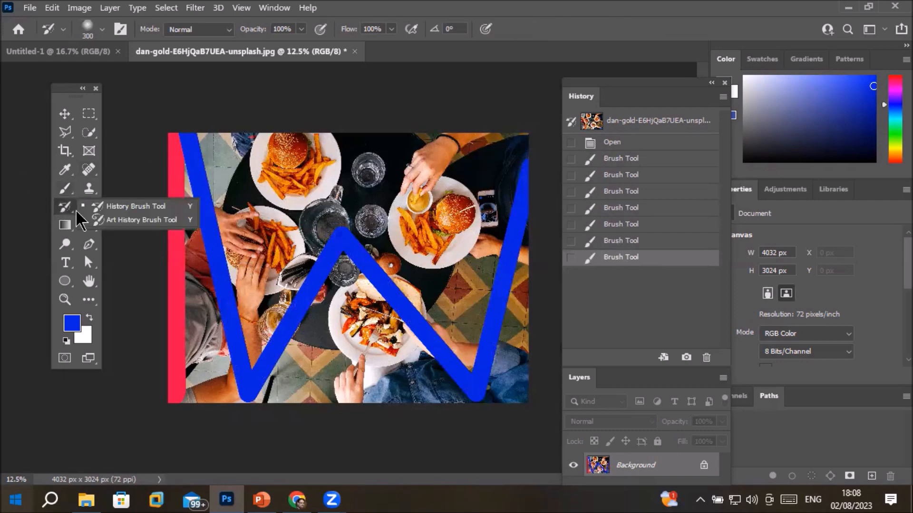
{"action": "left_click", "coordinate": [119, 206]}
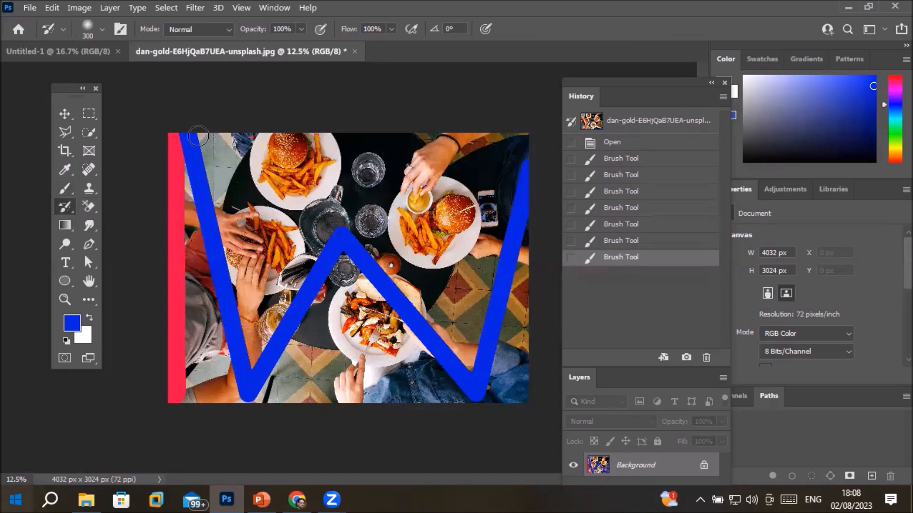
{"action": "mouse_move", "coordinate": [192, 136]}
{"action": "left_mouse_down"}
{"action": "mouse_move", "coordinate": [205, 239]}
{"action": "mouse_move", "coordinate": [197, 193]}
{"action": "mouse_move", "coordinate": [222, 254]}
{"action": "mouse_move", "coordinate": [193, 151]}
{"action": "mouse_move", "coordinate": [226, 295]}
{"action": "mouse_move", "coordinate": [232, 391]}
{"action": "mouse_move", "coordinate": [225, 359]}
{"action": "mouse_move", "coordinate": [244, 408]}
{"action": "mouse_move", "coordinate": [237, 365]}
{"action": "mouse_move", "coordinate": [256, 402]}
{"action": "left_mouse_up"}
{"action": "mouse_move", "coordinate": [529, 152]}
{"action": "left_mouse_down"}
{"action": "mouse_move", "coordinate": [483, 337]}
{"action": "mouse_move", "coordinate": [479, 403]}
{"action": "mouse_move", "coordinate": [512, 281]}
{"action": "mouse_move", "coordinate": [516, 161]}
{"action": "mouse_move", "coordinate": [507, 267]}
{"action": "mouse_move", "coordinate": [516, 162]}
{"action": "mouse_move", "coordinate": [519, 200]}
{"action": "mouse_move", "coordinate": [528, 182]}
{"action": "mouse_move", "coordinate": [521, 209]}
{"action": "left_mouse_up"}
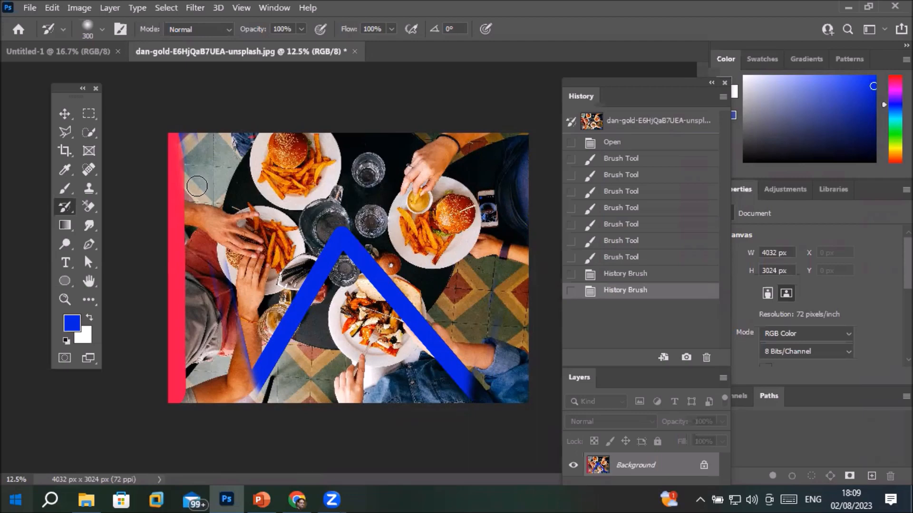
{"action": "left_click", "coordinate": [711, 84]}
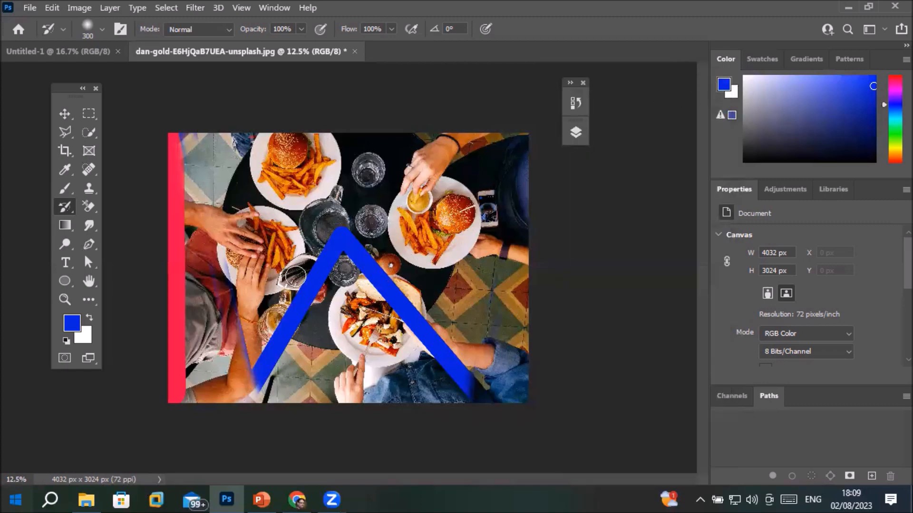
{"action": "mouse_move", "coordinate": [329, 233]}
{"action": "left_mouse_down"}
{"action": "mouse_move", "coordinate": [263, 338]}
{"action": "mouse_move", "coordinate": [372, 206]}
{"action": "mouse_move", "coordinate": [290, 343]}
{"action": "mouse_move", "coordinate": [341, 248]}
{"action": "mouse_move", "coordinate": [306, 240]}
{"action": "mouse_move", "coordinate": [354, 219]}
{"action": "mouse_move", "coordinate": [429, 371]}
{"action": "mouse_move", "coordinate": [425, 315]}
{"action": "mouse_move", "coordinate": [425, 342]}
{"action": "mouse_move", "coordinate": [461, 381]}
{"action": "left_mouse_up"}
{"action": "mouse_move", "coordinate": [262, 399]}
{"action": "left_mouse_down"}
{"action": "mouse_move", "coordinate": [245, 335]}
{"action": "mouse_move", "coordinate": [248, 352]}
{"action": "mouse_move", "coordinate": [251, 343]}
{"action": "left_mouse_up"}
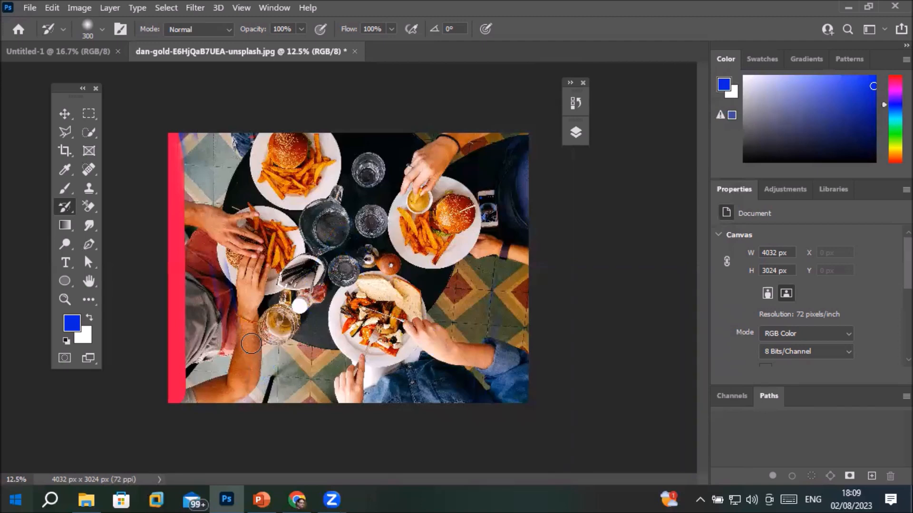
Float the History panel separately beside the photo and compare the opening snapshot with the latest History Brush state
{"action": "left_click", "coordinate": [576, 105]}
{"action": "left_click_drag", "start_coordinate": [474, 92], "coordinate": [585, 183]}
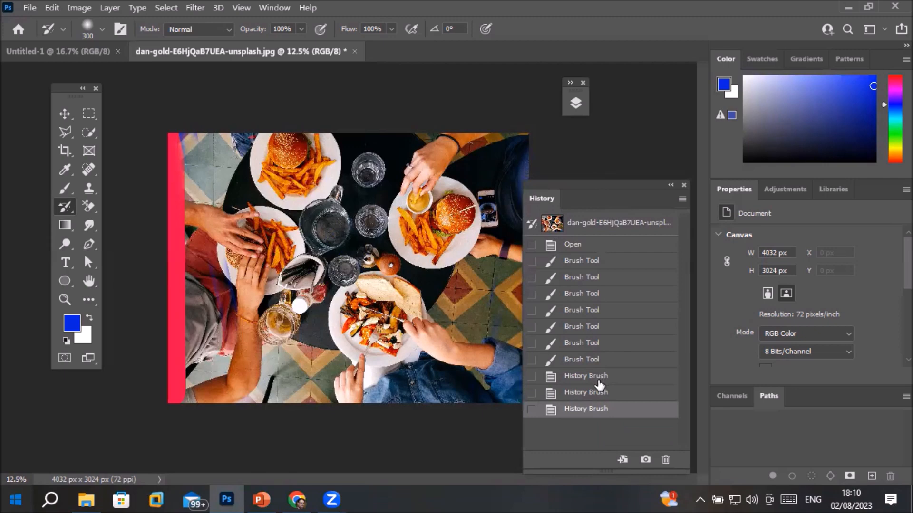
{"action": "left_click", "coordinate": [588, 224]}
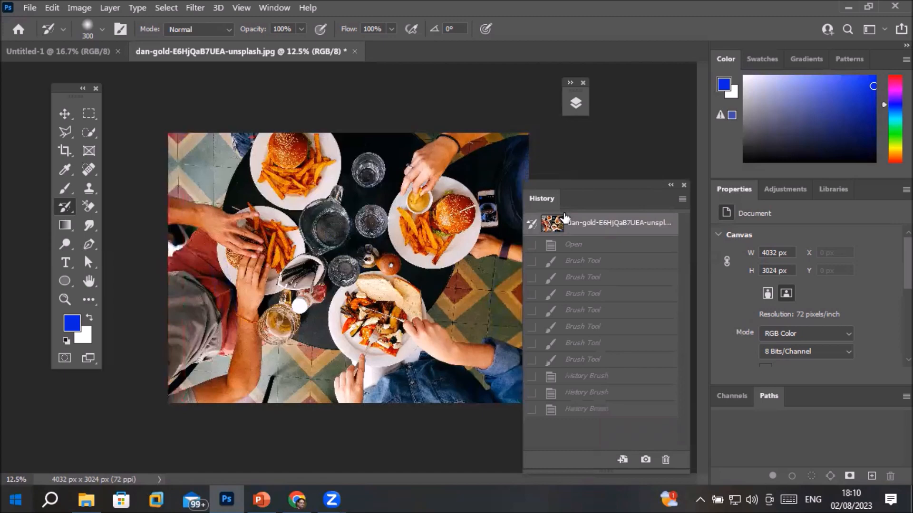
{"action": "left_click", "coordinate": [579, 412]}
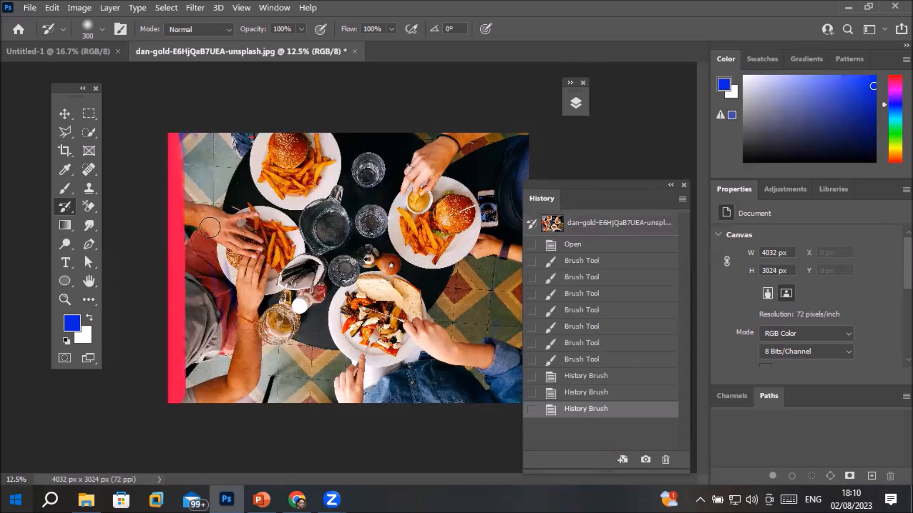
{"action": "left_click_drag", "start_coordinate": [606, 193], "coordinate": [634, 210]}
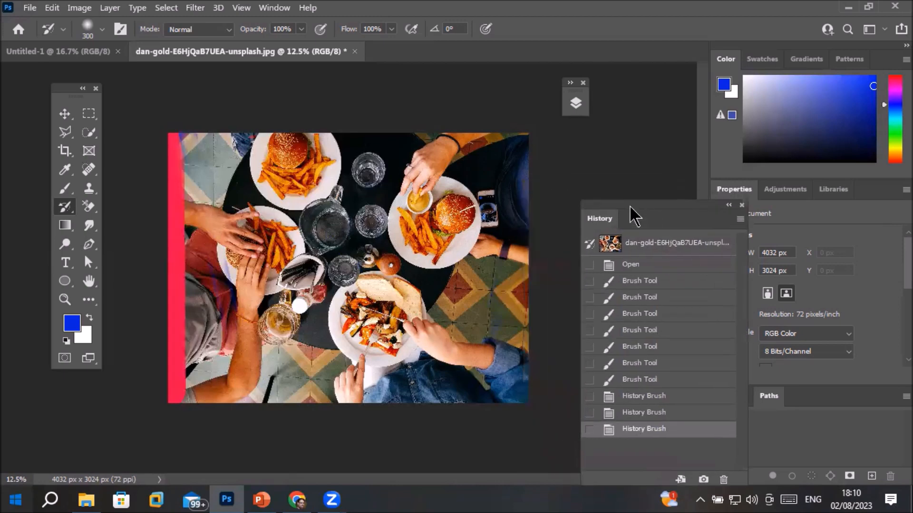
Draw a blue circle about 1184 px wide over the right-hand burger plate and a blue ellipse about 1032 × 1208 px over the left-hand plate
{"action": "left_click", "coordinate": [65, 281]}
{"action": "left_click_drag", "start_coordinate": [384, 166], "coordinate": [489, 272]}
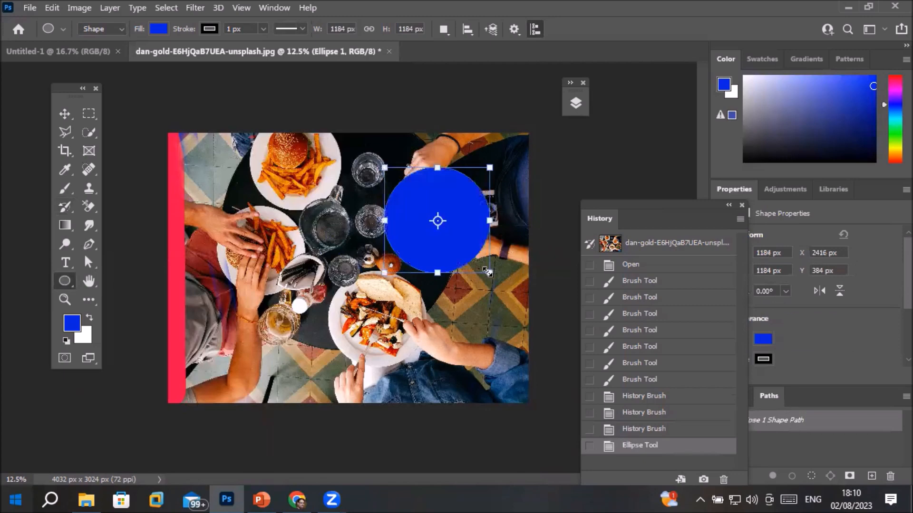
{"action": "left_click_drag", "start_coordinate": [211, 197], "coordinate": [304, 302]}
Reposition the History panel and revisit the first Ellipse Tool state and the opening snapshot, returning each time to the latest ellipse state
{"action": "mouse_move", "coordinate": [634, 210]}
{"action": "left_mouse_down"}
{"action": "mouse_move", "coordinate": [617, 125]}
{"action": "mouse_move", "coordinate": [651, 125]}
{"action": "left_mouse_up"}
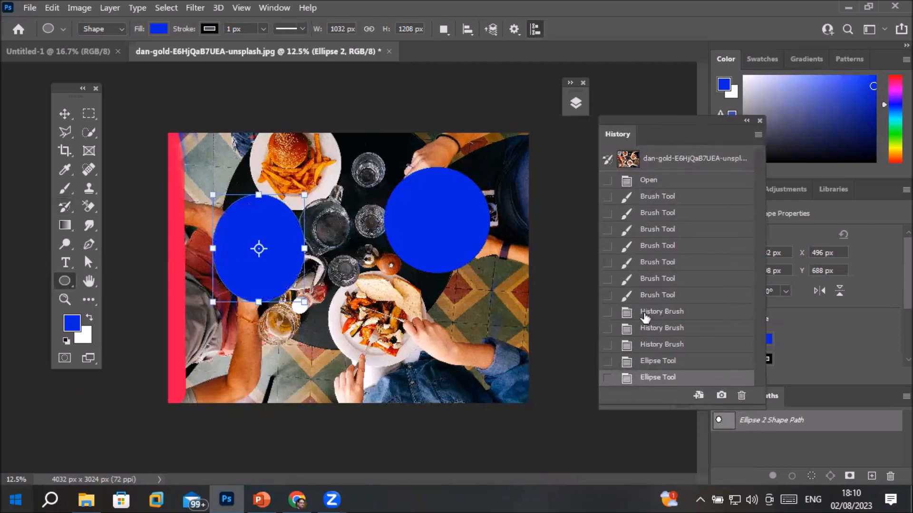
{"action": "left_click", "coordinate": [661, 362]}
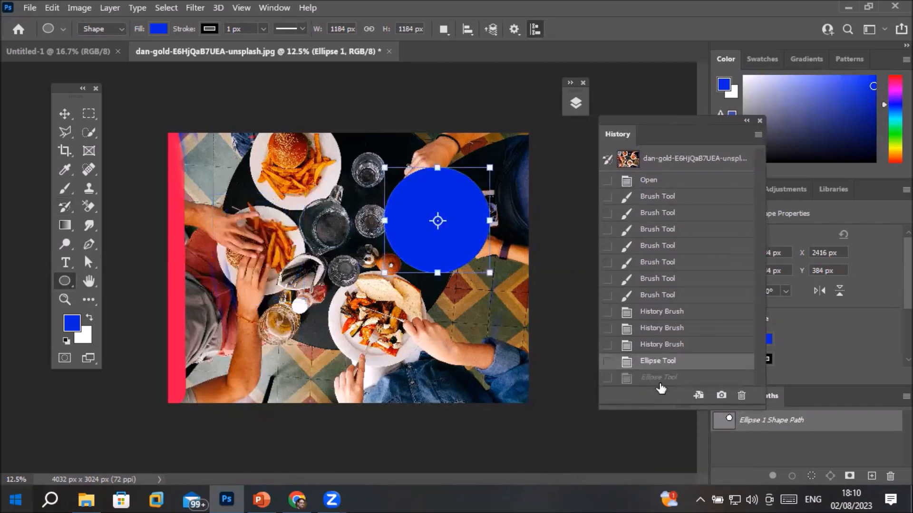
{"action": "left_click", "coordinate": [659, 378]}
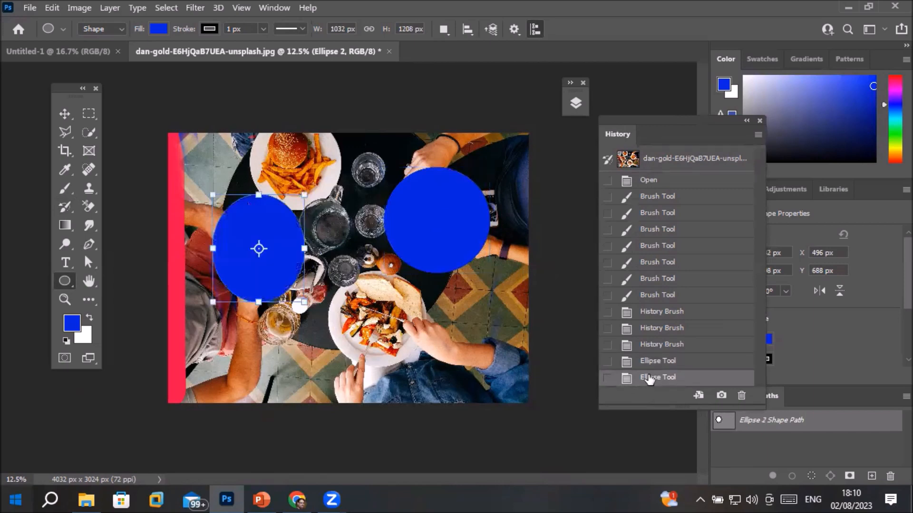
{"action": "left_click", "coordinate": [64, 113]}
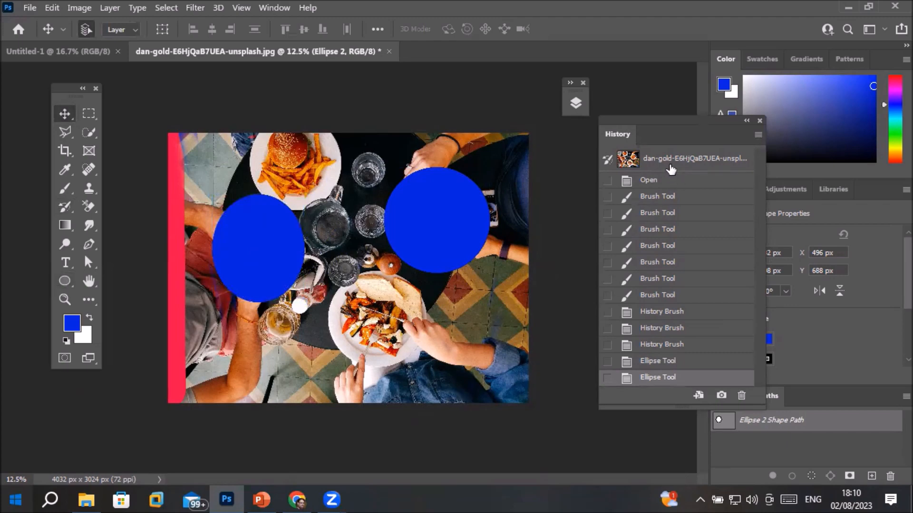
{"action": "left_click", "coordinate": [656, 160]}
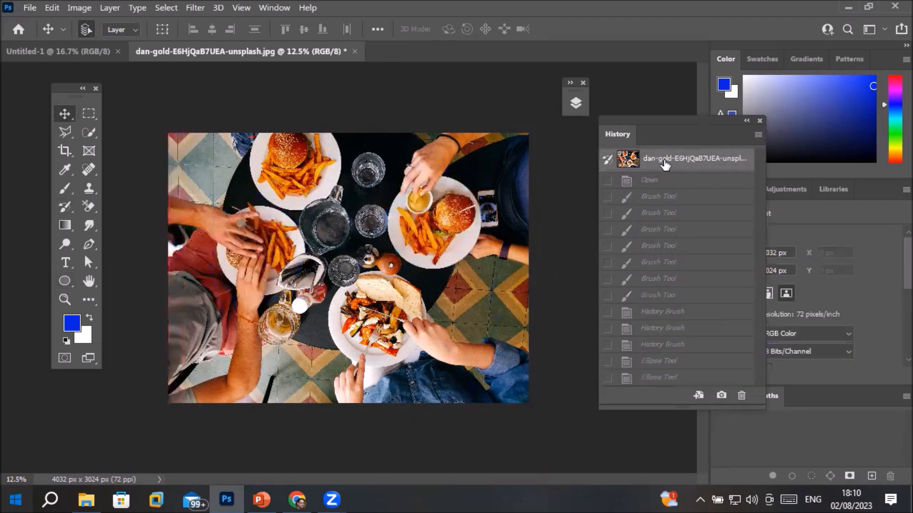
{"action": "left_click", "coordinate": [670, 378]}
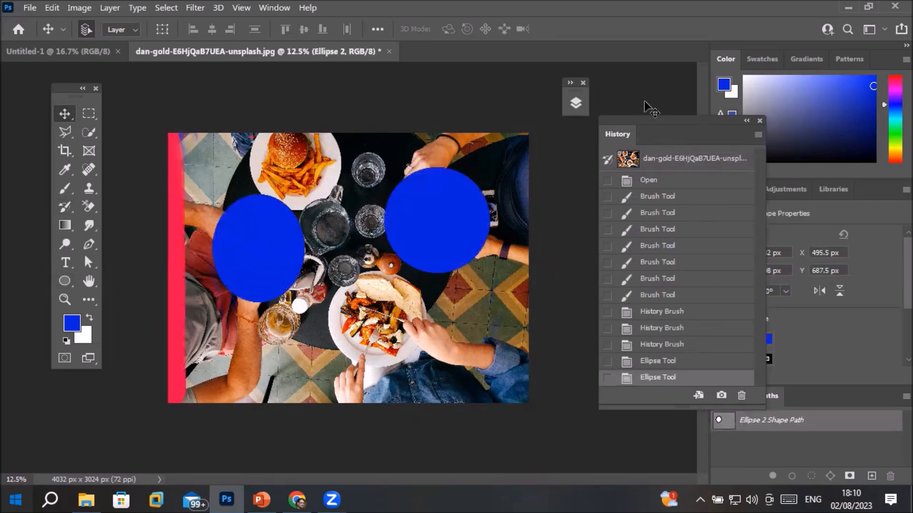
{"action": "left_click_drag", "start_coordinate": [643, 124], "coordinate": [635, 94]}
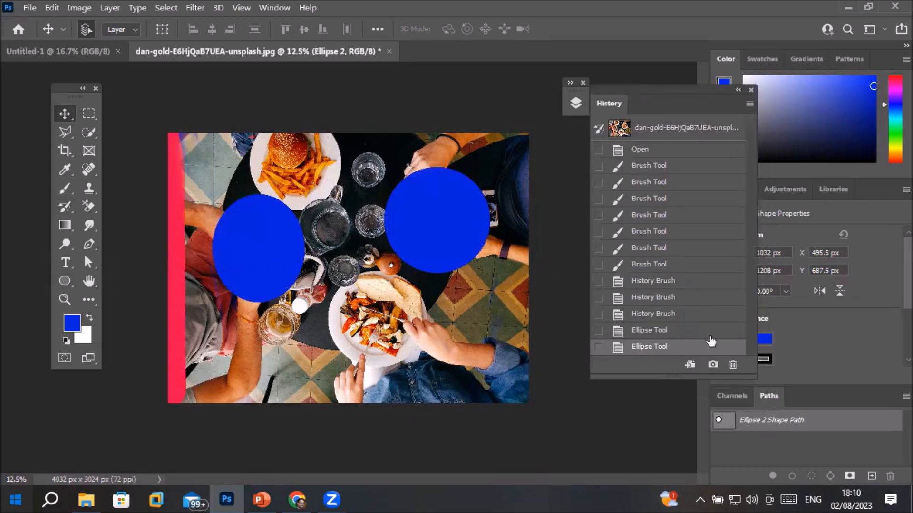
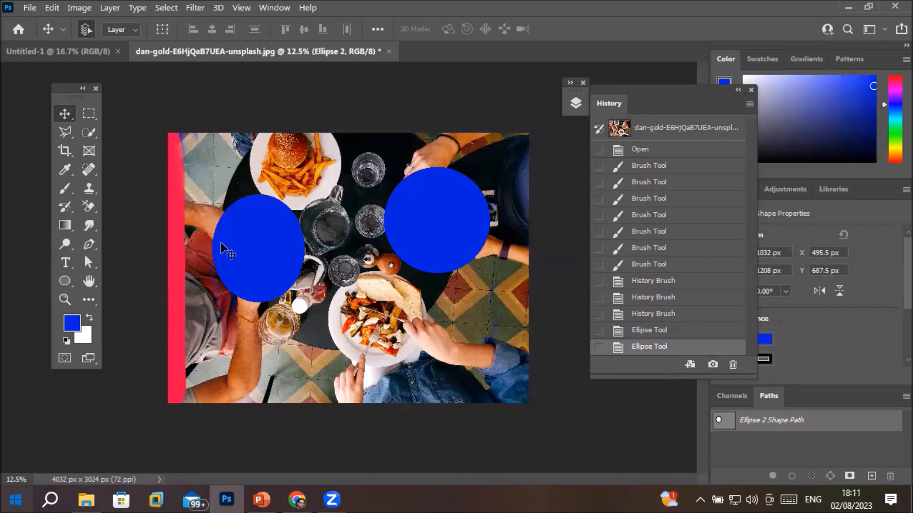
Take a snapshot of the current two-ellipse state and compare it with the photo's opening snapshot
{"action": "left_click", "coordinate": [712, 365]}
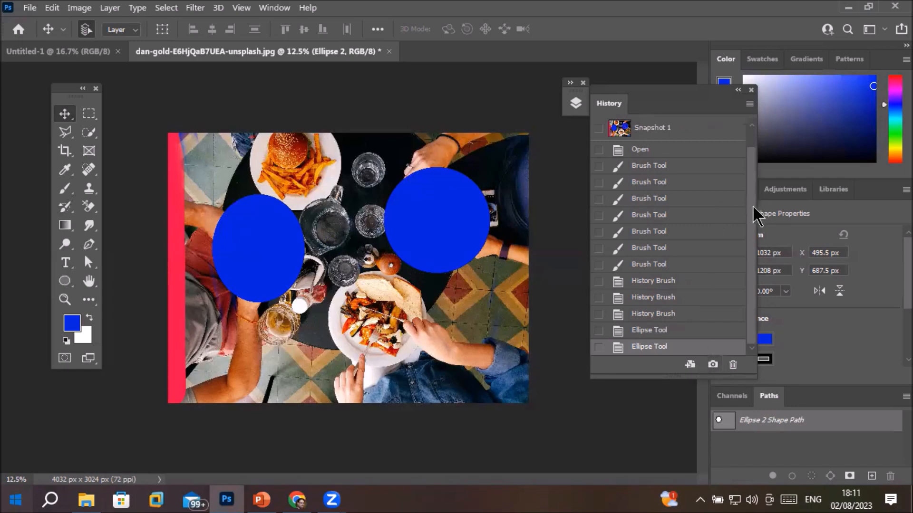
{"action": "scroll", "coordinate": [755, 216], "scroll_direction": "up", "scroll_amount": 1}
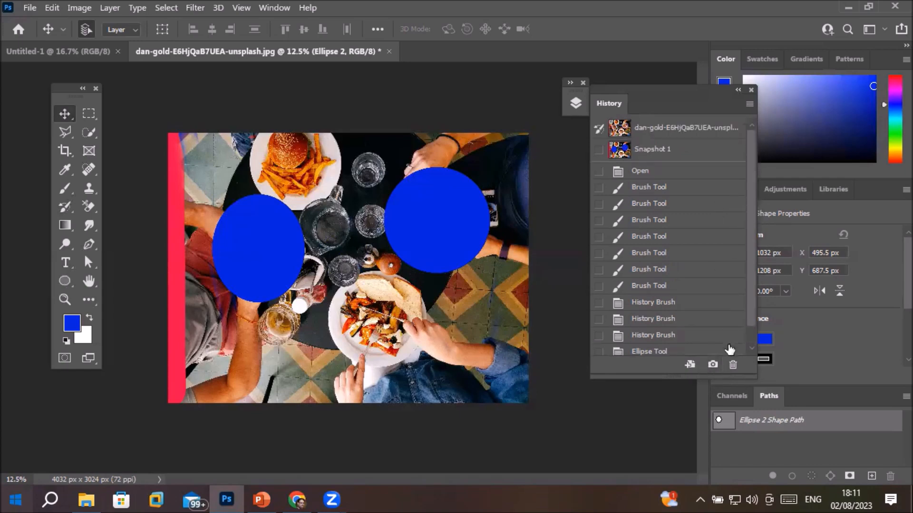
{"action": "left_click", "coordinate": [650, 131]}
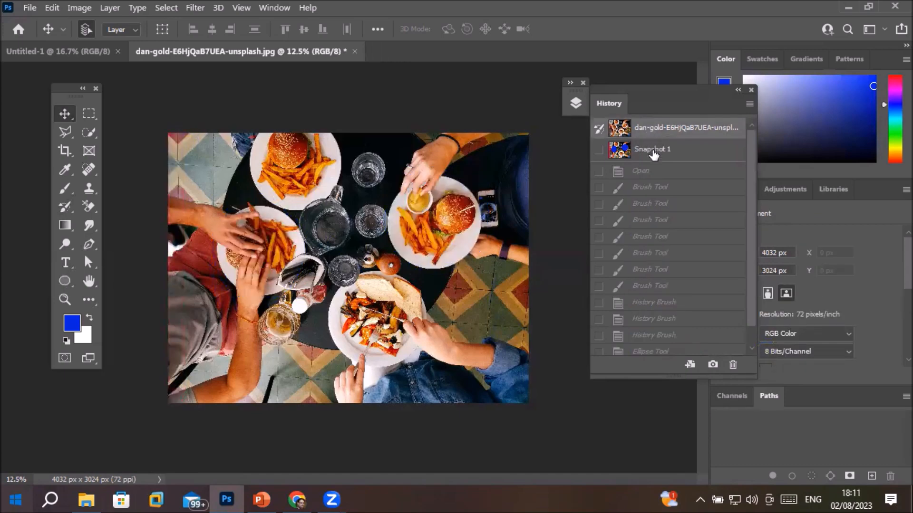
{"action": "left_click", "coordinate": [654, 153]}
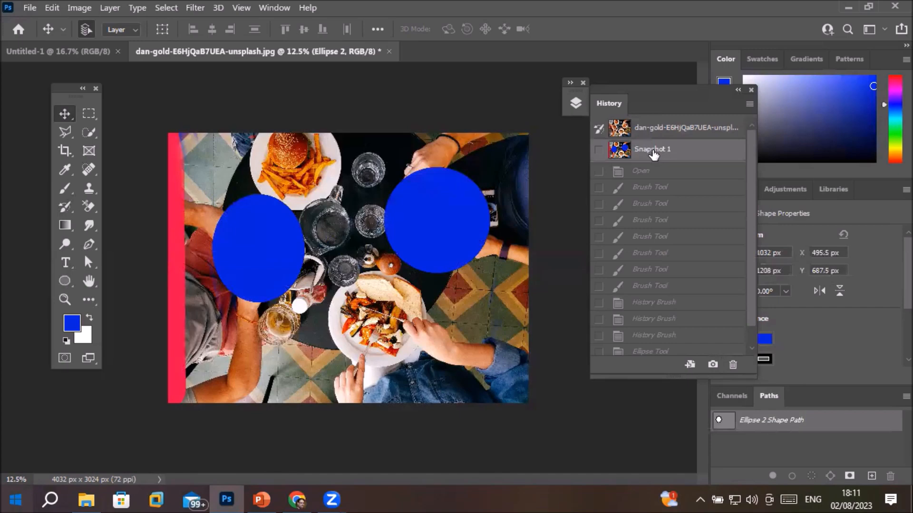
{"action": "left_click", "coordinate": [663, 130]}
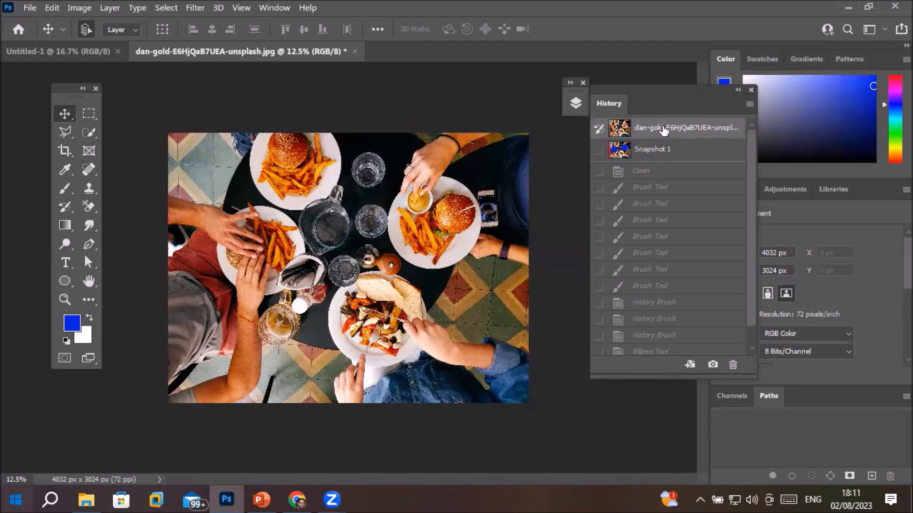
{"action": "left_click", "coordinate": [659, 152]}
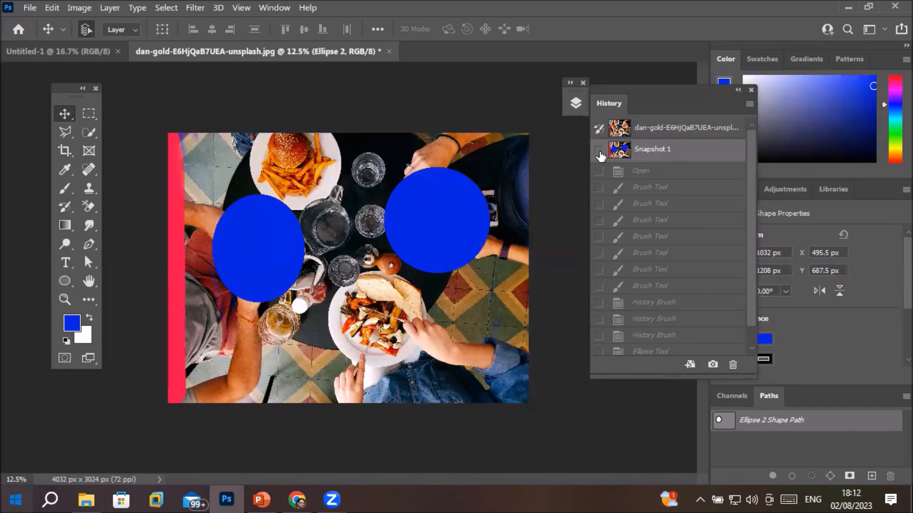
Revisit the opening snapshot once more and return to the latest Ellipse Tool state
{"action": "left_click", "coordinate": [652, 133]}
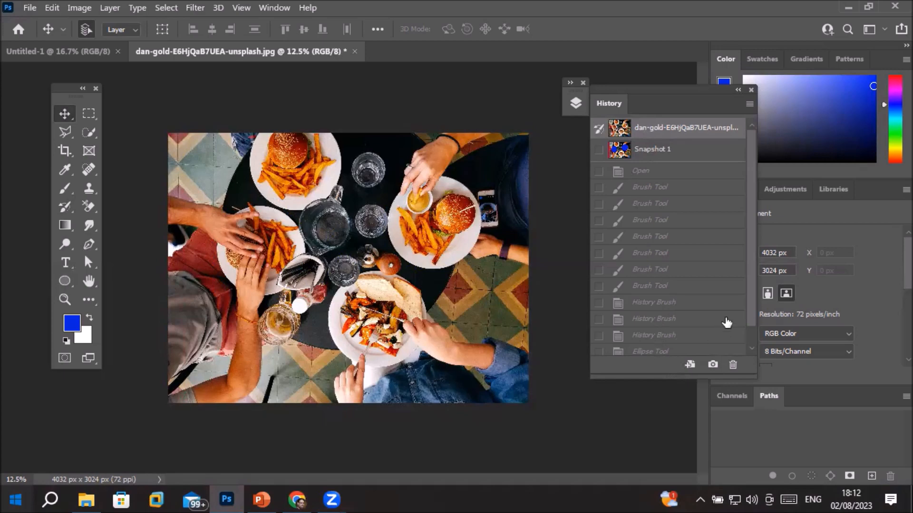
{"action": "scroll", "coordinate": [752, 324], "scroll_direction": "down", "scroll_amount": 1}
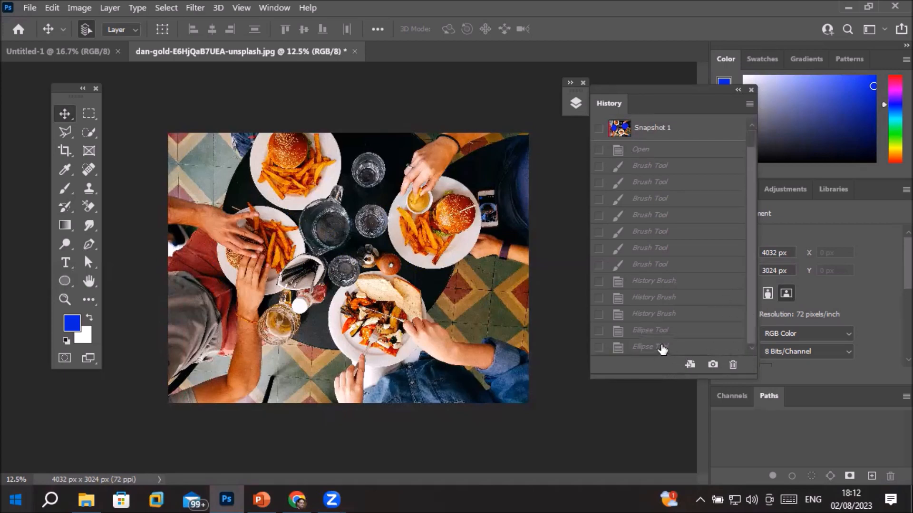
{"action": "left_click", "coordinate": [662, 348]}
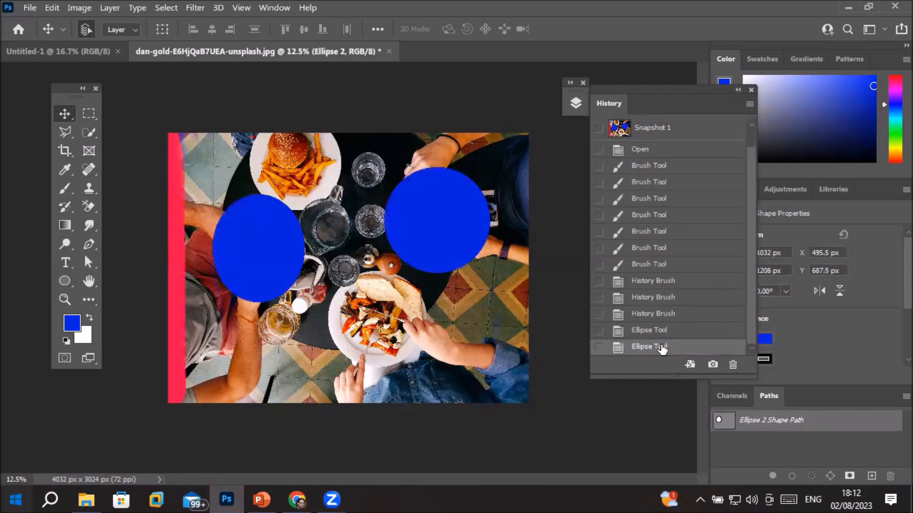
{"action": "scroll", "coordinate": [748, 195], "scroll_direction": "up", "scroll_amount": 1}
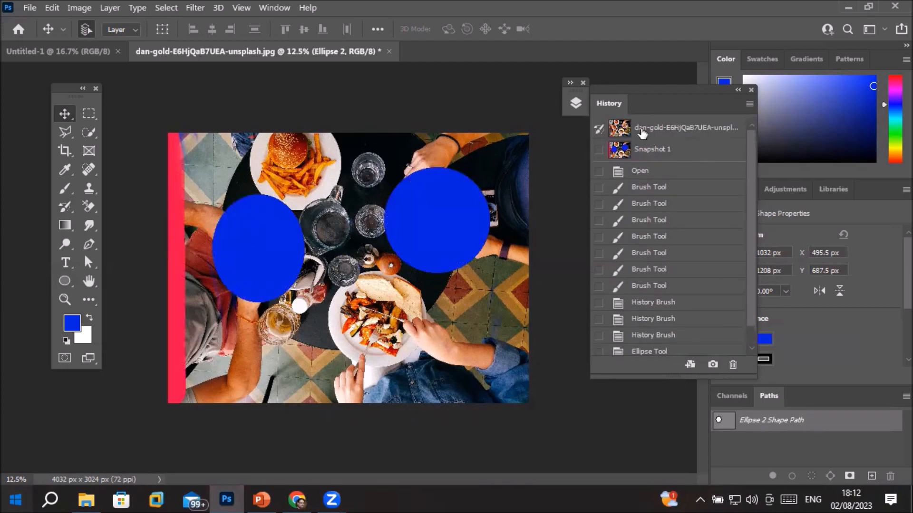
Enlarge the History panel and step back through every state from the first Ellipse Tool entry to Open and the opening snapshot
{"action": "left_click_drag", "start_coordinate": [653, 379], "coordinate": [653, 447]}
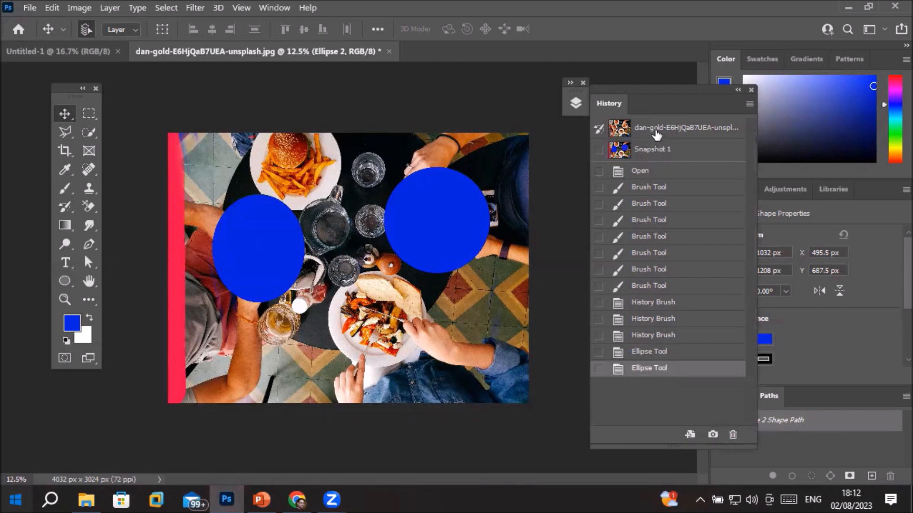
{"action": "left_click", "coordinate": [648, 352]}
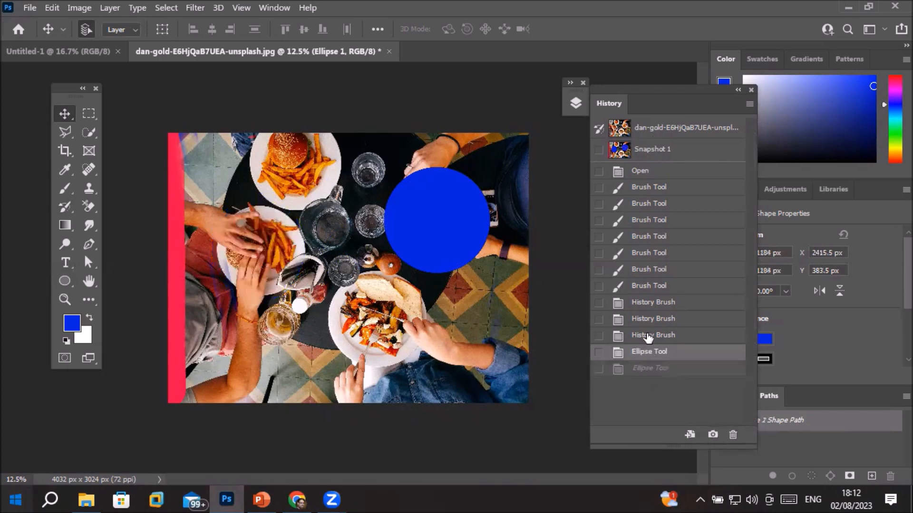
{"action": "left_click", "coordinate": [649, 336]}
{"action": "left_click", "coordinate": [652, 319]}
{"action": "left_click", "coordinate": [653, 302]}
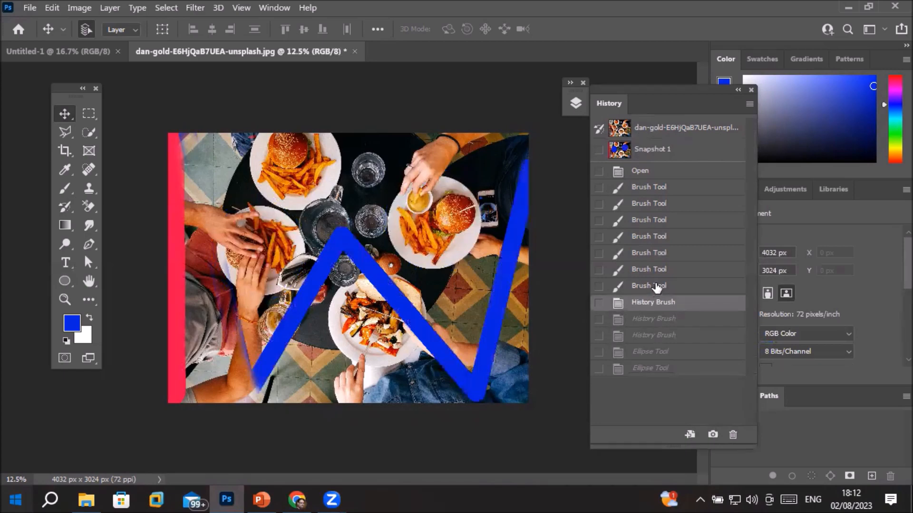
{"action": "left_click", "coordinate": [656, 286]}
{"action": "left_click", "coordinate": [659, 269]}
{"action": "left_click", "coordinate": [661, 253]}
{"action": "left_click", "coordinate": [663, 237]}
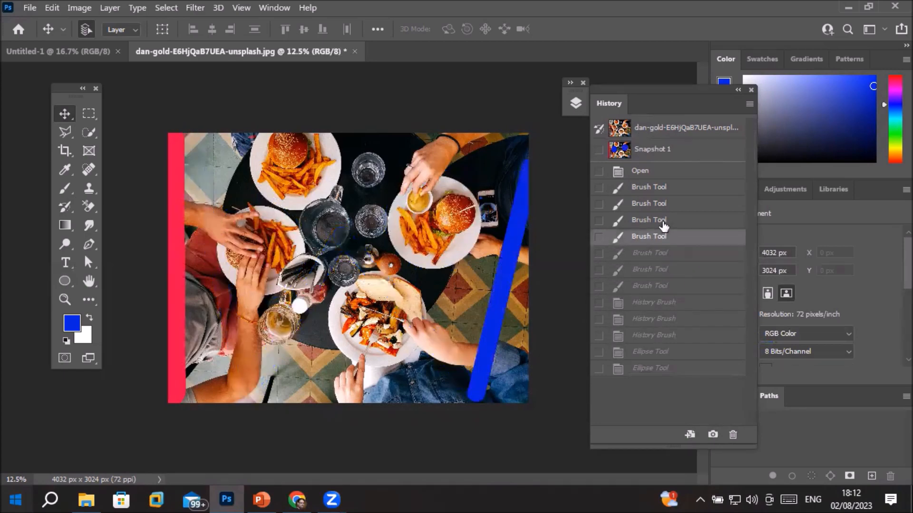
{"action": "left_click", "coordinate": [663, 222]}
{"action": "left_click", "coordinate": [666, 205]}
{"action": "left_click", "coordinate": [666, 188]}
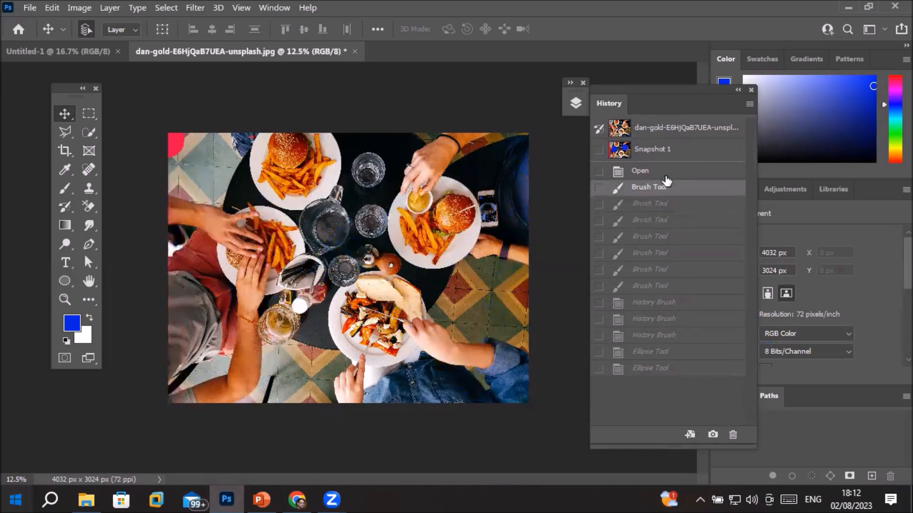
{"action": "left_click", "coordinate": [665, 173]}
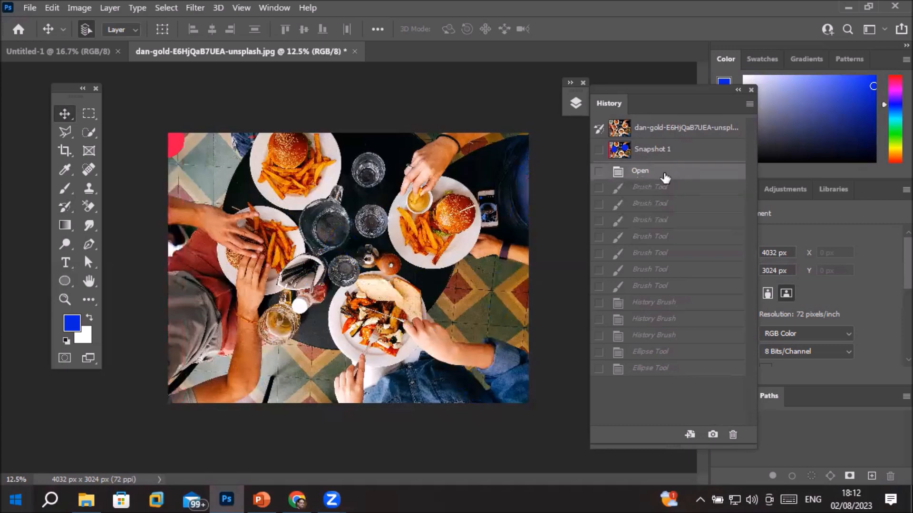
{"action": "left_click", "coordinate": [678, 130]}
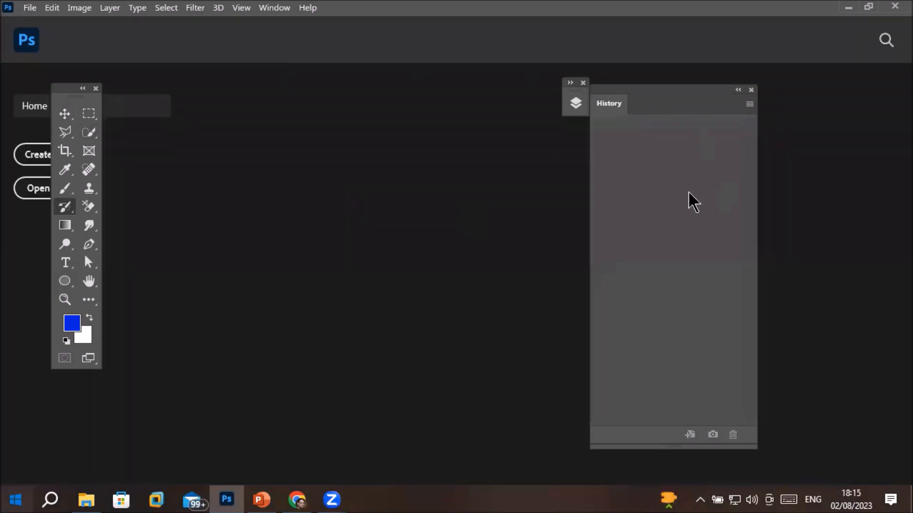
Move the History panel aside and open davey-gravy-F-KVm44DkCs-unsplash.jpg from the FastFood Images folder in File Explorer into Photoshop
{"action": "left_click_drag", "start_coordinate": [686, 87], "coordinate": [735, 102]}
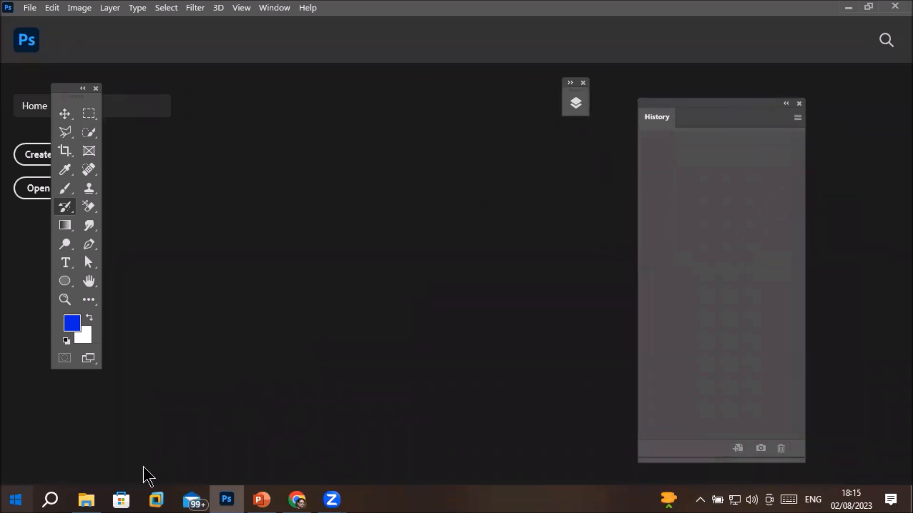
{"action": "left_click", "coordinate": [85, 499]}
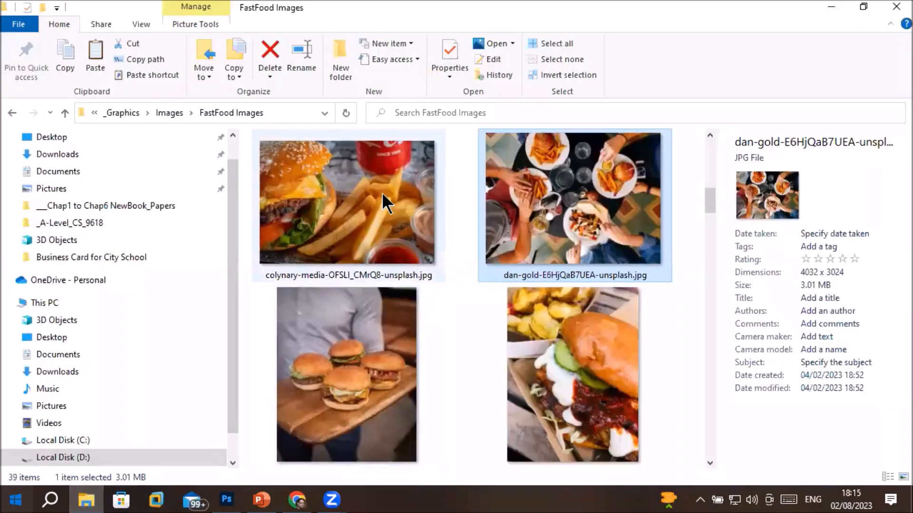
{"action": "left_click", "coordinate": [333, 356]}
{"action": "left_click_drag", "start_coordinate": [333, 355], "coordinate": [328, 168]}
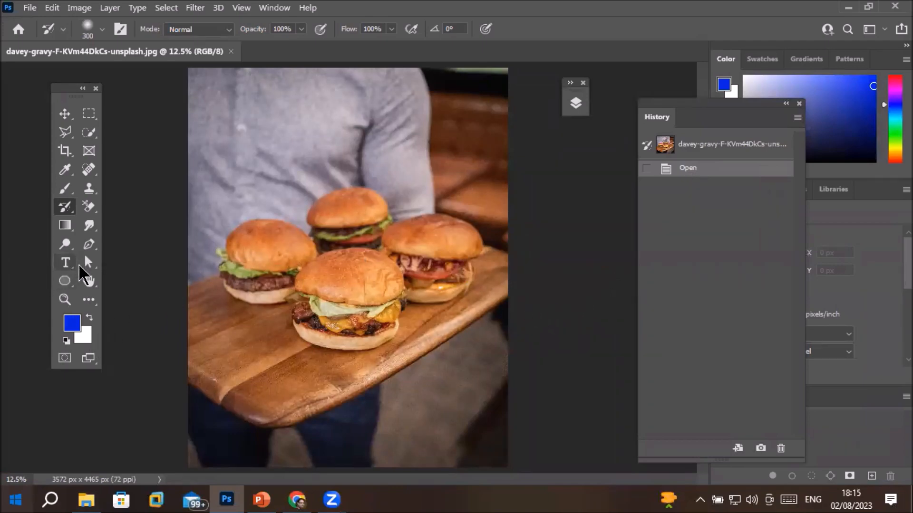
Paint two blue 200 px brush strokes, one curving along the board below the burgers and one across the photo above them
{"action": "left_click", "coordinate": [64, 189]}
{"action": "left_click_drag", "start_coordinate": [199, 278], "coordinate": [198, 288]}
{"action": "mouse_move", "coordinate": [191, 322]}
{"action": "left_mouse_down"}
{"action": "mouse_move", "coordinate": [215, 370]}
{"action": "mouse_move", "coordinate": [421, 402]}
{"action": "mouse_move", "coordinate": [497, 380]}
{"action": "left_mouse_up"}
{"action": "mouse_move", "coordinate": [503, 159]}
{"action": "left_mouse_down"}
{"action": "mouse_move", "coordinate": [487, 183]}
{"action": "mouse_move", "coordinate": [348, 166]}
{"action": "mouse_move", "coordinate": [159, 186]}
{"action": "left_mouse_up"}
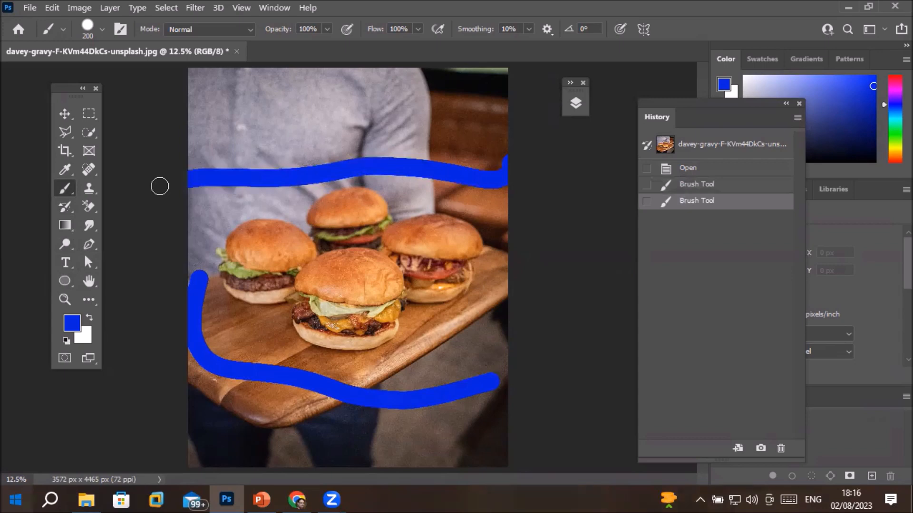
Paint over the upper blue stroke with the 300 px History Brush at 100% opacity to restore the photo there
{"action": "left_click", "coordinate": [63, 207]}
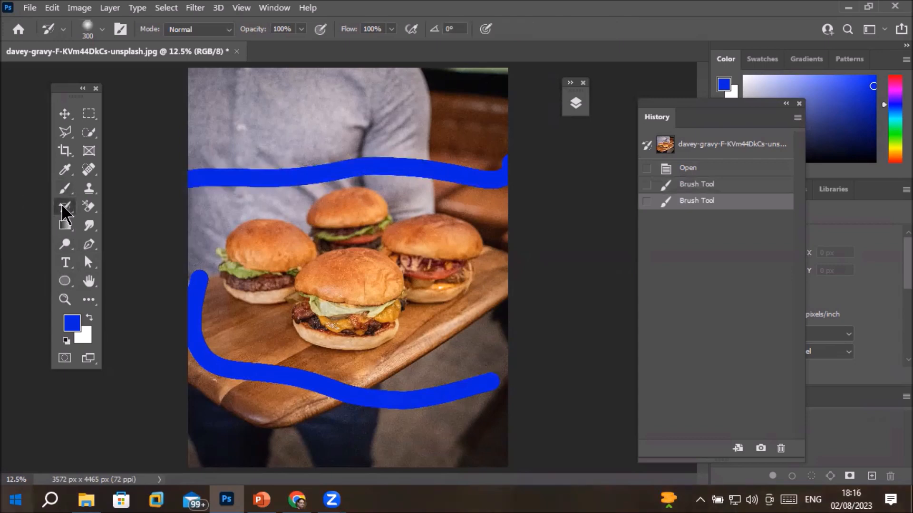
{"action": "mouse_move", "coordinate": [193, 177]}
{"action": "left_mouse_down"}
{"action": "mouse_move", "coordinate": [494, 152]}
{"action": "mouse_move", "coordinate": [501, 171]}
{"action": "mouse_move", "coordinate": [499, 185]}
{"action": "mouse_move", "coordinate": [389, 183]}
{"action": "mouse_move", "coordinate": [282, 197]}
{"action": "mouse_move", "coordinate": [202, 197]}
{"action": "mouse_move", "coordinate": [201, 182]}
{"action": "mouse_move", "coordinate": [411, 172]}
{"action": "left_mouse_up"}
{"action": "mouse_move", "coordinate": [520, 170]}
{"action": "left_mouse_down"}
{"action": "mouse_move", "coordinate": [352, 162]}
{"action": "mouse_move", "coordinate": [407, 149]}
{"action": "mouse_move", "coordinate": [298, 170]}
{"action": "mouse_move", "coordinate": [187, 175]}
{"action": "mouse_move", "coordinate": [251, 169]}
{"action": "left_mouse_up"}
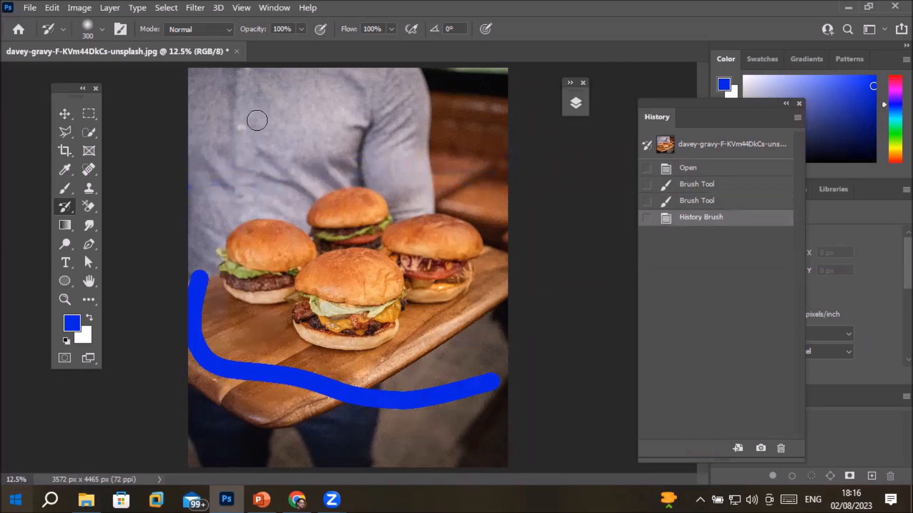
Set the History Brush opacity to 37% and partially restore the photo under the lower blue stroke with repeated passes
{"action": "left_click", "coordinate": [302, 29]}
{"action": "left_click_drag", "start_coordinate": [301, 46], "coordinate": [259, 46]}
{"action": "mouse_move", "coordinate": [196, 273]}
{"action": "left_mouse_down"}
{"action": "mouse_move", "coordinate": [211, 347]}
{"action": "mouse_move", "coordinate": [262, 364]}
{"action": "mouse_move", "coordinate": [442, 393]}
{"action": "left_mouse_up"}
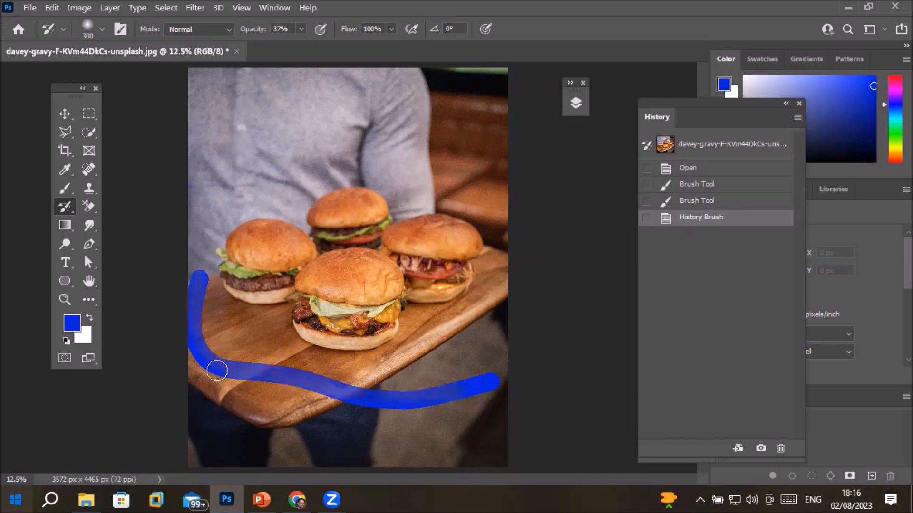
{"action": "left_click_drag", "start_coordinate": [196, 290], "coordinate": [220, 362]}
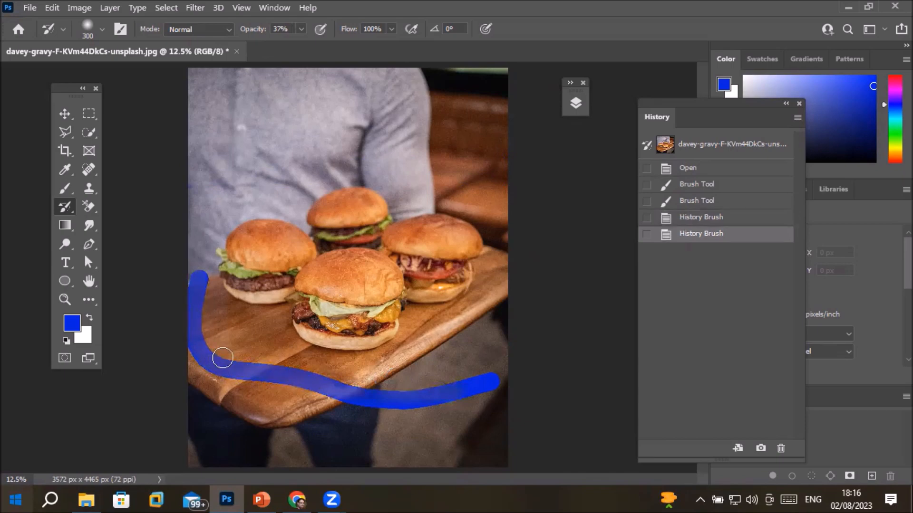
{"action": "scroll", "coordinate": [222, 371], "scroll_direction": "up", "scroll_amount": 5}
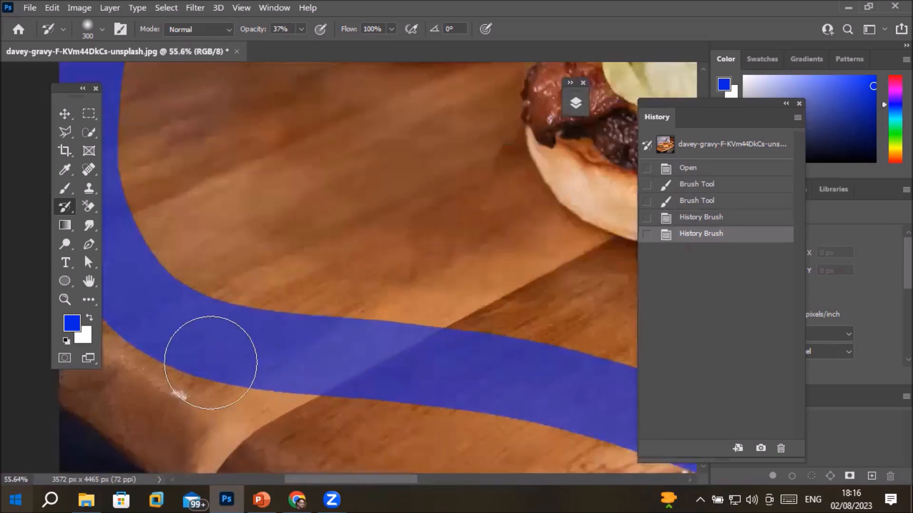
{"action": "mouse_move", "coordinate": [152, 322]}
{"action": "left_mouse_down"}
{"action": "mouse_move", "coordinate": [236, 345]}
{"action": "mouse_move", "coordinate": [485, 365]}
{"action": "mouse_move", "coordinate": [163, 328]}
{"action": "mouse_move", "coordinate": [434, 367]}
{"action": "left_mouse_up"}
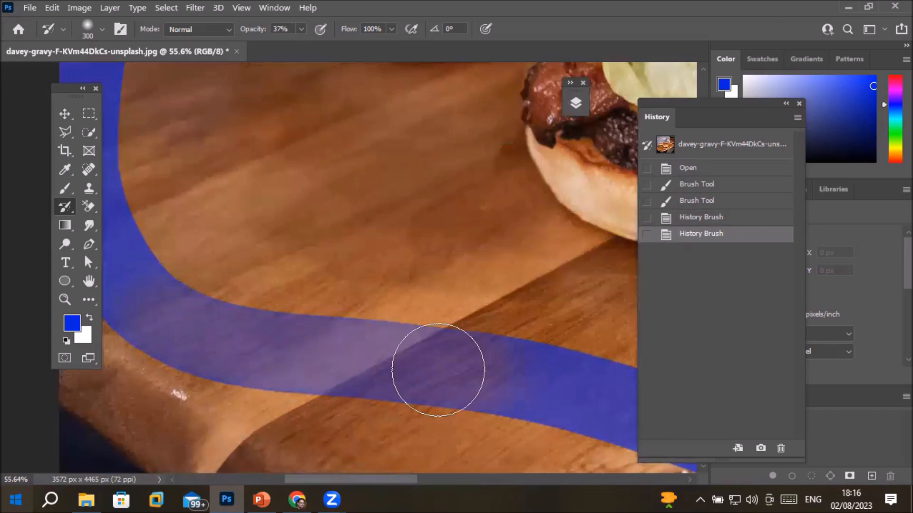
{"action": "mouse_move", "coordinate": [504, 358]}
{"action": "left_mouse_down"}
{"action": "mouse_move", "coordinate": [271, 359]}
{"action": "mouse_move", "coordinate": [188, 347]}
{"action": "mouse_move", "coordinate": [312, 370]}
{"action": "mouse_move", "coordinate": [515, 376]}
{"action": "mouse_move", "coordinate": [490, 352]}
{"action": "left_mouse_up"}
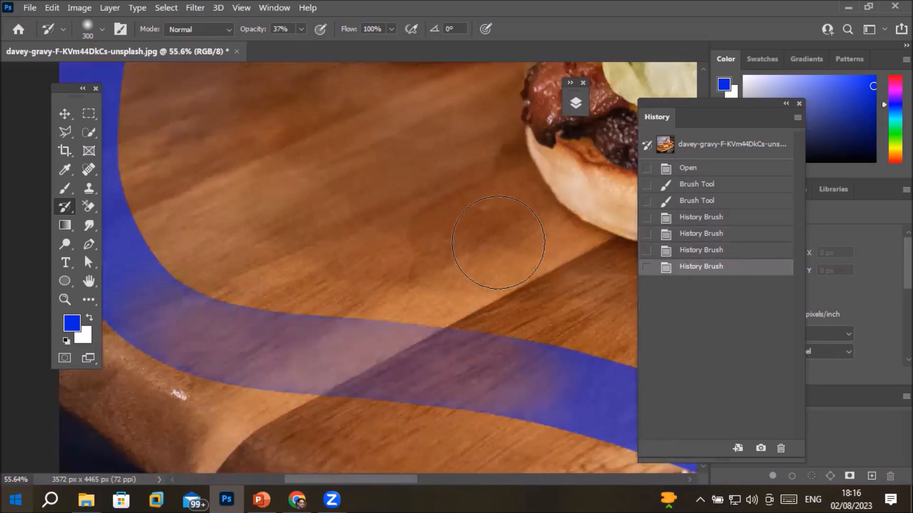
Set the History Brush opacity to 100% and fully restore two sections of the lower stroke, on the board and toward its far end
{"action": "left_click", "coordinate": [302, 29]}
{"action": "left_click_drag", "start_coordinate": [302, 46], "coordinate": [371, 58]}
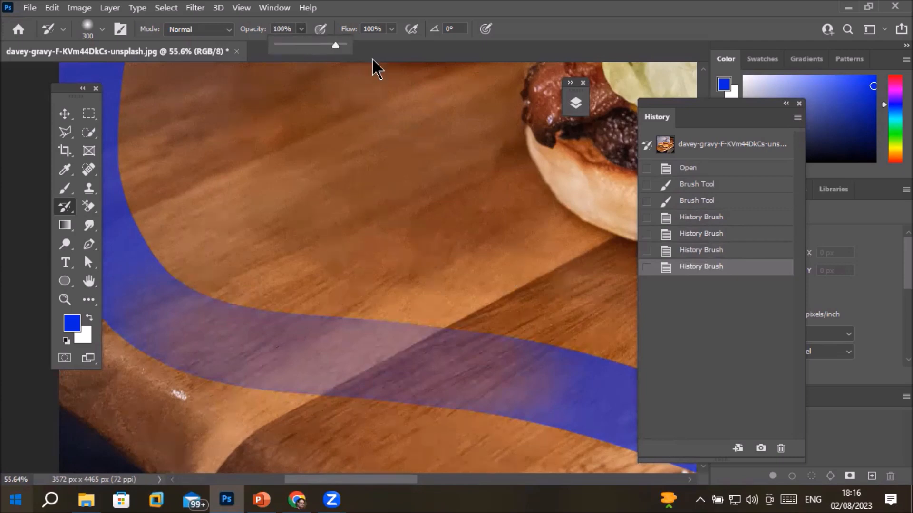
{"action": "mouse_move", "coordinate": [330, 306]}
{"action": "left_mouse_down"}
{"action": "mouse_move", "coordinate": [204, 342]}
{"action": "mouse_move", "coordinate": [349, 375]}
{"action": "mouse_move", "coordinate": [520, 356]}
{"action": "mouse_move", "coordinate": [275, 367]}
{"action": "mouse_move", "coordinate": [295, 351]}
{"action": "left_mouse_up"}
{"action": "scroll", "coordinate": [361, 307], "scroll_direction": "down", "scroll_amount": 3}
{"action": "scroll", "coordinate": [362, 307], "scroll_direction": "down", "scroll_amount": 5}
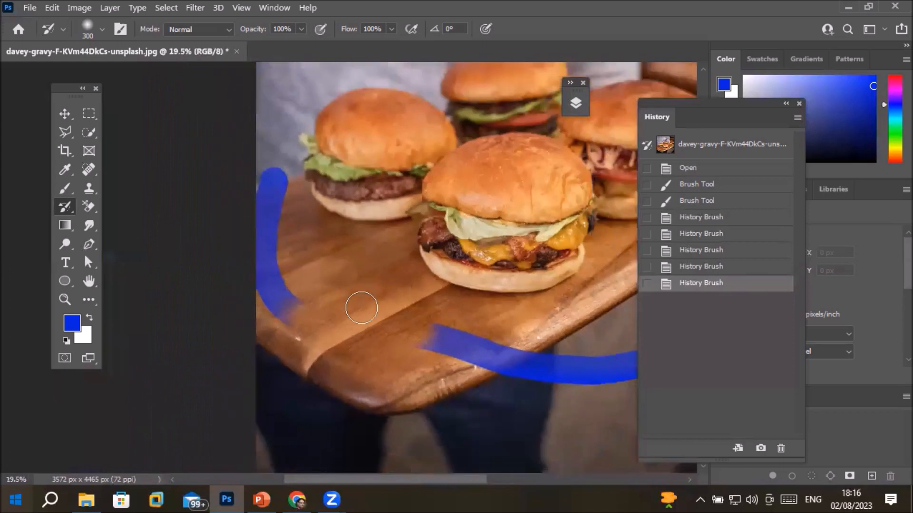
{"action": "scroll", "coordinate": [600, 353], "scroll_direction": "up", "scroll_amount": 5}
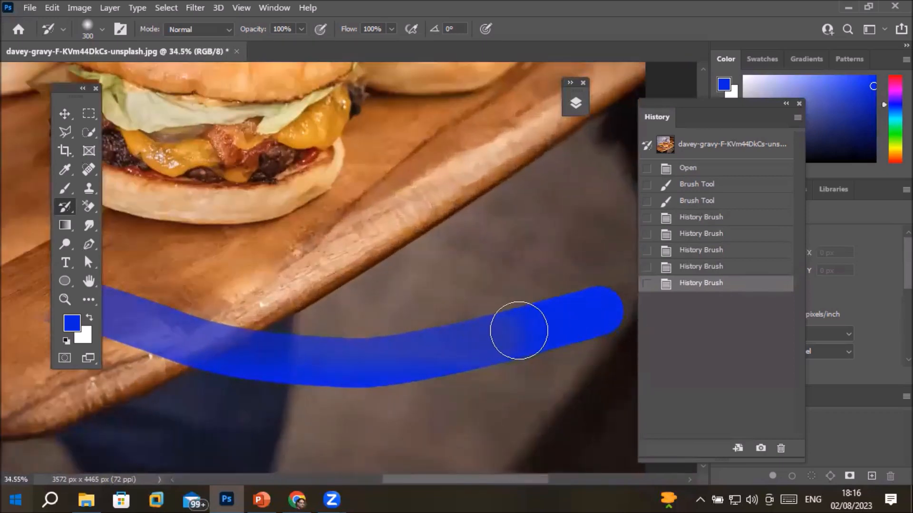
{"action": "mouse_move", "coordinate": [519, 331]}
{"action": "left_mouse_down"}
{"action": "mouse_move", "coordinate": [307, 359]}
{"action": "mouse_move", "coordinate": [506, 333]}
{"action": "mouse_move", "coordinate": [343, 354]}
{"action": "mouse_move", "coordinate": [485, 343]}
{"action": "mouse_move", "coordinate": [315, 373]}
{"action": "left_mouse_up"}
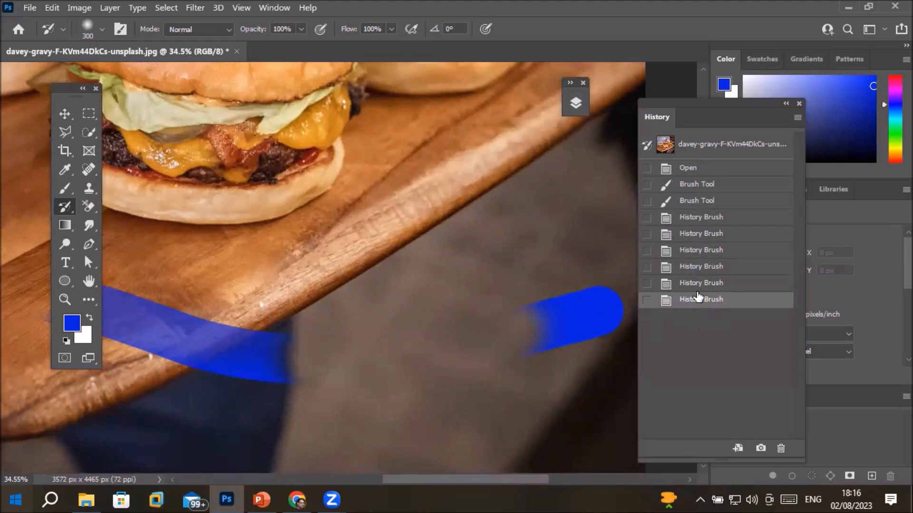
Add the text "BURGER" in blue 36 pt Bing Bam Boum on the board below the front burger
{"action": "left_click", "coordinate": [65, 263]}
{"action": "left_click", "coordinate": [295, 260]}
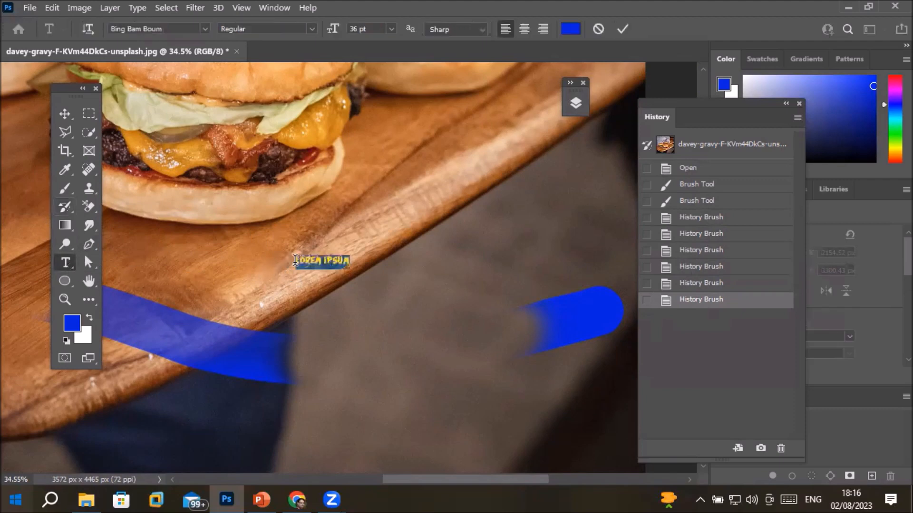
{"action": "type", "text": "BURGER"}
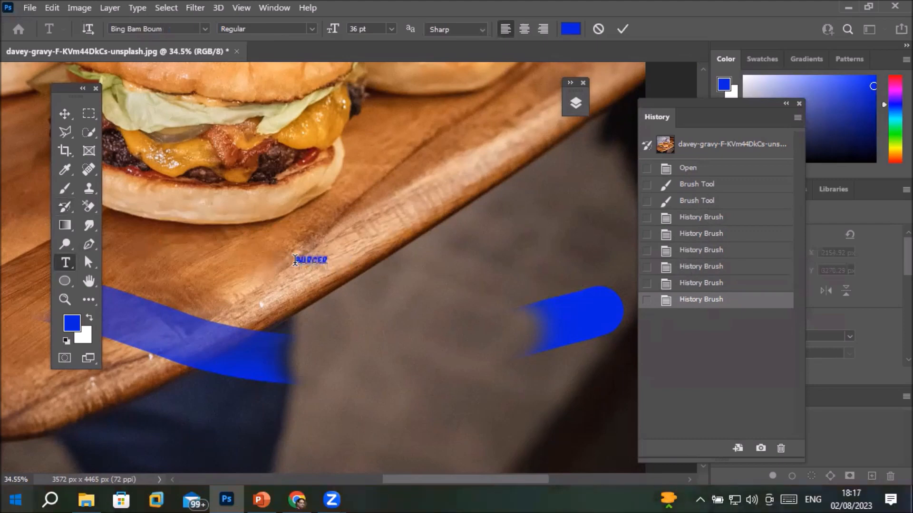
{"action": "left_click", "coordinate": [65, 114]}
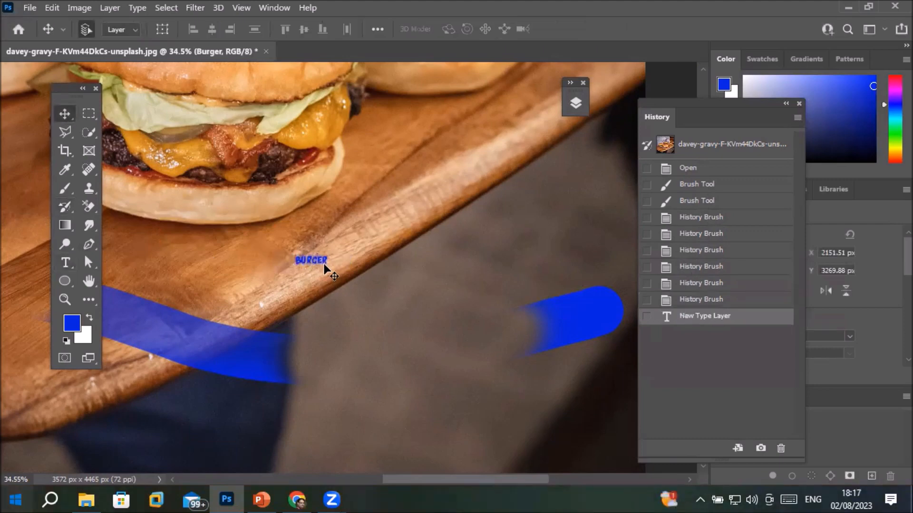
Enlarge the BURGER text proportionally to about 791% with Free Transform
{"action": "key", "text": "ctrl+t"}
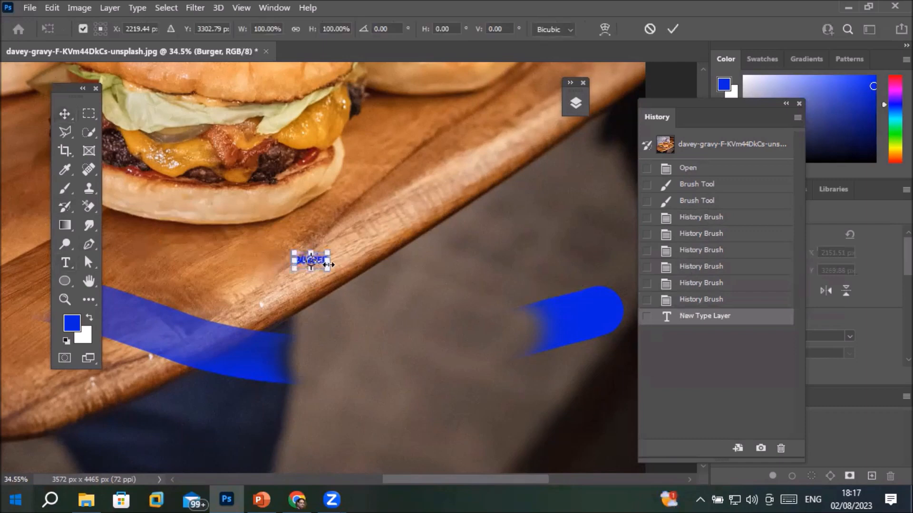
{"action": "left_click_drag", "start_coordinate": [329, 269], "coordinate": [446, 326]}
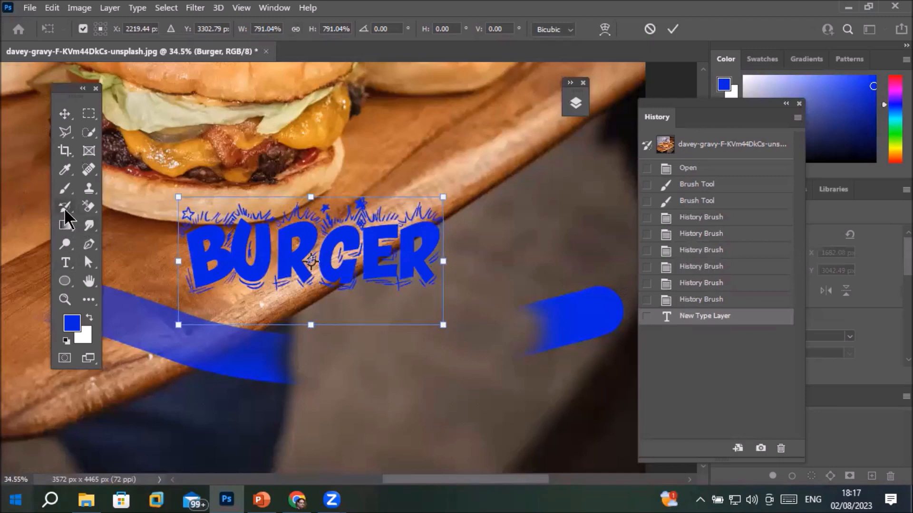
{"action": "left_click", "coordinate": [672, 29]}
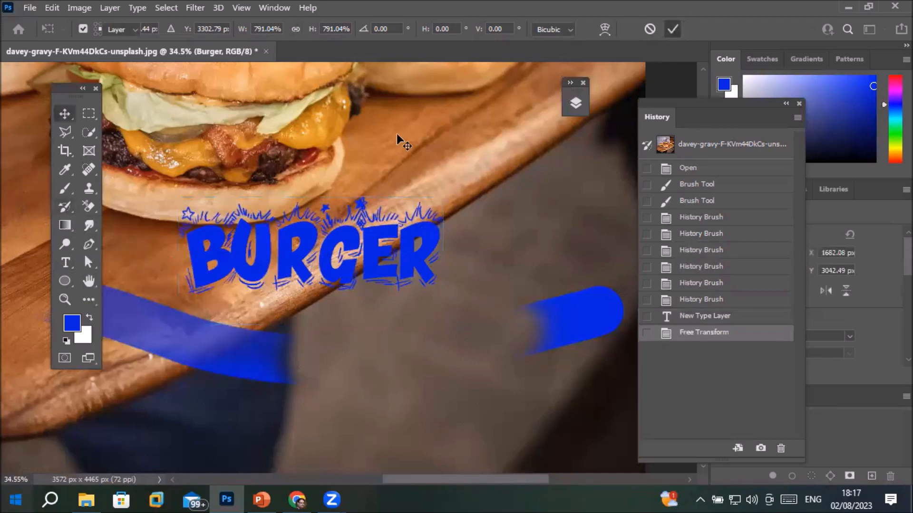
Rasterize the text layer and erase its GER and B letters plus part of the lower blue stroke with the History Brush
{"action": "left_click", "coordinate": [65, 207]}
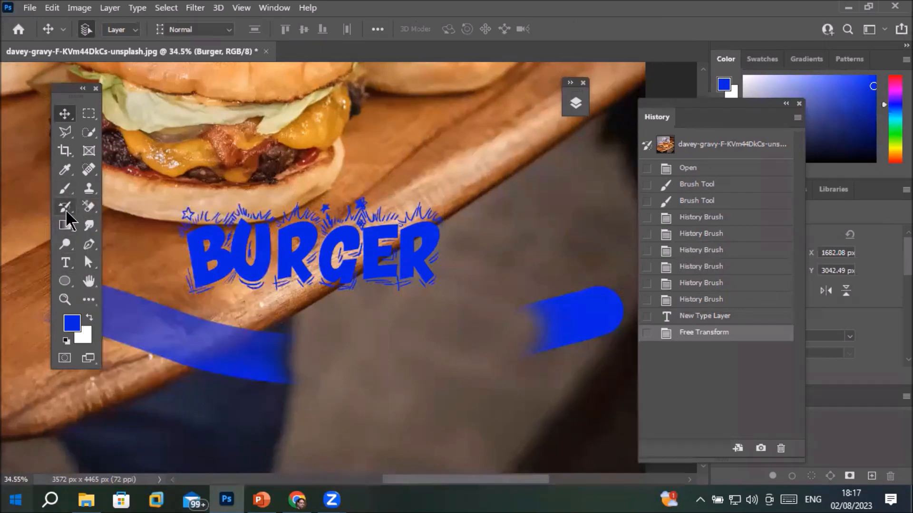
{"action": "left_click", "coordinate": [420, 235]}
{"action": "left_click", "coordinate": [433, 202]}
{"action": "mouse_move", "coordinate": [458, 214]}
{"action": "left_mouse_down"}
{"action": "mouse_move", "coordinate": [403, 286]}
{"action": "mouse_move", "coordinate": [394, 203]}
{"action": "mouse_move", "coordinate": [358, 273]}
{"action": "mouse_move", "coordinate": [407, 209]}
{"action": "mouse_move", "coordinate": [389, 197]}
{"action": "mouse_move", "coordinate": [438, 272]}
{"action": "left_mouse_up"}
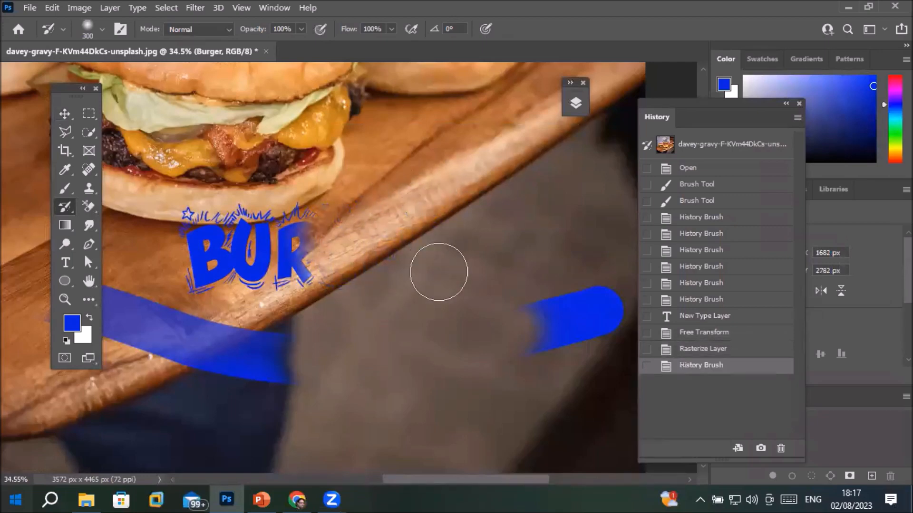
{"action": "mouse_move", "coordinate": [188, 211]}
{"action": "left_mouse_down"}
{"action": "mouse_move", "coordinate": [228, 332]}
{"action": "mouse_move", "coordinate": [301, 391]}
{"action": "mouse_move", "coordinate": [273, 389]}
{"action": "left_mouse_up"}
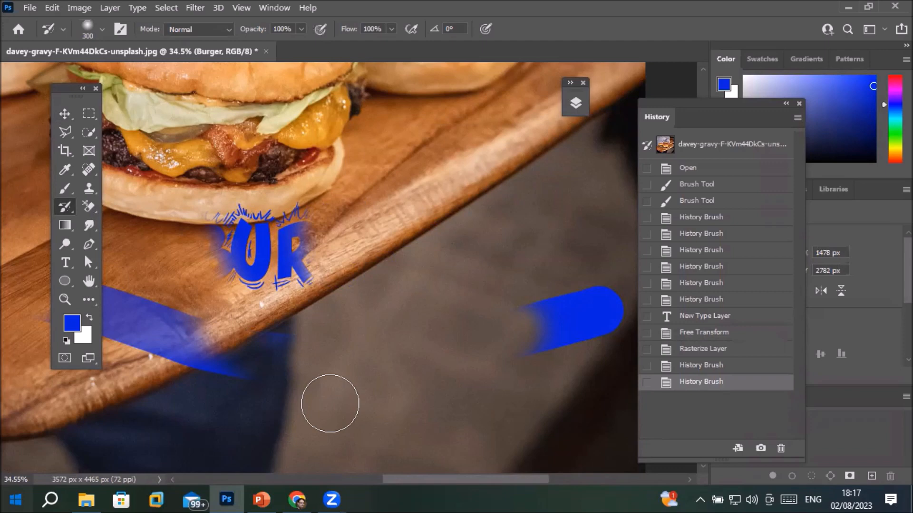
Restore the photo over the remaining text and all leftover blue strokes with the 300 px History Brush
{"action": "scroll", "coordinate": [218, 316], "scroll_direction": "down", "scroll_amount": 5}
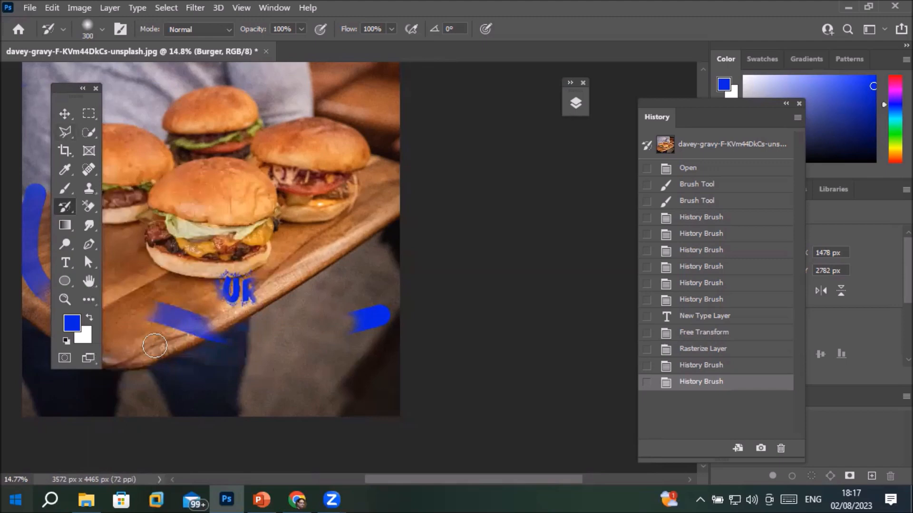
{"action": "mouse_move", "coordinate": [326, 359]}
{"action": "left_mouse_down"}
{"action": "mouse_move", "coordinate": [373, 357]}
{"action": "mouse_move", "coordinate": [386, 298]}
{"action": "mouse_move", "coordinate": [349, 340]}
{"action": "mouse_move", "coordinate": [386, 291]}
{"action": "mouse_move", "coordinate": [279, 331]}
{"action": "mouse_move", "coordinate": [215, 271]}
{"action": "mouse_move", "coordinate": [192, 290]}
{"action": "mouse_move", "coordinate": [146, 273]}
{"action": "mouse_move", "coordinate": [233, 323]}
{"action": "mouse_move", "coordinate": [212, 270]}
{"action": "mouse_move", "coordinate": [251, 308]}
{"action": "mouse_move", "coordinate": [440, 311]}
{"action": "left_mouse_up"}
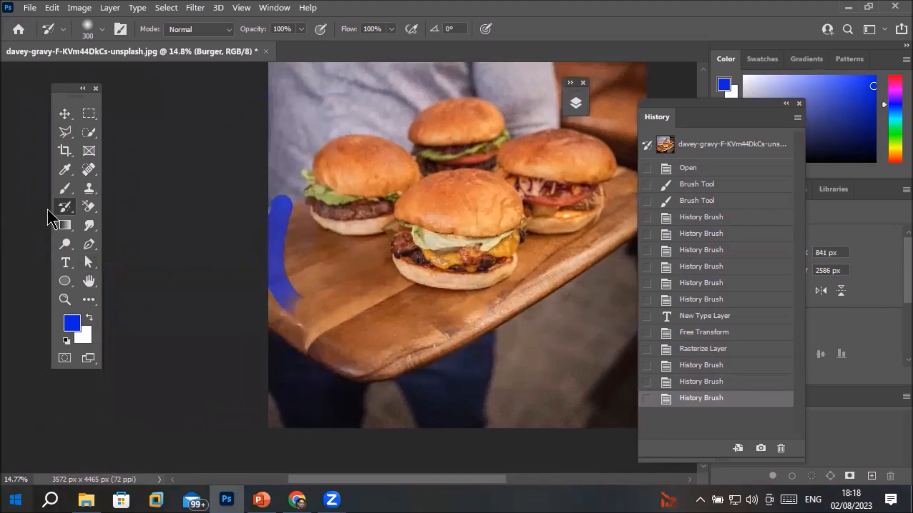
{"action": "mouse_move", "coordinate": [275, 202]}
{"action": "left_mouse_down"}
{"action": "mouse_move", "coordinate": [287, 224]}
{"action": "mouse_move", "coordinate": [281, 204]}
{"action": "mouse_move", "coordinate": [265, 224]}
{"action": "mouse_move", "coordinate": [303, 296]}
{"action": "left_mouse_up"}
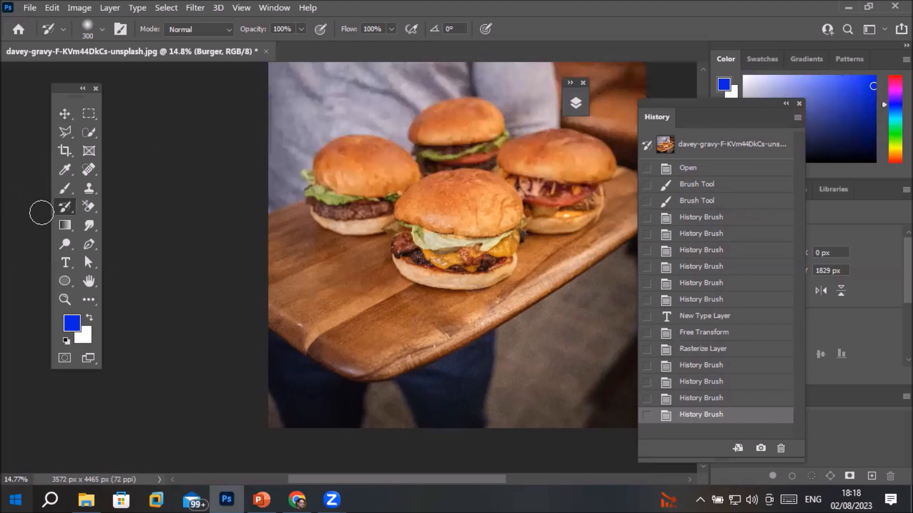
Switch to the Art History Brush and enlarge its brush to 400 px
{"action": "right_click", "coordinate": [65, 209]}
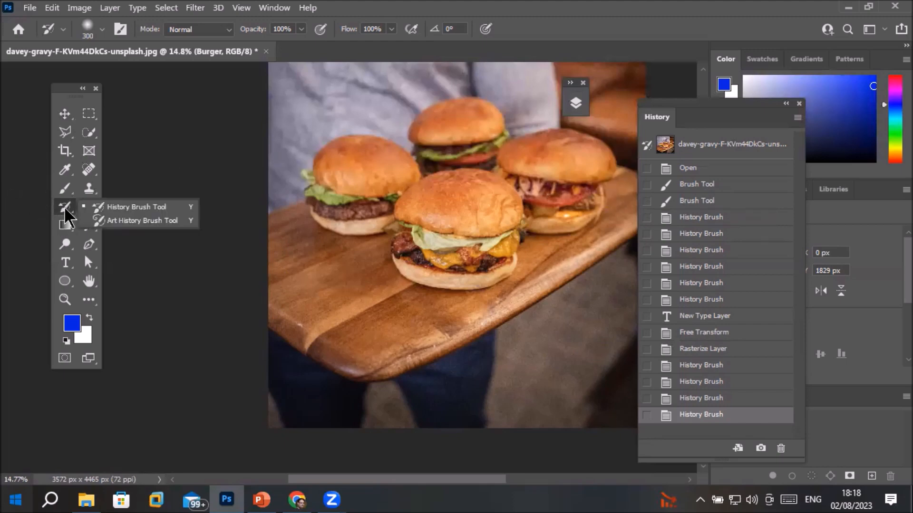
{"action": "left_click", "coordinate": [137, 223]}
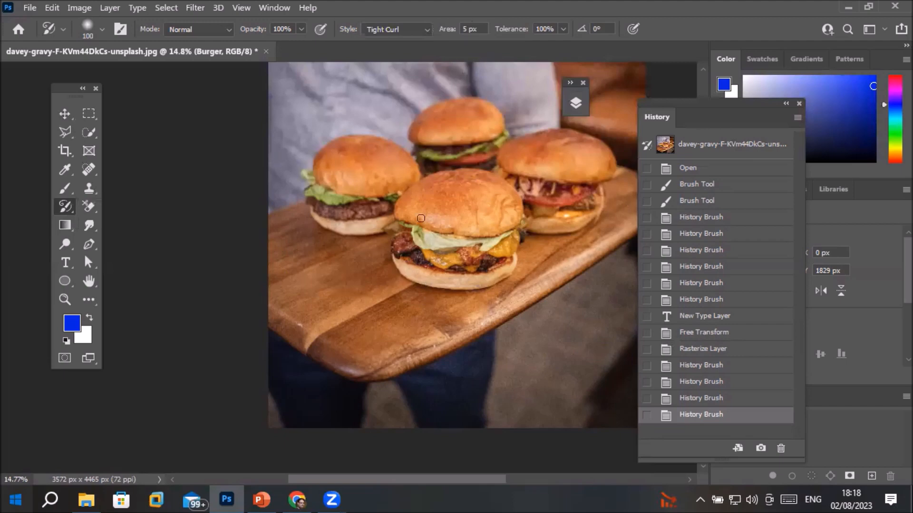
{"action": "scroll", "coordinate": [479, 223], "scroll_direction": "down", "scroll_amount": 1}
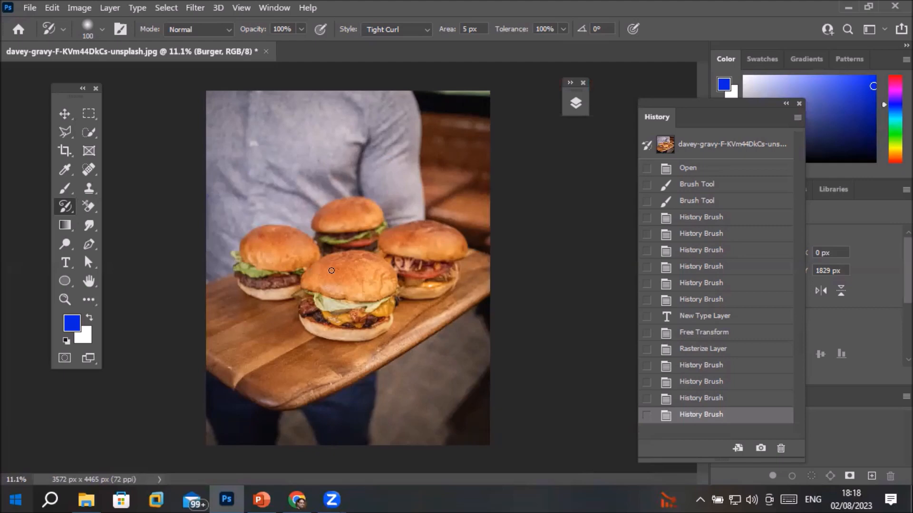
{"action": "key", "text": "bracketright"}
{"action": "key", "text": "bracketright"}
{"action": "key", "text": "bracketright"}
{"action": "key", "text": "bracketright"}
{"action": "key", "text": "bracketright"}
{"action": "key", "text": "bracketright"}
{"action": "key", "text": "bracketright"}
Try a Tight Curl Art History Brush stroke over the burgers and undo it
{"action": "mouse_move", "coordinate": [343, 306]}
{"action": "left_mouse_down"}
{"action": "mouse_move", "coordinate": [333, 290]}
{"action": "mouse_move", "coordinate": [369, 287]}
{"action": "left_mouse_up"}
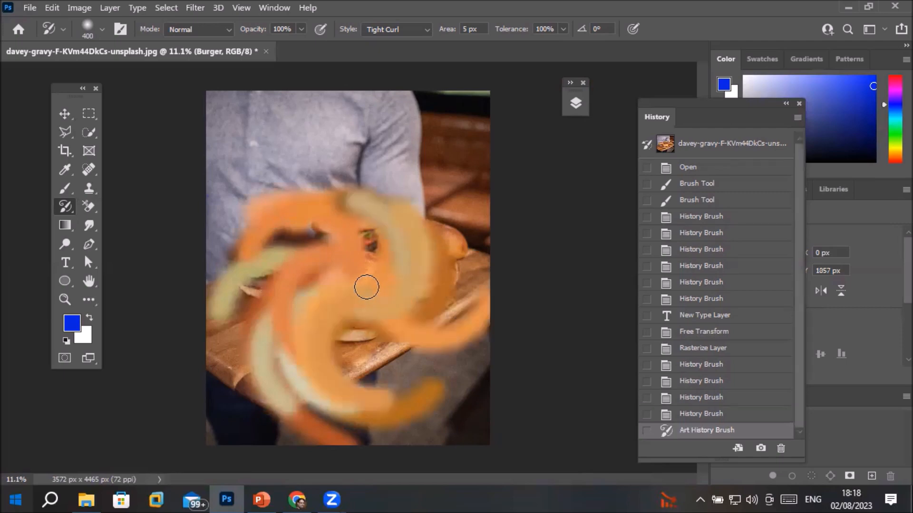
{"action": "left_click", "coordinate": [413, 31]}
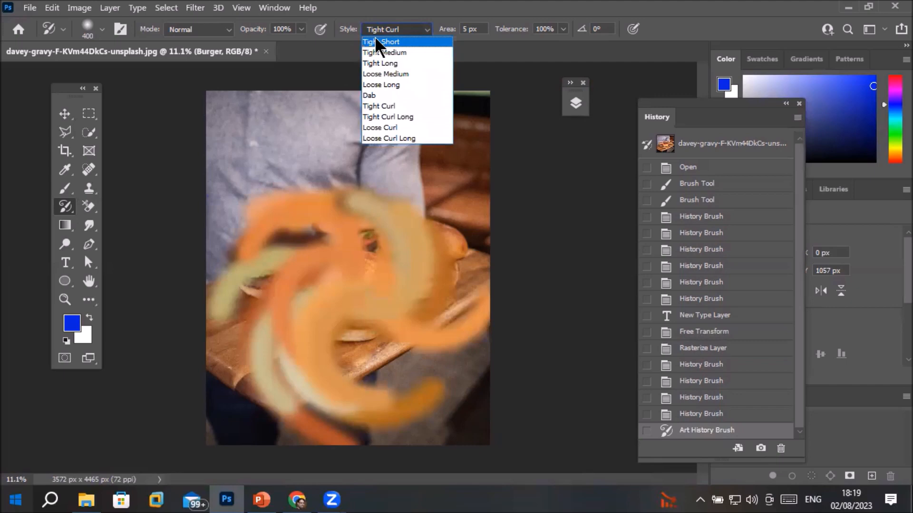
{"action": "left_click", "coordinate": [406, 32]}
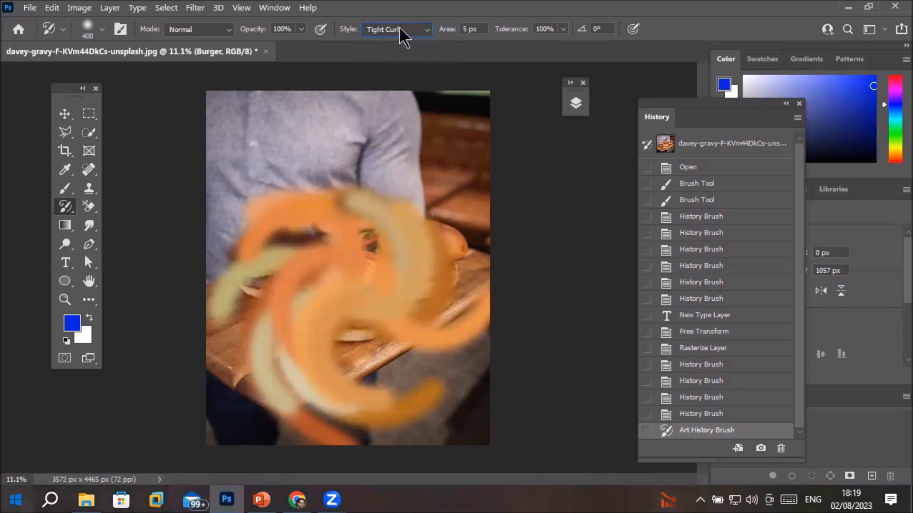
{"action": "key", "text": "ctrl+z"}
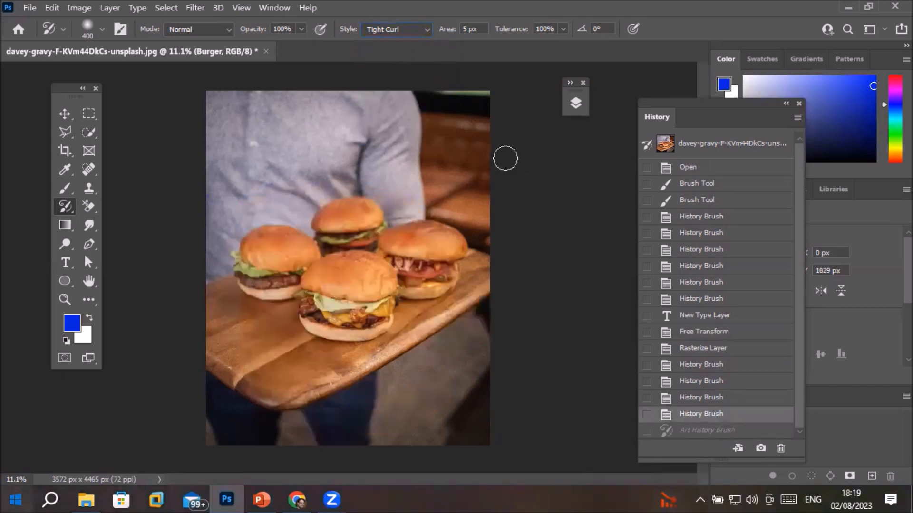
Set the Art History Brush style to Tight Short and paint a short stroke over the burgers
{"action": "scroll", "coordinate": [401, 240], "scroll_direction": "down", "scroll_amount": 1}
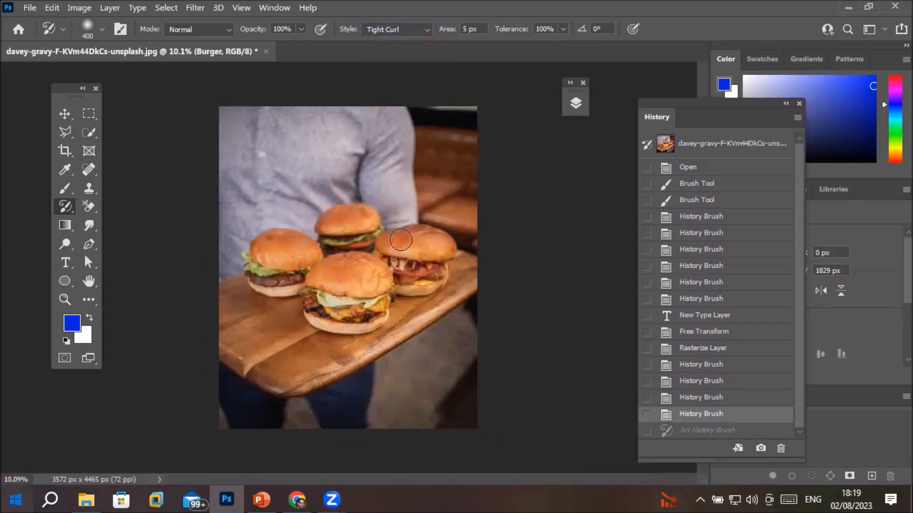
{"action": "scroll", "coordinate": [401, 240], "scroll_direction": "down", "scroll_amount": 1}
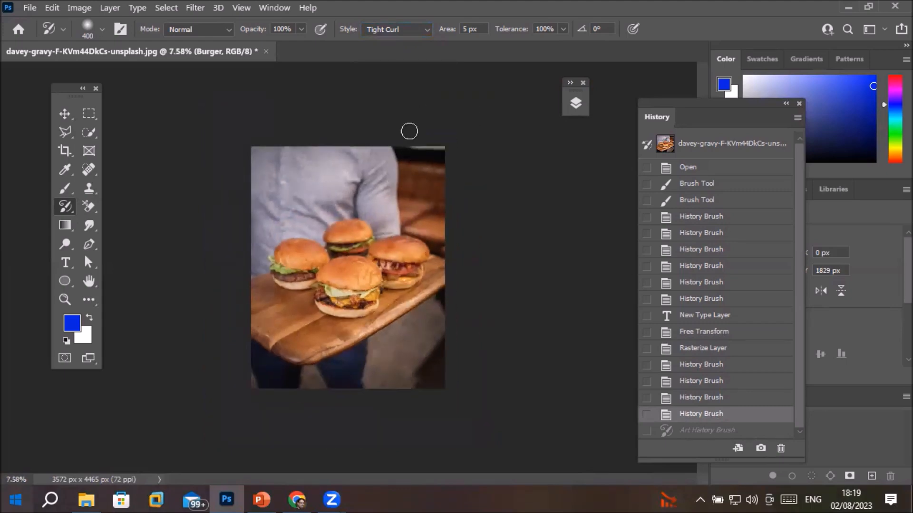
{"action": "left_click", "coordinate": [426, 31]}
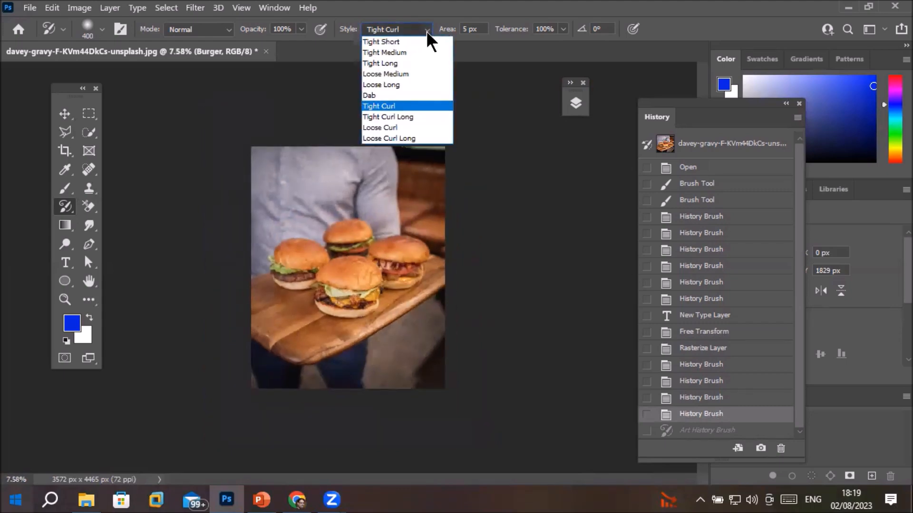
{"action": "left_click", "coordinate": [389, 41]}
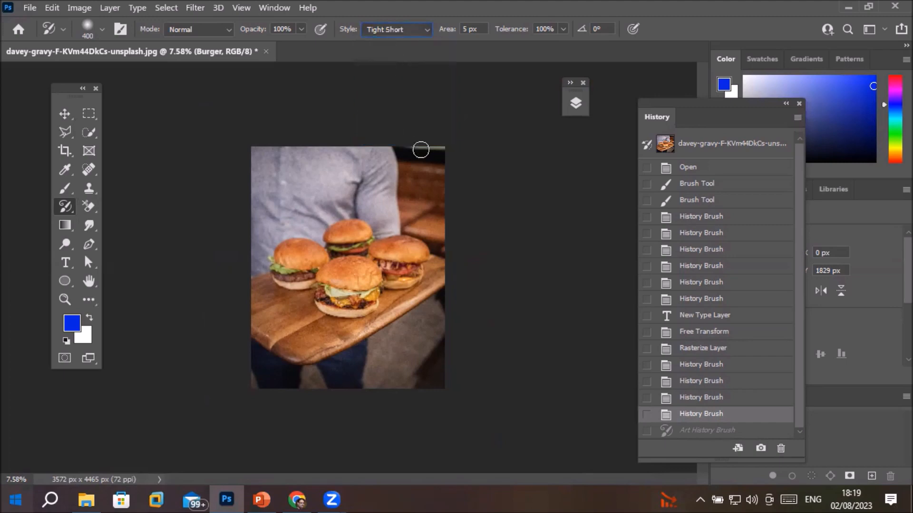
{"action": "mouse_move", "coordinate": [408, 251]}
{"action": "left_mouse_down"}
{"action": "mouse_move", "coordinate": [347, 287]}
{"action": "mouse_move", "coordinate": [302, 277]}
{"action": "mouse_move", "coordinate": [343, 248]}
{"action": "mouse_move", "coordinate": [381, 274]}
{"action": "mouse_move", "coordinate": [400, 262]}
{"action": "mouse_move", "coordinate": [380, 278]}
{"action": "left_mouse_up"}
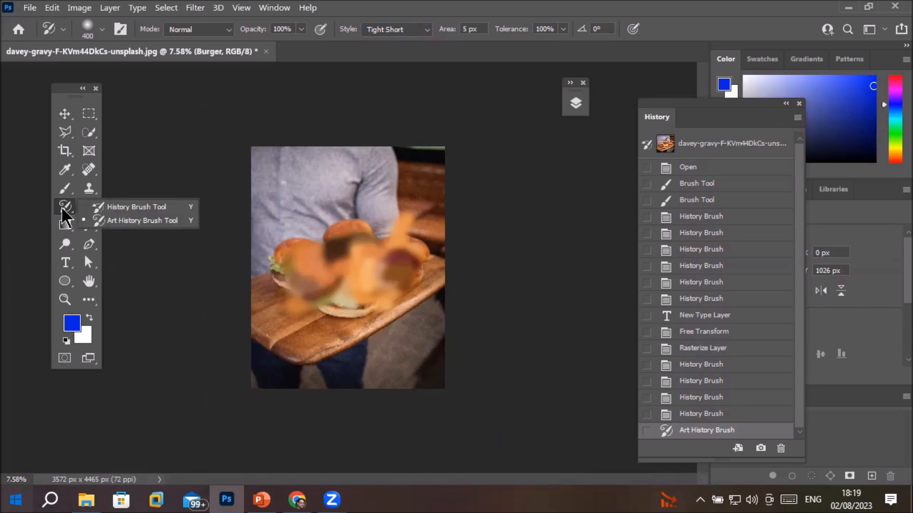
Restore the outer two burgers with the 300 px History Brush, leaving the painted effect on the middle ones
{"action": "left_click", "coordinate": [118, 207]}
{"action": "mouse_move", "coordinate": [297, 248]}
{"action": "left_mouse_down"}
{"action": "mouse_move", "coordinate": [282, 287]}
{"action": "mouse_move", "coordinate": [307, 245]}
{"action": "mouse_move", "coordinate": [304, 314]}
{"action": "mouse_move", "coordinate": [306, 259]}
{"action": "mouse_move", "coordinate": [287, 260]}
{"action": "mouse_move", "coordinate": [277, 281]}
{"action": "mouse_move", "coordinate": [266, 277]}
{"action": "mouse_move", "coordinate": [275, 295]}
{"action": "mouse_move", "coordinate": [281, 269]}
{"action": "left_mouse_up"}
{"action": "scroll", "coordinate": [364, 259], "scroll_direction": "up", "scroll_amount": 3}
{"action": "mouse_move", "coordinate": [419, 240]}
{"action": "left_mouse_down"}
{"action": "mouse_move", "coordinate": [445, 213]}
{"action": "mouse_move", "coordinate": [435, 241]}
{"action": "mouse_move", "coordinate": [456, 293]}
{"action": "mouse_move", "coordinate": [446, 250]}
{"action": "mouse_move", "coordinate": [468, 260]}
{"action": "mouse_move", "coordinate": [445, 277]}
{"action": "mouse_move", "coordinate": [429, 227]}
{"action": "mouse_move", "coordinate": [422, 239]}
{"action": "mouse_move", "coordinate": [440, 188]}
{"action": "mouse_move", "coordinate": [458, 172]}
{"action": "mouse_move", "coordinate": [449, 230]}
{"action": "mouse_move", "coordinate": [432, 258]}
{"action": "mouse_move", "coordinate": [436, 298]}
{"action": "mouse_move", "coordinate": [398, 220]}
{"action": "mouse_move", "coordinate": [437, 270]}
{"action": "mouse_move", "coordinate": [470, 275]}
{"action": "left_mouse_up"}
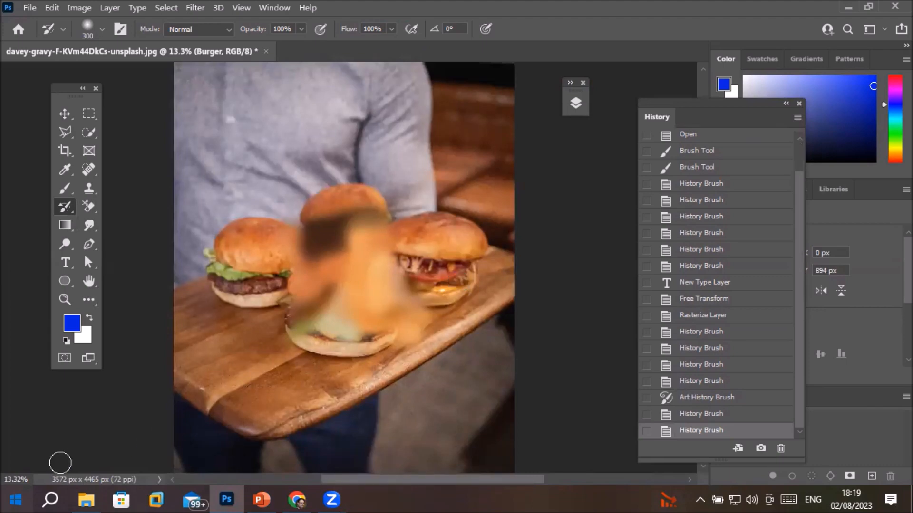
Switch to File Explorer, open the Models folder inside Images and browse its photos
{"action": "left_click", "coordinate": [86, 500]}
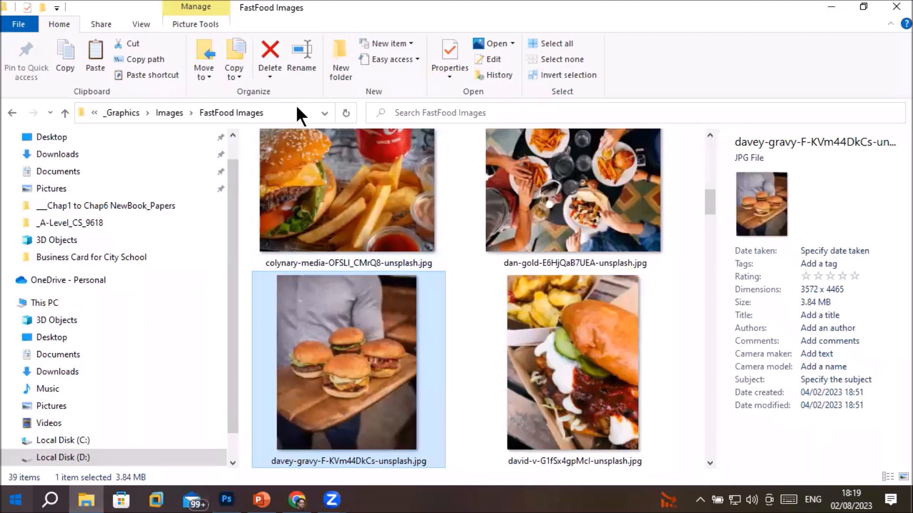
{"action": "left_click", "coordinate": [173, 112]}
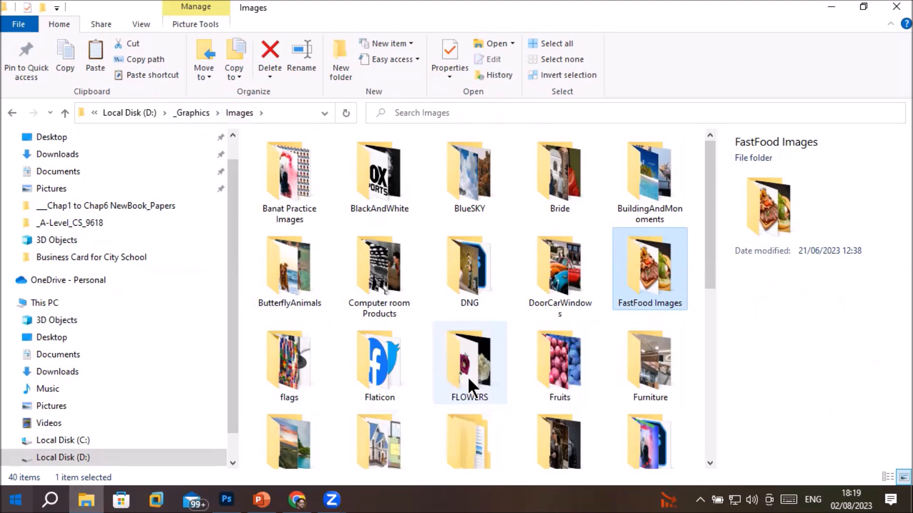
{"action": "scroll", "coordinate": [467, 376], "scroll_direction": "down", "scroll_amount": 10}
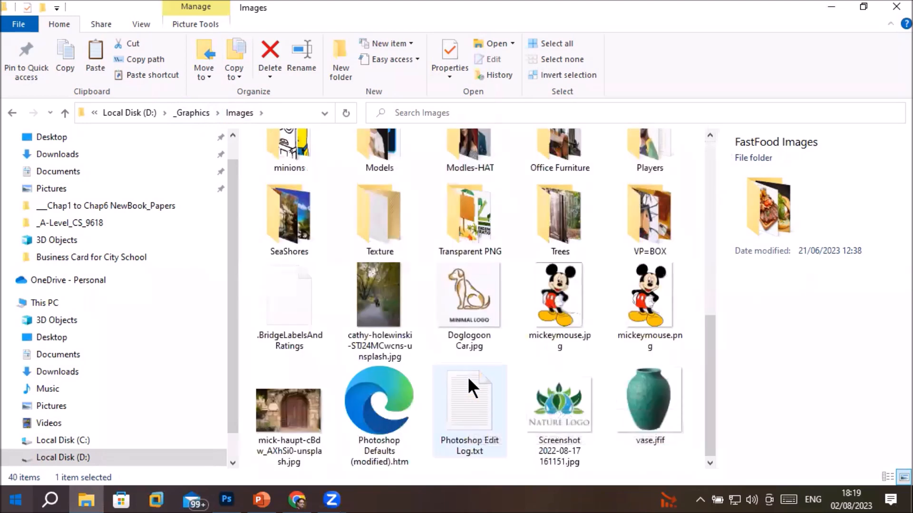
{"action": "left_click", "coordinate": [383, 140]}
{"action": "double_click", "coordinate": [383, 144]}
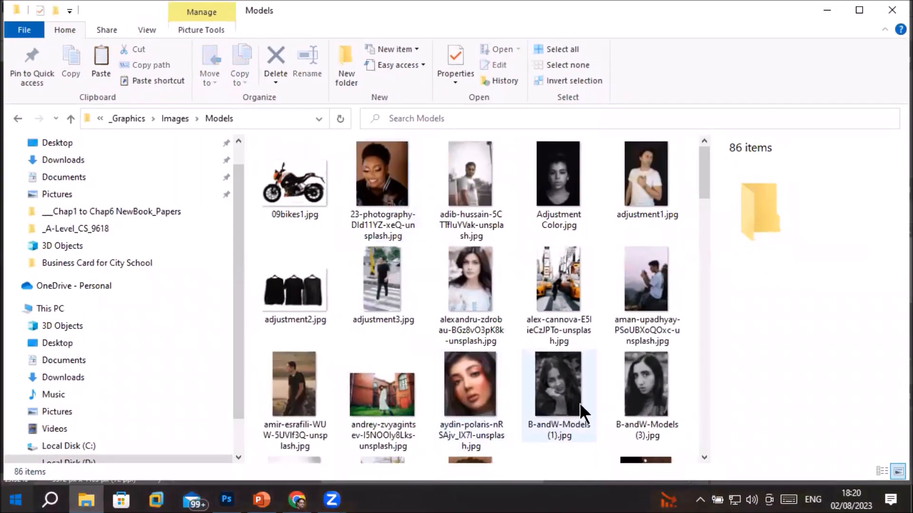
{"action": "scroll", "coordinate": [570, 361], "scroll_direction": "down", "scroll_amount": 3}
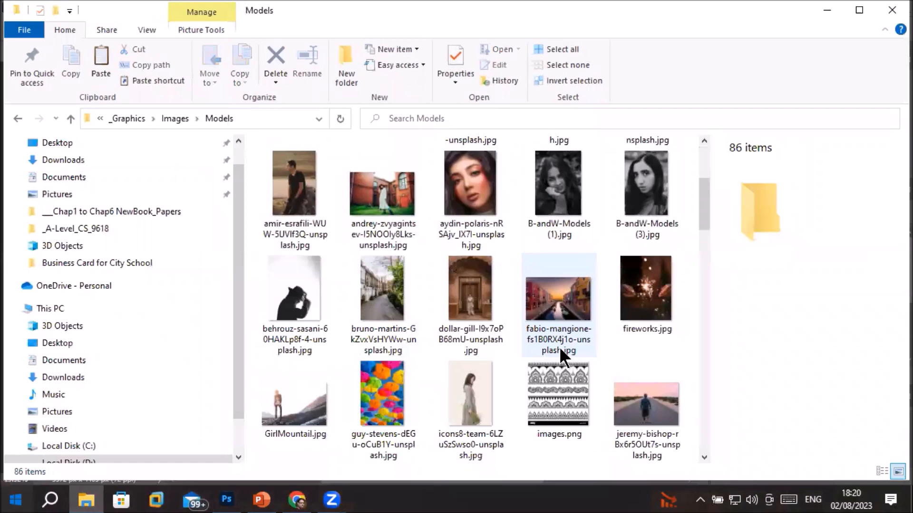
Find Model- (5).jpg in the Models folder and open it as a new document in Photoshop
{"action": "scroll", "coordinate": [559, 348], "scroll_direction": "down", "scroll_amount": 6}
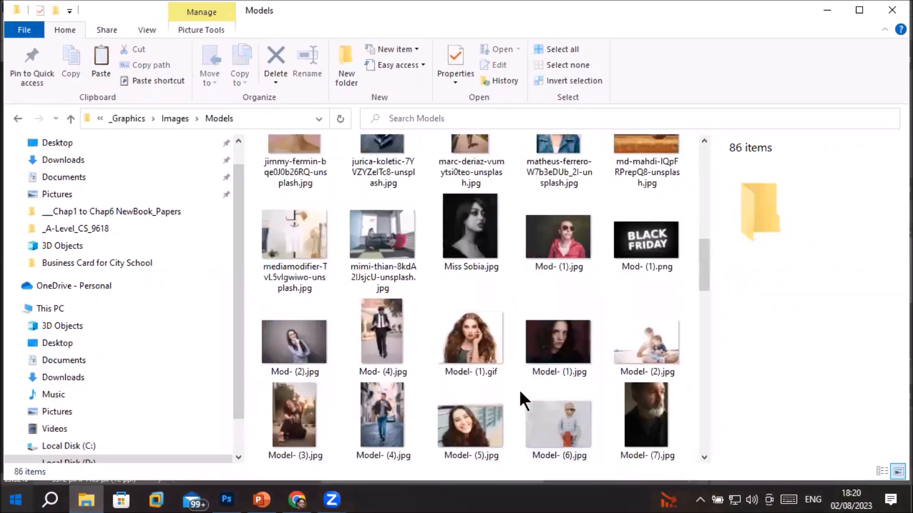
{"action": "left_click", "coordinate": [485, 428]}
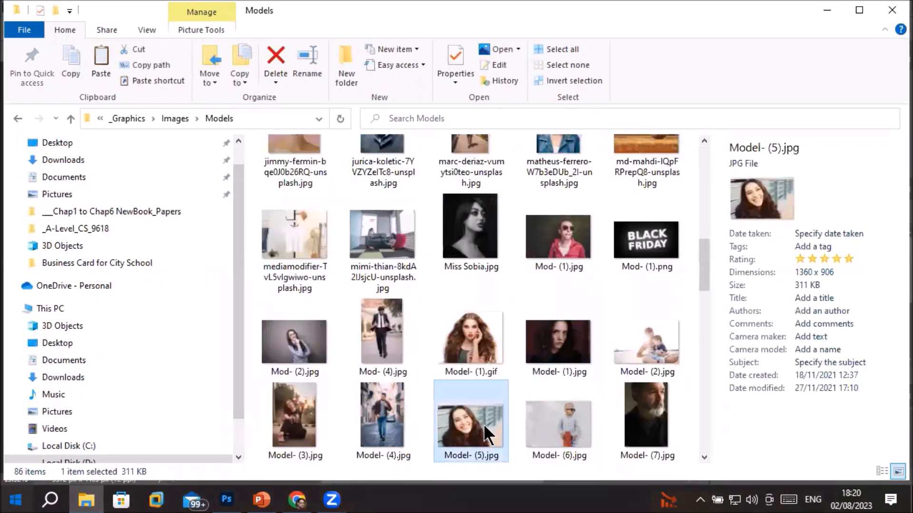
{"action": "left_click_drag", "start_coordinate": [478, 430], "coordinate": [354, 59]}
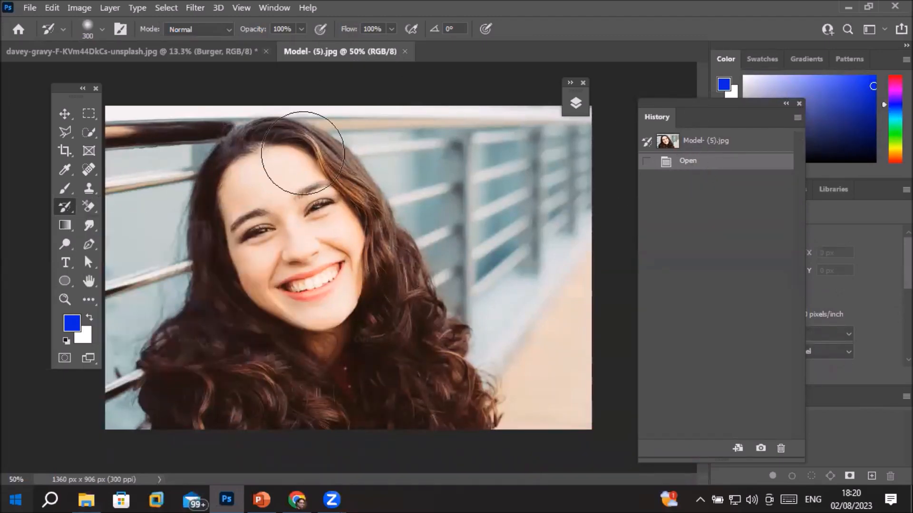
Paint over the woman's face with the Art History Brush using the Dab style
{"action": "right_click", "coordinate": [63, 209]}
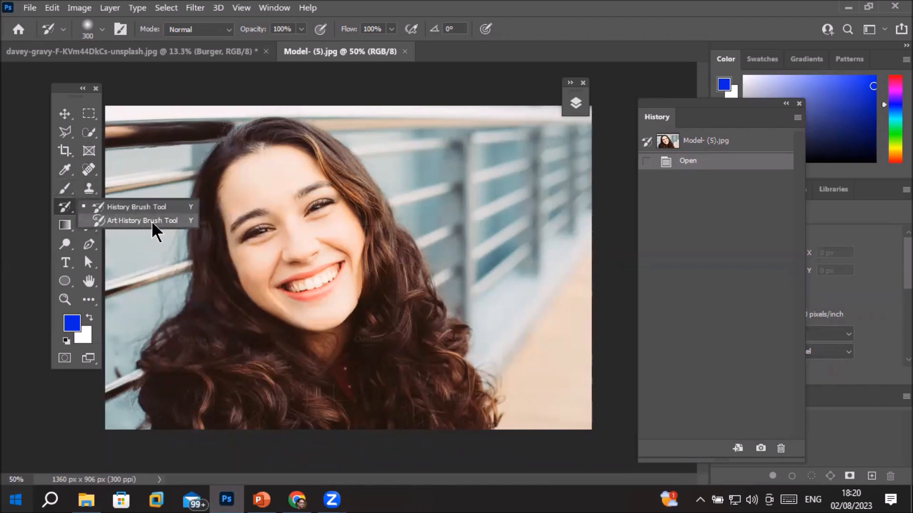
{"action": "left_click", "coordinate": [134, 221]}
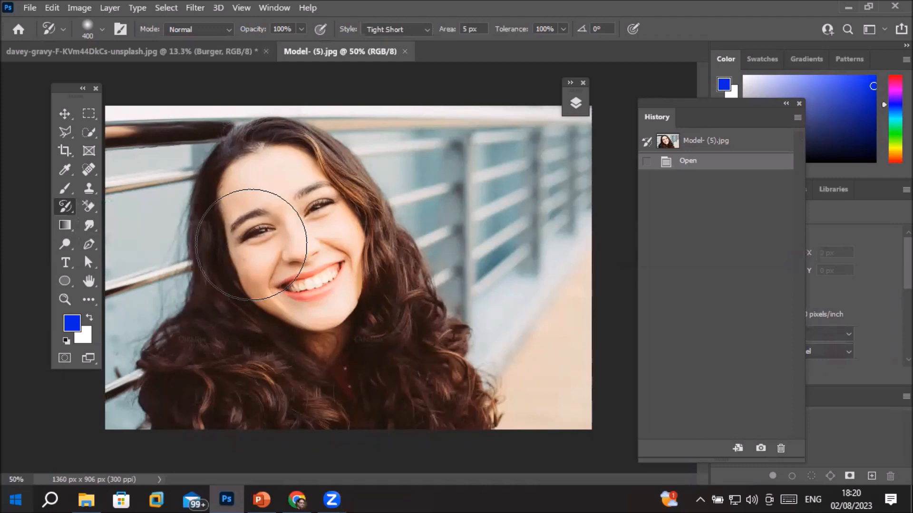
{"action": "left_click", "coordinate": [427, 29]}
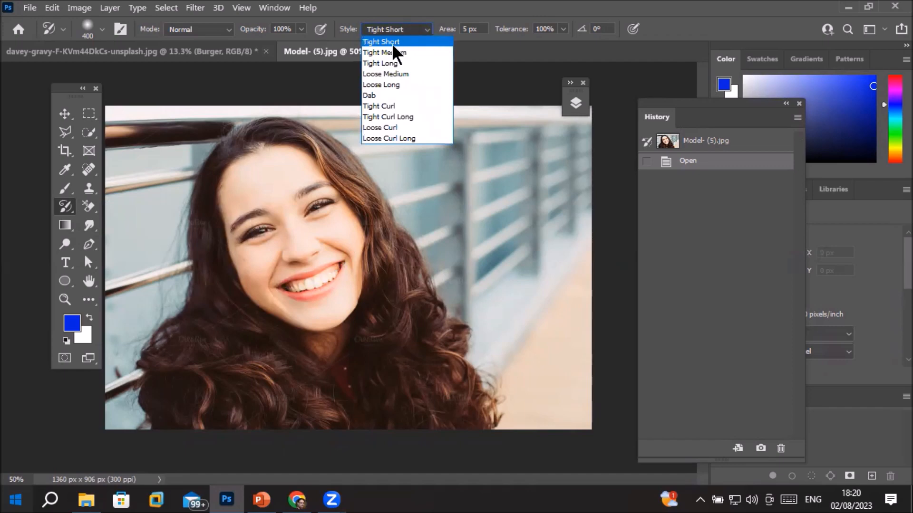
{"action": "left_click", "coordinate": [380, 95]}
{"action": "mouse_move", "coordinate": [296, 204]}
{"action": "left_mouse_down"}
{"action": "mouse_move", "coordinate": [295, 224]}
{"action": "mouse_move", "coordinate": [436, 367]}
{"action": "left_mouse_up"}
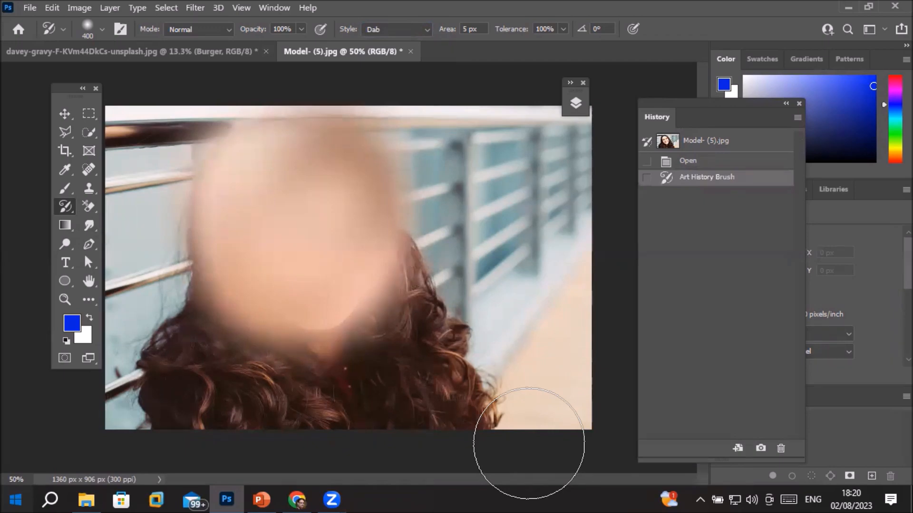
{"action": "scroll", "coordinate": [440, 350], "scroll_direction": "down", "scroll_amount": 1}
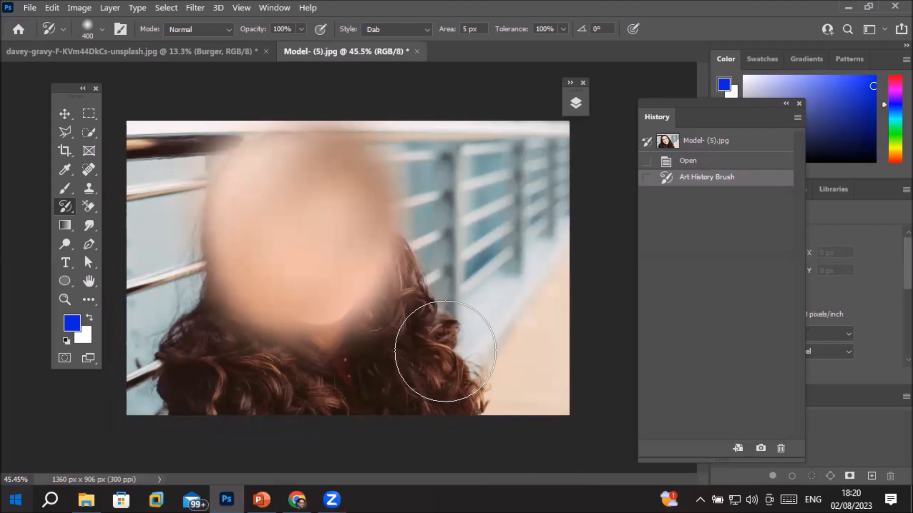
Restore the original face by painting over the blurred area with the History Brush
{"action": "right_click", "coordinate": [64, 209]}
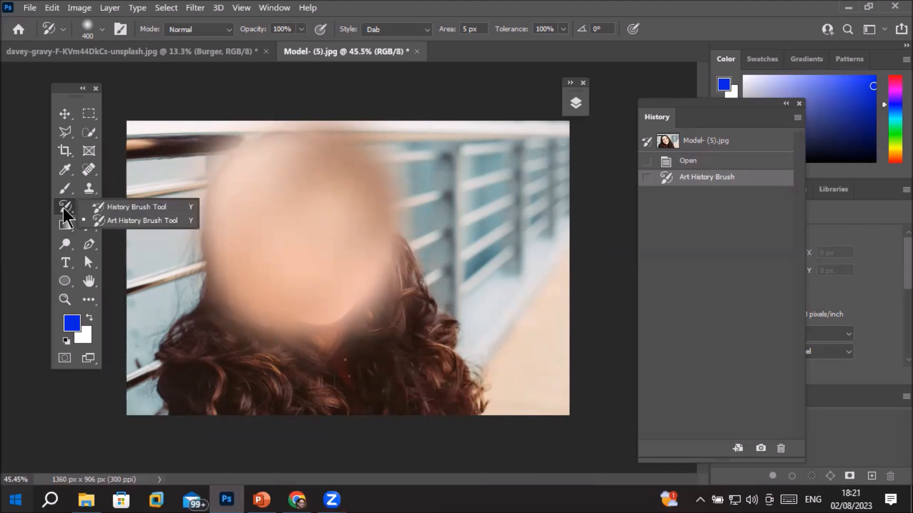
{"action": "left_click", "coordinate": [134, 206]}
{"action": "mouse_move", "coordinate": [209, 190]}
{"action": "left_mouse_down"}
{"action": "mouse_move", "coordinate": [272, 345]}
{"action": "mouse_move", "coordinate": [223, 182]}
{"action": "mouse_move", "coordinate": [308, 350]}
{"action": "mouse_move", "coordinate": [237, 211]}
{"action": "mouse_move", "coordinate": [249, 142]}
{"action": "mouse_move", "coordinate": [333, 118]}
{"action": "mouse_move", "coordinate": [401, 165]}
{"action": "mouse_move", "coordinate": [425, 251]}
{"action": "mouse_move", "coordinate": [356, 318]}
{"action": "mouse_move", "coordinate": [290, 274]}
{"action": "left_mouse_up"}
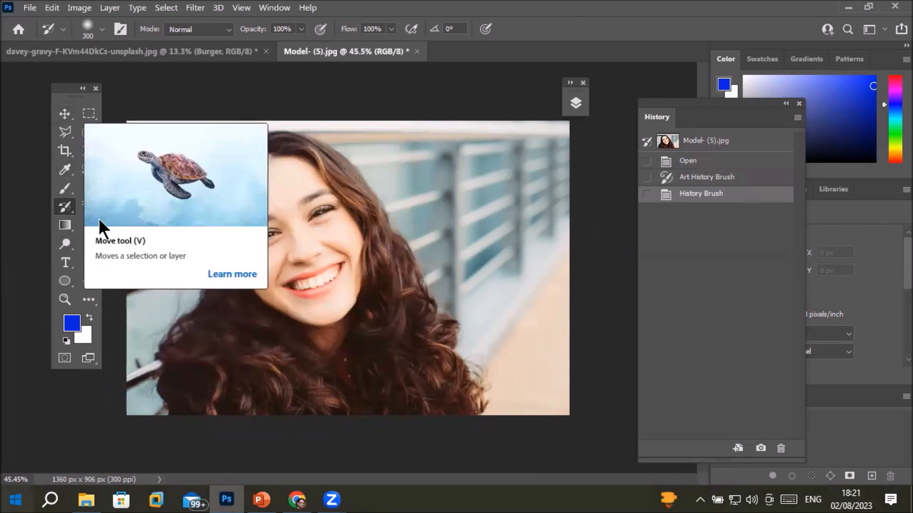
Switch to the Art History Brush and reduce its brush size to 125
{"action": "right_click", "coordinate": [58, 210]}
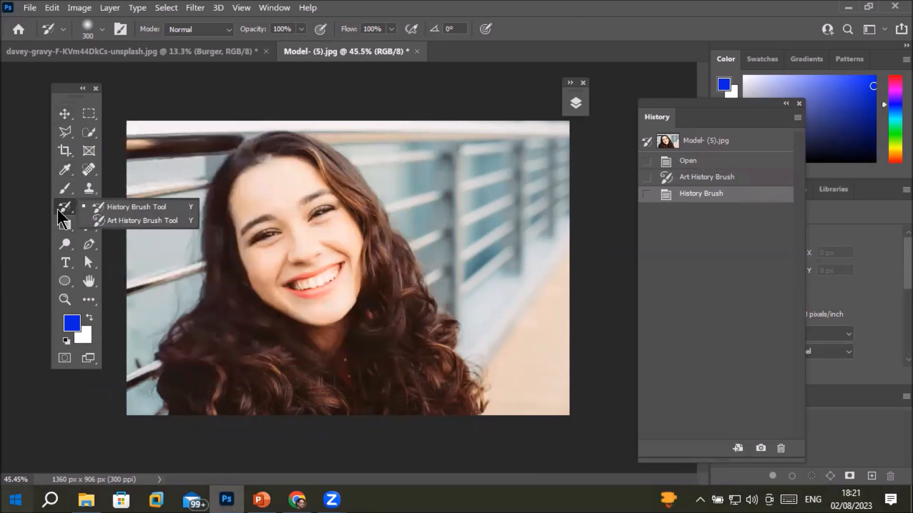
{"action": "left_click", "coordinate": [134, 222]}
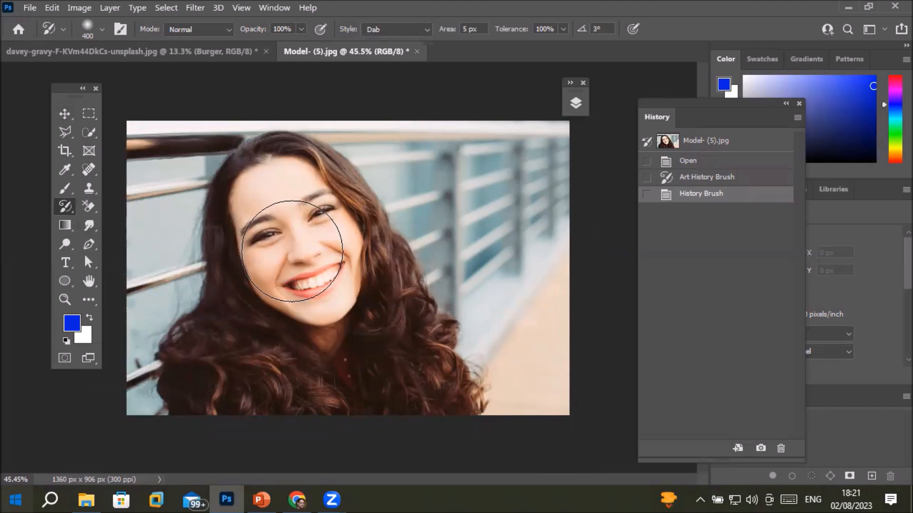
{"action": "key", "text": "bracketleft"}
{"action": "key", "text": "bracketleft"}
{"action": "key", "text": "bracketleft"}
{"action": "key", "text": "bracketleft"}
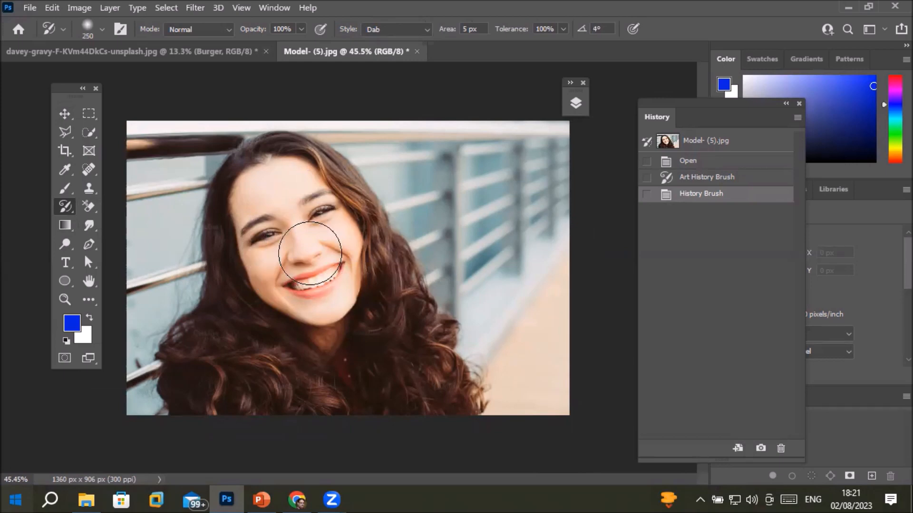
{"action": "key", "text": "bracketleft"}
{"action": "key", "text": "bracketleft"}
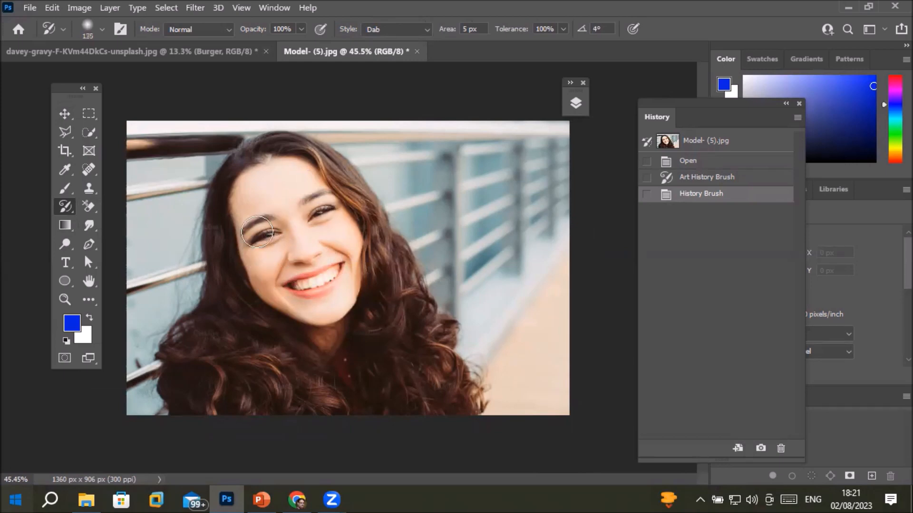
{"action": "key", "text": "bracketleft"}
Try painting over the face with the Loose Medium style at 100% opacity, and undo the stroke
{"action": "left_click", "coordinate": [425, 30]}
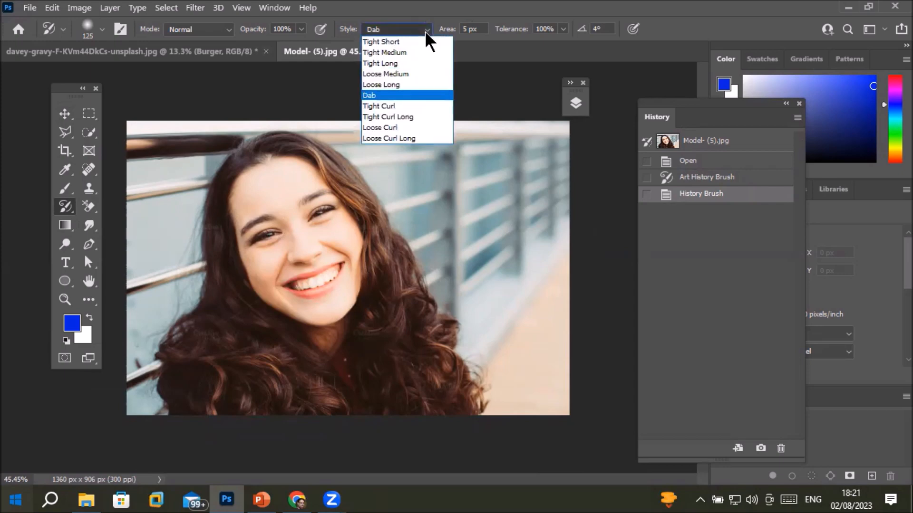
{"action": "left_click", "coordinate": [408, 74]}
{"action": "mouse_move", "coordinate": [335, 213]}
{"action": "left_mouse_down"}
{"action": "mouse_move", "coordinate": [304, 204]}
{"action": "mouse_move", "coordinate": [342, 381]}
{"action": "left_mouse_up"}
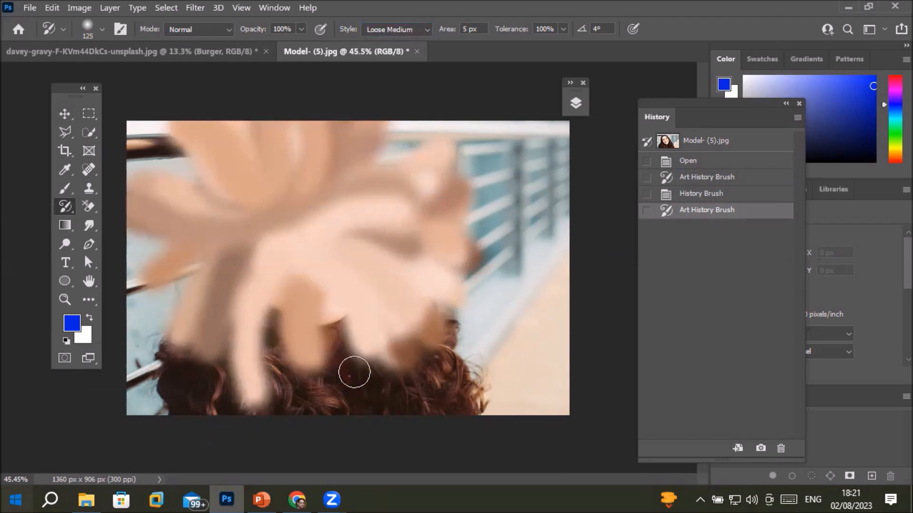
{"action": "scroll", "coordinate": [352, 370], "scroll_direction": "down", "scroll_amount": 1}
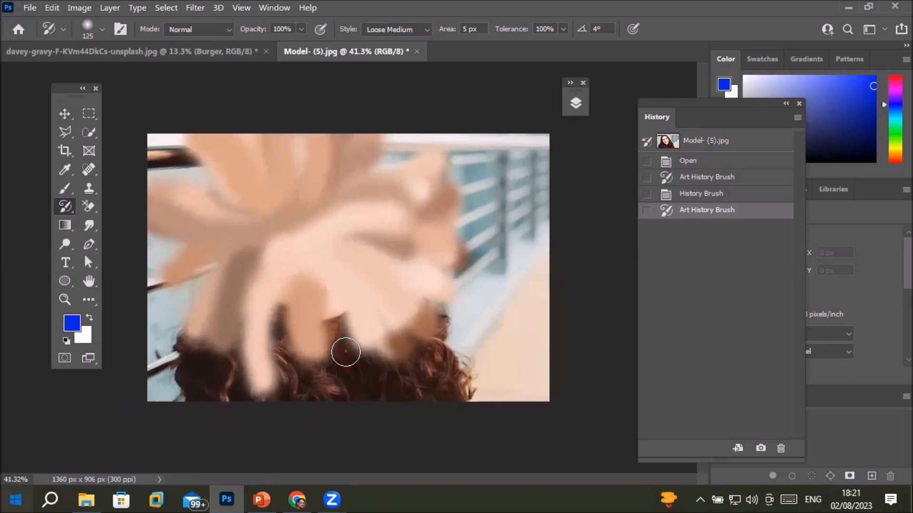
{"action": "key", "text": "ctrl+z"}
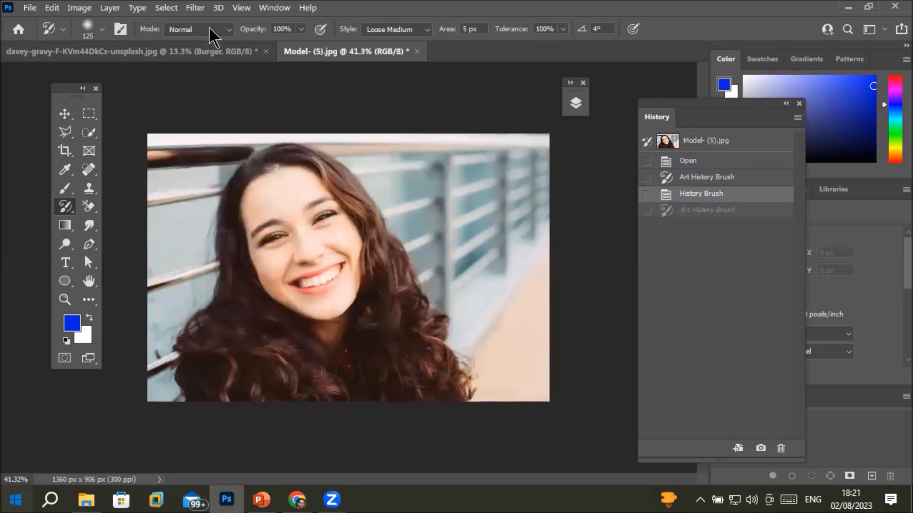
Try a Loose Medium stroke over the face at 36% opacity, and undo it
{"action": "left_click", "coordinate": [302, 29]}
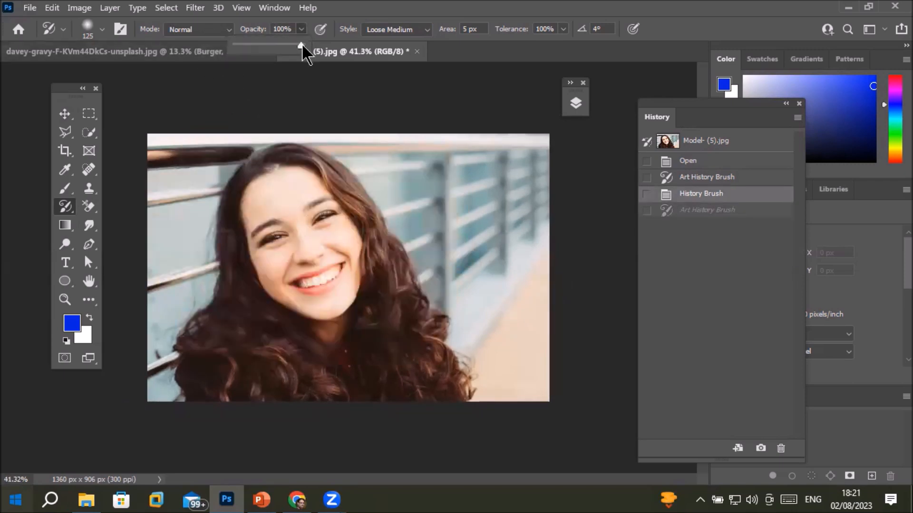
{"action": "left_click_drag", "start_coordinate": [267, 53], "coordinate": [259, 54]}
{"action": "mouse_move", "coordinate": [309, 261]}
{"action": "left_mouse_down"}
{"action": "mouse_move", "coordinate": [286, 212]}
{"action": "mouse_move", "coordinate": [436, 340]}
{"action": "left_mouse_up"}
{"action": "key", "text": "ctrl+plus"}
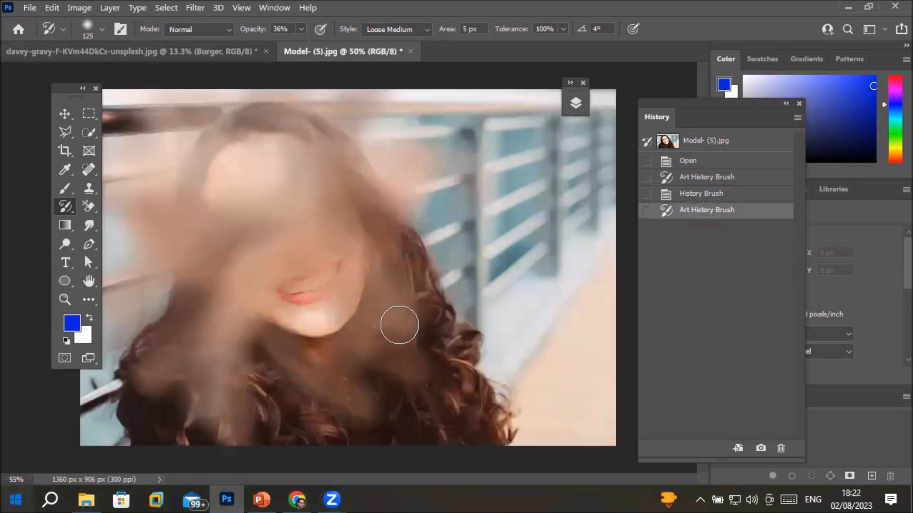
{"action": "scroll", "coordinate": [399, 326], "scroll_direction": "up", "scroll_amount": 3}
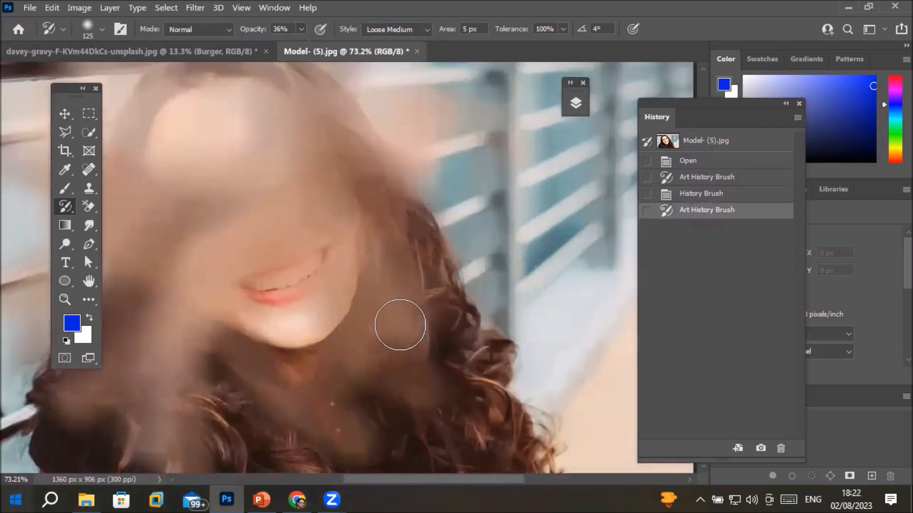
{"action": "scroll", "coordinate": [399, 325], "scroll_direction": "down", "scroll_amount": 2}
{"action": "key", "text": "ctrl+z"}
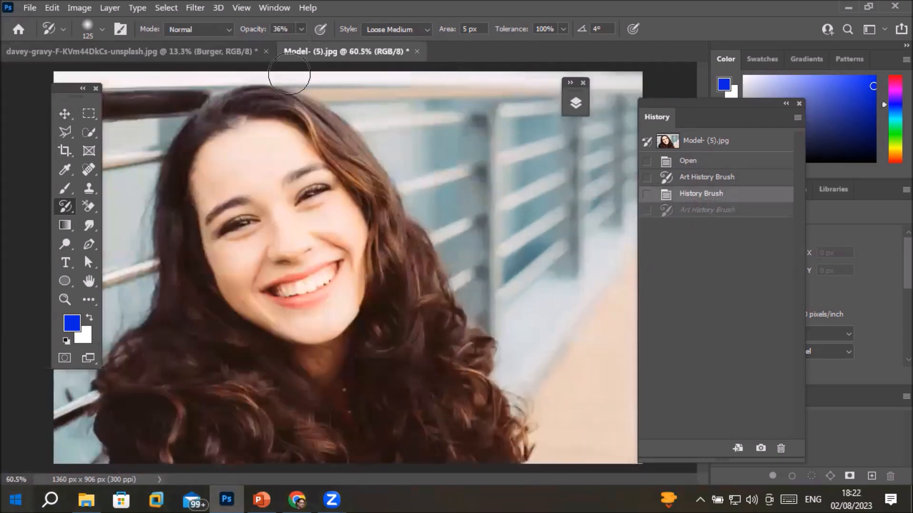
Set the Art History Brush to 15% opacity and Dab style, and paint over the facial features
{"action": "left_click", "coordinate": [301, 29]}
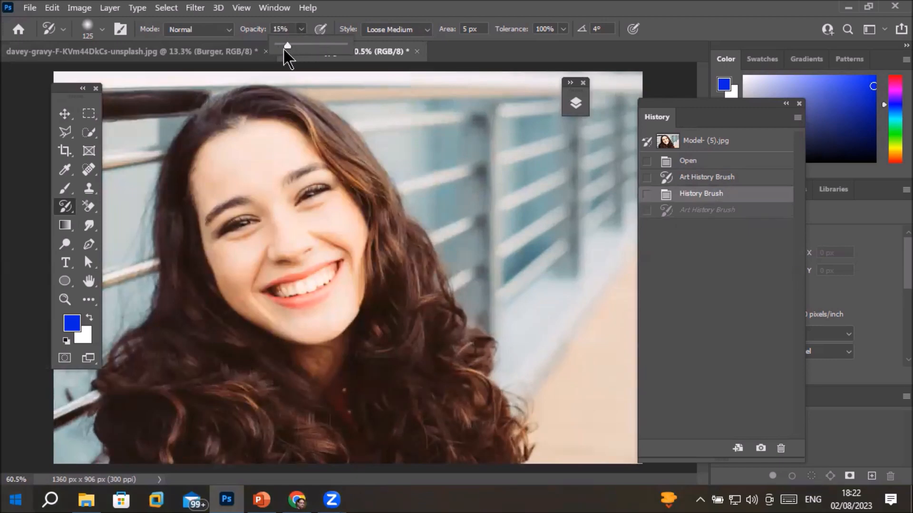
{"action": "left_click", "coordinate": [420, 30]}
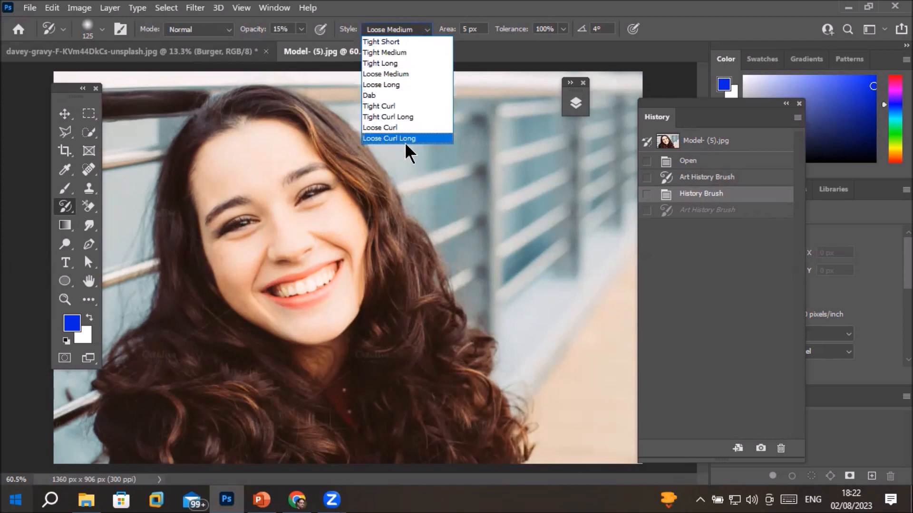
{"action": "left_click", "coordinate": [389, 94]}
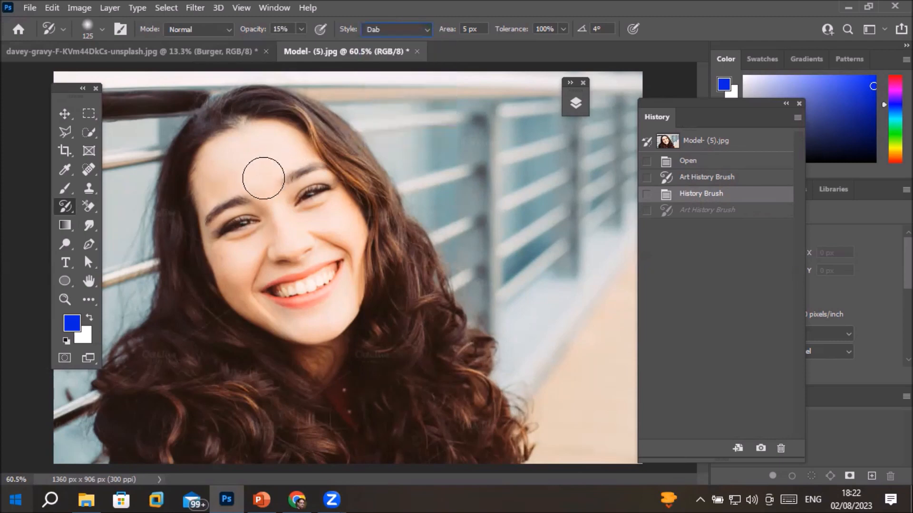
{"action": "mouse_move", "coordinate": [240, 183]}
{"action": "left_mouse_down"}
{"action": "mouse_move", "coordinate": [277, 182]}
{"action": "mouse_move", "coordinate": [296, 234]}
{"action": "mouse_move", "coordinate": [252, 256]}
{"action": "mouse_move", "coordinate": [274, 185]}
{"action": "mouse_move", "coordinate": [313, 258]}
{"action": "mouse_move", "coordinate": [249, 264]}
{"action": "mouse_move", "coordinate": [289, 186]}
{"action": "mouse_move", "coordinate": [319, 271]}
{"action": "mouse_move", "coordinate": [269, 192]}
{"action": "mouse_move", "coordinate": [327, 212]}
{"action": "mouse_move", "coordinate": [287, 309]}
{"action": "left_mouse_up"}
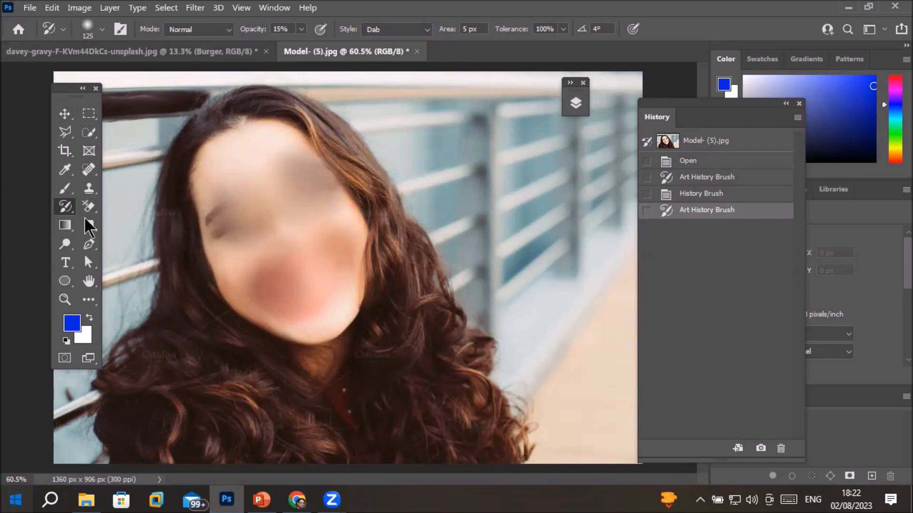
Restore the mouth and eye areas of the face with the History Brush
{"action": "left_click", "coordinate": [65, 203]}
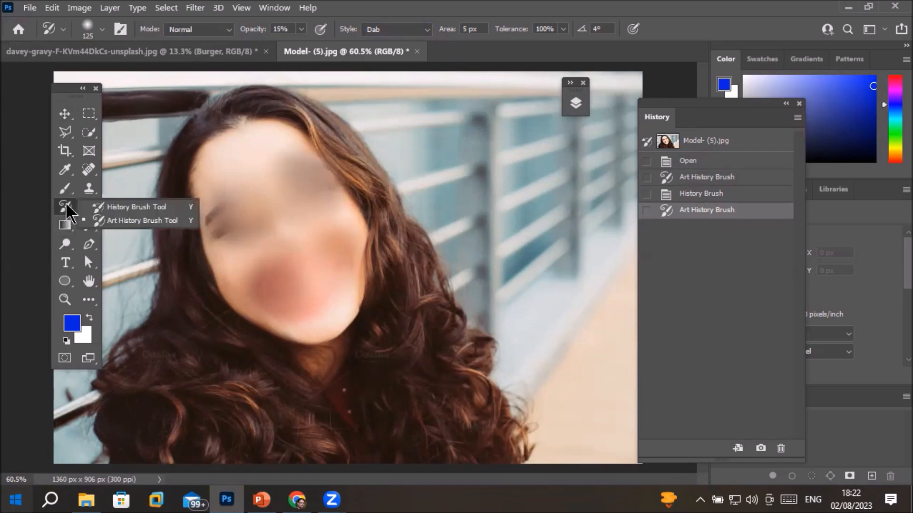
{"action": "left_click", "coordinate": [137, 206]}
{"action": "mouse_move", "coordinate": [275, 276]}
{"action": "left_mouse_down"}
{"action": "mouse_move", "coordinate": [326, 285]}
{"action": "mouse_move", "coordinate": [416, 227]}
{"action": "mouse_move", "coordinate": [212, 301]}
{"action": "left_mouse_up"}
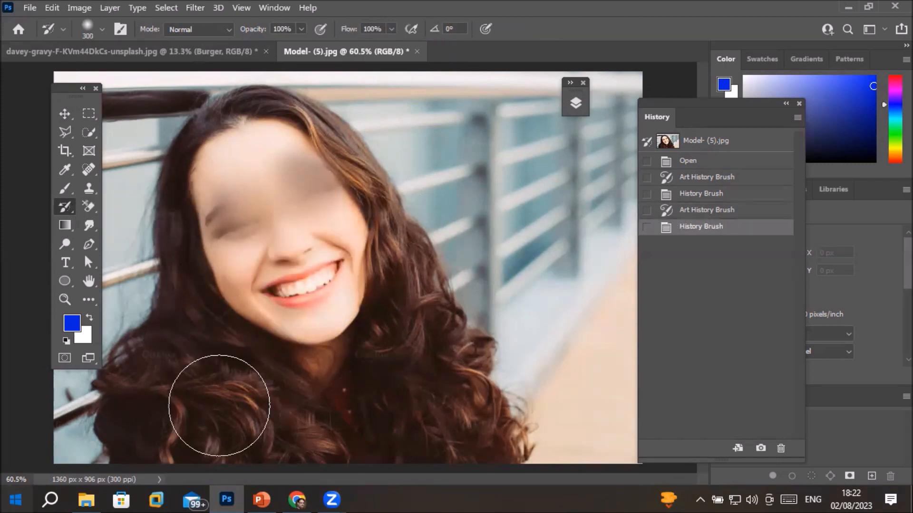
{"action": "mouse_move", "coordinate": [245, 206]}
{"action": "left_mouse_down"}
{"action": "mouse_move", "coordinate": [163, 208]}
{"action": "mouse_move", "coordinate": [163, 257]}
{"action": "left_mouse_up"}
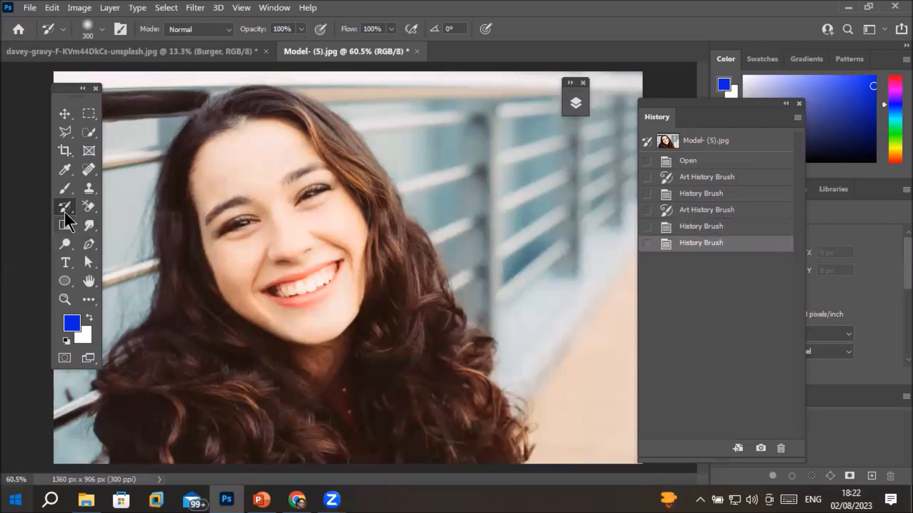
Paint over the face with the Art History Brush in Tight Medium style at 13% opacity
{"action": "right_click", "coordinate": [65, 208]}
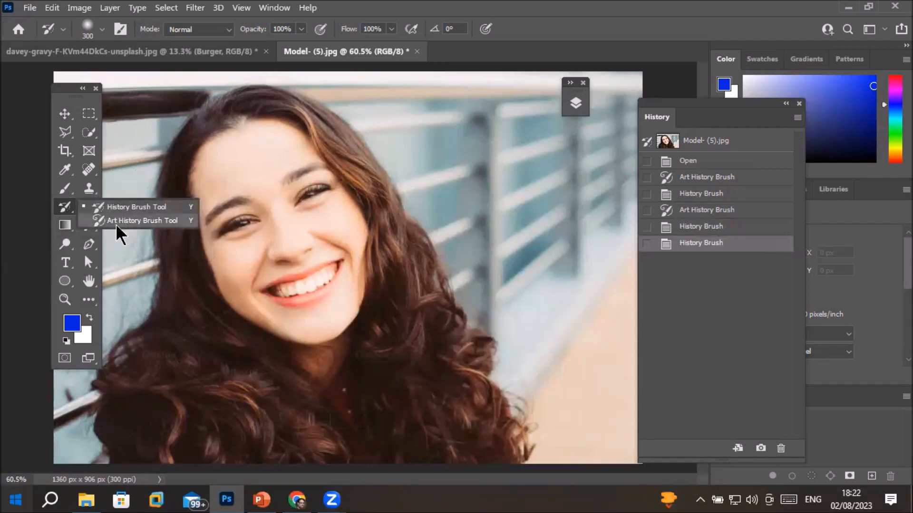
{"action": "left_click", "coordinate": [120, 222]}
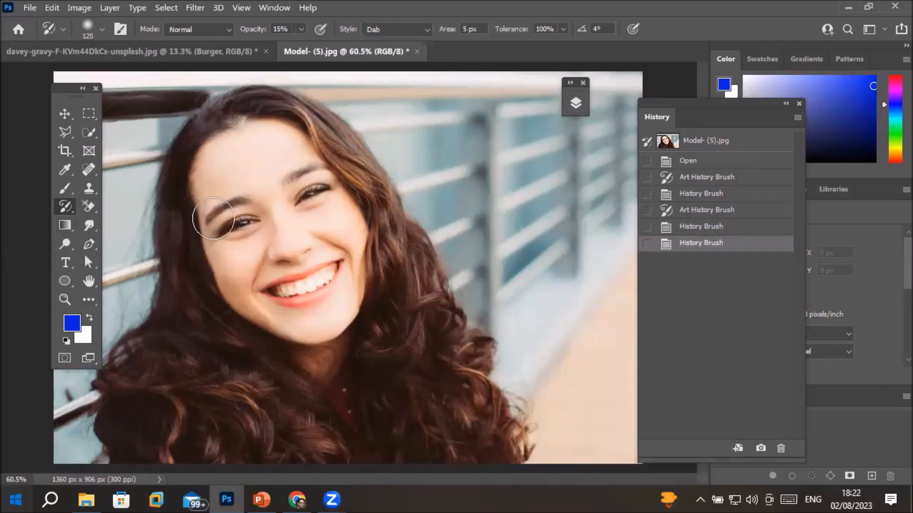
{"action": "left_click", "coordinate": [426, 30]}
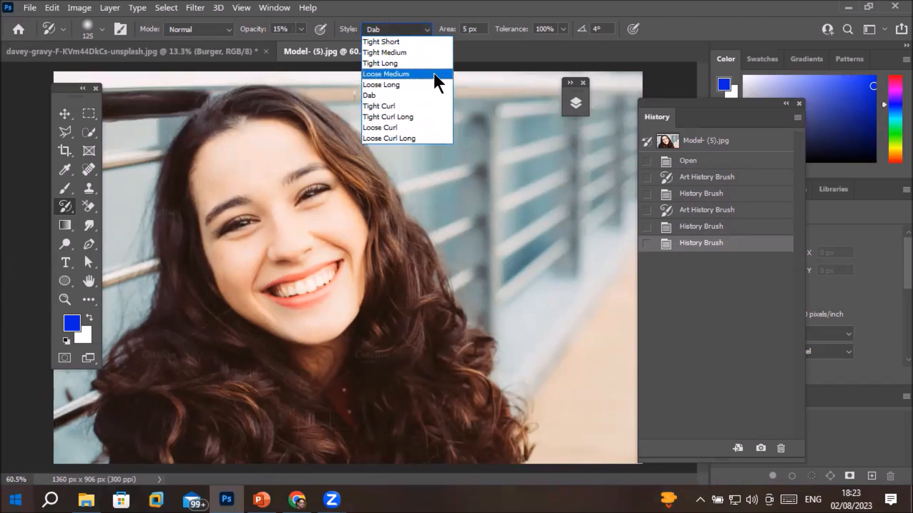
{"action": "left_click", "coordinate": [434, 53]}
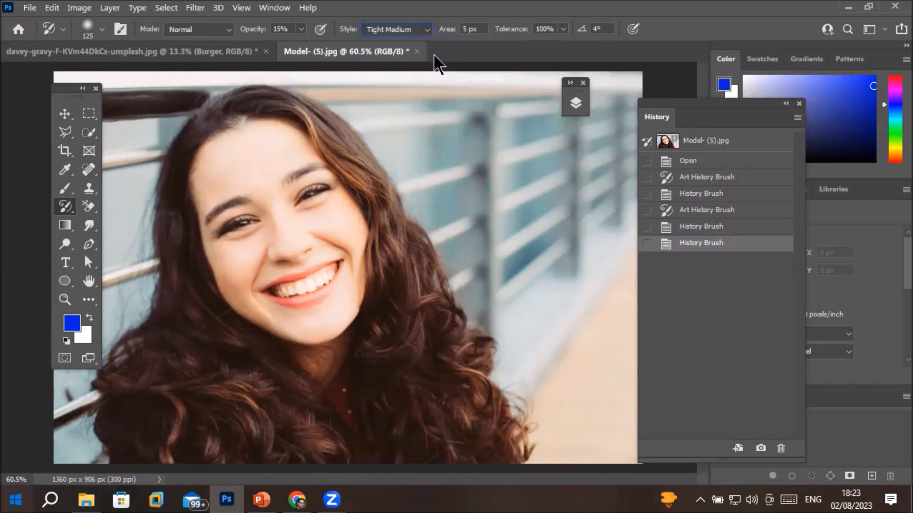
{"action": "left_click", "coordinate": [300, 30]}
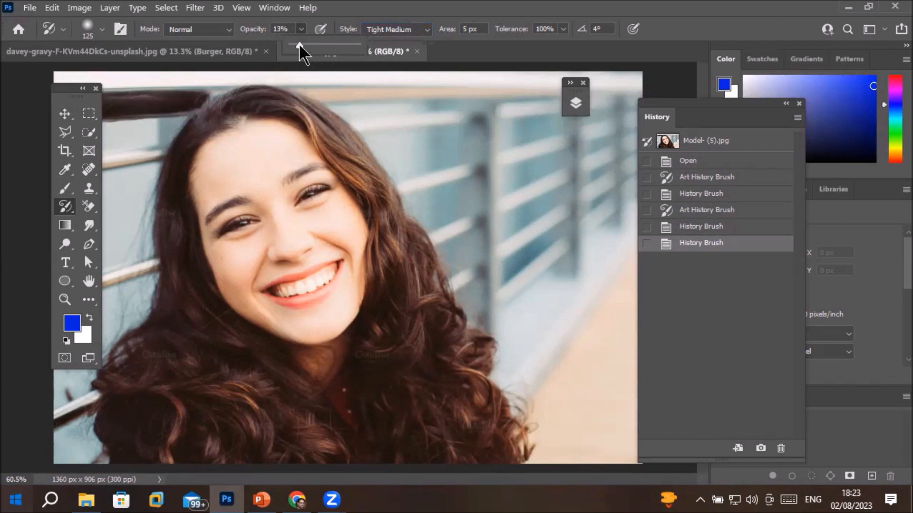
{"action": "mouse_move", "coordinate": [275, 153]}
{"action": "left_mouse_down"}
{"action": "mouse_move", "coordinate": [234, 169]}
{"action": "mouse_move", "coordinate": [399, 339]}
{"action": "mouse_move", "coordinate": [266, 200]}
{"action": "mouse_move", "coordinate": [452, 190]}
{"action": "left_mouse_up"}
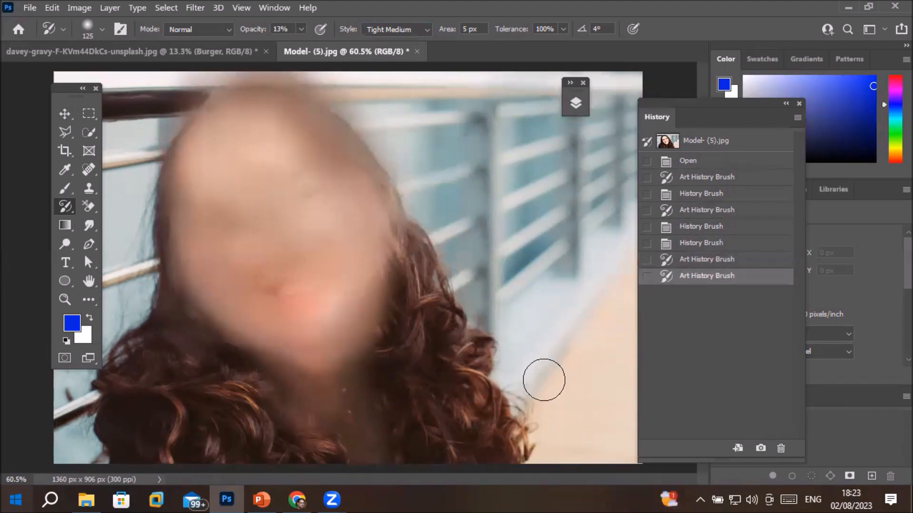
Restore the whole blurred face and the surrounding hair with the History Brush
{"action": "right_click", "coordinate": [66, 207]}
{"action": "left_click", "coordinate": [131, 206]}
{"action": "mouse_move", "coordinate": [163, 198]}
{"action": "left_mouse_down"}
{"action": "mouse_move", "coordinate": [194, 159]}
{"action": "mouse_move", "coordinate": [279, 155]}
{"action": "mouse_move", "coordinate": [155, 223]}
{"action": "mouse_move", "coordinate": [497, 165]}
{"action": "mouse_move", "coordinate": [519, 214]}
{"action": "left_mouse_up"}
{"action": "mouse_move", "coordinate": [454, 269]}
{"action": "left_mouse_down"}
{"action": "mouse_move", "coordinate": [137, 310]}
{"action": "mouse_move", "coordinate": [423, 374]}
{"action": "mouse_move", "coordinate": [391, 231]}
{"action": "mouse_move", "coordinate": [403, 273]}
{"action": "mouse_move", "coordinate": [388, 252]}
{"action": "left_mouse_up"}
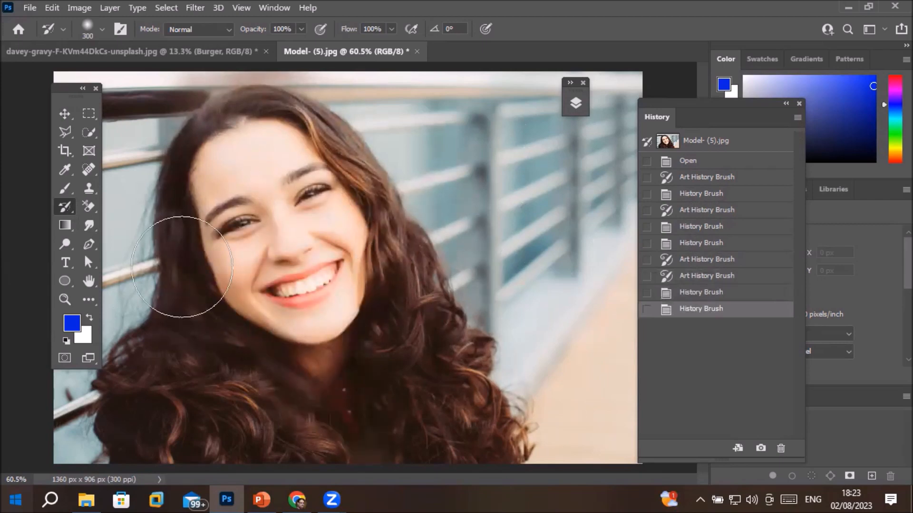
Switch to the Art History Brush and set its style to Dab
{"action": "right_click", "coordinate": [65, 211]}
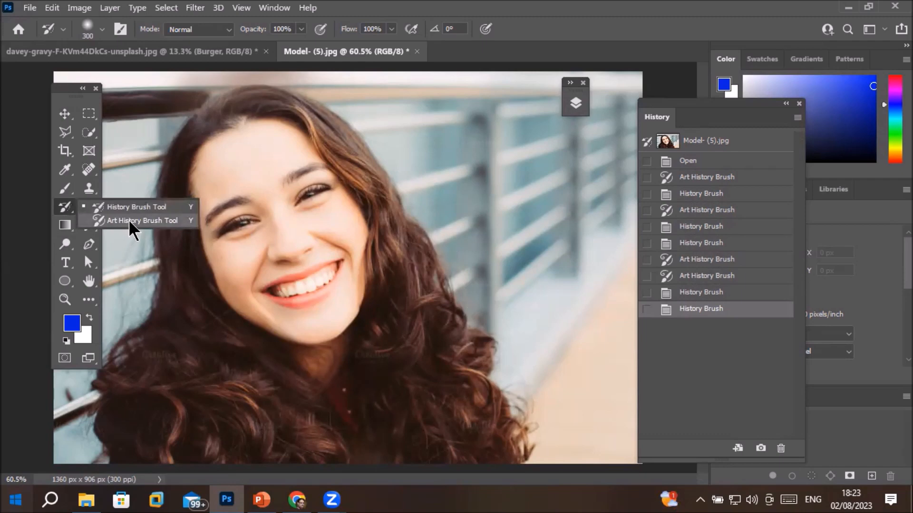
{"action": "left_click", "coordinate": [154, 223]}
{"action": "left_click", "coordinate": [426, 30]}
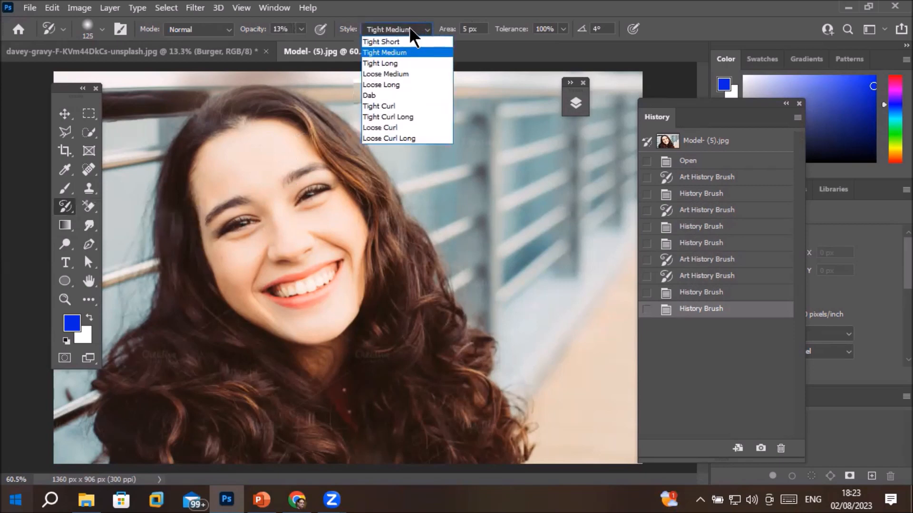
{"action": "left_click", "coordinate": [404, 94]}
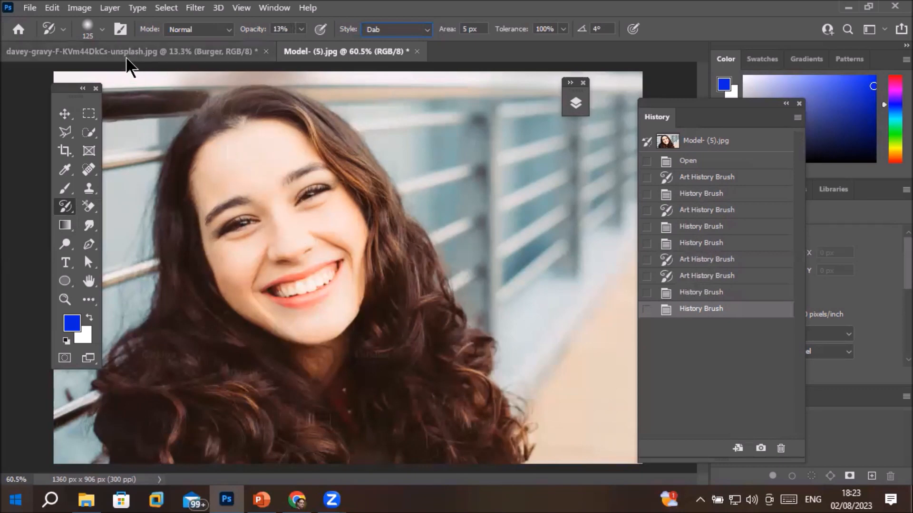
Examine the brush presets in the General, Dry Media, Wet Media and Special Effects groups
{"action": "left_click", "coordinate": [103, 30]}
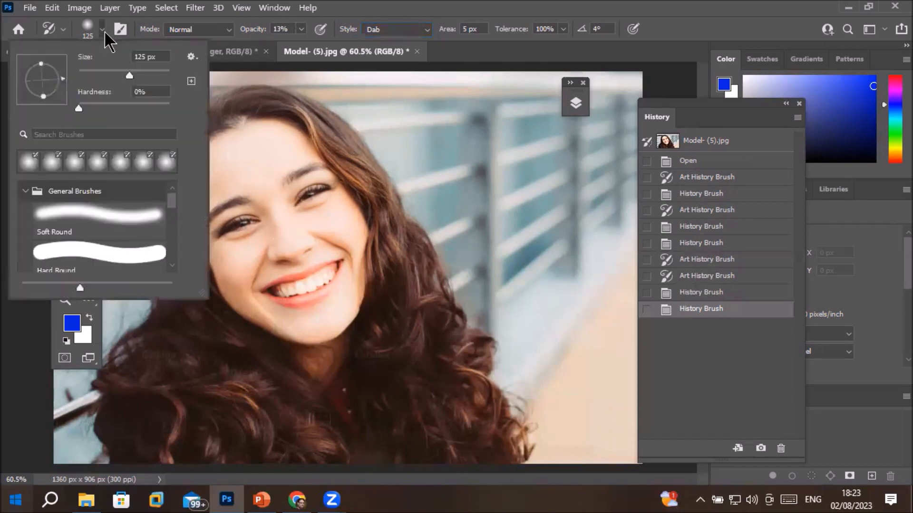
{"action": "left_click", "coordinate": [26, 192]}
{"action": "left_click", "coordinate": [26, 212]}
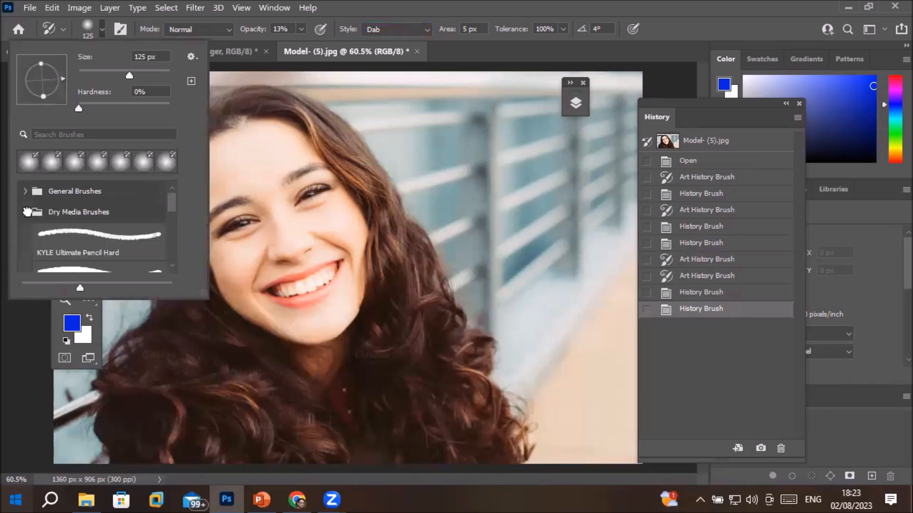
{"action": "left_click", "coordinate": [26, 212]}
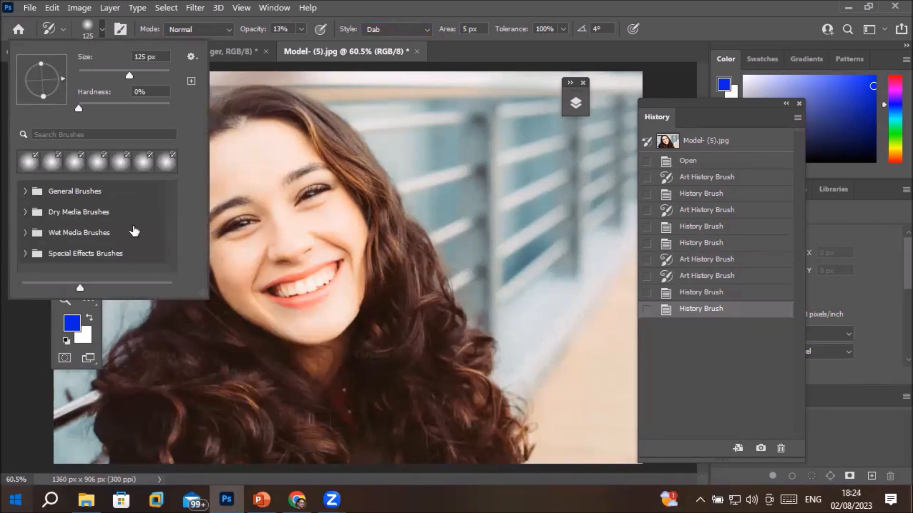
{"action": "left_click", "coordinate": [24, 252]}
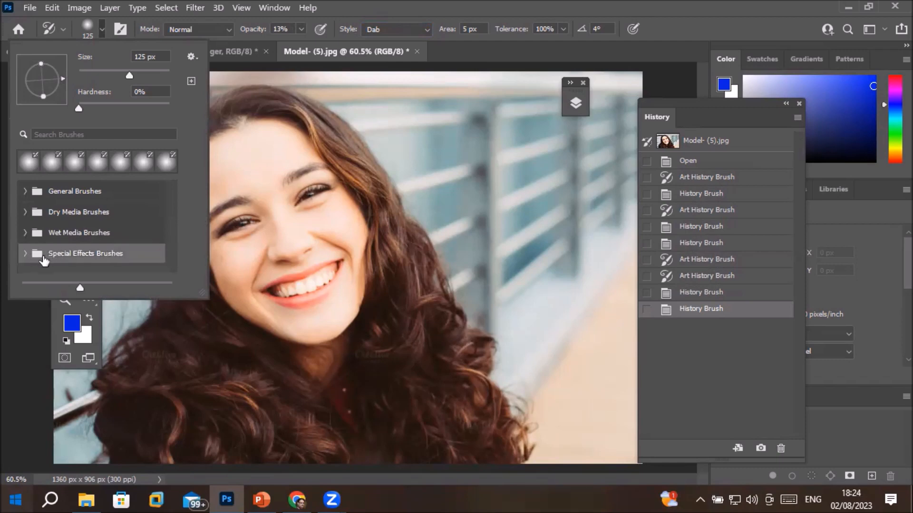
{"action": "scroll", "coordinate": [170, 236], "scroll_direction": "down", "scroll_amount": 4}
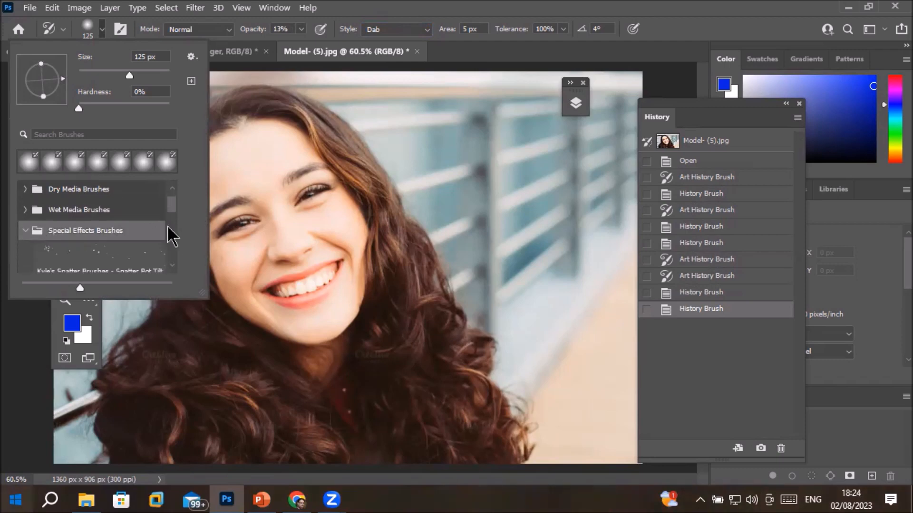
{"action": "scroll", "coordinate": [168, 227], "scroll_direction": "down", "scroll_amount": 1}
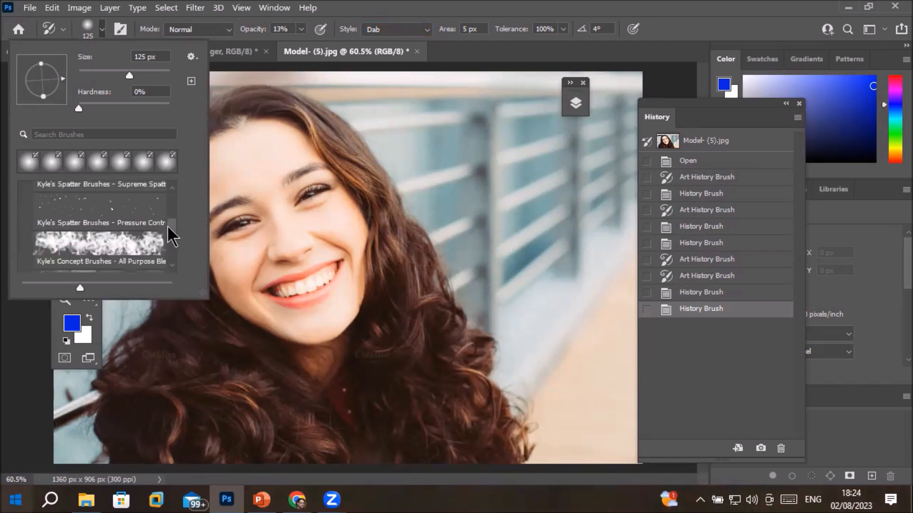
{"action": "scroll", "coordinate": [168, 227], "scroll_direction": "up", "scroll_amount": 5}
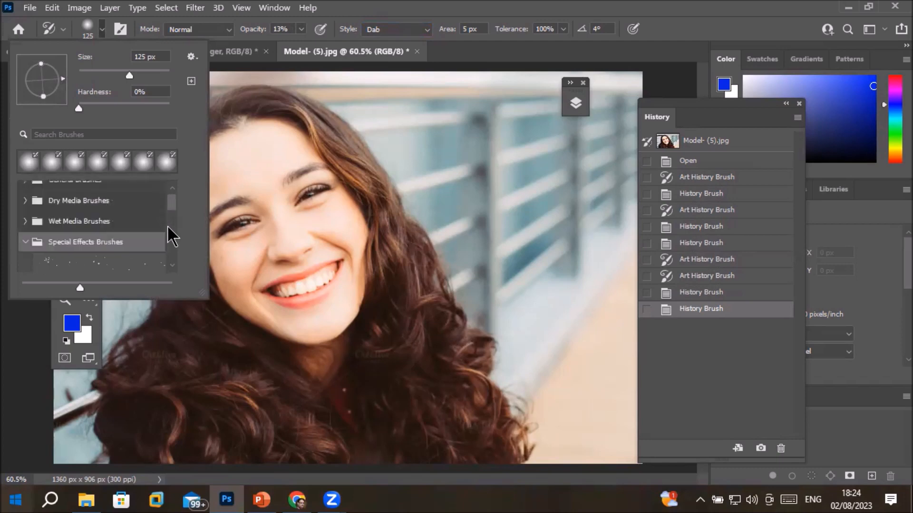
{"action": "left_click", "coordinate": [25, 242]}
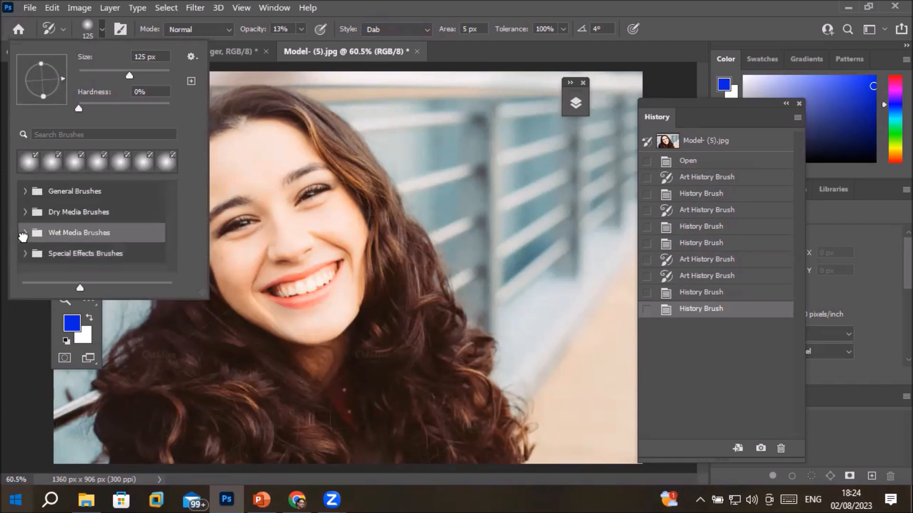
{"action": "left_click", "coordinate": [25, 234]}
{"action": "scroll", "coordinate": [137, 225], "scroll_direction": "down", "scroll_amount": 4}
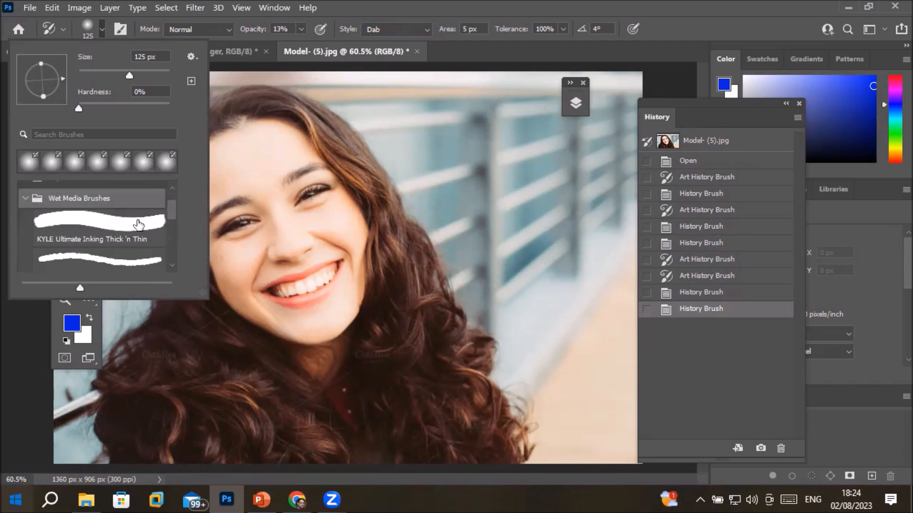
{"action": "scroll", "coordinate": [138, 224], "scroll_direction": "up", "scroll_amount": 4}
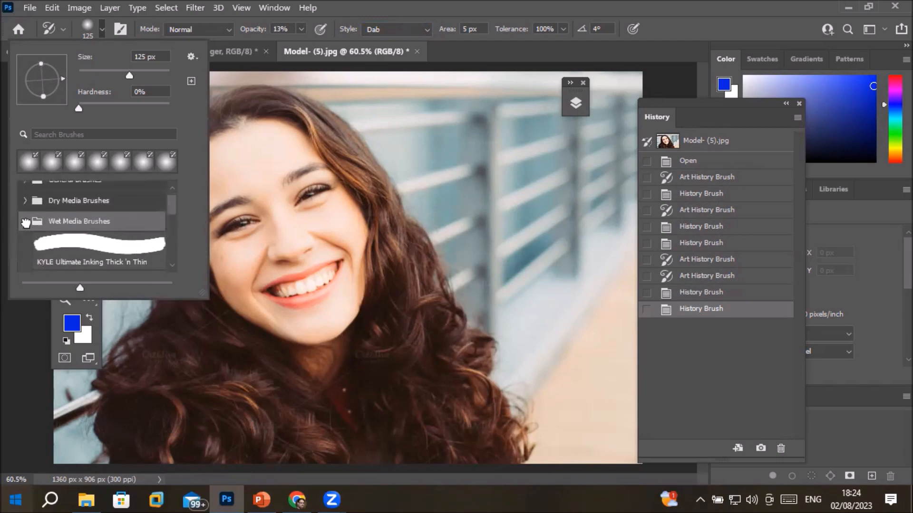
{"action": "left_click", "coordinate": [26, 222]}
{"action": "left_click", "coordinate": [25, 212]}
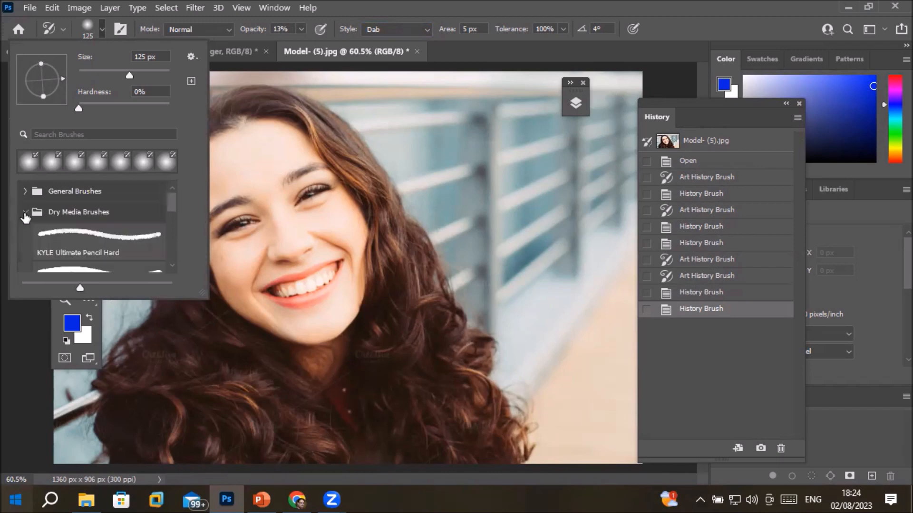
Try the Dry Media preset KYLE Ultimate Pencil Hard and its neighbours, and enlarge the brush tip to at least 100 px
{"action": "left_click", "coordinate": [119, 237]}
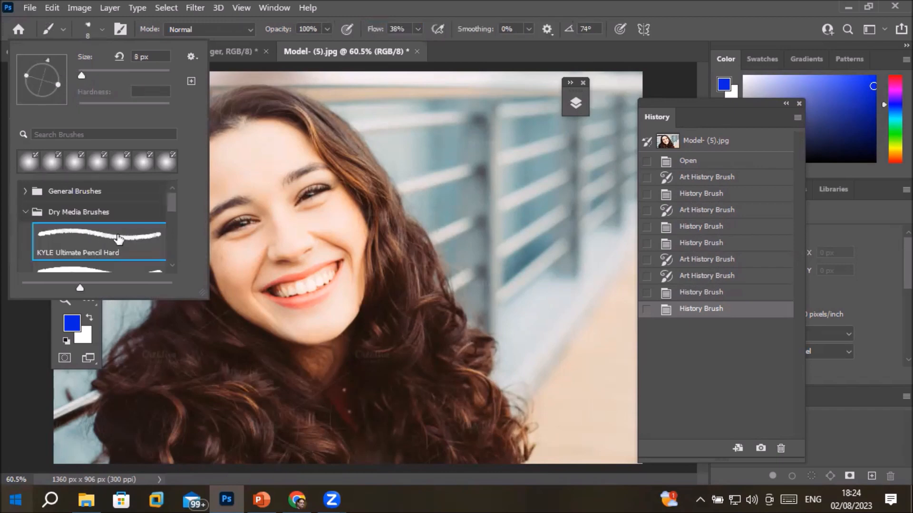
{"action": "double_click", "coordinate": [119, 238]}
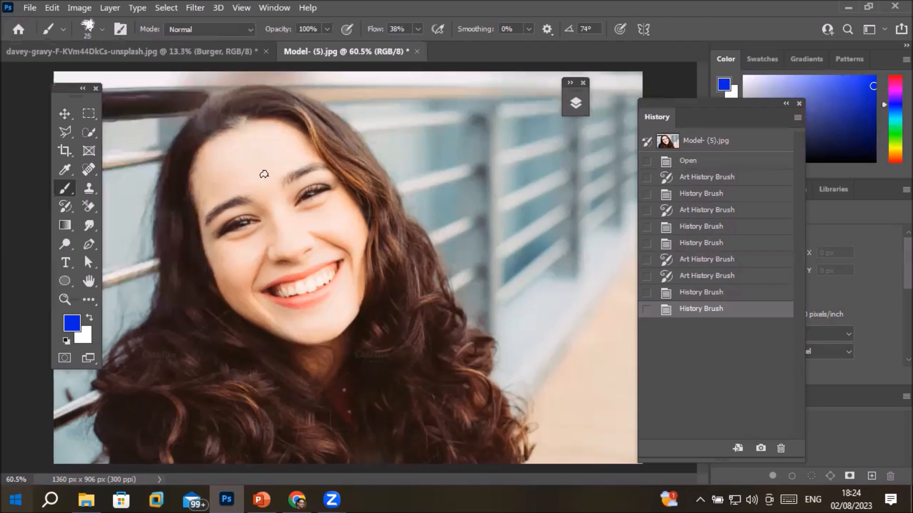
{"action": "key", "text": "bracketright"}
{"action": "key", "text": "bracketright"}
{"action": "key", "text": "bracketright"}
{"action": "key", "text": "bracketright"}
{"action": "key", "text": "bracketright"}
{"action": "key", "text": "bracketright"}
{"action": "key", "text": "bracketright"}
{"action": "key", "text": "bracketright"}
{"action": "key", "text": "bracketright"}
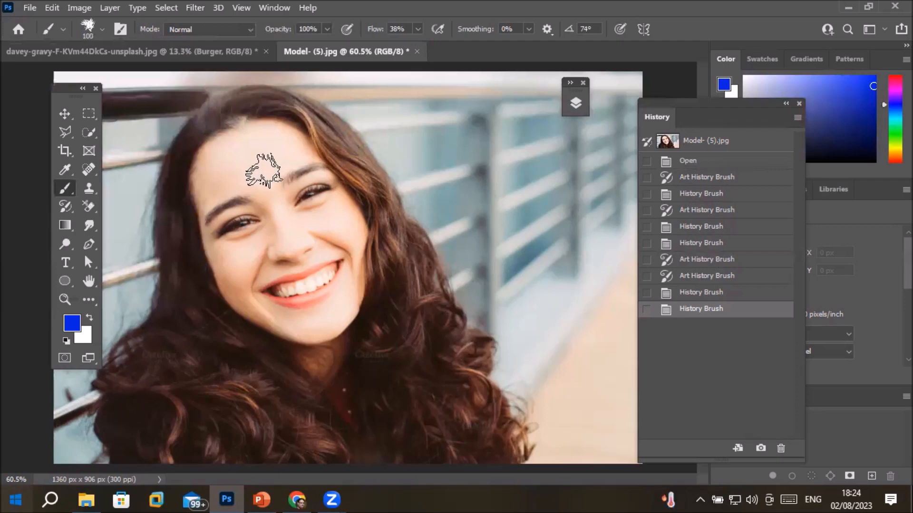
{"action": "key", "text": "bracketright"}
{"action": "key", "text": "bracketright"}
{"action": "key", "text": "bracketright"}
{"action": "key", "text": "bracketright"}
Return to the Art History Brush and paint in Dab style at 13% opacity over one eye, the cheek and part of the mouth
{"action": "right_click", "coordinate": [70, 193]}
{"action": "left_click", "coordinate": [65, 207]}
{"action": "right_click", "coordinate": [65, 207]}
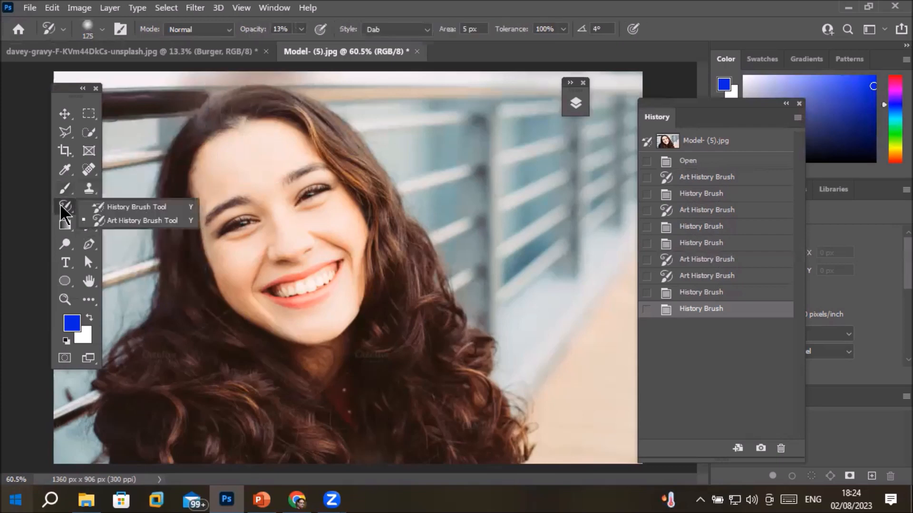
{"action": "left_click", "coordinate": [111, 218]}
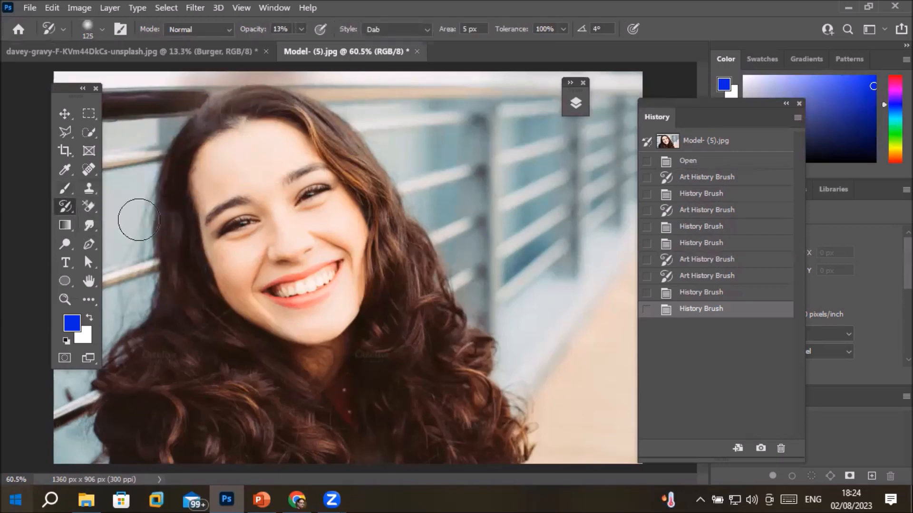
{"action": "mouse_move", "coordinate": [294, 166]}
{"action": "left_mouse_down"}
{"action": "mouse_move", "coordinate": [325, 213]}
{"action": "mouse_move", "coordinate": [324, 271]}
{"action": "left_mouse_up"}
Try the Dry Media brush preset Kyle's Eraser - Natural Edge
{"action": "left_click", "coordinate": [102, 29]}
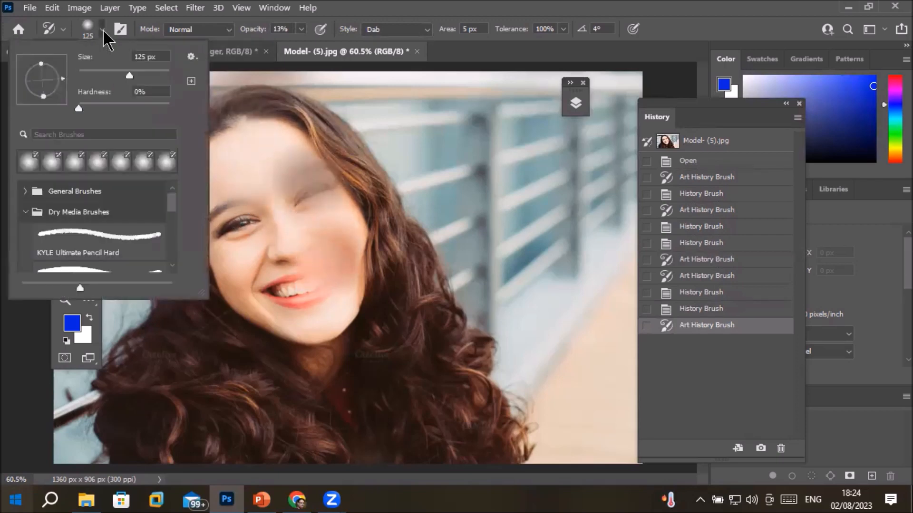
{"action": "left_click", "coordinate": [25, 191]}
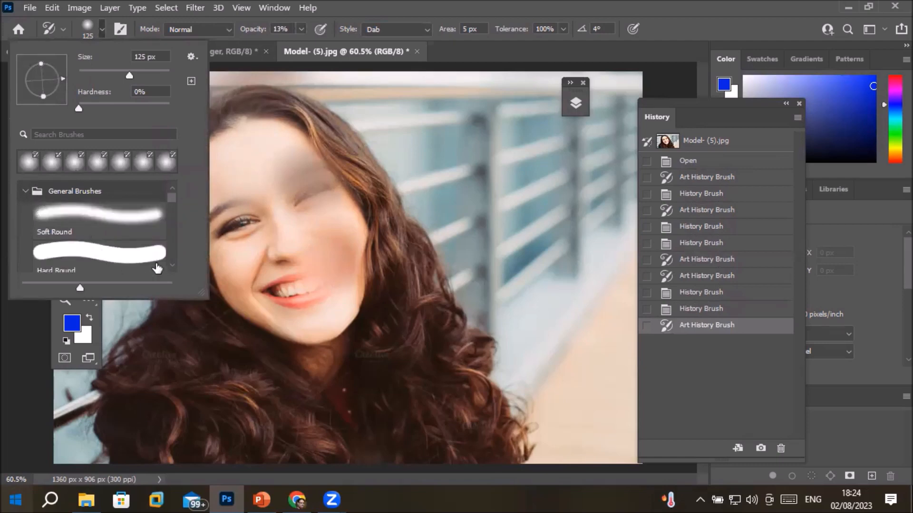
{"action": "scroll", "coordinate": [172, 249], "scroll_direction": "down", "scroll_amount": 2}
{"action": "scroll", "coordinate": [172, 249], "scroll_direction": "down", "scroll_amount": 2}
{"action": "scroll", "coordinate": [173, 251], "scroll_direction": "down", "scroll_amount": 5}
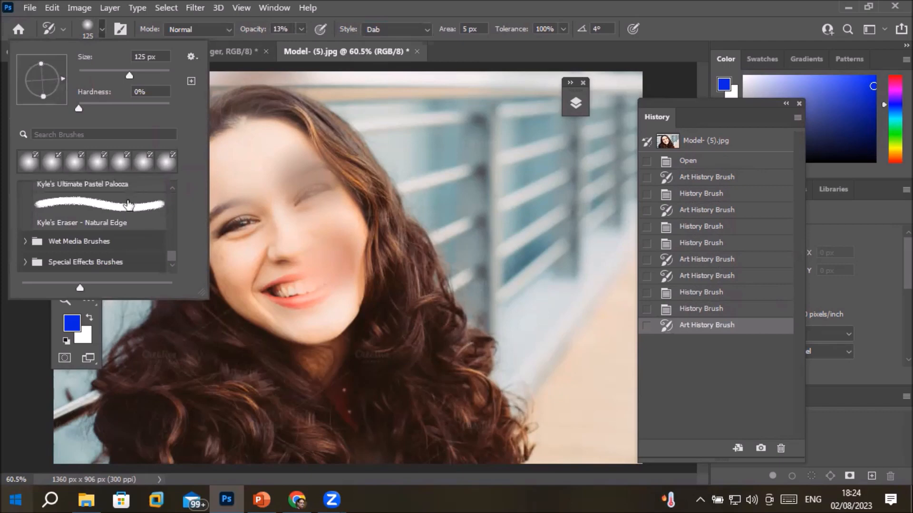
{"action": "double_click", "coordinate": [129, 206]}
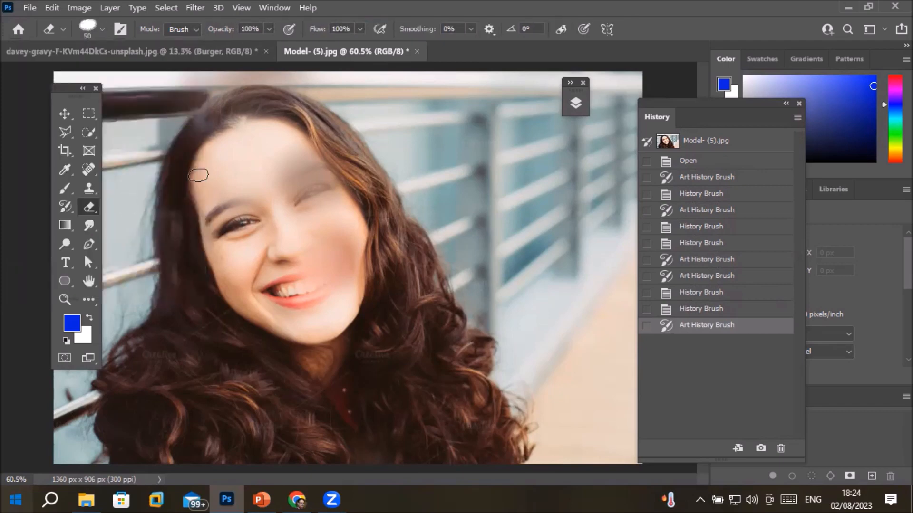
Try painting the rest of the face with the Art History Brush in Dab style, and undo both Dab strokes
{"action": "left_click", "coordinate": [66, 207]}
{"action": "mouse_move", "coordinate": [214, 162]}
{"action": "left_mouse_down"}
{"action": "mouse_move", "coordinate": [298, 242]}
{"action": "mouse_move", "coordinate": [311, 287]}
{"action": "mouse_move", "coordinate": [229, 221]}
{"action": "mouse_move", "coordinate": [271, 162]}
{"action": "mouse_move", "coordinate": [327, 260]}
{"action": "mouse_move", "coordinate": [242, 278]}
{"action": "mouse_move", "coordinate": [301, 177]}
{"action": "mouse_move", "coordinate": [321, 299]}
{"action": "mouse_move", "coordinate": [235, 191]}
{"action": "mouse_move", "coordinate": [346, 254]}
{"action": "mouse_move", "coordinate": [259, 201]}
{"action": "left_mouse_up"}
{"action": "left_click", "coordinate": [259, 201]}
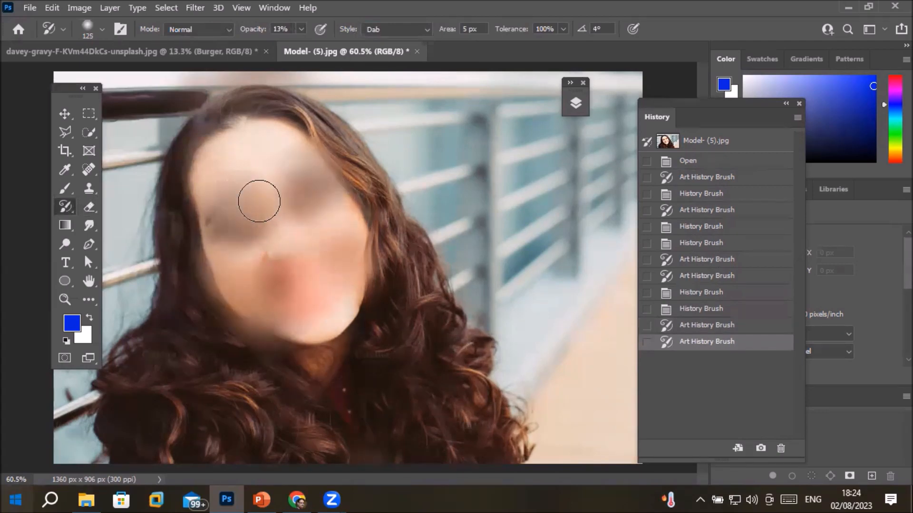
{"action": "key", "text": "ctrl+z"}
{"action": "key", "text": "ctrl+z"}
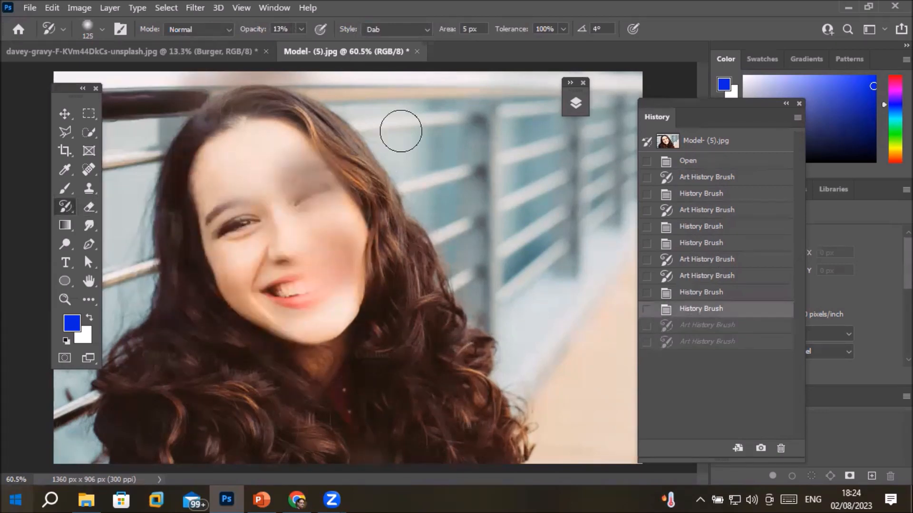
Try an Art History Brush stroke over the face in Tight Medium style at 13% opacity, and undo it
{"action": "left_click", "coordinate": [421, 29]}
{"action": "left_click", "coordinate": [405, 53]}
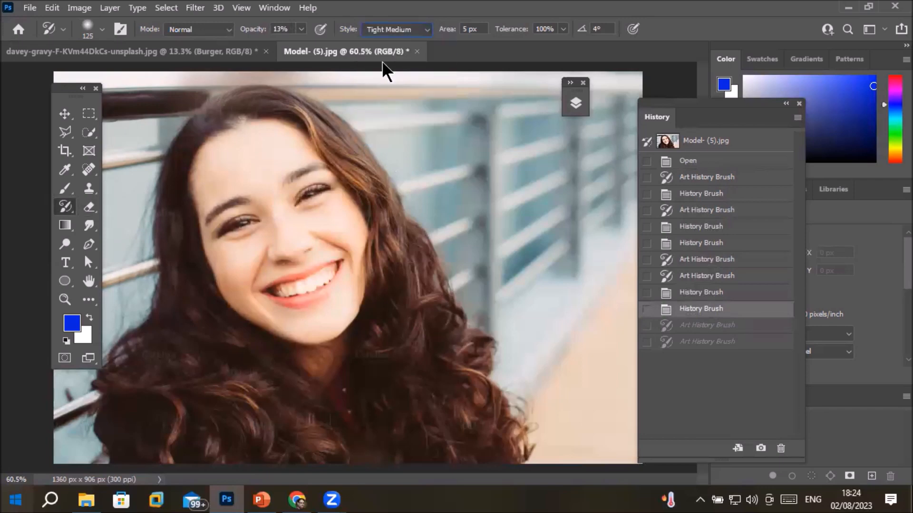
{"action": "mouse_move", "coordinate": [251, 189]}
{"action": "left_mouse_down"}
{"action": "mouse_move", "coordinate": [301, 194]}
{"action": "mouse_move", "coordinate": [312, 244]}
{"action": "left_mouse_up"}
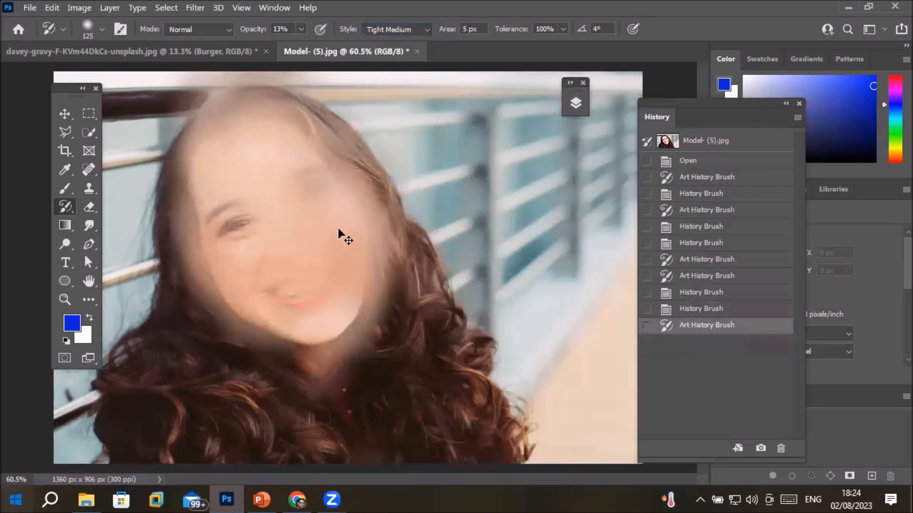
{"action": "key", "text": "ctrl+z"}
Try a Loose Curl Long stroke across the portrait at 13% opacity, and undo it
{"action": "left_click", "coordinate": [278, 29]}
{"action": "left_click", "coordinate": [420, 28]}
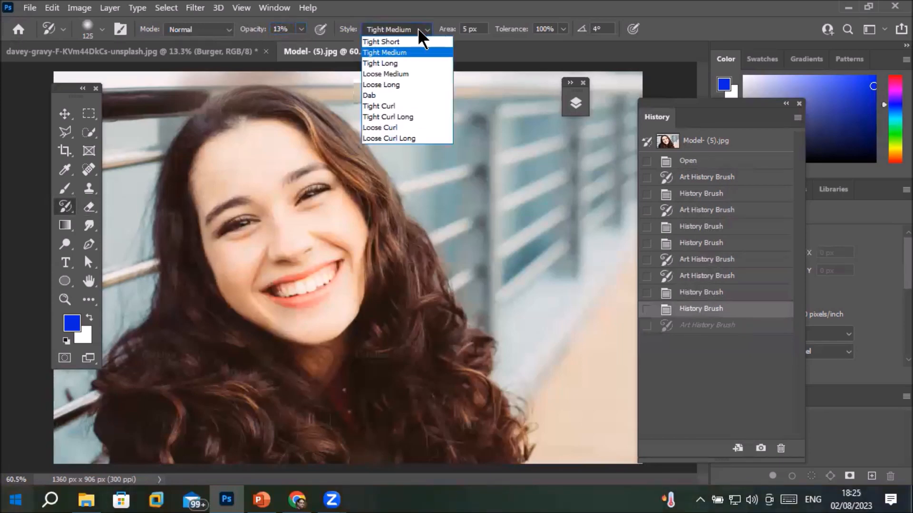
{"action": "left_click", "coordinate": [401, 136]}
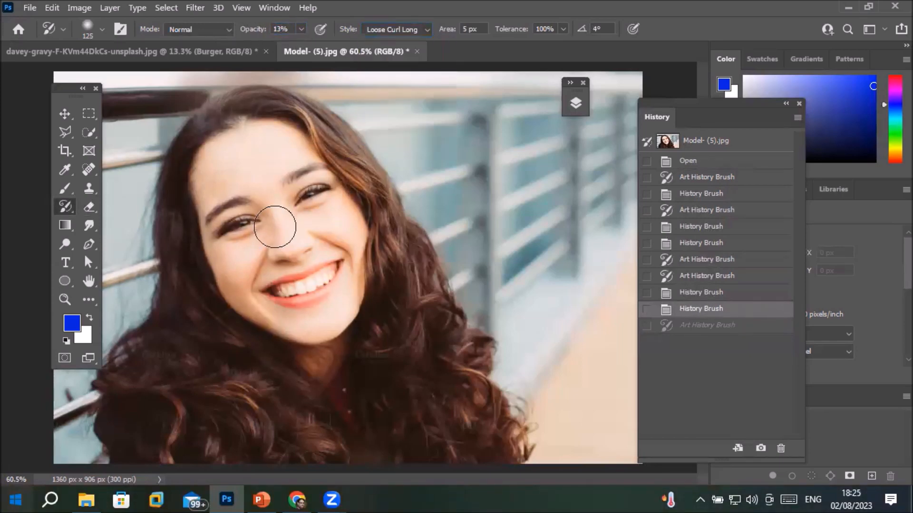
{"action": "left_click_drag", "start_coordinate": [279, 224], "coordinate": [288, 230]}
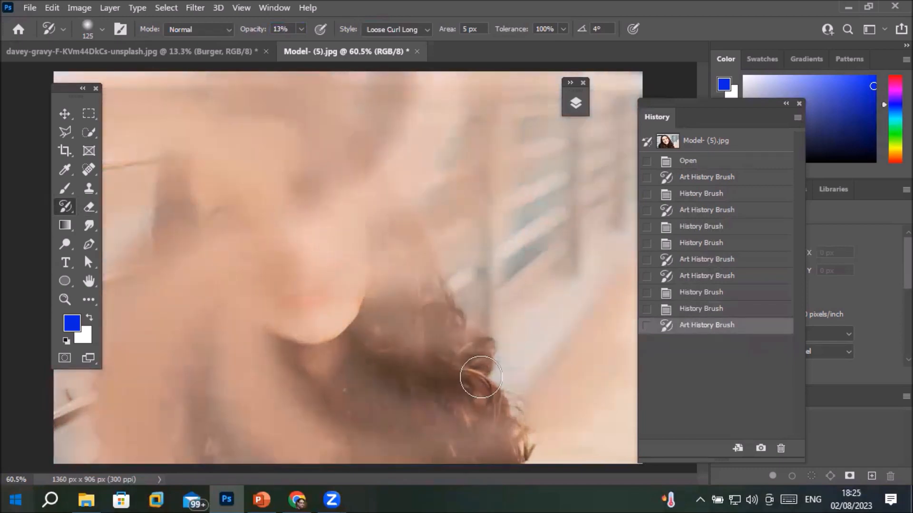
{"action": "key", "text": "ctrl+z"}
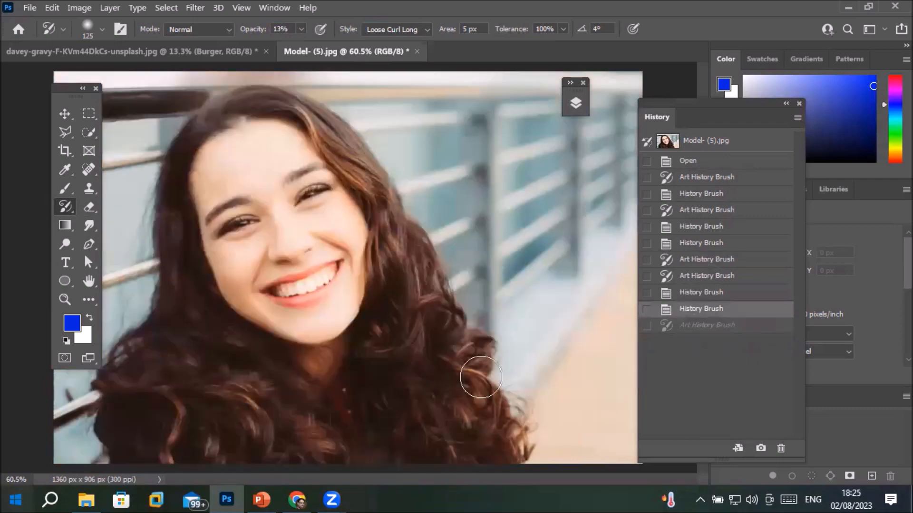
Paint over the face and hair with the Art History Brush in Tight Curl style at 13% opacity
{"action": "left_click", "coordinate": [427, 27]}
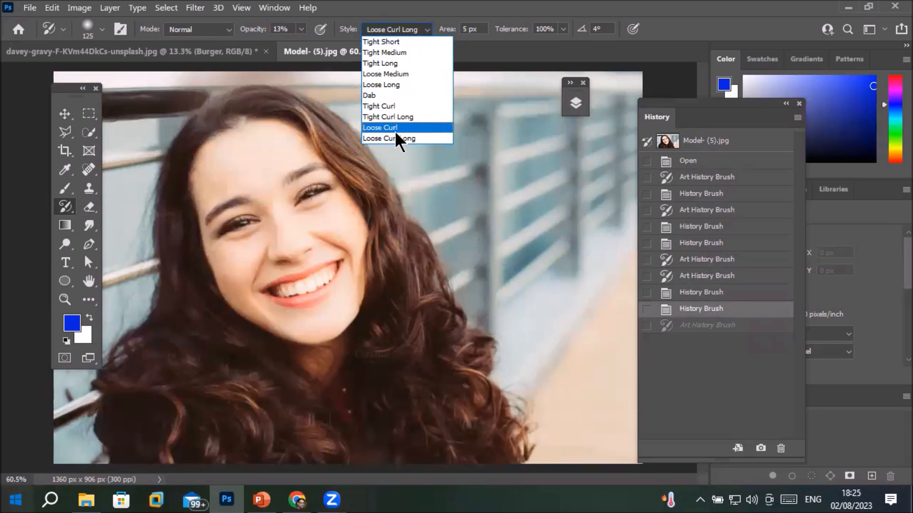
{"action": "left_click", "coordinate": [395, 106]}
{"action": "mouse_move", "coordinate": [279, 226]}
{"action": "left_mouse_down"}
{"action": "mouse_move", "coordinate": [299, 238]}
{"action": "mouse_move", "coordinate": [307, 266]}
{"action": "mouse_move", "coordinate": [272, 280]}
{"action": "mouse_move", "coordinate": [297, 222]}
{"action": "mouse_move", "coordinate": [368, 195]}
{"action": "mouse_move", "coordinate": [430, 278]}
{"action": "mouse_move", "coordinate": [258, 304]}
{"action": "mouse_move", "coordinate": [218, 203]}
{"action": "mouse_move", "coordinate": [344, 169]}
{"action": "mouse_move", "coordinate": [446, 320]}
{"action": "mouse_move", "coordinate": [347, 356]}
{"action": "mouse_move", "coordinate": [490, 386]}
{"action": "left_mouse_up"}
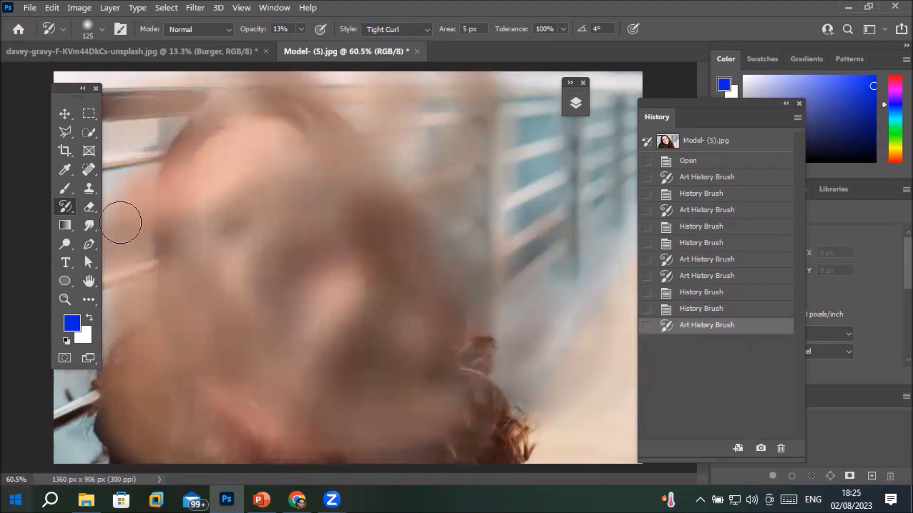
Restore the original face and hair in the blurred portrait with the History Brush at 100% opacity
{"action": "left_click", "coordinate": [62, 207]}
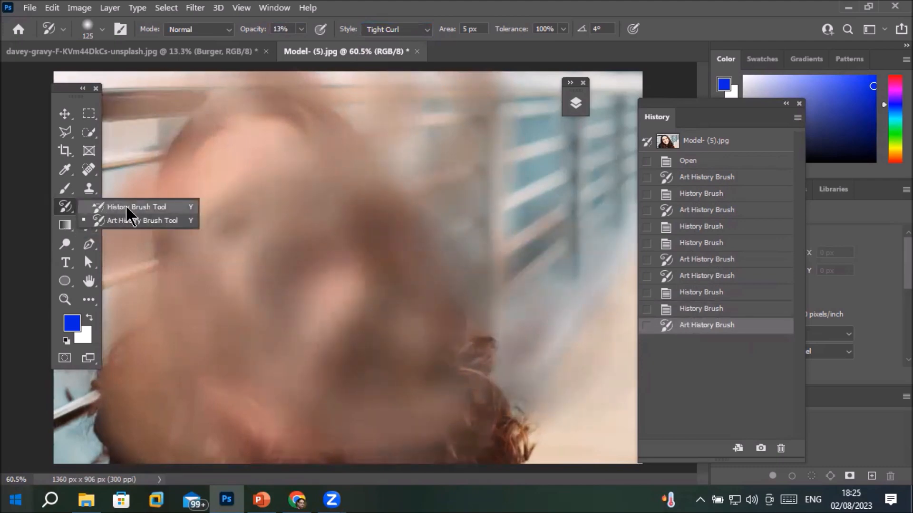
{"action": "left_click", "coordinate": [127, 205]}
{"action": "mouse_move", "coordinate": [180, 171]}
{"action": "left_mouse_down"}
{"action": "mouse_move", "coordinate": [185, 289]}
{"action": "mouse_move", "coordinate": [280, 401]}
{"action": "mouse_move", "coordinate": [410, 373]}
{"action": "mouse_move", "coordinate": [496, 215]}
{"action": "mouse_move", "coordinate": [340, 132]}
{"action": "mouse_move", "coordinate": [207, 275]}
{"action": "mouse_move", "coordinate": [393, 292]}
{"action": "mouse_move", "coordinate": [288, 173]}
{"action": "mouse_move", "coordinate": [408, 299]}
{"action": "mouse_move", "coordinate": [207, 280]}
{"action": "mouse_move", "coordinate": [325, 166]}
{"action": "mouse_move", "coordinate": [408, 246]}
{"action": "mouse_move", "coordinate": [306, 395]}
{"action": "mouse_move", "coordinate": [267, 382]}
{"action": "mouse_move", "coordinate": [436, 323]}
{"action": "mouse_move", "coordinate": [552, 426]}
{"action": "mouse_move", "coordinate": [545, 291]}
{"action": "mouse_move", "coordinate": [514, 380]}
{"action": "mouse_move", "coordinate": [225, 244]}
{"action": "mouse_move", "coordinate": [246, 279]}
{"action": "mouse_move", "coordinate": [316, 257]}
{"action": "left_mouse_up"}
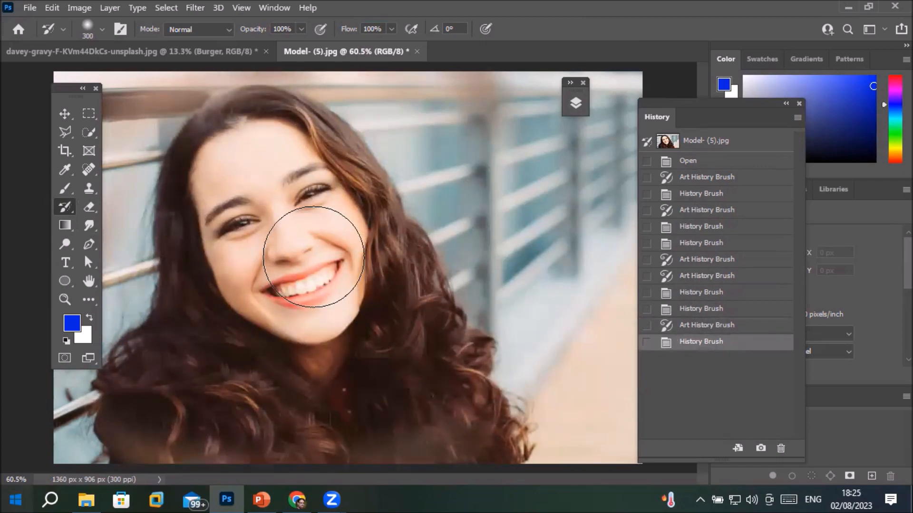
{"action": "scroll", "coordinate": [313, 257], "scroll_direction": "down", "scroll_amount": 3}
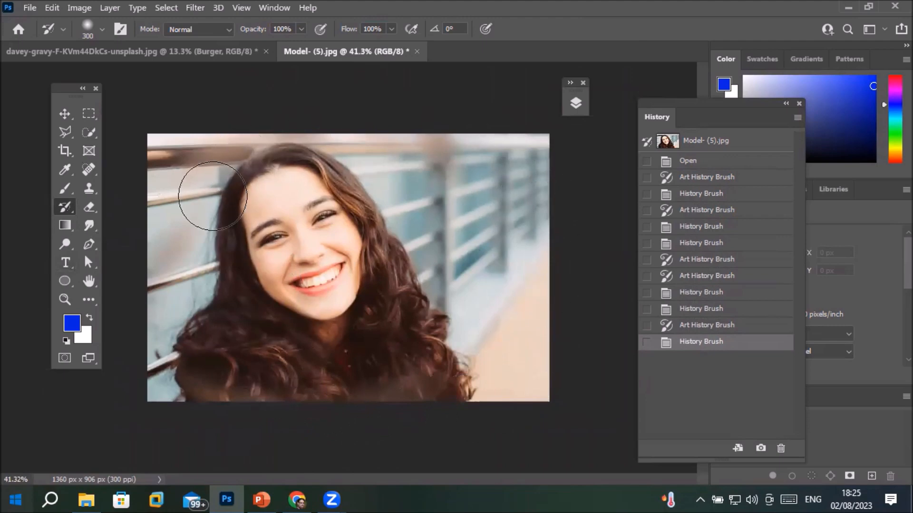
Open the portrait of the woman with a hair bun and orange background from the Models folder as a new Photoshop document
{"action": "left_click", "coordinate": [86, 499]}
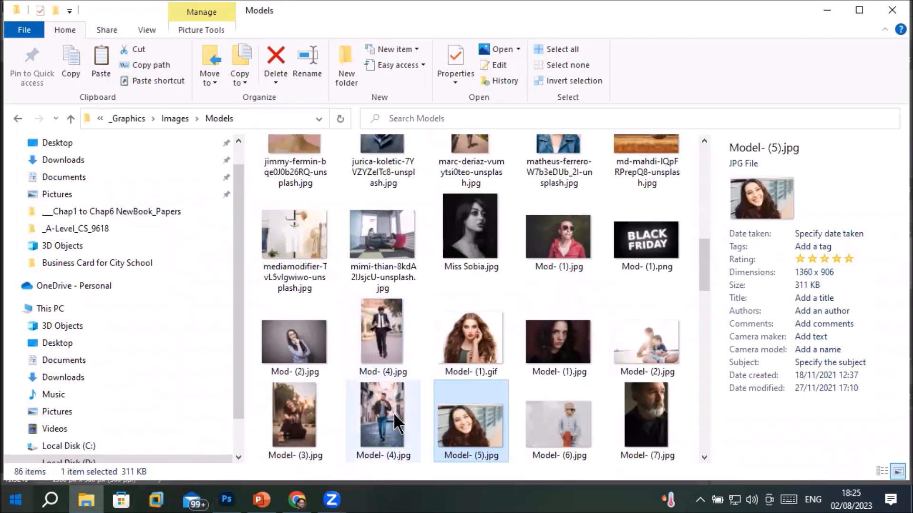
{"action": "scroll", "coordinate": [390, 419], "scroll_direction": "down", "scroll_amount": 5}
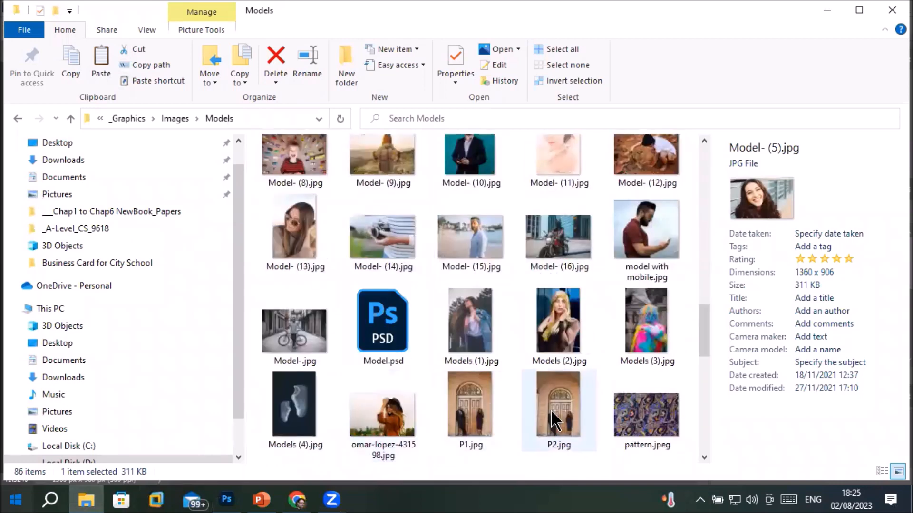
{"action": "scroll", "coordinate": [558, 404], "scroll_direction": "down", "scroll_amount": 3}
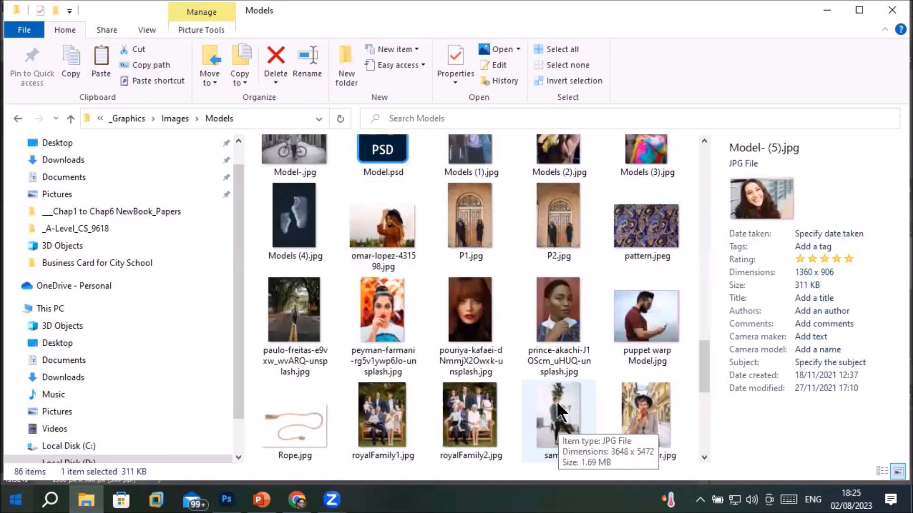
{"action": "left_click", "coordinate": [382, 310]}
{"action": "left_click_drag", "start_coordinate": [382, 310], "coordinate": [470, 56]}
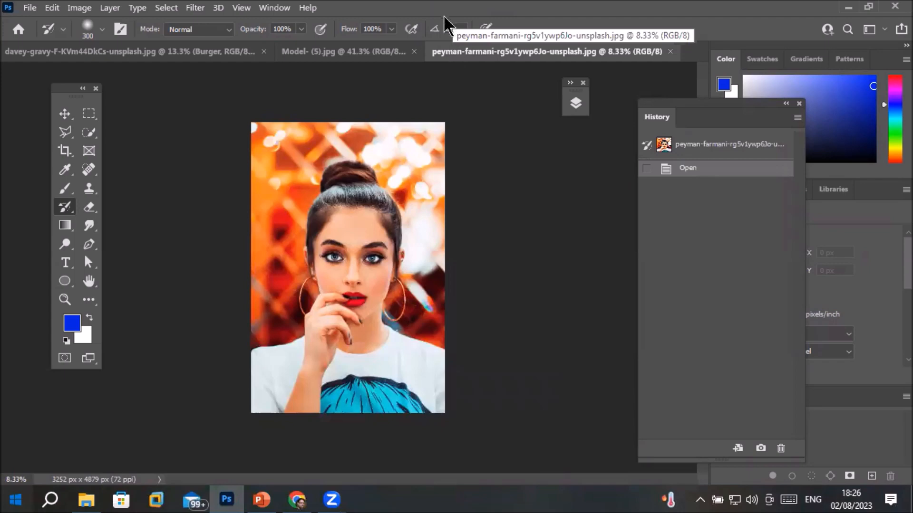
{"action": "scroll", "coordinate": [336, 230], "scroll_direction": "up", "scroll_amount": 1}
{"action": "scroll", "coordinate": [336, 230], "scroll_direction": "up", "scroll_amount": 1}
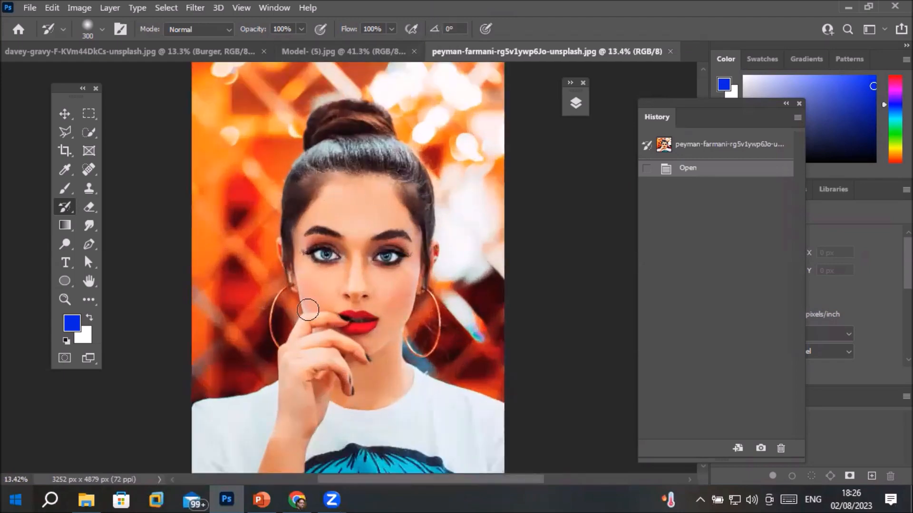
{"action": "scroll", "coordinate": [328, 328], "scroll_direction": "down", "scroll_amount": 1}
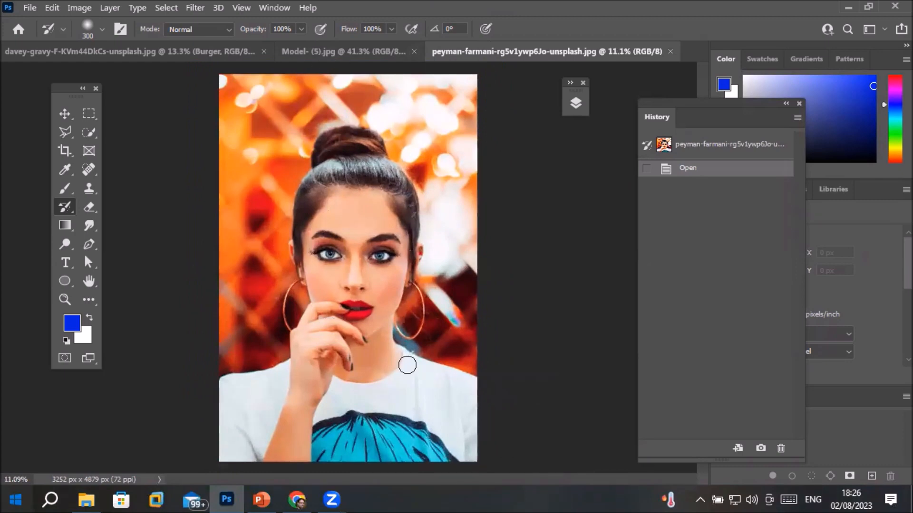
Select the woman automatically with Select Subject and invert the selection to target the background
{"action": "left_click", "coordinate": [90, 133]}
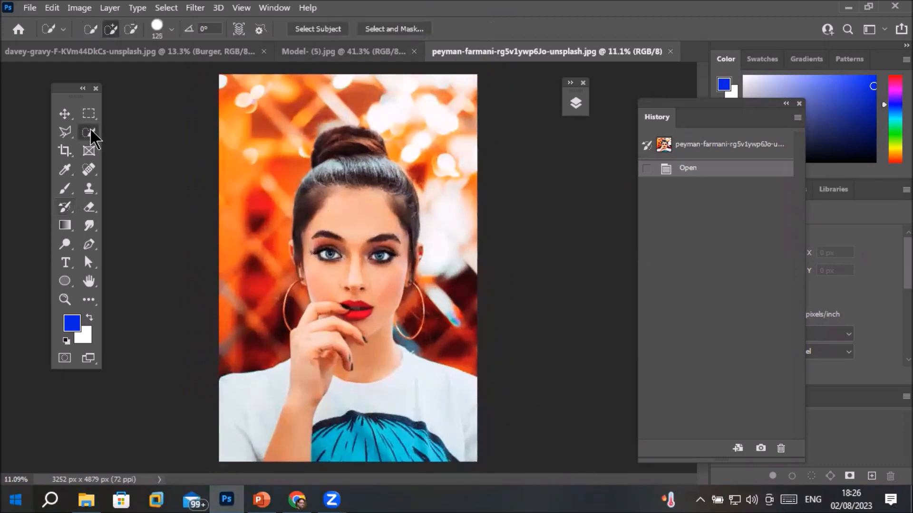
{"action": "left_click", "coordinate": [315, 28]}
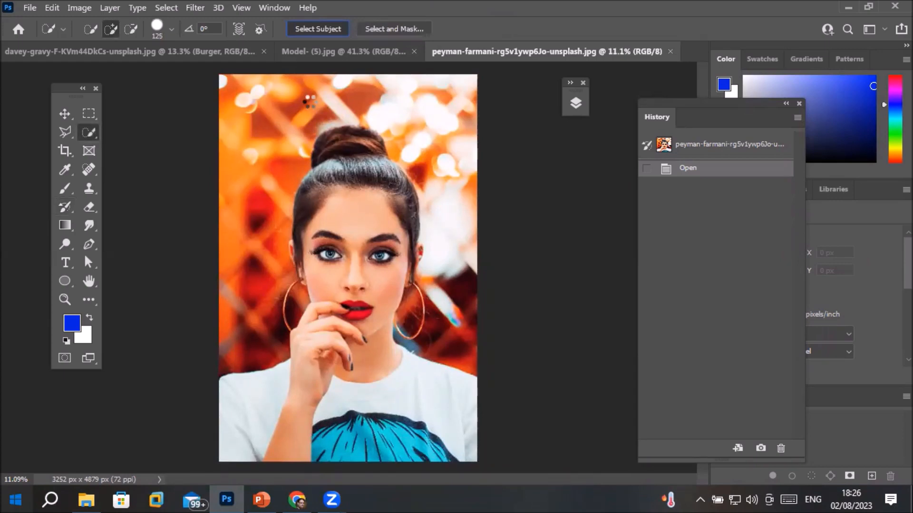
{"action": "right_click", "coordinate": [363, 216]}
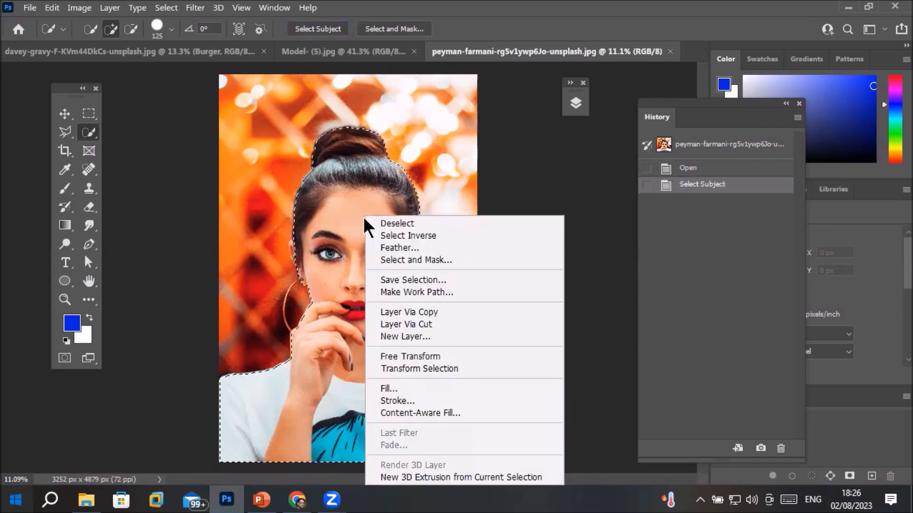
{"action": "left_click", "coordinate": [414, 236]}
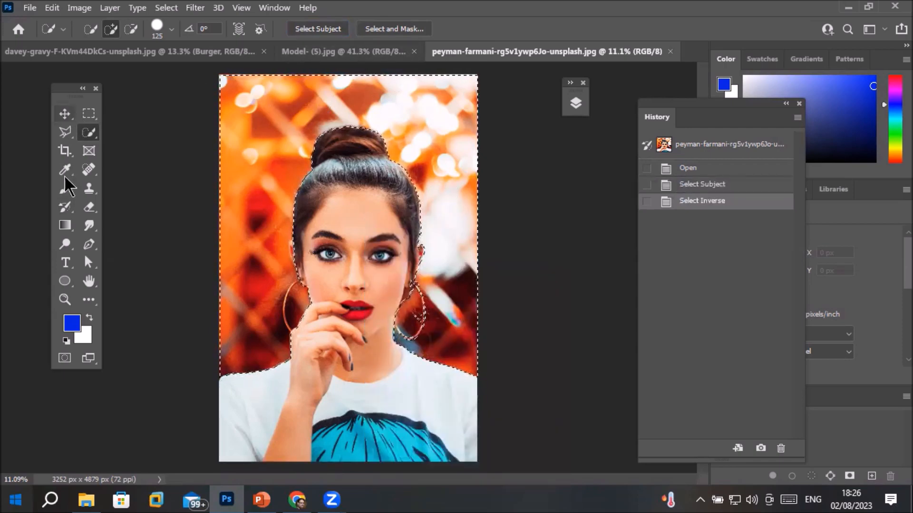
Paint over the selected background with the Art History Brush at size 700, Tight Curl style and 13% opacity
{"action": "left_click", "coordinate": [59, 207]}
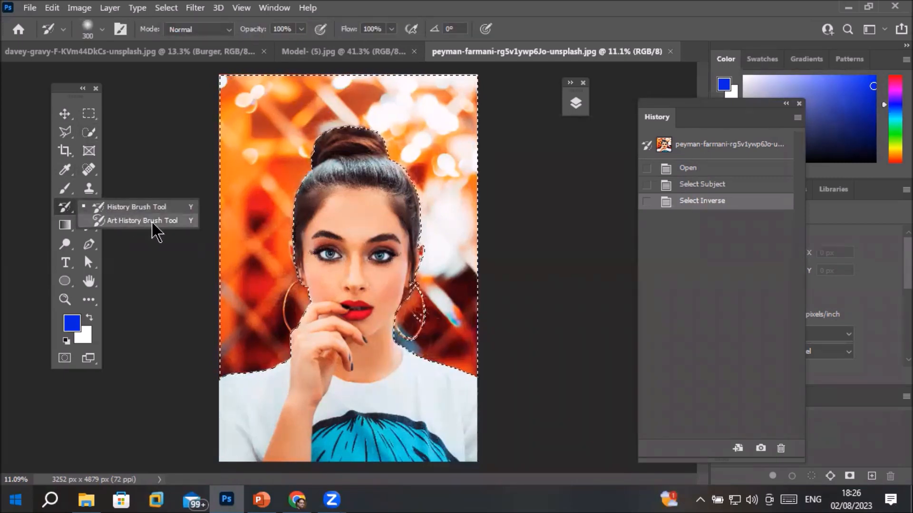
{"action": "left_click", "coordinate": [153, 231]}
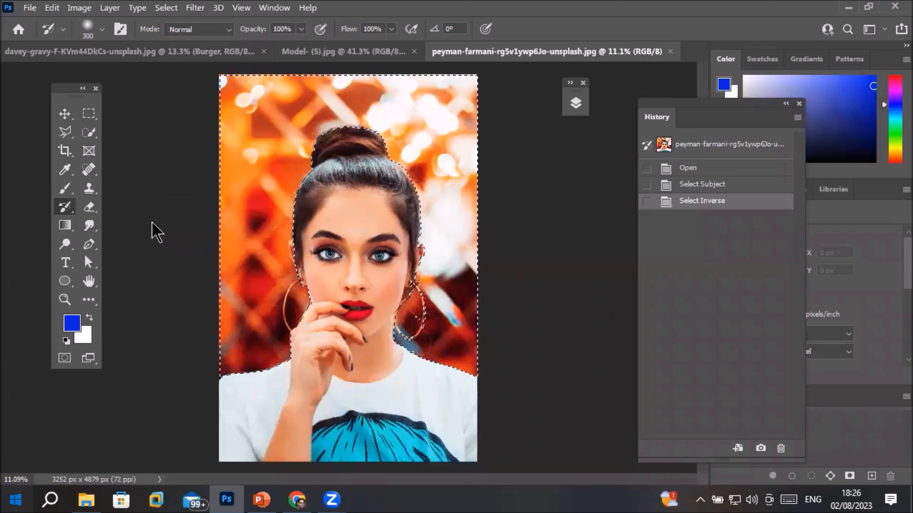
{"action": "key", "text": "bracketright"}
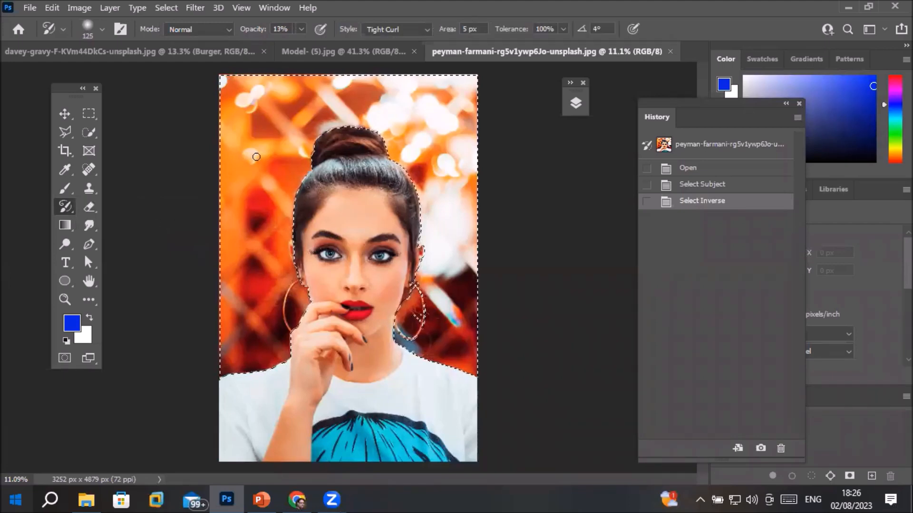
{"action": "key", "text": "bracketright"}
{"action": "key", "text": "bracketright"}
{"action": "key", "text": "bracketright"}
{"action": "key", "text": "bracketright"}
{"action": "key", "text": "bracketright"}
{"action": "key", "text": "bracketright"}
{"action": "key", "text": "bracketright"}
{"action": "key", "text": "bracketright"}
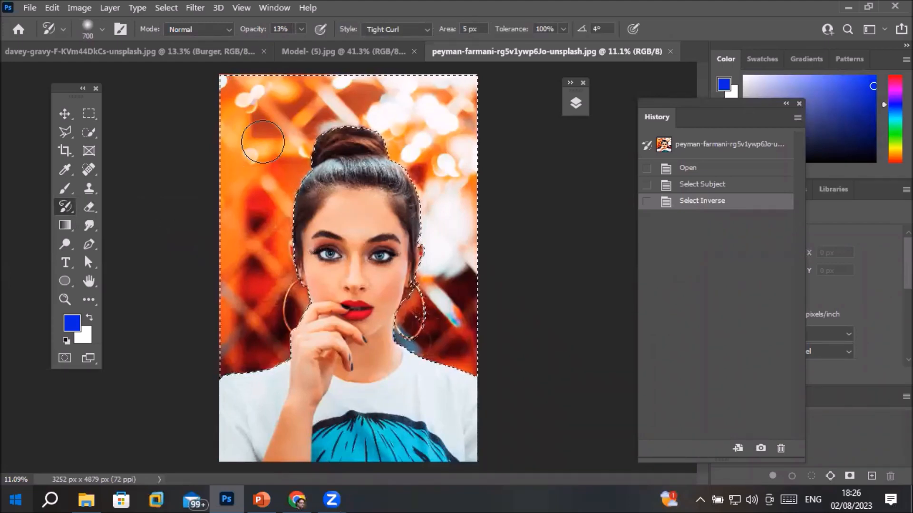
{"action": "left_click", "coordinate": [386, 31]}
{"action": "left_click", "coordinate": [384, 30]}
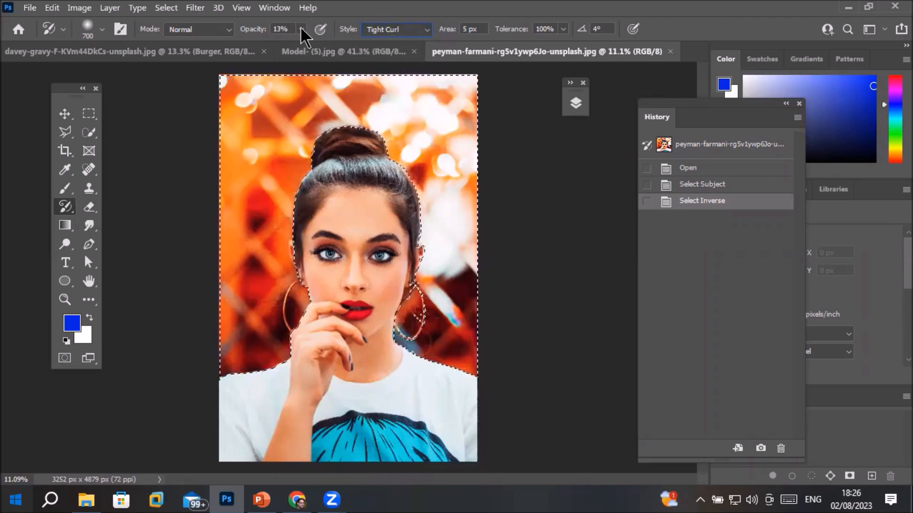
{"action": "mouse_move", "coordinate": [236, 96]}
{"action": "left_mouse_down"}
{"action": "mouse_move", "coordinate": [256, 238]}
{"action": "mouse_move", "coordinate": [432, 187]}
{"action": "mouse_move", "coordinate": [427, 123]}
{"action": "mouse_move", "coordinate": [442, 161]}
{"action": "mouse_move", "coordinate": [418, 109]}
{"action": "mouse_move", "coordinate": [396, 425]}
{"action": "mouse_move", "coordinate": [230, 279]}
{"action": "mouse_move", "coordinate": [228, 102]}
{"action": "mouse_move", "coordinate": [418, 162]}
{"action": "mouse_move", "coordinate": [413, 340]}
{"action": "mouse_move", "coordinate": [326, 418]}
{"action": "mouse_move", "coordinate": [357, 455]}
{"action": "left_mouse_up"}
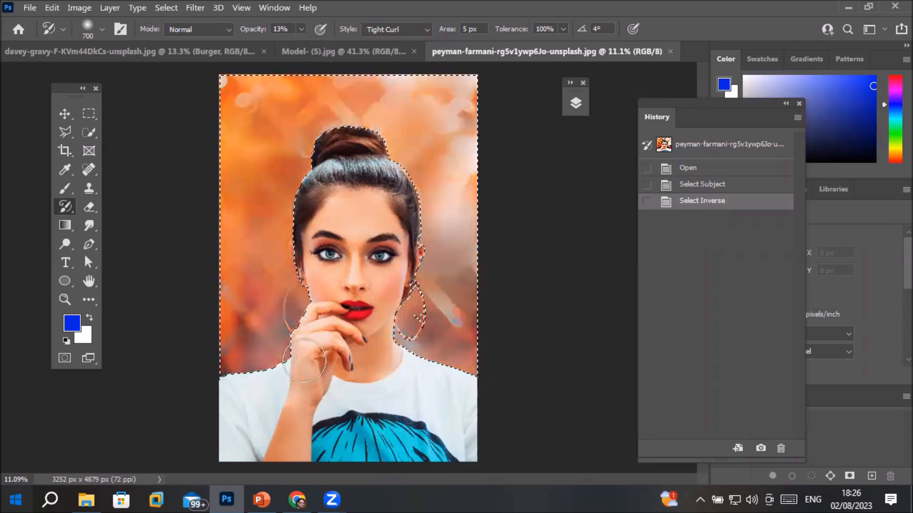
{"action": "mouse_move", "coordinate": [308, 238]}
{"action": "left_mouse_down"}
{"action": "mouse_move", "coordinate": [342, 114]}
{"action": "mouse_move", "coordinate": [337, 218]}
{"action": "mouse_move", "coordinate": [554, 341]}
{"action": "left_mouse_up"}
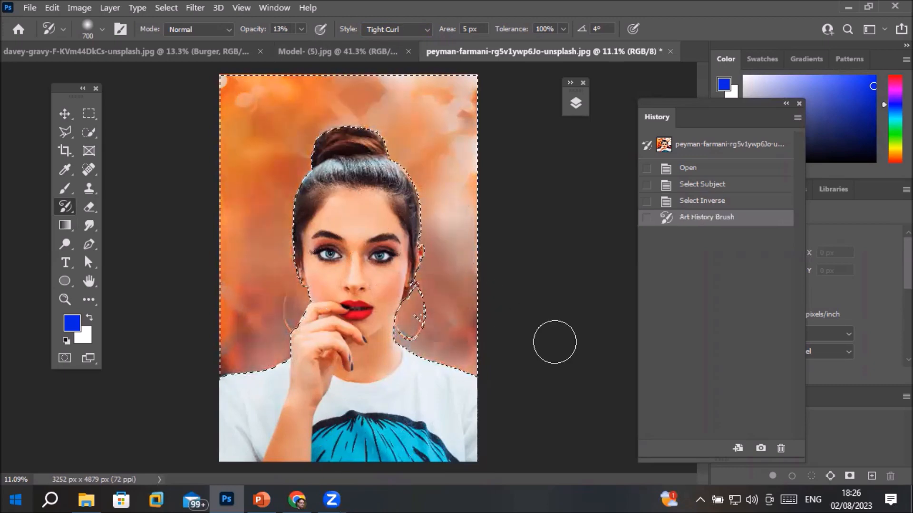
{"action": "mouse_move", "coordinate": [418, 209]}
{"action": "left_mouse_down"}
{"action": "mouse_move", "coordinate": [448, 92]}
{"action": "mouse_move", "coordinate": [457, 156]}
{"action": "mouse_move", "coordinate": [400, 119]}
{"action": "mouse_move", "coordinate": [225, 219]}
{"action": "mouse_move", "coordinate": [228, 209]}
{"action": "left_mouse_up"}
Switch the Art History Brush style to Loose Curl and paint over the background at 13% opacity
{"action": "left_click", "coordinate": [426, 29]}
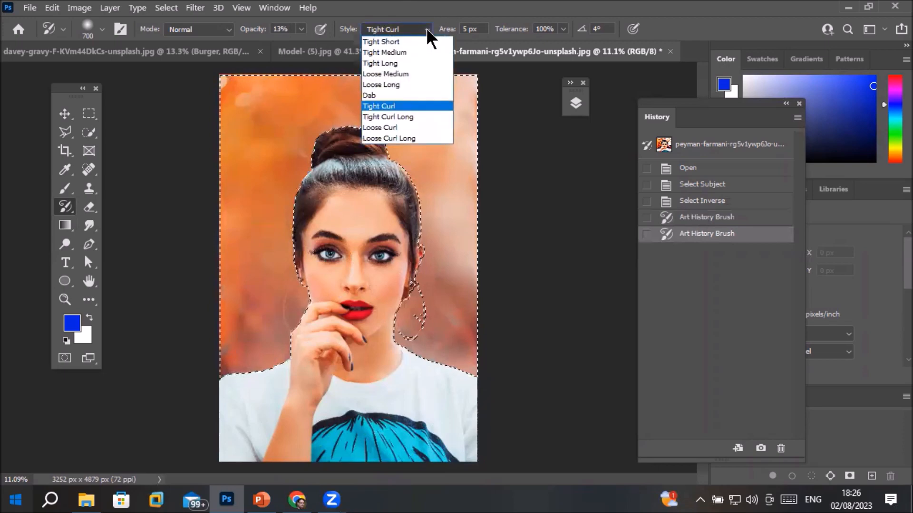
{"action": "left_click", "coordinate": [390, 128]}
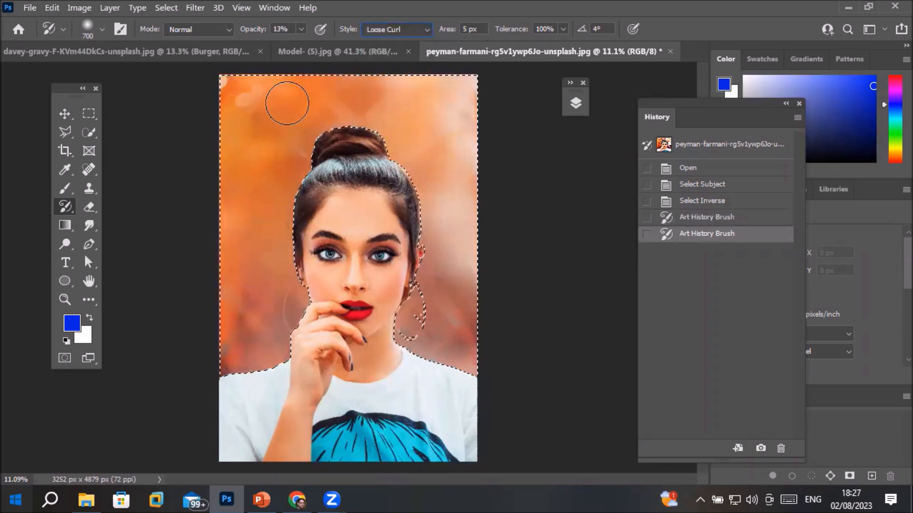
{"action": "left_click_drag", "start_coordinate": [451, 271], "coordinate": [440, 148]}
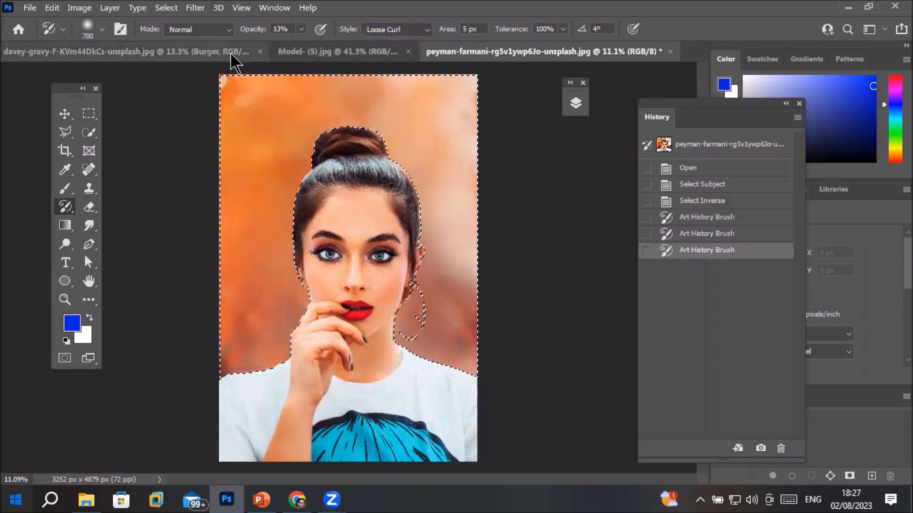
Paint the whole background in Loose Curl style at 100% opacity, and deselect
{"action": "left_click", "coordinate": [301, 29]}
{"action": "left_click_drag", "start_coordinate": [303, 46], "coordinate": [408, 62]}
{"action": "mouse_move", "coordinate": [291, 106]}
{"action": "left_mouse_down"}
{"action": "mouse_move", "coordinate": [273, 134]}
{"action": "mouse_move", "coordinate": [266, 212]}
{"action": "mouse_move", "coordinate": [274, 309]}
{"action": "mouse_move", "coordinate": [367, 370]}
{"action": "mouse_move", "coordinate": [475, 301]}
{"action": "mouse_move", "coordinate": [450, 139]}
{"action": "mouse_move", "coordinate": [272, 94]}
{"action": "mouse_move", "coordinate": [167, 188]}
{"action": "mouse_move", "coordinate": [299, 316]}
{"action": "mouse_move", "coordinate": [443, 244]}
{"action": "mouse_move", "coordinate": [422, 89]}
{"action": "mouse_move", "coordinate": [270, 178]}
{"action": "mouse_move", "coordinate": [337, 420]}
{"action": "mouse_move", "coordinate": [421, 456]}
{"action": "mouse_move", "coordinate": [481, 282]}
{"action": "mouse_move", "coordinate": [389, 98]}
{"action": "mouse_move", "coordinate": [203, 192]}
{"action": "mouse_move", "coordinate": [162, 346]}
{"action": "left_mouse_up"}
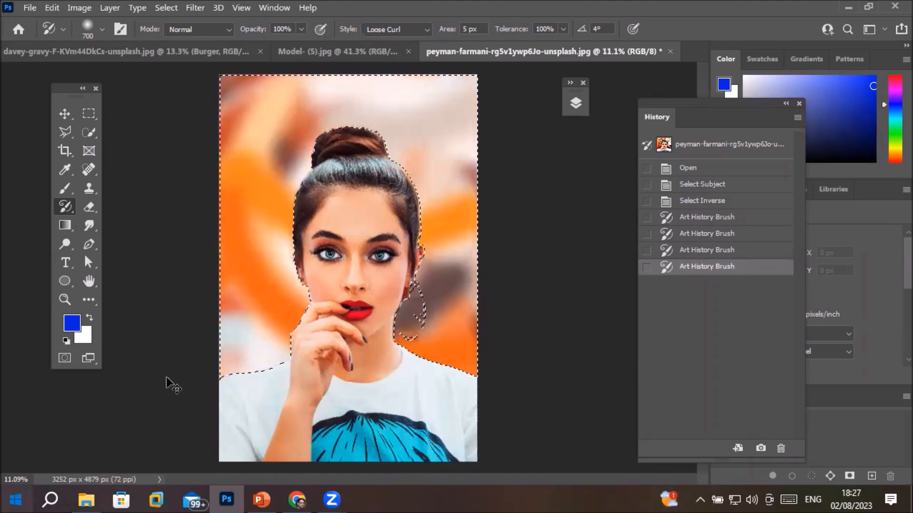
{"action": "key", "text": "ctrl+d"}
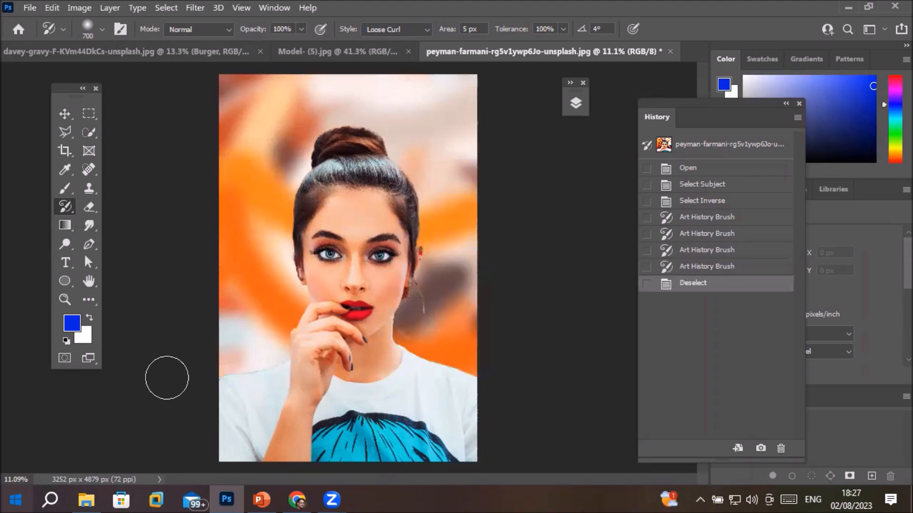
Try to open the photo of a person on a sofa from the Models folder in Photoshop
{"action": "left_click", "coordinate": [86, 499]}
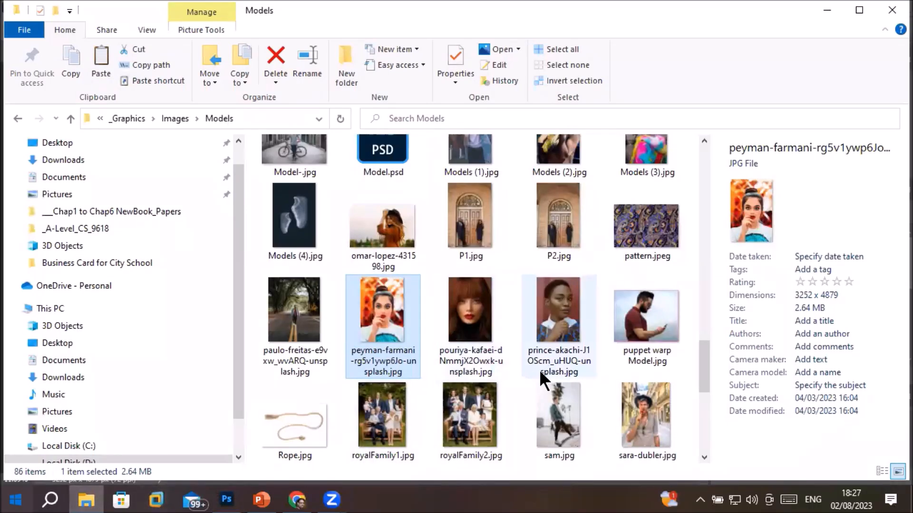
{"action": "scroll", "coordinate": [321, 346], "scroll_direction": "up", "scroll_amount": 5}
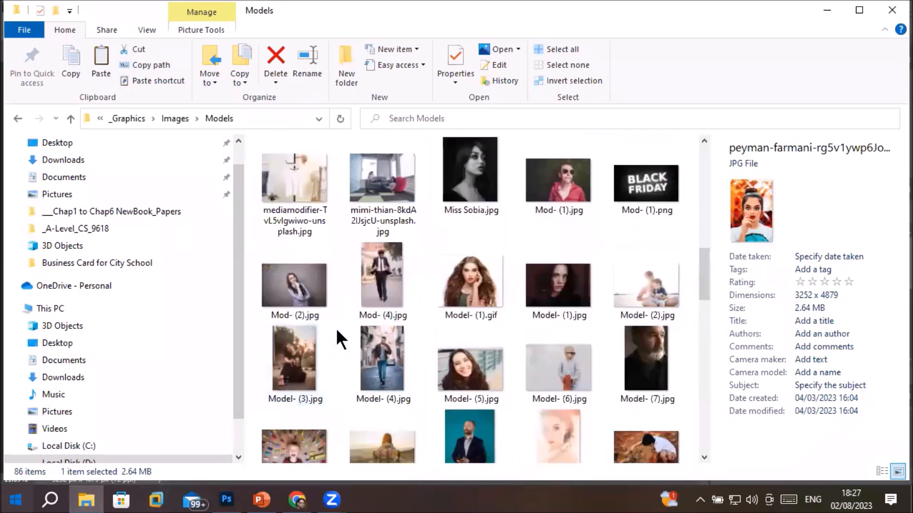
{"action": "left_click_drag", "start_coordinate": [381, 181], "coordinate": [518, 61]}
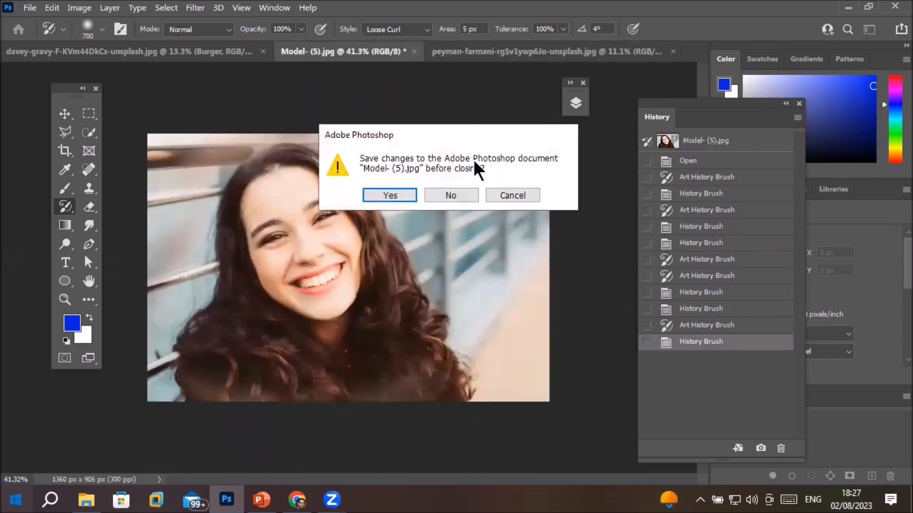
Close the smiling portrait, the orange-background portrait and the burger image without saving changes
{"action": "left_click", "coordinate": [464, 194]}
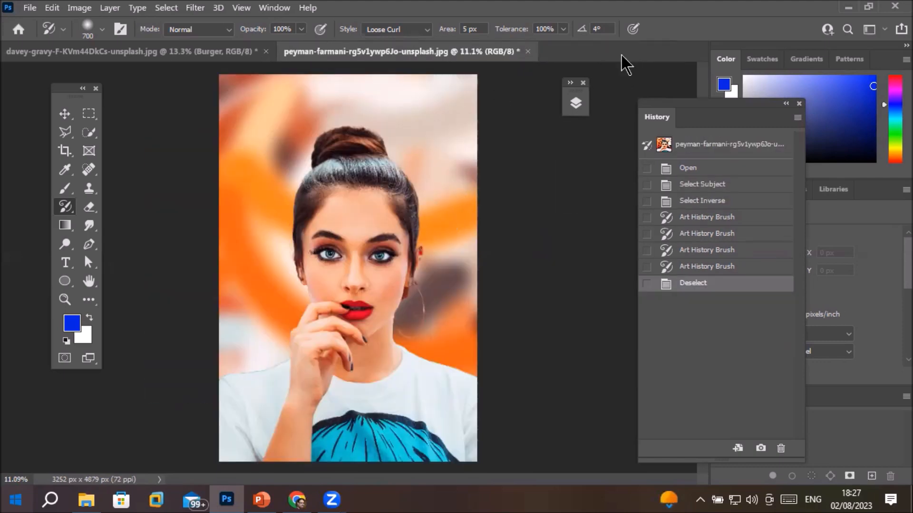
{"action": "left_click", "coordinate": [527, 51]}
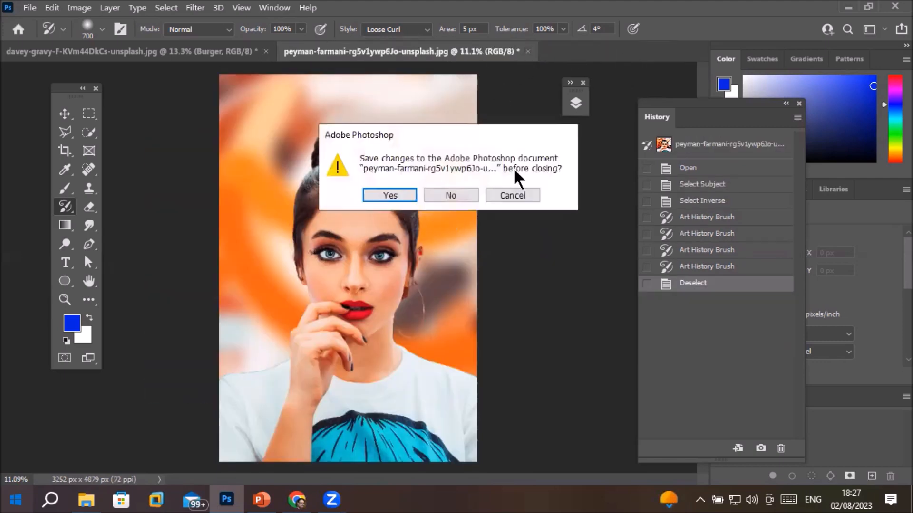
{"action": "left_click", "coordinate": [461, 193]}
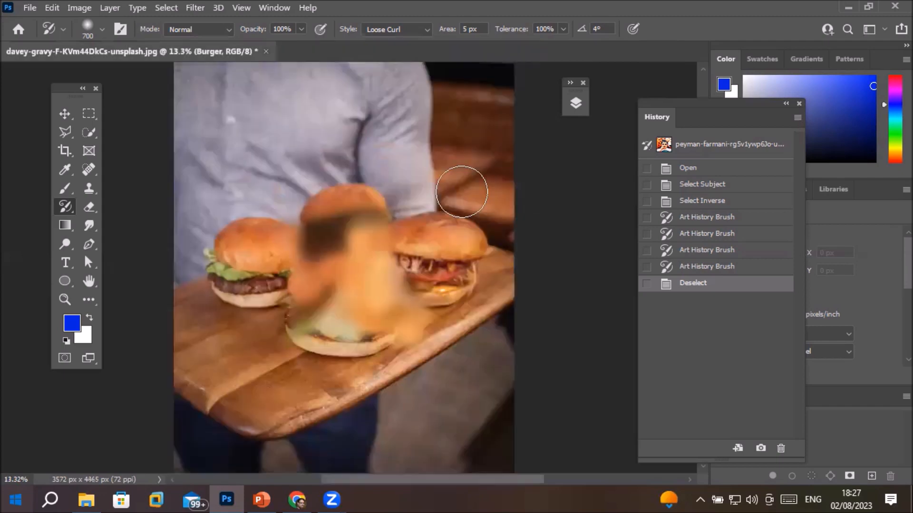
{"action": "left_click", "coordinate": [266, 51]}
{"action": "left_click", "coordinate": [430, 195]}
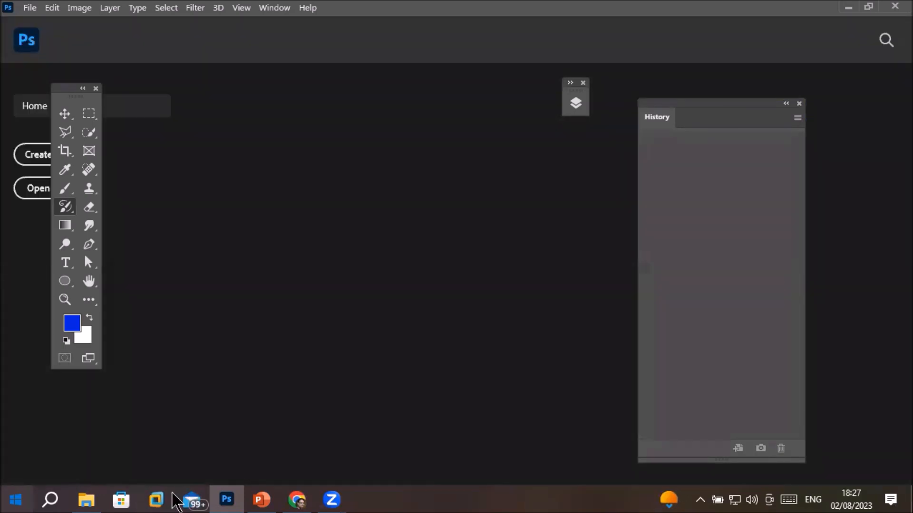
Open the photo of the man in a black hat on a street from the Models folder in Photoshop
{"action": "left_click", "coordinate": [86, 499]}
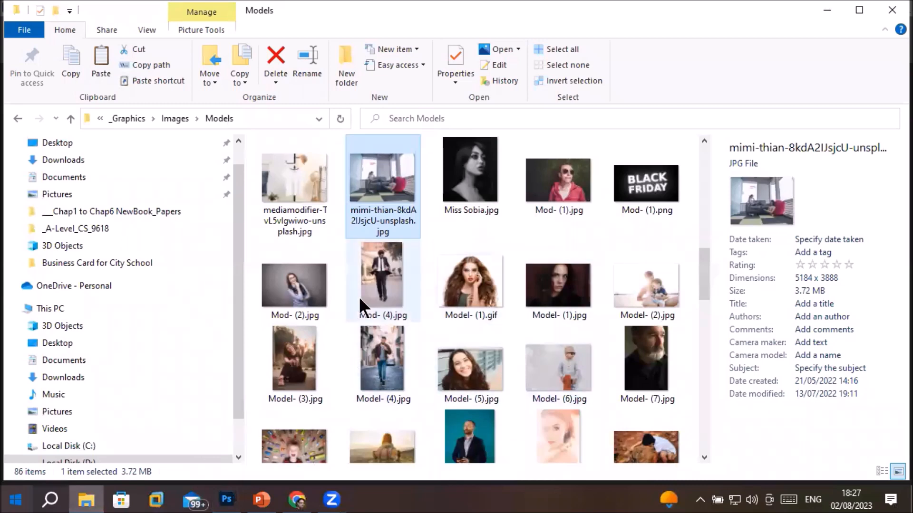
{"action": "scroll", "coordinate": [456, 340], "scroll_direction": "down", "scroll_amount": 5}
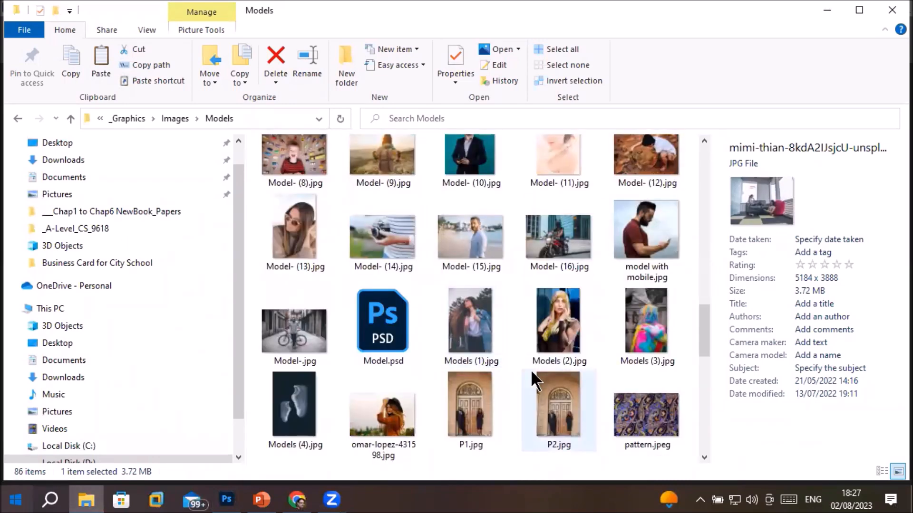
{"action": "scroll", "coordinate": [531, 373], "scroll_direction": "down", "scroll_amount": 3}
{"action": "left_click_drag", "start_coordinate": [646, 430], "coordinate": [444, 446]}
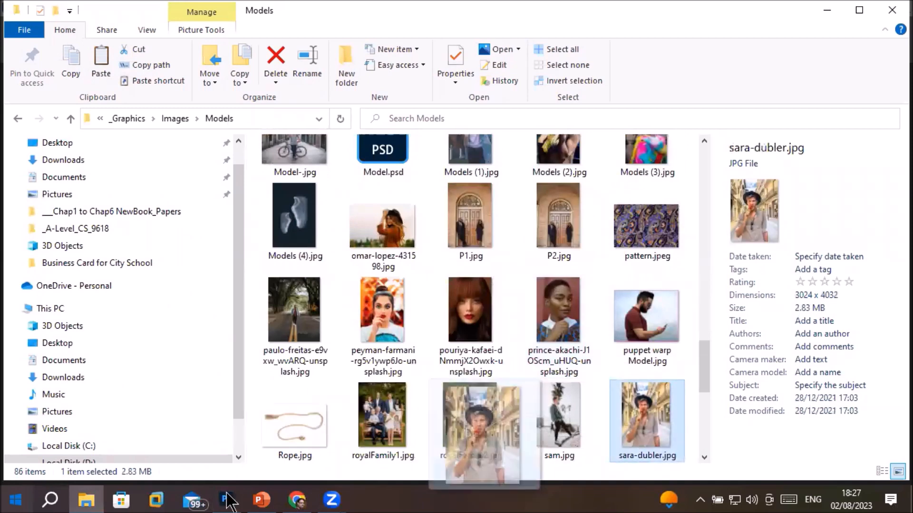
{"action": "left_click_drag", "start_coordinate": [272, 167], "coordinate": [272, 44]}
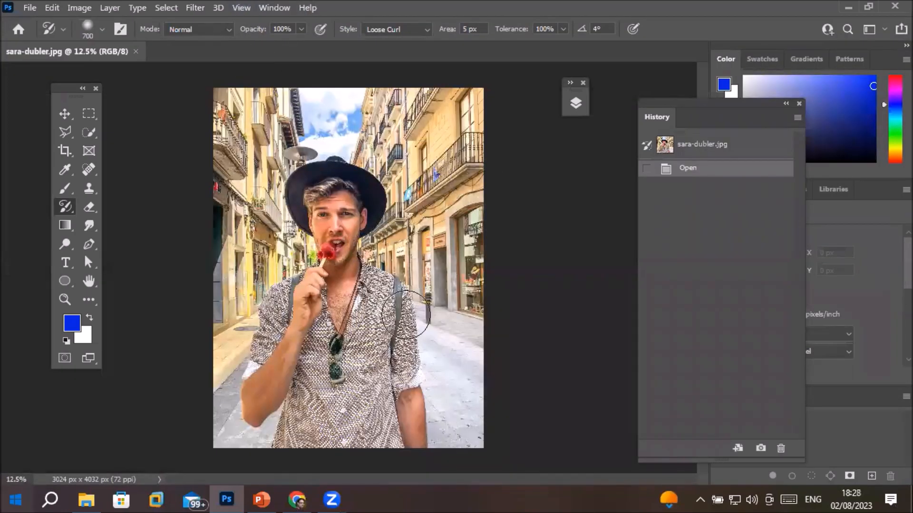
Select the man automatically as the subject and invert the selection to the street background
{"action": "scroll", "coordinate": [383, 321], "scroll_direction": "up", "scroll_amount": 1}
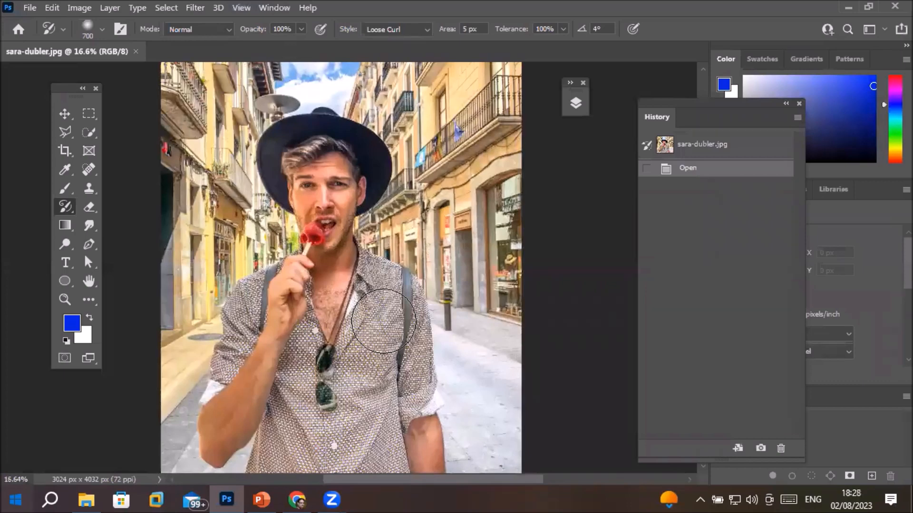
{"action": "scroll", "coordinate": [383, 322], "scroll_direction": "down", "scroll_amount": 1}
{"action": "scroll", "coordinate": [383, 322], "scroll_direction": "down", "scroll_amount": 1}
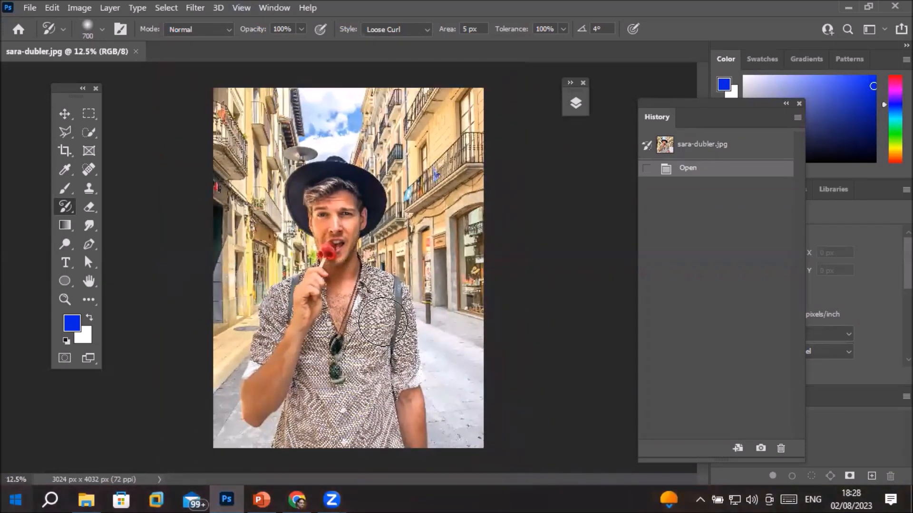
{"action": "left_click", "coordinate": [90, 133]}
{"action": "left_click", "coordinate": [314, 29]}
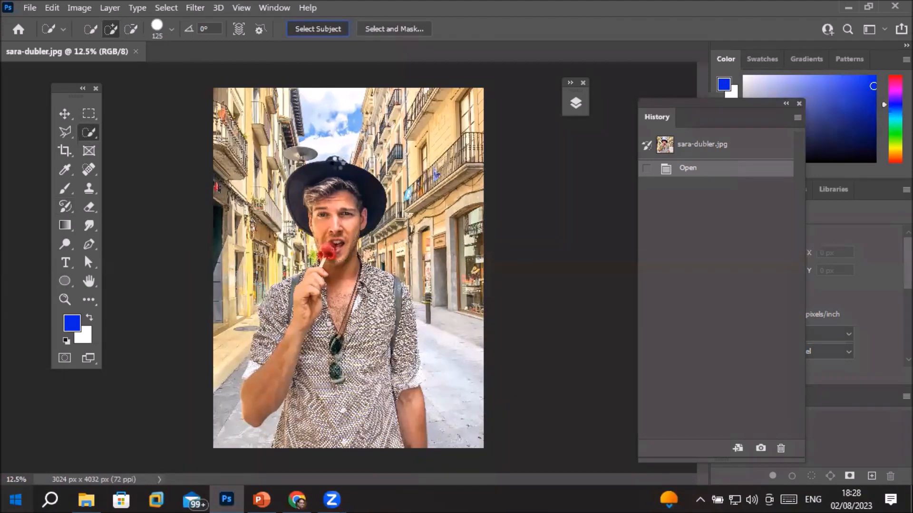
{"action": "right_click", "coordinate": [343, 217]}
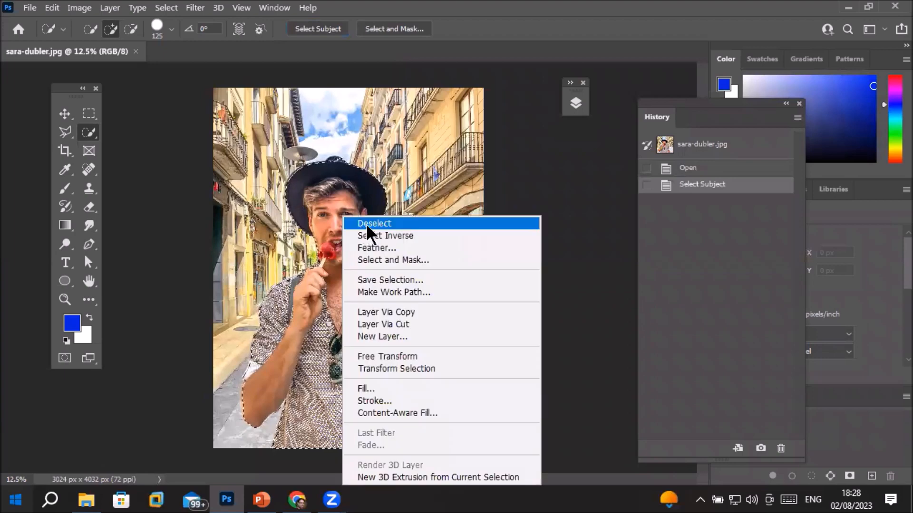
{"action": "left_click", "coordinate": [373, 235]}
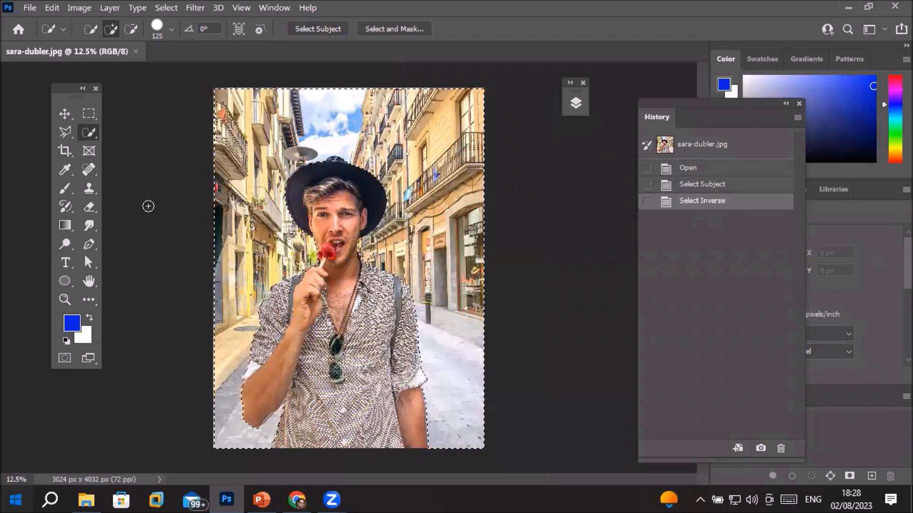
Try painting the selected background with the Art History Brush in Loose Curl Long style at 100% opacity, and return to the subject selection
{"action": "left_click", "coordinate": [65, 206]}
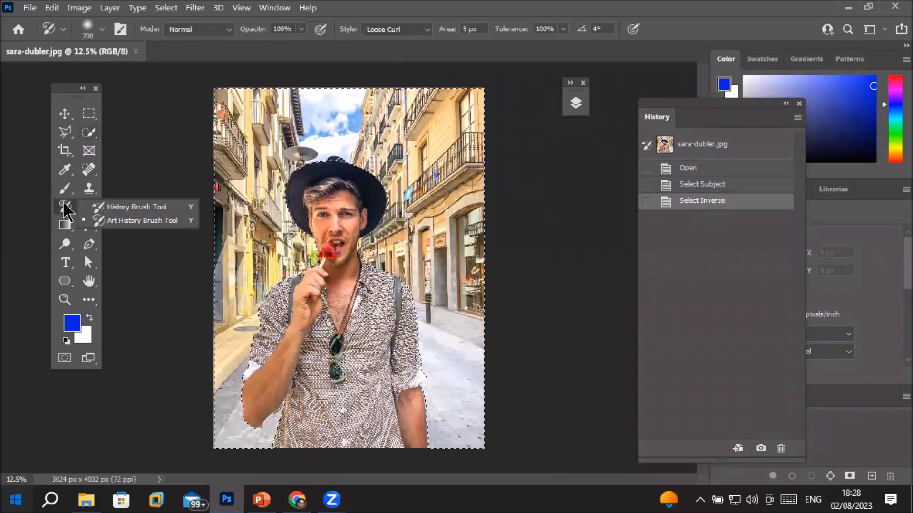
{"action": "left_click", "coordinate": [124, 219]}
{"action": "left_click", "coordinate": [424, 29]}
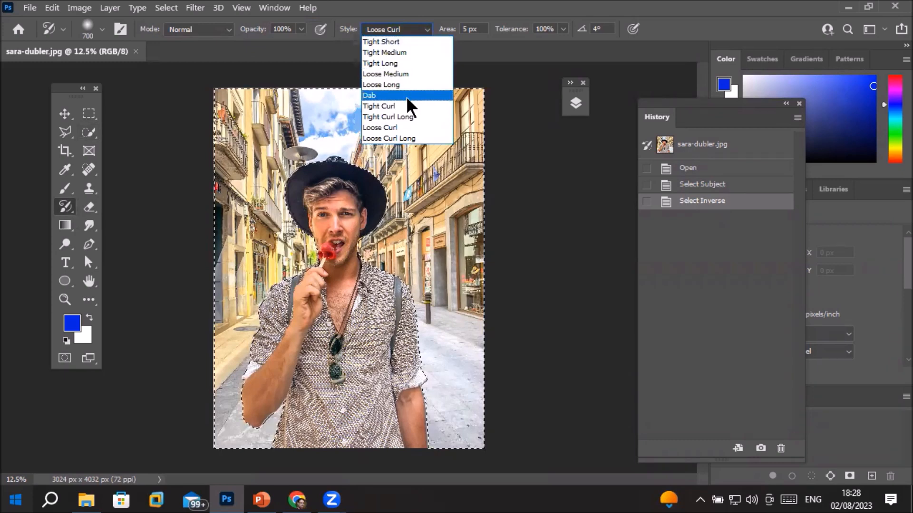
{"action": "left_click", "coordinate": [407, 137]}
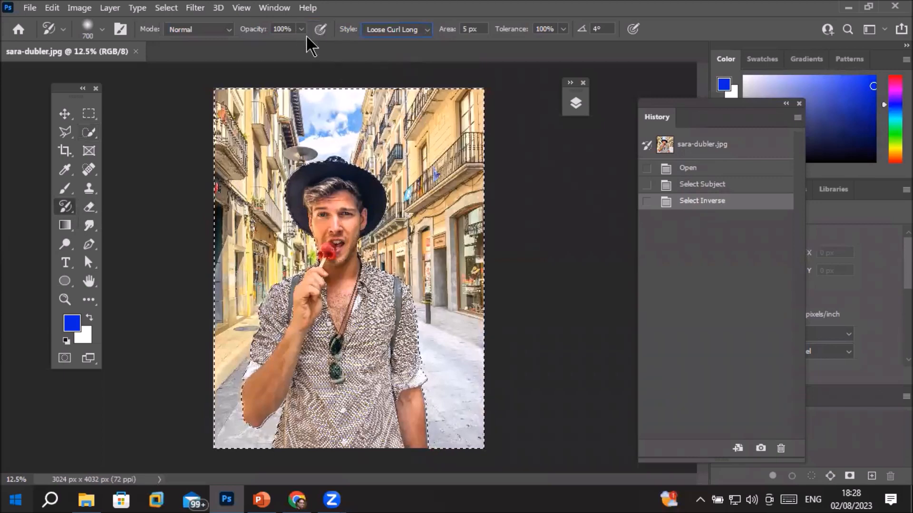
{"action": "mouse_move", "coordinate": [287, 67]}
{"action": "left_mouse_down"}
{"action": "mouse_move", "coordinate": [254, 169]}
{"action": "mouse_move", "coordinate": [224, 375]}
{"action": "mouse_move", "coordinate": [460, 352]}
{"action": "mouse_move", "coordinate": [444, 180]}
{"action": "mouse_move", "coordinate": [480, 112]}
{"action": "mouse_move", "coordinate": [301, 103]}
{"action": "mouse_move", "coordinate": [133, 118]}
{"action": "left_mouse_up"}
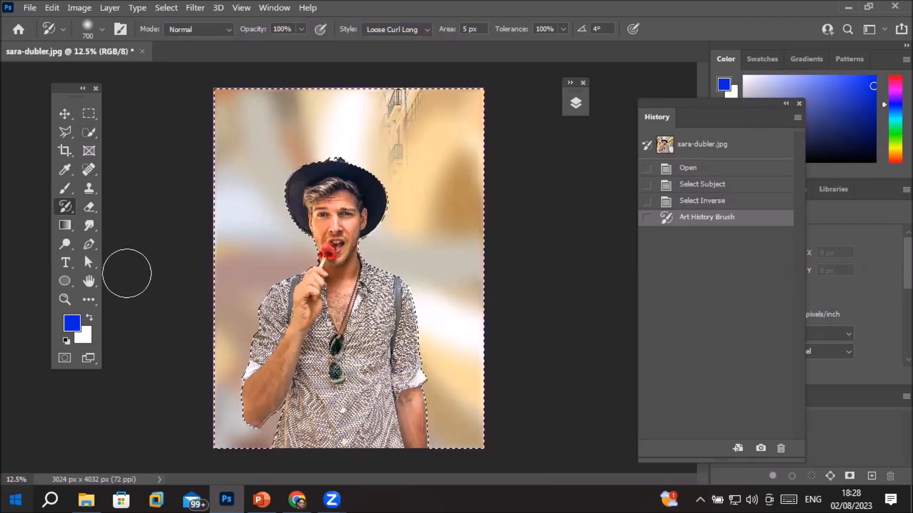
{"action": "key", "text": "ctrl+z"}
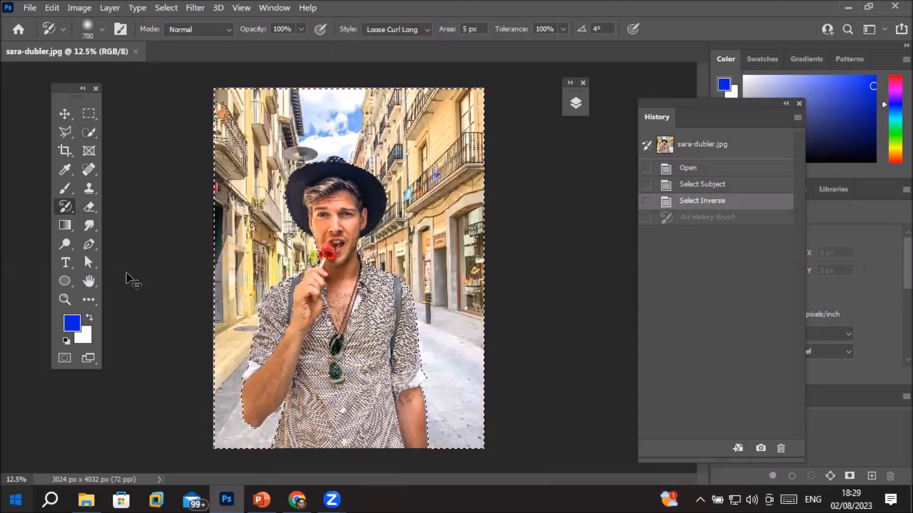
{"action": "key", "text": "ctrl+z"}
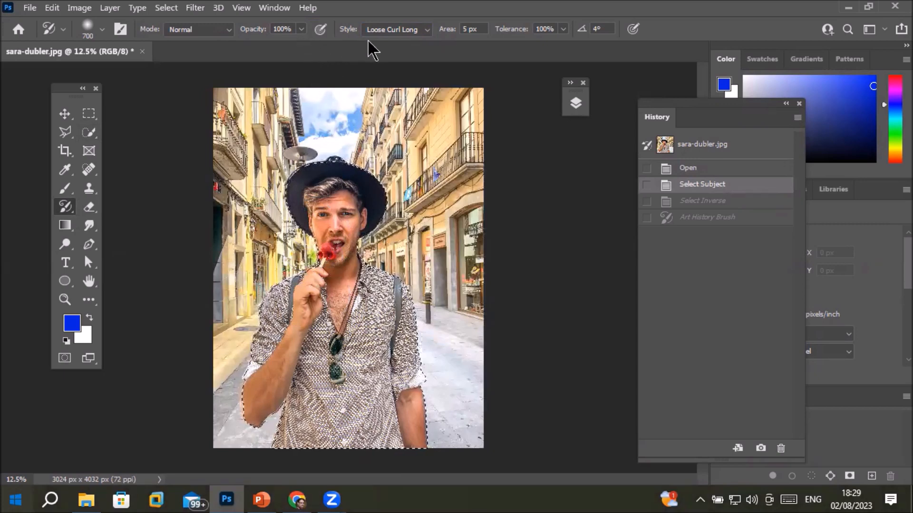
Paint over the selected man with the Art History Brush in Dab style, and deselect
{"action": "left_click", "coordinate": [432, 31]}
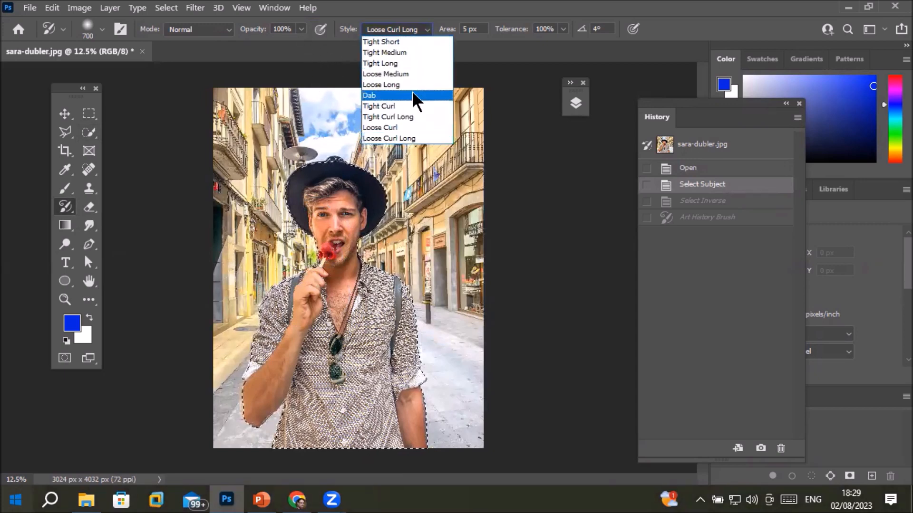
{"action": "left_click", "coordinate": [412, 94]}
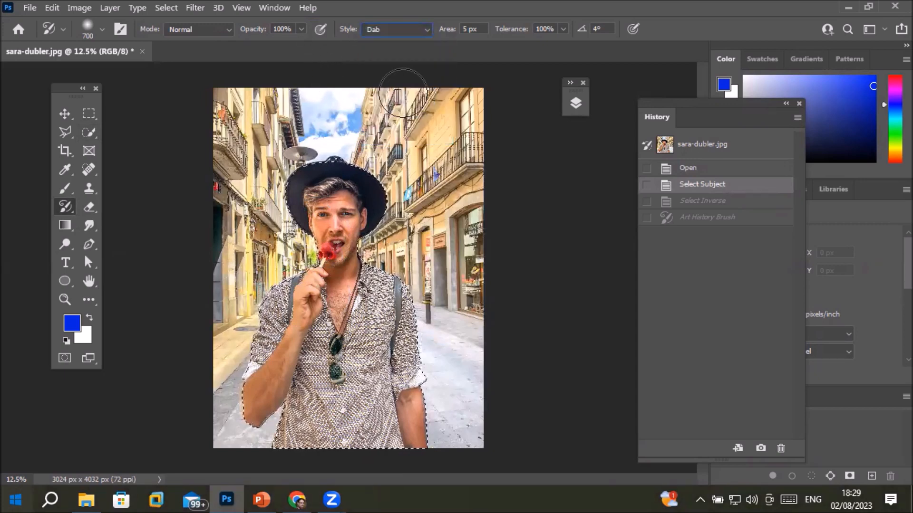
{"action": "left_click", "coordinate": [378, 203]}
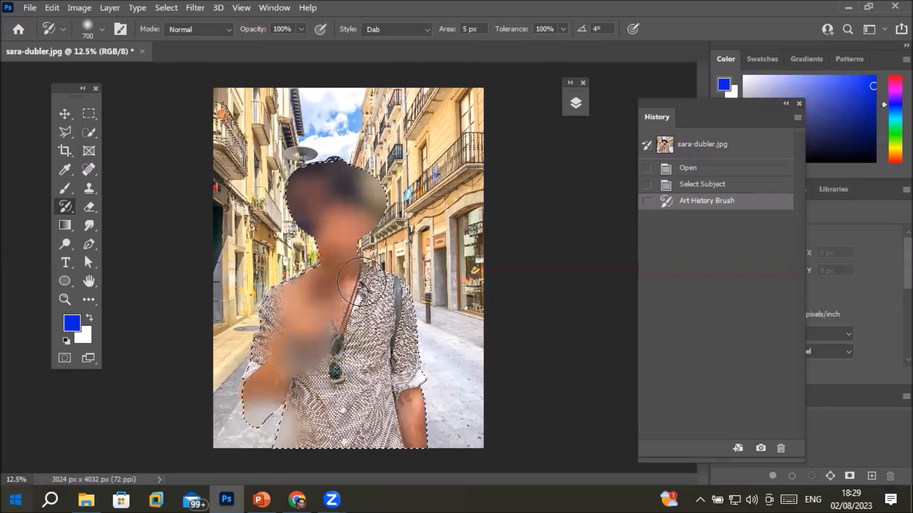
{"action": "left_click", "coordinate": [396, 406]}
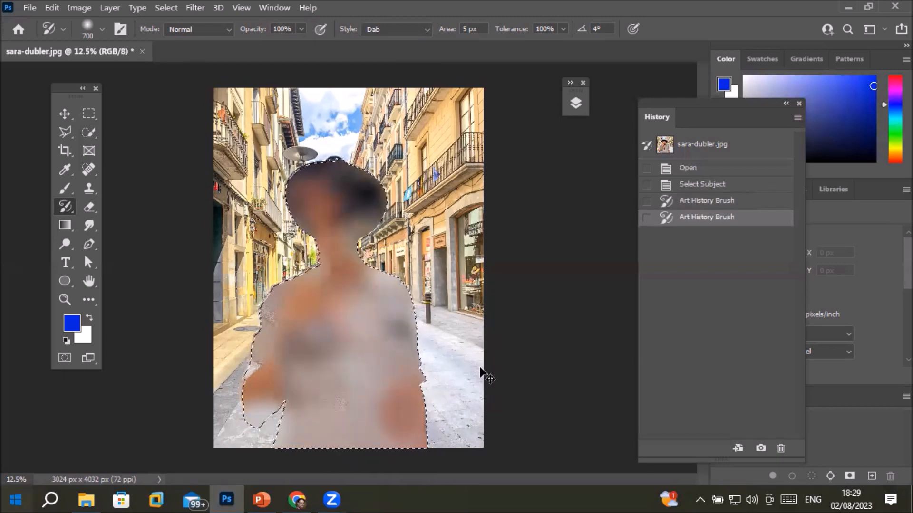
{"action": "key", "text": "ctrl+d"}
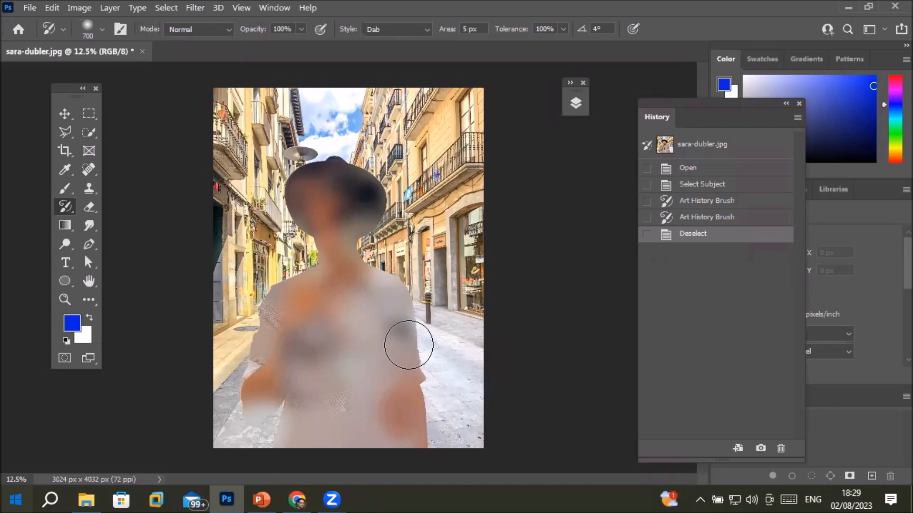
Restore the man's hat, face and raised hand to the original photo with the History Brush
{"action": "right_click", "coordinate": [67, 207]}
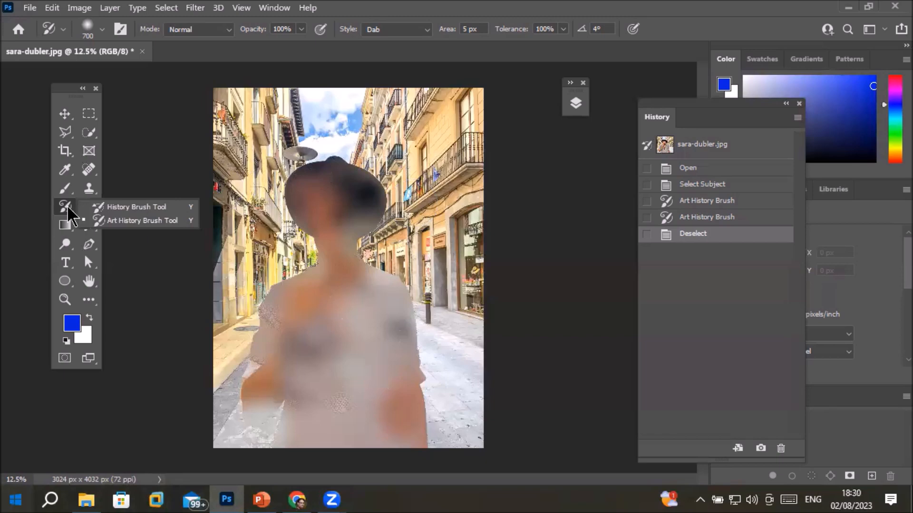
{"action": "left_click", "coordinate": [137, 208]}
{"action": "mouse_move", "coordinate": [326, 179]}
{"action": "left_mouse_down"}
{"action": "mouse_move", "coordinate": [337, 211]}
{"action": "mouse_move", "coordinate": [305, 182]}
{"action": "mouse_move", "coordinate": [341, 238]}
{"action": "mouse_move", "coordinate": [371, 209]}
{"action": "mouse_move", "coordinate": [349, 191]}
{"action": "mouse_move", "coordinate": [329, 222]}
{"action": "mouse_move", "coordinate": [337, 245]}
{"action": "mouse_move", "coordinate": [368, 230]}
{"action": "mouse_move", "coordinate": [347, 190]}
{"action": "mouse_move", "coordinate": [300, 191]}
{"action": "mouse_move", "coordinate": [333, 213]}
{"action": "mouse_move", "coordinate": [328, 239]}
{"action": "mouse_move", "coordinate": [340, 205]}
{"action": "mouse_move", "coordinate": [282, 280]}
{"action": "mouse_move", "coordinate": [342, 272]}
{"action": "mouse_move", "coordinate": [302, 276]}
{"action": "mouse_move", "coordinate": [361, 249]}
{"action": "mouse_move", "coordinate": [339, 267]}
{"action": "mouse_move", "coordinate": [402, 271]}
{"action": "left_mouse_up"}
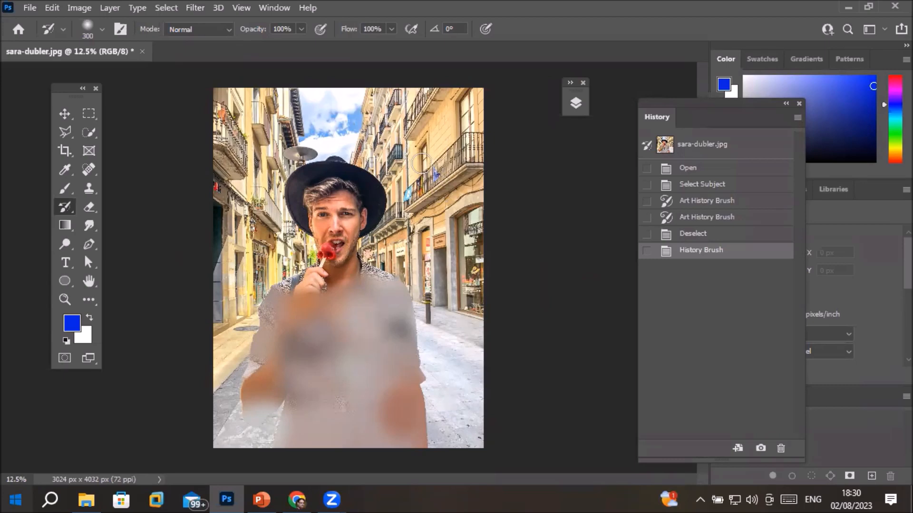
{"action": "left_click", "coordinate": [413, 149]}
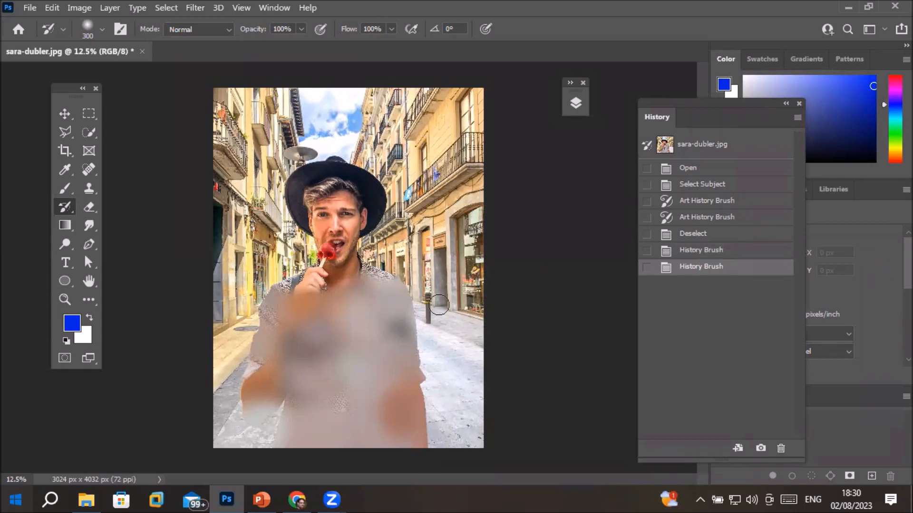
{"action": "left_click", "coordinate": [413, 129]}
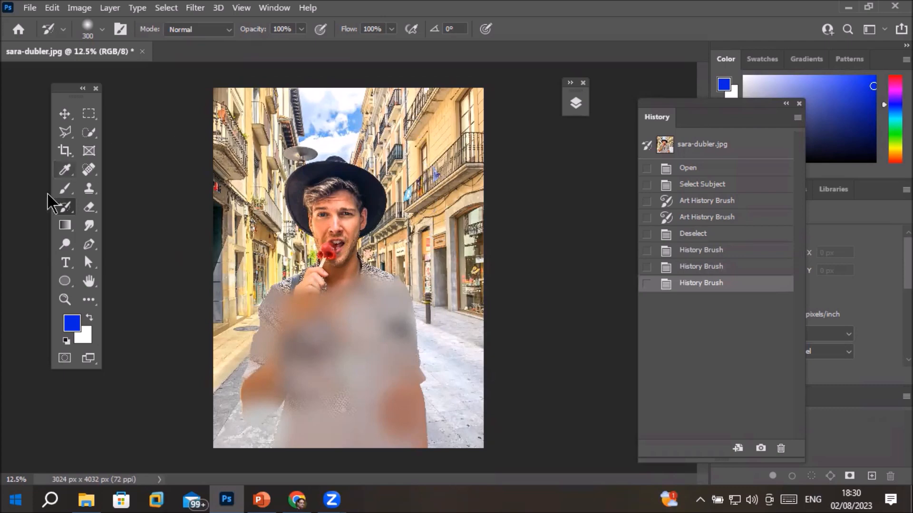
Paint over the street and the man with the Art History Brush in Dab style at 100% opacity
{"action": "right_click", "coordinate": [66, 208]}
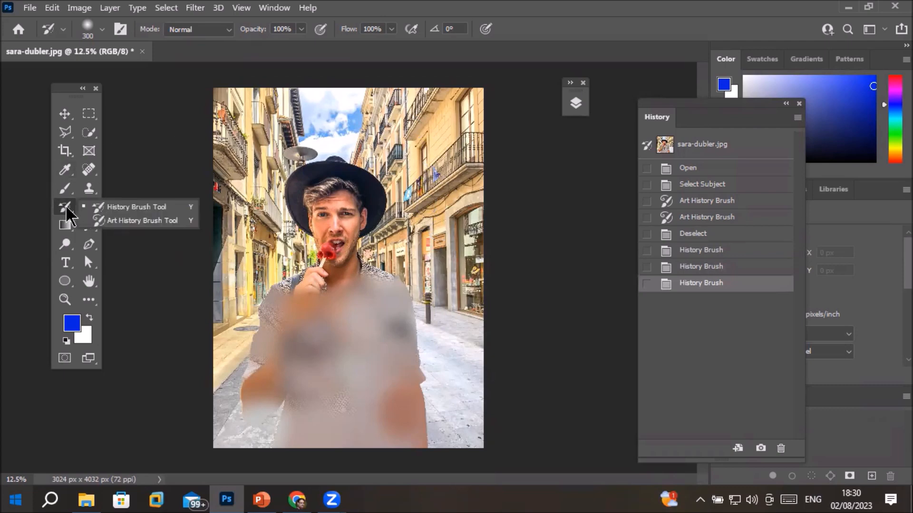
{"action": "left_click", "coordinate": [126, 221]}
{"action": "mouse_move", "coordinate": [328, 137]}
{"action": "left_mouse_down"}
{"action": "mouse_move", "coordinate": [262, 205]}
{"action": "mouse_move", "coordinate": [259, 192]}
{"action": "mouse_move", "coordinate": [459, 160]}
{"action": "mouse_move", "coordinate": [459, 423]}
{"action": "mouse_move", "coordinate": [433, 206]}
{"action": "mouse_move", "coordinate": [354, 320]}
{"action": "mouse_move", "coordinate": [255, 166]}
{"action": "mouse_move", "coordinate": [282, 346]}
{"action": "mouse_move", "coordinate": [456, 196]}
{"action": "mouse_move", "coordinate": [279, 143]}
{"action": "mouse_move", "coordinate": [364, 224]}
{"action": "mouse_move", "coordinate": [416, 292]}
{"action": "mouse_move", "coordinate": [451, 376]}
{"action": "left_mouse_up"}
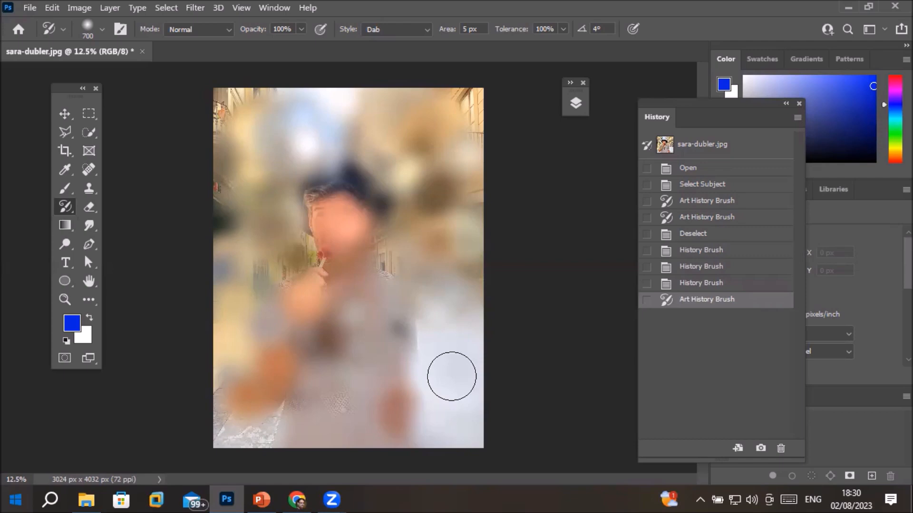
Undo all History Brush and Art History Brush strokes back to the subject selection, and deselect
{"action": "key", "text": "ctrl+z"}
{"action": "key", "text": "ctrl+z"}
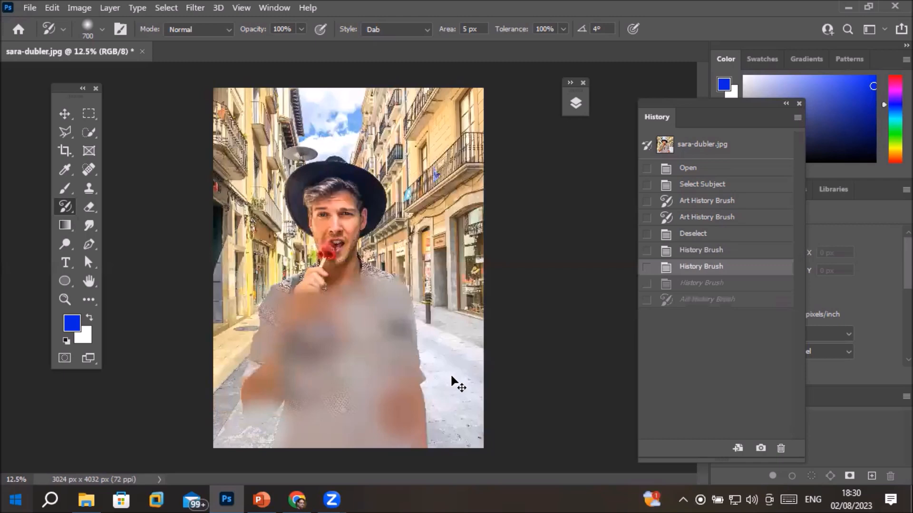
{"action": "key", "text": "ctrl+z"}
{"action": "key", "text": "ctrl+z"}
{"action": "key", "text": "ctrl+z"}
{"action": "key", "text": "ctrl+z"}
{"action": "key", "text": "ctrl+z"}
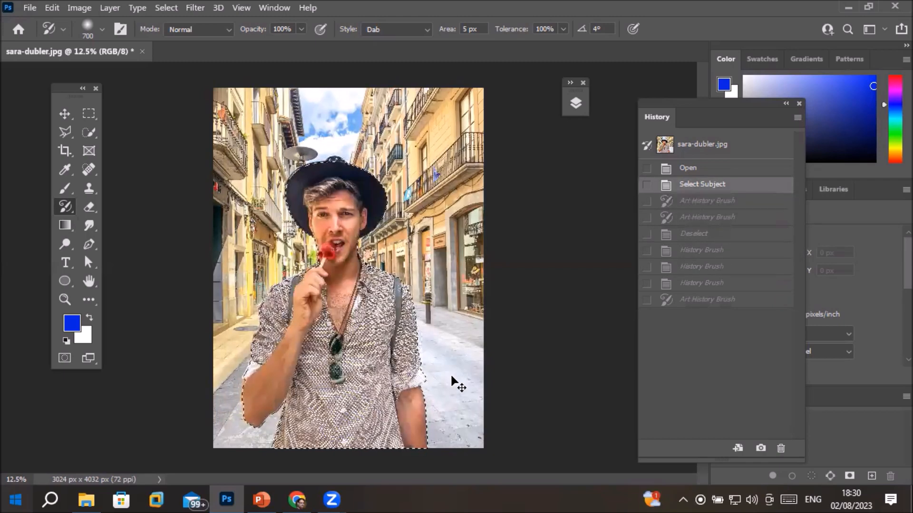
{"action": "key", "text": "ctrl+d"}
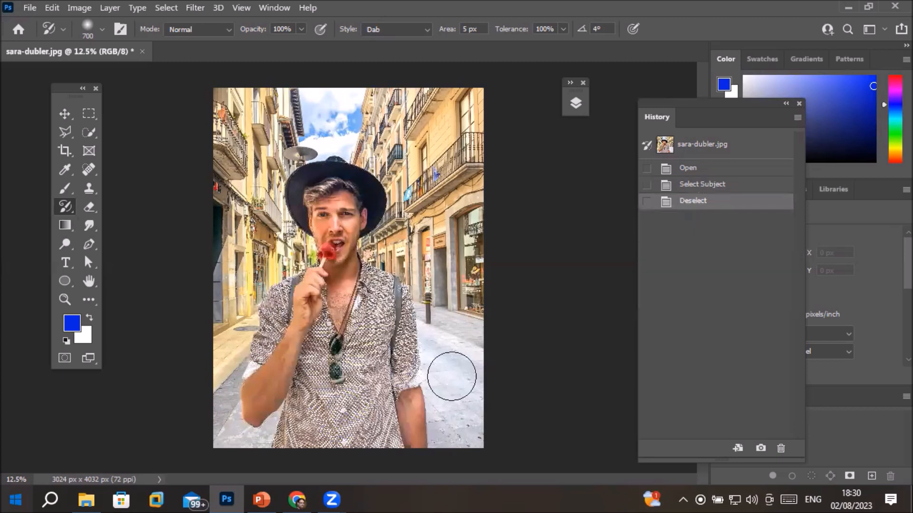
Switch to File Explorer and open the Transparent PNG folder inside the Images folder
{"action": "right_click", "coordinate": [67, 211]}
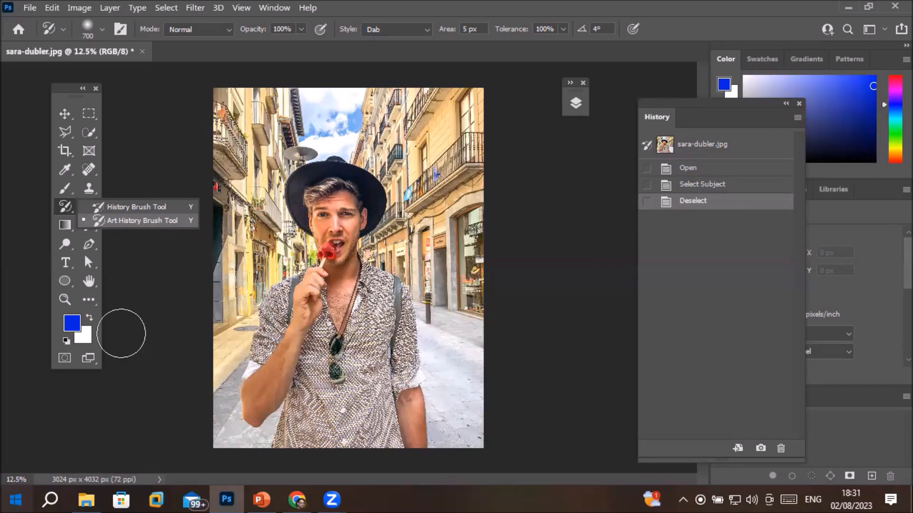
{"action": "left_click", "coordinate": [87, 500]}
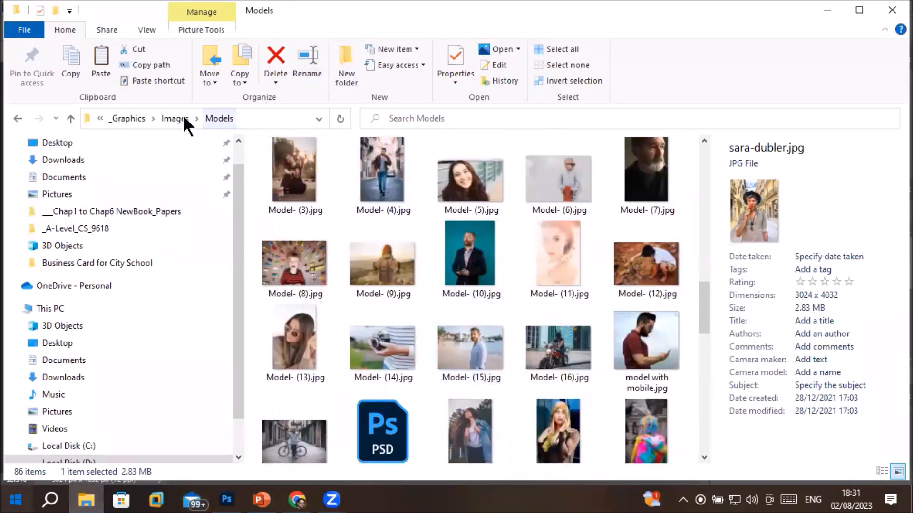
{"action": "left_click", "coordinate": [173, 118]}
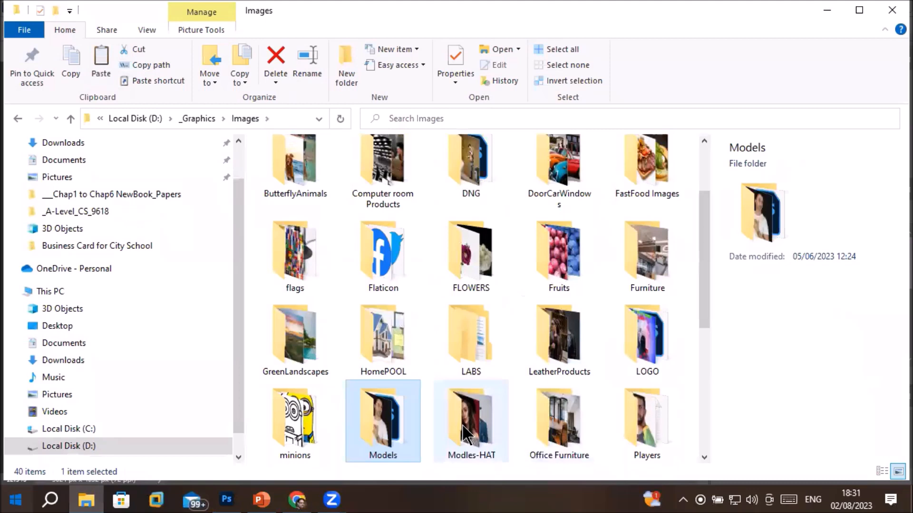
{"action": "scroll", "coordinate": [609, 432], "scroll_direction": "down", "scroll_amount": 3}
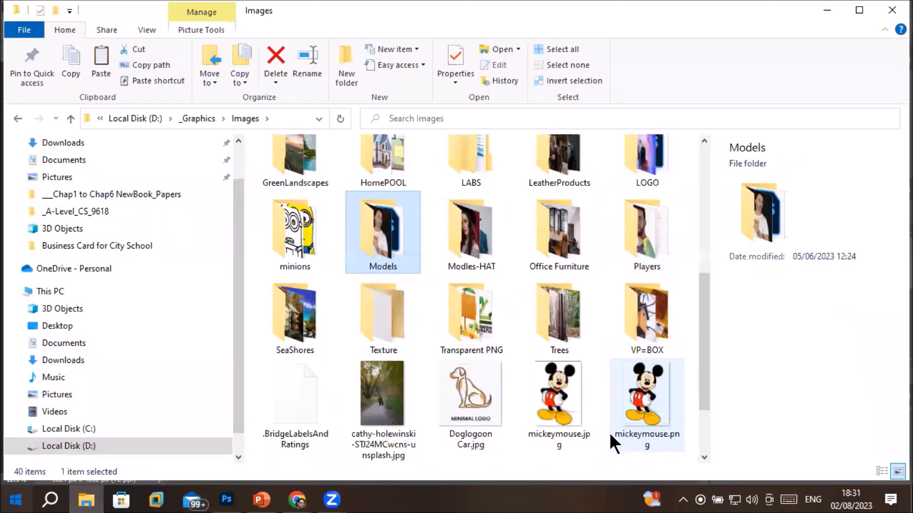
{"action": "double_click", "coordinate": [449, 314]}
Place pngwing.com (3).png into the sara-dubler.jpg document over the street beside the man, at 100% size
{"action": "scroll", "coordinate": [517, 352], "scroll_direction": "down", "scroll_amount": 5}
{"action": "scroll", "coordinate": [516, 352], "scroll_direction": "down", "scroll_amount": 5}
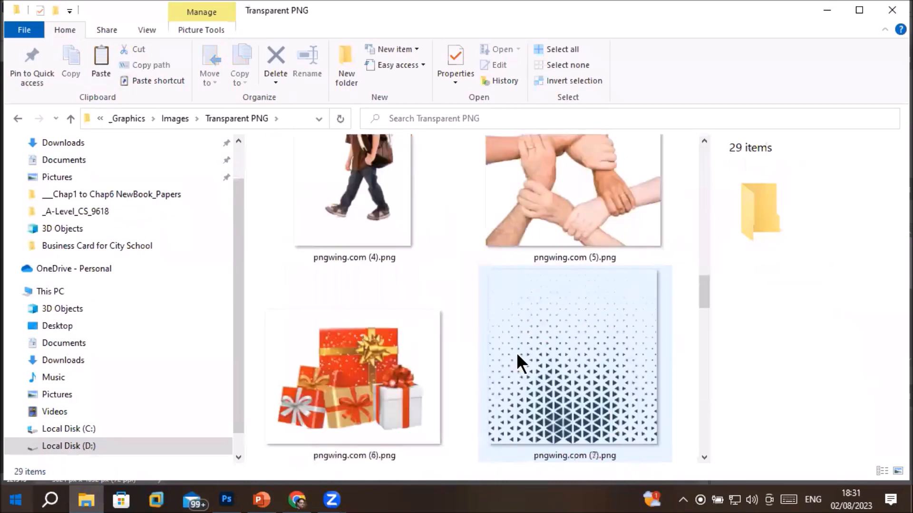
{"action": "scroll", "coordinate": [516, 353], "scroll_direction": "down", "scroll_amount": 5}
{"action": "scroll", "coordinate": [518, 354], "scroll_direction": "down", "scroll_amount": 5}
{"action": "scroll", "coordinate": [516, 353], "scroll_direction": "up", "scroll_amount": 9}
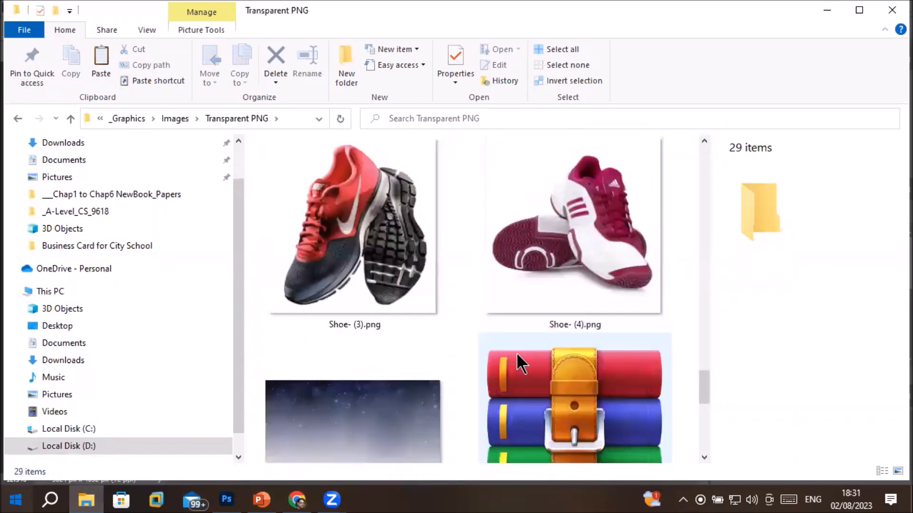
{"action": "scroll", "coordinate": [517, 352], "scroll_direction": "up", "scroll_amount": 3}
{"action": "scroll", "coordinate": [517, 352], "scroll_direction": "up", "scroll_amount": 5}
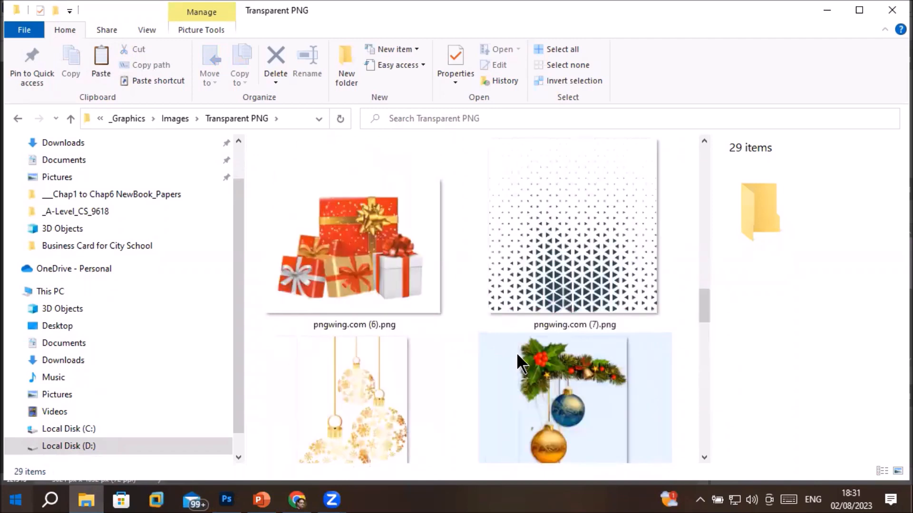
{"action": "left_click", "coordinate": [510, 273]}
{"action": "left_click_drag", "start_coordinate": [510, 273], "coordinate": [430, 224]}
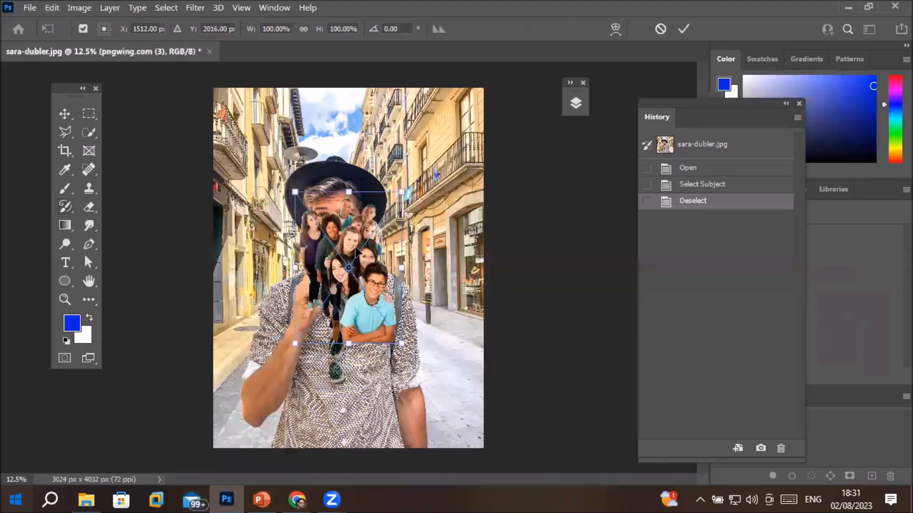
{"action": "left_click_drag", "start_coordinate": [392, 264], "coordinate": [446, 259]}
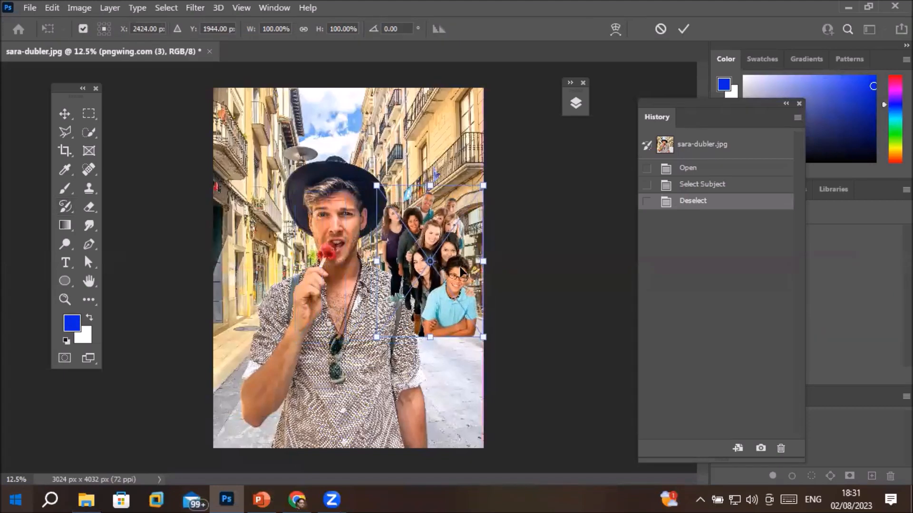
{"action": "scroll", "coordinate": [460, 267], "scroll_direction": "up", "scroll_amount": 4}
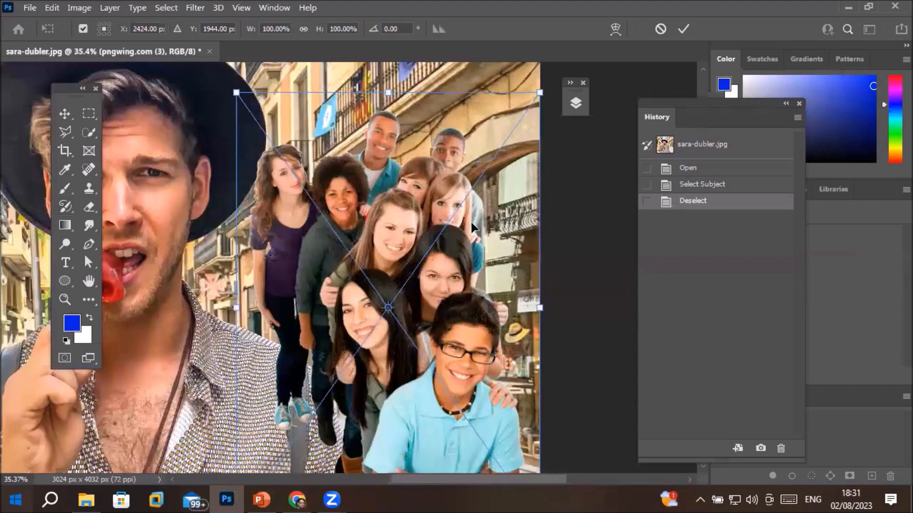
{"action": "scroll", "coordinate": [472, 229], "scroll_direction": "up", "scroll_amount": 1}
{"action": "left_click", "coordinate": [682, 29]}
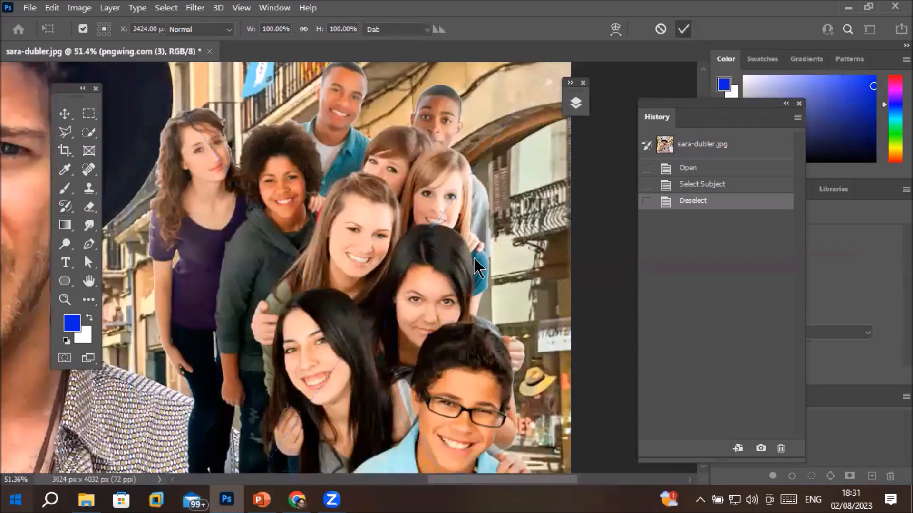
Choose the Art History Brush and rasterize the placed group layer so it can be painted on
{"action": "scroll", "coordinate": [470, 262], "scroll_direction": "down", "scroll_amount": 1}
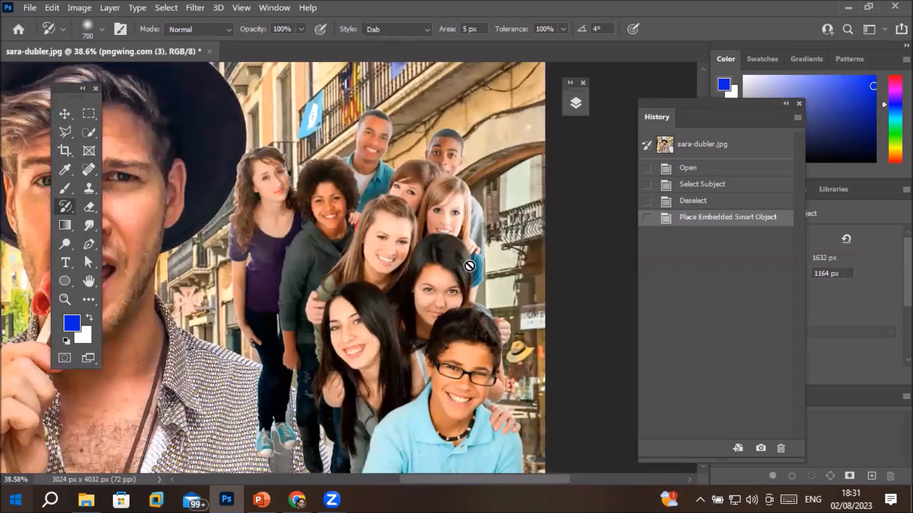
{"action": "right_click", "coordinate": [65, 206]}
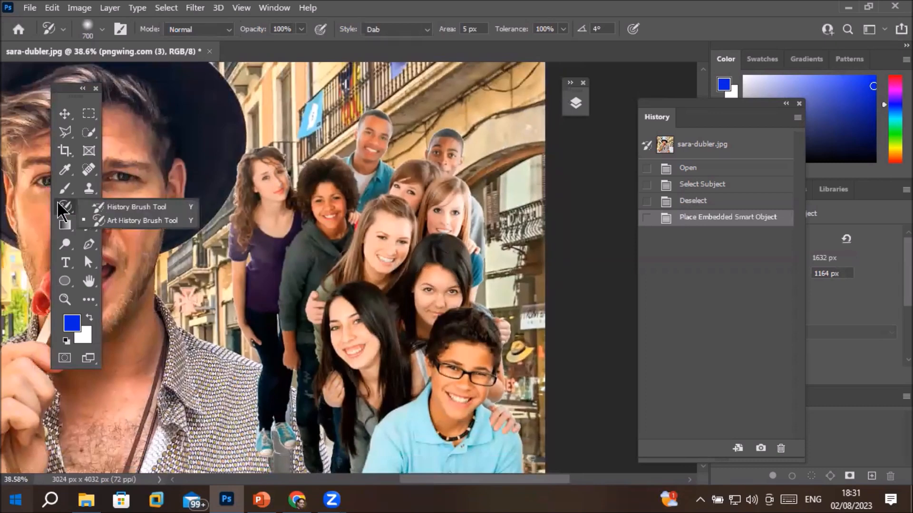
{"action": "left_click", "coordinate": [118, 222]}
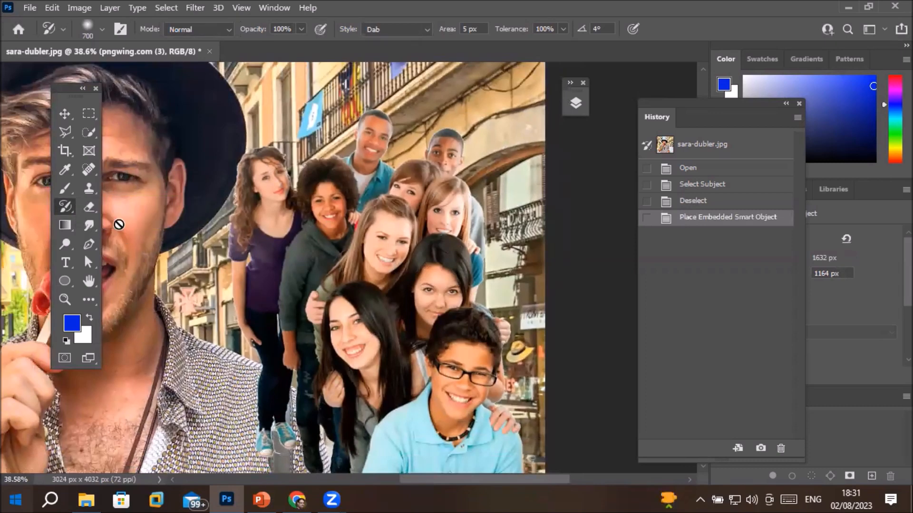
{"action": "left_click", "coordinate": [385, 236]}
{"action": "left_click", "coordinate": [431, 203]}
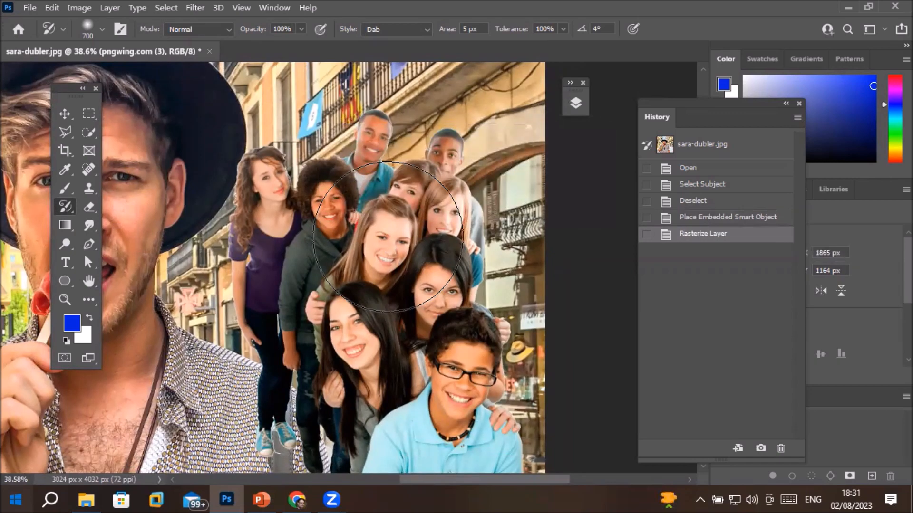
Paint over most of the group's faces with the Art History Brush in Dab style at a brush size of 250
{"action": "key", "text": "bracketleft"}
{"action": "key", "text": "bracketleft"}
{"action": "key", "text": "bracketleft"}
{"action": "key", "text": "bracketleft"}
{"action": "key", "text": "bracketleft"}
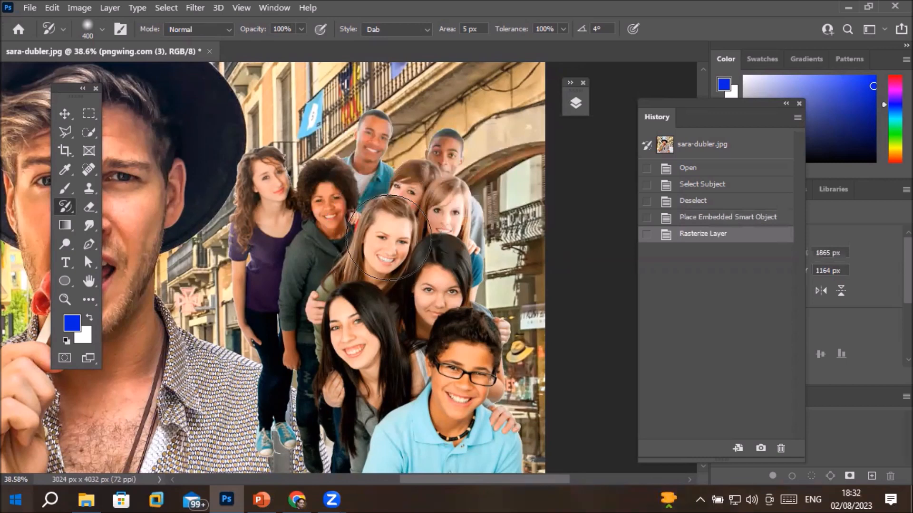
{"action": "left_click", "coordinate": [385, 241]}
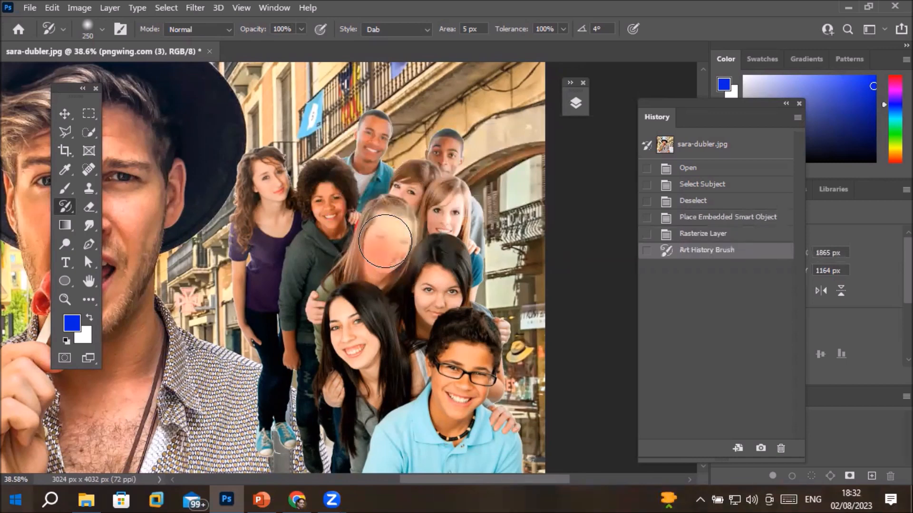
{"action": "left_click", "coordinate": [385, 241]}
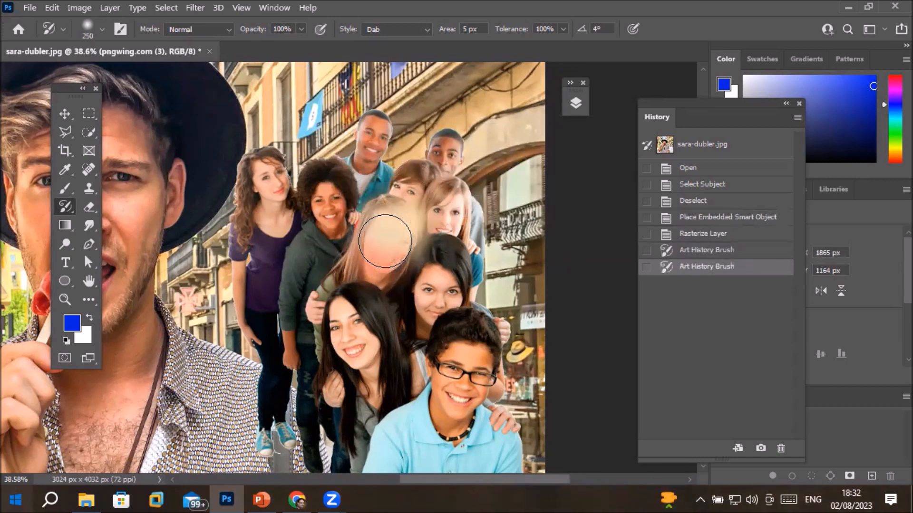
{"action": "left_click", "coordinate": [270, 181]}
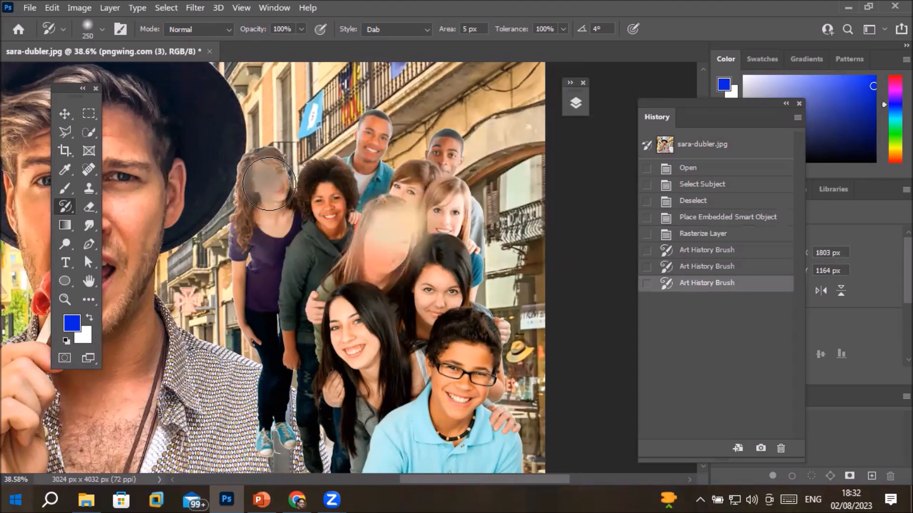
{"action": "left_click", "coordinate": [276, 182]}
{"action": "mouse_move", "coordinate": [311, 324]}
{"action": "left_mouse_down"}
{"action": "mouse_move", "coordinate": [352, 336]}
{"action": "mouse_move", "coordinate": [380, 309]}
{"action": "mouse_move", "coordinate": [447, 290]}
{"action": "left_mouse_up"}
{"action": "left_click", "coordinate": [429, 289]}
{"action": "left_click", "coordinate": [433, 272]}
{"action": "left_click_drag", "start_coordinate": [457, 215], "coordinate": [449, 210]}
{"action": "left_click_drag", "start_coordinate": [326, 190], "coordinate": [332, 193]}
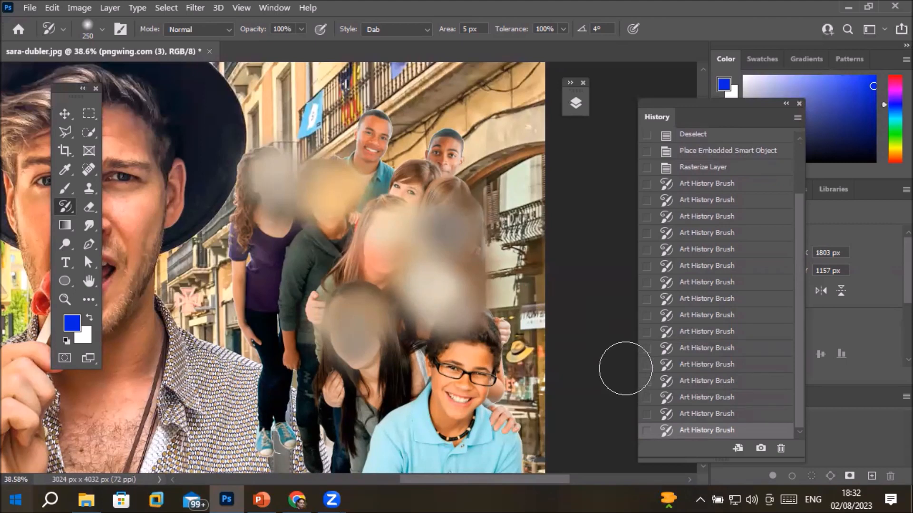
{"action": "mouse_move", "coordinate": [267, 196]}
{"action": "left_mouse_down"}
{"action": "mouse_move", "coordinate": [261, 156]}
{"action": "mouse_move", "coordinate": [256, 213]}
{"action": "mouse_move", "coordinate": [262, 194]}
{"action": "left_mouse_up"}
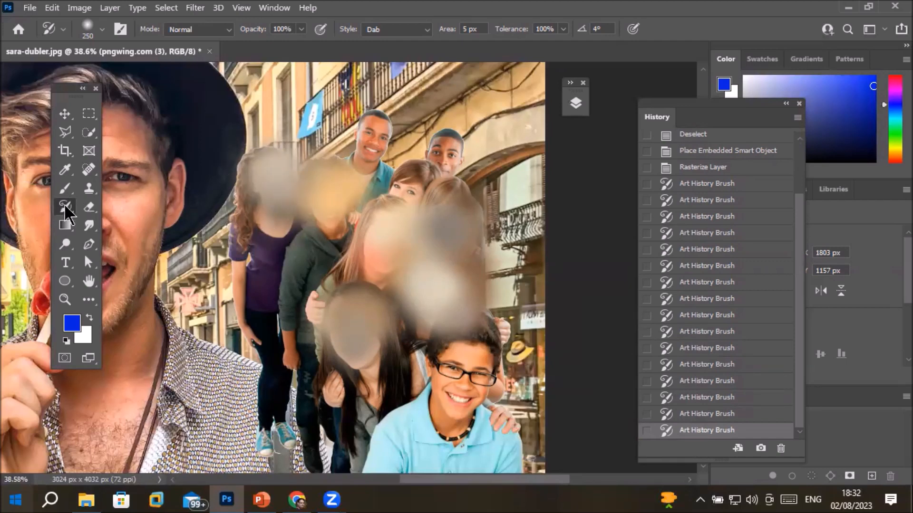
Try to restore the face of the woman at the group's far edge with the History Brush, and undo the stroke
{"action": "right_click", "coordinate": [66, 207]}
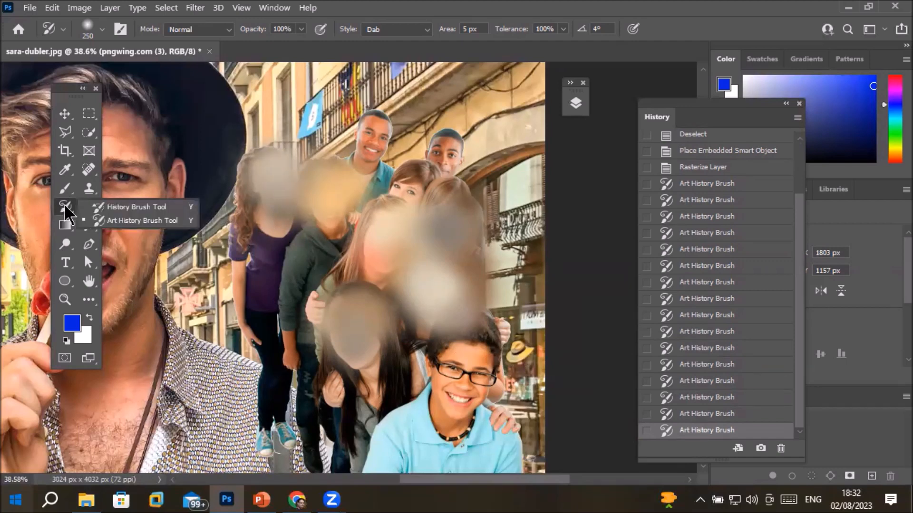
{"action": "left_click", "coordinate": [135, 208]}
{"action": "mouse_move", "coordinate": [242, 172]}
{"action": "left_mouse_down"}
{"action": "mouse_move", "coordinate": [274, 185]}
{"action": "mouse_move", "coordinate": [257, 199]}
{"action": "left_mouse_up"}
{"action": "key", "text": "ctrl+z"}
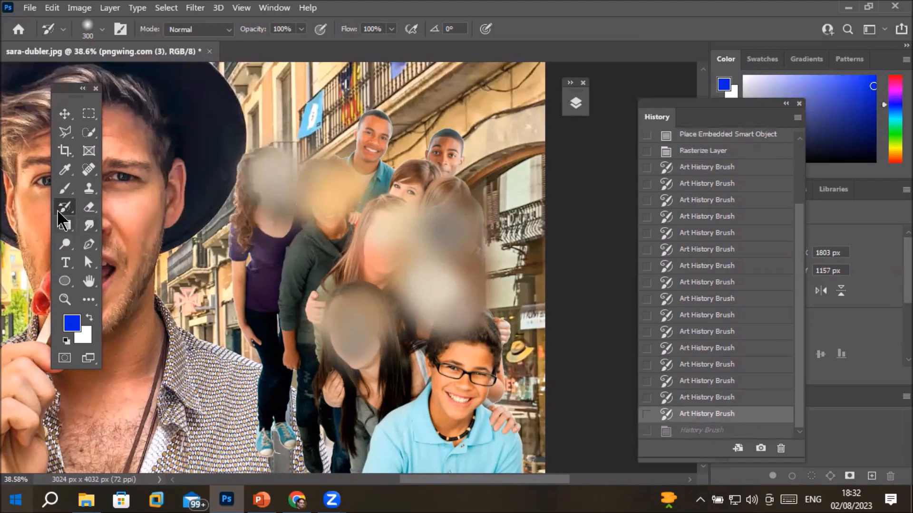
Paint over the whole placed group with the History Brush, using the original sara-dubler.jpg snapshot as source
{"action": "right_click", "coordinate": [61, 209]}
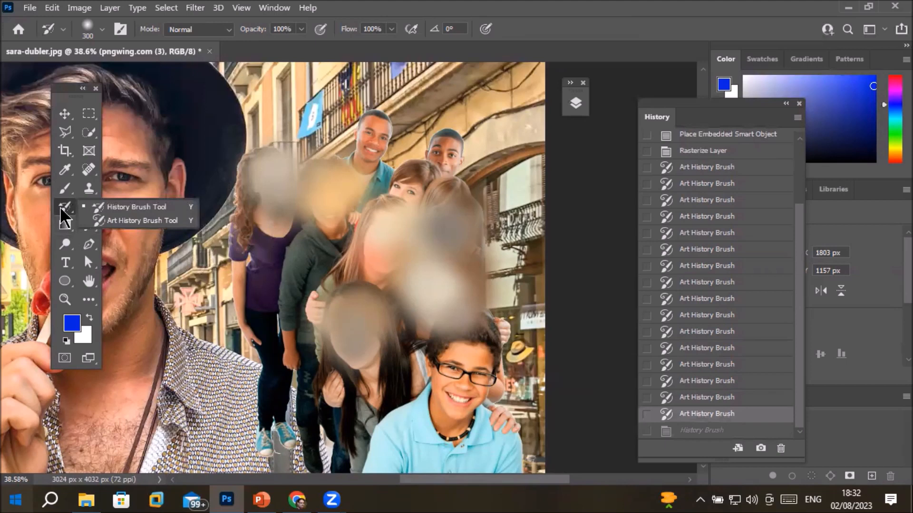
{"action": "left_click", "coordinate": [123, 206]}
{"action": "mouse_move", "coordinate": [262, 221]}
{"action": "left_mouse_down"}
{"action": "mouse_move", "coordinate": [284, 219]}
{"action": "mouse_move", "coordinate": [280, 175]}
{"action": "mouse_move", "coordinate": [272, 227]}
{"action": "mouse_move", "coordinate": [292, 184]}
{"action": "mouse_move", "coordinate": [256, 174]}
{"action": "mouse_move", "coordinate": [266, 299]}
{"action": "mouse_move", "coordinate": [284, 214]}
{"action": "mouse_move", "coordinate": [339, 218]}
{"action": "mouse_move", "coordinate": [353, 195]}
{"action": "mouse_move", "coordinate": [331, 181]}
{"action": "mouse_move", "coordinate": [295, 214]}
{"action": "mouse_move", "coordinate": [260, 324]}
{"action": "mouse_move", "coordinate": [288, 417]}
{"action": "mouse_move", "coordinate": [318, 392]}
{"action": "mouse_move", "coordinate": [317, 415]}
{"action": "mouse_move", "coordinate": [295, 419]}
{"action": "mouse_move", "coordinate": [298, 439]}
{"action": "mouse_move", "coordinate": [329, 463]}
{"action": "mouse_move", "coordinate": [335, 439]}
{"action": "mouse_move", "coordinate": [321, 353]}
{"action": "mouse_move", "coordinate": [337, 327]}
{"action": "mouse_move", "coordinate": [394, 309]}
{"action": "mouse_move", "coordinate": [409, 284]}
{"action": "mouse_move", "coordinate": [479, 327]}
{"action": "left_mouse_up"}
{"action": "mouse_move", "coordinate": [496, 360]}
{"action": "left_mouse_down"}
{"action": "mouse_move", "coordinate": [415, 221]}
{"action": "mouse_move", "coordinate": [514, 209]}
{"action": "mouse_move", "coordinate": [451, 175]}
{"action": "mouse_move", "coordinate": [414, 173]}
{"action": "mouse_move", "coordinate": [502, 429]}
{"action": "left_mouse_up"}
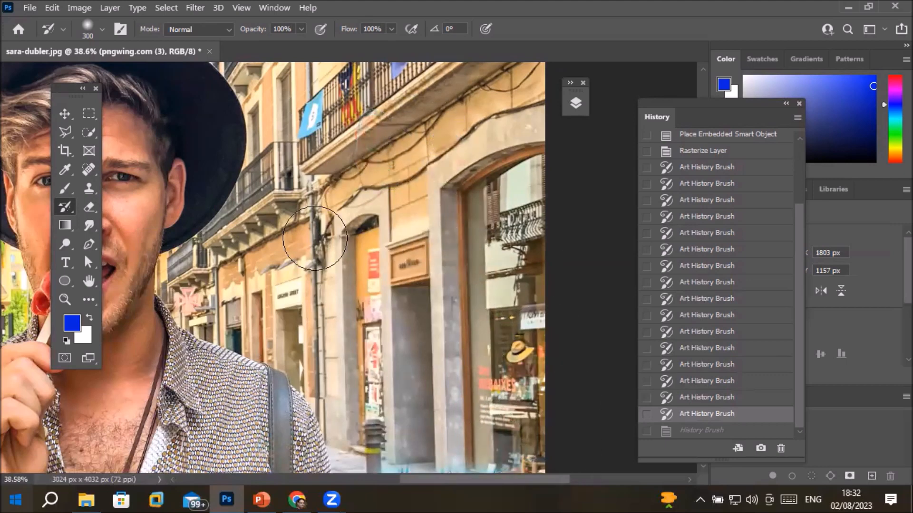
{"action": "key", "text": "ctrl+shift+z"}
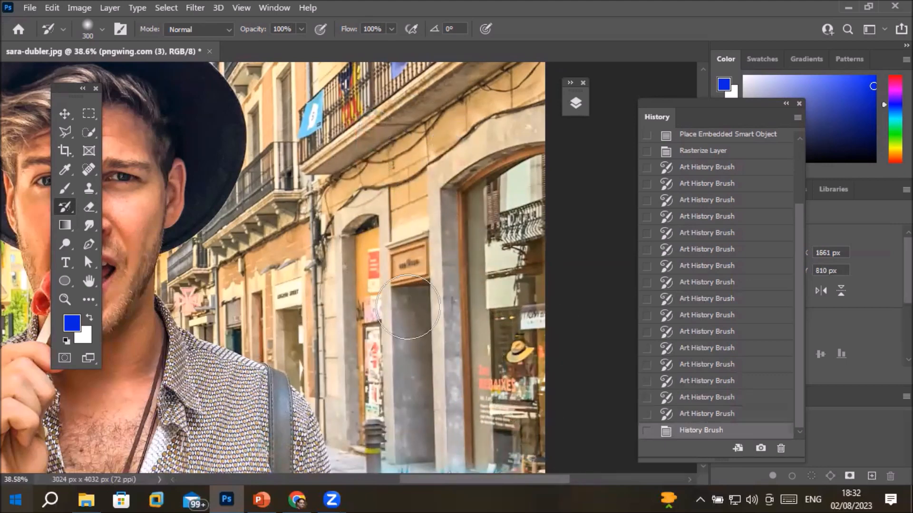
Open pngwing.com (3).png from File Explorer as a separate document and show its layers
{"action": "left_click", "coordinate": [86, 499]}
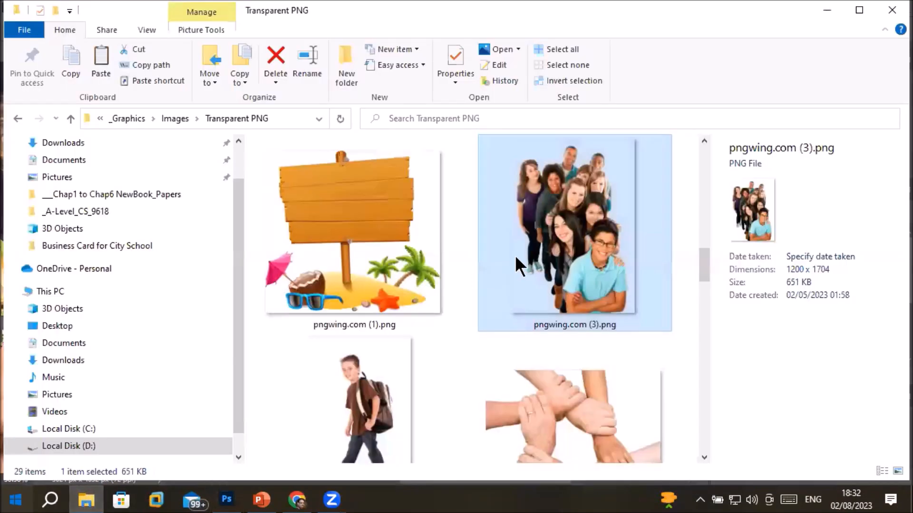
{"action": "left_click_drag", "start_coordinate": [535, 244], "coordinate": [342, 55]}
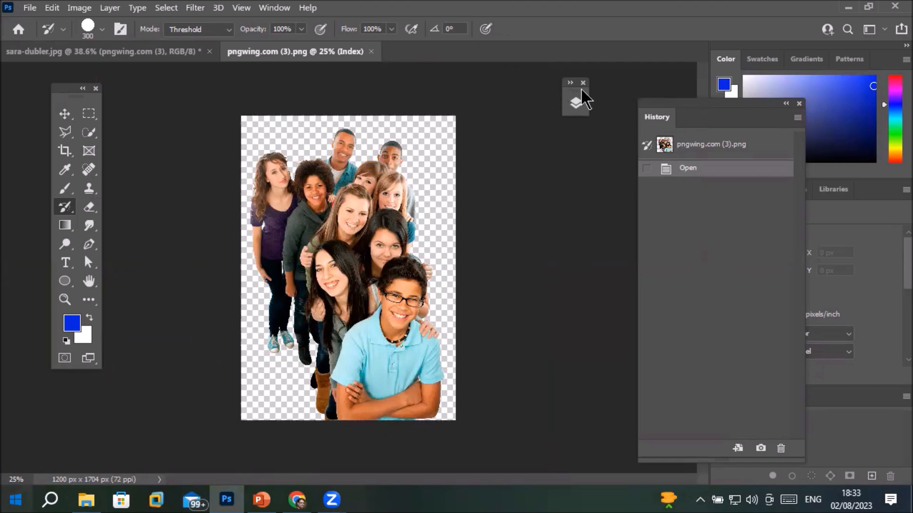
{"action": "left_click", "coordinate": [575, 102]}
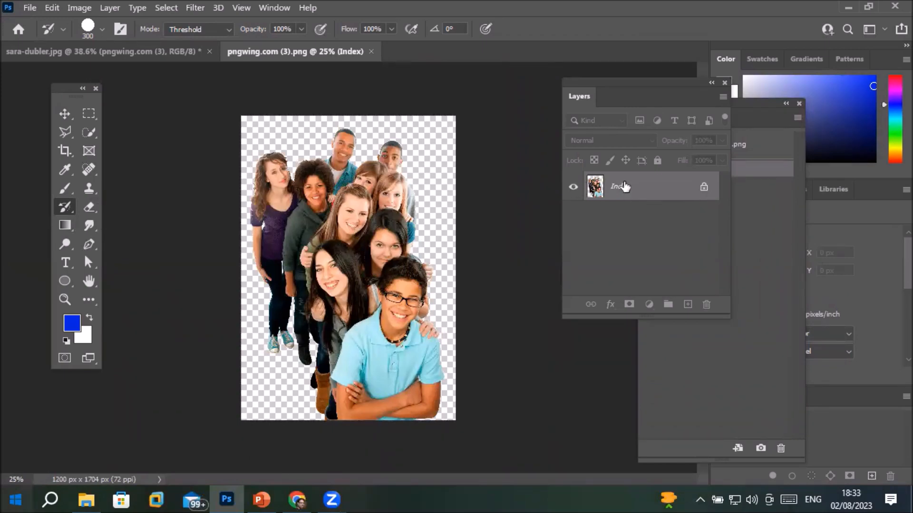
Open pngwing.com (10).png from File Explorer as a separate document and add an empty layer above the family
{"action": "left_click", "coordinate": [86, 500]}
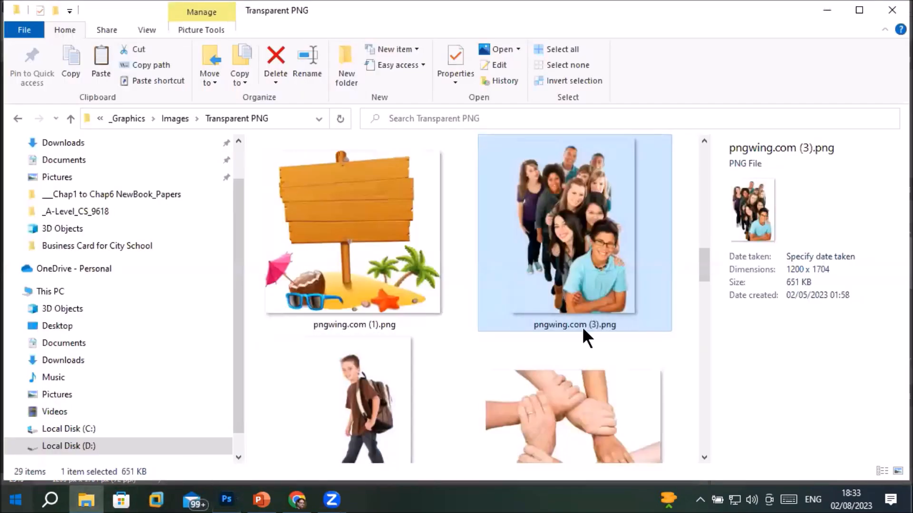
{"action": "scroll", "coordinate": [565, 383], "scroll_direction": "down", "scroll_amount": 4}
{"action": "scroll", "coordinate": [565, 384], "scroll_direction": "up", "scroll_amount": 1}
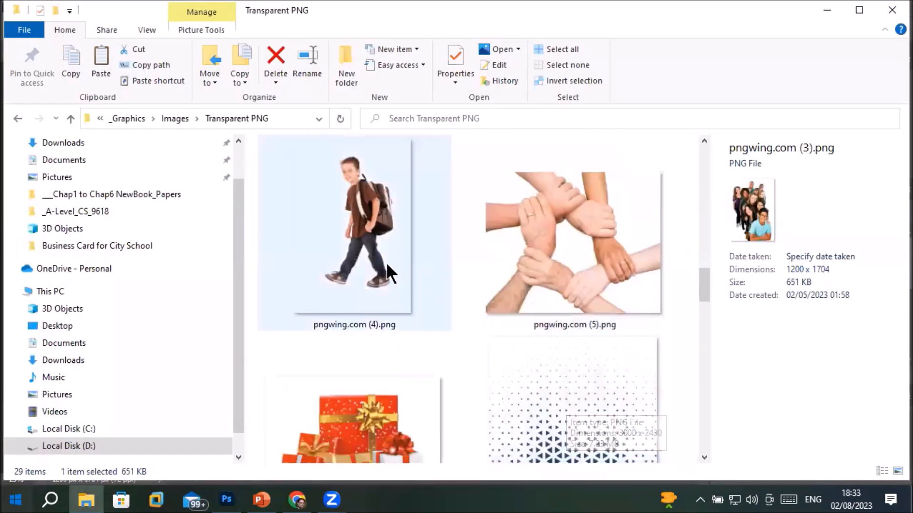
{"action": "scroll", "coordinate": [452, 358], "scroll_direction": "down", "scroll_amount": 4}
{"action": "scroll", "coordinate": [453, 358], "scroll_direction": "down", "scroll_amount": 4}
{"action": "scroll", "coordinate": [453, 358], "scroll_direction": "up", "scroll_amount": 6}
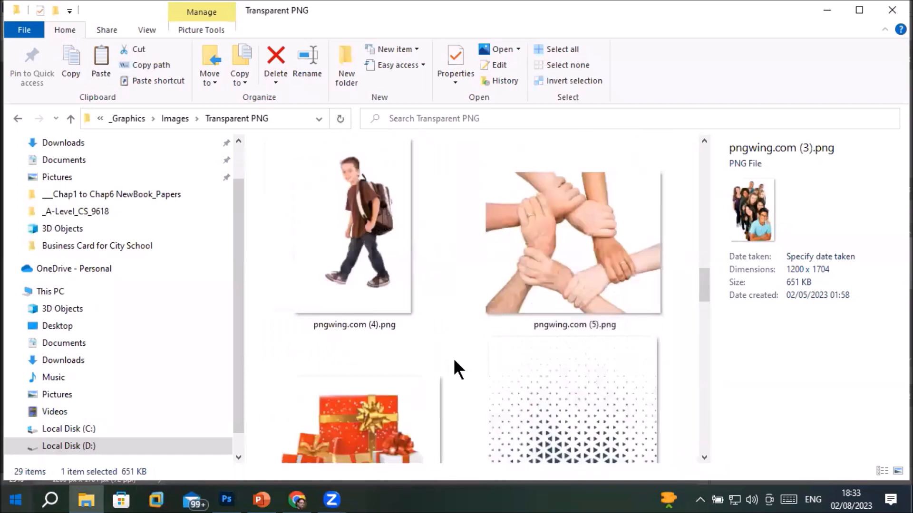
{"action": "scroll", "coordinate": [453, 358], "scroll_direction": "down", "scroll_amount": 3}
{"action": "left_click", "coordinate": [342, 380]}
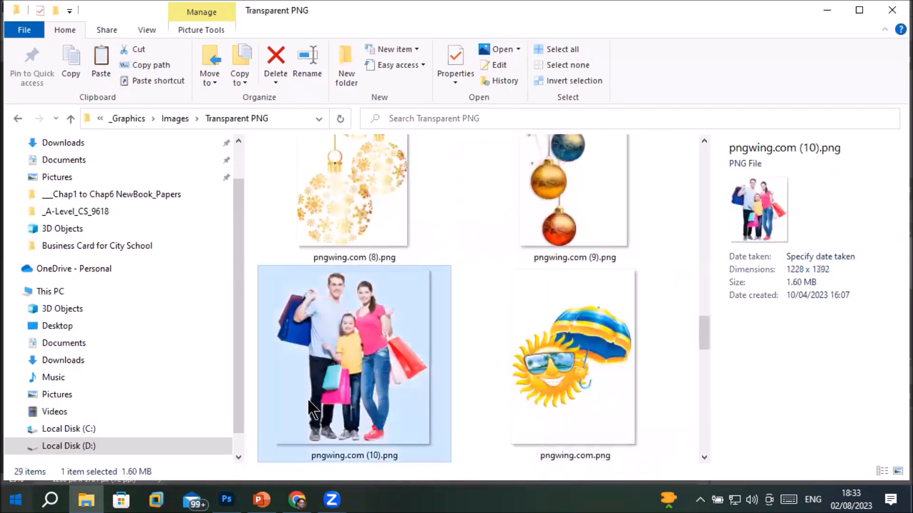
{"action": "left_click_drag", "start_coordinate": [284, 416], "coordinate": [448, 52]}
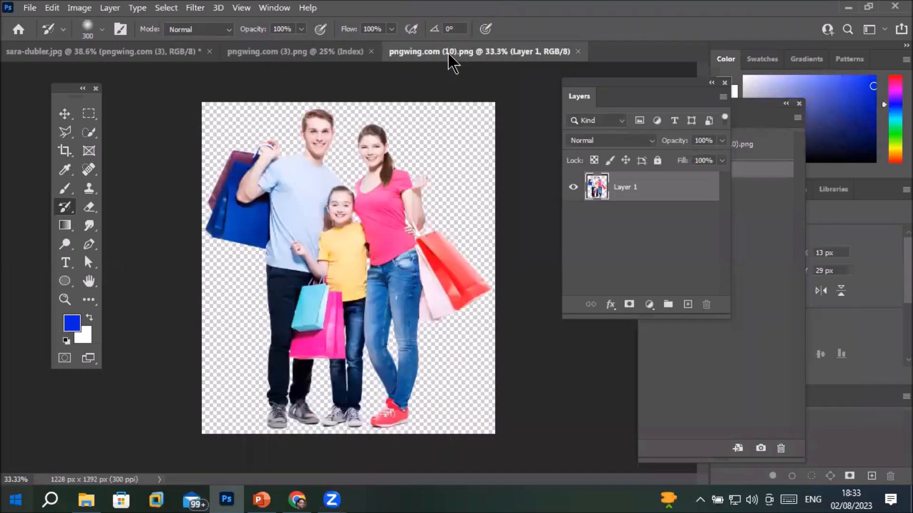
{"action": "left_click", "coordinate": [688, 307]}
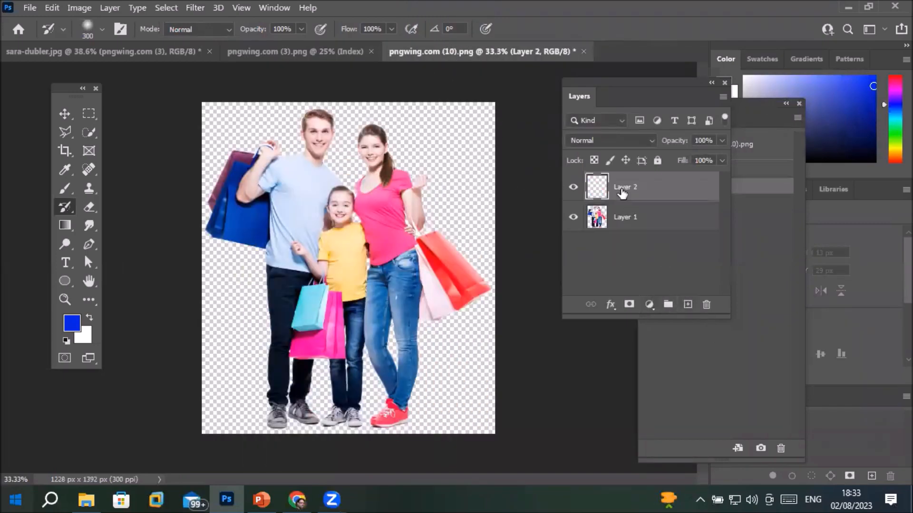
Move the empty Layer 2 below the family layer and fill it with the blue foreground colour
{"action": "left_click_drag", "start_coordinate": [621, 186], "coordinate": [622, 284]}
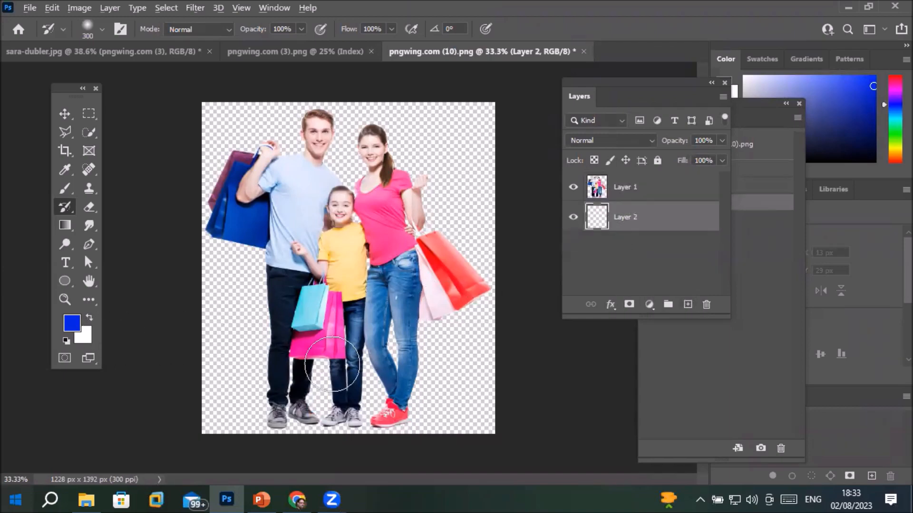
{"action": "key", "text": "alt+BackSpace"}
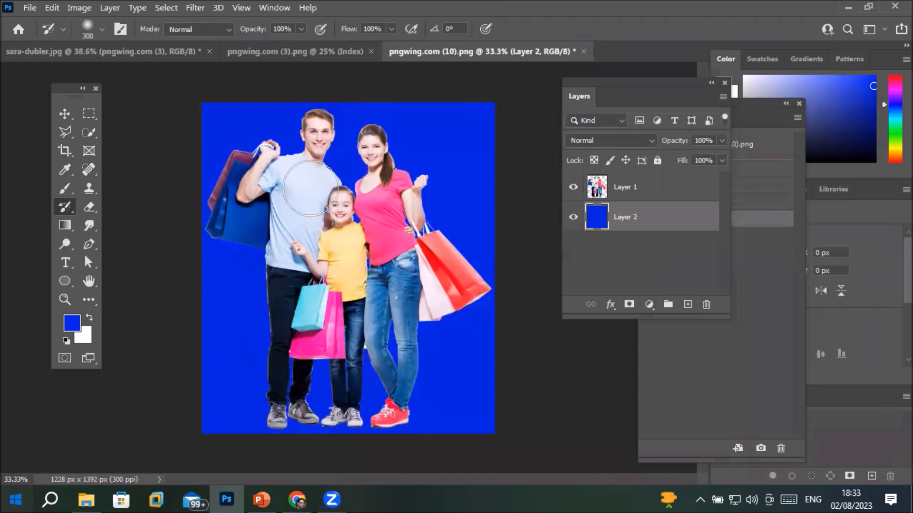
Try an Art History Brush stroke in Dab style on blue Layer 2 around the woman's head, and undo it
{"action": "scroll", "coordinate": [346, 122], "scroll_direction": "up", "scroll_amount": 2}
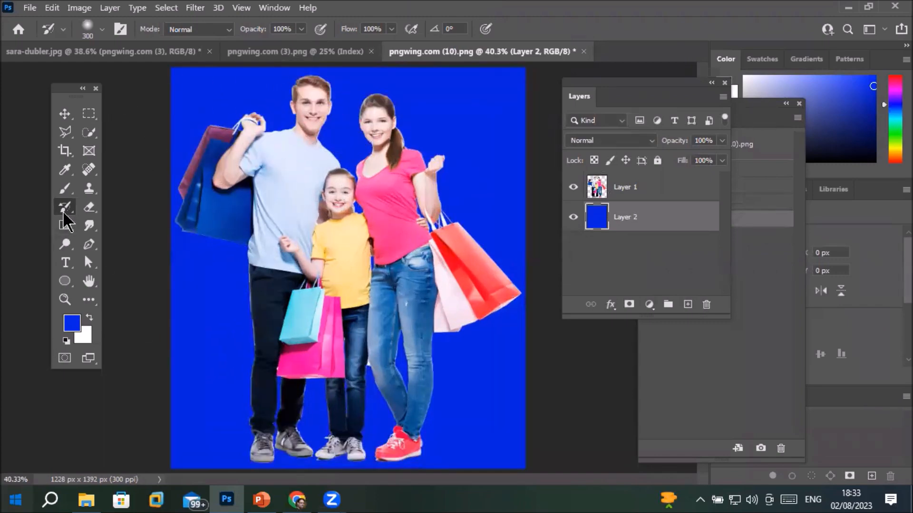
{"action": "left_click", "coordinate": [65, 209]}
{"action": "left_click", "coordinate": [125, 222]}
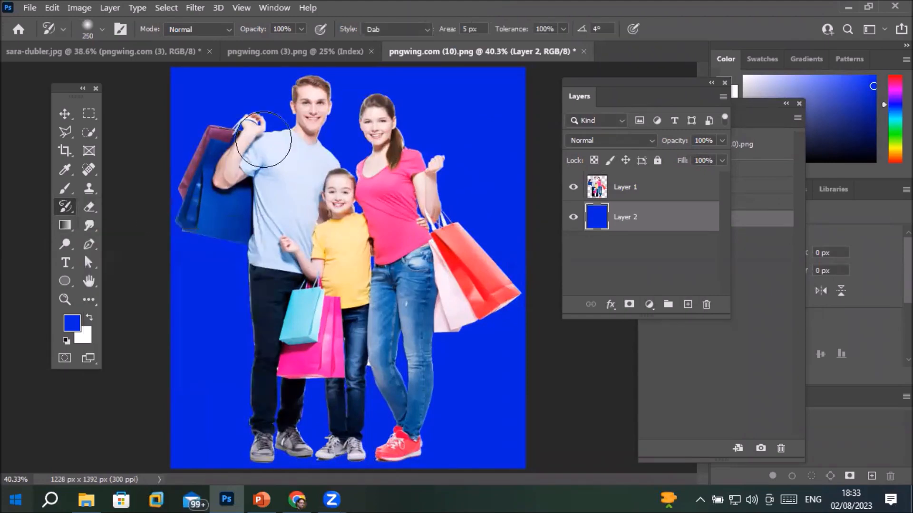
{"action": "mouse_move", "coordinate": [373, 107]}
{"action": "left_mouse_down"}
{"action": "mouse_move", "coordinate": [378, 122]}
{"action": "mouse_move", "coordinate": [421, 154]}
{"action": "left_mouse_up"}
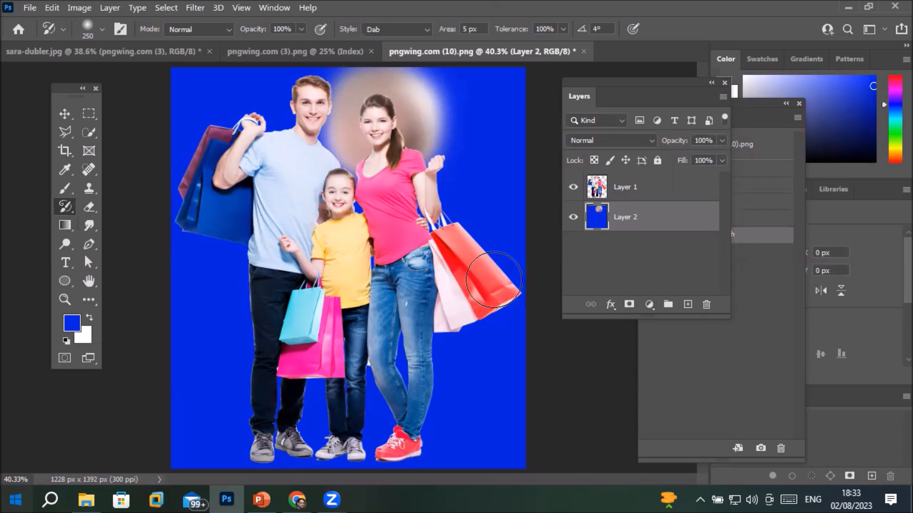
{"action": "key", "text": "ctrl+z"}
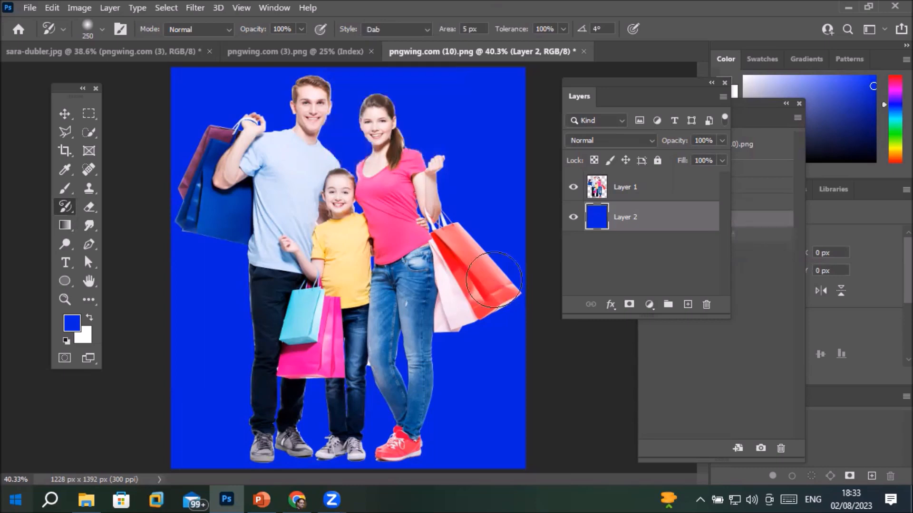
Try the Art History Brush in Dab style on the three faces of Layer 1, and undo all the strokes
{"action": "left_click", "coordinate": [626, 196]}
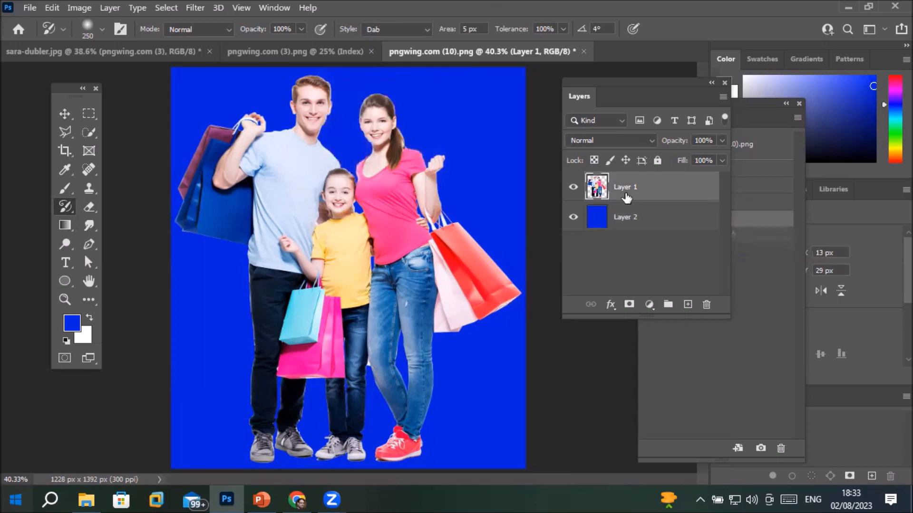
{"action": "left_click", "coordinate": [371, 121]}
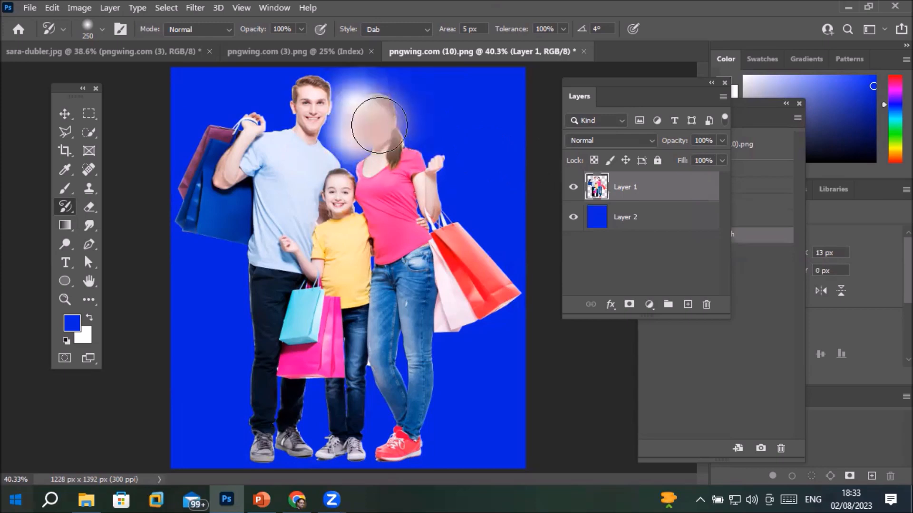
{"action": "left_click", "coordinate": [331, 204]}
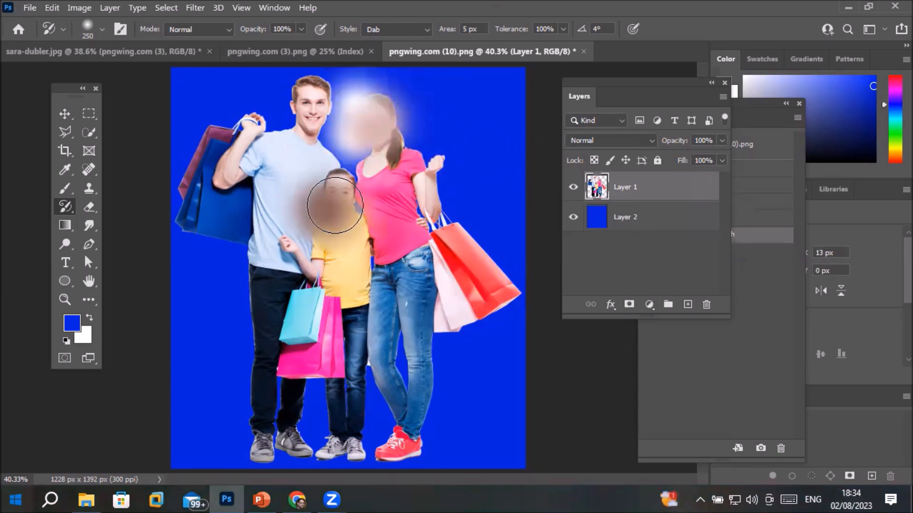
{"action": "left_click", "coordinate": [317, 97]}
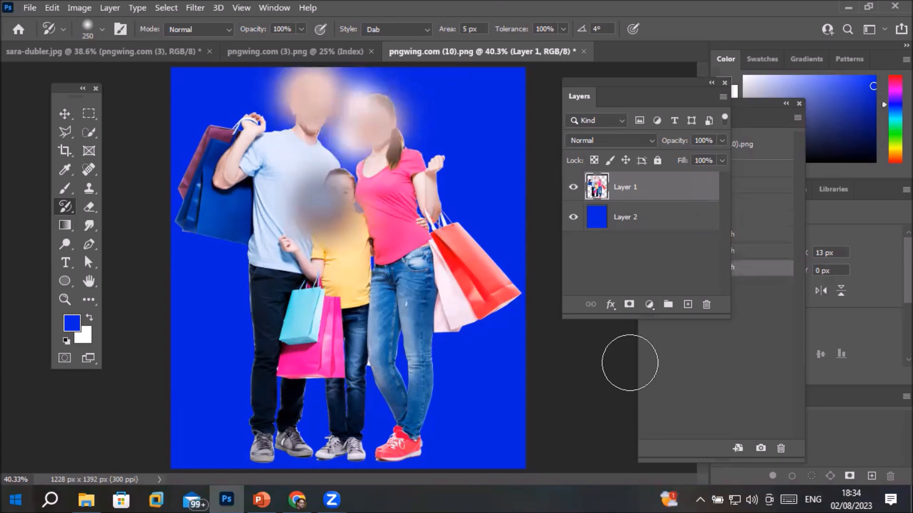
{"action": "key", "text": "ctrl+z"}
{"action": "key", "text": "ctrl+z"}
{"action": "key", "text": "ctrl+z"}
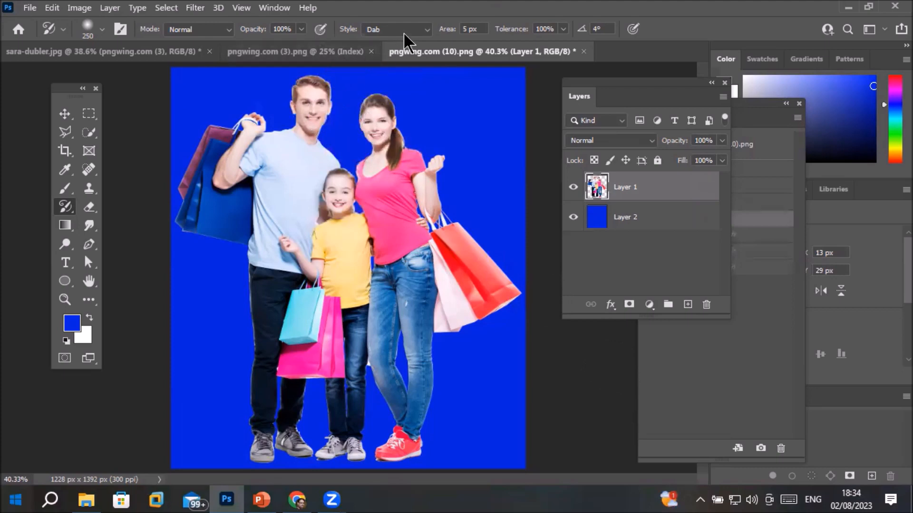
Set the Art History Brush style to Tight Curl and paint over the man's face on Layer 1
{"action": "left_click", "coordinate": [426, 29]}
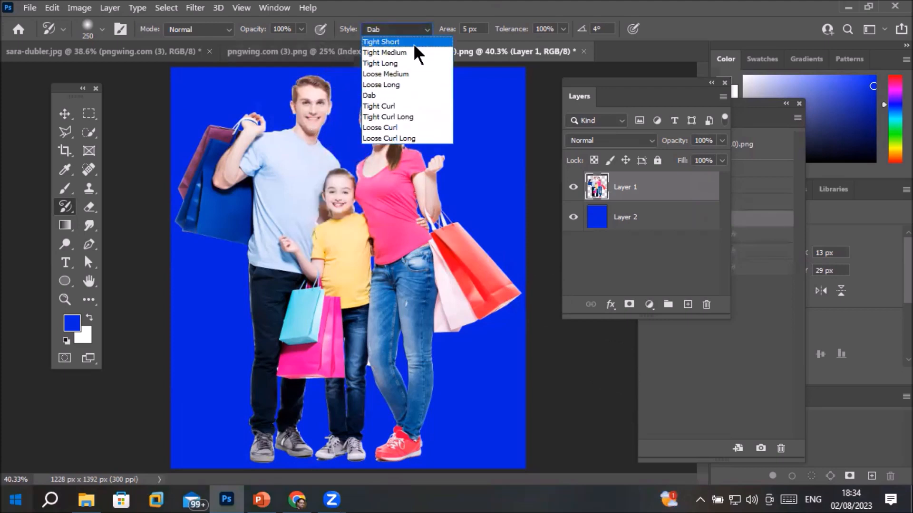
{"action": "left_click", "coordinate": [401, 106]}
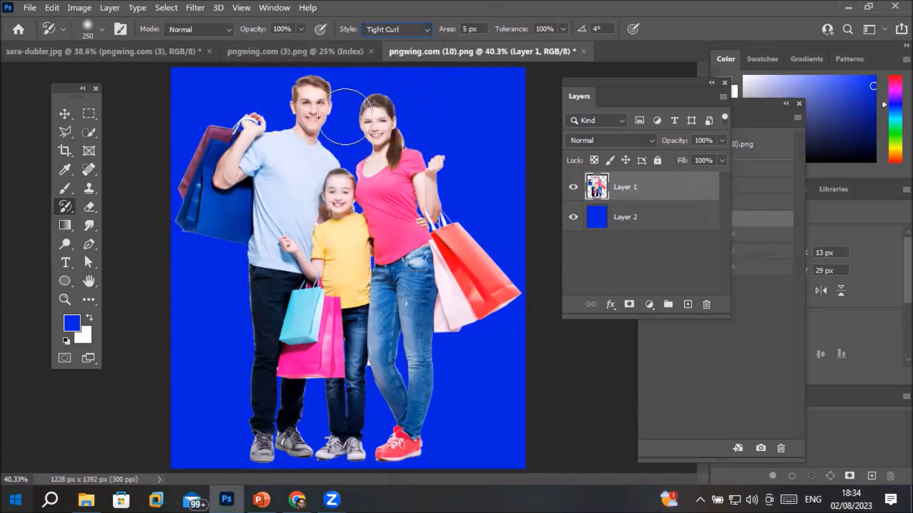
{"action": "left_click", "coordinate": [306, 103]}
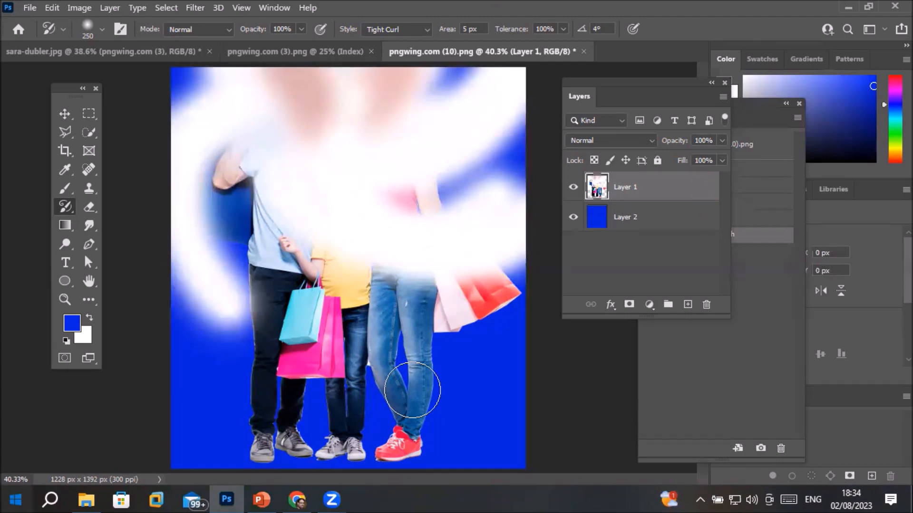
Restore the curl-smeared upper part of the family on Layer 1 with the History Brush
{"action": "right_click", "coordinate": [59, 207]}
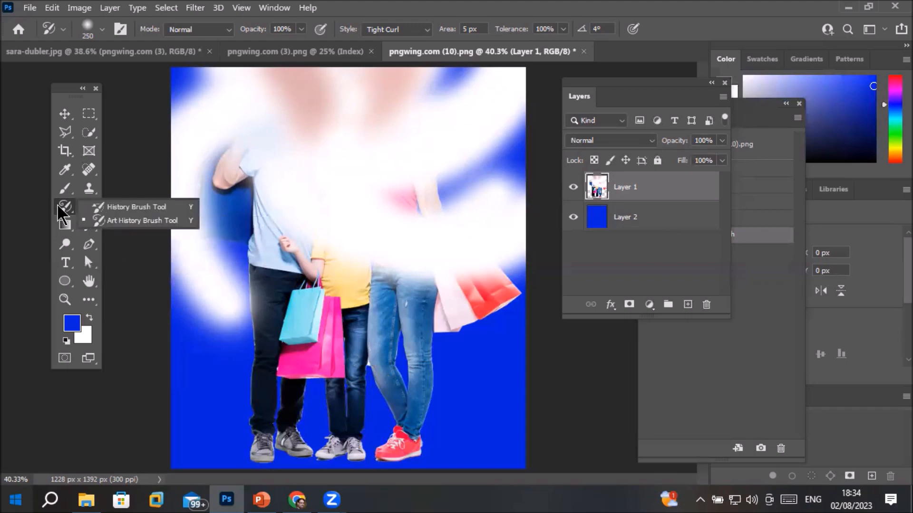
{"action": "left_click", "coordinate": [151, 207]}
{"action": "mouse_move", "coordinate": [193, 133]}
{"action": "left_mouse_down"}
{"action": "mouse_move", "coordinate": [223, 295]}
{"action": "mouse_move", "coordinate": [214, 119]}
{"action": "mouse_move", "coordinate": [181, 173]}
{"action": "mouse_move", "coordinate": [475, 71]}
{"action": "mouse_move", "coordinate": [298, 153]}
{"action": "mouse_move", "coordinate": [541, 221]}
{"action": "mouse_move", "coordinate": [381, 253]}
{"action": "mouse_move", "coordinate": [291, 128]}
{"action": "mouse_move", "coordinate": [240, 122]}
{"action": "mouse_move", "coordinate": [346, 265]}
{"action": "left_mouse_up"}
{"action": "mouse_move", "coordinate": [486, 119]}
{"action": "left_mouse_down"}
{"action": "mouse_move", "coordinate": [447, 224]}
{"action": "mouse_move", "coordinate": [326, 198]}
{"action": "mouse_move", "coordinate": [332, 203]}
{"action": "left_mouse_up"}
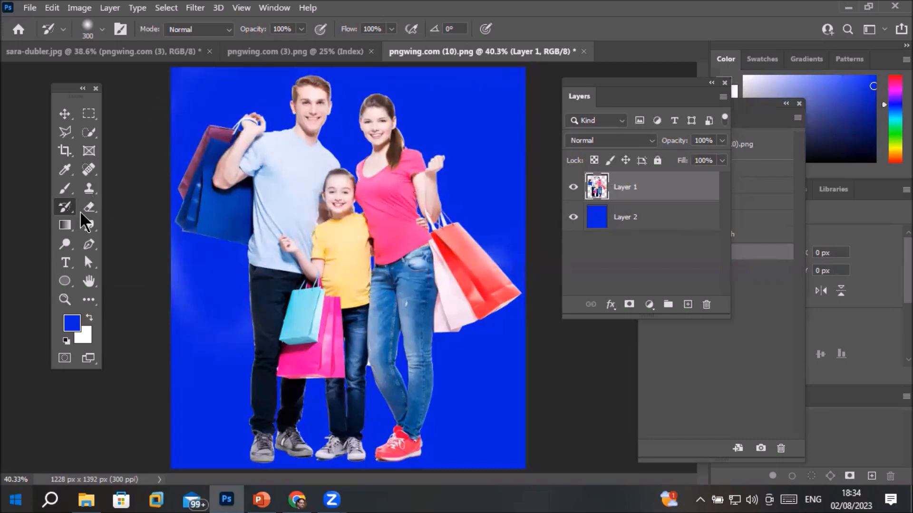
Smear the three faces on Layer 1 with the Art History Brush, using the Dab style at 49% opacity
{"action": "right_click", "coordinate": [58, 208]}
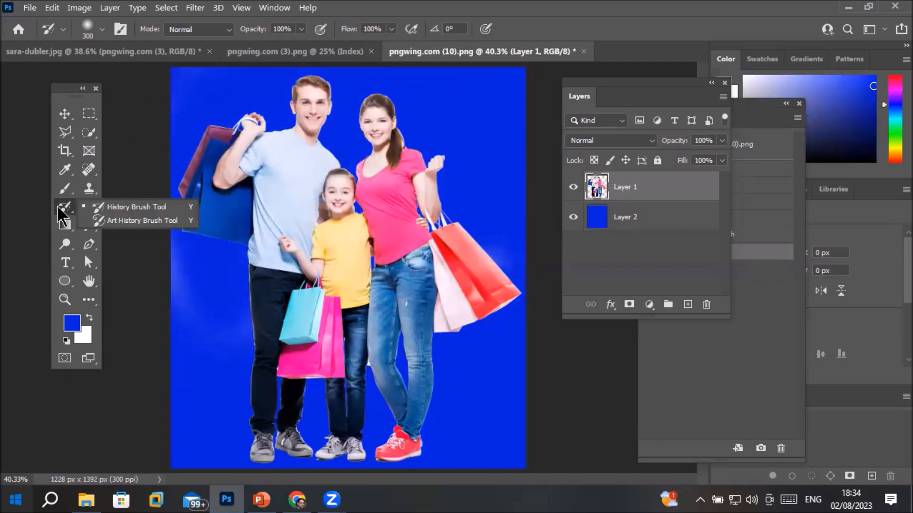
{"action": "left_click", "coordinate": [125, 221]}
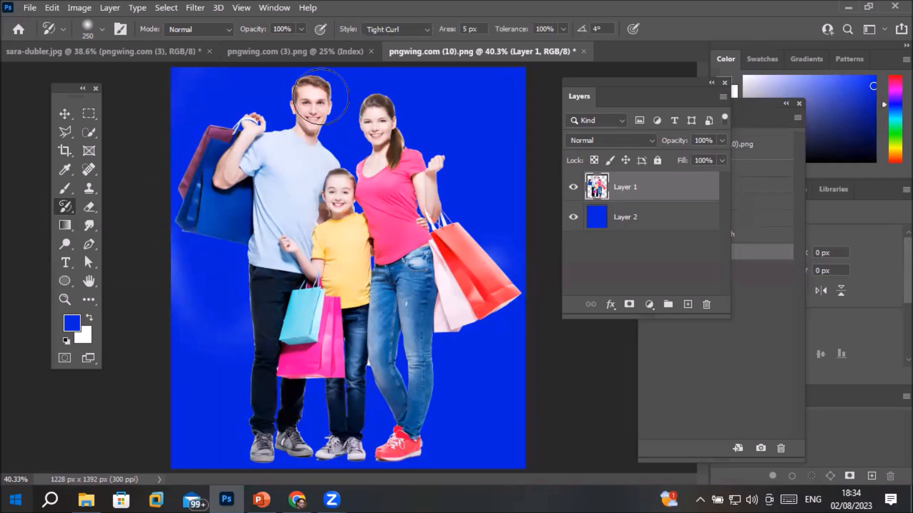
{"action": "left_click", "coordinate": [421, 29]}
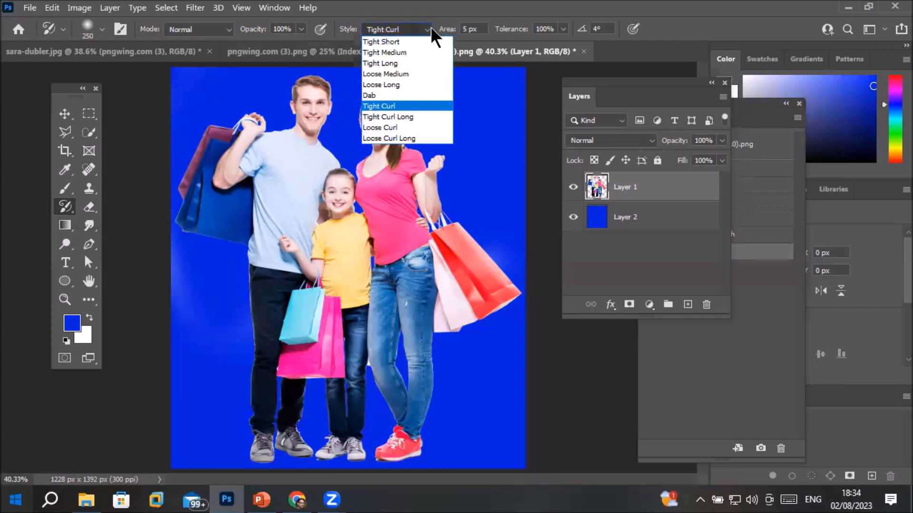
{"action": "left_click", "coordinate": [371, 98]}
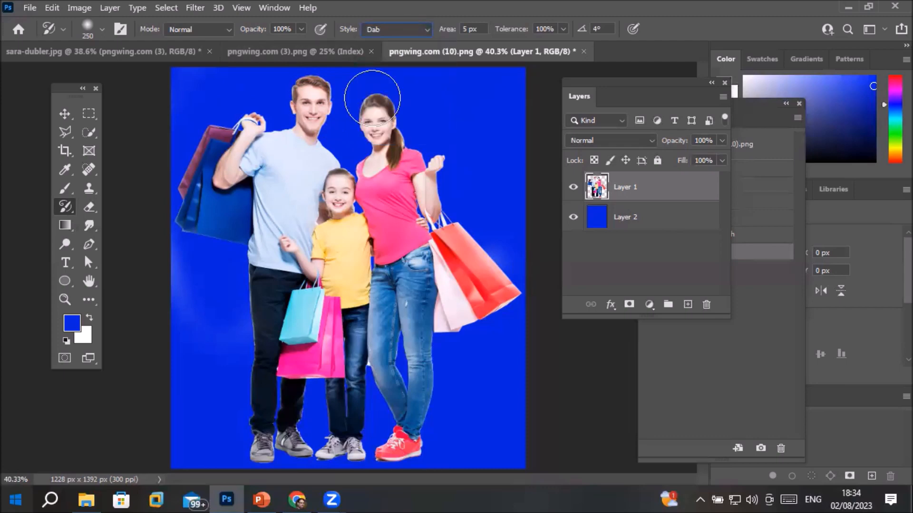
{"action": "left_click", "coordinate": [300, 31]}
{"action": "left_click_drag", "start_coordinate": [298, 45], "coordinate": [260, 53]}
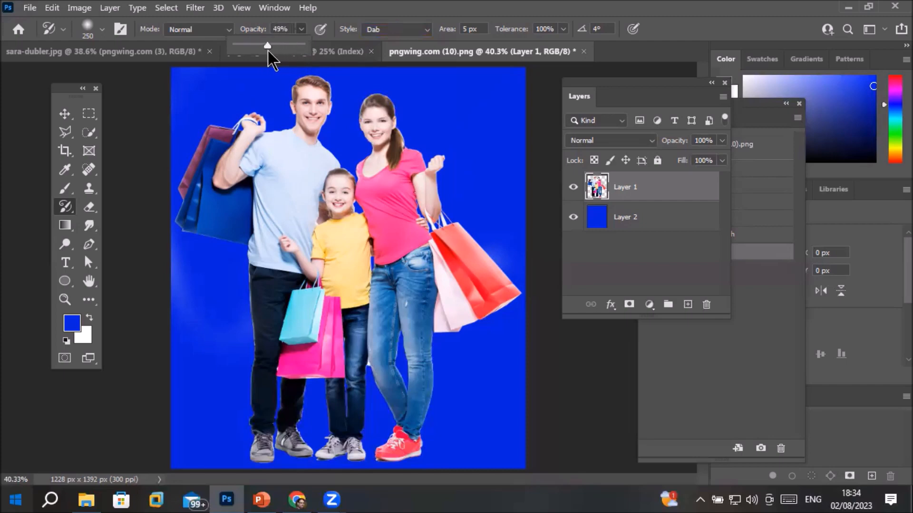
{"action": "mouse_move", "coordinate": [299, 90]}
{"action": "left_mouse_down"}
{"action": "mouse_move", "coordinate": [314, 103]}
{"action": "mouse_move", "coordinate": [309, 109]}
{"action": "left_mouse_up"}
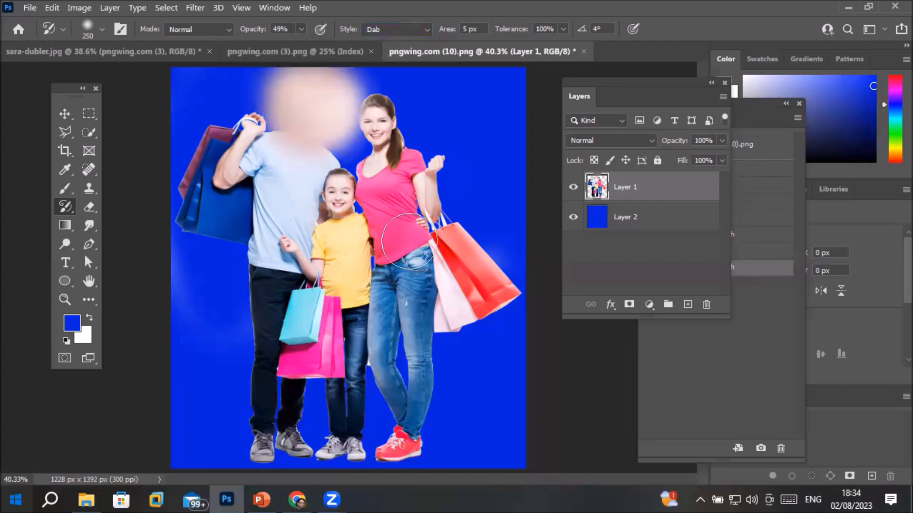
{"action": "left_click_drag", "start_coordinate": [340, 204], "coordinate": [338, 192]}
{"action": "left_click_drag", "start_coordinate": [370, 122], "coordinate": [380, 125]}
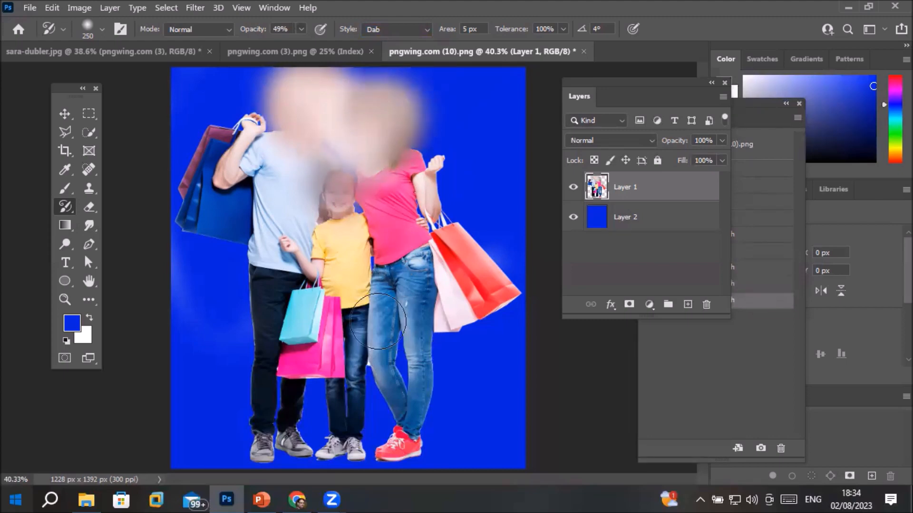
{"action": "mouse_move", "coordinate": [319, 214]}
{"action": "left_mouse_down"}
{"action": "mouse_move", "coordinate": [288, 220]}
{"action": "mouse_move", "coordinate": [286, 199]}
{"action": "left_mouse_up"}
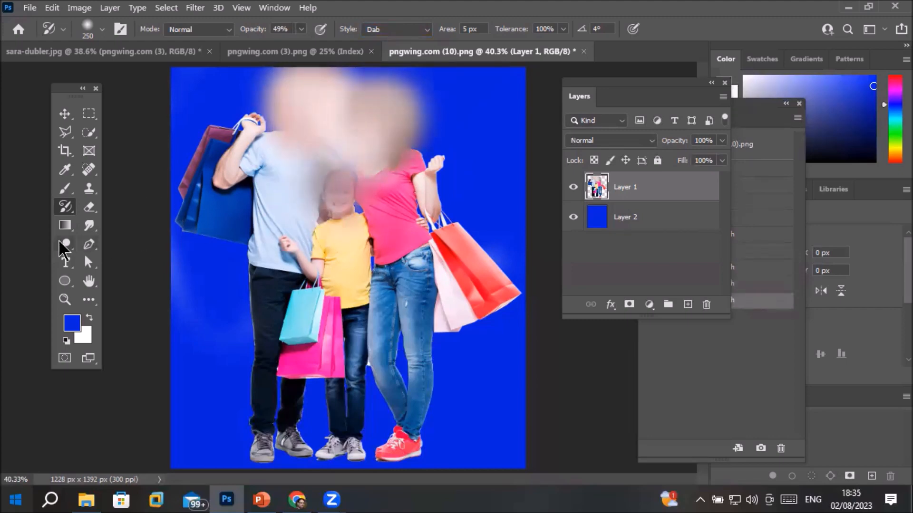
Restore the girl's face with the History Brush and bring the document's History list to the front
{"action": "right_click", "coordinate": [65, 209]}
{"action": "left_click", "coordinate": [119, 205]}
{"action": "left_click_drag", "start_coordinate": [328, 183], "coordinate": [289, 357]}
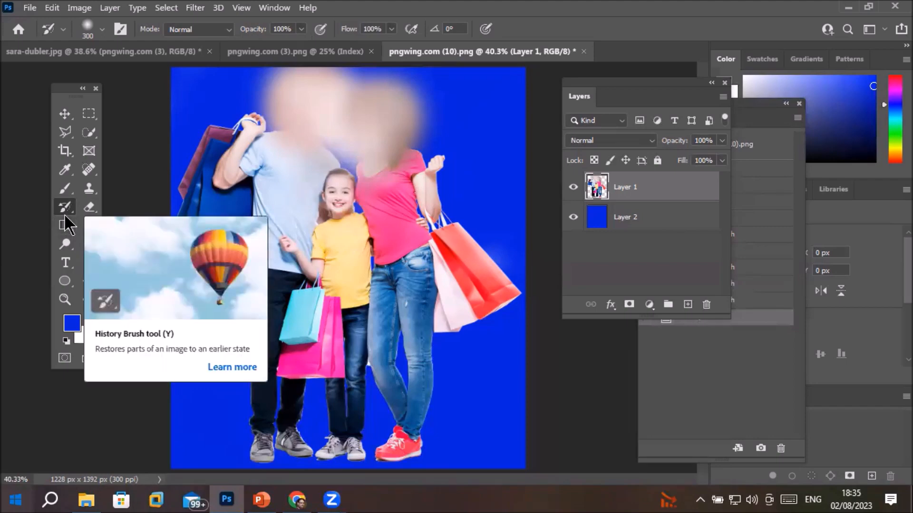
{"action": "left_click", "coordinate": [746, 113]}
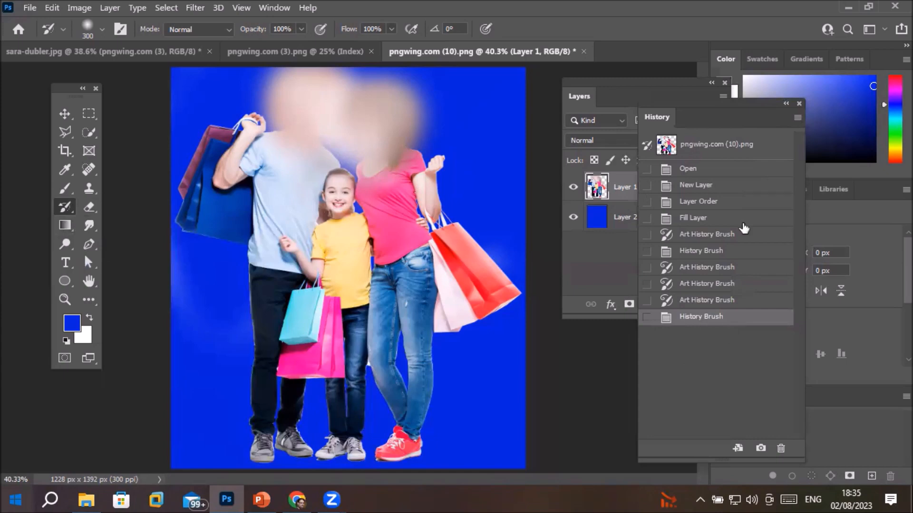
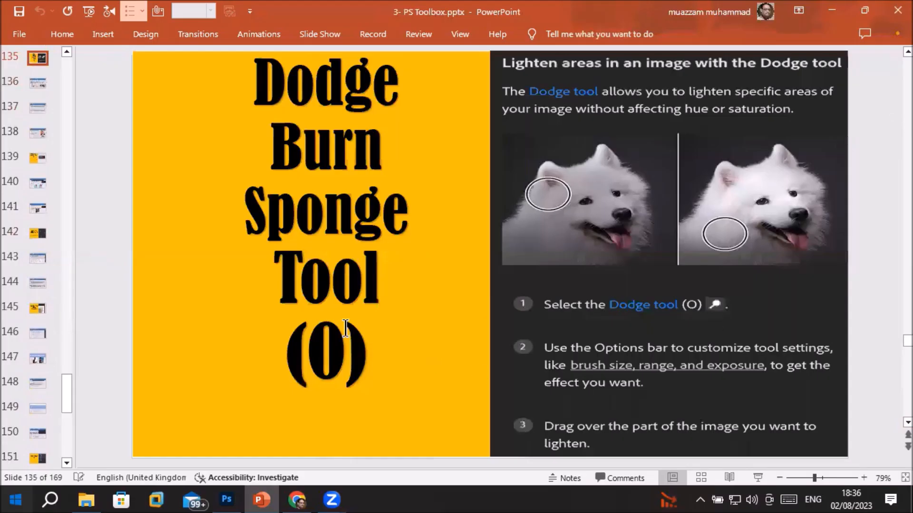
Review the Dodge, Burn and Sponge Tool title slide and the "Dodge or burn image areas" slide in PowerPoint
{"action": "left_click_drag", "start_coordinate": [255, 87], "coordinate": [374, 95]}
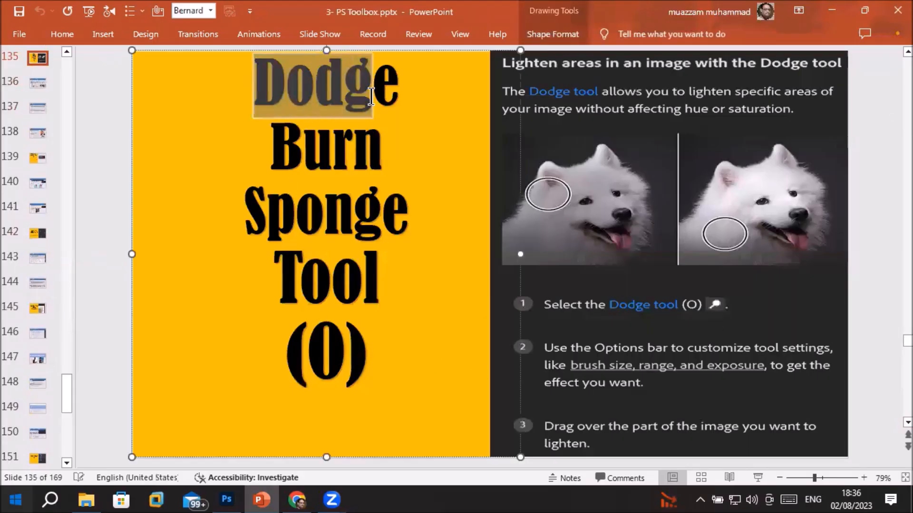
{"action": "left_click_drag", "start_coordinate": [284, 134], "coordinate": [390, 141]}
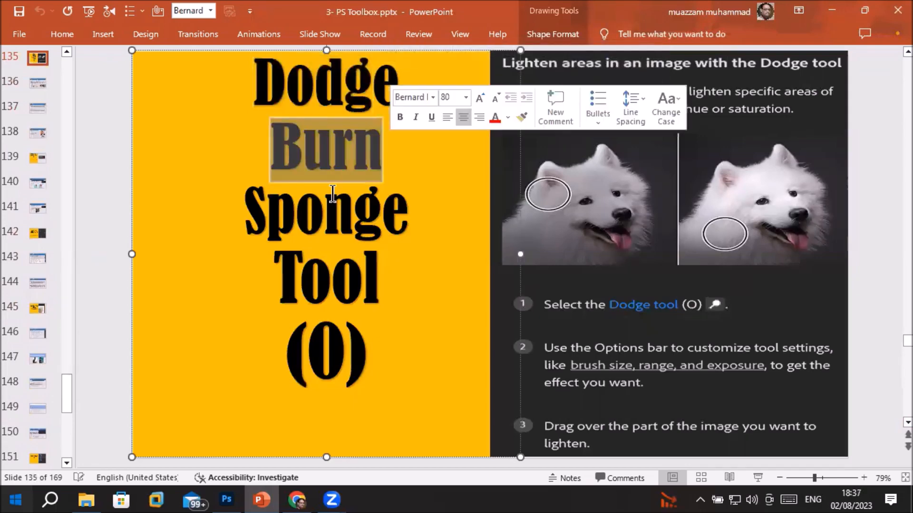
{"action": "left_click_drag", "start_coordinate": [245, 209], "coordinate": [400, 206]}
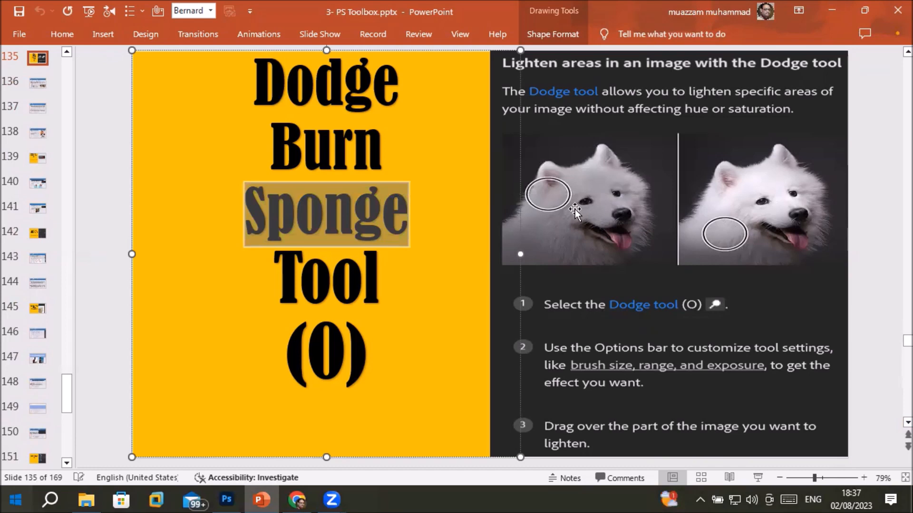
{"action": "scroll", "coordinate": [894, 432], "scroll_direction": "down", "scroll_amount": 1}
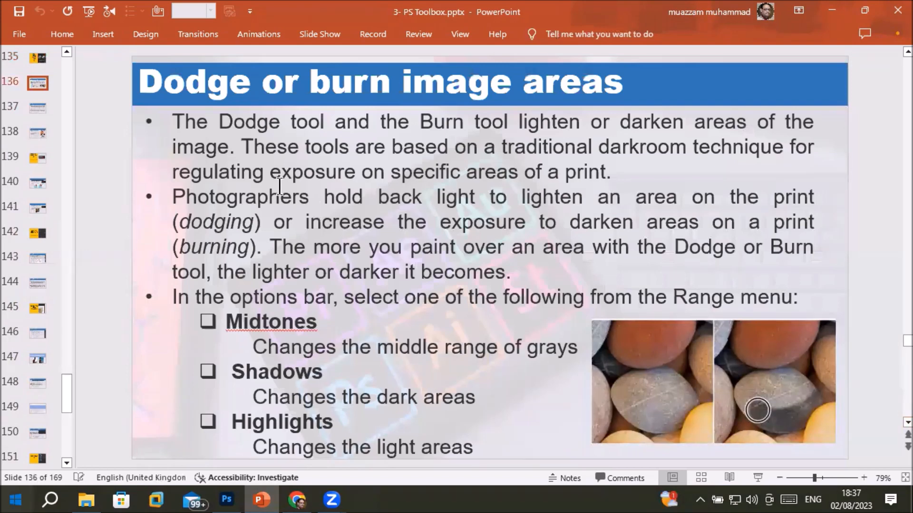
{"action": "left_click_drag", "start_coordinate": [145, 85], "coordinate": [402, 85]}
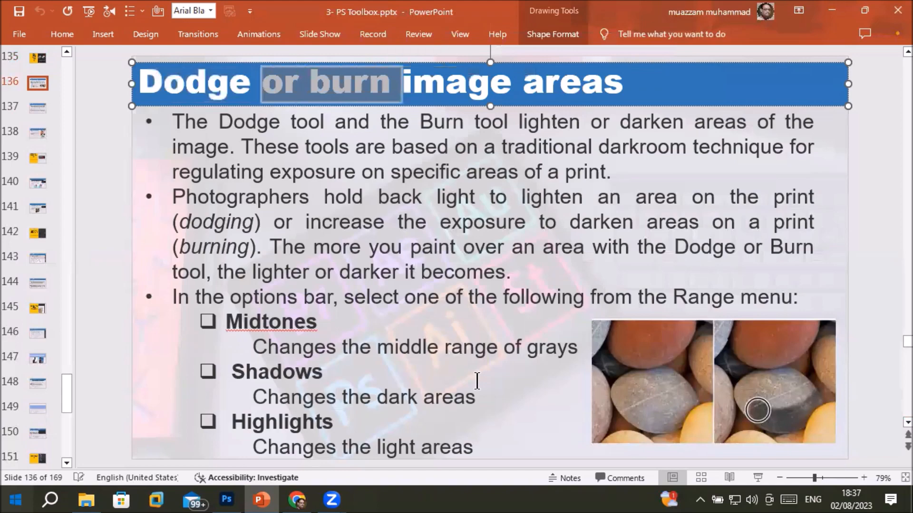
Open 23-photography-DId11YZ-xeQ-unsplash.jpg from the Images\Models folder as a new document in Photoshop
{"action": "left_click", "coordinate": [86, 500]}
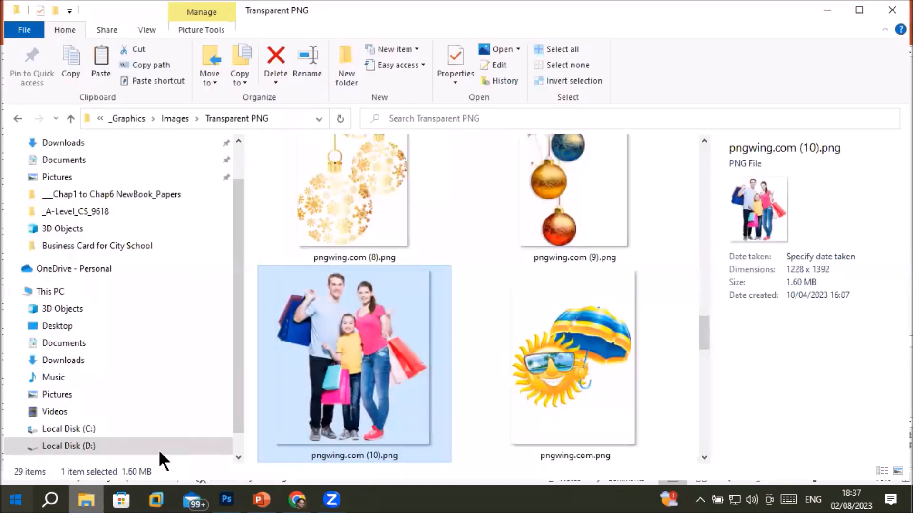
{"action": "left_click", "coordinate": [176, 119]}
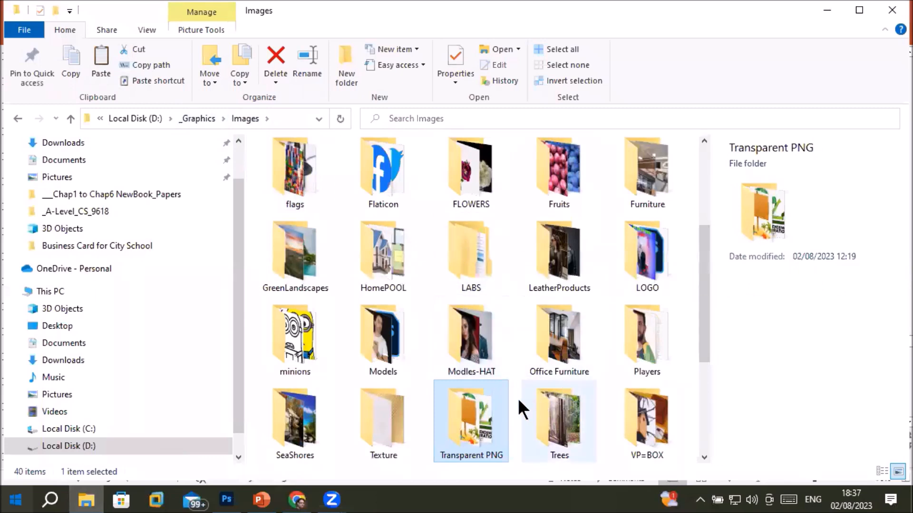
{"action": "double_click", "coordinate": [387, 349]}
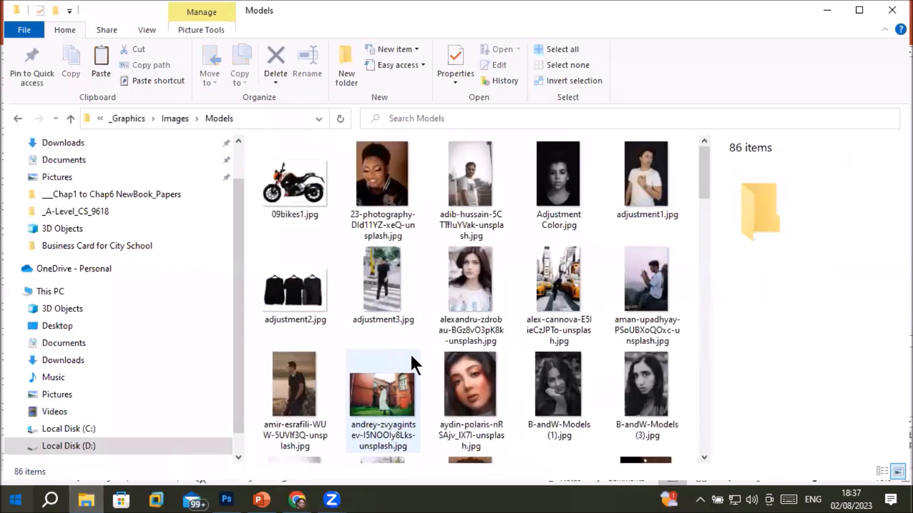
{"action": "left_click", "coordinate": [380, 173]}
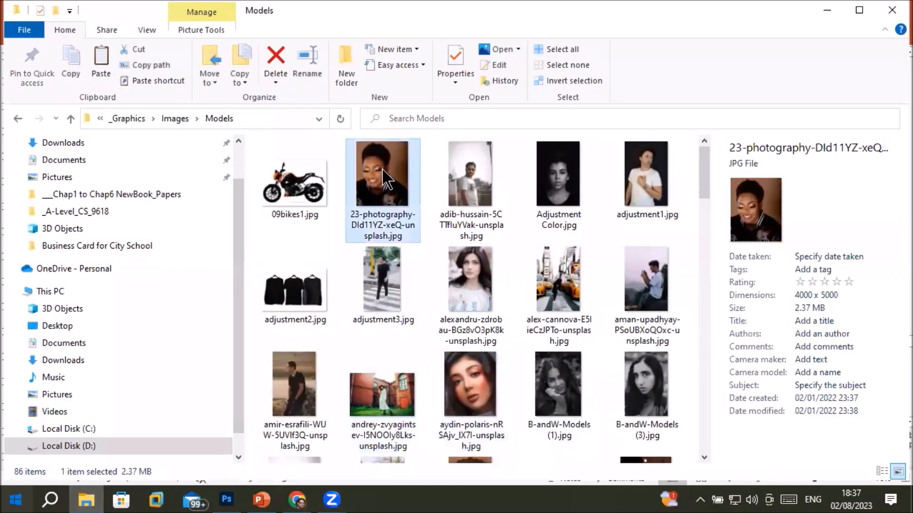
{"action": "left_click_drag", "start_coordinate": [379, 172], "coordinate": [614, 49]}
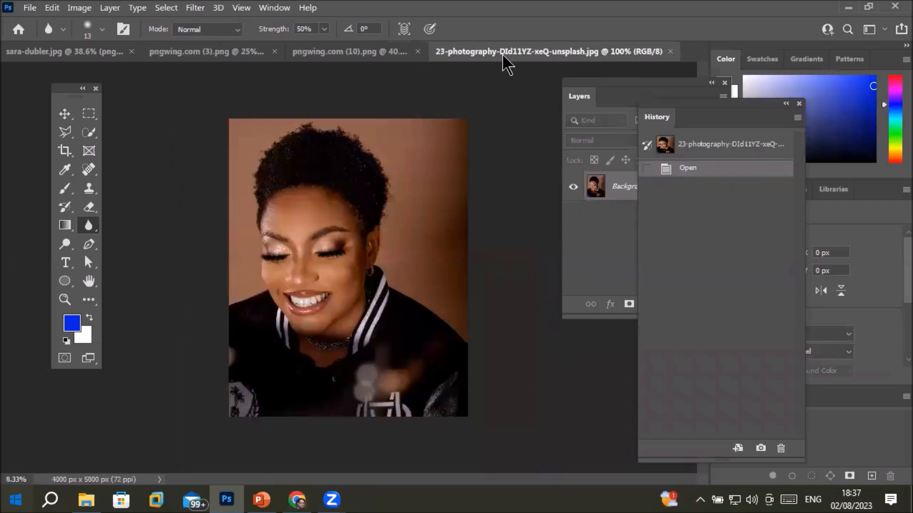
Close pngwing.com (10).png, pngwing.com (3).png and sara-dubler.jpg without saving any changes
{"action": "left_click", "coordinate": [415, 52]}
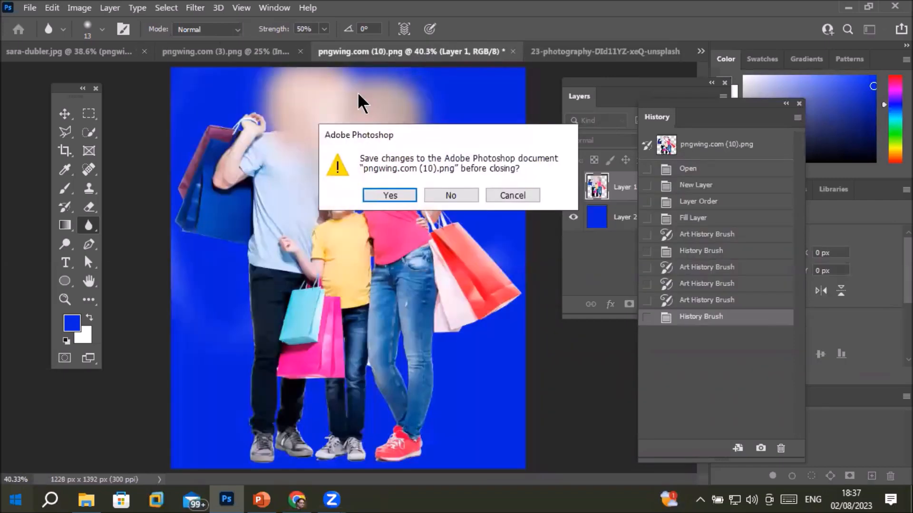
{"action": "left_click", "coordinate": [449, 195]}
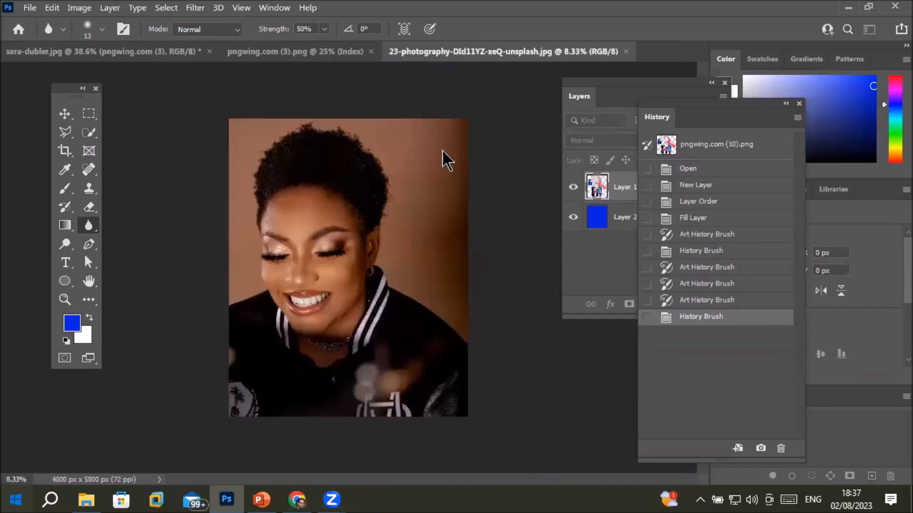
{"action": "left_click", "coordinate": [372, 51]}
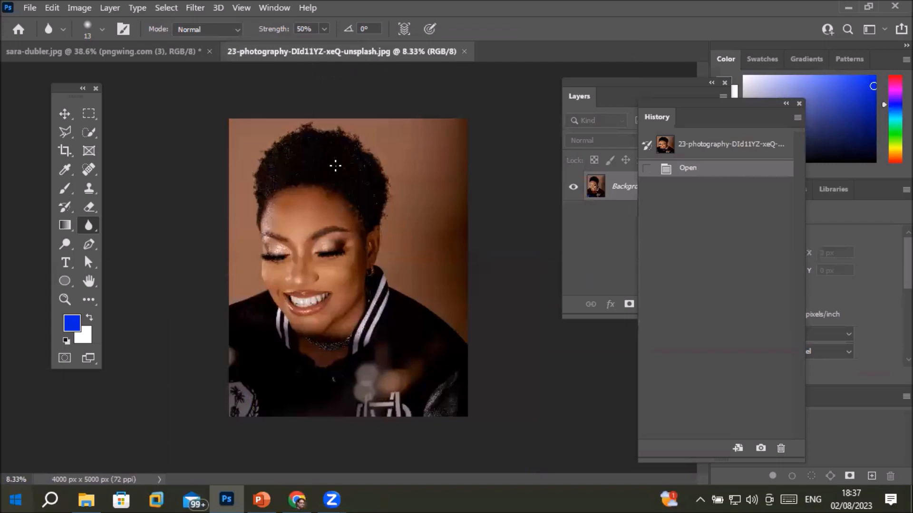
{"action": "left_click", "coordinate": [205, 54]}
{"action": "left_click", "coordinate": [209, 51]}
{"action": "left_click", "coordinate": [443, 196]}
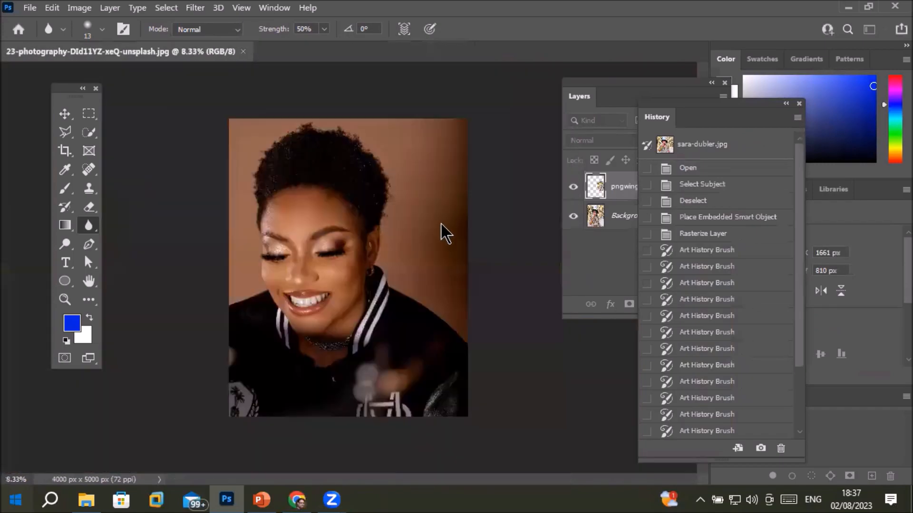
Look over the Blur and Dodge tool groups, and activate the Dodge tool for the portrait
{"action": "scroll", "coordinate": [338, 298], "scroll_direction": "up", "scroll_amount": 5}
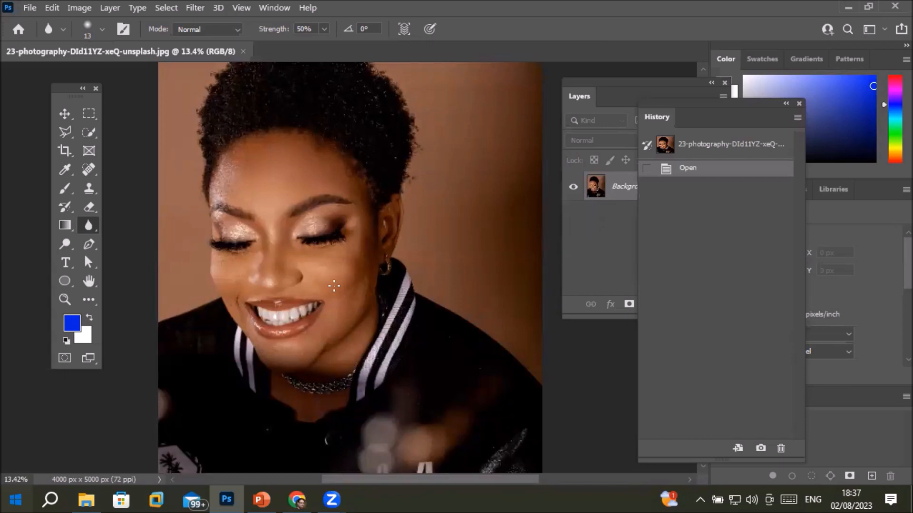
{"action": "right_click", "coordinate": [89, 232]}
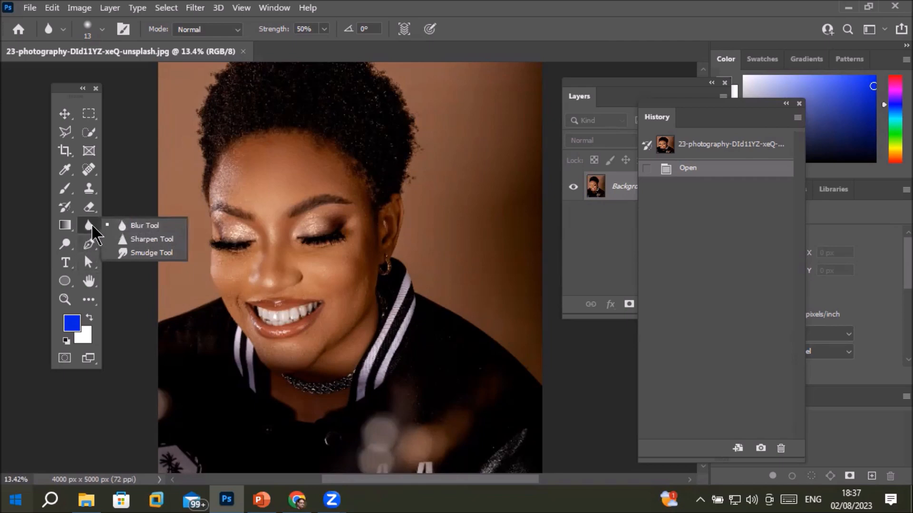
{"action": "left_click", "coordinate": [65, 245]}
{"action": "right_click", "coordinate": [65, 244]}
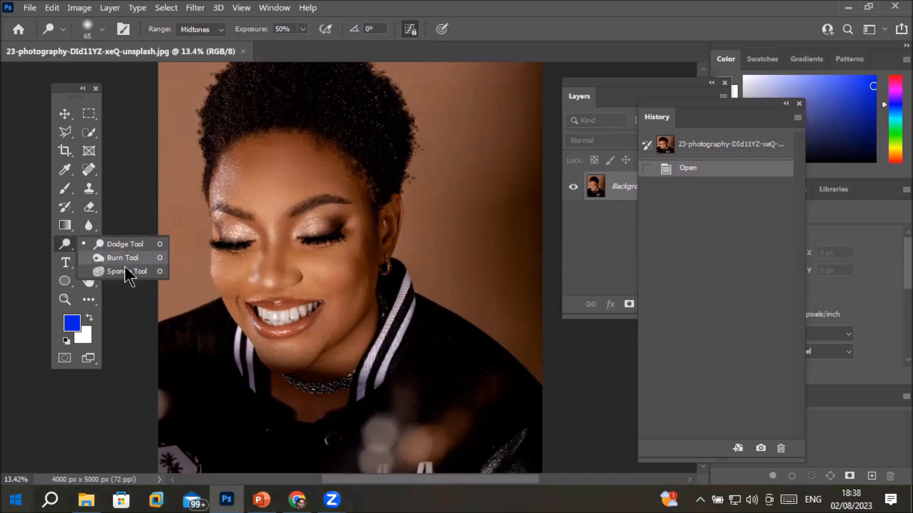
{"action": "left_click", "coordinate": [63, 247]}
{"action": "right_click", "coordinate": [63, 248]}
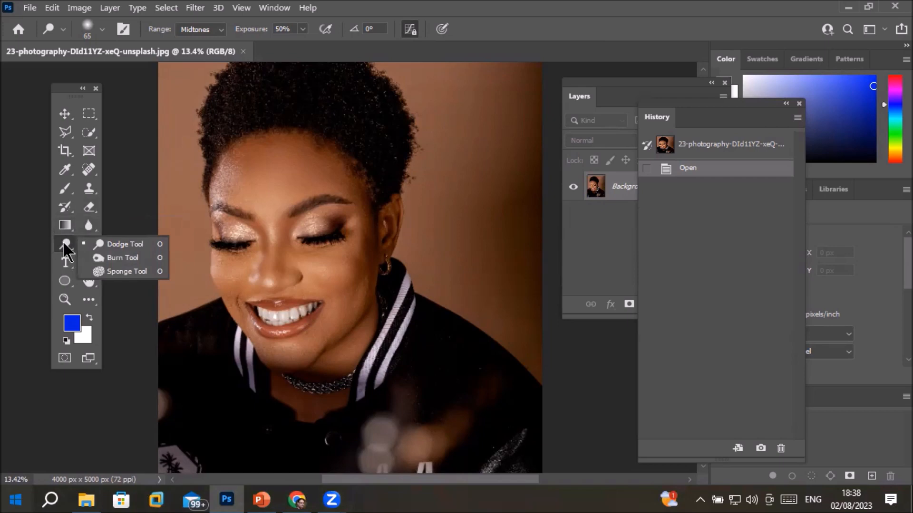
{"action": "left_click", "coordinate": [117, 248]}
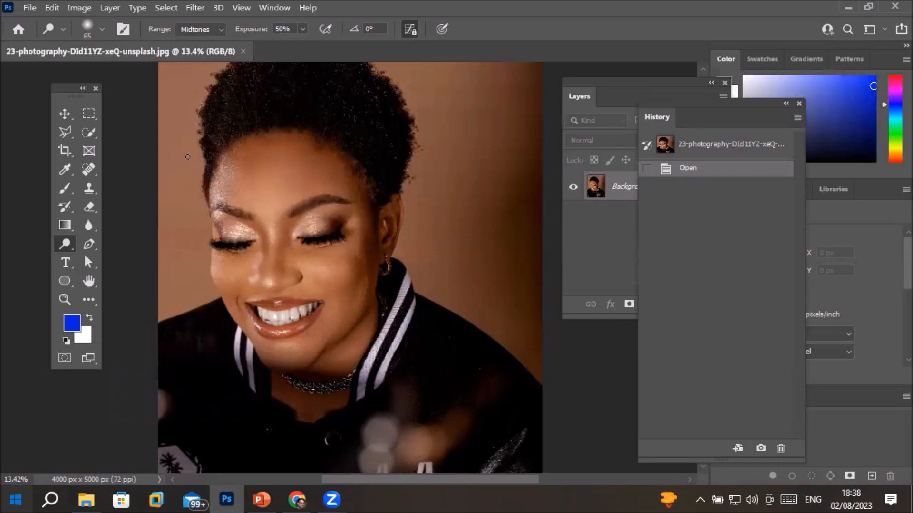
Select the woman's face and neck with the Quick Selection tool at a brush size of 125
{"action": "left_click", "coordinate": [89, 134]}
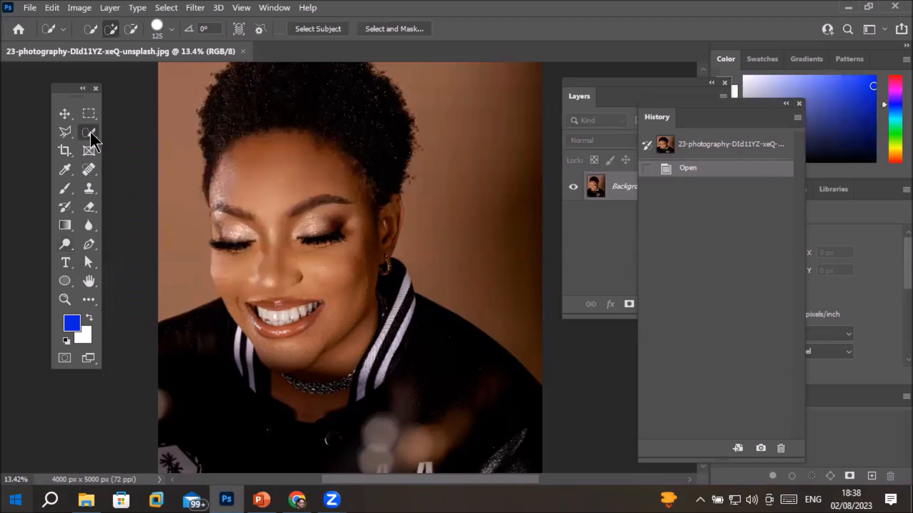
{"action": "left_click", "coordinate": [155, 148]}
{"action": "mouse_move", "coordinate": [267, 155]}
{"action": "left_mouse_down"}
{"action": "mouse_move", "coordinate": [246, 192]}
{"action": "mouse_move", "coordinate": [318, 215]}
{"action": "mouse_move", "coordinate": [333, 262]}
{"action": "mouse_move", "coordinate": [327, 291]}
{"action": "mouse_move", "coordinate": [303, 310]}
{"action": "mouse_move", "coordinate": [262, 321]}
{"action": "mouse_move", "coordinate": [230, 282]}
{"action": "mouse_move", "coordinate": [312, 362]}
{"action": "mouse_move", "coordinate": [344, 420]}
{"action": "left_mouse_up"}
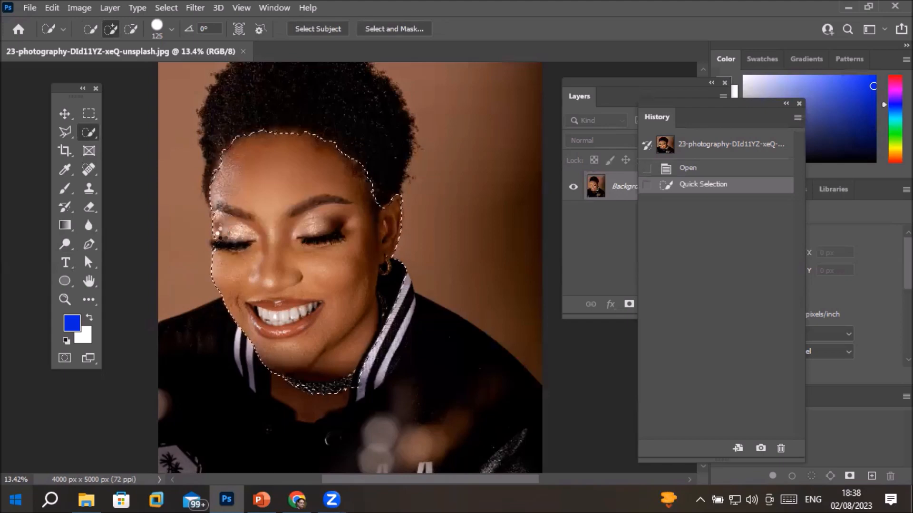
{"action": "left_click", "coordinate": [222, 235]}
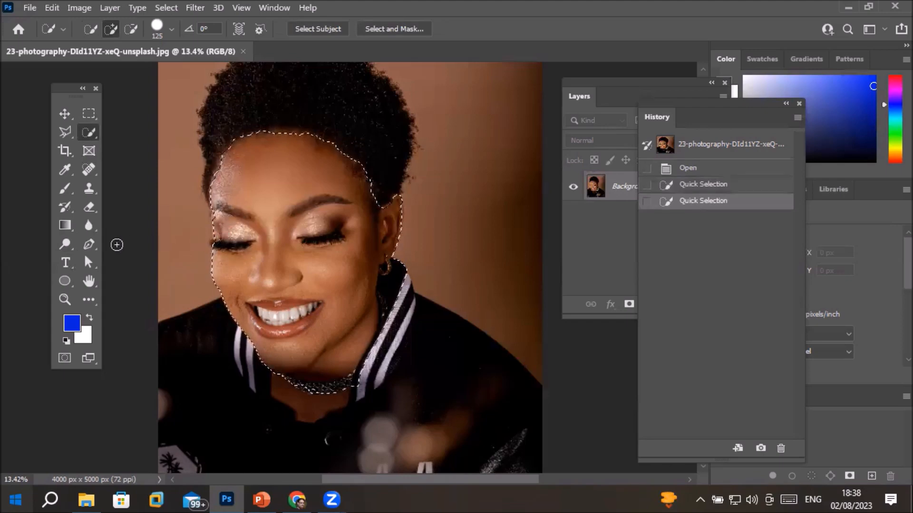
Set the Dodge tool's exposure to 49% and enlarge its brush to 500
{"action": "left_click", "coordinate": [63, 246]}
{"action": "left_click", "coordinate": [111, 245]}
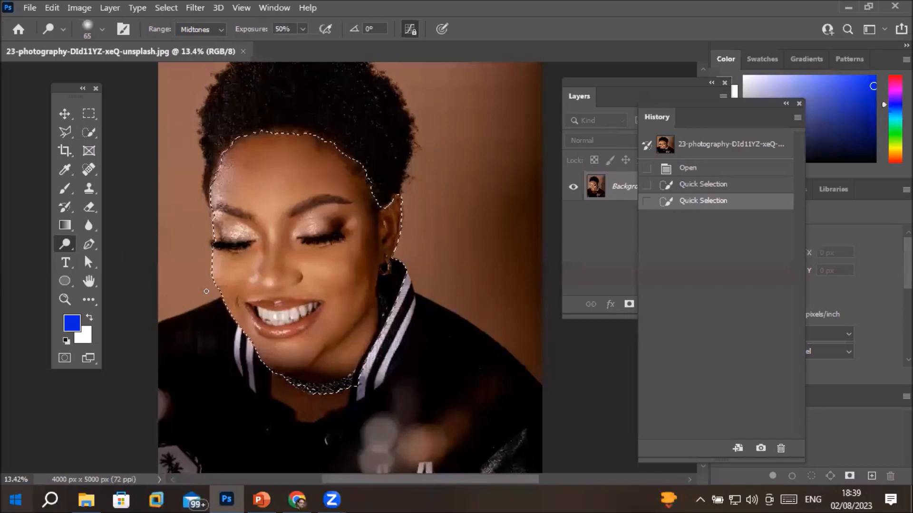
{"action": "left_click", "coordinate": [302, 30]}
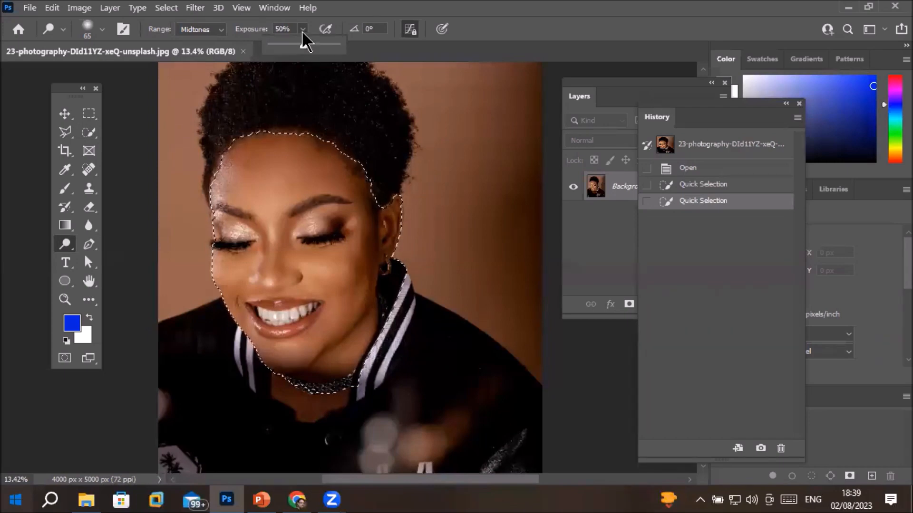
{"action": "mouse_move", "coordinate": [306, 47]}
{"action": "left_mouse_down"}
{"action": "mouse_move", "coordinate": [344, 47]}
{"action": "mouse_move", "coordinate": [278, 61]}
{"action": "mouse_move", "coordinate": [338, 51]}
{"action": "mouse_move", "coordinate": [303, 54]}
{"action": "left_mouse_up"}
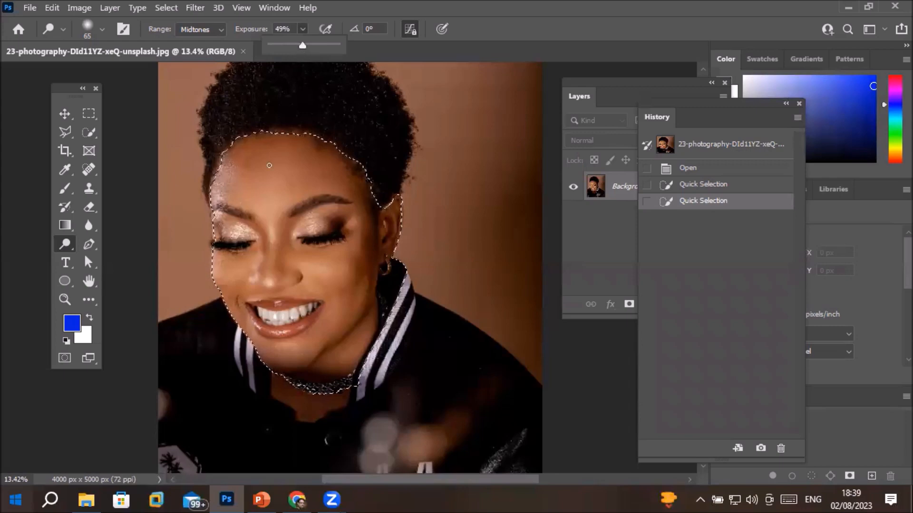
{"action": "left_click", "coordinate": [269, 166]}
{"action": "key", "text": "bracketright"}
{"action": "key", "text": "bracketright"}
{"action": "key", "text": "bracketright"}
{"action": "key", "text": "bracketright"}
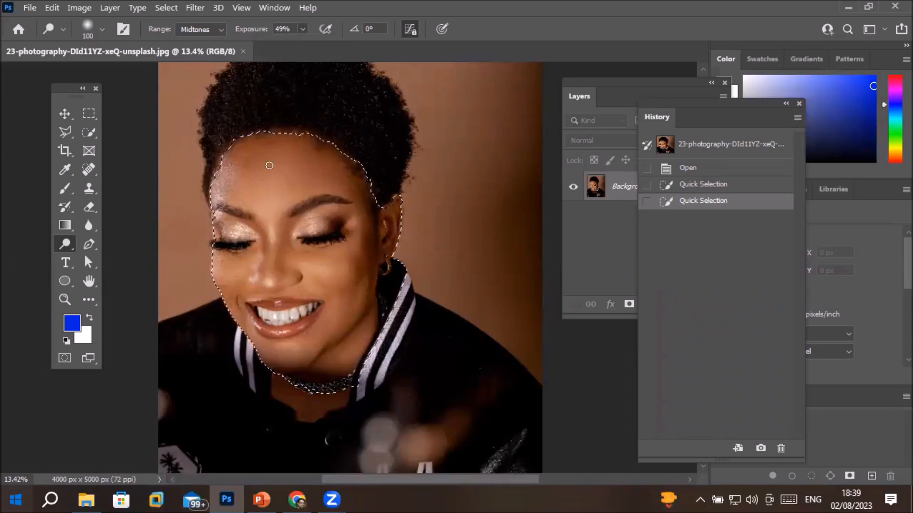
{"action": "key", "text": "bracketright"}
{"action": "key", "text": "bracketright"}
{"action": "key", "text": "bracketright"}
{"action": "key", "text": "bracketright"}
{"action": "key", "text": "bracketright"}
{"action": "key", "text": "bracketright"}
{"action": "key", "text": "bracketright"}
{"action": "key", "text": "bracketright"}
Try dodging the selected face's midtones, undo the stroke and clear the selection
{"action": "mouse_move", "coordinate": [269, 165]}
{"action": "left_mouse_down"}
{"action": "mouse_move", "coordinate": [317, 170]}
{"action": "mouse_move", "coordinate": [298, 190]}
{"action": "mouse_move", "coordinate": [230, 174]}
{"action": "mouse_move", "coordinate": [301, 137]}
{"action": "mouse_move", "coordinate": [256, 253]}
{"action": "mouse_move", "coordinate": [219, 280]}
{"action": "mouse_move", "coordinate": [314, 263]}
{"action": "mouse_move", "coordinate": [364, 206]}
{"action": "mouse_move", "coordinate": [363, 240]}
{"action": "mouse_move", "coordinate": [256, 321]}
{"action": "mouse_move", "coordinate": [296, 113]}
{"action": "mouse_move", "coordinate": [334, 312]}
{"action": "mouse_move", "coordinate": [246, 169]}
{"action": "mouse_move", "coordinate": [355, 226]}
{"action": "mouse_move", "coordinate": [228, 226]}
{"action": "mouse_move", "coordinate": [359, 237]}
{"action": "mouse_move", "coordinate": [255, 269]}
{"action": "mouse_move", "coordinate": [359, 226]}
{"action": "mouse_move", "coordinate": [268, 152]}
{"action": "mouse_move", "coordinate": [277, 295]}
{"action": "mouse_move", "coordinate": [341, 177]}
{"action": "mouse_move", "coordinate": [237, 237]}
{"action": "mouse_move", "coordinate": [373, 270]}
{"action": "left_mouse_up"}
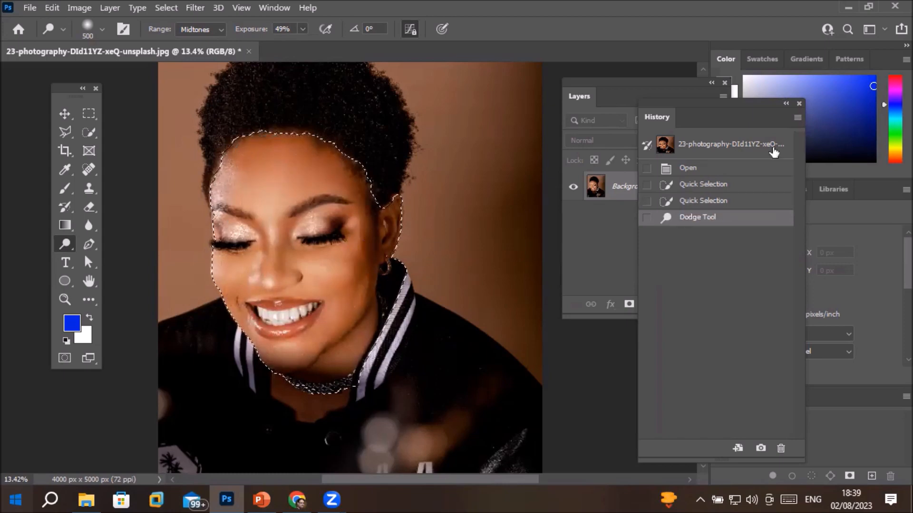
{"action": "key", "text": "ctrl+z"}
{"action": "key", "text": "ctrl+d"}
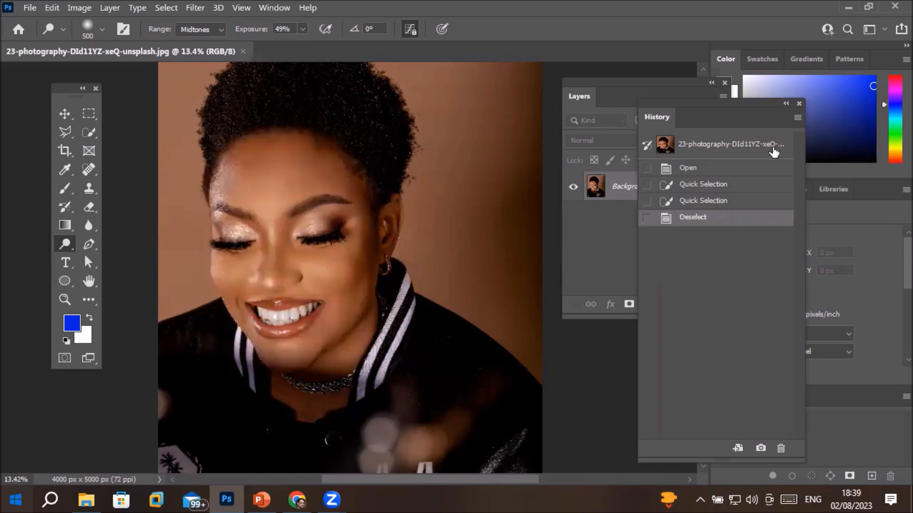
Hide the History list, unlock the Background layer, duplicate it and make Layer 0 copy the active layer
{"action": "left_click", "coordinate": [799, 103]}
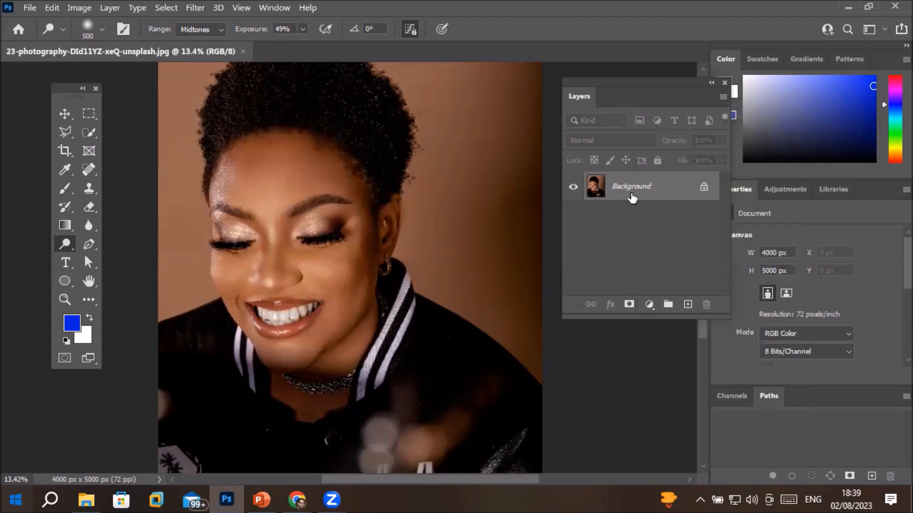
{"action": "left_click", "coordinate": [704, 187]}
{"action": "left_click_drag", "start_coordinate": [599, 190], "coordinate": [689, 304]}
{"action": "left_click", "coordinate": [626, 218]}
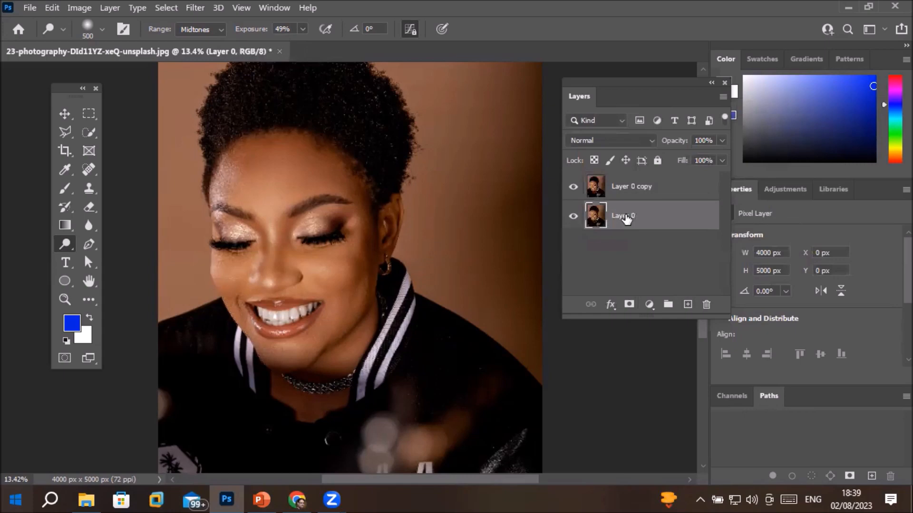
{"action": "left_click", "coordinate": [633, 188]}
Select the face, ear and neck on Layer 0 copy with the Quick Selection tool
{"action": "left_click", "coordinate": [88, 133]}
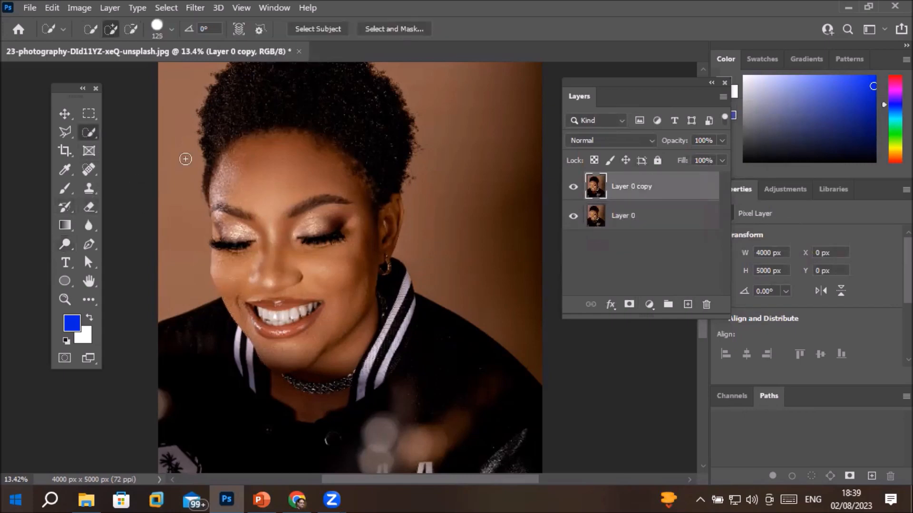
{"action": "mouse_move", "coordinate": [265, 160]}
{"action": "left_mouse_down"}
{"action": "mouse_move", "coordinate": [252, 197]}
{"action": "mouse_move", "coordinate": [325, 313]}
{"action": "mouse_move", "coordinate": [296, 335]}
{"action": "left_mouse_up"}
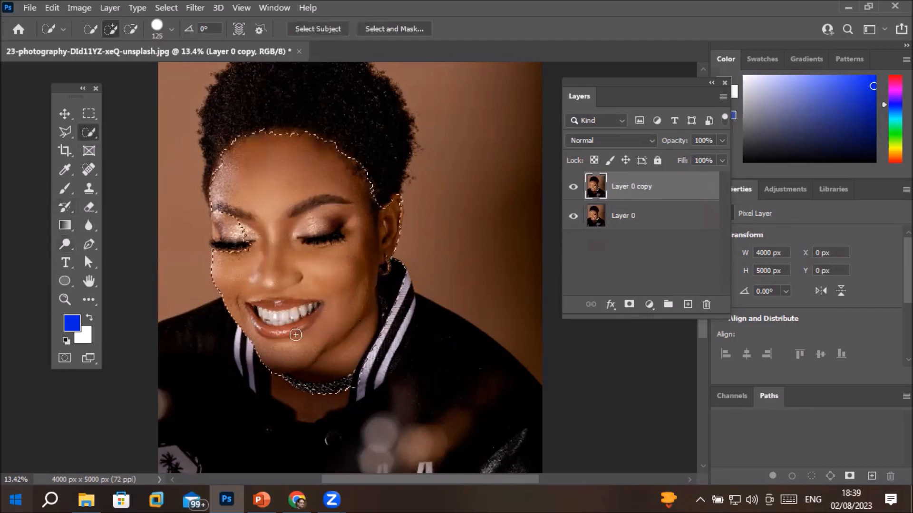
{"action": "mouse_move", "coordinate": [245, 285]}
{"action": "left_mouse_down"}
{"action": "mouse_move", "coordinate": [224, 216]}
{"action": "mouse_move", "coordinate": [229, 200]}
{"action": "mouse_move", "coordinate": [219, 271]}
{"action": "mouse_move", "coordinate": [227, 296]}
{"action": "left_mouse_up"}
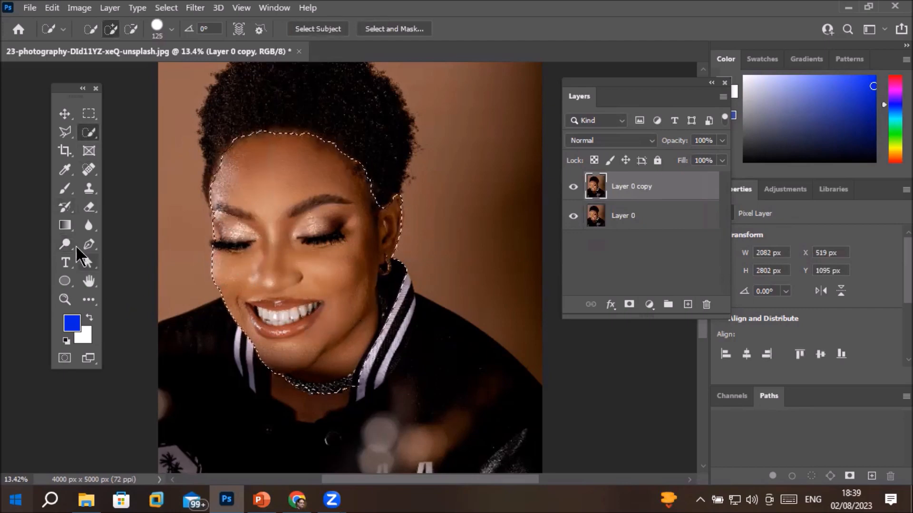
Lighten the selected face on Layer 0 copy with the Dodge tool, using Midtones range at 100% exposure
{"action": "left_click_drag", "start_coordinate": [65, 252], "coordinate": [104, 247]}
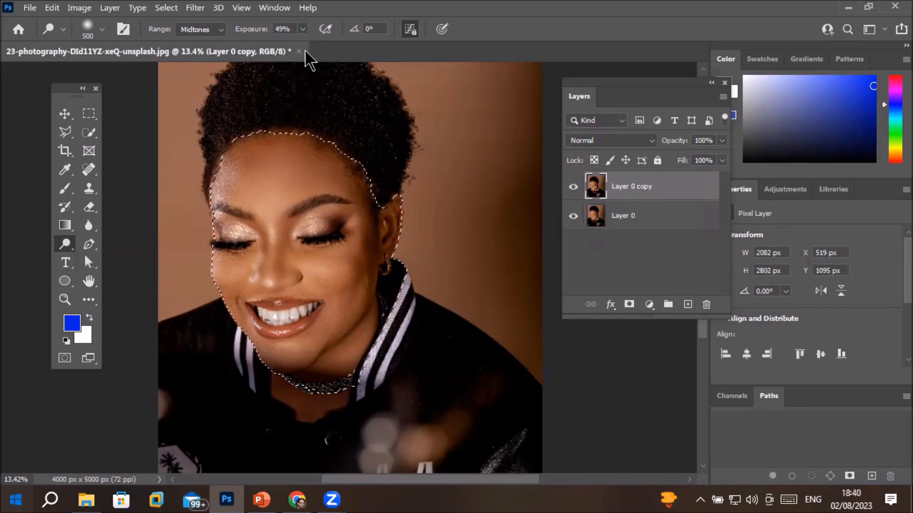
{"action": "left_click", "coordinate": [303, 29]}
{"action": "left_click_drag", "start_coordinate": [302, 45], "coordinate": [357, 56]}
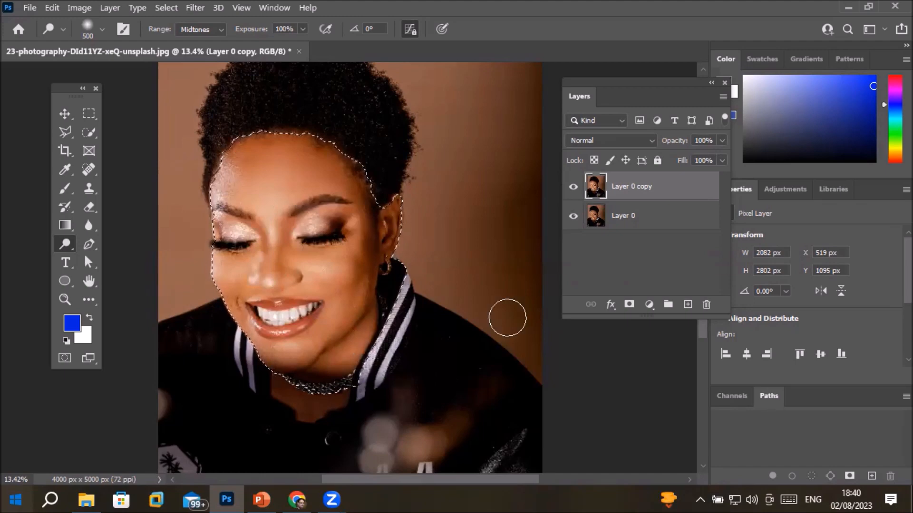
Compare the dodged face with the original by toggling the visibility of Layer 0 copy
{"action": "left_click", "coordinate": [574, 188]}
{"action": "left_click", "coordinate": [574, 187]}
{"action": "left_click", "coordinate": [574, 188]}
{"action": "left_click", "coordinate": [574, 188]}
{"action": "left_click", "coordinate": [574, 187]}
{"action": "left_click", "coordinate": [574, 187]}
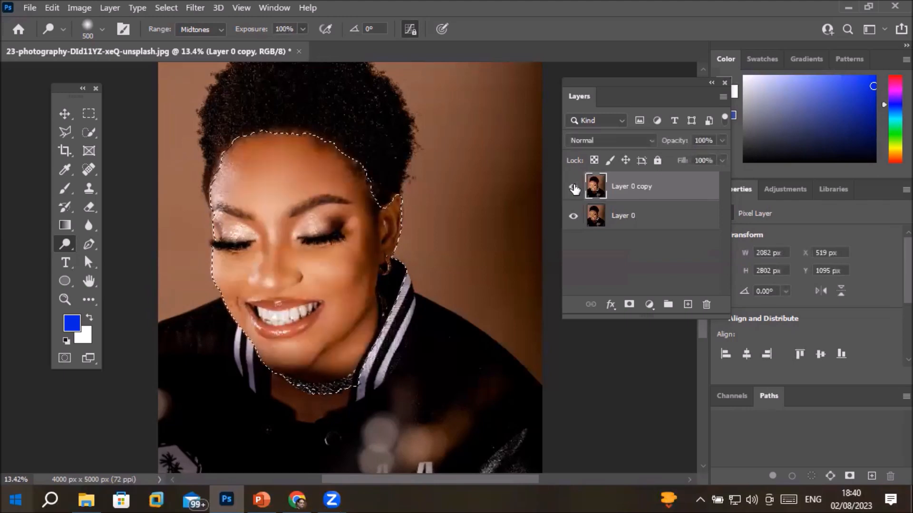
Dodge the forehead, cheeks and rest of the selected face further, and toggle Layer 0 copy to compare with the original
{"action": "mouse_move", "coordinate": [239, 166]}
{"action": "left_mouse_down"}
{"action": "mouse_move", "coordinate": [285, 189]}
{"action": "mouse_move", "coordinate": [246, 214]}
{"action": "mouse_move", "coordinate": [259, 331]}
{"action": "mouse_move", "coordinate": [261, 284]}
{"action": "mouse_move", "coordinate": [343, 265]}
{"action": "mouse_move", "coordinate": [352, 257]}
{"action": "mouse_move", "coordinate": [305, 283]}
{"action": "mouse_move", "coordinate": [355, 211]}
{"action": "mouse_move", "coordinate": [342, 358]}
{"action": "mouse_move", "coordinate": [325, 158]}
{"action": "left_mouse_up"}
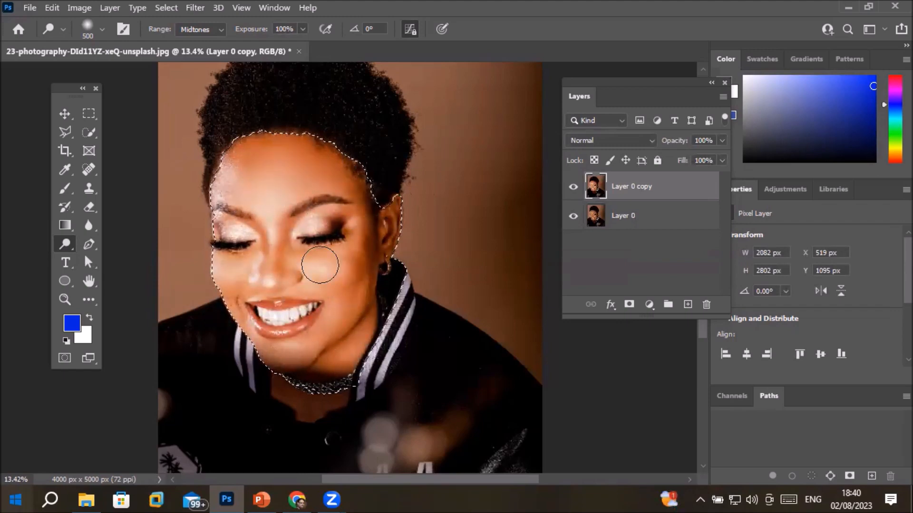
{"action": "mouse_move", "coordinate": [413, 276]}
{"action": "left_mouse_down"}
{"action": "mouse_move", "coordinate": [327, 285]}
{"action": "mouse_move", "coordinate": [370, 196]}
{"action": "mouse_move", "coordinate": [367, 296]}
{"action": "mouse_move", "coordinate": [373, 225]}
{"action": "mouse_move", "coordinate": [385, 212]}
{"action": "mouse_move", "coordinate": [361, 299]}
{"action": "mouse_move", "coordinate": [333, 325]}
{"action": "mouse_move", "coordinate": [335, 287]}
{"action": "mouse_move", "coordinate": [308, 162]}
{"action": "mouse_move", "coordinate": [246, 209]}
{"action": "left_mouse_up"}
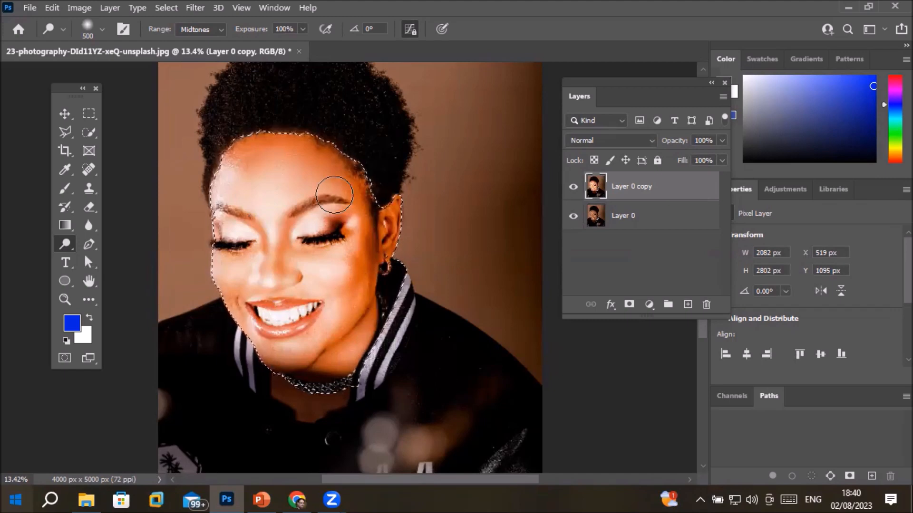
{"action": "left_click", "coordinate": [574, 187]}
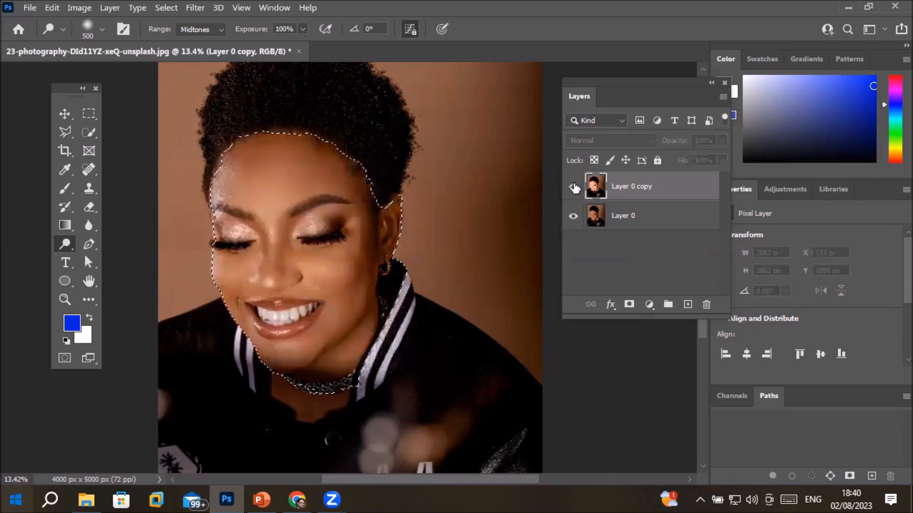
{"action": "left_click", "coordinate": [573, 186]}
{"action": "left_click", "coordinate": [573, 187]}
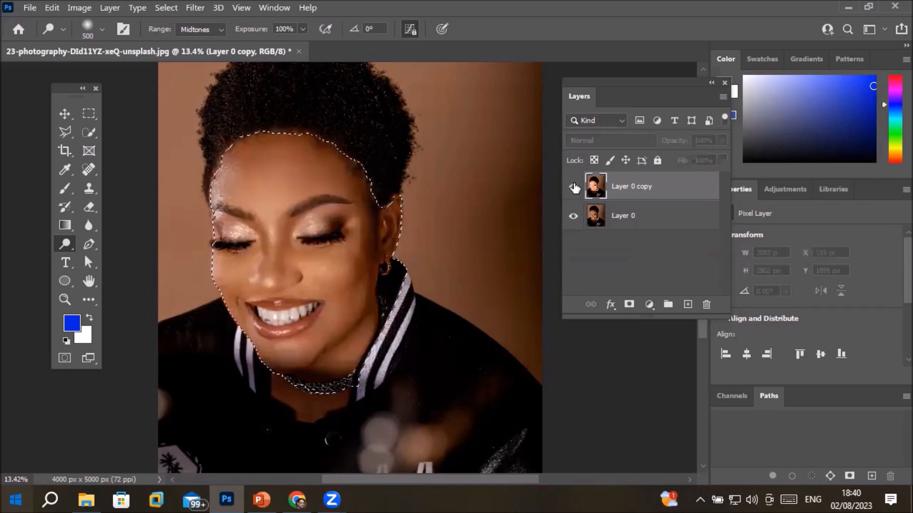
Compare the strongly lightened face with the original portrait by hiding and showing Layer 0 copy several times
{"action": "left_click", "coordinate": [573, 187]}
{"action": "left_click", "coordinate": [574, 187]}
{"action": "left_click", "coordinate": [573, 187]}
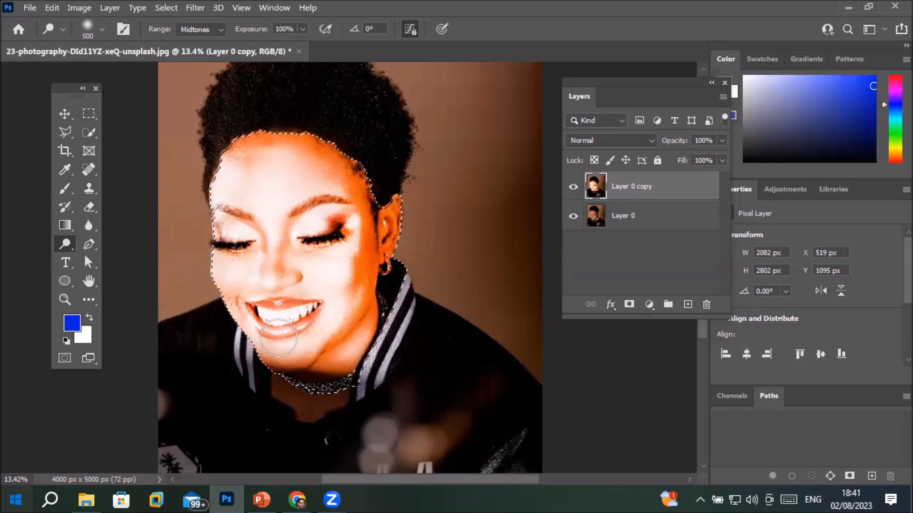
{"action": "left_click", "coordinate": [573, 188]}
{"action": "left_click", "coordinate": [574, 188]}
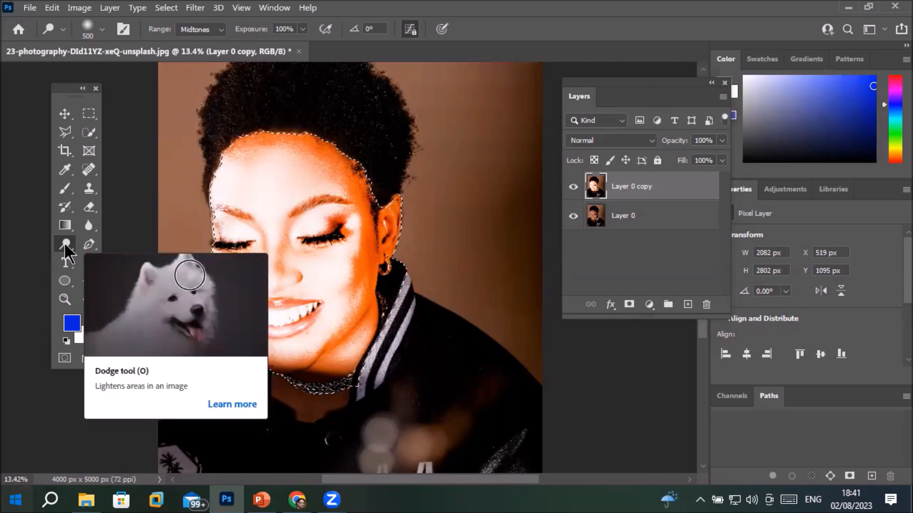
Choose the Burn tool and open andrey-zvyagintsev-I5NOOIy8Lks-unsplash.jpg from the Models folder in File Explorer as a new Photoshop document
{"action": "right_click", "coordinate": [65, 246]}
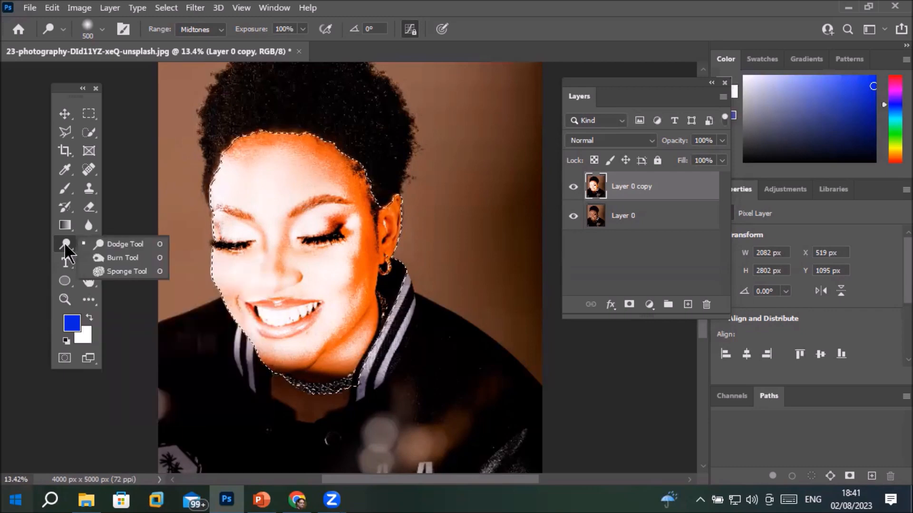
{"action": "left_click", "coordinate": [123, 259]}
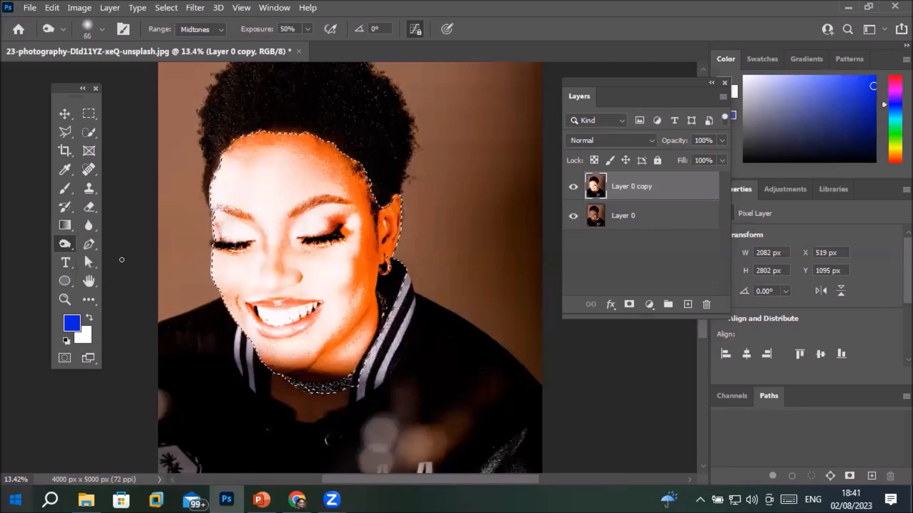
{"action": "left_click", "coordinate": [86, 500]}
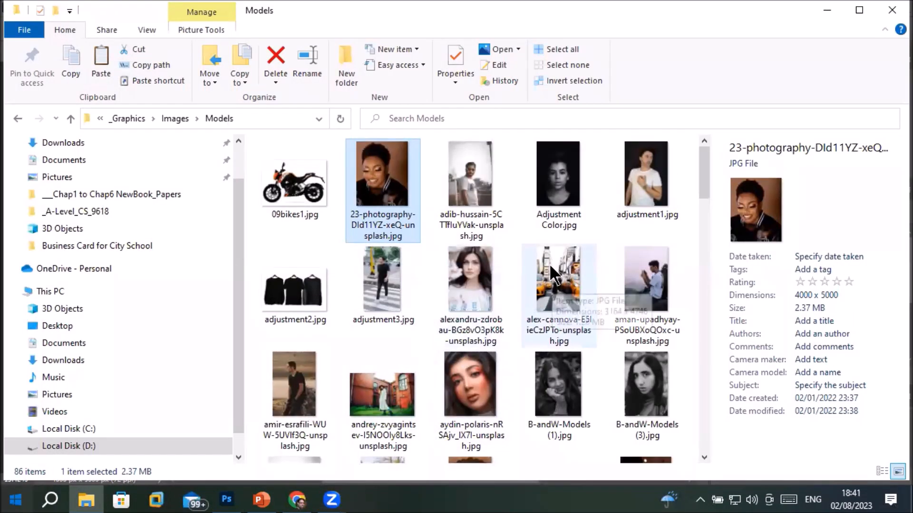
{"action": "left_click", "coordinate": [380, 393]}
{"action": "left_click_drag", "start_coordinate": [377, 393], "coordinate": [375, 51]}
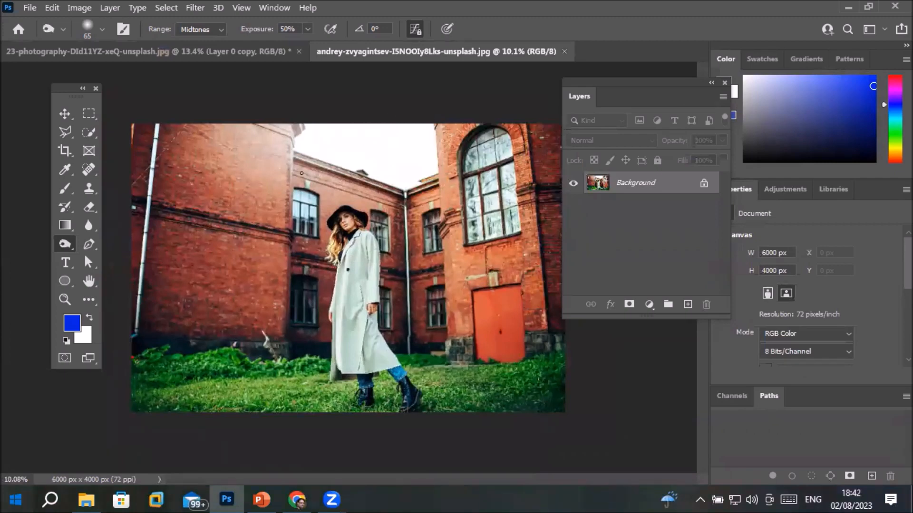
Enlarge the Burn tool's brush to a size of 1100 for the woman-and-brick-building photo
{"action": "right_click", "coordinate": [63, 246]}
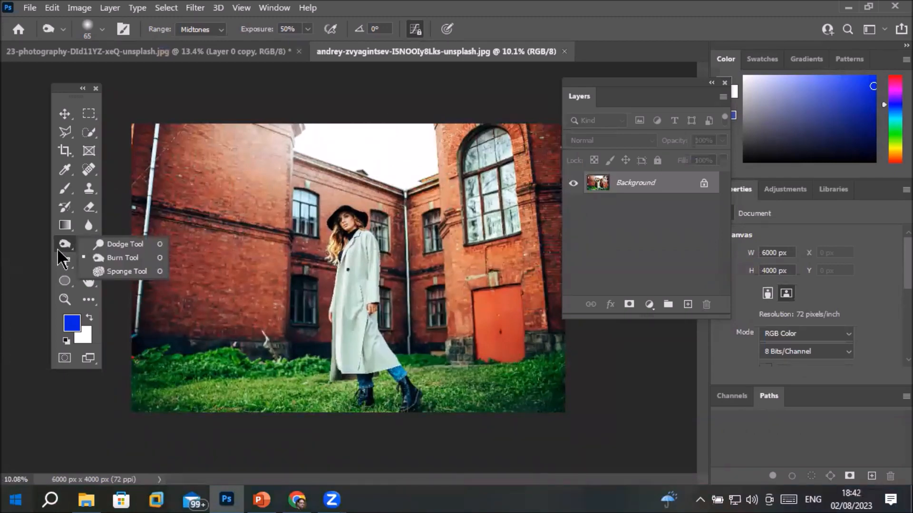
{"action": "left_click", "coordinate": [137, 258]}
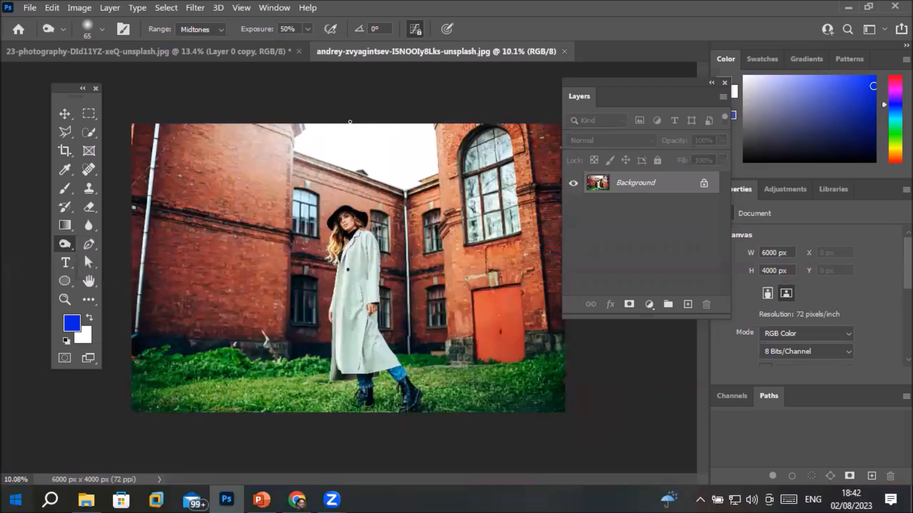
{"action": "key", "text": "bracketright"}
{"action": "key", "text": "bracketright"}
{"action": "key", "text": "bracketright"}
{"action": "key", "text": "bracketright"}
{"action": "key", "text": "bracketright"}
{"action": "key", "text": "bracketright"}
{"action": "key", "text": "bracketright"}
{"action": "key", "text": "bracketright"}
{"action": "key", "text": "bracketright"}
{"action": "key", "text": "bracketright"}
{"action": "key", "text": "bracketright"}
{"action": "key", "text": "bracketright"}
{"action": "key", "text": "bracketright"}
{"action": "key", "text": "bracketright"}
{"action": "key", "text": "bracketright"}
{"action": "key", "text": "bracketright"}
{"action": "key", "text": "bracketright"}
{"action": "key", "text": "bracketright"}
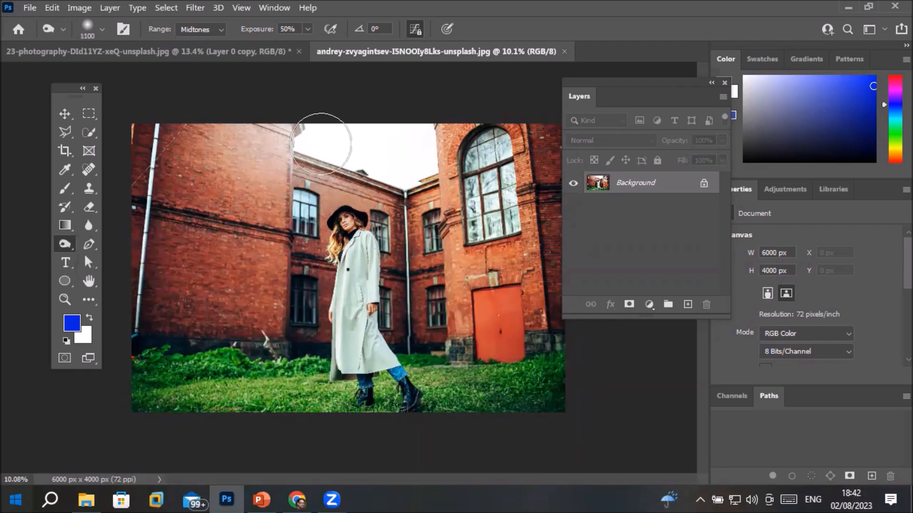
Try burning the brick walls directly on the Background layer, and undo the strokes
{"action": "mouse_move", "coordinate": [165, 172]}
{"action": "left_mouse_down"}
{"action": "mouse_move", "coordinate": [348, 140]}
{"action": "mouse_move", "coordinate": [212, 190]}
{"action": "mouse_move", "coordinate": [275, 141]}
{"action": "mouse_move", "coordinate": [263, 146]}
{"action": "mouse_move", "coordinate": [234, 263]}
{"action": "mouse_move", "coordinate": [267, 139]}
{"action": "mouse_move", "coordinate": [255, 261]}
{"action": "mouse_move", "coordinate": [270, 181]}
{"action": "mouse_move", "coordinate": [530, 160]}
{"action": "mouse_move", "coordinate": [356, 182]}
{"action": "mouse_move", "coordinate": [453, 170]}
{"action": "mouse_move", "coordinate": [415, 136]}
{"action": "mouse_move", "coordinate": [403, 159]}
{"action": "mouse_move", "coordinate": [299, 256]}
{"action": "mouse_move", "coordinate": [332, 246]}
{"action": "mouse_move", "coordinate": [398, 284]}
{"action": "mouse_move", "coordinate": [517, 239]}
{"action": "left_mouse_up"}
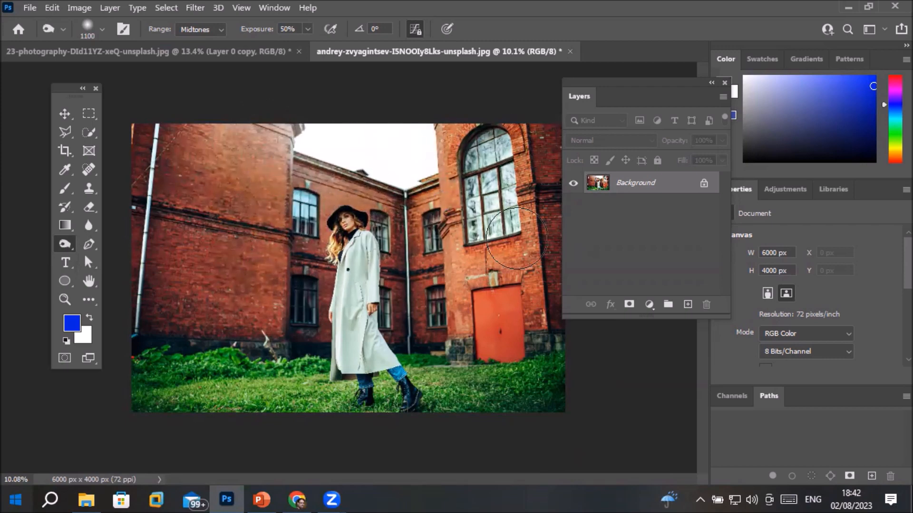
{"action": "key", "text": "ctrl+z"}
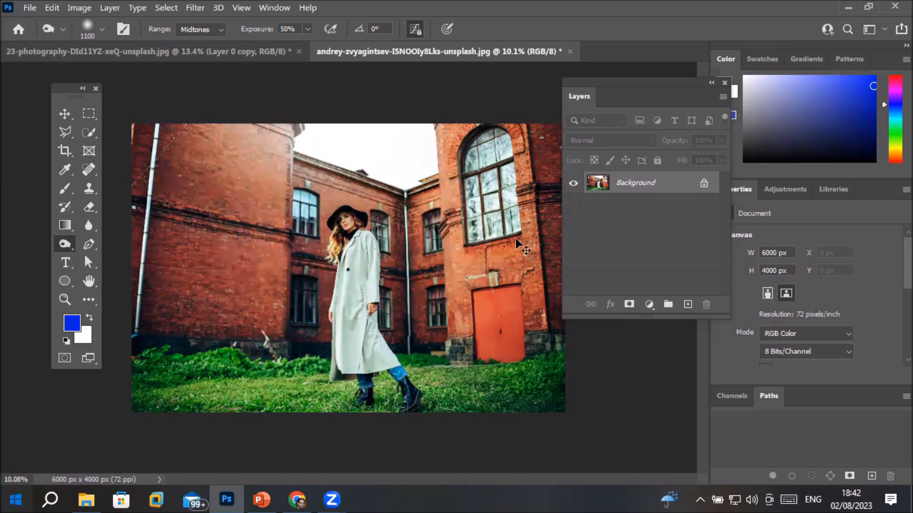
{"action": "key", "text": "ctrl+z"}
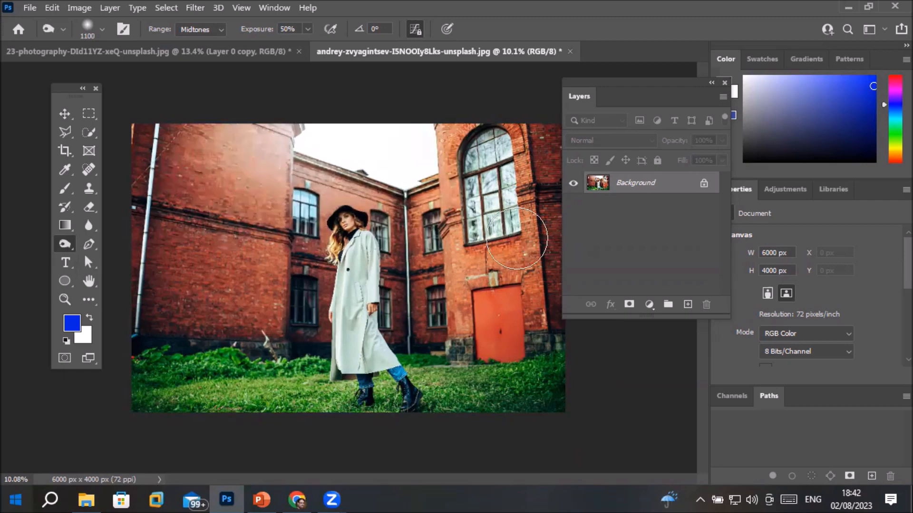
Duplicate the Background layer and darken the grass on the copy with the Burn tool, using Midtones range at 50% exposure
{"action": "left_click_drag", "start_coordinate": [652, 188], "coordinate": [688, 304]}
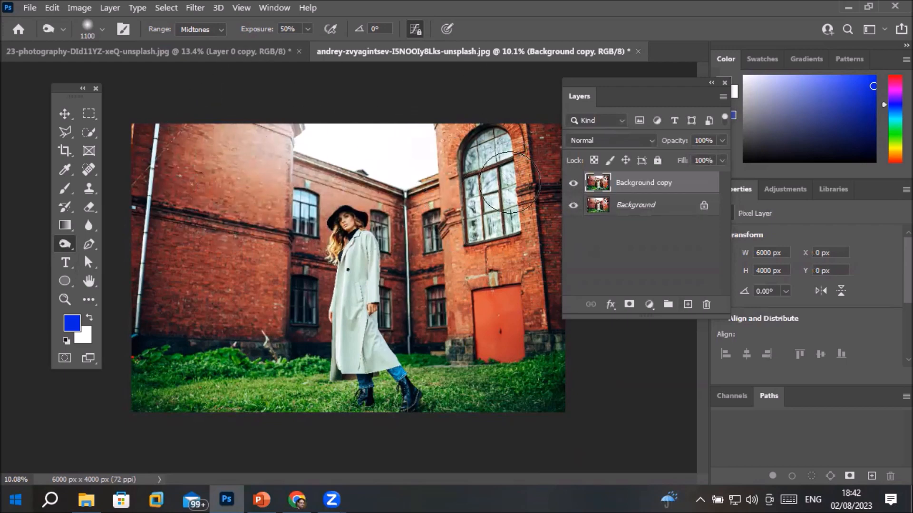
{"action": "scroll", "coordinate": [281, 372], "scroll_direction": "up", "scroll_amount": 3}
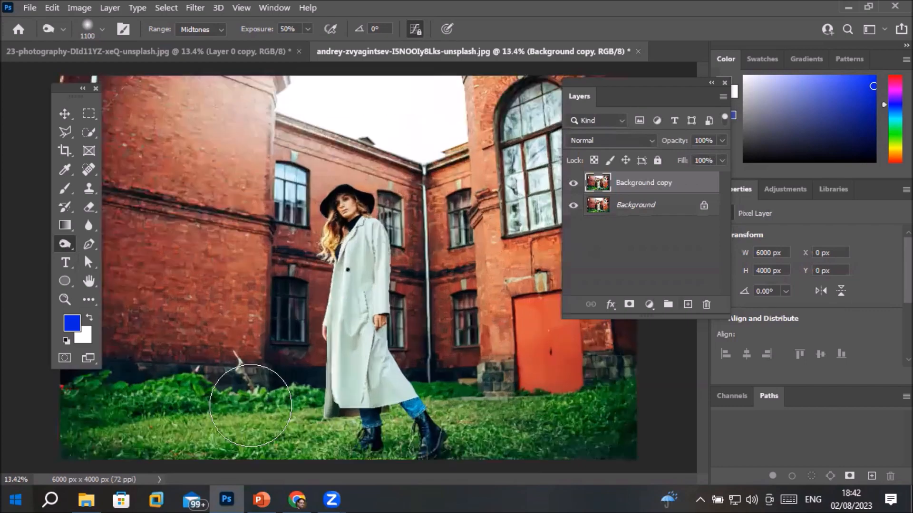
{"action": "scroll", "coordinate": [243, 425], "scroll_direction": "up", "scroll_amount": 2}
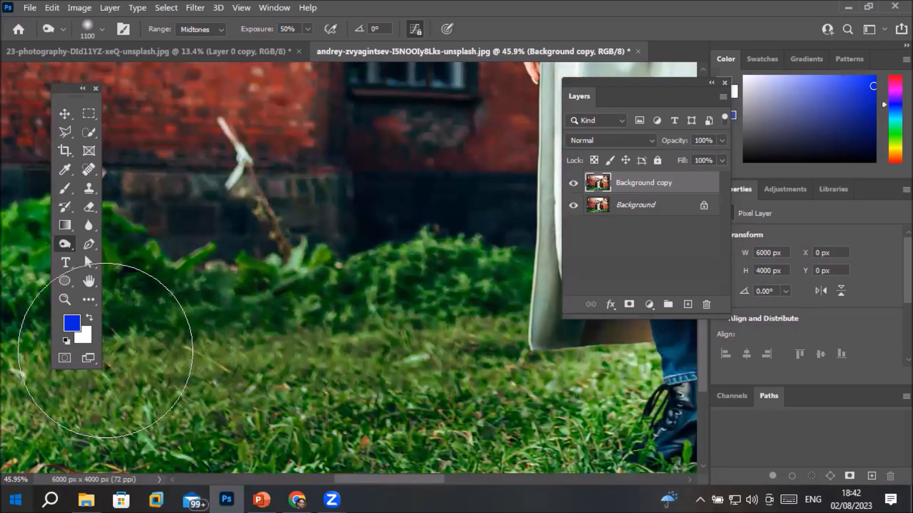
{"action": "mouse_move", "coordinate": [128, 351]}
{"action": "left_mouse_down"}
{"action": "mouse_move", "coordinate": [137, 385]}
{"action": "mouse_move", "coordinate": [557, 373]}
{"action": "left_mouse_up"}
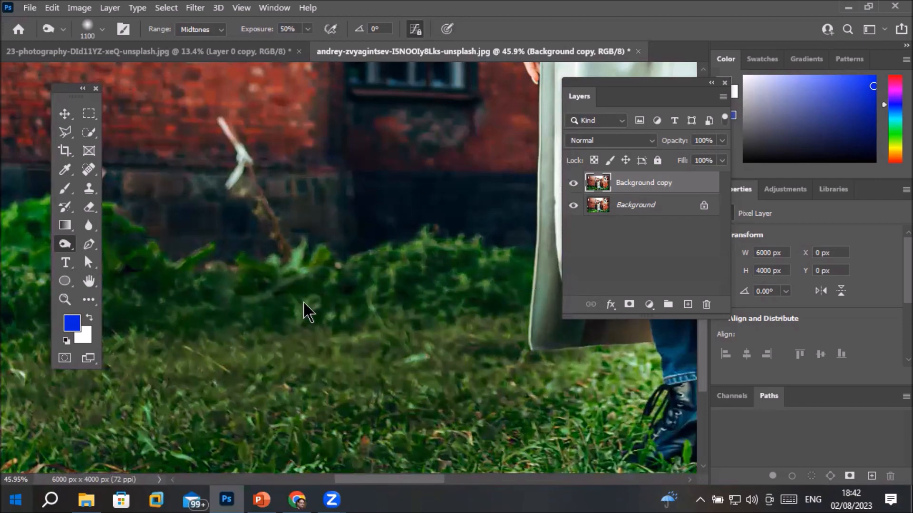
{"action": "scroll", "coordinate": [309, 304], "scroll_direction": "down", "scroll_amount": 6}
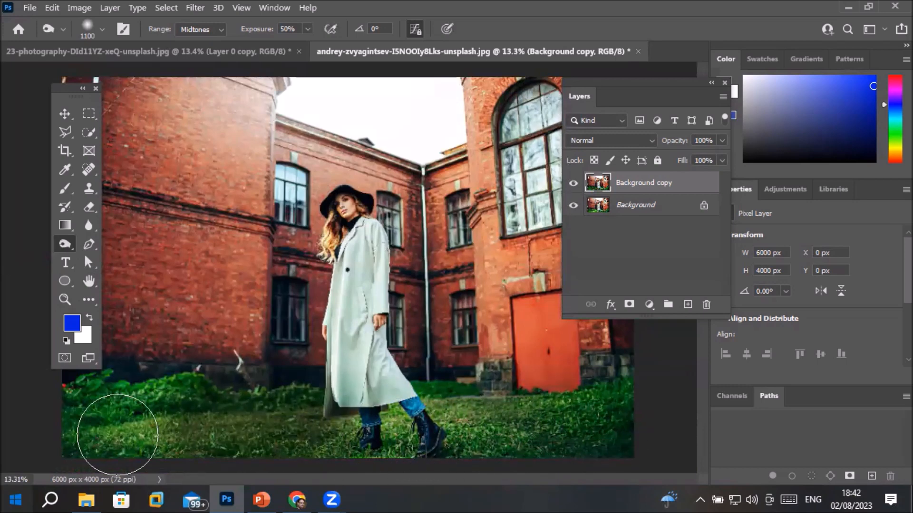
{"action": "mouse_move", "coordinate": [122, 415]}
{"action": "left_mouse_down"}
{"action": "mouse_move", "coordinate": [102, 432]}
{"action": "mouse_move", "coordinate": [126, 387]}
{"action": "mouse_move", "coordinate": [135, 428]}
{"action": "left_mouse_up"}
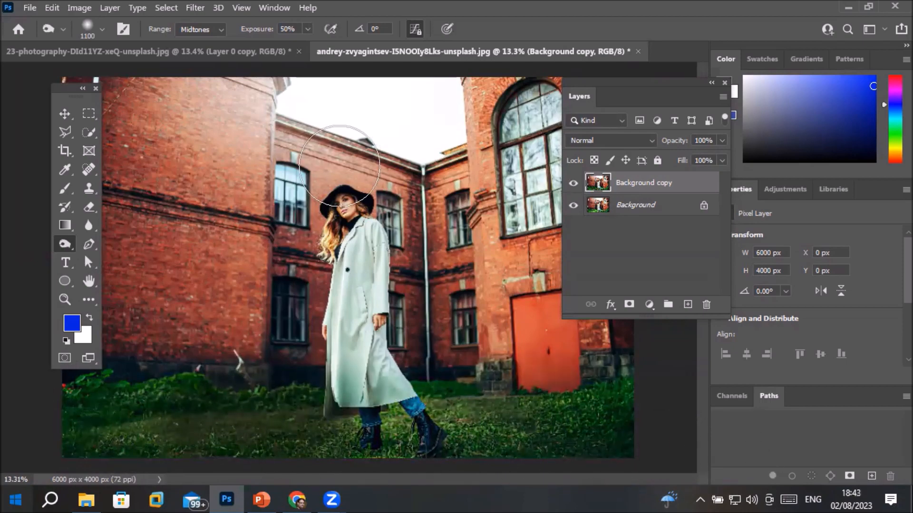
Burn the woman's face, hat and surrounding wall on Background copy, and toggle that layer's visibility to compare with the original
{"action": "scroll", "coordinate": [339, 181], "scroll_direction": "up", "scroll_amount": 8}
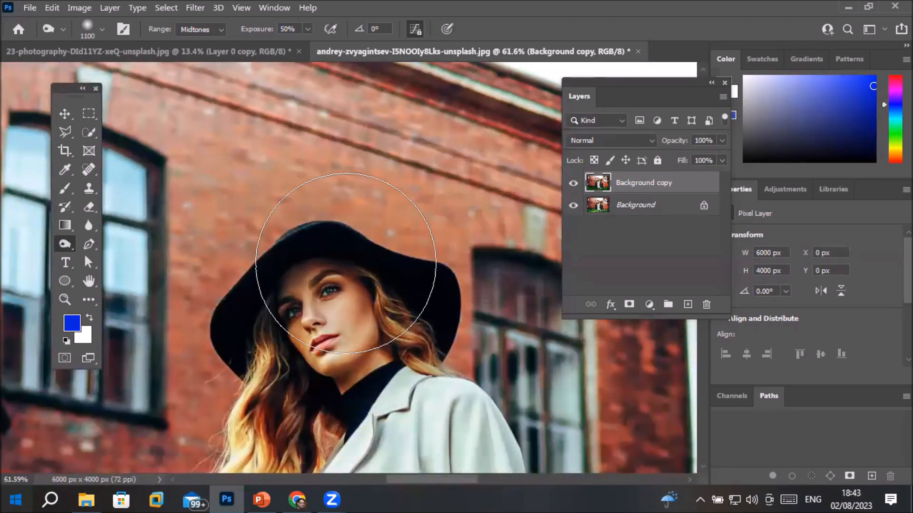
{"action": "mouse_move", "coordinate": [355, 258]}
{"action": "left_mouse_down"}
{"action": "mouse_move", "coordinate": [342, 241]}
{"action": "mouse_move", "coordinate": [332, 308]}
{"action": "mouse_move", "coordinate": [352, 349]}
{"action": "mouse_move", "coordinate": [330, 328]}
{"action": "mouse_move", "coordinate": [330, 292]}
{"action": "mouse_move", "coordinate": [371, 249]}
{"action": "mouse_move", "coordinate": [361, 292]}
{"action": "mouse_move", "coordinate": [290, 280]}
{"action": "mouse_move", "coordinate": [320, 277]}
{"action": "mouse_move", "coordinate": [330, 296]}
{"action": "left_mouse_up"}
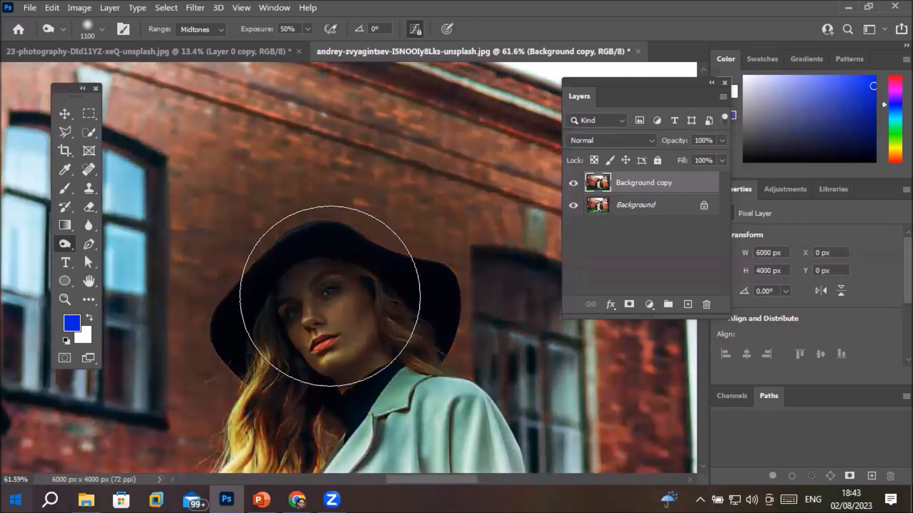
{"action": "left_click", "coordinate": [573, 183]}
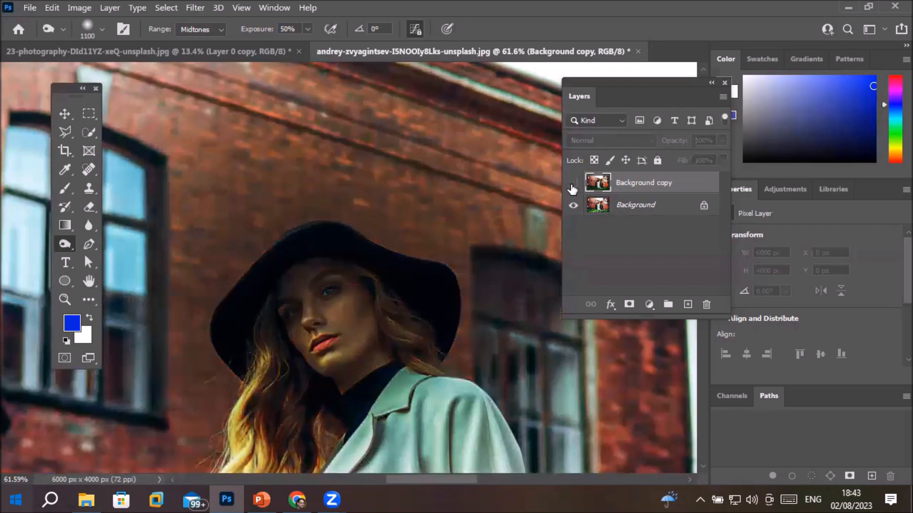
{"action": "left_click", "coordinate": [573, 185]}
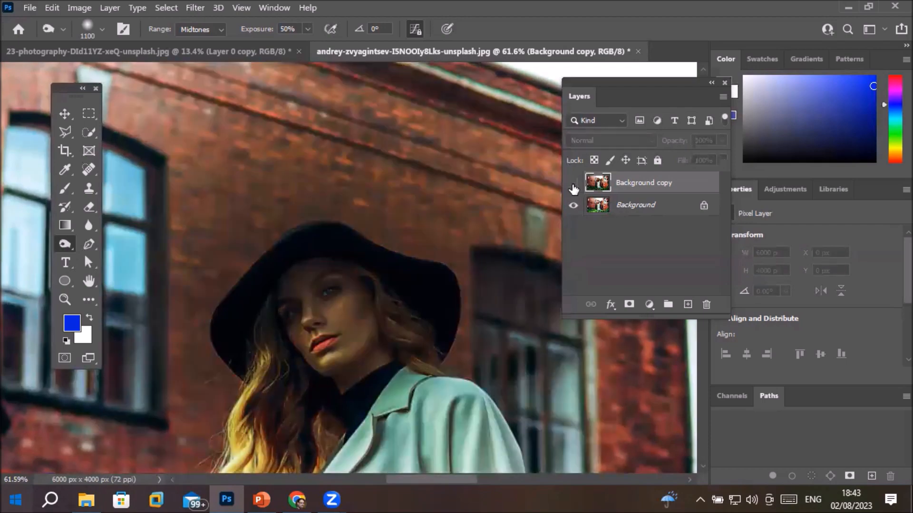
{"action": "left_click", "coordinate": [573, 185]}
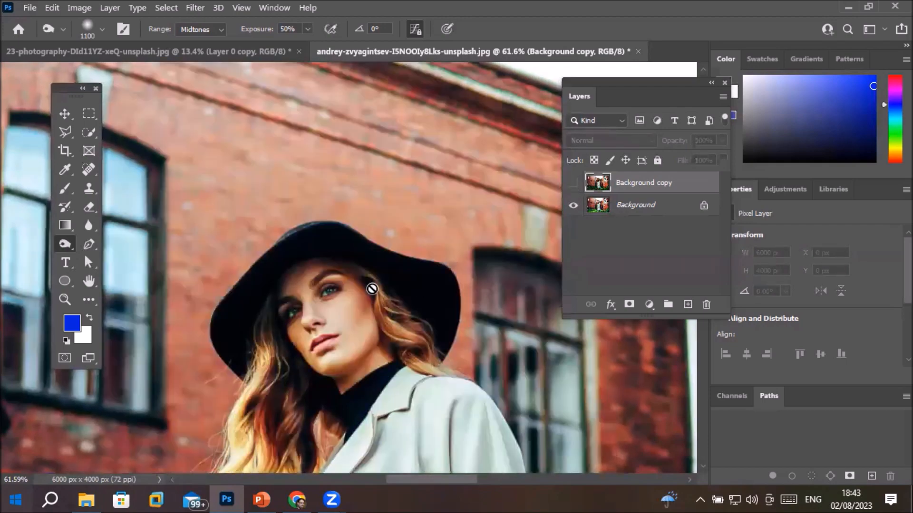
{"action": "scroll", "coordinate": [372, 288], "scroll_direction": "down", "scroll_amount": 5}
{"action": "scroll", "coordinate": [371, 288], "scroll_direction": "down", "scroll_amount": 4}
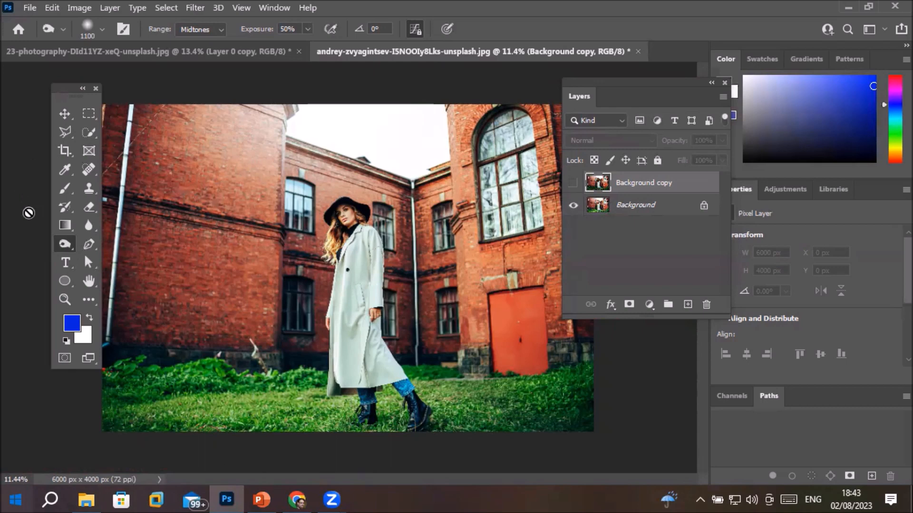
Select the Sponge tool and switch to the PowerPoint presentation to read the Burn Tool and Sponge Tool slides
{"action": "left_click", "coordinate": [62, 248]}
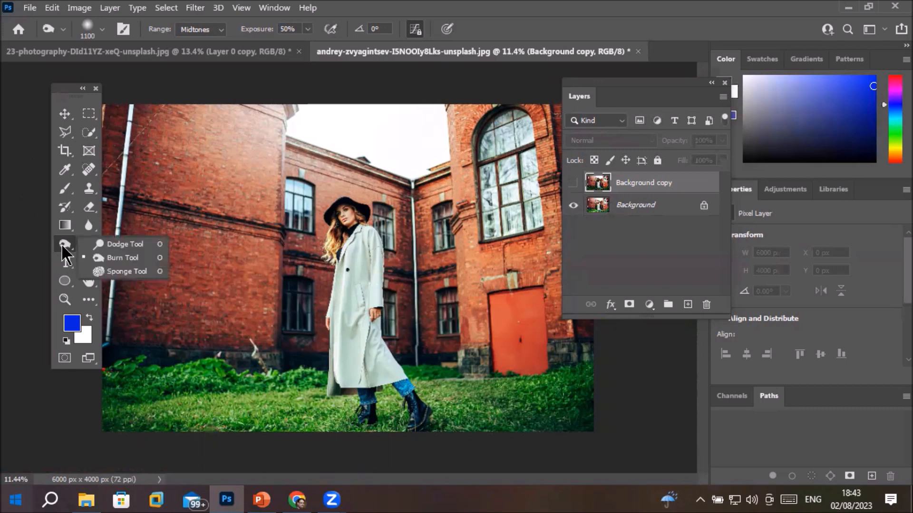
{"action": "left_click", "coordinate": [128, 272]}
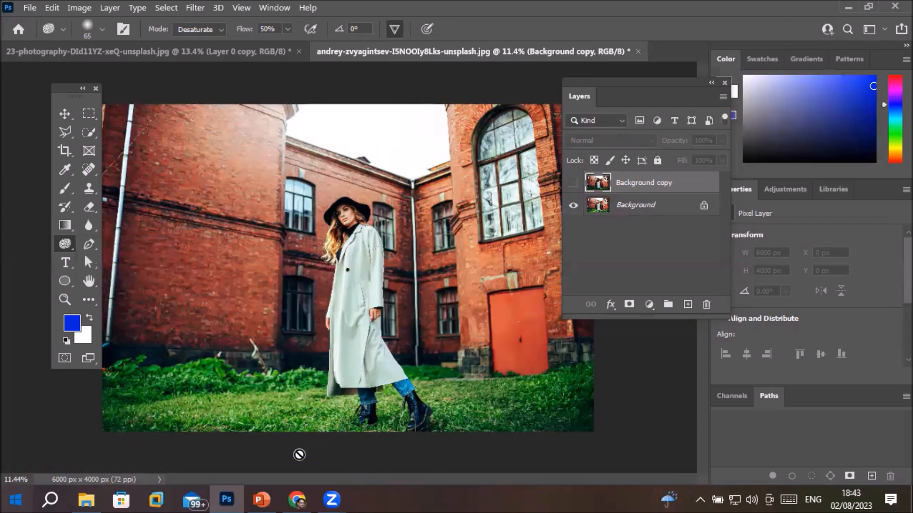
{"action": "left_click", "coordinate": [262, 499]}
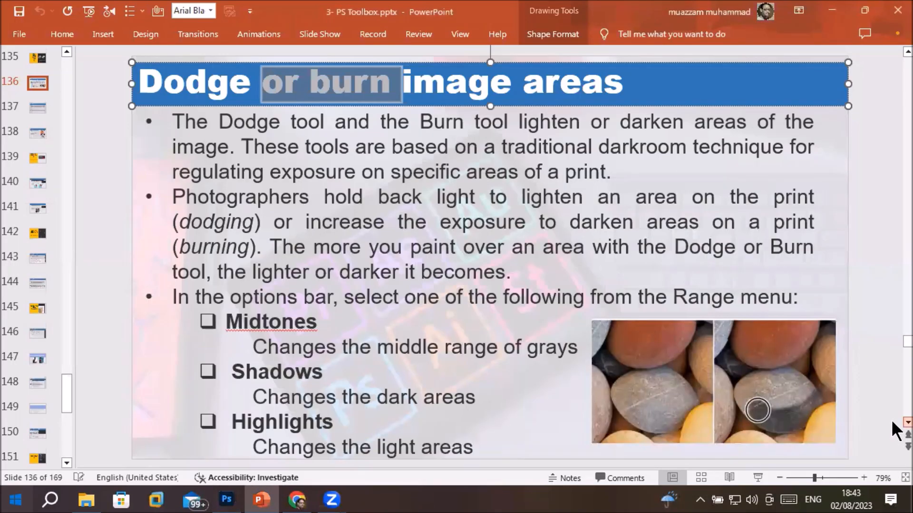
{"action": "scroll", "coordinate": [894, 430], "scroll_direction": "down", "scroll_amount": 3}
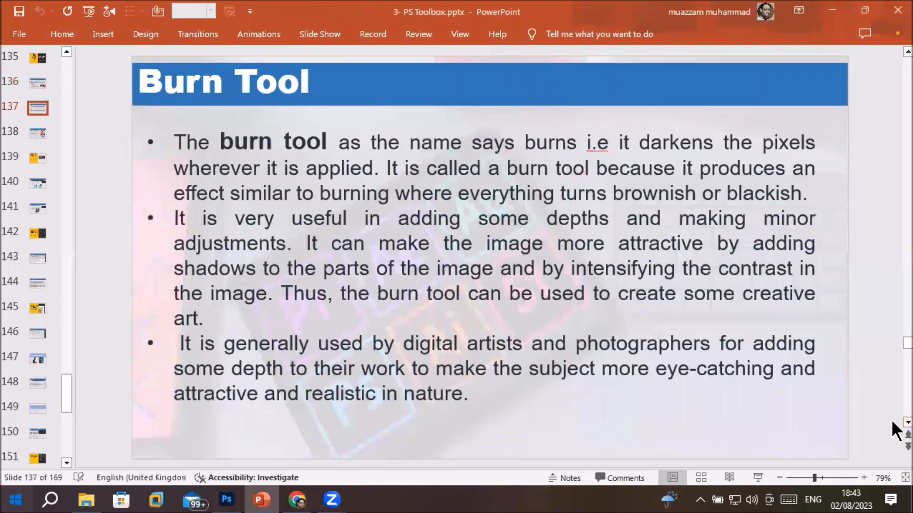
{"action": "scroll", "coordinate": [892, 423], "scroll_direction": "down", "scroll_amount": 2}
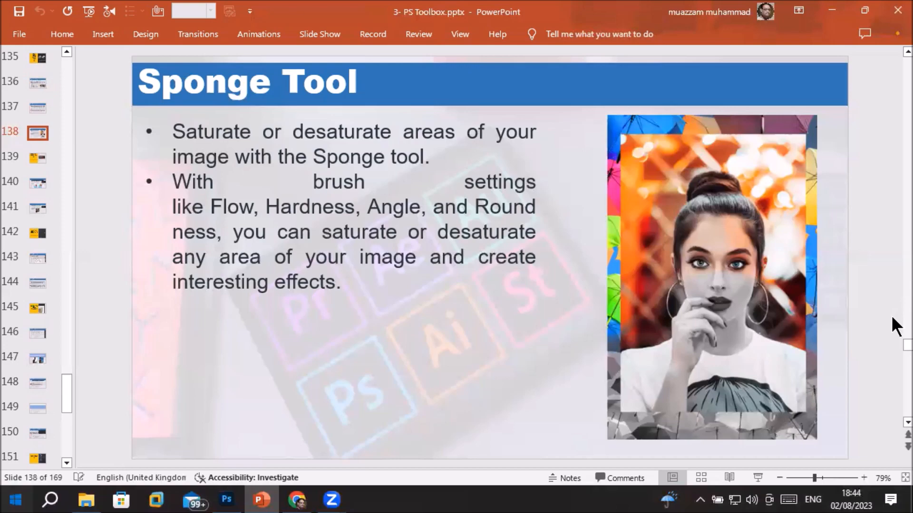
Return to Photoshop and close both the brick-building photo and the portrait without saving the changes
{"action": "left_click", "coordinate": [227, 500]}
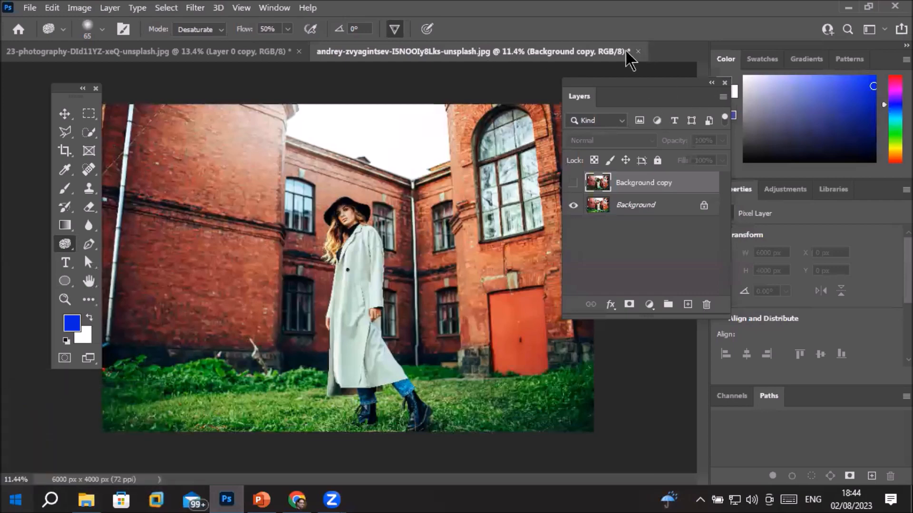
{"action": "left_click", "coordinate": [637, 51]}
{"action": "left_click", "coordinate": [453, 192]}
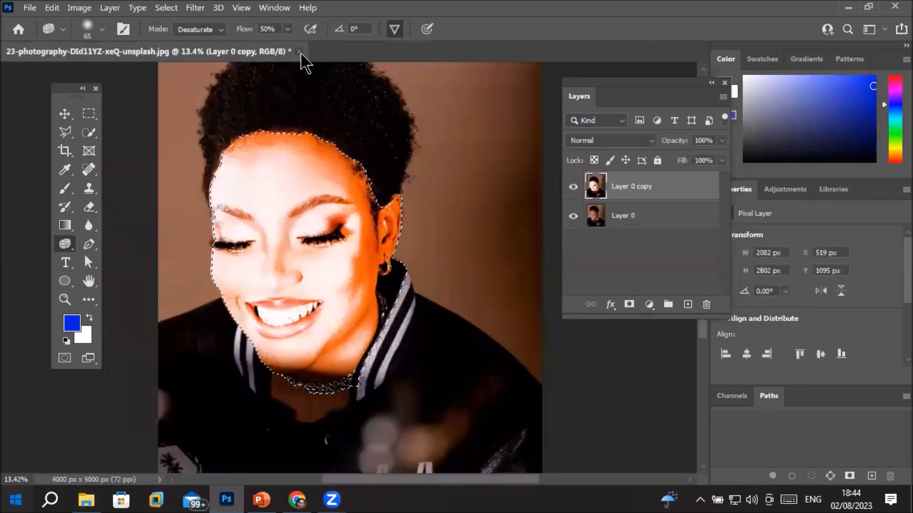
{"action": "left_click", "coordinate": [299, 52]}
{"action": "left_click", "coordinate": [450, 193]}
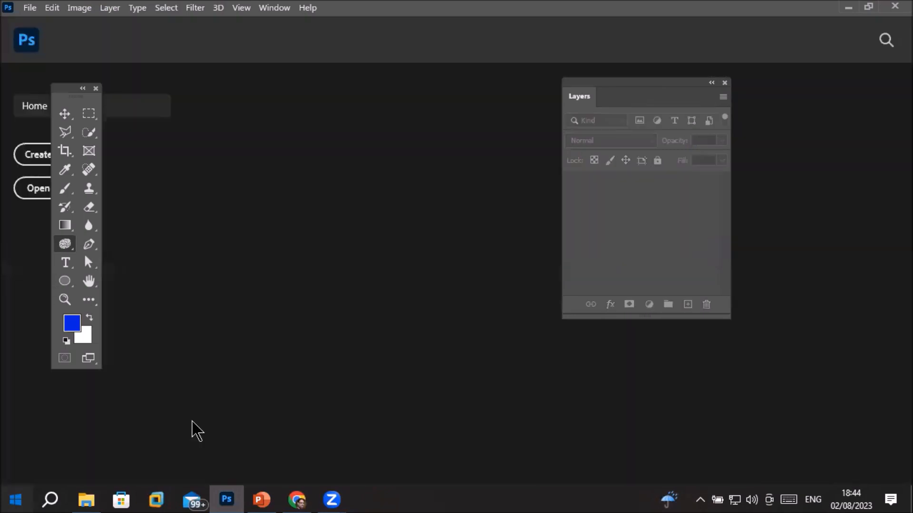
Find the photo of multicoloured umbrellas in the Models image folder and open it in Photoshop
{"action": "left_click", "coordinate": [86, 500]}
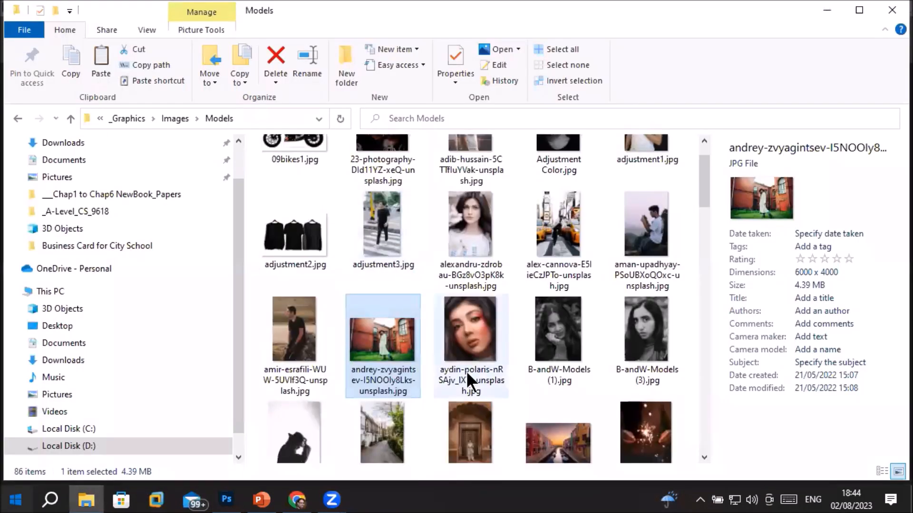
{"action": "scroll", "coordinate": [466, 371], "scroll_direction": "up", "scroll_amount": 1}
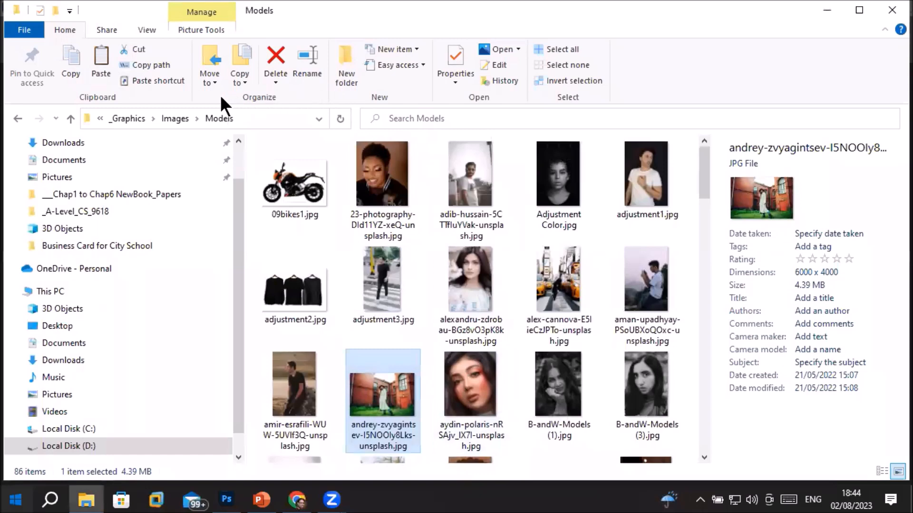
{"action": "left_click", "coordinate": [182, 119]}
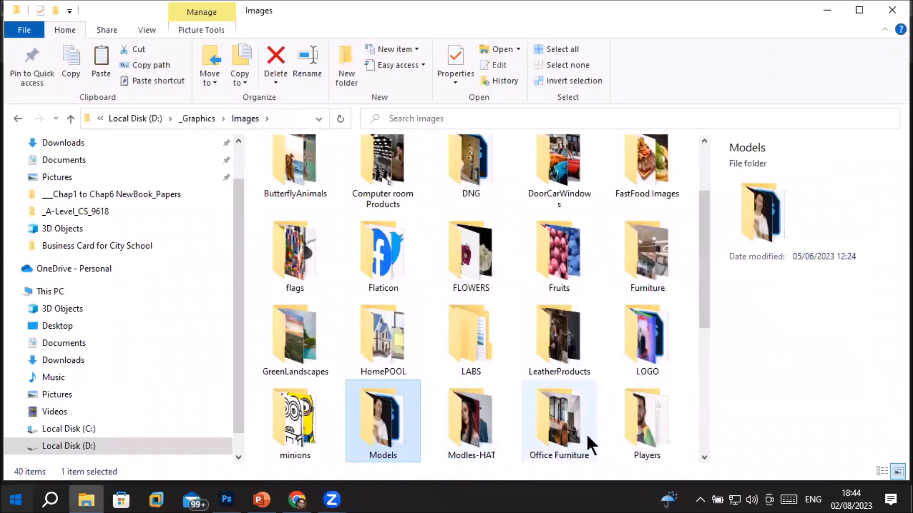
{"action": "double_click", "coordinate": [377, 430]}
{"action": "scroll", "coordinate": [481, 335], "scroll_direction": "down", "scroll_amount": 10}
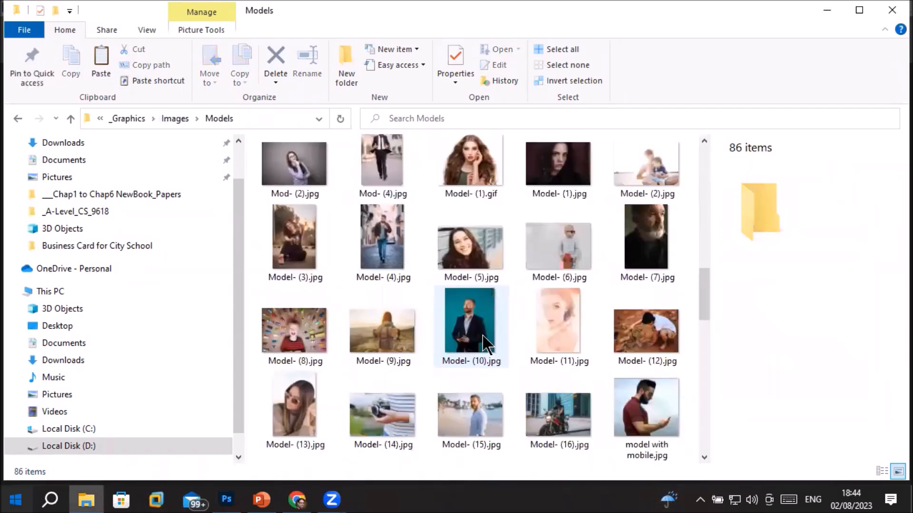
{"action": "scroll", "coordinate": [482, 335], "scroll_direction": "down", "scroll_amount": 5}
{"action": "scroll", "coordinate": [481, 334], "scroll_direction": "down", "scroll_amount": 3}
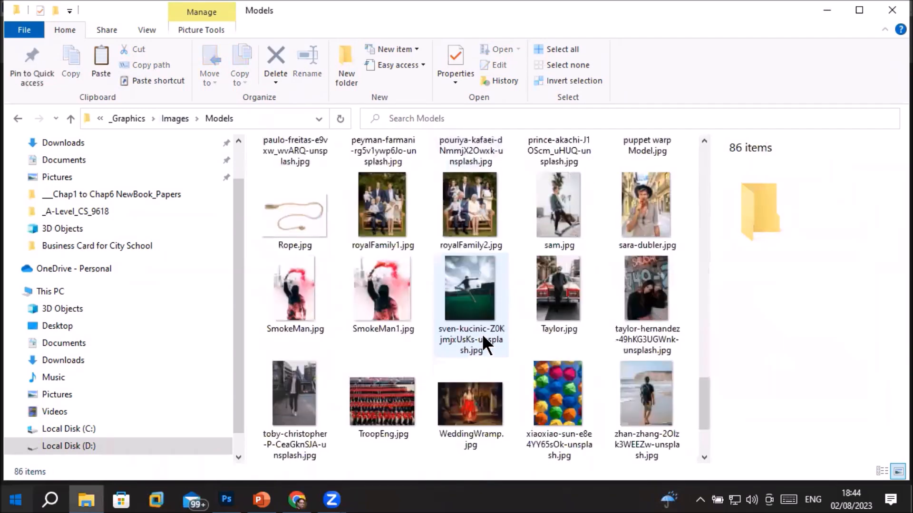
{"action": "left_click", "coordinate": [561, 390]}
{"action": "left_click_drag", "start_coordinate": [560, 389], "coordinate": [357, 55]}
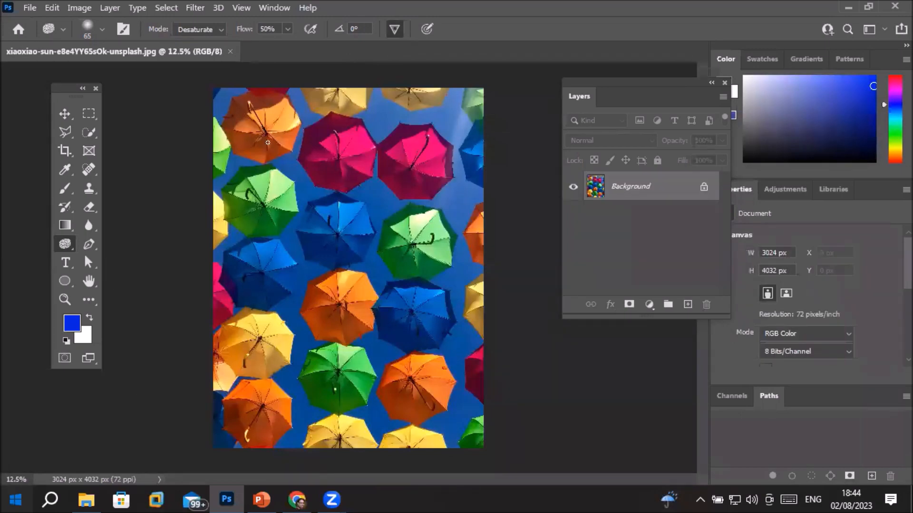
Unlock the umbrella photo's Background layer and set the Sponge tool to Saturate mode
{"action": "left_click", "coordinate": [704, 187]}
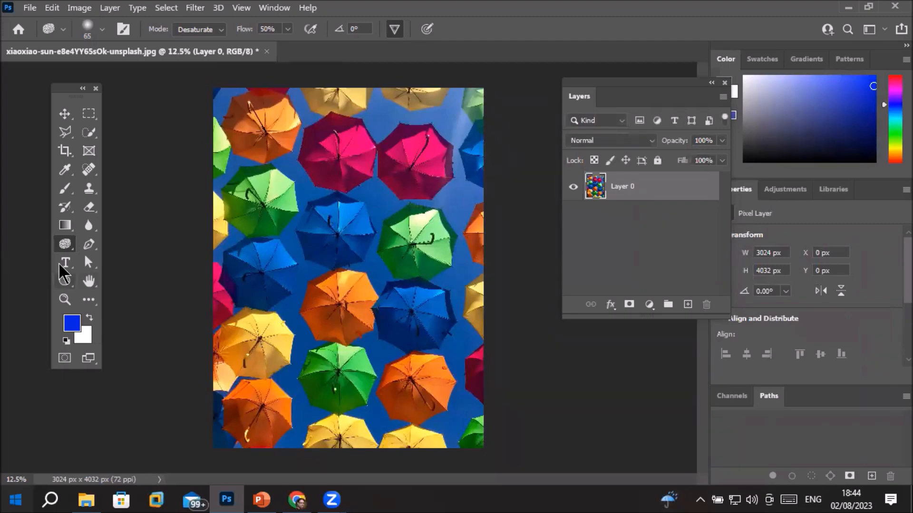
{"action": "right_click", "coordinate": [58, 245]}
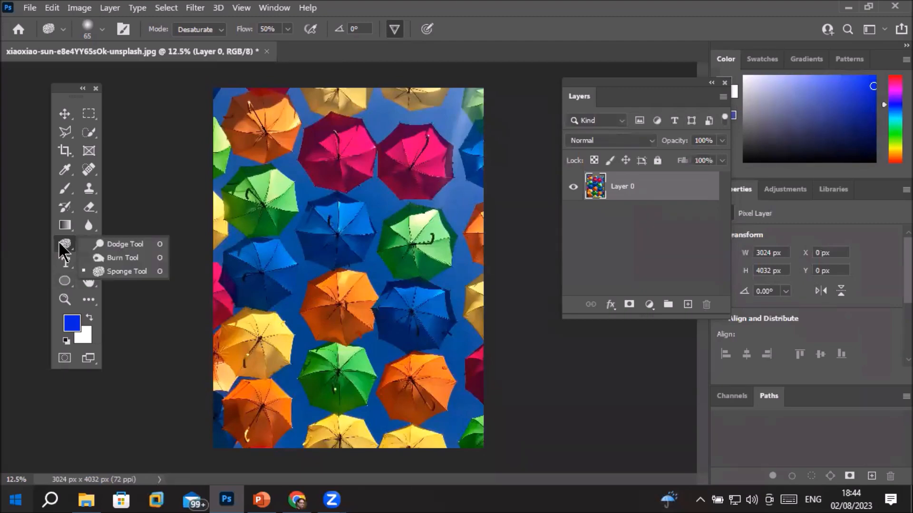
{"action": "left_click", "coordinate": [59, 244]}
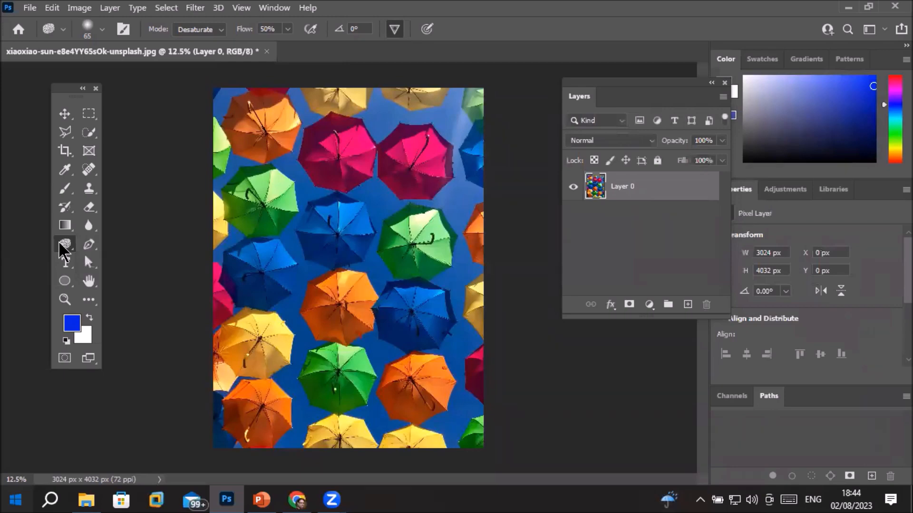
{"action": "left_click", "coordinate": [222, 30]}
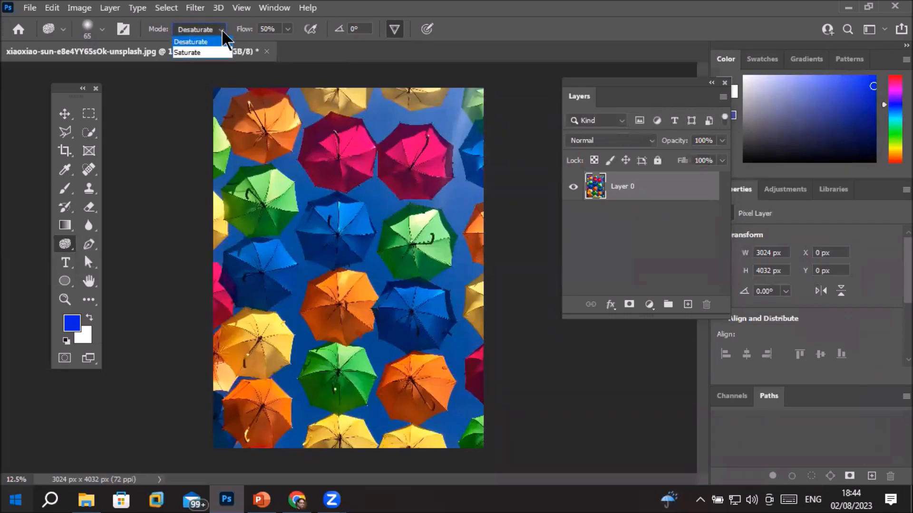
{"action": "left_click", "coordinate": [197, 52]}
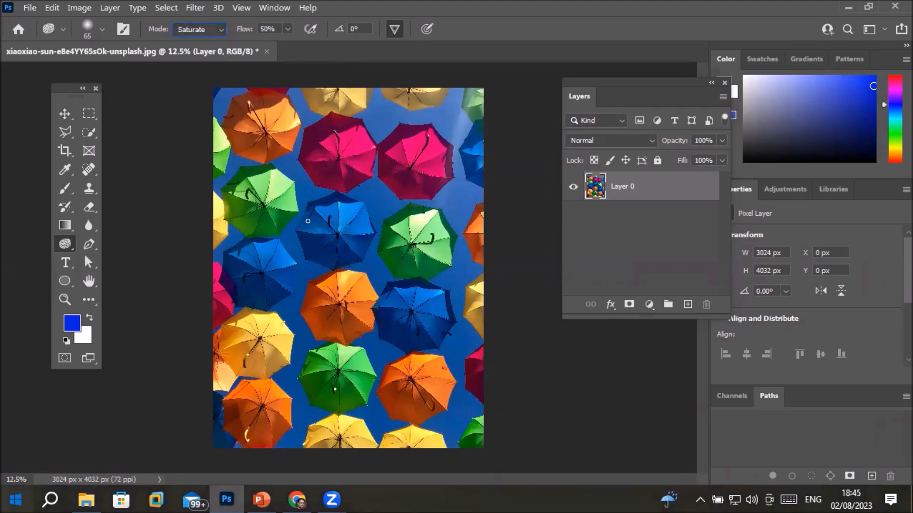
Enlarge the Sponge brush to 1100 px and saturate the umbrellas and blue sky at 50% flow
{"action": "key", "text": "bracketright"}
{"action": "key", "text": "bracketright"}
{"action": "key", "text": "bracketright"}
{"action": "key", "text": "bracketright"}
{"action": "key", "text": "bracketright"}
{"action": "key", "text": "bracketright"}
{"action": "key", "text": "bracketright"}
{"action": "key", "text": "bracketright"}
{"action": "key", "text": "bracketright"}
{"action": "key", "text": "bracketright"}
{"action": "mouse_move", "coordinate": [329, 231]}
{"action": "left_mouse_down"}
{"action": "mouse_move", "coordinate": [354, 231]}
{"action": "mouse_move", "coordinate": [325, 219]}
{"action": "mouse_move", "coordinate": [332, 224]}
{"action": "mouse_move", "coordinate": [281, 245]}
{"action": "left_mouse_up"}
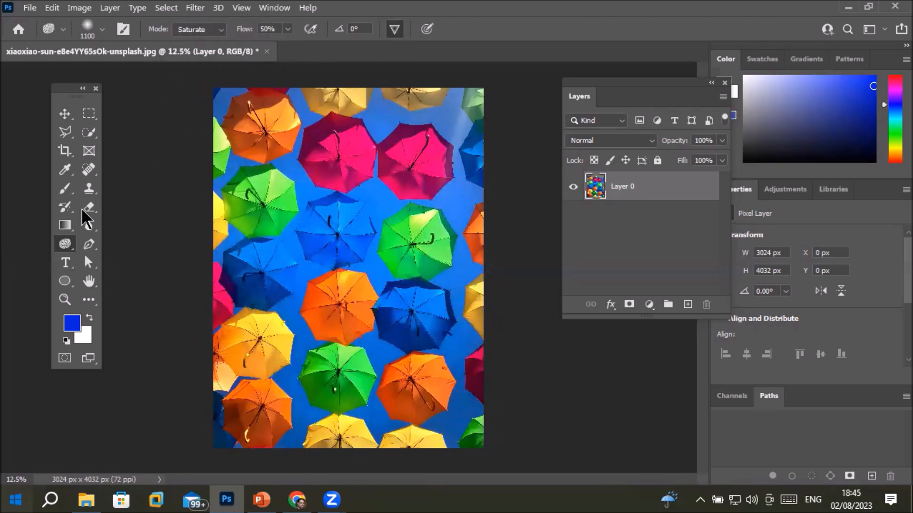
Switch the Sponge tool to Desaturate mode and mute the colours of the umbrellas and sky across the upper half
{"action": "left_click", "coordinate": [213, 31]}
{"action": "left_click", "coordinate": [210, 41]}
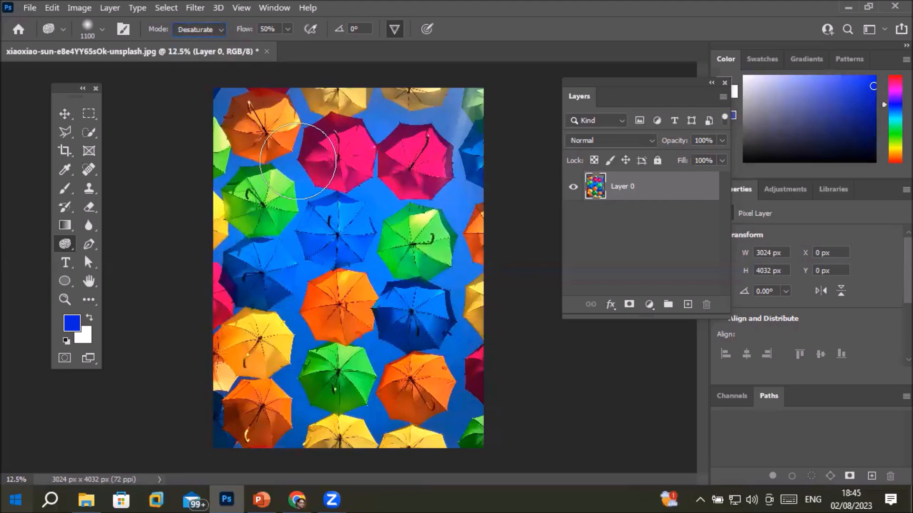
{"action": "mouse_move", "coordinate": [457, 202]}
{"action": "left_mouse_down"}
{"action": "mouse_move", "coordinate": [489, 180]}
{"action": "mouse_move", "coordinate": [306, 172]}
{"action": "mouse_move", "coordinate": [354, 162]}
{"action": "mouse_move", "coordinate": [316, 202]}
{"action": "left_mouse_up"}
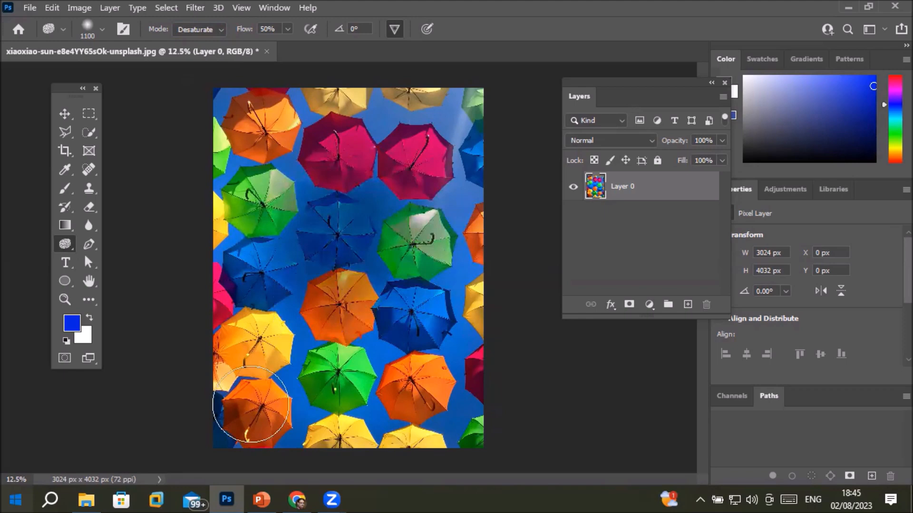
Place the portrait of the woman with red lips and hoop earrings from the Models folder over the umbrella photo
{"action": "left_click", "coordinate": [89, 500]}
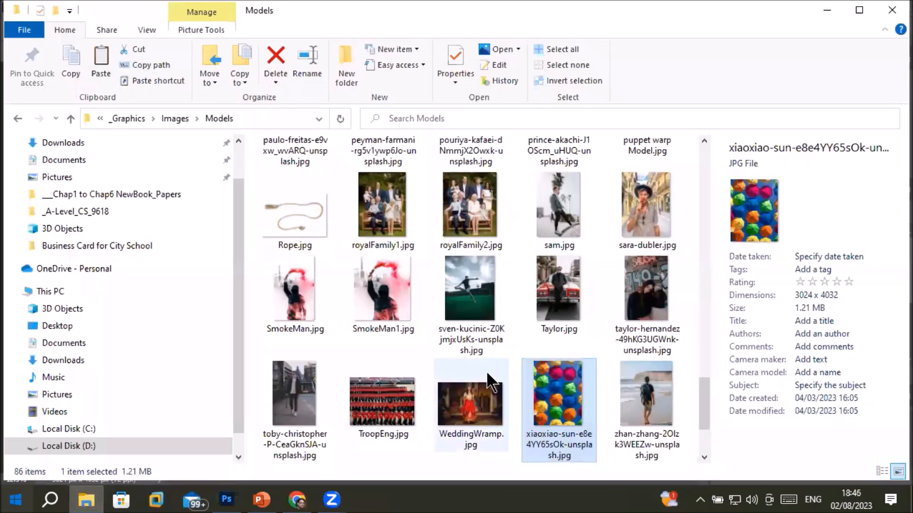
{"action": "scroll", "coordinate": [496, 372], "scroll_direction": "up", "scroll_amount": 5}
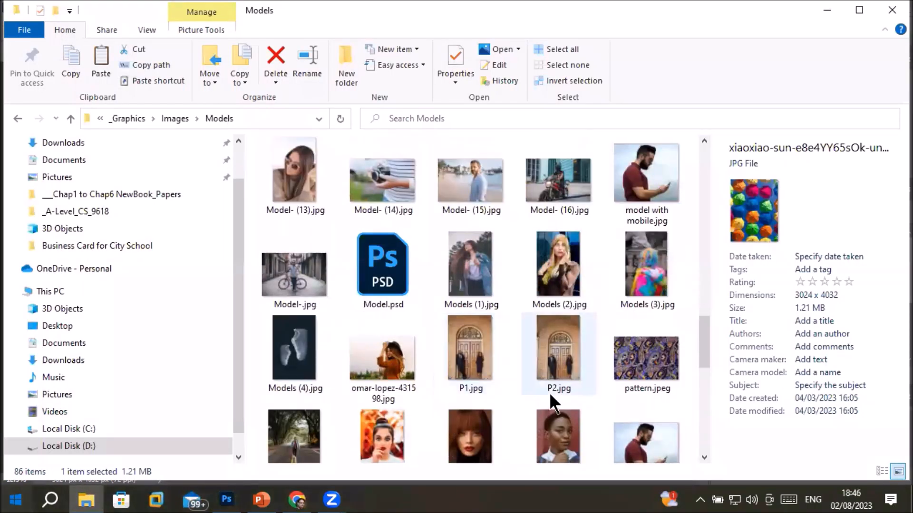
{"action": "scroll", "coordinate": [550, 401], "scroll_direction": "up", "scroll_amount": 5}
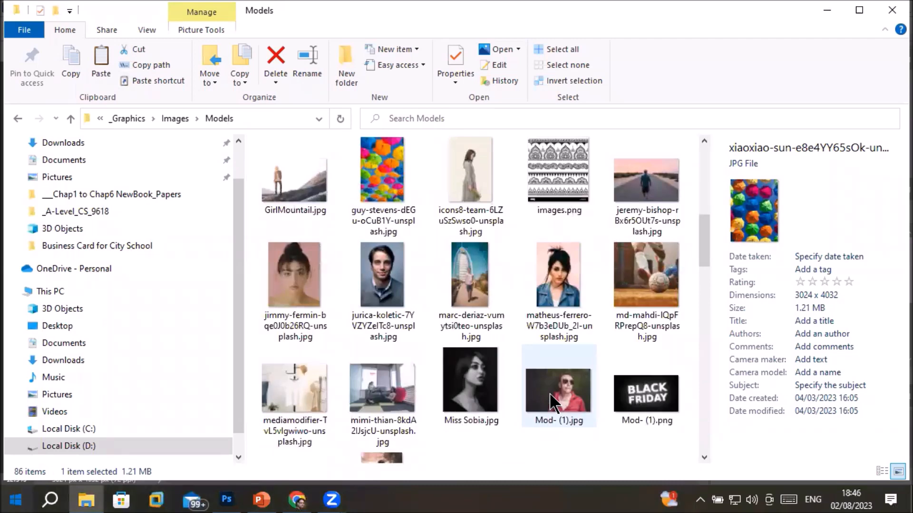
{"action": "scroll", "coordinate": [555, 403], "scroll_direction": "up", "scroll_amount": 3}
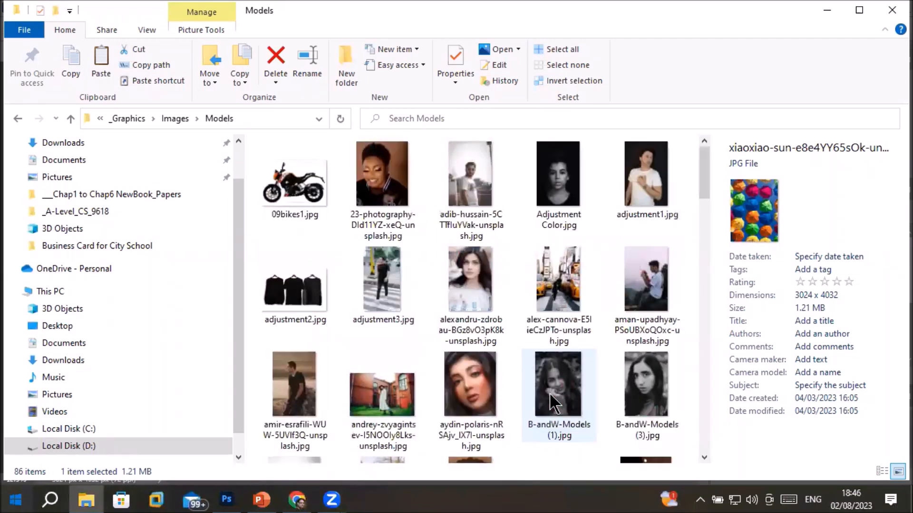
{"action": "scroll", "coordinate": [547, 352], "scroll_direction": "down", "scroll_amount": 3}
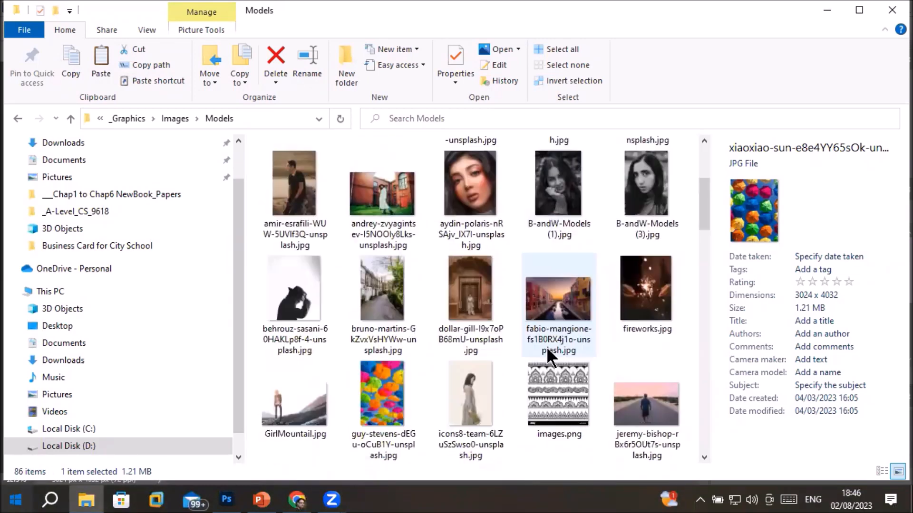
{"action": "scroll", "coordinate": [546, 347], "scroll_direction": "down", "scroll_amount": 3}
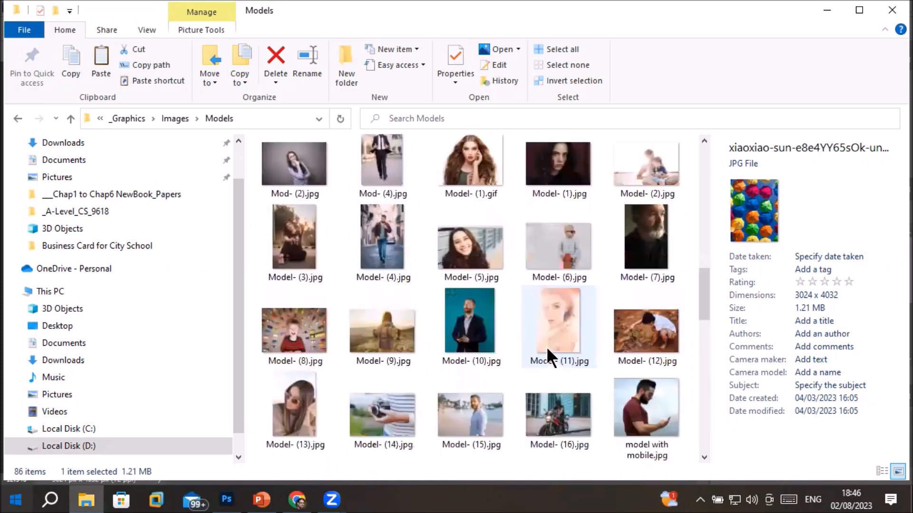
{"action": "scroll", "coordinate": [546, 347], "scroll_direction": "down", "scroll_amount": 5}
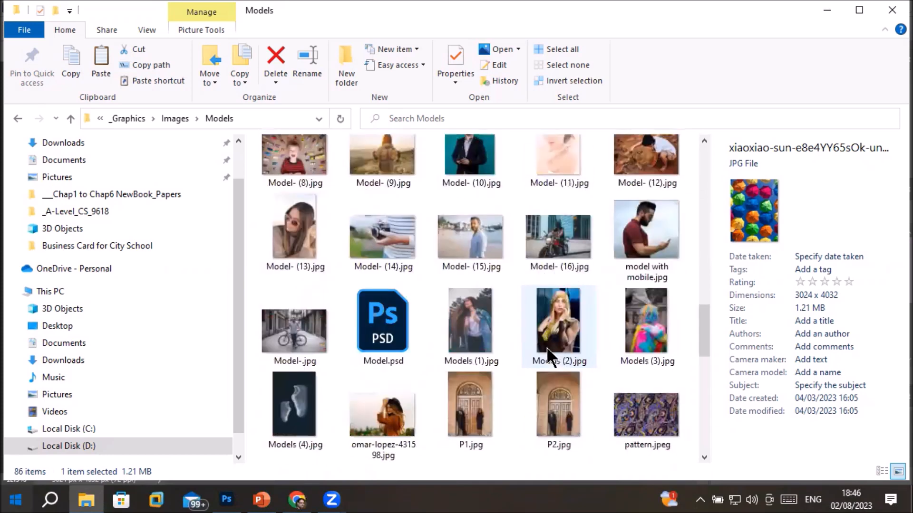
{"action": "left_click_drag", "start_coordinate": [393, 307], "coordinate": [357, 251]}
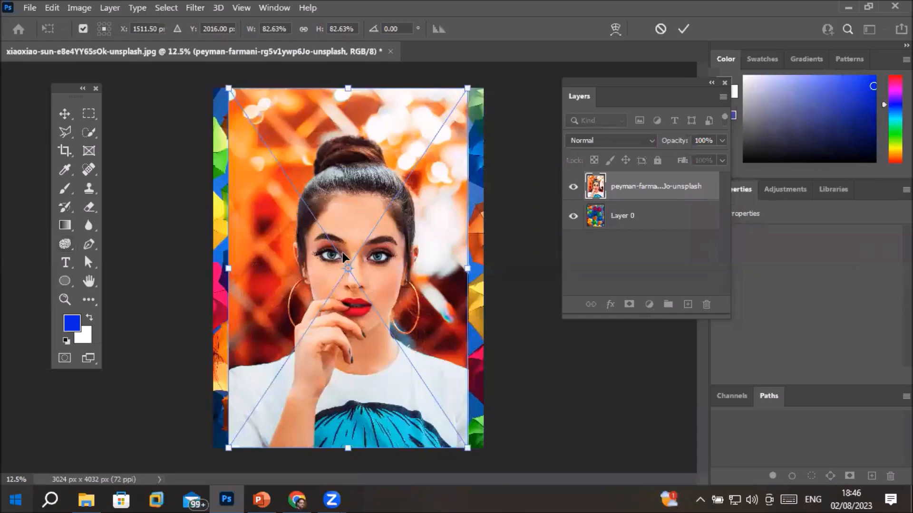
{"action": "left_click", "coordinate": [683, 28]}
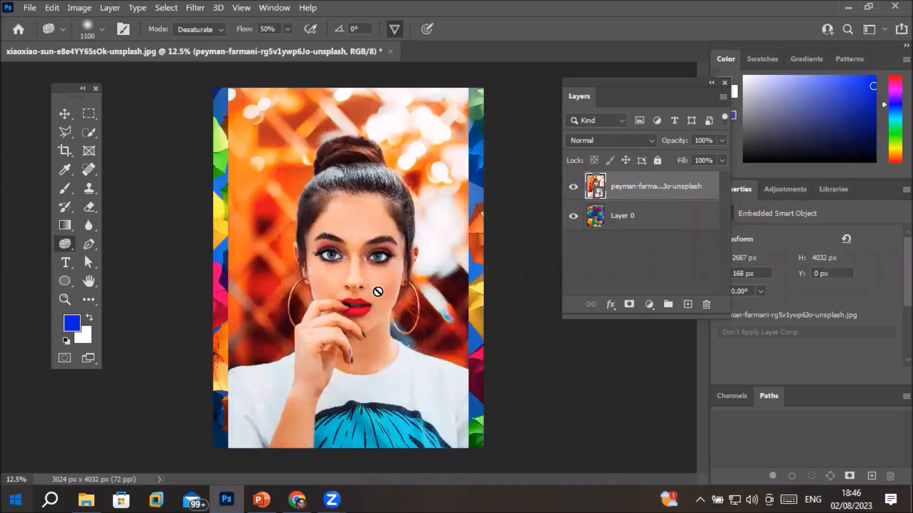
Rasterize the portrait layer and desaturate the woman's face, hair and hand with the Sponge tool at 50% flow
{"action": "left_click", "coordinate": [355, 298]}
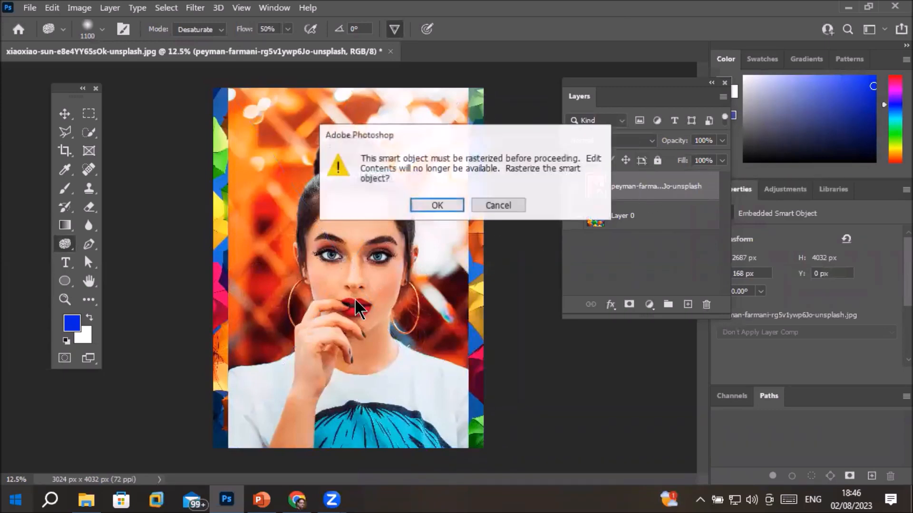
{"action": "left_click", "coordinate": [436, 204]}
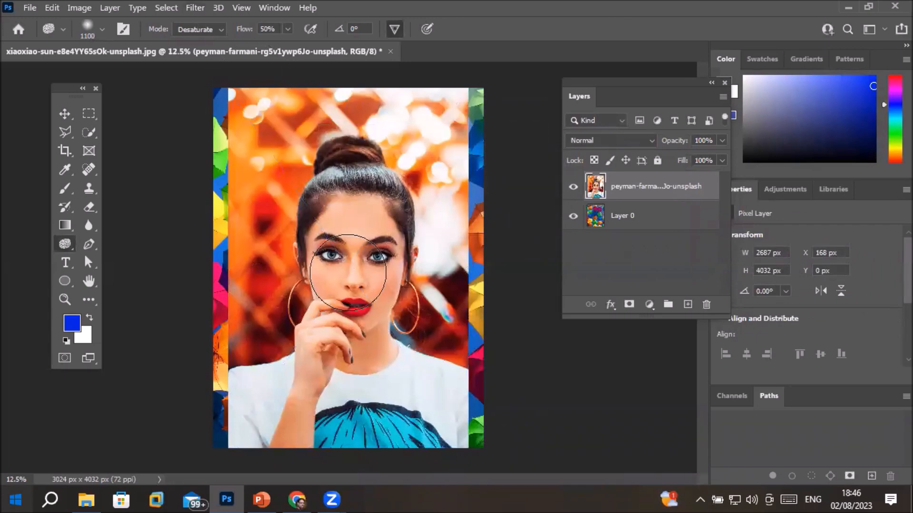
{"action": "scroll", "coordinate": [340, 269], "scroll_direction": "up", "scroll_amount": 5}
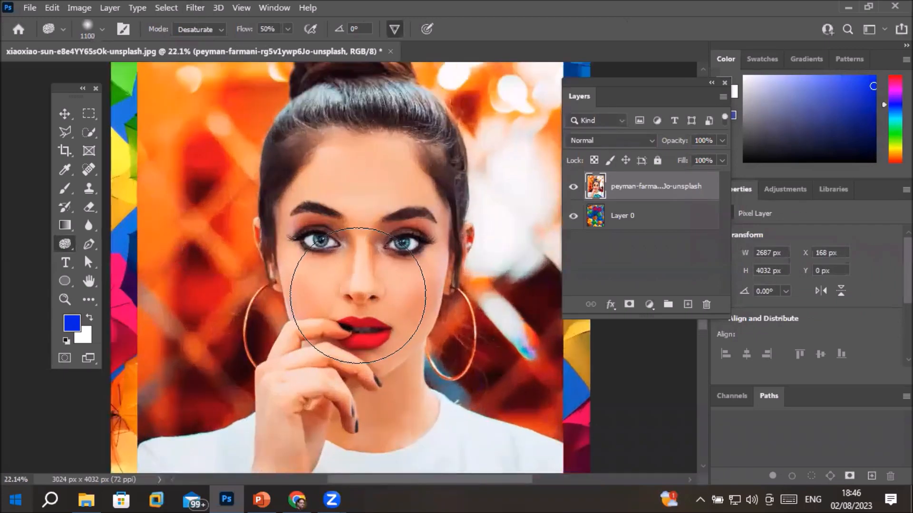
{"action": "mouse_move", "coordinate": [377, 311]}
{"action": "left_mouse_down"}
{"action": "mouse_move", "coordinate": [344, 228]}
{"action": "mouse_move", "coordinate": [391, 313]}
{"action": "mouse_move", "coordinate": [377, 214]}
{"action": "mouse_move", "coordinate": [335, 212]}
{"action": "mouse_move", "coordinate": [346, 341]}
{"action": "mouse_move", "coordinate": [405, 287]}
{"action": "mouse_move", "coordinate": [349, 266]}
{"action": "mouse_move", "coordinate": [407, 342]}
{"action": "mouse_move", "coordinate": [406, 264]}
{"action": "mouse_move", "coordinate": [363, 191]}
{"action": "mouse_move", "coordinate": [309, 218]}
{"action": "mouse_move", "coordinate": [395, 264]}
{"action": "mouse_move", "coordinate": [425, 344]}
{"action": "mouse_move", "coordinate": [375, 281]}
{"action": "mouse_move", "coordinate": [350, 295]}
{"action": "mouse_move", "coordinate": [371, 291]}
{"action": "mouse_move", "coordinate": [333, 179]}
{"action": "mouse_move", "coordinate": [305, 245]}
{"action": "mouse_move", "coordinate": [354, 322]}
{"action": "mouse_move", "coordinate": [299, 287]}
{"action": "mouse_move", "coordinate": [409, 309]}
{"action": "mouse_move", "coordinate": [373, 196]}
{"action": "mouse_move", "coordinate": [393, 188]}
{"action": "mouse_move", "coordinate": [328, 215]}
{"action": "mouse_move", "coordinate": [362, 291]}
{"action": "mouse_move", "coordinate": [323, 302]}
{"action": "mouse_move", "coordinate": [501, 323]}
{"action": "mouse_move", "coordinate": [374, 287]}
{"action": "mouse_move", "coordinate": [361, 213]}
{"action": "mouse_move", "coordinate": [335, 220]}
{"action": "mouse_move", "coordinate": [338, 293]}
{"action": "mouse_move", "coordinate": [299, 298]}
{"action": "mouse_move", "coordinate": [420, 290]}
{"action": "mouse_move", "coordinate": [433, 242]}
{"action": "mouse_move", "coordinate": [421, 151]}
{"action": "mouse_move", "coordinate": [404, 148]}
{"action": "mouse_move", "coordinate": [377, 232]}
{"action": "mouse_move", "coordinate": [549, 343]}
{"action": "mouse_move", "coordinate": [383, 300]}
{"action": "mouse_move", "coordinate": [408, 205]}
{"action": "mouse_move", "coordinate": [323, 217]}
{"action": "mouse_move", "coordinate": [318, 150]}
{"action": "mouse_move", "coordinate": [350, 330]}
{"action": "mouse_move", "coordinate": [304, 387]}
{"action": "mouse_move", "coordinate": [270, 373]}
{"action": "mouse_move", "coordinate": [307, 324]}
{"action": "mouse_move", "coordinate": [419, 327]}
{"action": "mouse_move", "coordinate": [274, 356]}
{"action": "mouse_move", "coordinate": [313, 356]}
{"action": "mouse_move", "coordinate": [299, 332]}
{"action": "mouse_move", "coordinate": [395, 291]}
{"action": "mouse_move", "coordinate": [428, 236]}
{"action": "mouse_move", "coordinate": [422, 176]}
{"action": "mouse_move", "coordinate": [382, 163]}
{"action": "mouse_move", "coordinate": [336, 259]}
{"action": "mouse_move", "coordinate": [258, 312]}
{"action": "mouse_move", "coordinate": [281, 386]}
{"action": "mouse_move", "coordinate": [309, 374]}
{"action": "mouse_move", "coordinate": [373, 377]}
{"action": "mouse_move", "coordinate": [401, 353]}
{"action": "mouse_move", "coordinate": [403, 327]}
{"action": "mouse_move", "coordinate": [377, 316]}
{"action": "mouse_move", "coordinate": [390, 248]}
{"action": "mouse_move", "coordinate": [418, 190]}
{"action": "mouse_move", "coordinate": [444, 238]}
{"action": "mouse_move", "coordinate": [369, 276]}
{"action": "mouse_move", "coordinate": [347, 367]}
{"action": "left_mouse_up"}
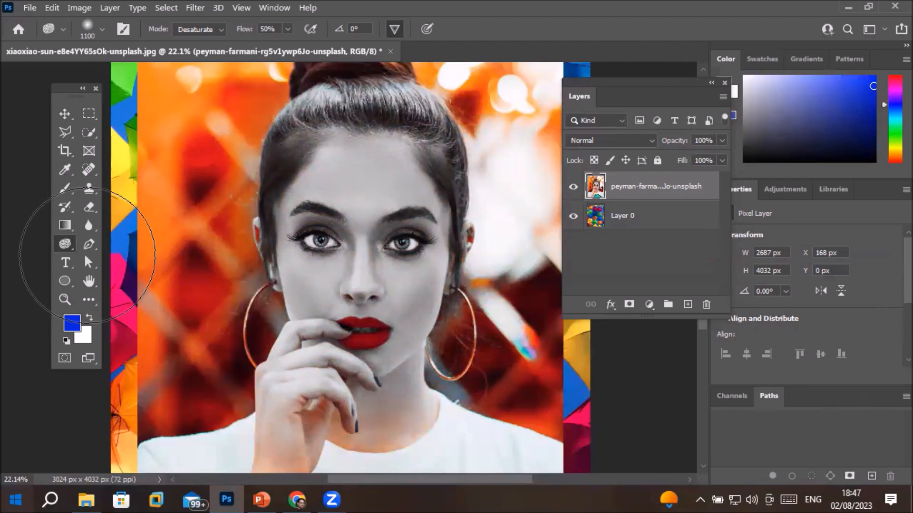
Undo the sponging and the rasterizing of the portrait layer
{"action": "key", "text": "ctrl+z"}
{"action": "key", "text": "ctrl+z"}
{"action": "key", "text": "ctrl+z"}
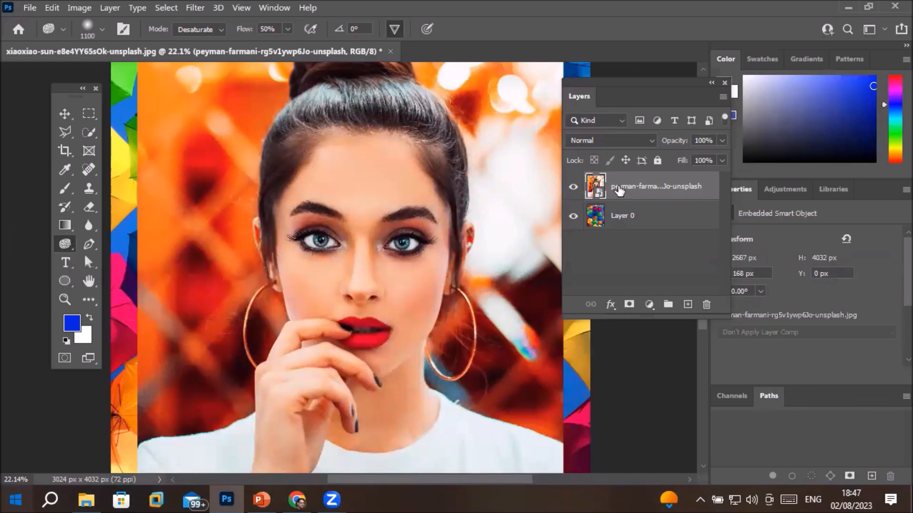
Duplicate the portrait layer and set the Sponge tool to Desaturate mode with 100% flow
{"action": "left_click_drag", "start_coordinate": [619, 190], "coordinate": [690, 304]}
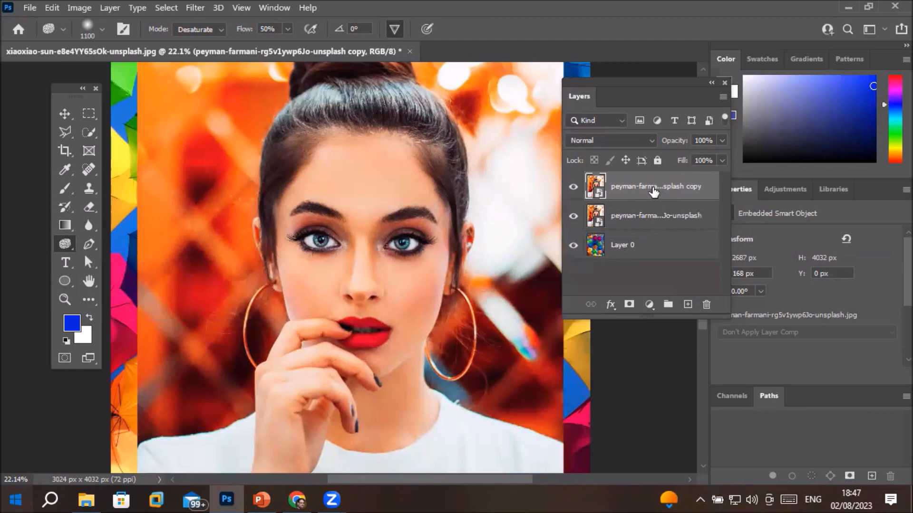
{"action": "right_click", "coordinate": [58, 245]}
{"action": "left_click", "coordinate": [121, 273]}
{"action": "left_click", "coordinate": [201, 30]}
{"action": "left_click", "coordinate": [202, 29]}
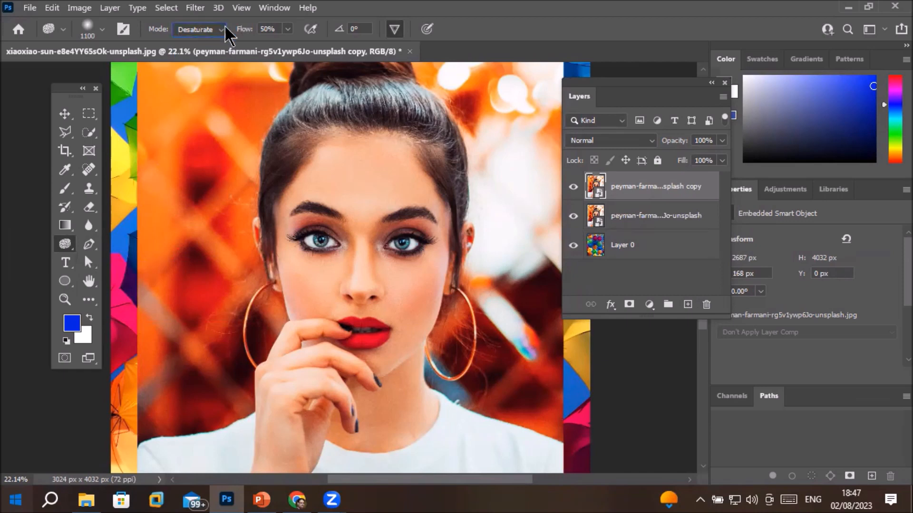
{"action": "left_click", "coordinate": [289, 30]}
{"action": "left_click_drag", "start_coordinate": [293, 46], "coordinate": [342, 47]}
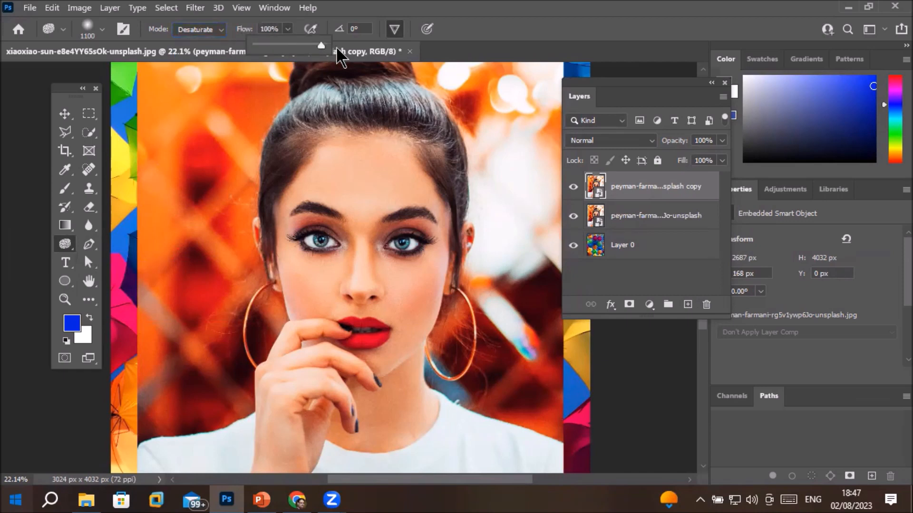
Desaturate the woman's face, hair and hand on the rasterized portrait copy, and toggle that layer's visibility to compare with the original
{"action": "left_click", "coordinate": [365, 208]}
{"action": "left_click", "coordinate": [446, 206]}
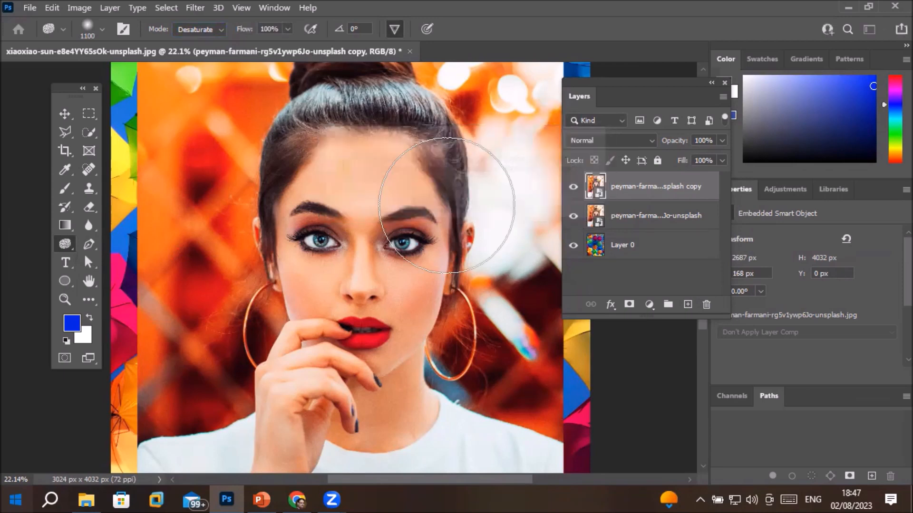
{"action": "mouse_move", "coordinate": [350, 263]}
{"action": "left_mouse_down"}
{"action": "mouse_move", "coordinate": [339, 235]}
{"action": "mouse_move", "coordinate": [374, 185]}
{"action": "mouse_move", "coordinate": [371, 268]}
{"action": "mouse_move", "coordinate": [379, 199]}
{"action": "mouse_move", "coordinate": [341, 295]}
{"action": "mouse_move", "coordinate": [410, 243]}
{"action": "mouse_move", "coordinate": [333, 291]}
{"action": "mouse_move", "coordinate": [429, 235]}
{"action": "mouse_move", "coordinate": [314, 249]}
{"action": "mouse_move", "coordinate": [430, 267]}
{"action": "mouse_move", "coordinate": [326, 229]}
{"action": "mouse_move", "coordinate": [439, 281]}
{"action": "mouse_move", "coordinate": [332, 193]}
{"action": "mouse_move", "coordinate": [395, 347]}
{"action": "mouse_move", "coordinate": [349, 207]}
{"action": "mouse_move", "coordinate": [394, 235]}
{"action": "mouse_move", "coordinate": [364, 186]}
{"action": "mouse_move", "coordinate": [404, 224]}
{"action": "mouse_move", "coordinate": [440, 223]}
{"action": "mouse_move", "coordinate": [408, 251]}
{"action": "mouse_move", "coordinate": [413, 216]}
{"action": "mouse_move", "coordinate": [395, 242]}
{"action": "mouse_move", "coordinate": [405, 290]}
{"action": "mouse_move", "coordinate": [362, 293]}
{"action": "mouse_move", "coordinate": [348, 216]}
{"action": "mouse_move", "coordinate": [429, 235]}
{"action": "mouse_move", "coordinate": [361, 239]}
{"action": "mouse_move", "coordinate": [414, 244]}
{"action": "mouse_move", "coordinate": [401, 276]}
{"action": "mouse_move", "coordinate": [330, 294]}
{"action": "mouse_move", "coordinate": [355, 333]}
{"action": "mouse_move", "coordinate": [294, 276]}
{"action": "mouse_move", "coordinate": [319, 222]}
{"action": "mouse_move", "coordinate": [357, 195]}
{"action": "mouse_move", "coordinate": [348, 221]}
{"action": "mouse_move", "coordinate": [380, 179]}
{"action": "mouse_move", "coordinate": [392, 192]}
{"action": "mouse_move", "coordinate": [346, 178]}
{"action": "mouse_move", "coordinate": [412, 193]}
{"action": "mouse_move", "coordinate": [386, 178]}
{"action": "mouse_move", "coordinate": [406, 187]}
{"action": "mouse_move", "coordinate": [392, 251]}
{"action": "mouse_move", "coordinate": [474, 300]}
{"action": "mouse_move", "coordinate": [415, 293]}
{"action": "mouse_move", "coordinate": [400, 197]}
{"action": "mouse_move", "coordinate": [382, 185]}
{"action": "mouse_move", "coordinate": [411, 169]}
{"action": "mouse_move", "coordinate": [354, 155]}
{"action": "mouse_move", "coordinate": [395, 145]}
{"action": "mouse_move", "coordinate": [397, 173]}
{"action": "mouse_move", "coordinate": [464, 250]}
{"action": "mouse_move", "coordinate": [403, 162]}
{"action": "mouse_move", "coordinate": [446, 194]}
{"action": "mouse_move", "coordinate": [361, 178]}
{"action": "mouse_move", "coordinate": [362, 236]}
{"action": "mouse_move", "coordinate": [402, 241]}
{"action": "mouse_move", "coordinate": [425, 369]}
{"action": "mouse_move", "coordinate": [332, 428]}
{"action": "mouse_move", "coordinate": [341, 444]}
{"action": "mouse_move", "coordinate": [390, 444]}
{"action": "mouse_move", "coordinate": [345, 440]}
{"action": "mouse_move", "coordinate": [333, 395]}
{"action": "mouse_move", "coordinate": [269, 367]}
{"action": "mouse_move", "coordinate": [319, 304]}
{"action": "mouse_move", "coordinate": [315, 322]}
{"action": "mouse_move", "coordinate": [298, 302]}
{"action": "left_mouse_up"}
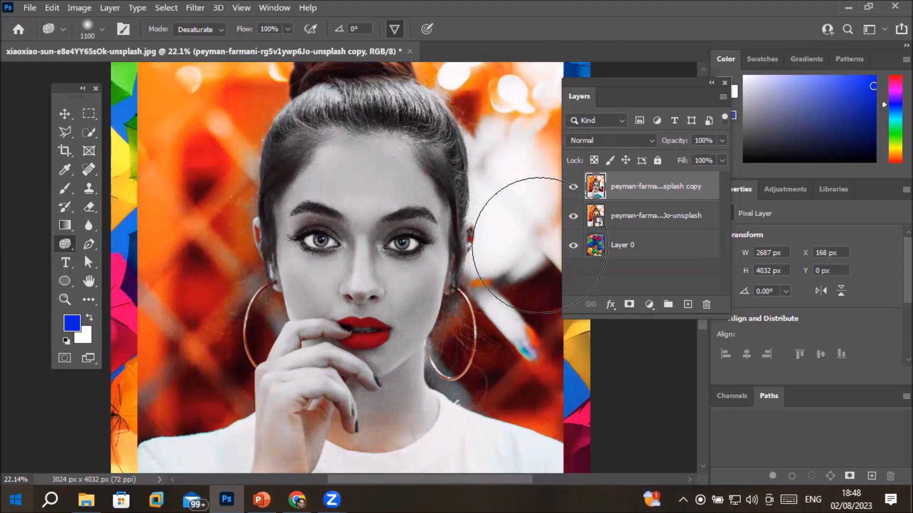
{"action": "left_click", "coordinate": [574, 189]}
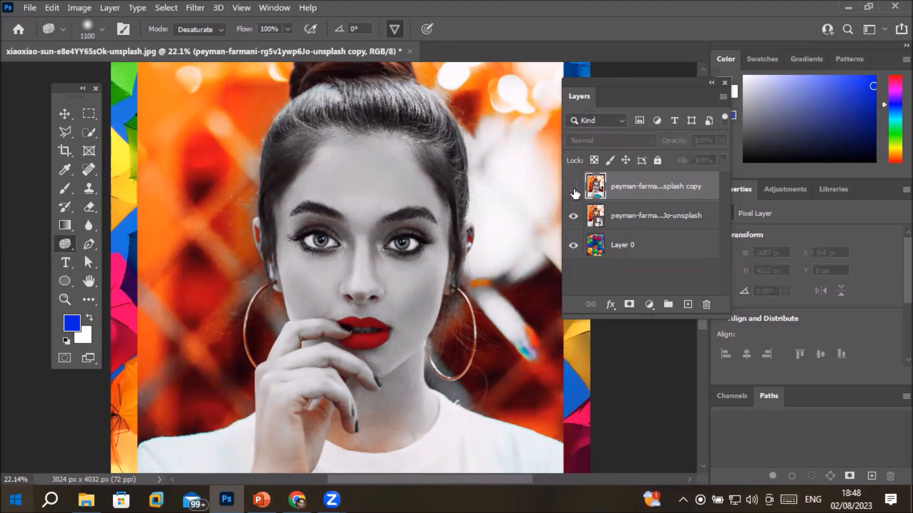
{"action": "left_click", "coordinate": [574, 189]}
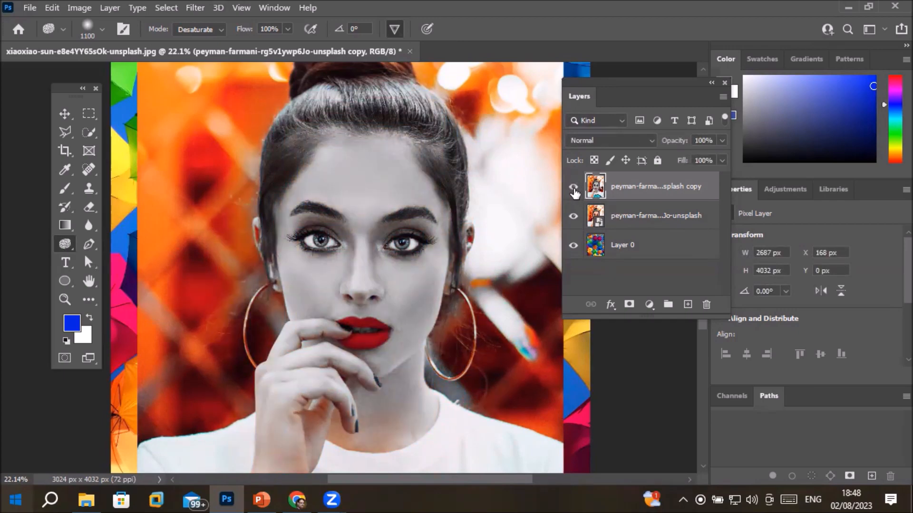
Compare the desaturated portrait copy with the original colour portrait beneath it by repeatedly hiding and showing the copy
{"action": "left_click", "coordinate": [573, 190]}
{"action": "left_click", "coordinate": [573, 189]}
{"action": "left_click", "coordinate": [573, 189]}
{"action": "left_click", "coordinate": [574, 189]}
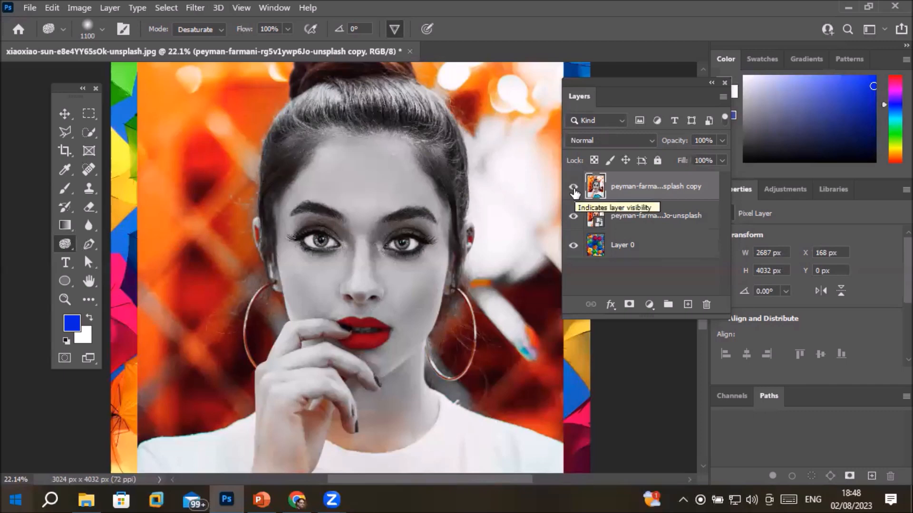
{"action": "left_click", "coordinate": [573, 189]}
{"action": "left_click", "coordinate": [573, 190]}
{"action": "left_click", "coordinate": [573, 189]}
{"action": "left_click", "coordinate": [573, 189]}
{"action": "left_click", "coordinate": [574, 189]}
{"action": "left_click", "coordinate": [574, 189]}
{"action": "left_click", "coordinate": [574, 190]}
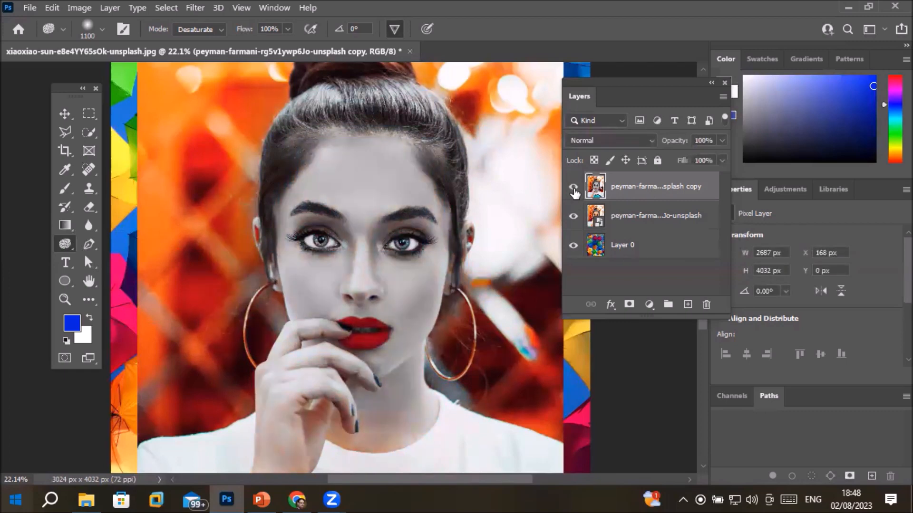
Activate the Blur tool, and switch to the Models folder in File Explorer to look for another sample photo
{"action": "left_click", "coordinate": [86, 229]}
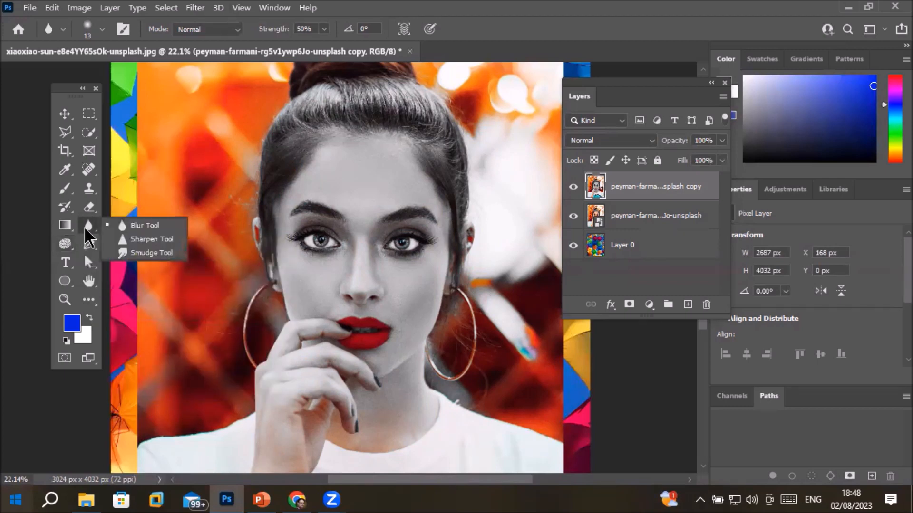
{"action": "left_click", "coordinate": [150, 226]}
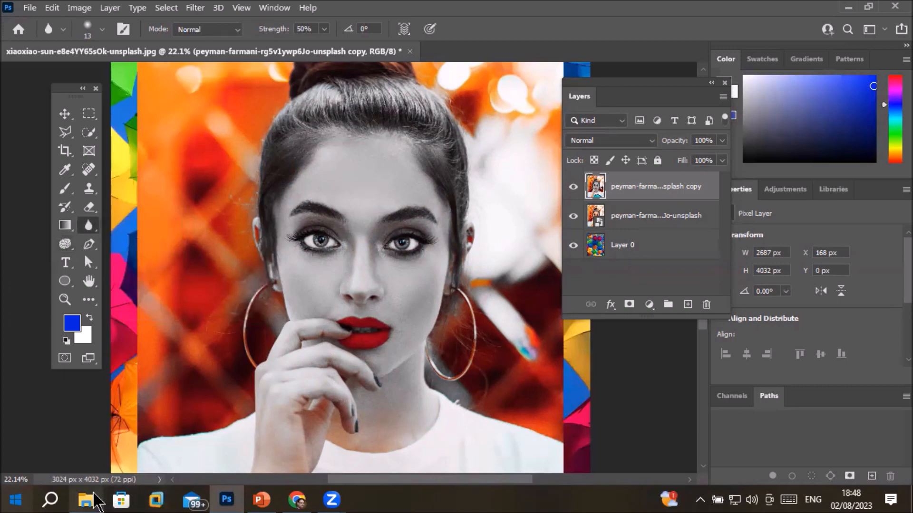
{"action": "mouse_move", "coordinate": [87, 500]}
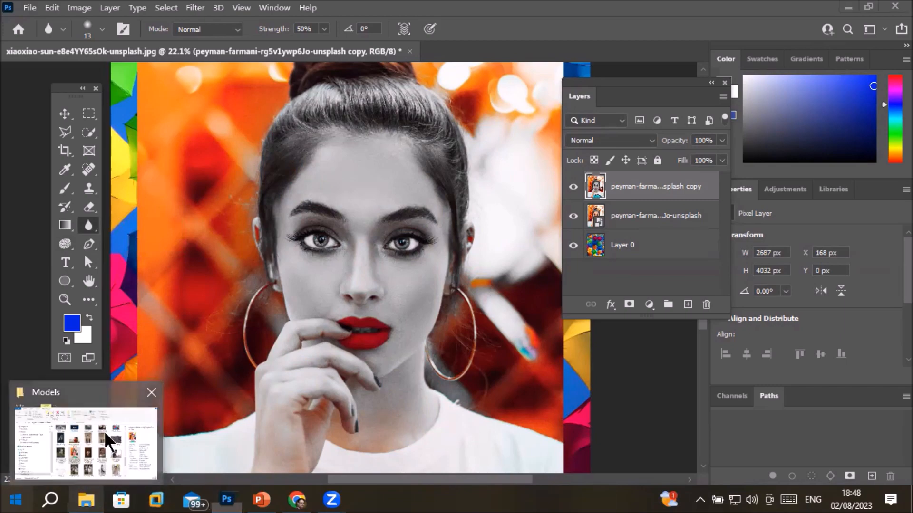
{"action": "left_click", "coordinate": [104, 432]}
{"action": "scroll", "coordinate": [430, 349], "scroll_direction": "up", "scroll_amount": 3}
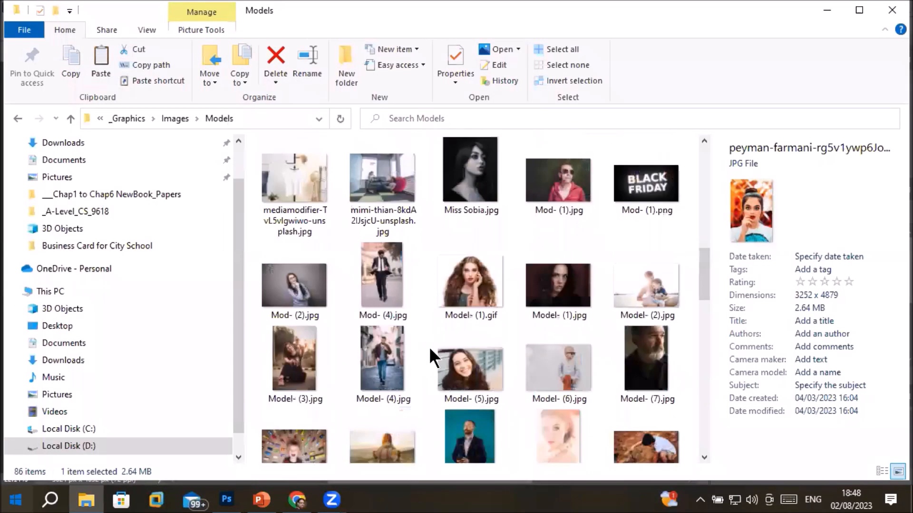
Find the photo of the man in a black hat holding a lollipop in the Models folder and open it in Photoshop
{"action": "scroll", "coordinate": [446, 369], "scroll_direction": "up", "scroll_amount": 5}
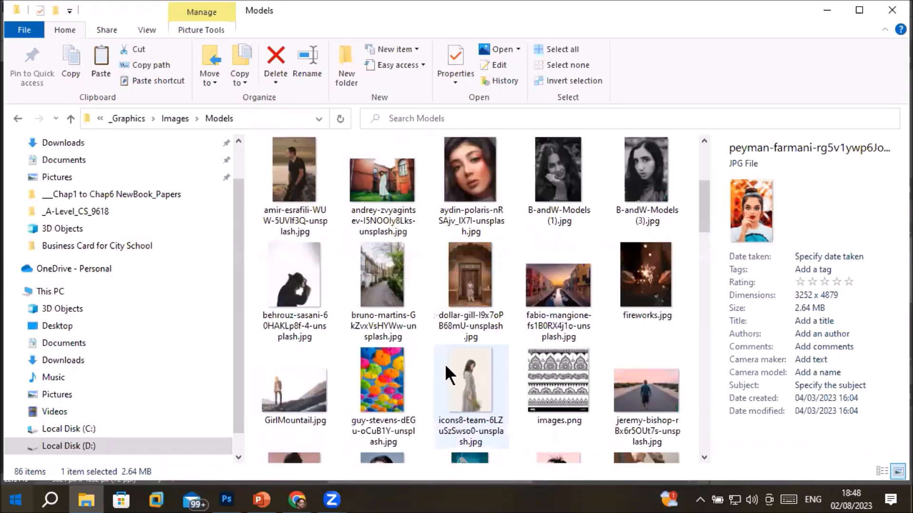
{"action": "scroll", "coordinate": [446, 367], "scroll_direction": "down", "scroll_amount": 6}
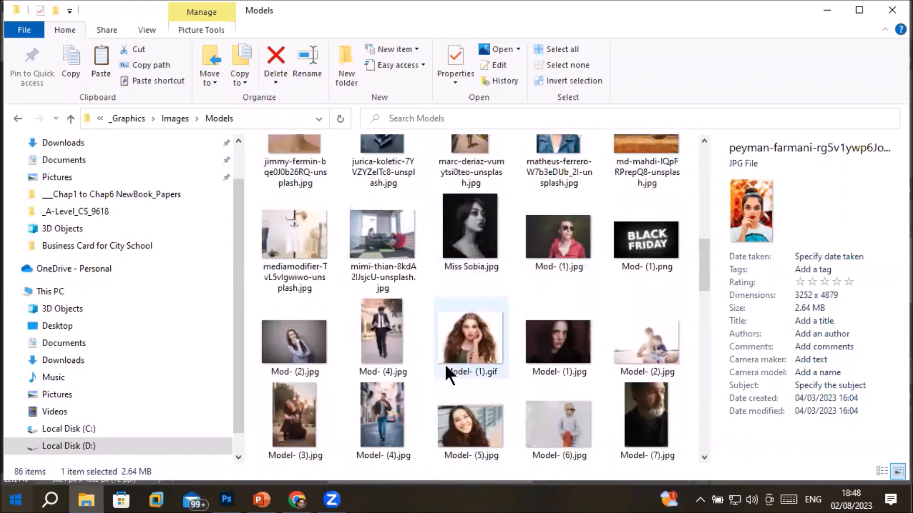
{"action": "scroll", "coordinate": [446, 367], "scroll_direction": "down", "scroll_amount": 3}
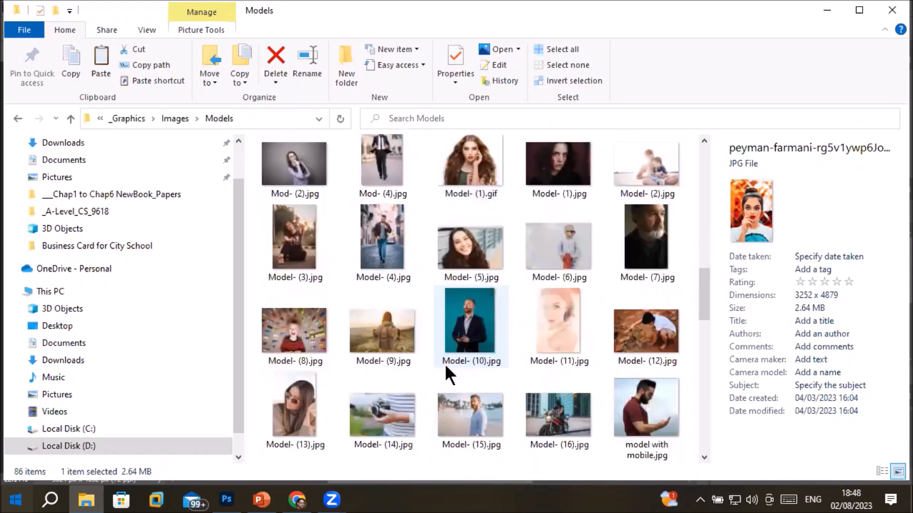
{"action": "scroll", "coordinate": [445, 367], "scroll_direction": "down", "scroll_amount": 6}
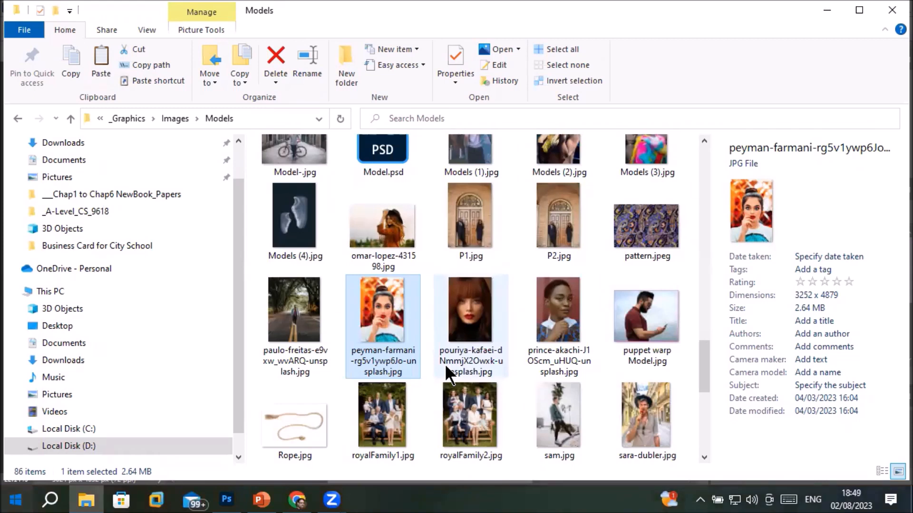
{"action": "scroll", "coordinate": [445, 367], "scroll_direction": "down", "scroll_amount": 4}
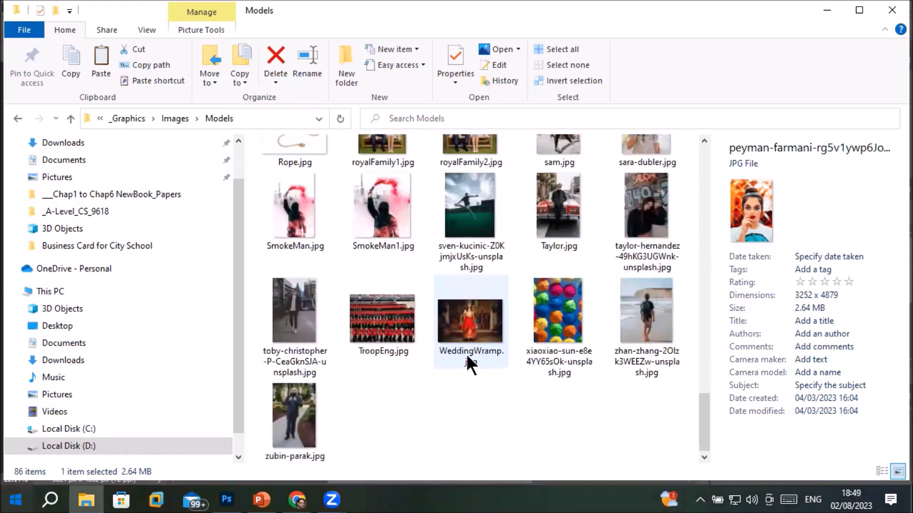
{"action": "scroll", "coordinate": [467, 357], "scroll_direction": "up", "scroll_amount": 2}
{"action": "left_click", "coordinate": [645, 278]}
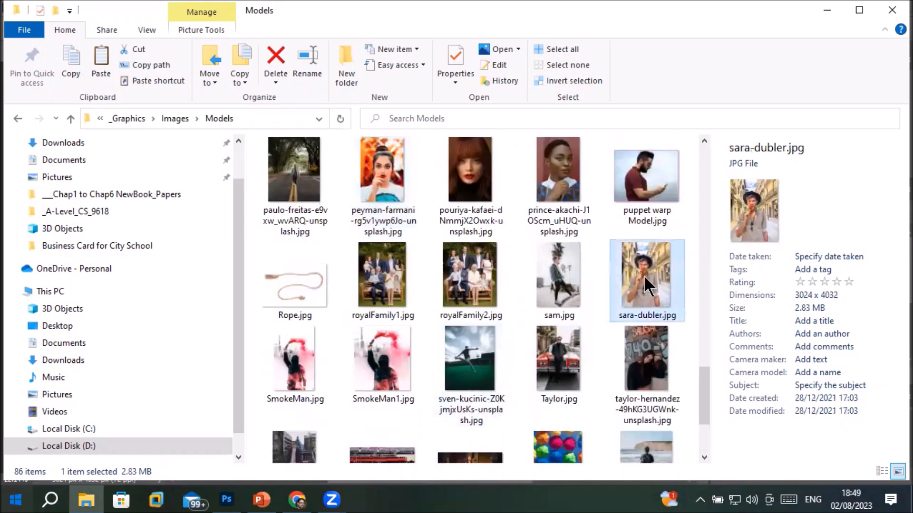
{"action": "left_click_drag", "start_coordinate": [646, 283], "coordinate": [461, 53]}
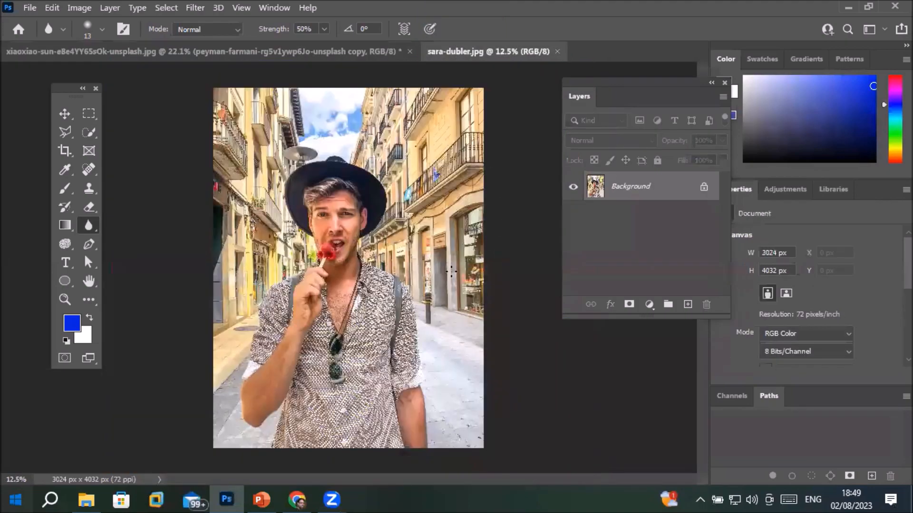
Unlock the Background layer of the street portrait and duplicate it
{"action": "scroll", "coordinate": [484, 297], "scroll_direction": "up", "scroll_amount": 6}
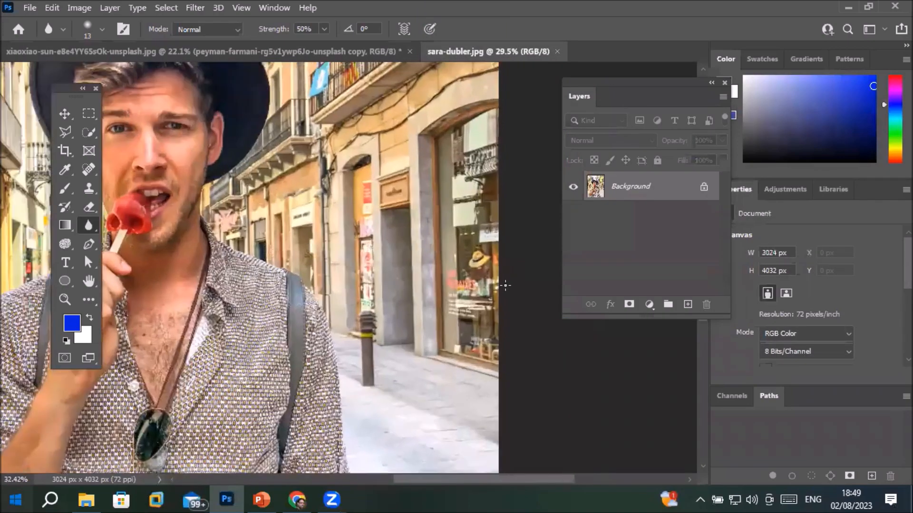
{"action": "scroll", "coordinate": [485, 297], "scroll_direction": "up", "scroll_amount": 5}
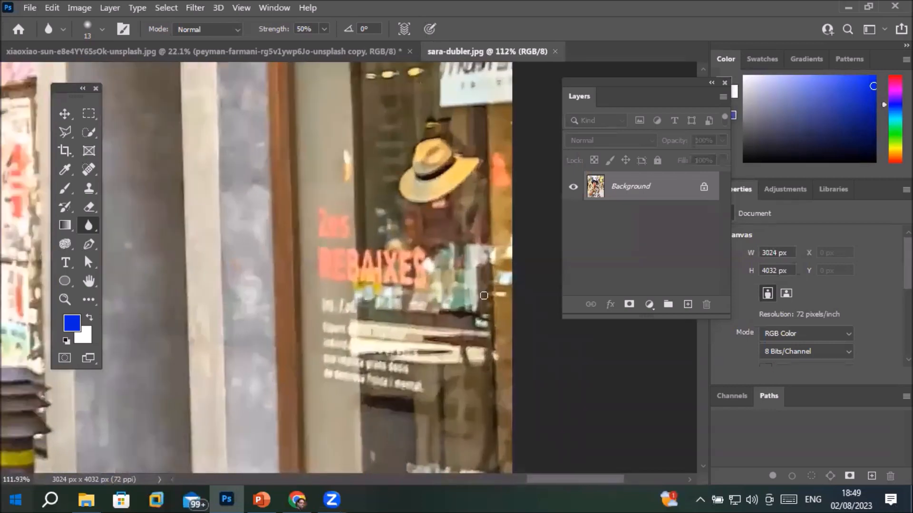
{"action": "scroll", "coordinate": [484, 297], "scroll_direction": "up", "scroll_amount": 2}
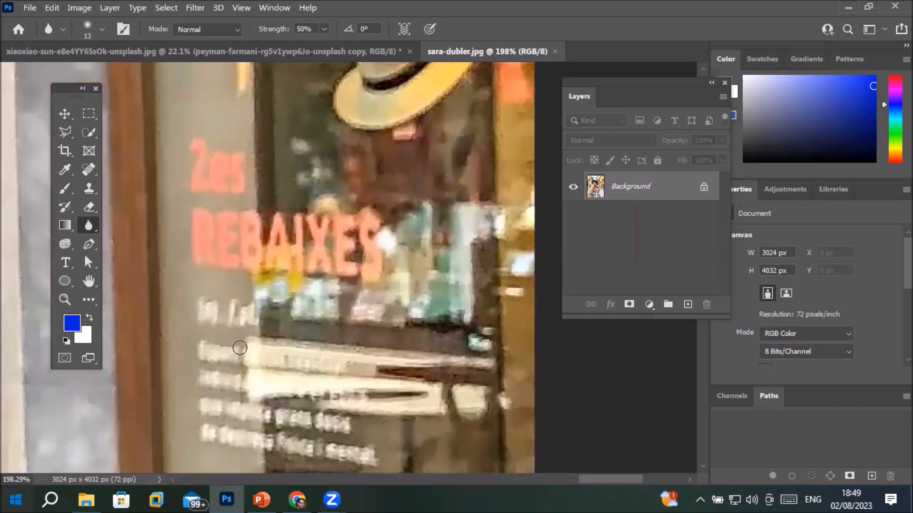
{"action": "scroll", "coordinate": [240, 347], "scroll_direction": "down", "scroll_amount": 3}
{"action": "scroll", "coordinate": [240, 347], "scroll_direction": "down", "scroll_amount": 10}
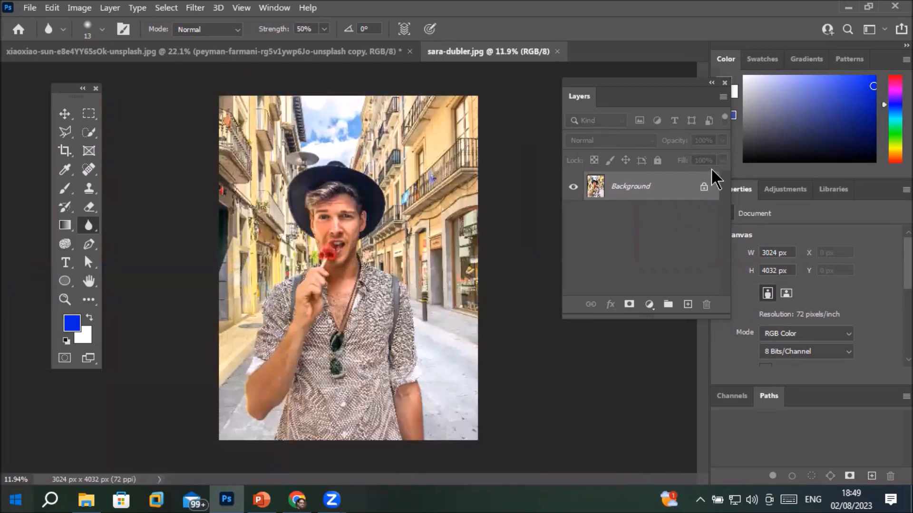
{"action": "left_click", "coordinate": [704, 188]}
{"action": "left_click_drag", "start_coordinate": [601, 188], "coordinate": [687, 303]}
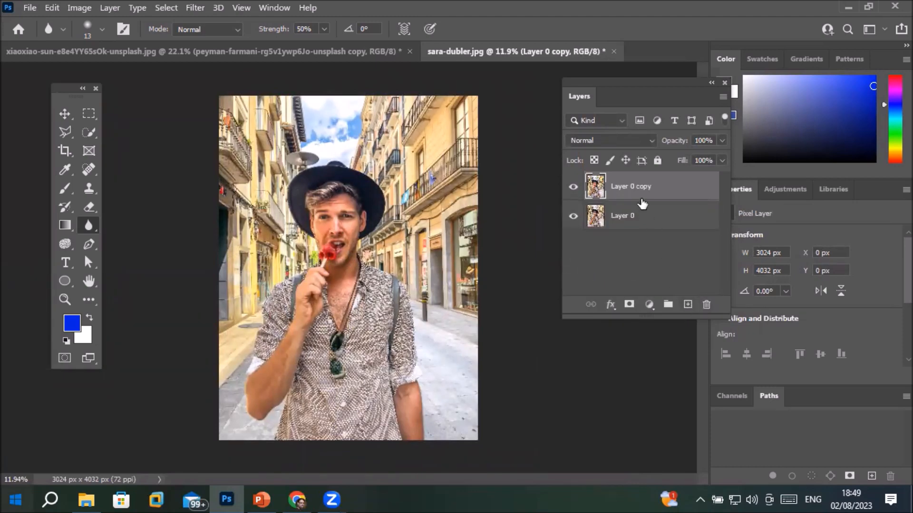
Activate the Blur tool and enlarge its brush to 1000 px
{"action": "left_click", "coordinate": [88, 226]}
{"action": "scroll", "coordinate": [347, 227], "scroll_direction": "up", "scroll_amount": 3}
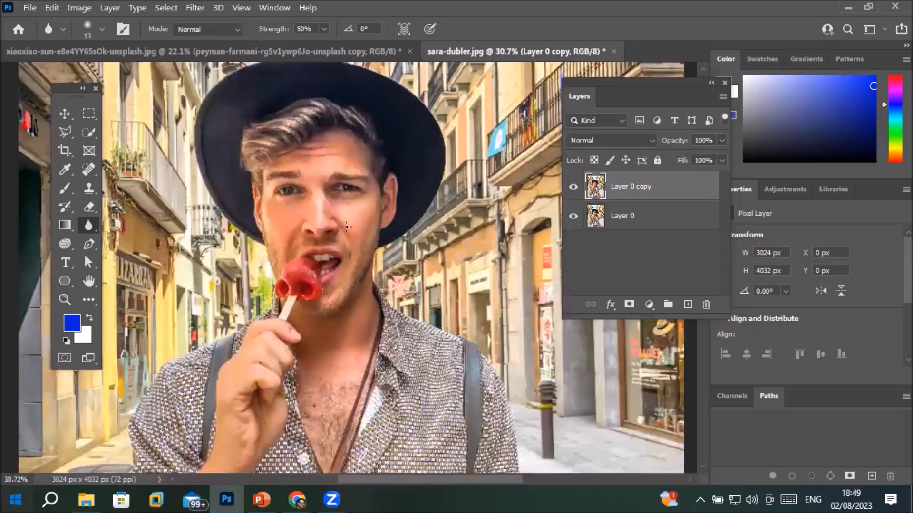
{"action": "scroll", "coordinate": [347, 227], "scroll_direction": "up", "scroll_amount": 1}
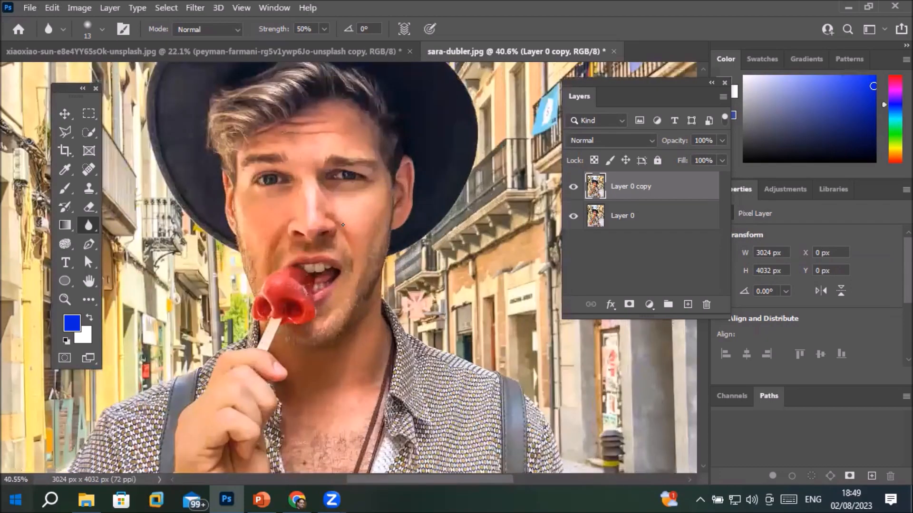
{"action": "key", "text": "bracketright"}
{"action": "key", "text": "bracketright"}
{"action": "key", "text": "bracketright"}
{"action": "key", "text": "bracketright"}
{"action": "key", "text": "bracketright"}
{"action": "key", "text": "bracketright"}
{"action": "key", "text": "bracketright"}
{"action": "key", "text": "bracketright"}
{"action": "key", "text": "bracketright"}
{"action": "key", "text": "bracketright"}
{"action": "key", "text": "bracketright"}
{"action": "key", "text": "bracketright"}
{"action": "key", "text": "bracketright"}
{"action": "key", "text": "bracketright"}
{"action": "key", "text": "bracketright"}
{"action": "key", "text": "bracketright"}
{"action": "key", "text": "bracketright"}
{"action": "key", "text": "bracketright"}
{"action": "key", "text": "bracketright"}
{"action": "key", "text": "bracketright"}
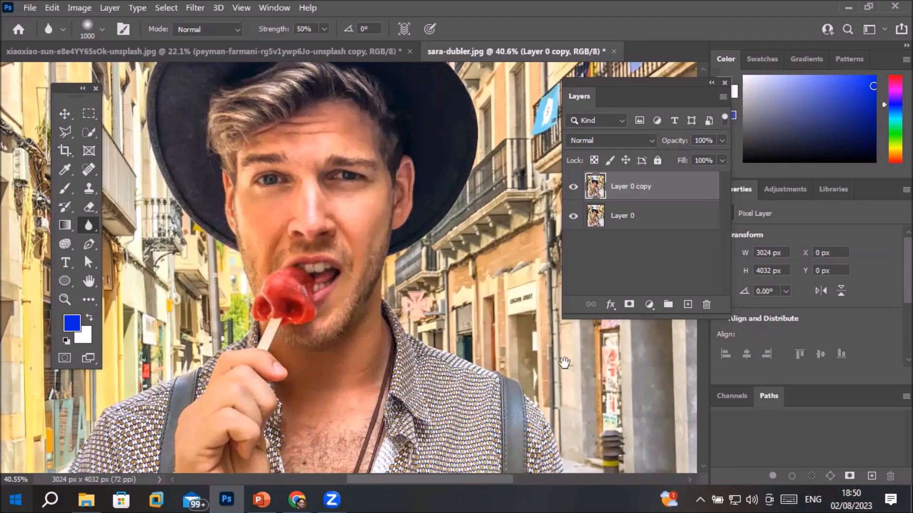
Move the floating Layers panel away from the background buildings and bring the REBAIXES shop window into close view
{"action": "left_click_drag", "start_coordinate": [580, 401], "coordinate": [581, 391]}
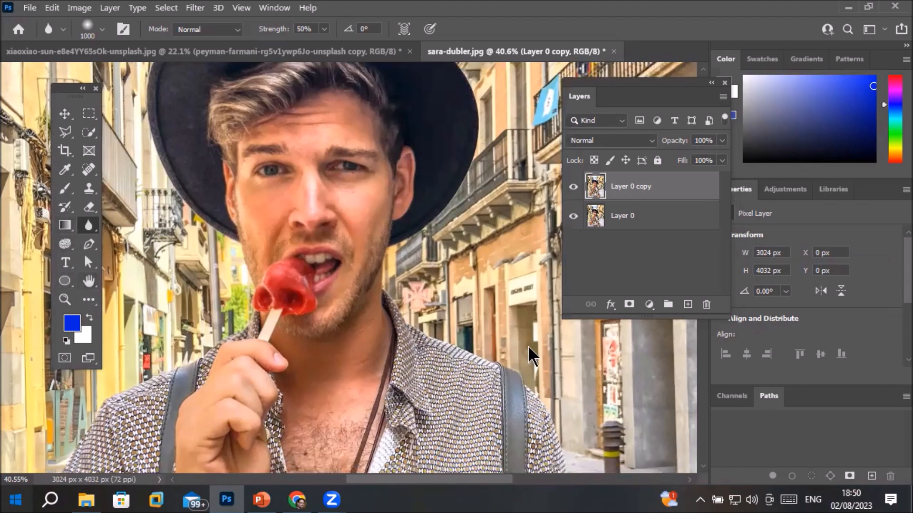
{"action": "scroll", "coordinate": [591, 378], "scroll_direction": "up", "scroll_amount": 5}
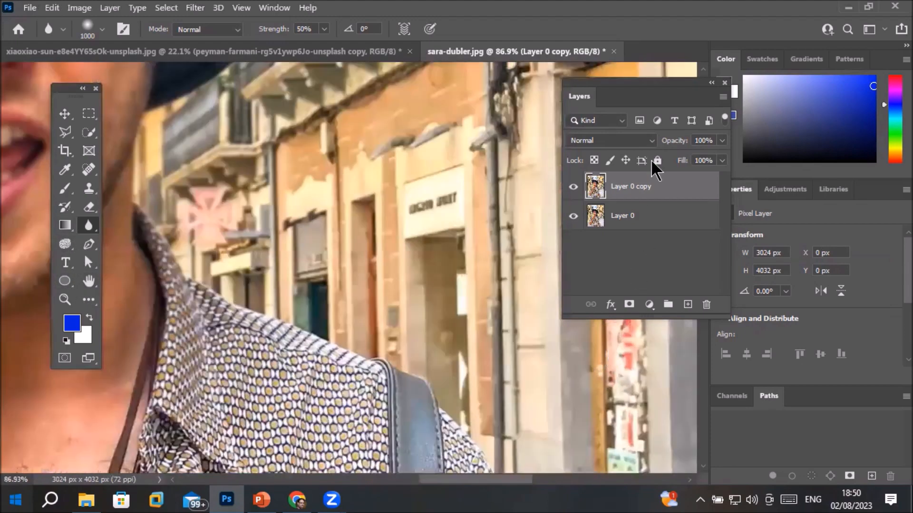
{"action": "left_click_drag", "start_coordinate": [642, 82], "coordinate": [232, 104]}
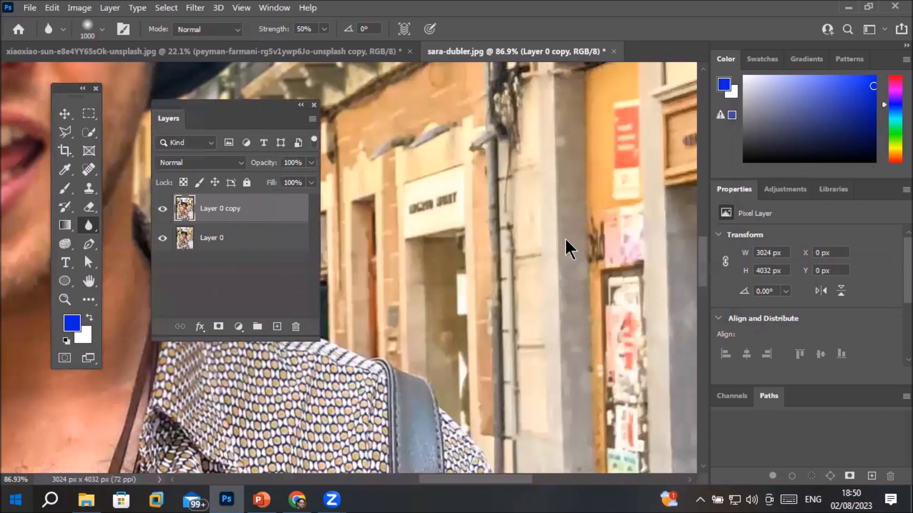
{"action": "scroll", "coordinate": [577, 244], "scroll_direction": "up", "scroll_amount": 2}
{"action": "scroll", "coordinate": [580, 221], "scroll_direction": "down", "scroll_amount": 5}
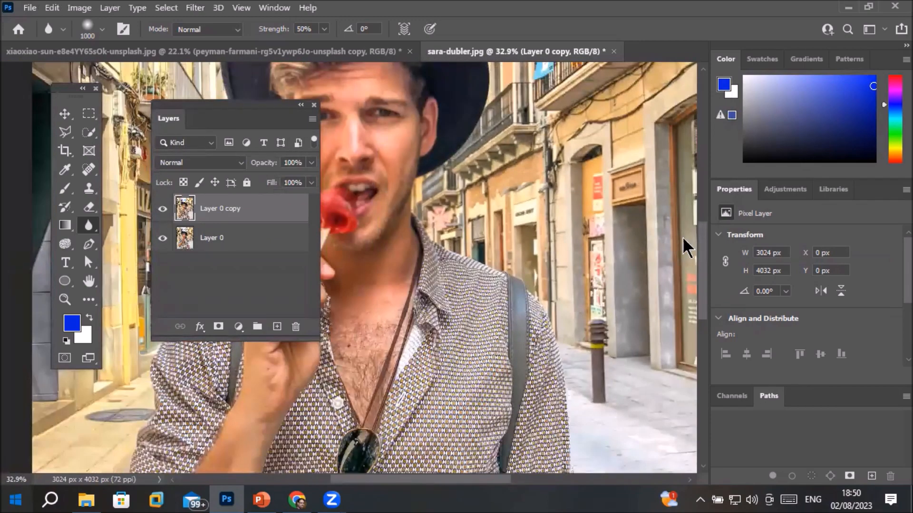
{"action": "left_click_drag", "start_coordinate": [631, 283], "coordinate": [455, 319]}
{"action": "scroll", "coordinate": [454, 320], "scroll_direction": "up", "scroll_amount": 8}
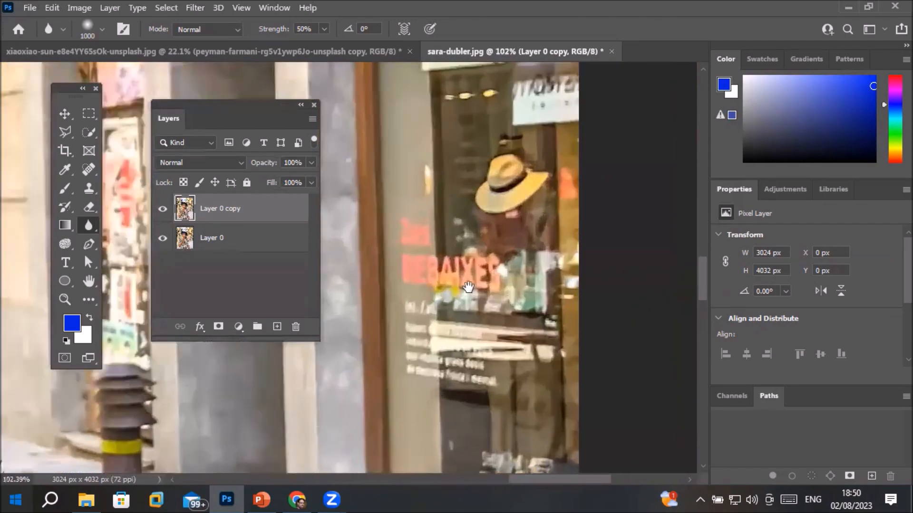
{"action": "scroll", "coordinate": [468, 282], "scroll_direction": "up", "scroll_amount": 1}
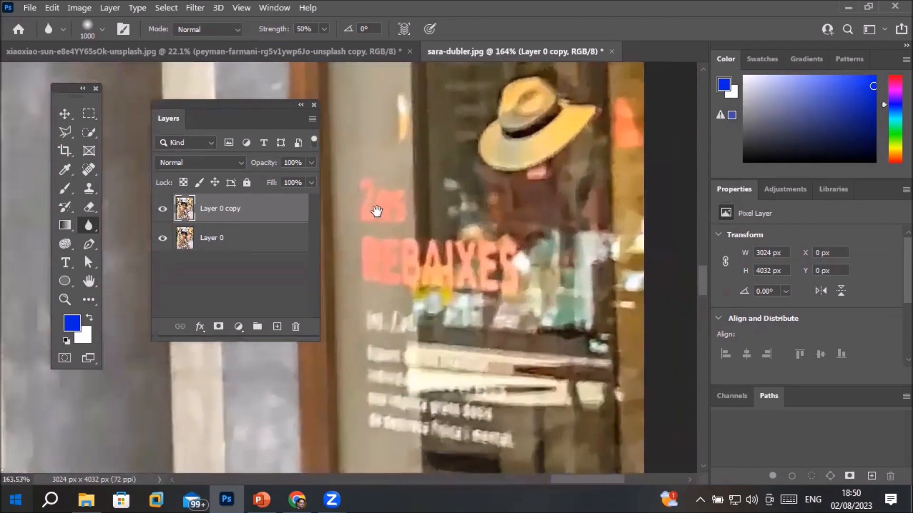
Reduce the Blur brush to 300 px and blur the REBAIXES lettering on the shop window in the duplicate layer
{"action": "key", "text": "bracketleft"}
{"action": "key", "text": "bracketleft"}
{"action": "key", "text": "bracketleft"}
{"action": "key", "text": "bracketleft"}
{"action": "key", "text": "bracketleft"}
{"action": "key", "text": "bracketleft"}
{"action": "key", "text": "bracketleft"}
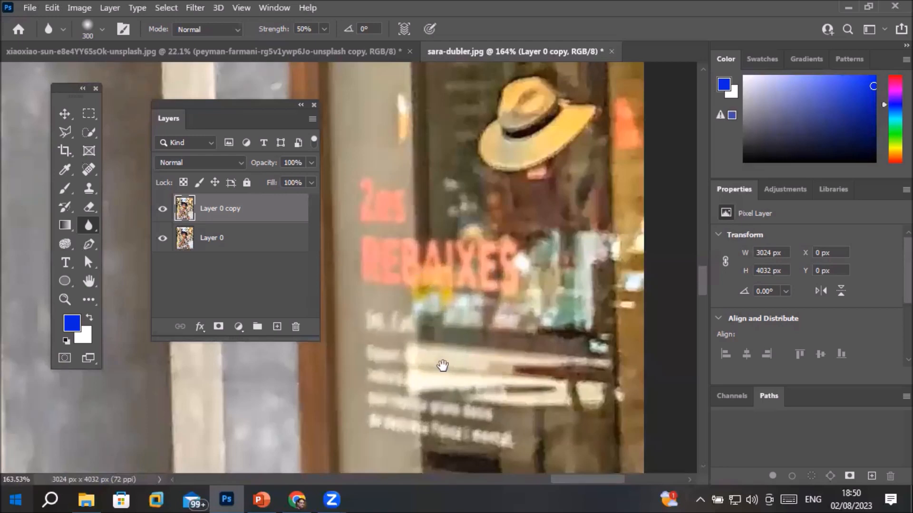
{"action": "mouse_move", "coordinate": [436, 350]}
{"action": "left_mouse_down"}
{"action": "mouse_move", "coordinate": [452, 363]}
{"action": "mouse_move", "coordinate": [442, 371]}
{"action": "mouse_move", "coordinate": [429, 330]}
{"action": "mouse_move", "coordinate": [418, 337]}
{"action": "mouse_move", "coordinate": [428, 212]}
{"action": "mouse_move", "coordinate": [430, 318]}
{"action": "mouse_move", "coordinate": [356, 315]}
{"action": "mouse_move", "coordinate": [409, 183]}
{"action": "mouse_move", "coordinate": [375, 145]}
{"action": "mouse_move", "coordinate": [374, 205]}
{"action": "mouse_move", "coordinate": [375, 175]}
{"action": "mouse_move", "coordinate": [350, 200]}
{"action": "mouse_move", "coordinate": [366, 229]}
{"action": "left_mouse_up"}
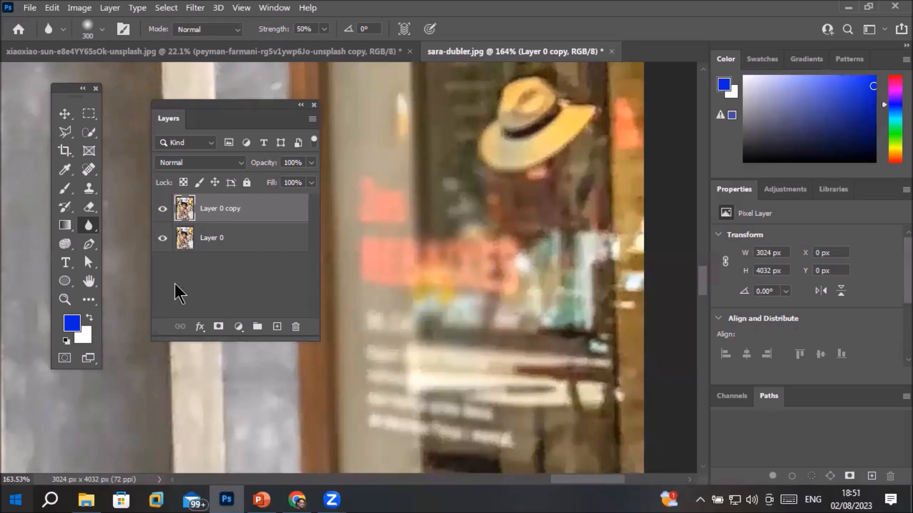
Hide and show the duplicate layer repeatedly to compare the blurred lettering with the original, leaving the layer visible
{"action": "left_click", "coordinate": [163, 210]}
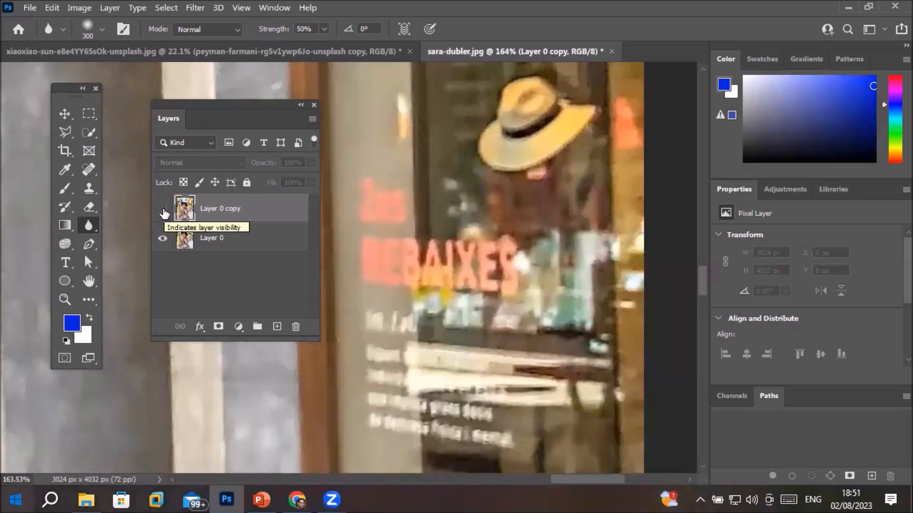
{"action": "left_click", "coordinate": [163, 210]}
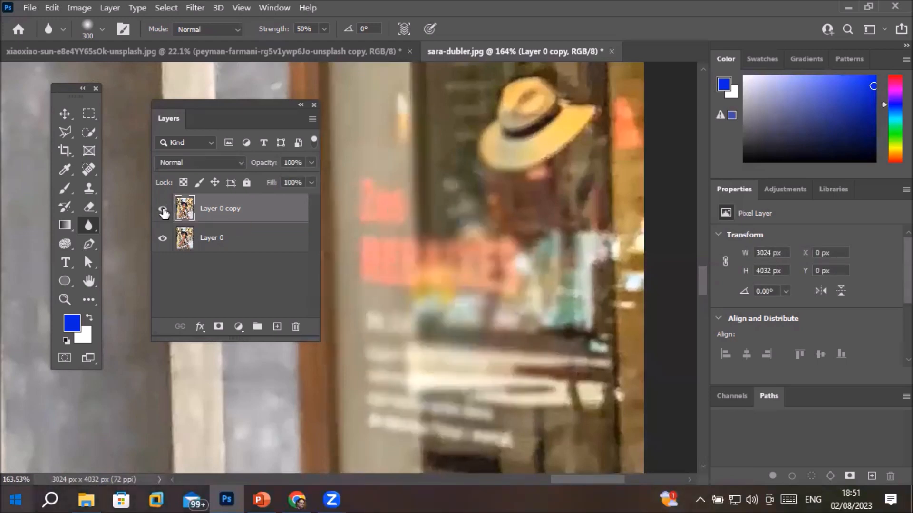
{"action": "left_click", "coordinate": [163, 210]}
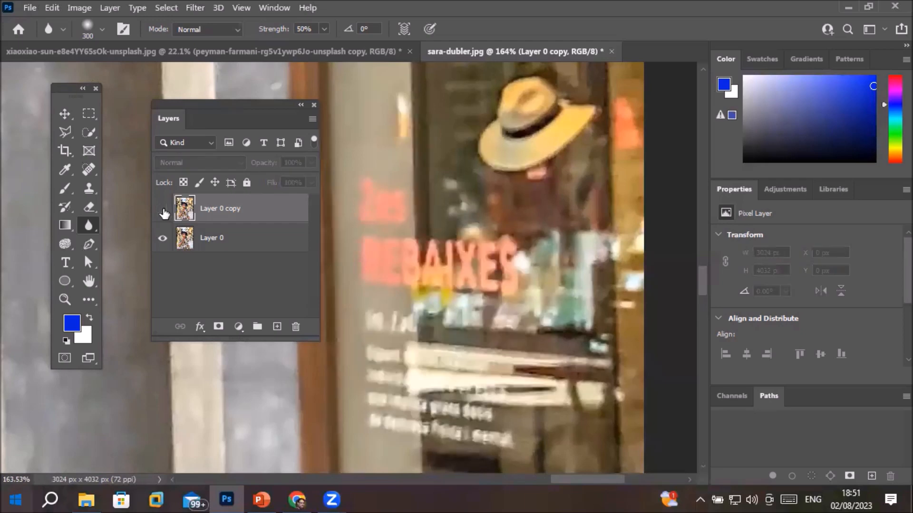
{"action": "left_click", "coordinate": [163, 209]}
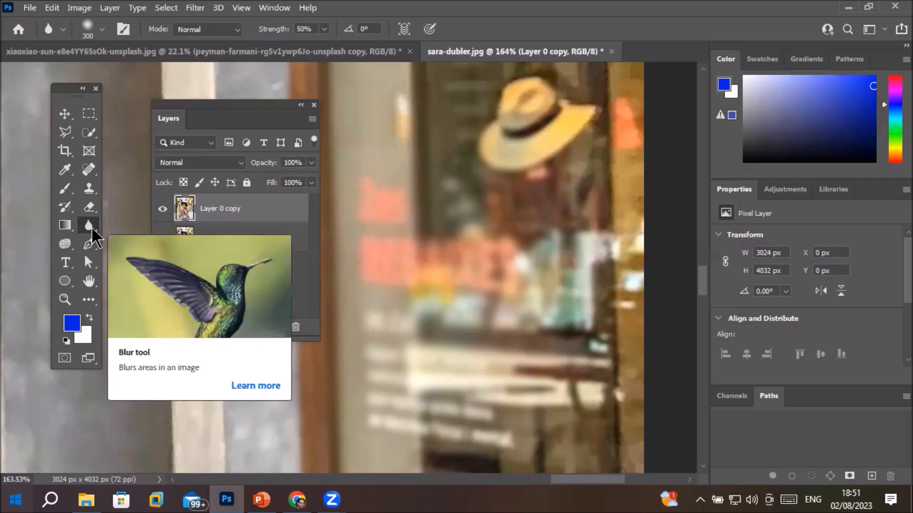
Move the Layers panel beside the photo and delete the blurred duplicate layer, leaving only Layer 0
{"action": "left_click_drag", "start_coordinate": [93, 229], "coordinate": [92, 229]}
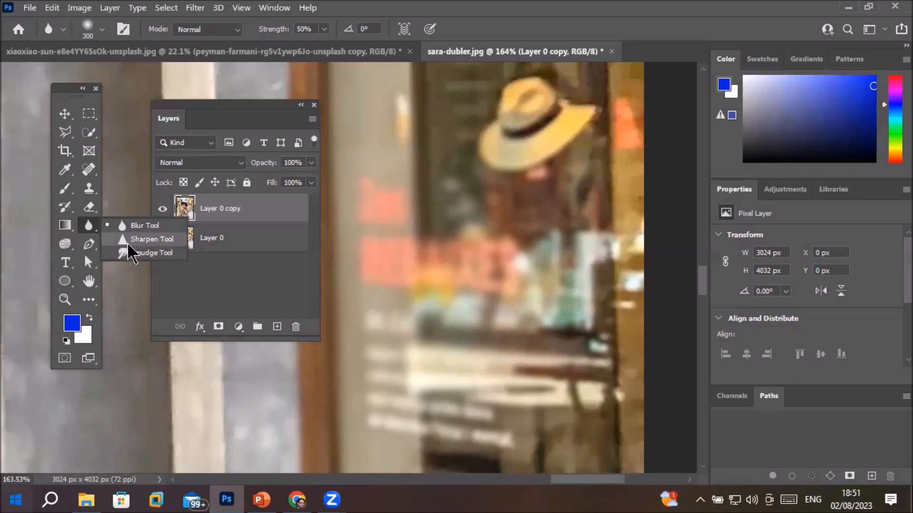
{"action": "scroll", "coordinate": [361, 345], "scroll_direction": "down", "scroll_amount": 6}
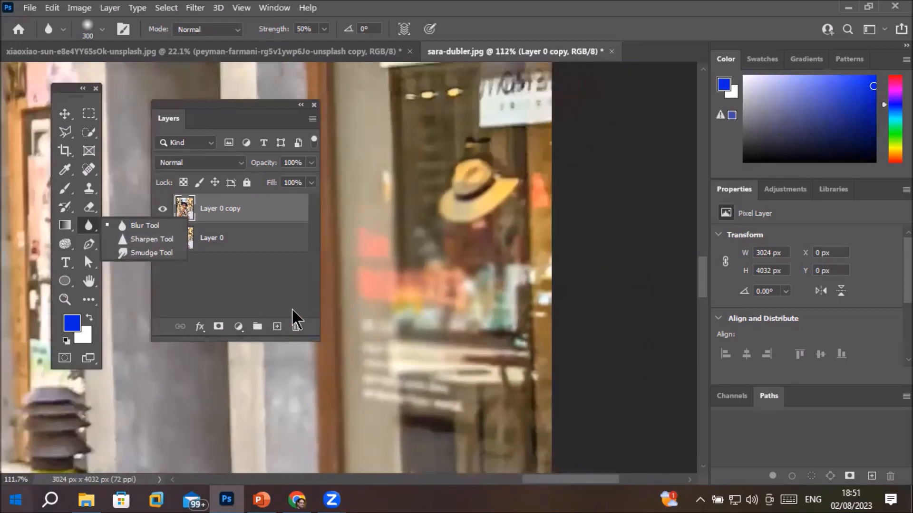
{"action": "scroll", "coordinate": [123, 307], "scroll_direction": "down", "scroll_amount": 2}
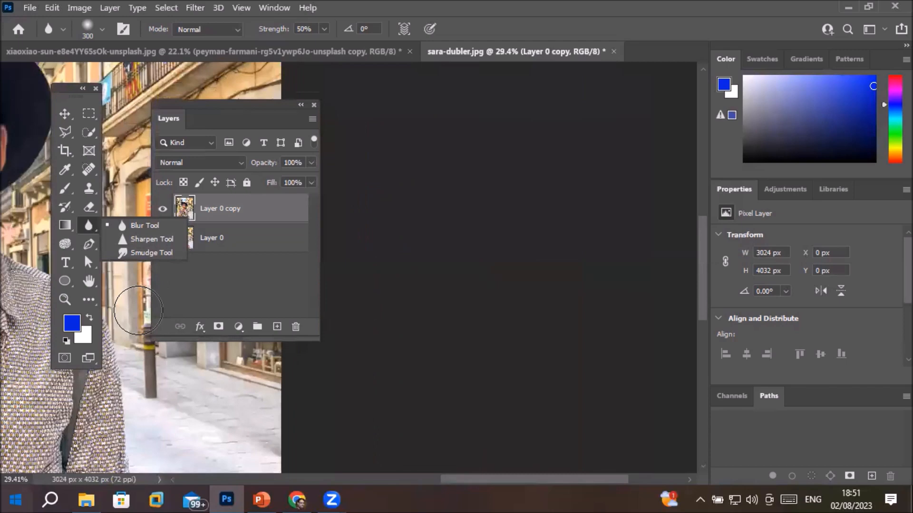
{"action": "scroll", "coordinate": [32, 221], "scroll_direction": "down", "scroll_amount": 2}
{"action": "scroll", "coordinate": [32, 222], "scroll_direction": "down", "scroll_amount": 2}
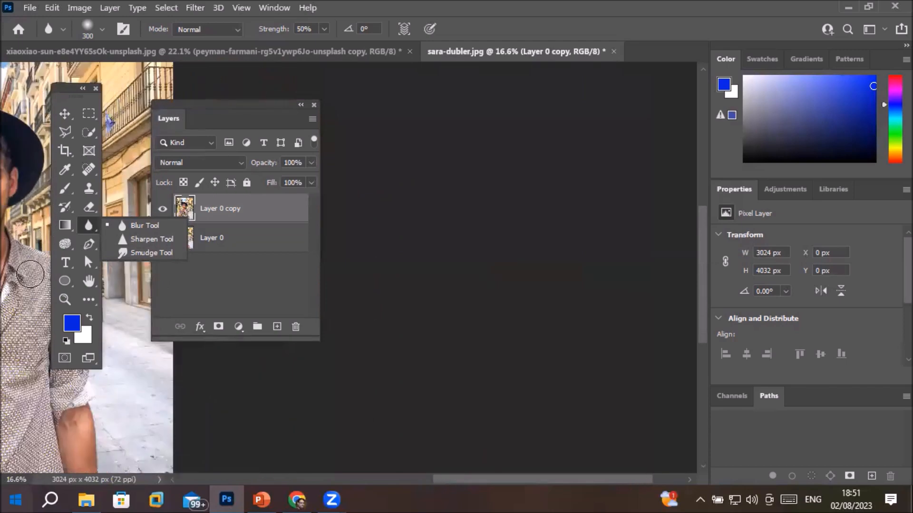
{"action": "left_click_drag", "start_coordinate": [215, 117], "coordinate": [597, 128]}
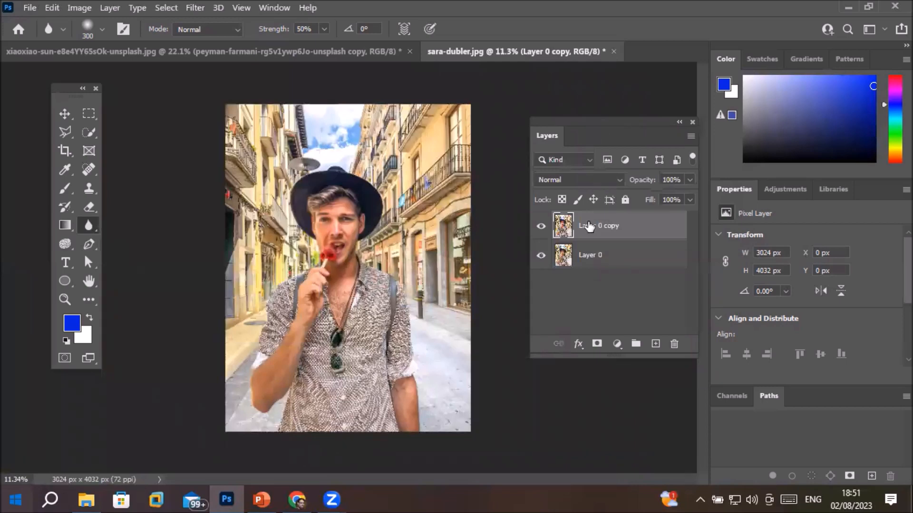
{"action": "left_click", "coordinate": [669, 344]}
{"action": "left_click", "coordinate": [364, 195]}
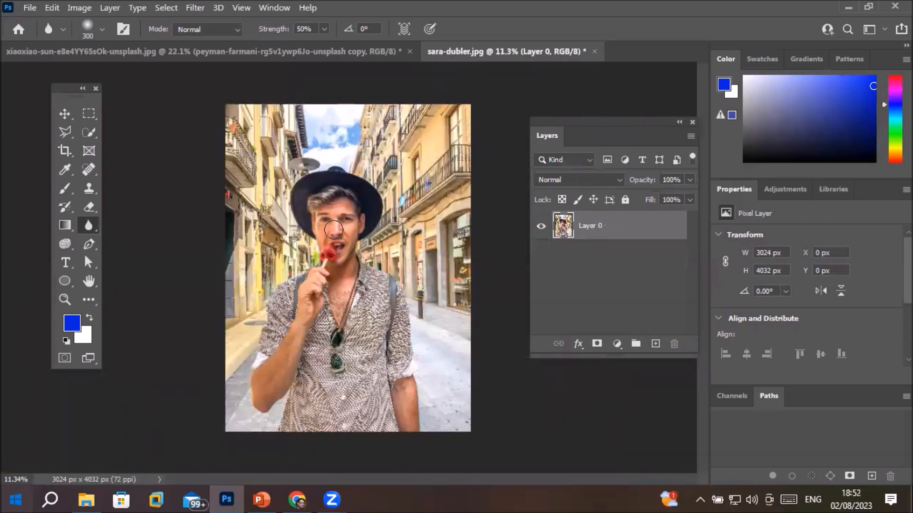
Bring the man's face into close view, switch to the Sharpen tool, and enlarge its brush to 200 px
{"action": "scroll", "coordinate": [341, 219], "scroll_direction": "up", "scroll_amount": 6}
{"action": "scroll", "coordinate": [340, 220], "scroll_direction": "up", "scroll_amount": 3}
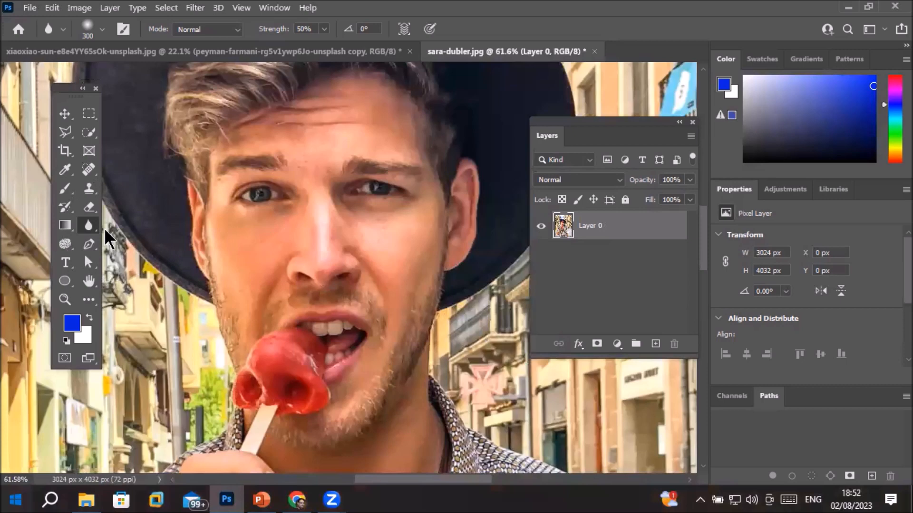
{"action": "right_click", "coordinate": [86, 228]}
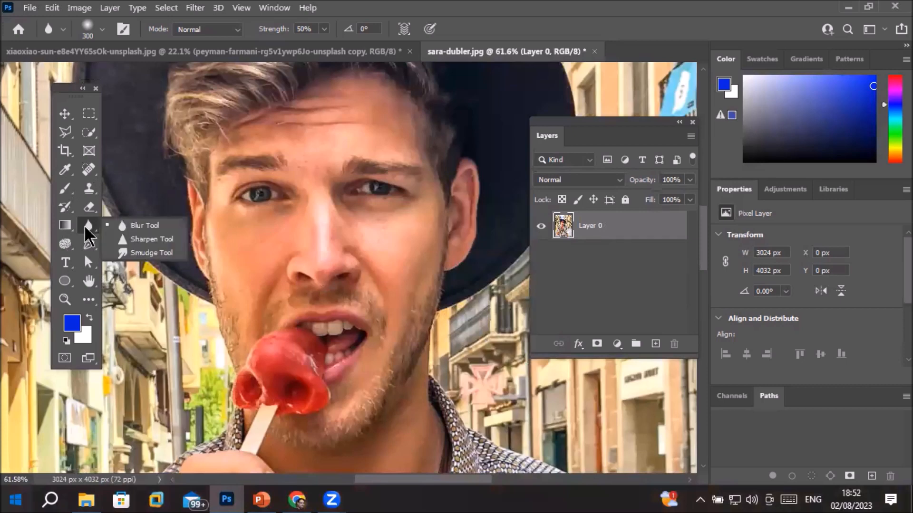
{"action": "left_click", "coordinate": [143, 240]}
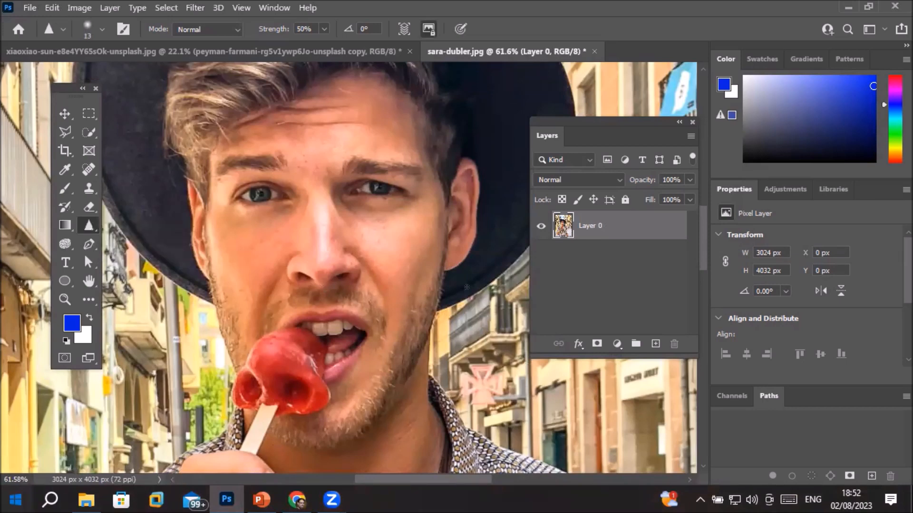
{"action": "key", "text": "bracketright"}
{"action": "key", "text": "bracketright"}
{"action": "key", "text": "bracketright"}
{"action": "key", "text": "bracketright"}
{"action": "scroll", "coordinate": [485, 207], "scroll_direction": "up", "scroll_amount": 5}
{"action": "key", "text": "bracketright"}
{"action": "key", "text": "bracketright"}
{"action": "key", "text": "bracketright"}
{"action": "key", "text": "bracketright"}
{"action": "key", "text": "bracketright"}
{"action": "key", "text": "bracketright"}
{"action": "key", "text": "bracketright"}
{"action": "key", "text": "bracketright"}
{"action": "key", "text": "bracketright"}
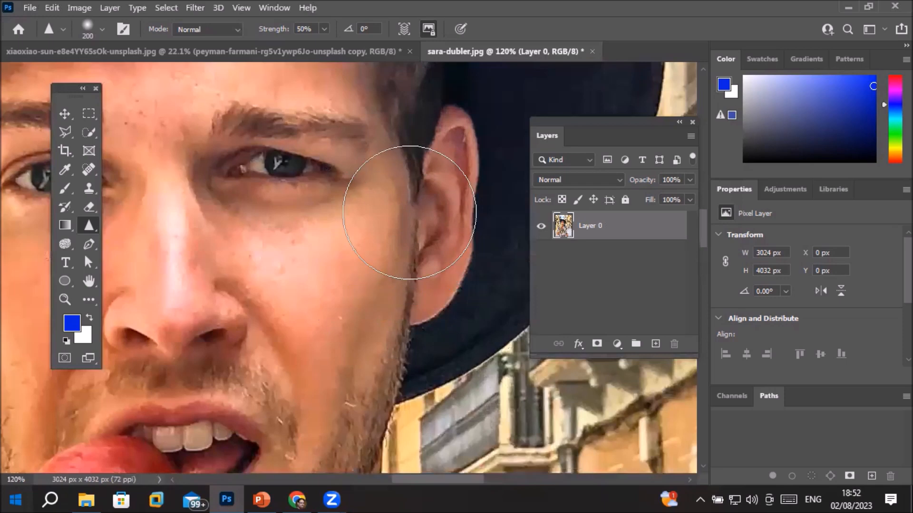
Duplicate Layer 0 and sharpen the man's ear and the beard along his jaw on the copy
{"action": "left_click_drag", "start_coordinate": [582, 230], "coordinate": [656, 345]}
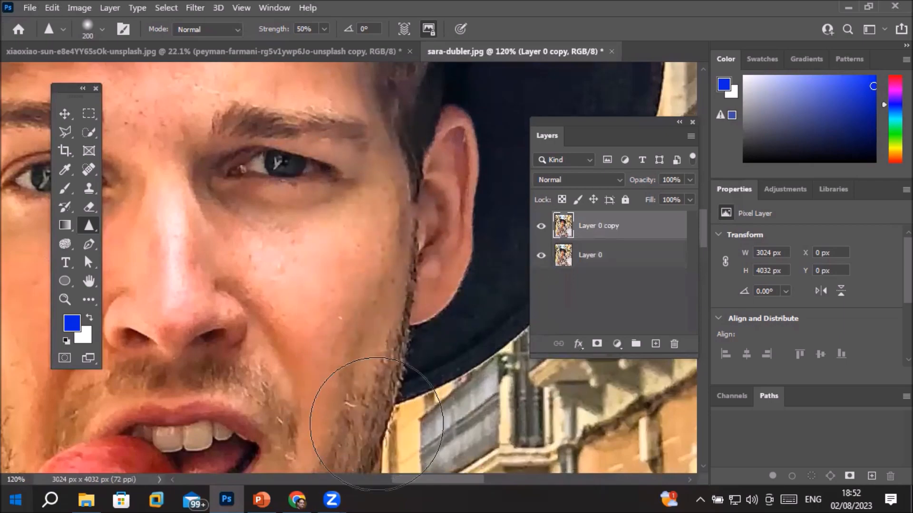
{"action": "scroll", "coordinate": [449, 297], "scroll_direction": "down", "scroll_amount": 6}
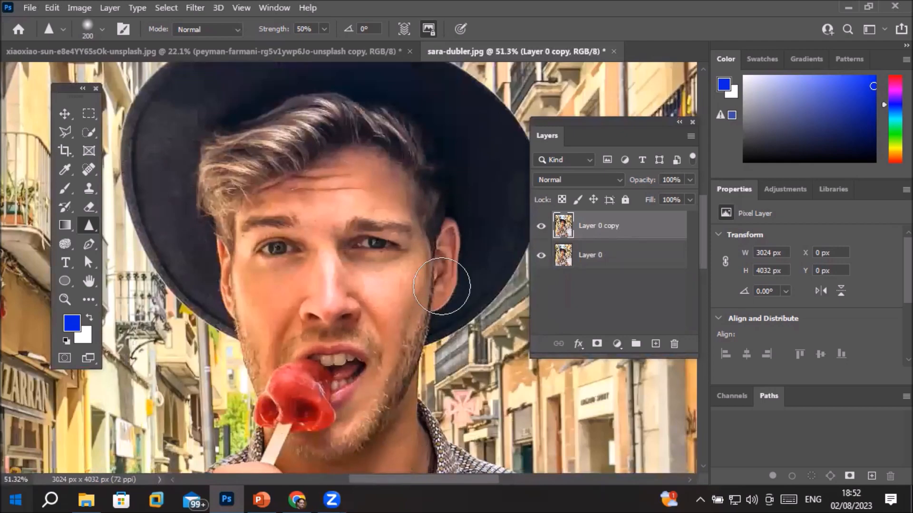
{"action": "scroll", "coordinate": [440, 309], "scroll_direction": "up", "scroll_amount": 4}
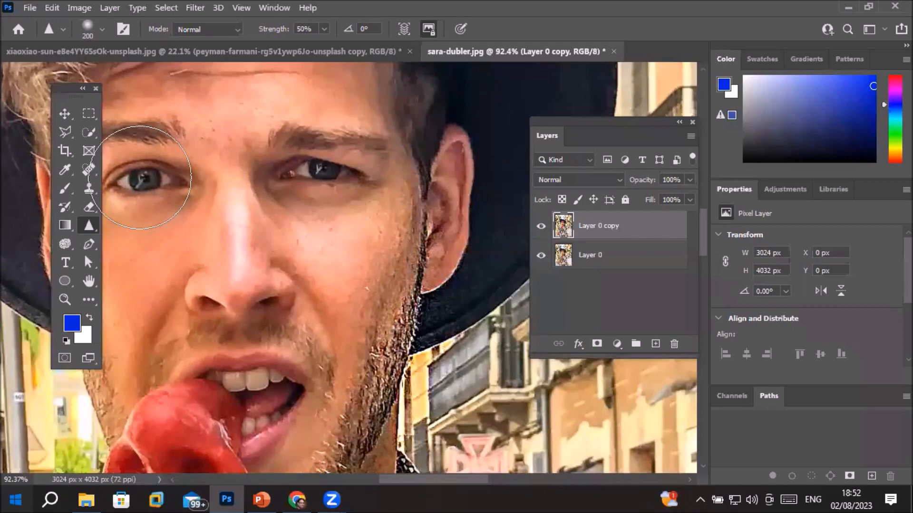
Reduce the Sharpen brush to 45 px and sharpen the iris of the eye on the photo's left side
{"action": "scroll", "coordinate": [141, 177], "scroll_direction": "down", "scroll_amount": 2}
{"action": "scroll", "coordinate": [140, 177], "scroll_direction": "up", "scroll_amount": 10}
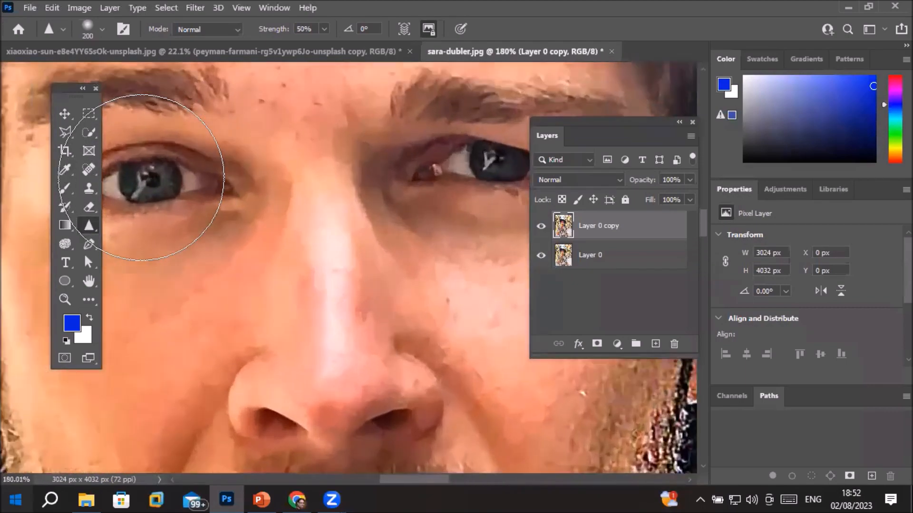
{"action": "key", "text": "bracketleft"}
{"action": "key", "text": "bracketleft"}
{"action": "key", "text": "bracketleft"}
{"action": "key", "text": "bracketleft"}
{"action": "key", "text": "bracketleft"}
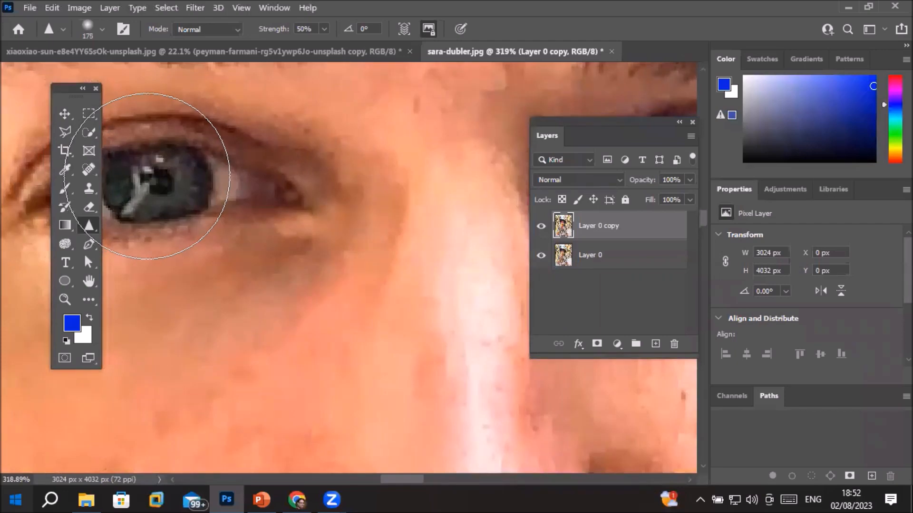
{"action": "key", "text": "bracketleft"}
{"action": "key", "text": "bracketleft"}
{"action": "key", "text": "bracketleft"}
{"action": "key", "text": "bracketleft"}
{"action": "key", "text": "bracketleft"}
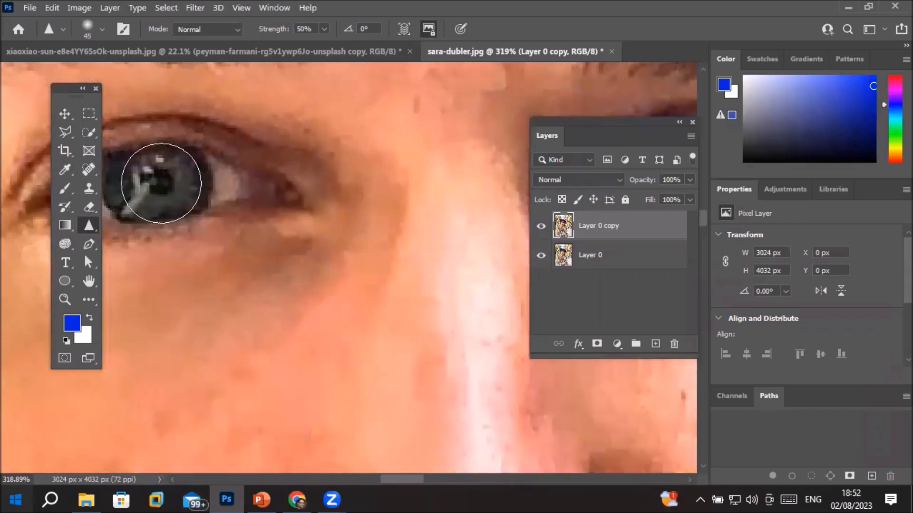
{"action": "left_click_drag", "start_coordinate": [134, 192], "coordinate": [179, 177]}
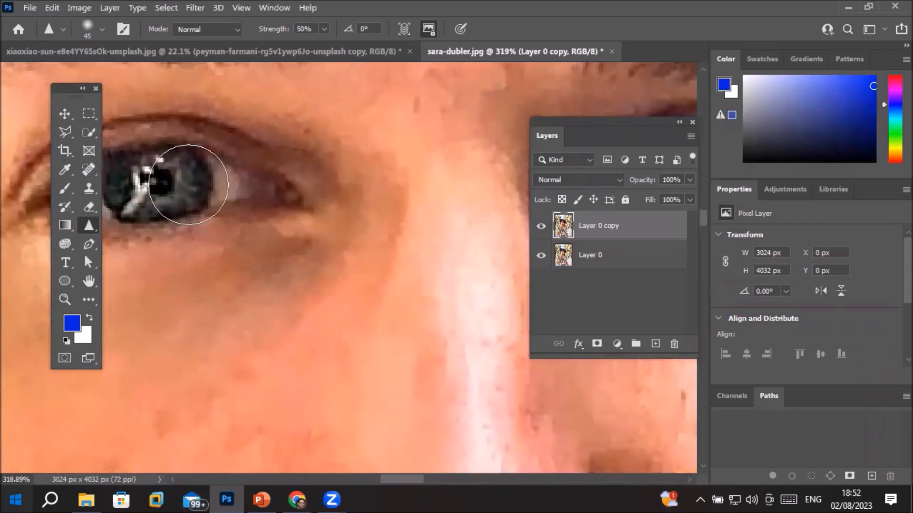
Sharpen the other eye and its eyelids heavily on the duplicate layer until the pixels break up into coloured noise
{"action": "left_click_drag", "start_coordinate": [415, 279], "coordinate": [16, 315]}
{"action": "mouse_move", "coordinate": [292, 204]}
{"action": "left_mouse_down"}
{"action": "mouse_move", "coordinate": [444, 210]}
{"action": "mouse_move", "coordinate": [285, 206]}
{"action": "mouse_move", "coordinate": [427, 197]}
{"action": "mouse_move", "coordinate": [412, 211]}
{"action": "left_mouse_up"}
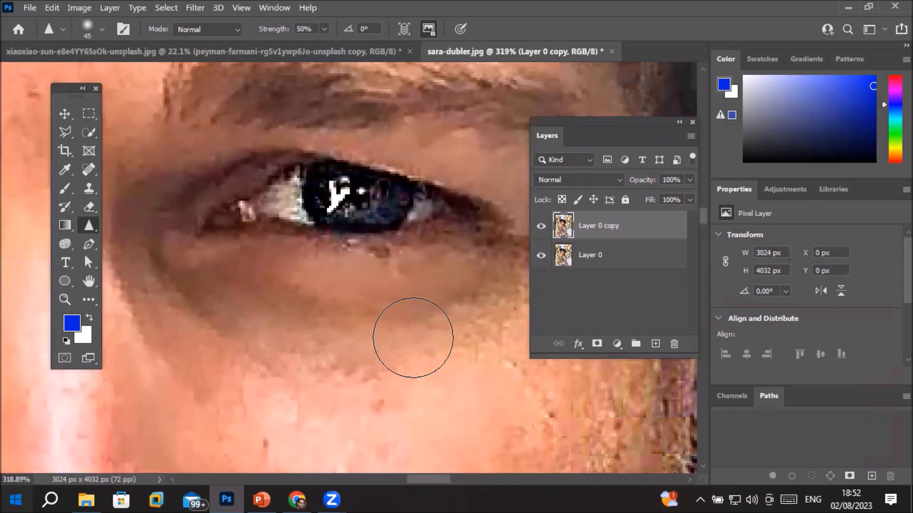
{"action": "mouse_move", "coordinate": [366, 220]}
{"action": "left_mouse_down"}
{"action": "mouse_move", "coordinate": [426, 205]}
{"action": "mouse_move", "coordinate": [380, 172]}
{"action": "mouse_move", "coordinate": [406, 197]}
{"action": "mouse_move", "coordinate": [358, 179]}
{"action": "mouse_move", "coordinate": [372, 173]}
{"action": "mouse_move", "coordinate": [400, 222]}
{"action": "mouse_move", "coordinate": [390, 178]}
{"action": "mouse_move", "coordinate": [396, 217]}
{"action": "mouse_move", "coordinate": [411, 225]}
{"action": "mouse_move", "coordinate": [431, 385]}
{"action": "mouse_move", "coordinate": [326, 233]}
{"action": "mouse_move", "coordinate": [365, 167]}
{"action": "mouse_move", "coordinate": [312, 186]}
{"action": "mouse_move", "coordinate": [390, 201]}
{"action": "mouse_move", "coordinate": [426, 229]}
{"action": "mouse_move", "coordinate": [304, 233]}
{"action": "mouse_move", "coordinate": [320, 212]}
{"action": "mouse_move", "coordinate": [383, 179]}
{"action": "mouse_move", "coordinate": [314, 229]}
{"action": "mouse_move", "coordinate": [275, 231]}
{"action": "mouse_move", "coordinate": [299, 219]}
{"action": "mouse_move", "coordinate": [261, 203]}
{"action": "mouse_move", "coordinate": [371, 197]}
{"action": "mouse_move", "coordinate": [295, 225]}
{"action": "mouse_move", "coordinate": [336, 190]}
{"action": "mouse_move", "coordinate": [376, 200]}
{"action": "mouse_move", "coordinate": [304, 208]}
{"action": "mouse_move", "coordinate": [363, 192]}
{"action": "mouse_move", "coordinate": [416, 221]}
{"action": "mouse_move", "coordinate": [401, 187]}
{"action": "mouse_move", "coordinate": [406, 252]}
{"action": "mouse_move", "coordinate": [385, 272]}
{"action": "mouse_move", "coordinate": [381, 246]}
{"action": "mouse_move", "coordinate": [337, 277]}
{"action": "mouse_move", "coordinate": [292, 259]}
{"action": "mouse_move", "coordinate": [316, 249]}
{"action": "mouse_move", "coordinate": [294, 169]}
{"action": "mouse_move", "coordinate": [359, 183]}
{"action": "mouse_move", "coordinate": [396, 209]}
{"action": "mouse_move", "coordinate": [392, 175]}
{"action": "mouse_move", "coordinate": [480, 239]}
{"action": "mouse_move", "coordinate": [476, 268]}
{"action": "mouse_move", "coordinate": [389, 266]}
{"action": "mouse_move", "coordinate": [415, 269]}
{"action": "mouse_move", "coordinate": [445, 213]}
{"action": "mouse_move", "coordinate": [453, 314]}
{"action": "left_mouse_up"}
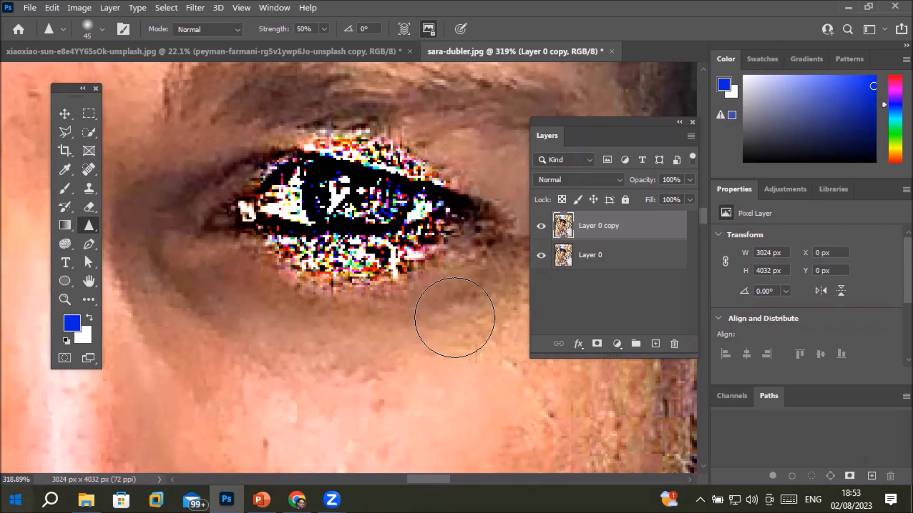
Hide and show Layer 0 copy to compare the oversharpened eye with the original, and delete that copy
{"action": "left_click", "coordinate": [543, 228]}
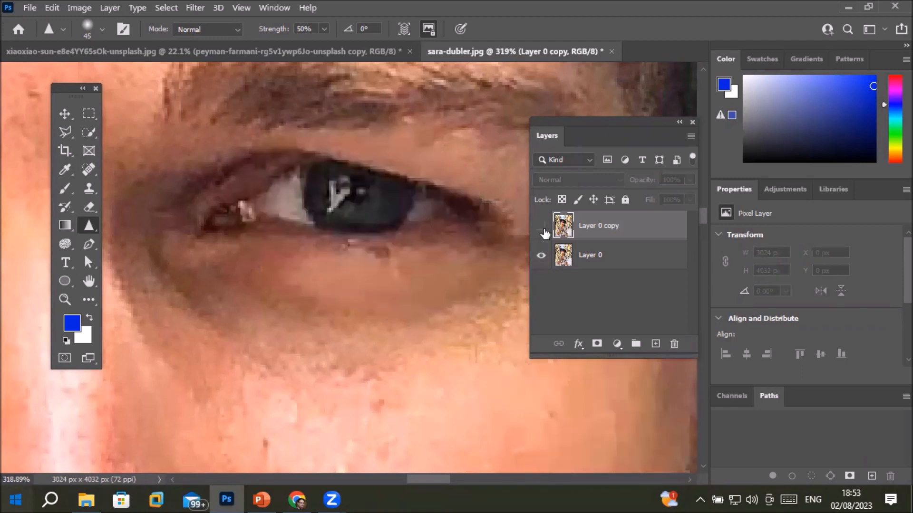
{"action": "left_click", "coordinate": [543, 228]}
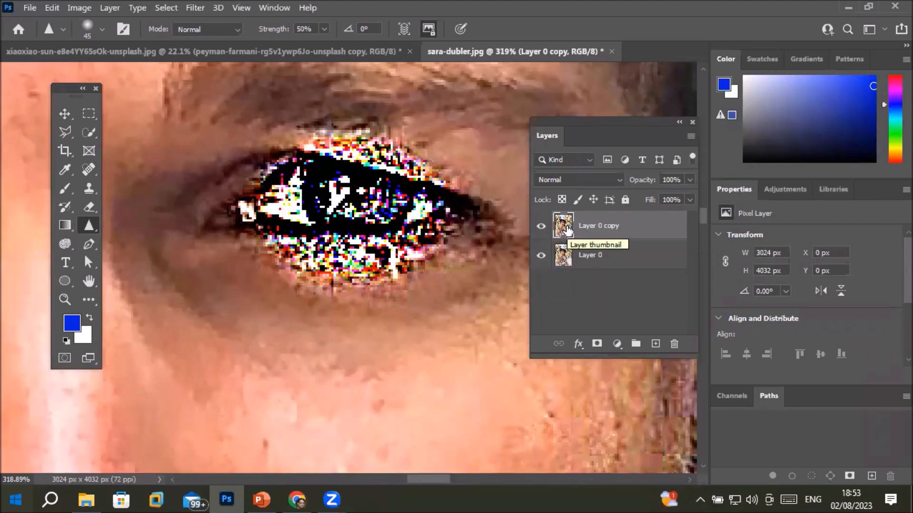
{"action": "left_click_drag", "start_coordinate": [567, 230], "coordinate": [676, 348]}
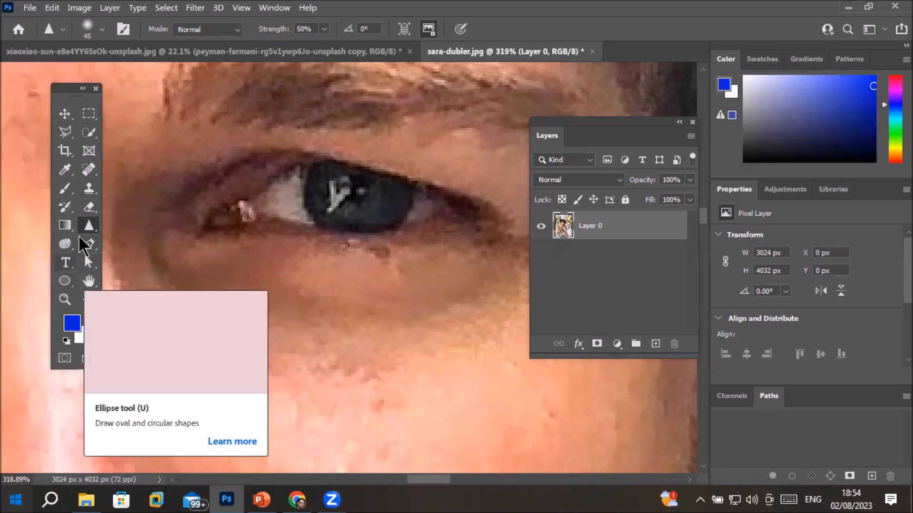
Examine the man's face and eyes in the original photo at several zoom levels
{"action": "scroll", "coordinate": [277, 241], "scroll_direction": "down", "scroll_amount": 8}
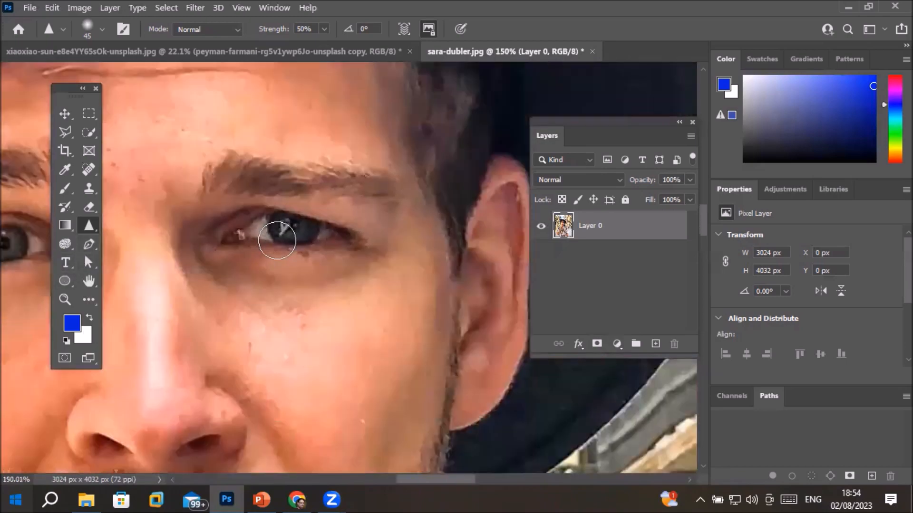
{"action": "scroll", "coordinate": [277, 241], "scroll_direction": "down", "scroll_amount": 5}
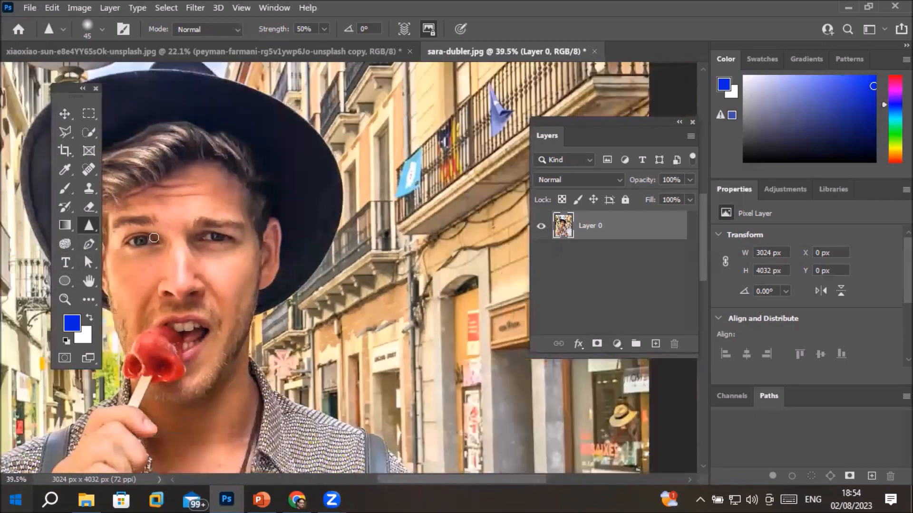
{"action": "scroll", "coordinate": [169, 230], "scroll_direction": "up", "scroll_amount": 4}
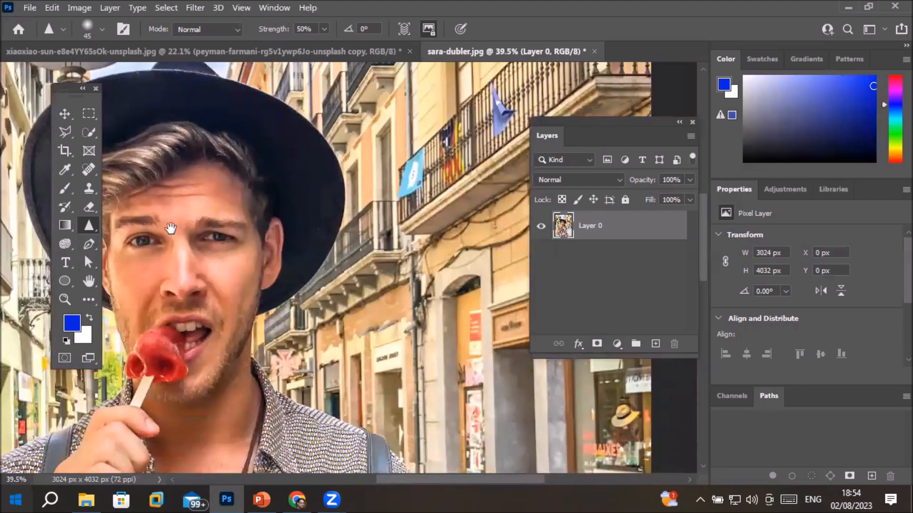
{"action": "scroll", "coordinate": [257, 227], "scroll_direction": "up", "scroll_amount": 4}
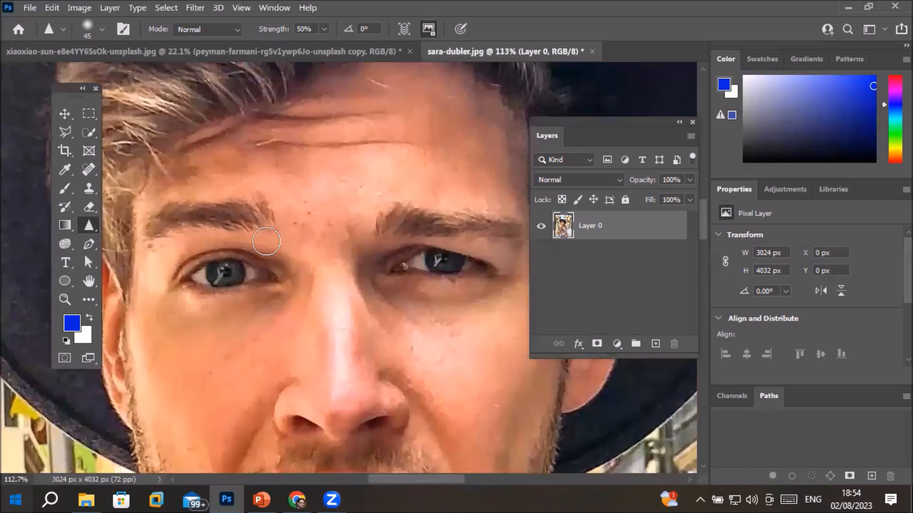
{"action": "scroll", "coordinate": [267, 242], "scroll_direction": "down", "scroll_amount": 6}
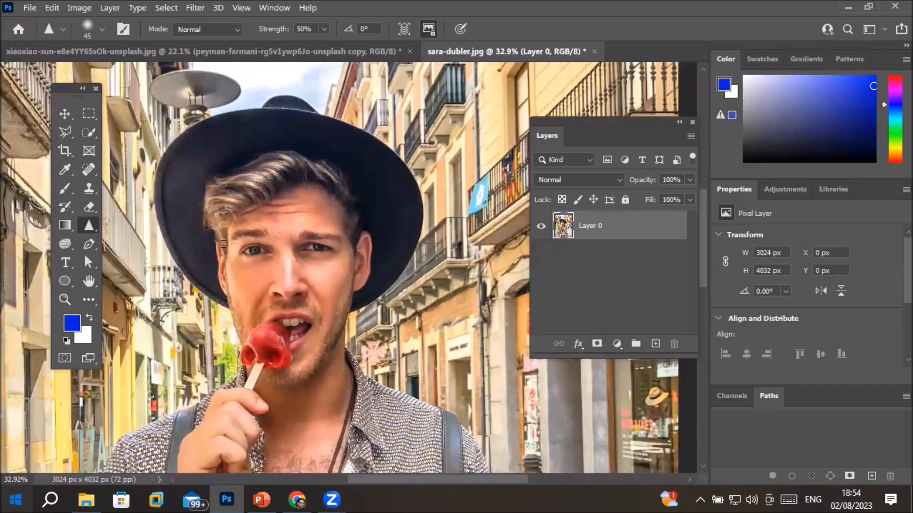
{"action": "scroll", "coordinate": [220, 215], "scroll_direction": "up", "scroll_amount": 4}
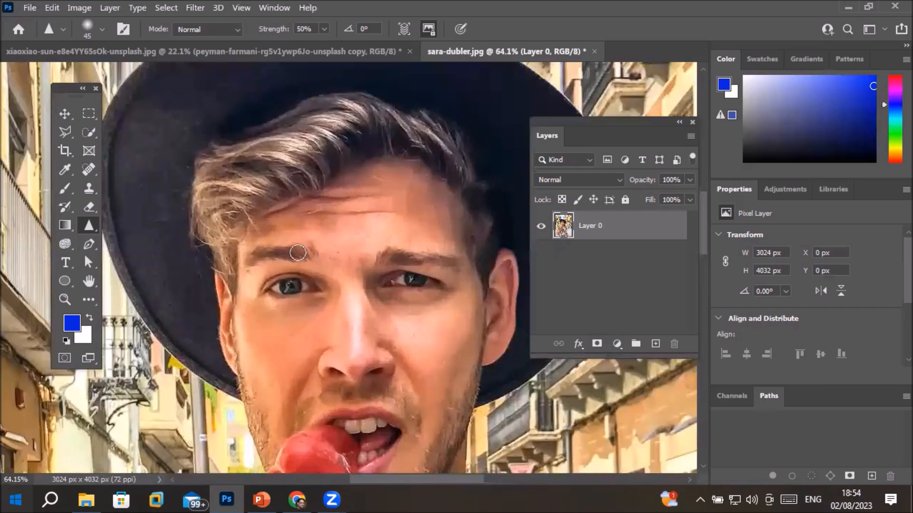
{"action": "scroll", "coordinate": [413, 308], "scroll_direction": "up", "scroll_amount": 3}
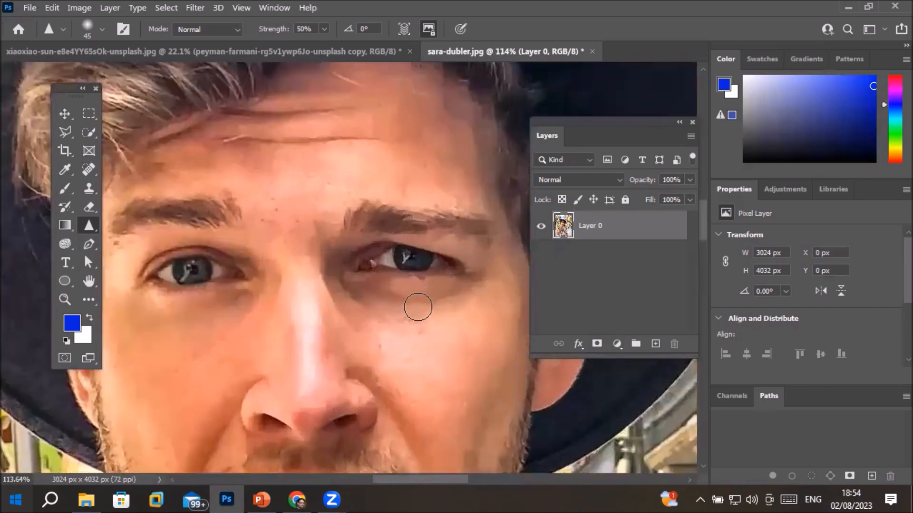
{"action": "scroll", "coordinate": [418, 307], "scroll_direction": "up", "scroll_amount": 2}
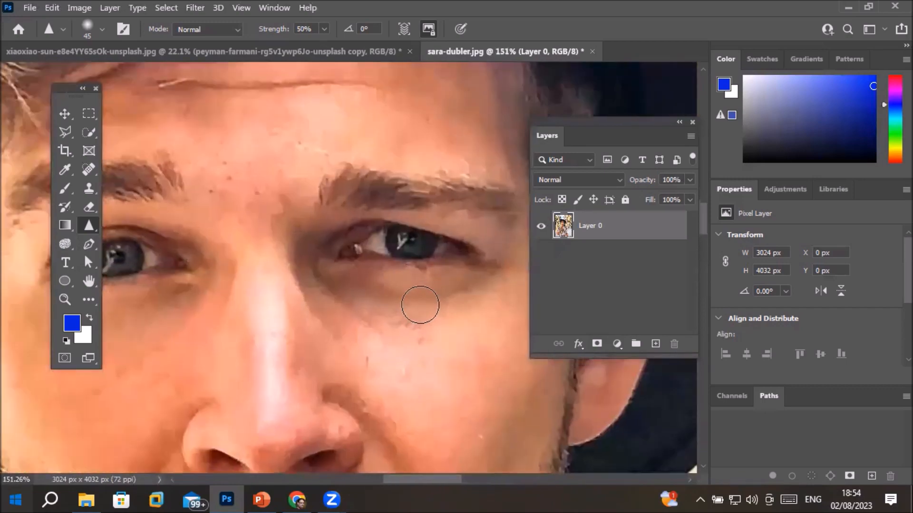
Switch to the Smudge tool, choose a solid round brush tip, and reduce its size to 80 px
{"action": "right_click", "coordinate": [87, 232]}
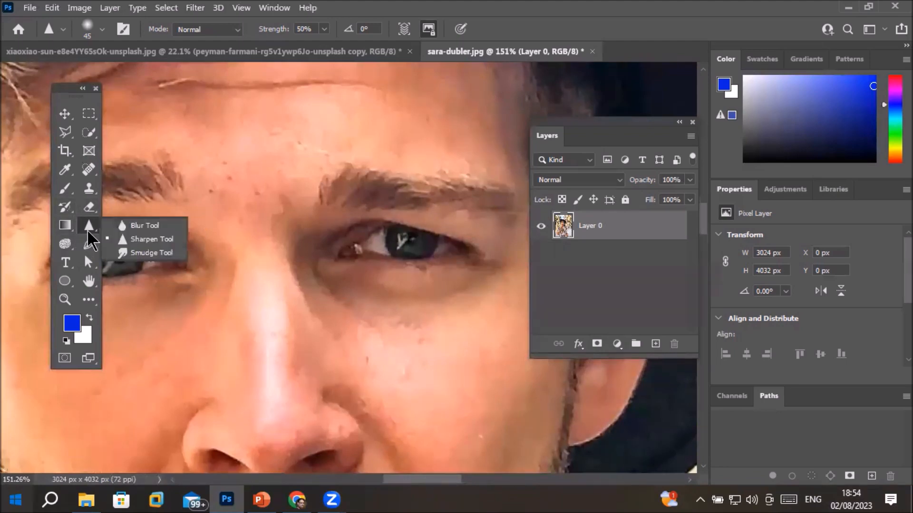
{"action": "left_click", "coordinate": [142, 254]}
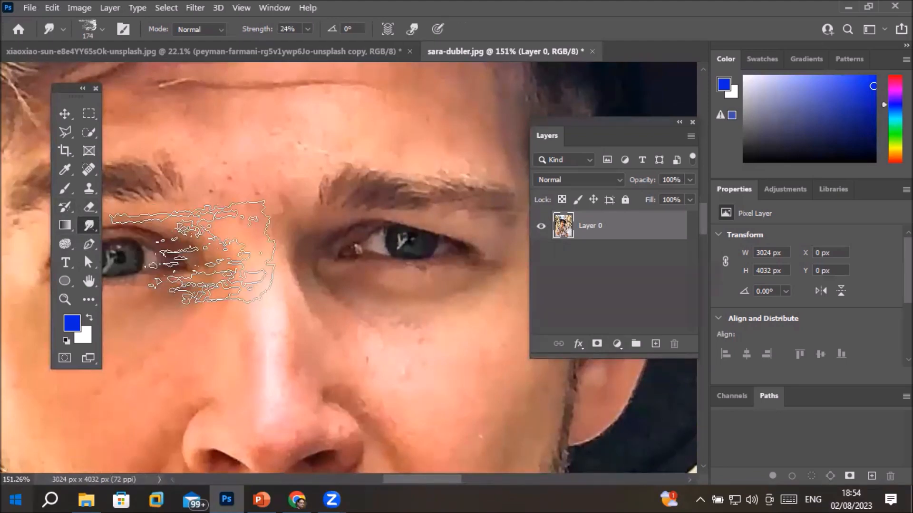
{"action": "left_click", "coordinate": [62, 29]}
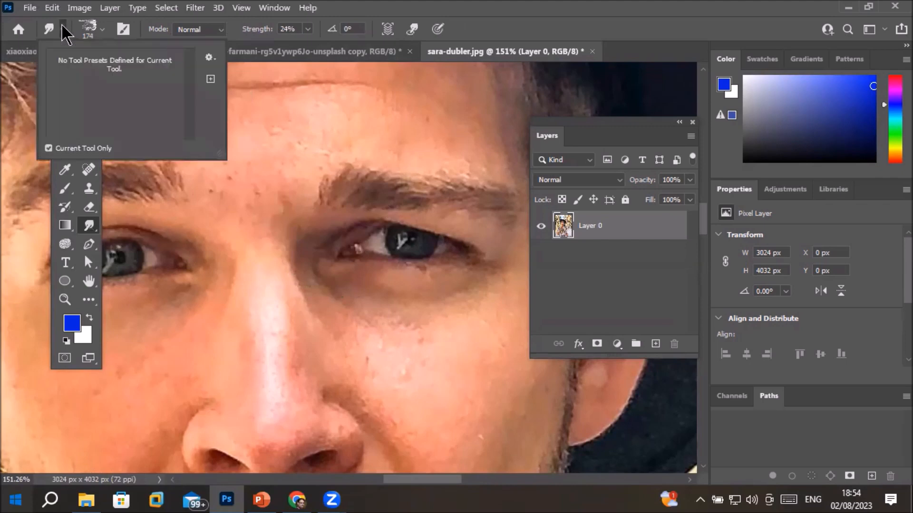
{"action": "left_click", "coordinate": [102, 29]}
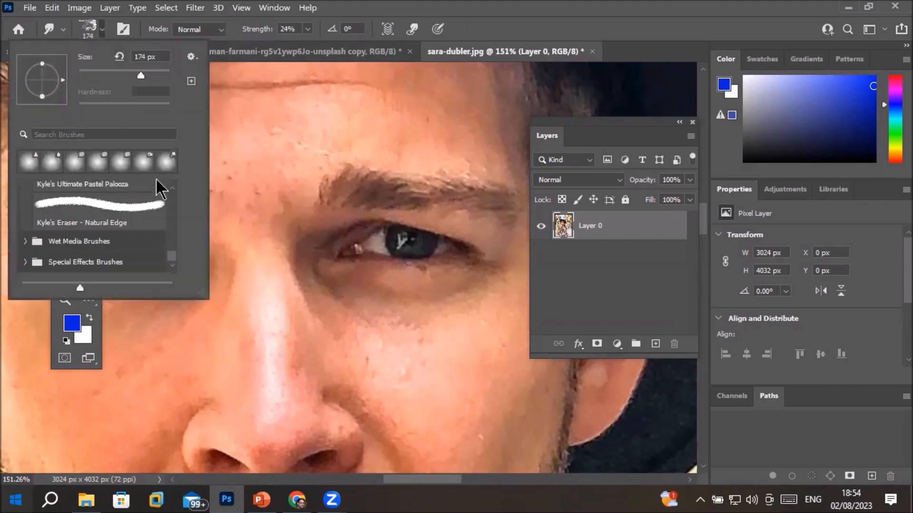
{"action": "scroll", "coordinate": [175, 227], "scroll_direction": "up", "scroll_amount": 2}
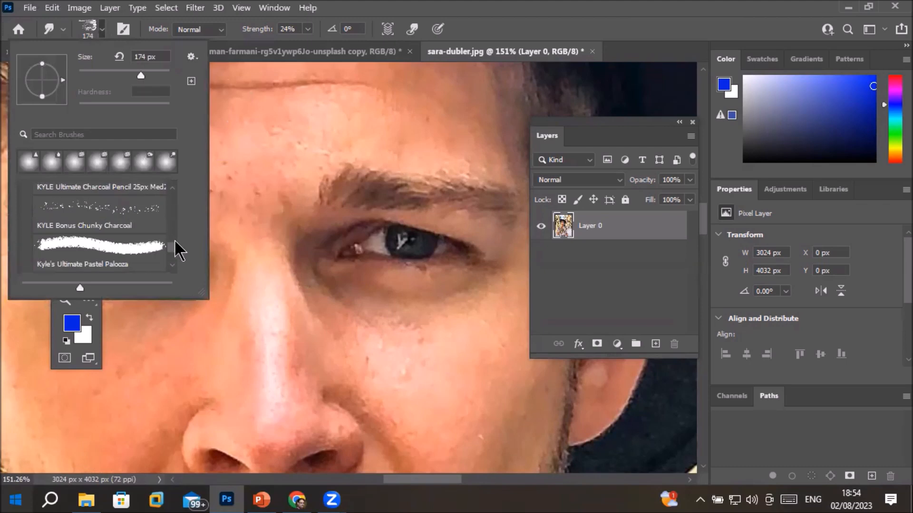
{"action": "scroll", "coordinate": [175, 241], "scroll_direction": "up", "scroll_amount": 3}
{"action": "double_click", "coordinate": [112, 200]}
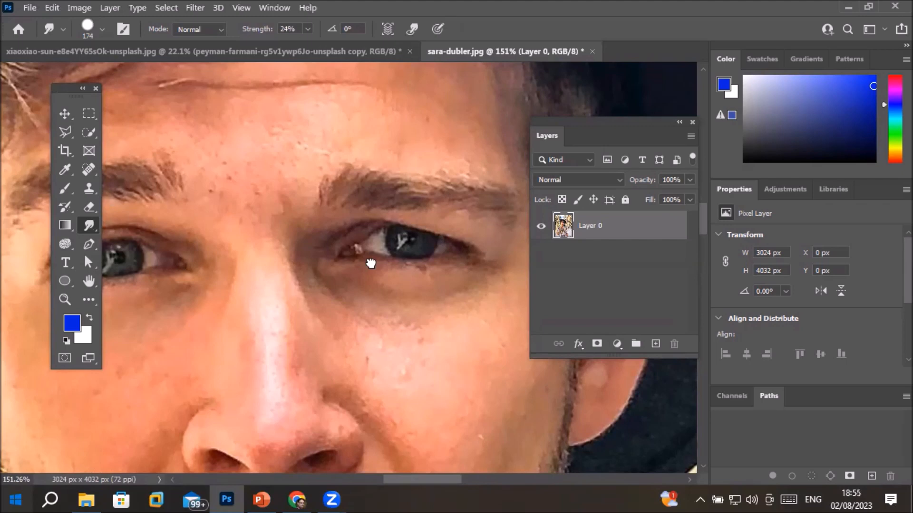
{"action": "key", "text": "bracketleft"}
{"action": "key", "text": "bracketleft"}
{"action": "key", "text": "bracketleft"}
{"action": "key", "text": "bracketleft"}
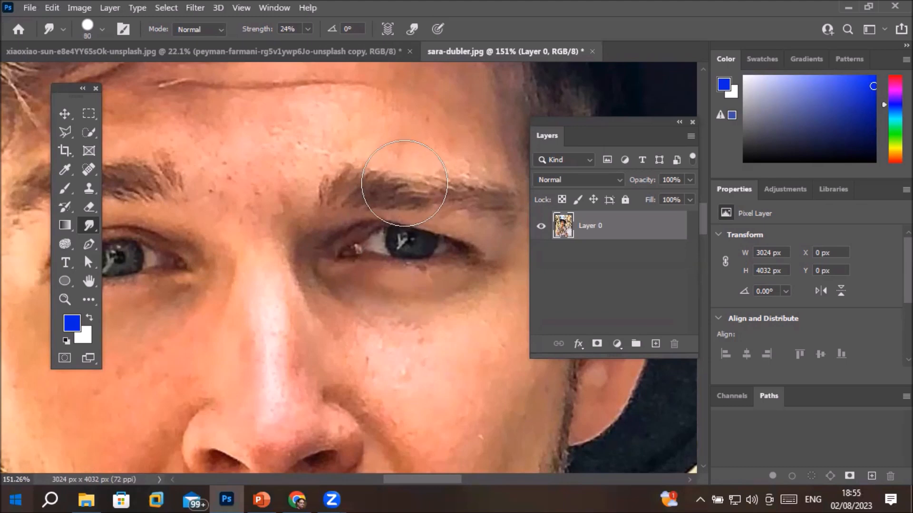
Smudge the eyebrow on the photo's right side and soften the skin around the other eye and the nose bridge
{"action": "mouse_move", "coordinate": [413, 179]}
{"action": "left_mouse_down"}
{"action": "mouse_move", "coordinate": [417, 169]}
{"action": "mouse_move", "coordinate": [455, 187]}
{"action": "left_mouse_up"}
{"action": "mouse_move", "coordinate": [384, 169]}
{"action": "left_mouse_down"}
{"action": "mouse_move", "coordinate": [335, 164]}
{"action": "mouse_move", "coordinate": [452, 241]}
{"action": "mouse_move", "coordinate": [469, 183]}
{"action": "mouse_move", "coordinate": [422, 217]}
{"action": "mouse_move", "coordinate": [427, 187]}
{"action": "mouse_move", "coordinate": [430, 204]}
{"action": "mouse_move", "coordinate": [464, 176]}
{"action": "mouse_move", "coordinate": [442, 207]}
{"action": "mouse_move", "coordinate": [408, 194]}
{"action": "mouse_move", "coordinate": [401, 204]}
{"action": "left_mouse_up"}
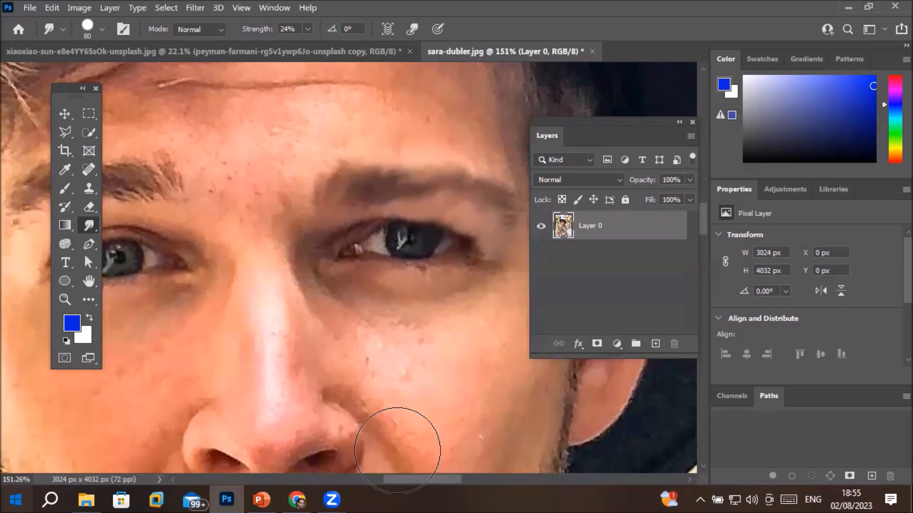
{"action": "mouse_move", "coordinate": [204, 320]}
{"action": "left_mouse_down"}
{"action": "mouse_move", "coordinate": [164, 292]}
{"action": "mouse_move", "coordinate": [157, 309]}
{"action": "mouse_move", "coordinate": [137, 303]}
{"action": "mouse_move", "coordinate": [143, 316]}
{"action": "mouse_move", "coordinate": [175, 318]}
{"action": "mouse_move", "coordinate": [176, 247]}
{"action": "mouse_move", "coordinate": [162, 226]}
{"action": "mouse_move", "coordinate": [171, 211]}
{"action": "mouse_move", "coordinate": [148, 213]}
{"action": "mouse_move", "coordinate": [147, 205]}
{"action": "mouse_move", "coordinate": [279, 310]}
{"action": "left_mouse_up"}
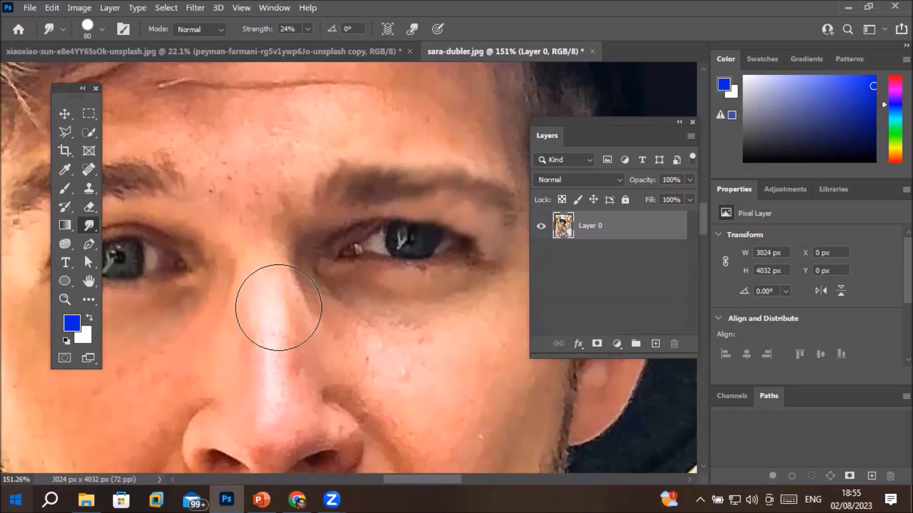
Smudge the corner of the man's mouth outward and blend the stubble beside it
{"action": "scroll", "coordinate": [361, 315], "scroll_direction": "down", "scroll_amount": 8}
{"action": "scroll", "coordinate": [364, 385], "scroll_direction": "up", "scroll_amount": 8}
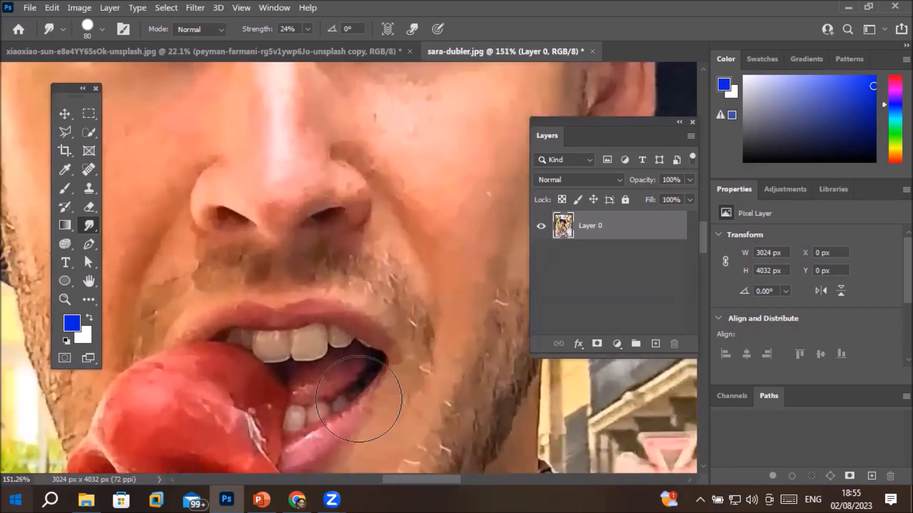
{"action": "mouse_move", "coordinate": [359, 399]}
{"action": "left_mouse_down"}
{"action": "mouse_move", "coordinate": [375, 310]}
{"action": "mouse_move", "coordinate": [387, 306]}
{"action": "mouse_move", "coordinate": [348, 298]}
{"action": "mouse_move", "coordinate": [365, 281]}
{"action": "mouse_move", "coordinate": [386, 341]}
{"action": "mouse_move", "coordinate": [400, 328]}
{"action": "mouse_move", "coordinate": [425, 330]}
{"action": "left_mouse_up"}
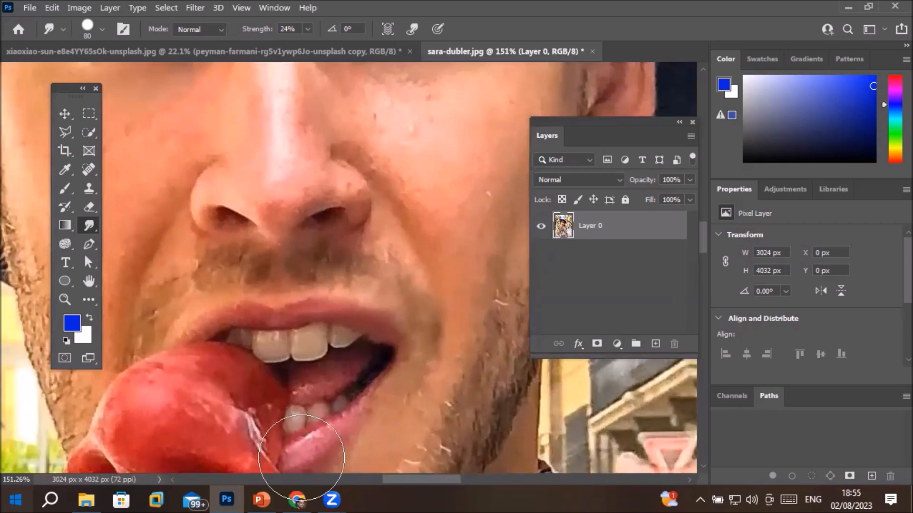
Enlarge the smudge brush to 250 px and smudge the man's nose, both eyes and eyebrows
{"action": "scroll", "coordinate": [259, 366], "scroll_direction": "down", "scroll_amount": 3}
{"action": "scroll", "coordinate": [245, 358], "scroll_direction": "down", "scroll_amount": 1}
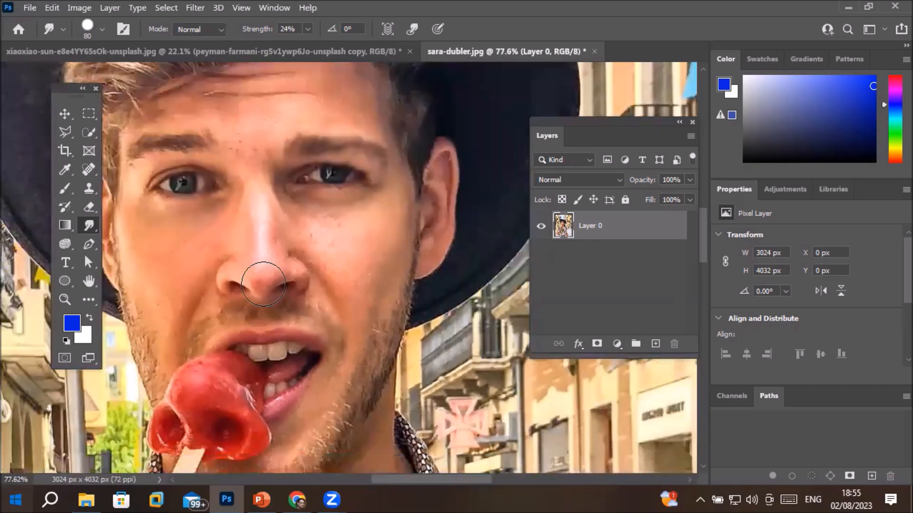
{"action": "key", "text": "bracketright"}
{"action": "key", "text": "bracketright"}
{"action": "key", "text": "bracketright"}
{"action": "key", "text": "bracketright"}
{"action": "key", "text": "bracketright"}
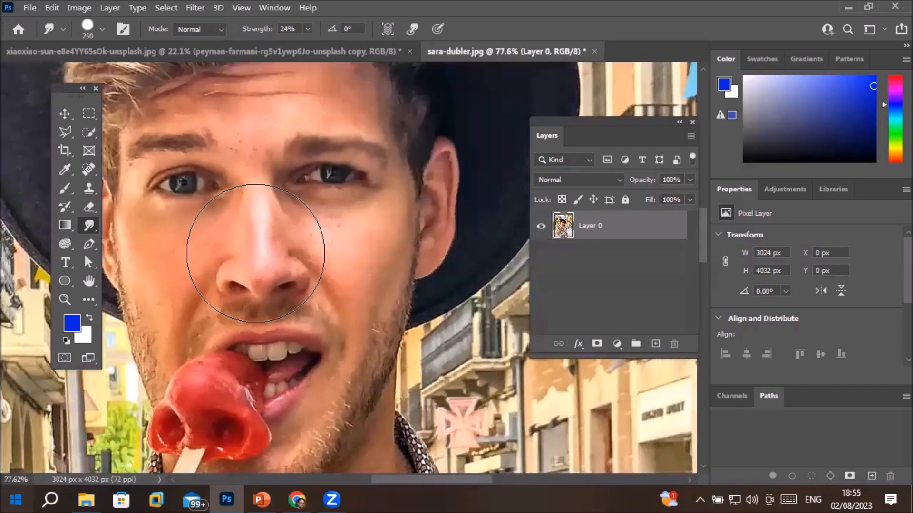
{"action": "mouse_move", "coordinate": [268, 255]}
{"action": "left_mouse_down"}
{"action": "mouse_move", "coordinate": [242, 255]}
{"action": "mouse_move", "coordinate": [282, 255]}
{"action": "mouse_move", "coordinate": [239, 255]}
{"action": "mouse_move", "coordinate": [268, 256]}
{"action": "mouse_move", "coordinate": [244, 255]}
{"action": "mouse_move", "coordinate": [257, 257]}
{"action": "left_mouse_up"}
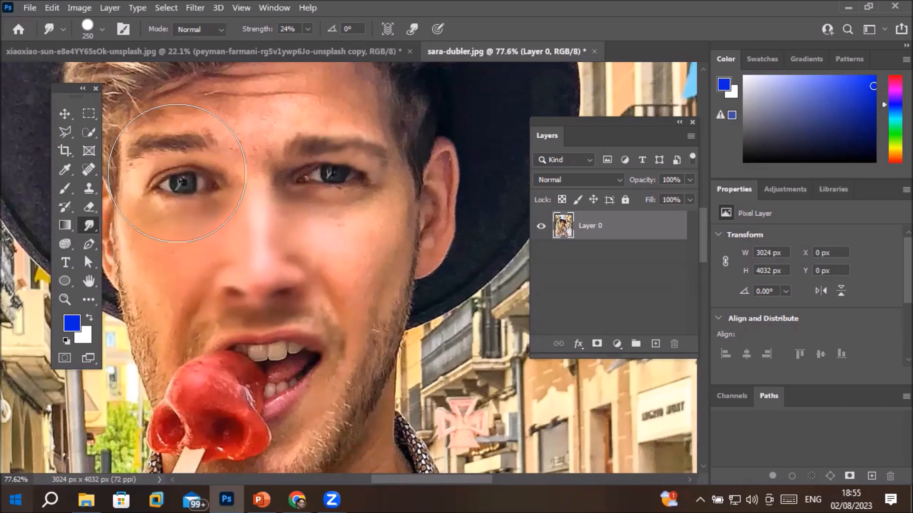
{"action": "mouse_move", "coordinate": [177, 173]}
{"action": "left_mouse_down"}
{"action": "mouse_move", "coordinate": [182, 205]}
{"action": "mouse_move", "coordinate": [174, 198]}
{"action": "left_mouse_up"}
{"action": "mouse_move", "coordinate": [328, 188]}
{"action": "left_mouse_down"}
{"action": "mouse_move", "coordinate": [310, 171]}
{"action": "mouse_move", "coordinate": [320, 154]}
{"action": "left_mouse_up"}
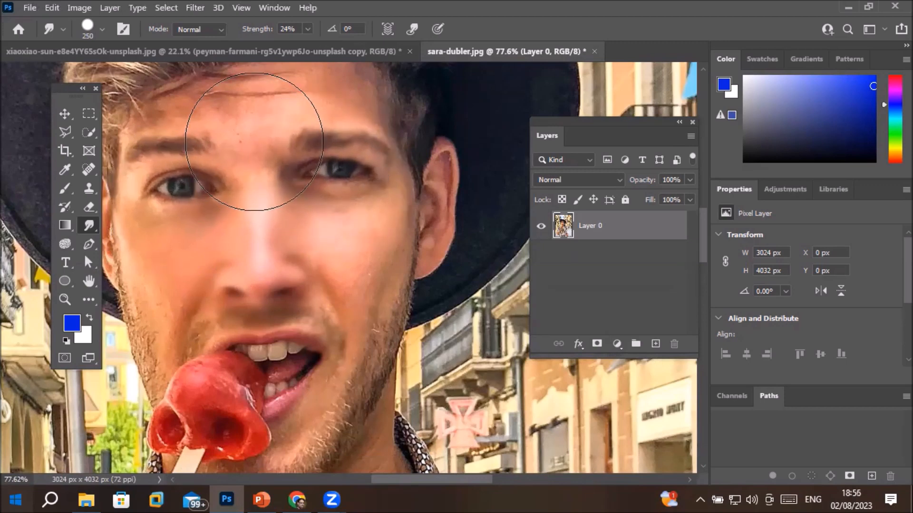
Reduce the smudge brush to 70 px and smudge the man's forehead wrinkles and the inner ends of his eyebrows
{"action": "scroll", "coordinate": [252, 129], "scroll_direction": "down", "scroll_amount": 4}
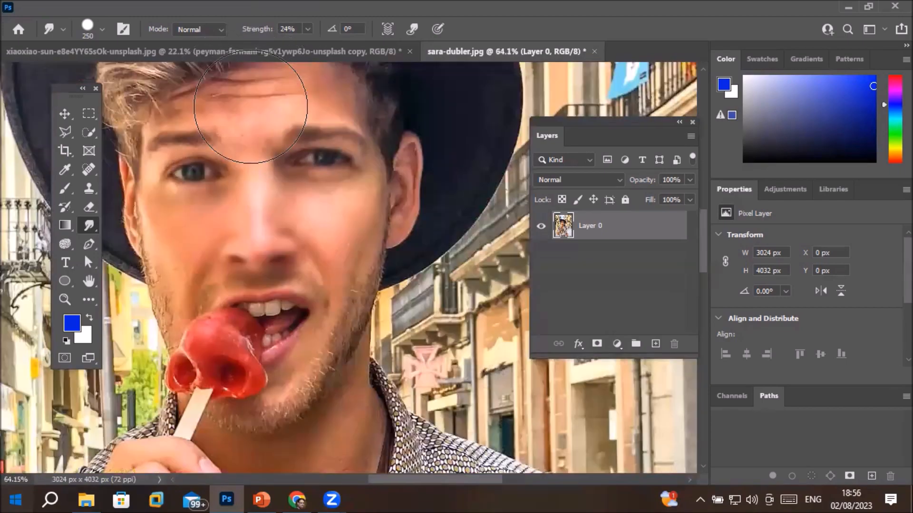
{"action": "scroll", "coordinate": [251, 107], "scroll_direction": "down", "scroll_amount": 4}
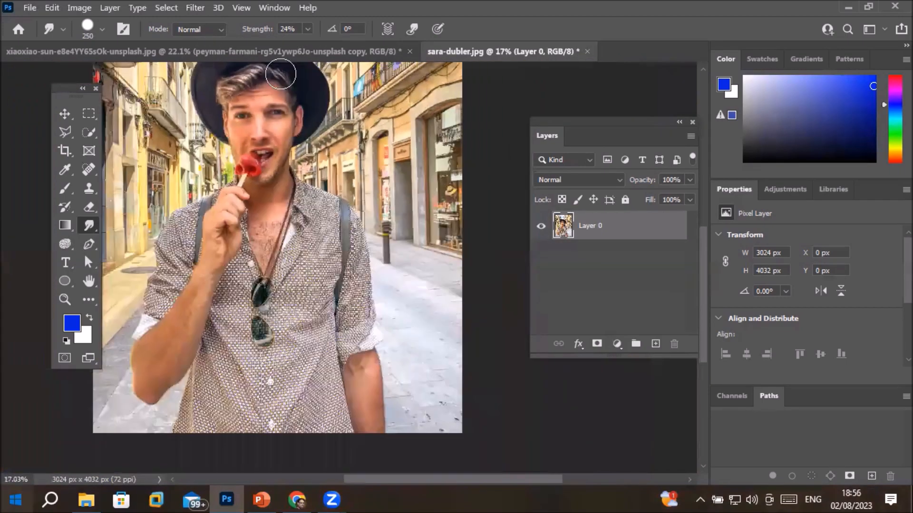
{"action": "scroll", "coordinate": [279, 74], "scroll_direction": "up", "scroll_amount": 8}
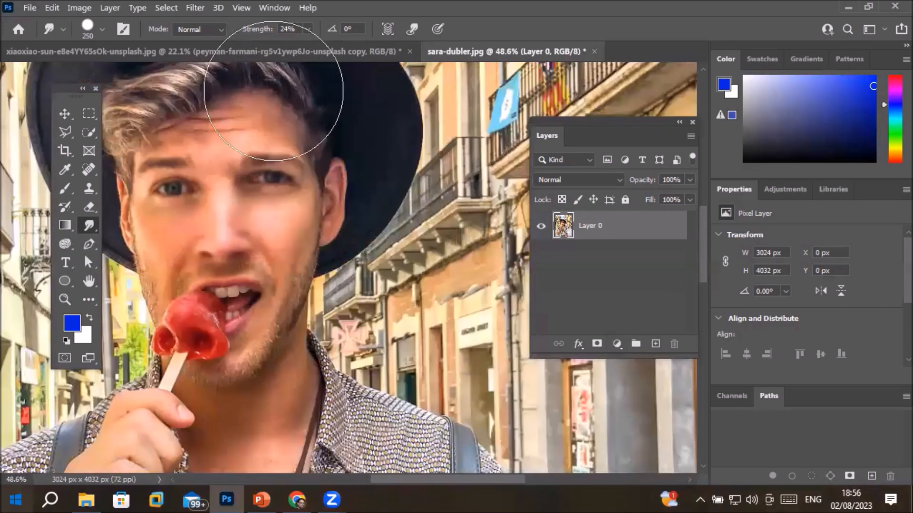
{"action": "scroll", "coordinate": [267, 107], "scroll_direction": "down", "scroll_amount": 2}
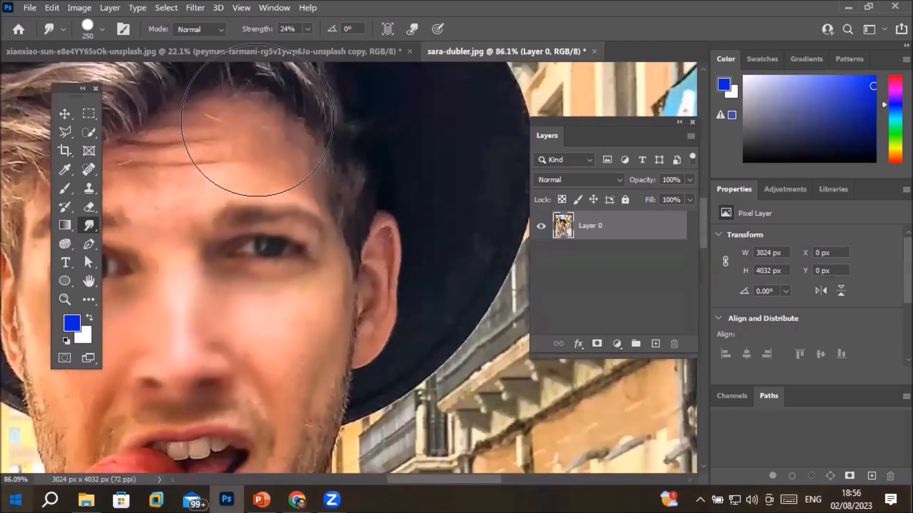
{"action": "key", "text": "bracketleft"}
{"action": "key", "text": "bracketleft"}
{"action": "key", "text": "bracketleft"}
{"action": "key", "text": "bracketleft"}
{"action": "key", "text": "bracketleft"}
{"action": "key", "text": "bracketleft"}
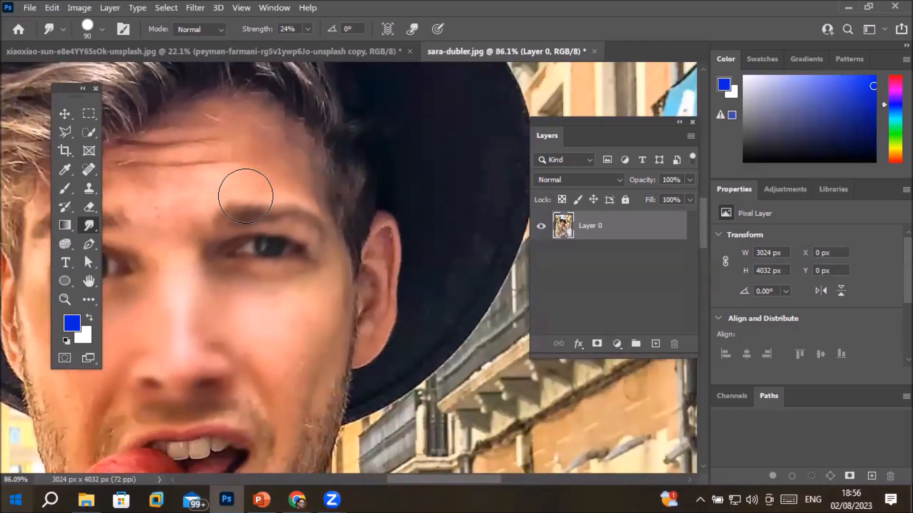
{"action": "key", "text": "bracketleft"}
{"action": "key", "text": "bracketleft"}
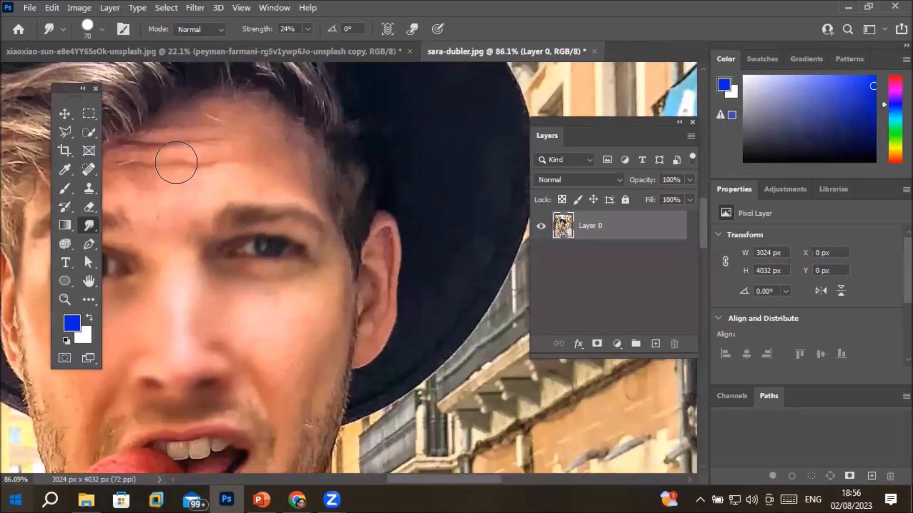
{"action": "mouse_move", "coordinate": [189, 160]}
{"action": "left_mouse_down"}
{"action": "mouse_move", "coordinate": [210, 143]}
{"action": "mouse_move", "coordinate": [209, 164]}
{"action": "left_mouse_up"}
{"action": "left_click_drag", "start_coordinate": [226, 219], "coordinate": [213, 218]}
{"action": "left_click_drag", "start_coordinate": [128, 228], "coordinate": [142, 212]}
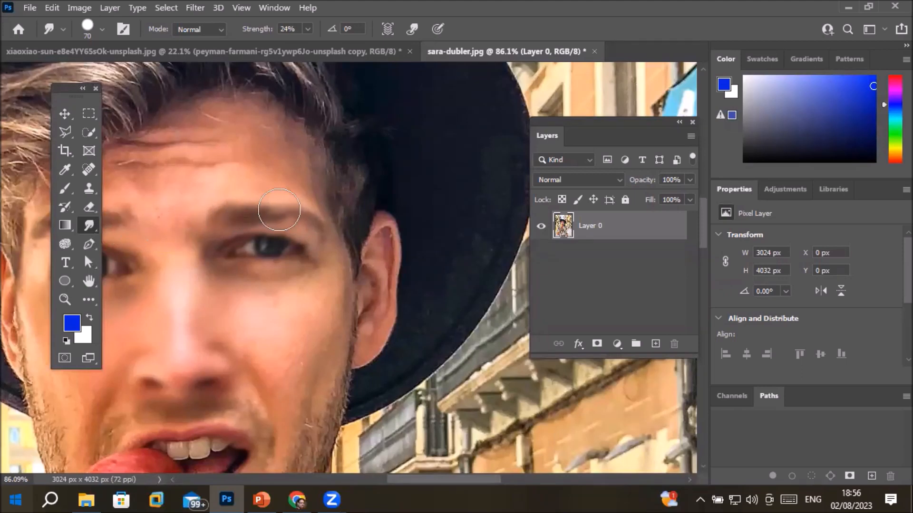
Enlarge the smudge brush to 700 px and distort the buildings, balconies and shop fronts beside the man
{"action": "scroll", "coordinate": [245, 352], "scroll_direction": "down", "scroll_amount": 3}
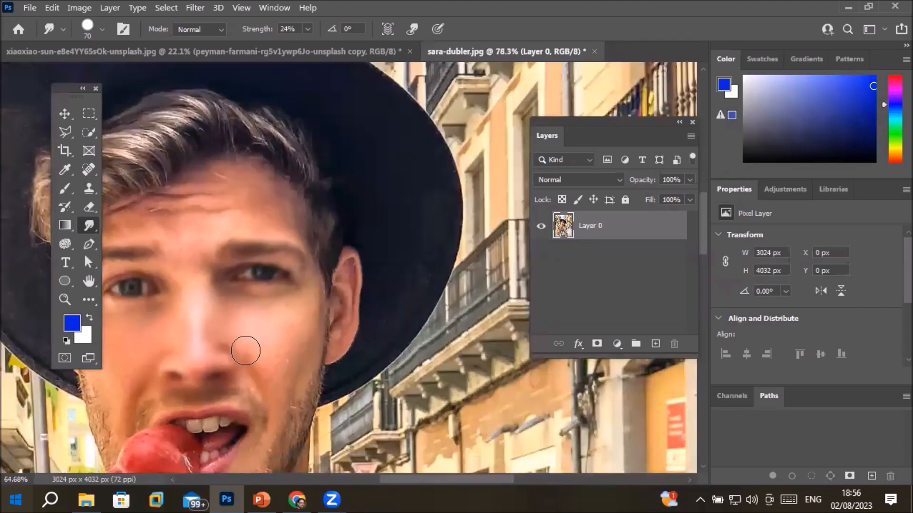
{"action": "scroll", "coordinate": [245, 352], "scroll_direction": "down", "scroll_amount": 5}
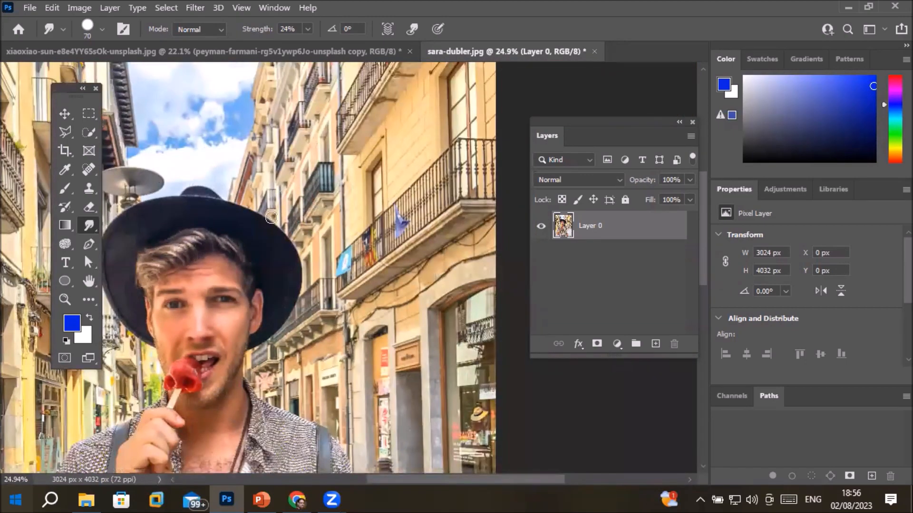
{"action": "key", "text": "bracketright"}
{"action": "key", "text": "bracketright"}
{"action": "key", "text": "bracketright"}
{"action": "key", "text": "bracketright"}
{"action": "key", "text": "bracketright"}
{"action": "key", "text": "bracketright"}
{"action": "key", "text": "bracketright"}
{"action": "key", "text": "bracketright"}
{"action": "mouse_move", "coordinate": [293, 211]}
{"action": "left_mouse_down"}
{"action": "mouse_move", "coordinate": [267, 204]}
{"action": "mouse_move", "coordinate": [266, 259]}
{"action": "mouse_move", "coordinate": [310, 264]}
{"action": "mouse_move", "coordinate": [299, 262]}
{"action": "mouse_move", "coordinate": [340, 280]}
{"action": "left_mouse_up"}
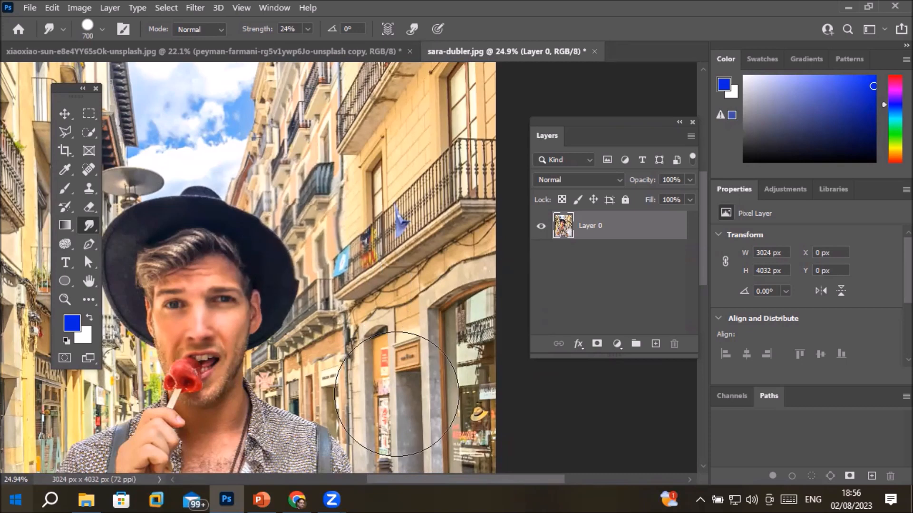
{"action": "mouse_move", "coordinate": [410, 379]}
{"action": "left_mouse_down"}
{"action": "mouse_move", "coordinate": [387, 333]}
{"action": "mouse_move", "coordinate": [408, 287]}
{"action": "mouse_move", "coordinate": [399, 281]}
{"action": "mouse_move", "coordinate": [381, 295]}
{"action": "mouse_move", "coordinate": [420, 285]}
{"action": "mouse_move", "coordinate": [409, 266]}
{"action": "mouse_move", "coordinate": [420, 287]}
{"action": "left_mouse_up"}
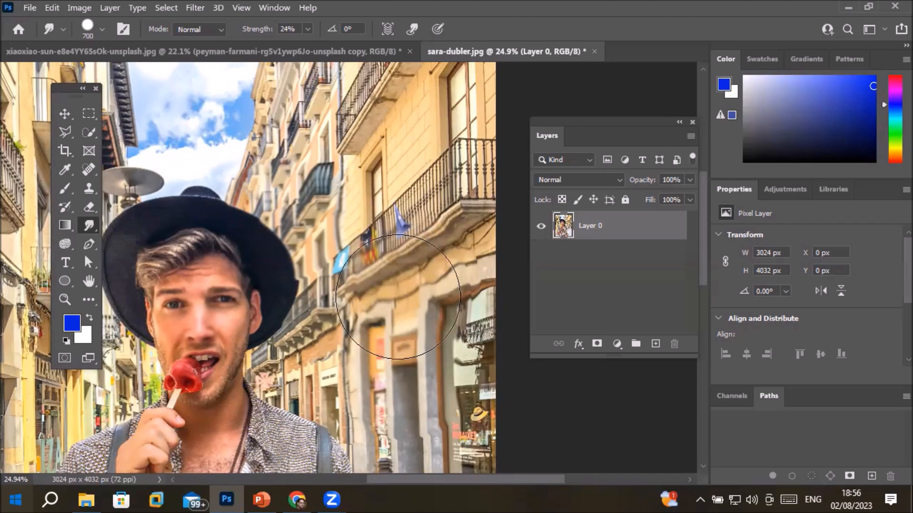
Reduce the smudge brush to 250 px and blend the clouds above the man's hat into the blue sky
{"action": "scroll", "coordinate": [220, 104], "scroll_direction": "down", "scroll_amount": 2}
{"action": "scroll", "coordinate": [219, 104], "scroll_direction": "up", "scroll_amount": 3}
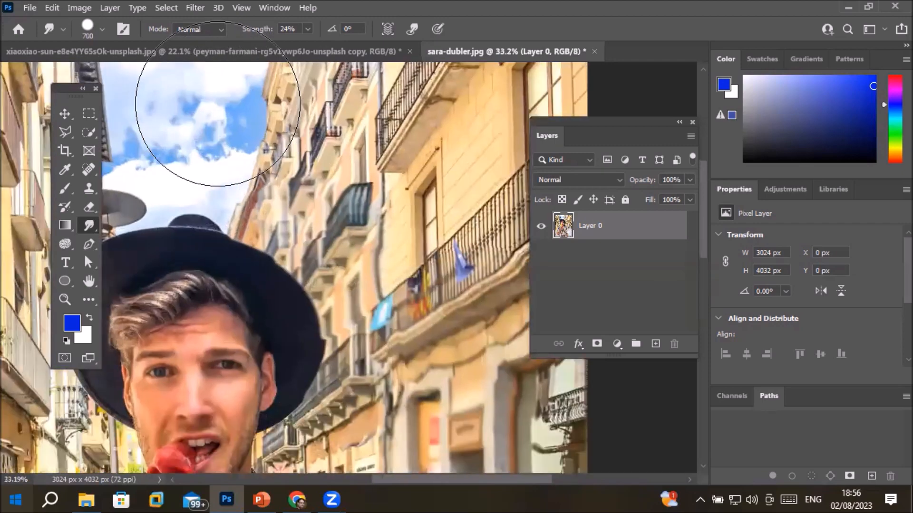
{"action": "scroll", "coordinate": [177, 149], "scroll_direction": "up", "scroll_amount": 1}
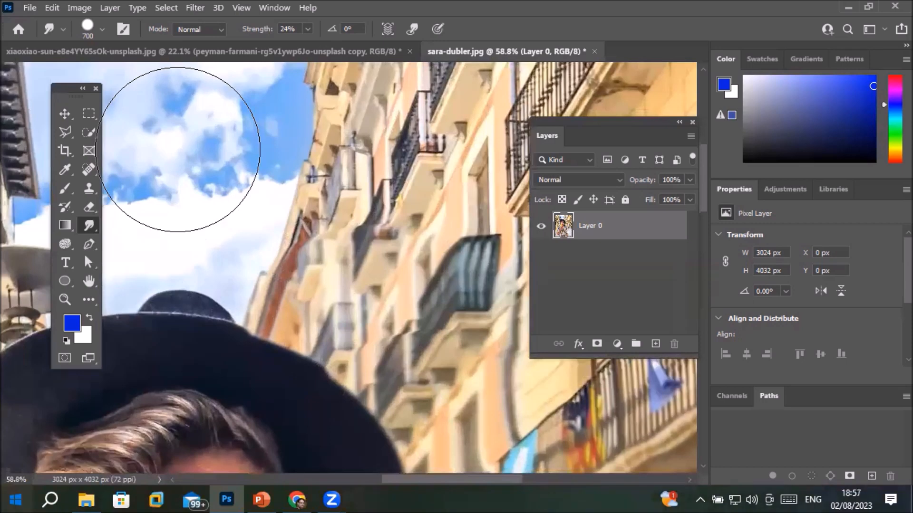
{"action": "key", "text": "bracketleft"}
{"action": "key", "text": "bracketleft"}
{"action": "key", "text": "bracketleft"}
{"action": "key", "text": "bracketleft"}
{"action": "key", "text": "bracketleft"}
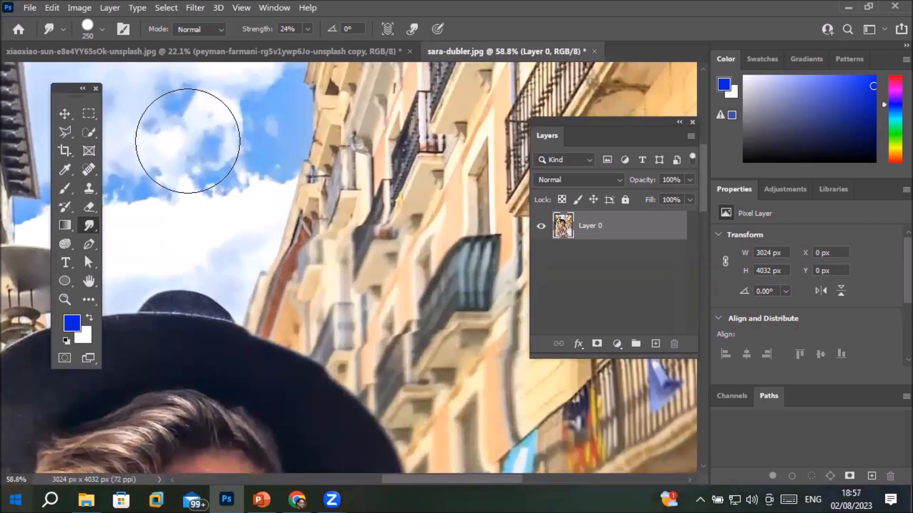
{"action": "mouse_move", "coordinate": [199, 139]}
{"action": "left_mouse_down"}
{"action": "mouse_move", "coordinate": [173, 132]}
{"action": "mouse_move", "coordinate": [196, 129]}
{"action": "mouse_move", "coordinate": [192, 161]}
{"action": "mouse_move", "coordinate": [206, 169]}
{"action": "mouse_move", "coordinate": [171, 184]}
{"action": "mouse_move", "coordinate": [169, 169]}
{"action": "mouse_move", "coordinate": [228, 129]}
{"action": "mouse_move", "coordinate": [247, 137]}
{"action": "mouse_move", "coordinate": [238, 115]}
{"action": "mouse_move", "coordinate": [242, 128]}
{"action": "mouse_move", "coordinate": [192, 166]}
{"action": "mouse_move", "coordinate": [169, 163]}
{"action": "mouse_move", "coordinate": [156, 214]}
{"action": "mouse_move", "coordinate": [191, 183]}
{"action": "mouse_move", "coordinate": [185, 211]}
{"action": "left_mouse_up"}
{"action": "left_click_drag", "start_coordinate": [209, 191], "coordinate": [167, 197]}
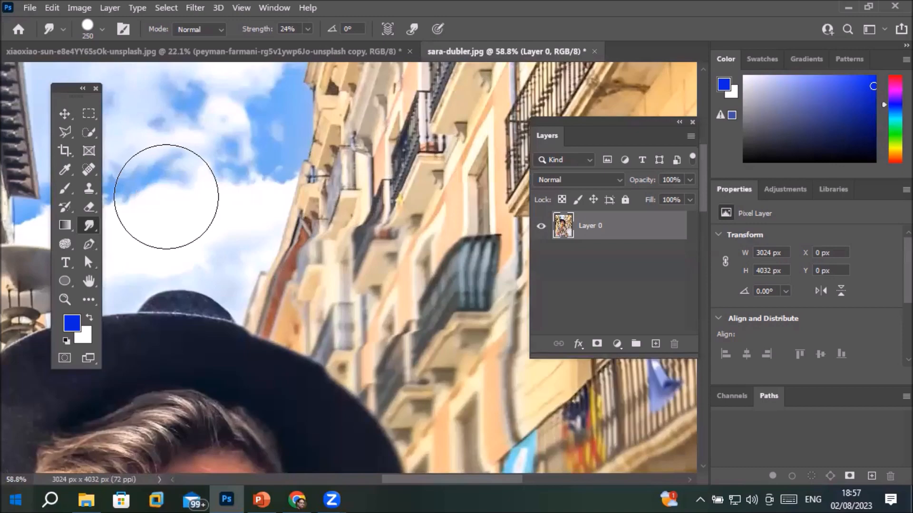
{"action": "scroll", "coordinate": [253, 209], "scroll_direction": "down", "scroll_amount": 2}
{"action": "scroll", "coordinate": [262, 211], "scroll_direction": "down", "scroll_amount": 1}
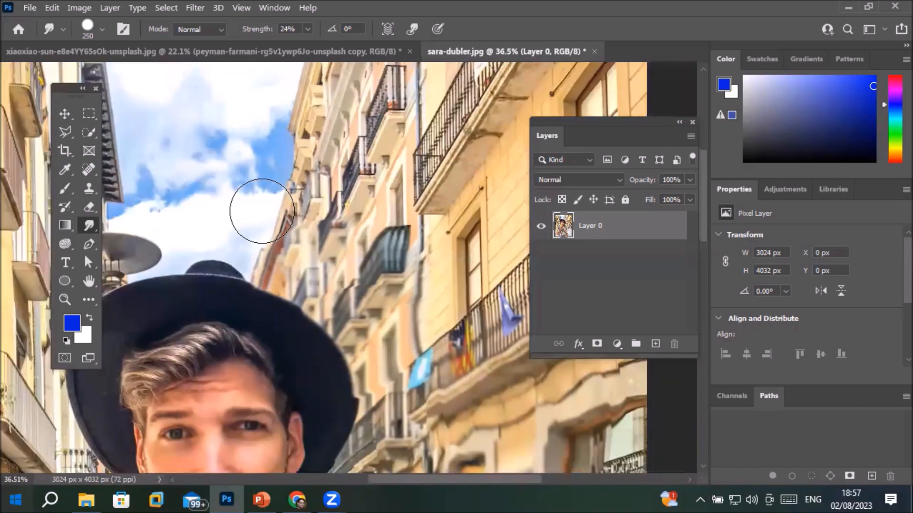
{"action": "scroll", "coordinate": [262, 211], "scroll_direction": "down", "scroll_amount": 1}
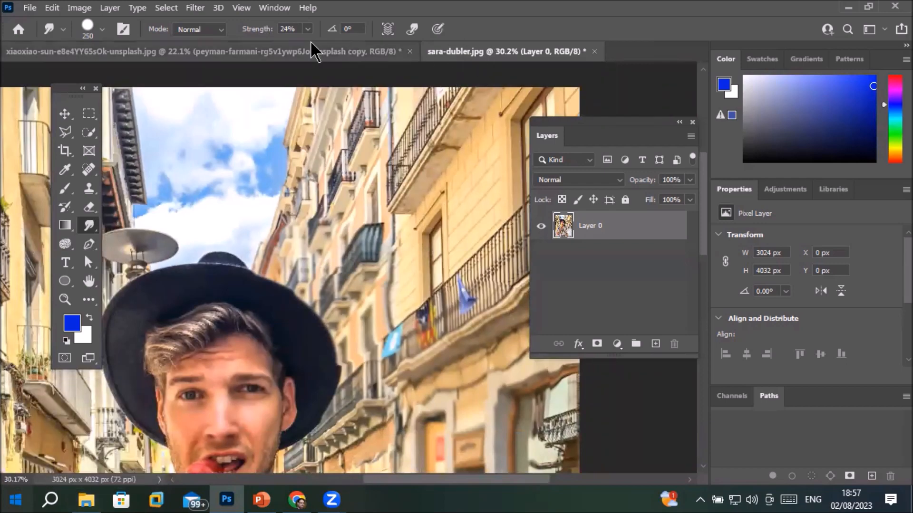
In the xiaoxiao-sun woman's portrait, smudge both eyes and lashes and the eyebrow on the photo's left with the Smudge tool
{"action": "left_click", "coordinate": [288, 53]}
{"action": "scroll", "coordinate": [376, 265], "scroll_direction": "up", "scroll_amount": 5}
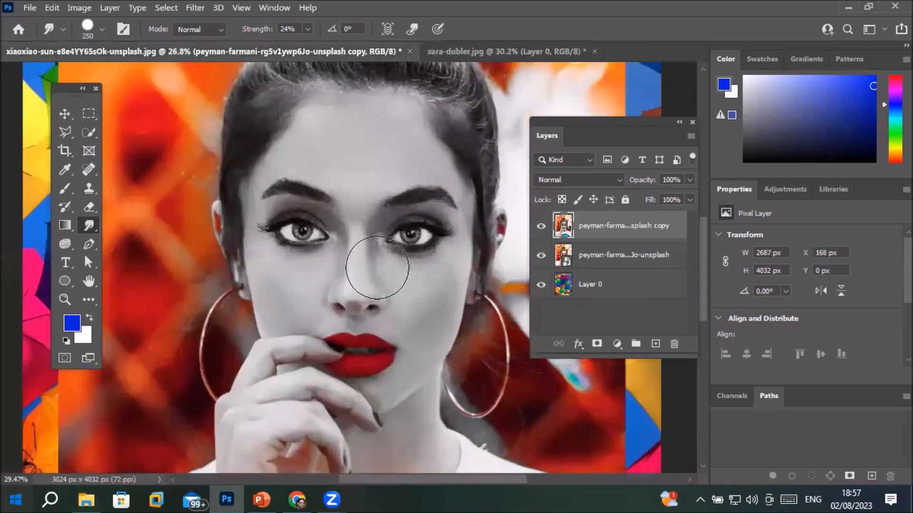
{"action": "scroll", "coordinate": [383, 267], "scroll_direction": "down", "scroll_amount": 2}
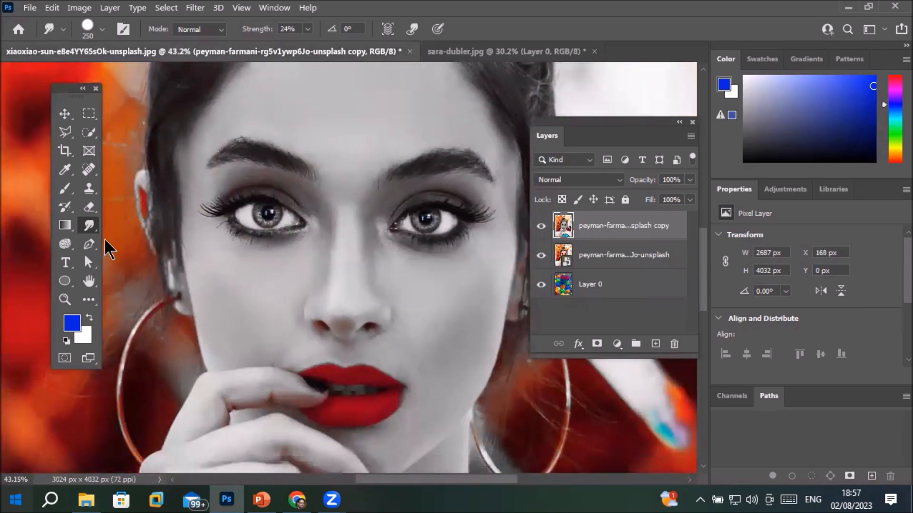
{"action": "right_click", "coordinate": [91, 221]}
{"action": "left_click", "coordinate": [139, 256]}
{"action": "mouse_move", "coordinate": [440, 199]}
{"action": "left_mouse_down"}
{"action": "mouse_move", "coordinate": [428, 200]}
{"action": "mouse_move", "coordinate": [435, 228]}
{"action": "mouse_move", "coordinate": [476, 214]}
{"action": "left_mouse_up"}
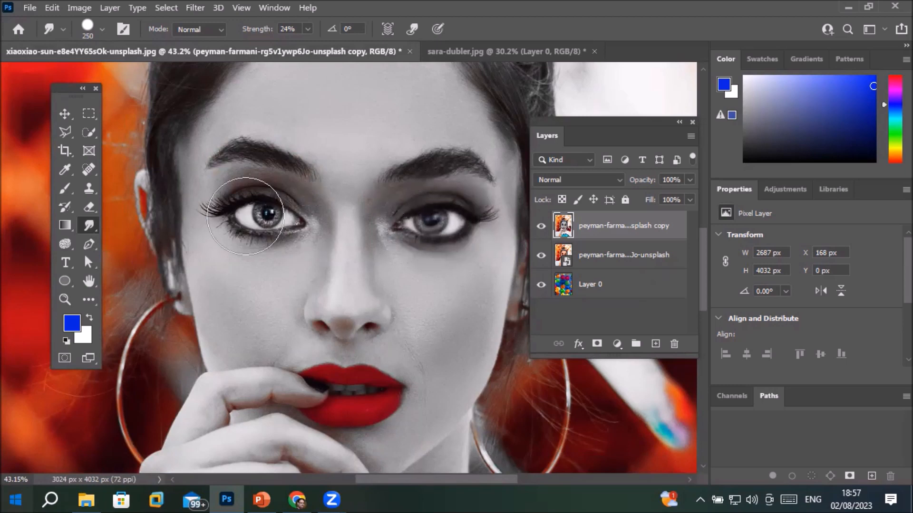
{"action": "left_click_drag", "start_coordinate": [221, 213], "coordinate": [207, 202]}
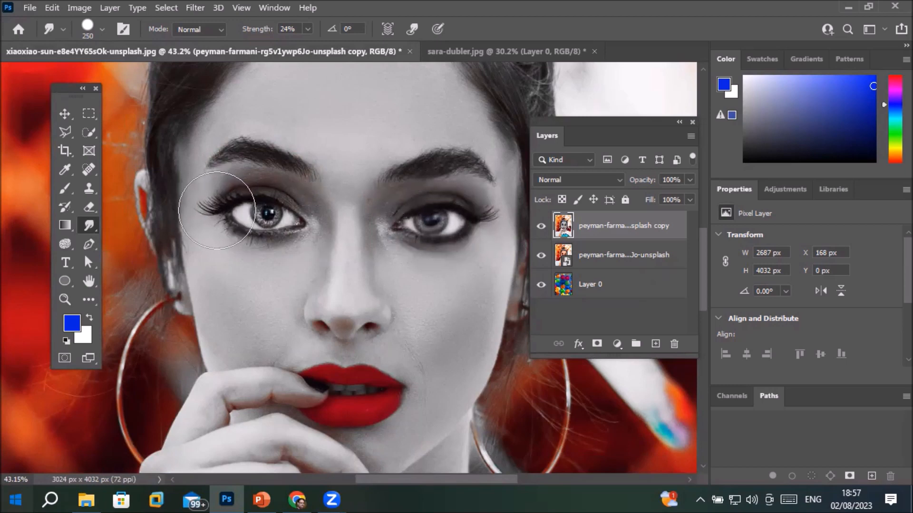
{"action": "mouse_move", "coordinate": [297, 153]}
{"action": "left_mouse_down"}
{"action": "mouse_move", "coordinate": [266, 160]}
{"action": "mouse_move", "coordinate": [228, 148]}
{"action": "left_mouse_up"}
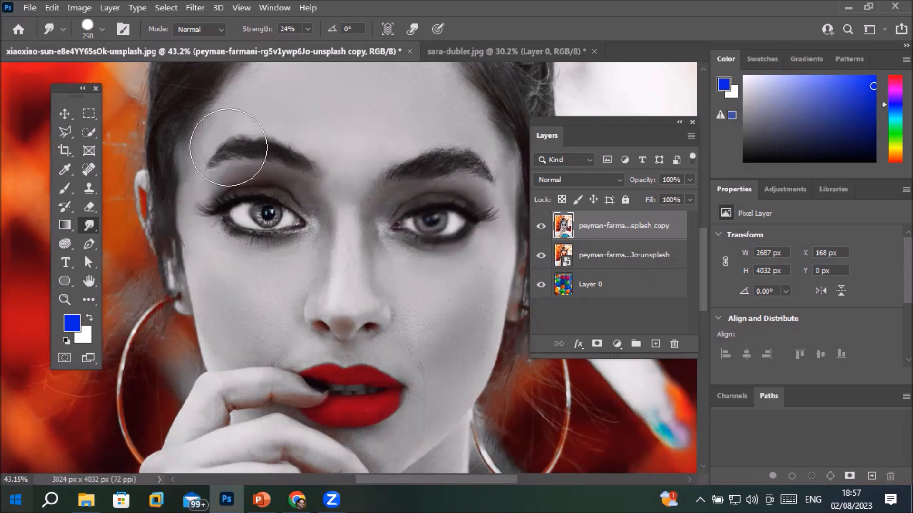
Reduce the smudge brush to 40 px and lengthen the left eyebrow's ends and the right eyebrow's inner end toward the nose
{"action": "key", "text": "bracketleft"}
{"action": "key", "text": "bracketleft"}
{"action": "key", "text": "bracketleft"}
{"action": "key", "text": "bracketleft"}
{"action": "key", "text": "bracketleft"}
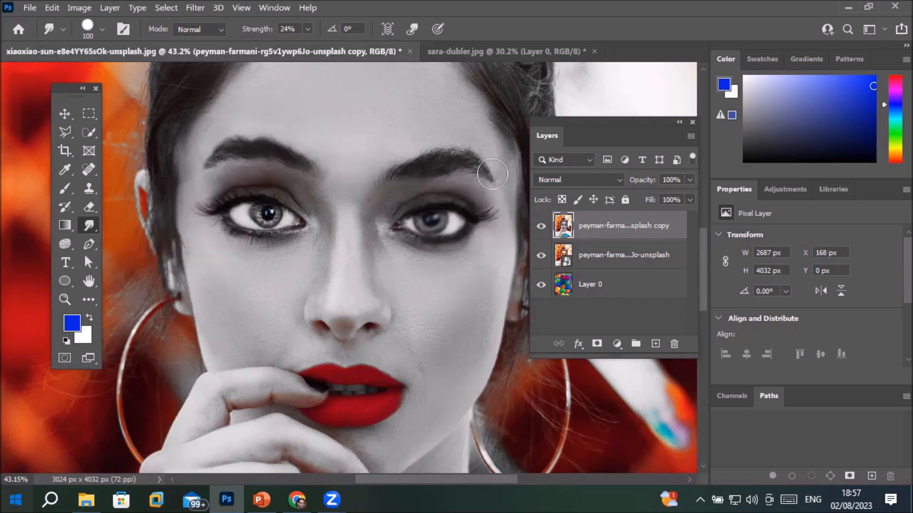
{"action": "key", "text": "bracketleft"}
{"action": "key", "text": "bracketleft"}
{"action": "key", "text": "bracketleft"}
{"action": "key", "text": "bracketleft"}
{"action": "key", "text": "bracketleft"}
{"action": "key", "text": "bracketleft"}
{"action": "mouse_move", "coordinate": [212, 165]}
{"action": "left_mouse_down"}
{"action": "mouse_move", "coordinate": [196, 177]}
{"action": "mouse_move", "coordinate": [214, 159]}
{"action": "mouse_move", "coordinate": [198, 166]}
{"action": "mouse_move", "coordinate": [228, 150]}
{"action": "mouse_move", "coordinate": [206, 158]}
{"action": "mouse_move", "coordinate": [227, 157]}
{"action": "mouse_move", "coordinate": [202, 164]}
{"action": "mouse_move", "coordinate": [197, 178]}
{"action": "mouse_move", "coordinate": [212, 164]}
{"action": "mouse_move", "coordinate": [193, 179]}
{"action": "left_mouse_up"}
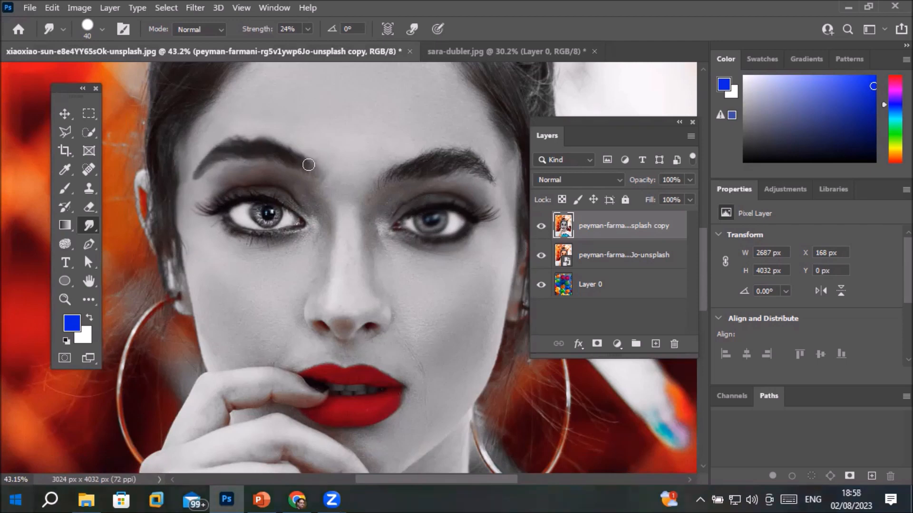
{"action": "left_click_drag", "start_coordinate": [293, 157], "coordinate": [327, 176]}
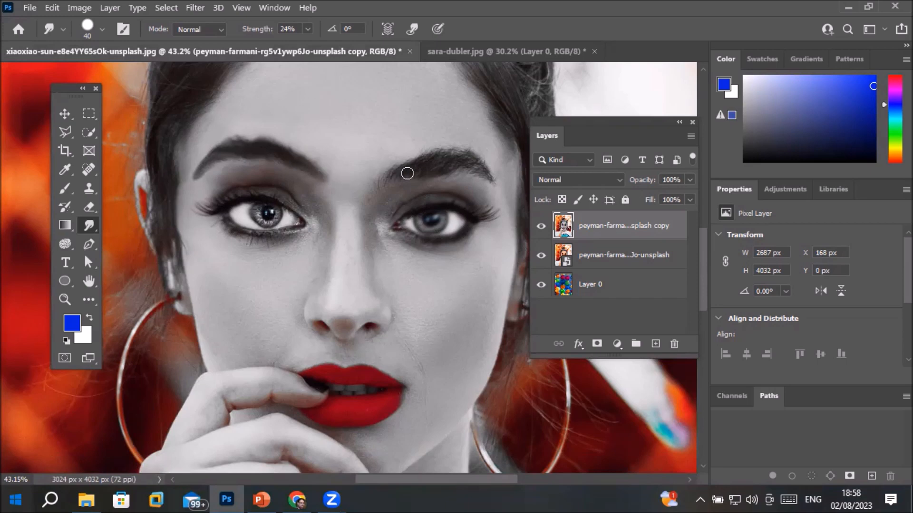
{"action": "mouse_move", "coordinate": [404, 175]}
{"action": "left_mouse_down"}
{"action": "mouse_move", "coordinate": [359, 192]}
{"action": "mouse_move", "coordinate": [373, 187]}
{"action": "left_mouse_up"}
{"action": "mouse_move", "coordinate": [415, 167]}
{"action": "left_mouse_down"}
{"action": "mouse_move", "coordinate": [371, 175]}
{"action": "mouse_move", "coordinate": [402, 177]}
{"action": "mouse_move", "coordinate": [349, 192]}
{"action": "mouse_move", "coordinate": [388, 180]}
{"action": "mouse_move", "coordinate": [290, 190]}
{"action": "mouse_move", "coordinate": [295, 171]}
{"action": "mouse_move", "coordinate": [341, 190]}
{"action": "mouse_move", "coordinate": [319, 171]}
{"action": "mouse_move", "coordinate": [346, 186]}
{"action": "mouse_move", "coordinate": [371, 186]}
{"action": "mouse_move", "coordinate": [353, 186]}
{"action": "left_mouse_up"}
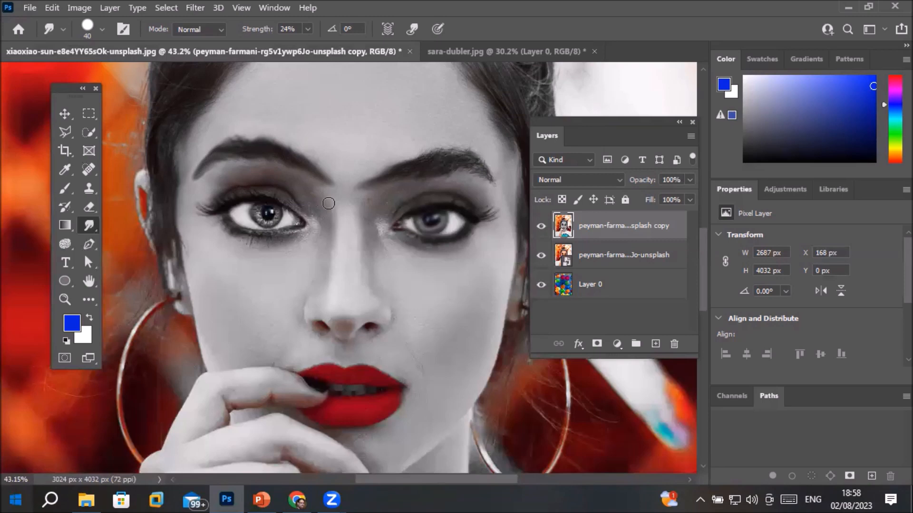
Set the smudge brush to 400 px and smear the woman's eyes, lashes and eyebrows on both sides of the face
{"action": "key", "text": "bracketright"}
{"action": "key", "text": "bracketright"}
{"action": "key", "text": "bracketright"}
{"action": "key", "text": "bracketright"}
{"action": "key", "text": "bracketright"}
{"action": "key", "text": "bracketright"}
{"action": "key", "text": "bracketright"}
{"action": "key", "text": "bracketright"}
{"action": "key", "text": "bracketright"}
{"action": "key", "text": "bracketright"}
{"action": "key", "text": "bracketright"}
{"action": "key", "text": "bracketright"}
{"action": "key", "text": "bracketright"}
{"action": "key", "text": "bracketright"}
{"action": "key", "text": "bracketright"}
{"action": "key", "text": "bracketright"}
{"action": "key", "text": "bracketright"}
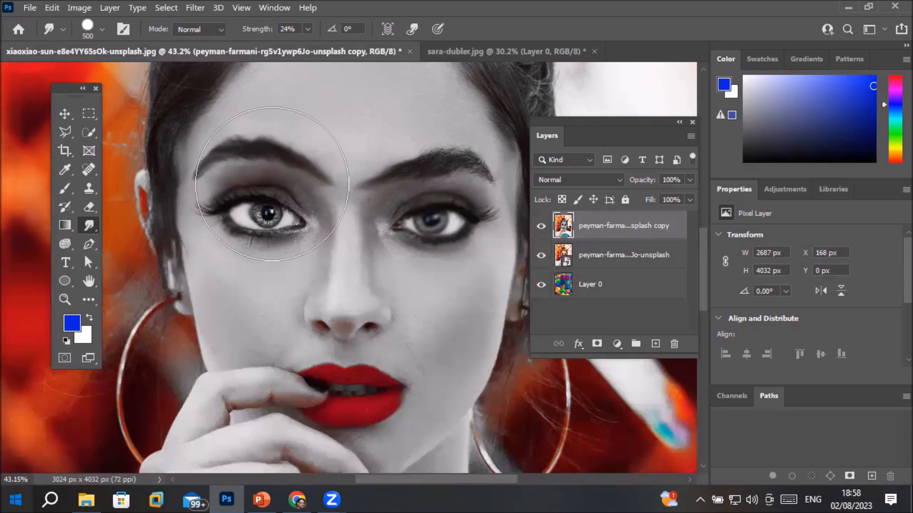
{"action": "key", "text": "bracketleft"}
{"action": "left_click_drag", "start_coordinate": [244, 189], "coordinate": [300, 177]}
{"action": "mouse_move", "coordinate": [411, 191]}
{"action": "left_mouse_down"}
{"action": "mouse_move", "coordinate": [395, 183]}
{"action": "mouse_move", "coordinate": [397, 173]}
{"action": "mouse_move", "coordinate": [418, 194]}
{"action": "mouse_move", "coordinate": [387, 157]}
{"action": "left_mouse_up"}
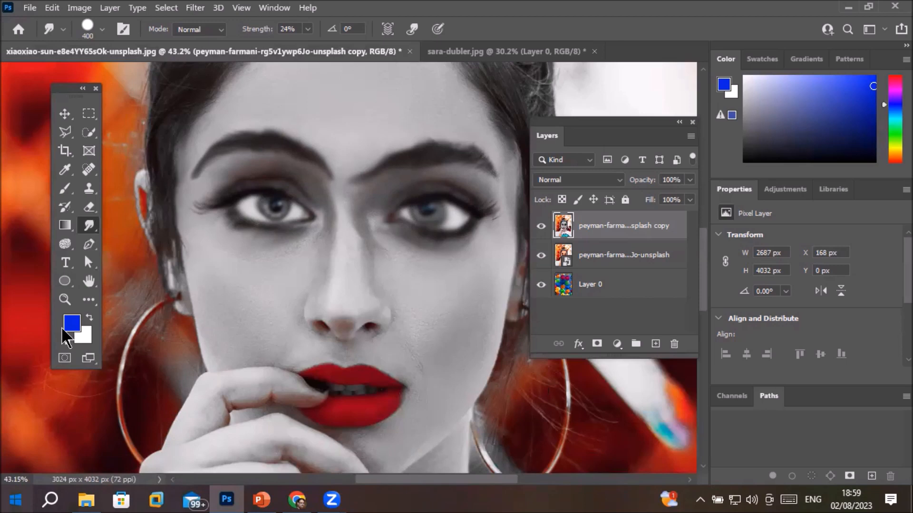
Switch from the Smudge tool to the Gradient tool
{"action": "left_click", "coordinate": [66, 227]}
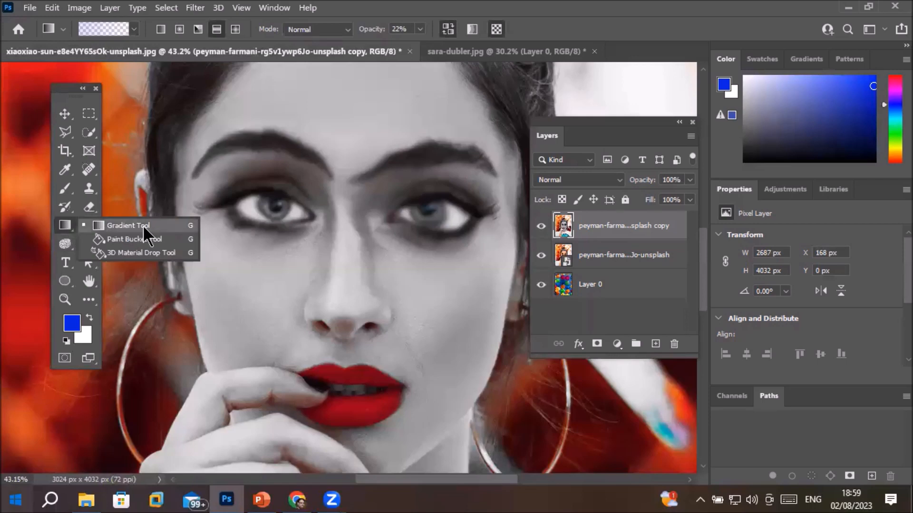
{"action": "left_click", "coordinate": [71, 226]}
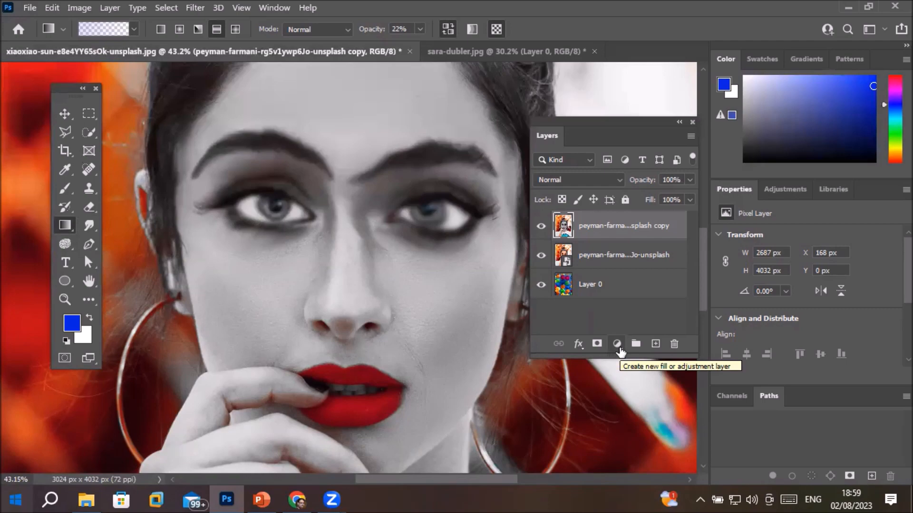
{"action": "scroll", "coordinate": [404, 291], "scroll_direction": "down", "scroll_amount": 5}
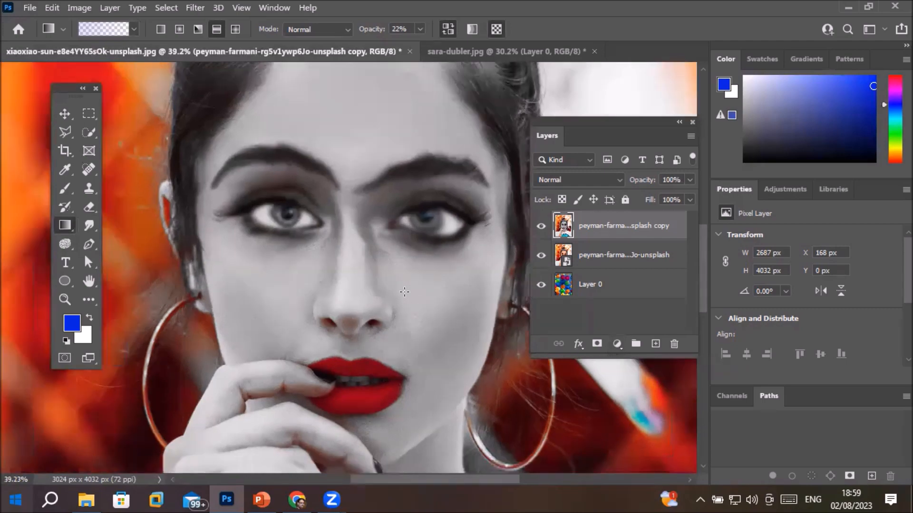
{"action": "scroll", "coordinate": [404, 291], "scroll_direction": "down", "scroll_amount": 4}
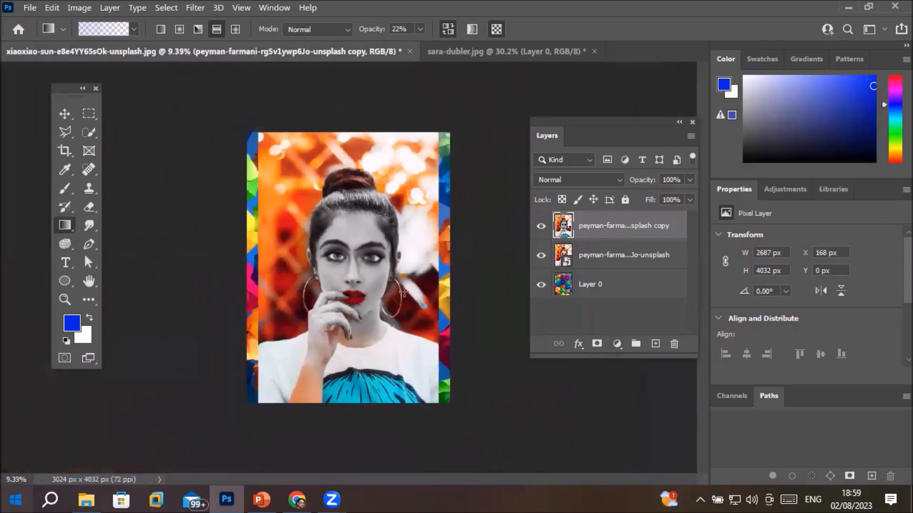
{"action": "scroll", "coordinate": [404, 292], "scroll_direction": "up", "scroll_amount": 1}
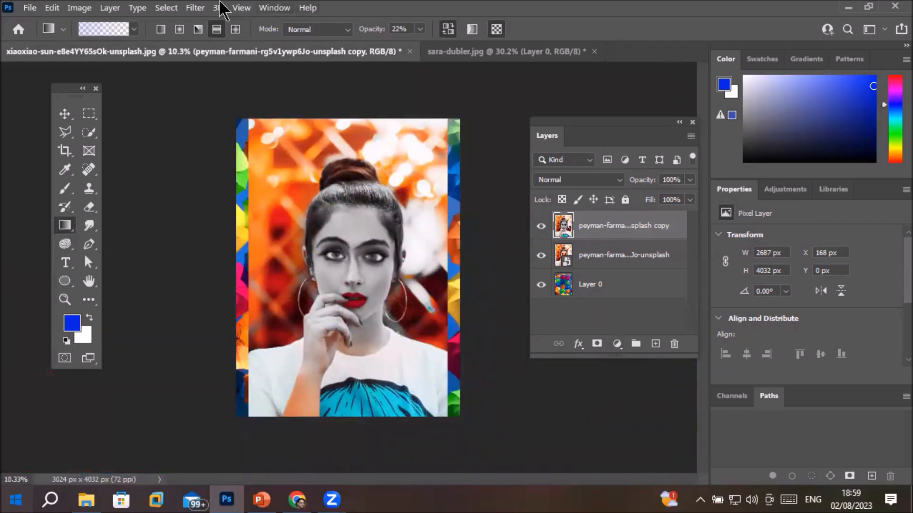
{"action": "left_click", "coordinate": [192, 11]}
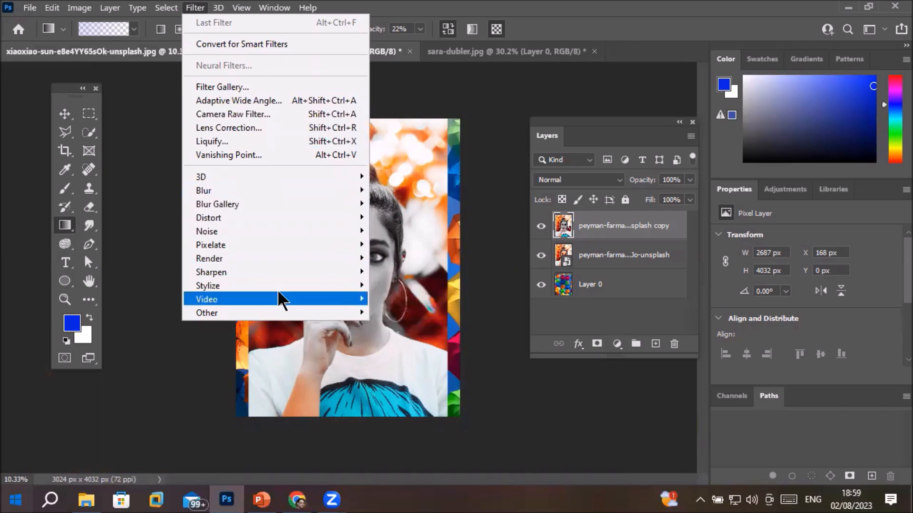
{"action": "mouse_move", "coordinate": [247, 246]}
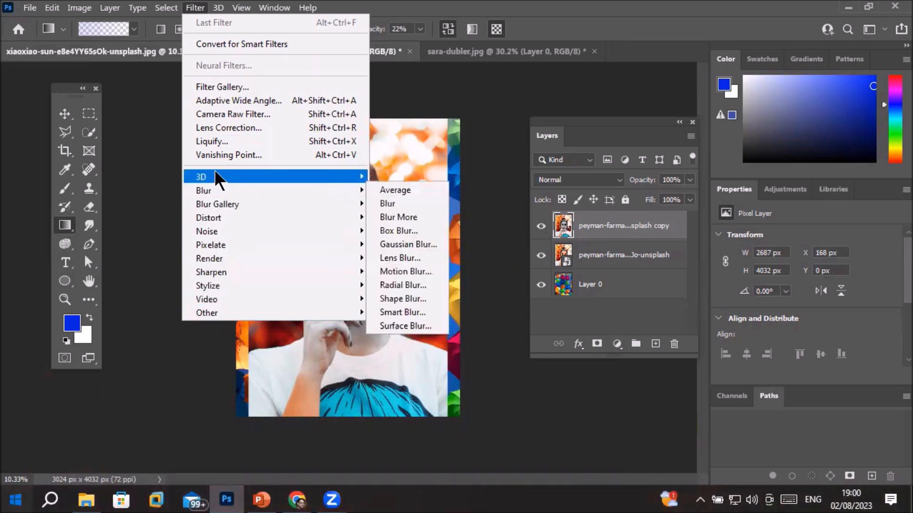
{"action": "mouse_move", "coordinate": [219, 313]}
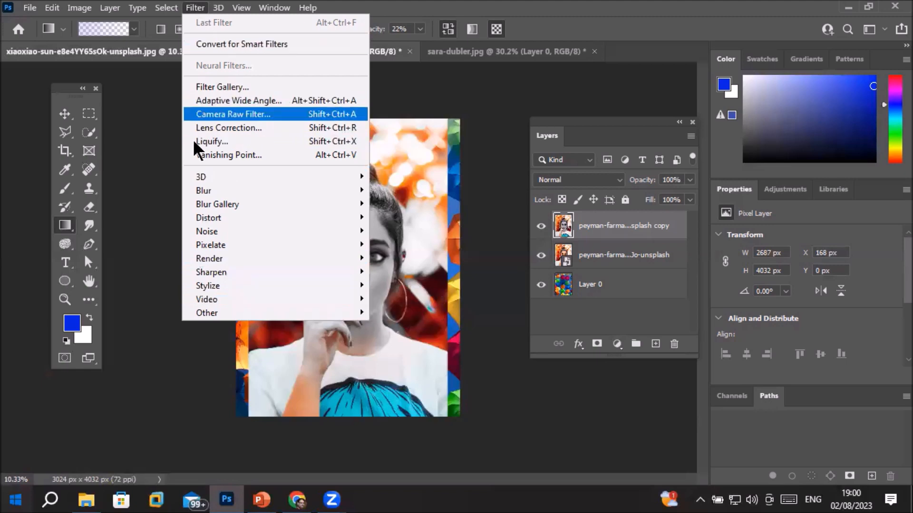
{"action": "left_click", "coordinate": [147, 263]}
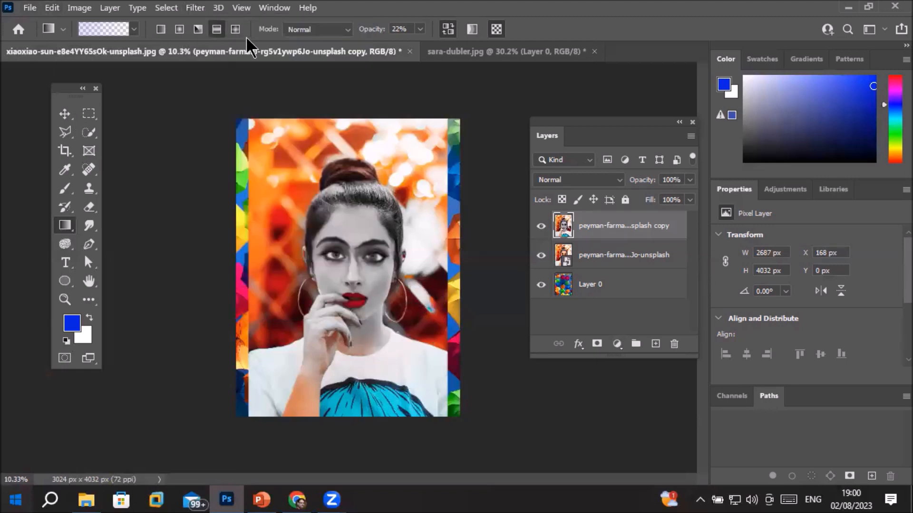
Close all open documents without saving the changes to either photo
{"action": "left_click", "coordinate": [30, 8]}
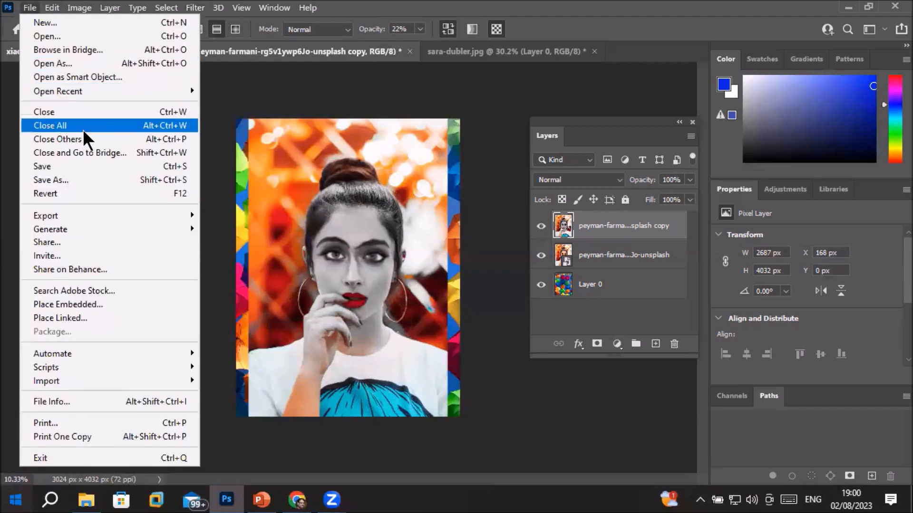
{"action": "left_click", "coordinate": [36, 126]}
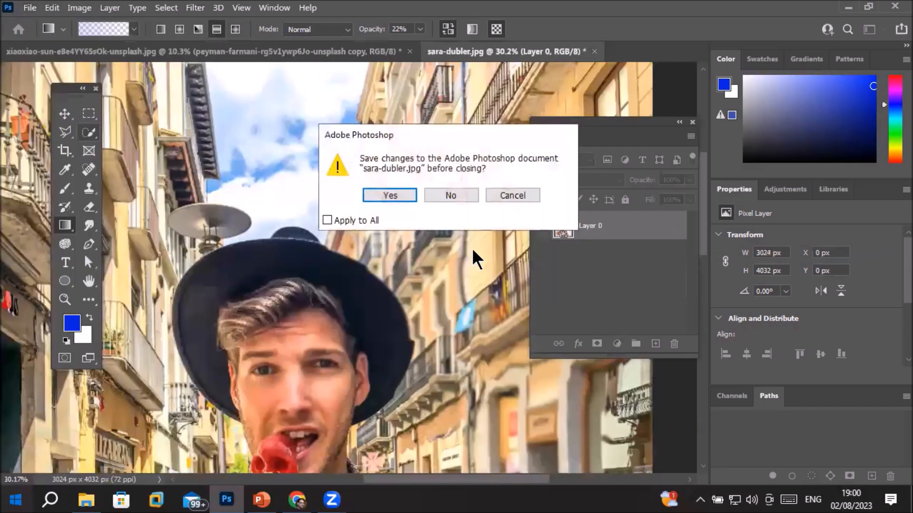
{"action": "left_click", "coordinate": [461, 196]}
{"action": "left_click", "coordinate": [461, 196]}
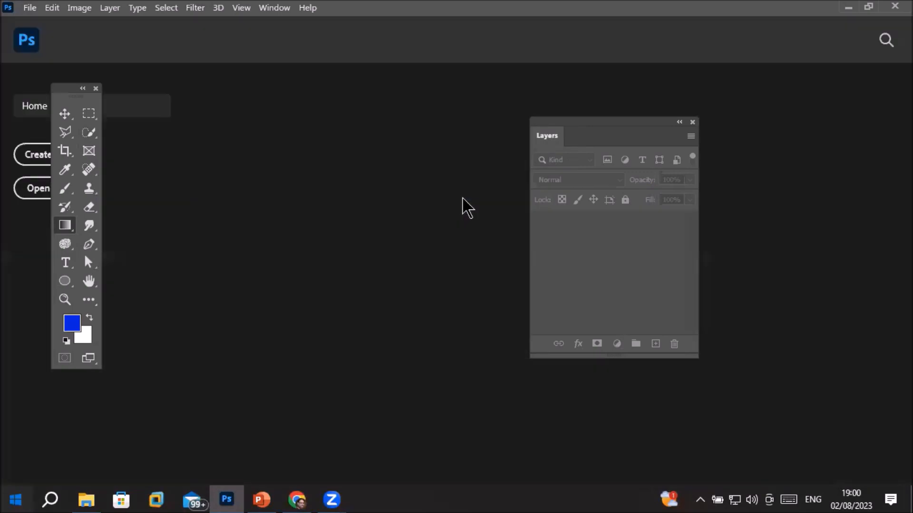
Switch to File Explorer and open Model- (4).jpg from the Models folder in Photoshop
{"action": "left_click", "coordinate": [86, 500]}
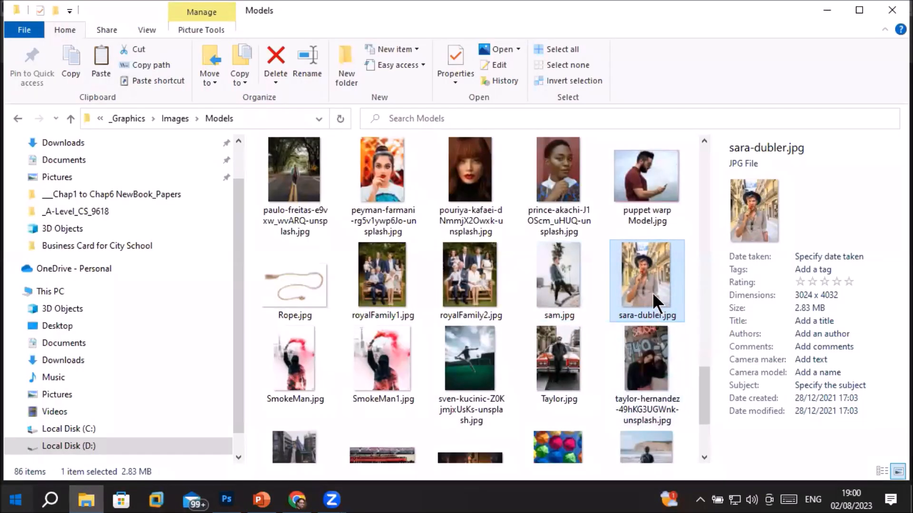
{"action": "scroll", "coordinate": [523, 338], "scroll_direction": "down", "scroll_amount": 3}
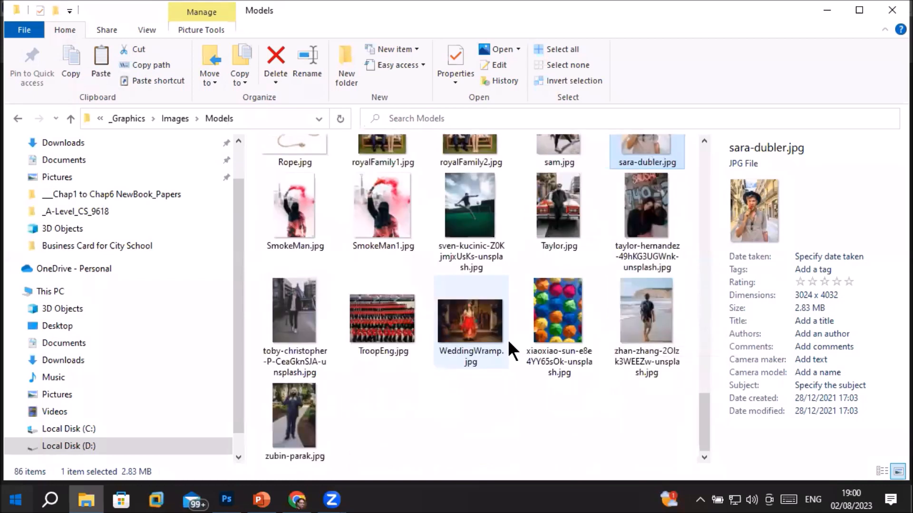
{"action": "scroll", "coordinate": [495, 335], "scroll_direction": "up", "scroll_amount": 5}
{"action": "scroll", "coordinate": [476, 340], "scroll_direction": "up", "scroll_amount": 3}
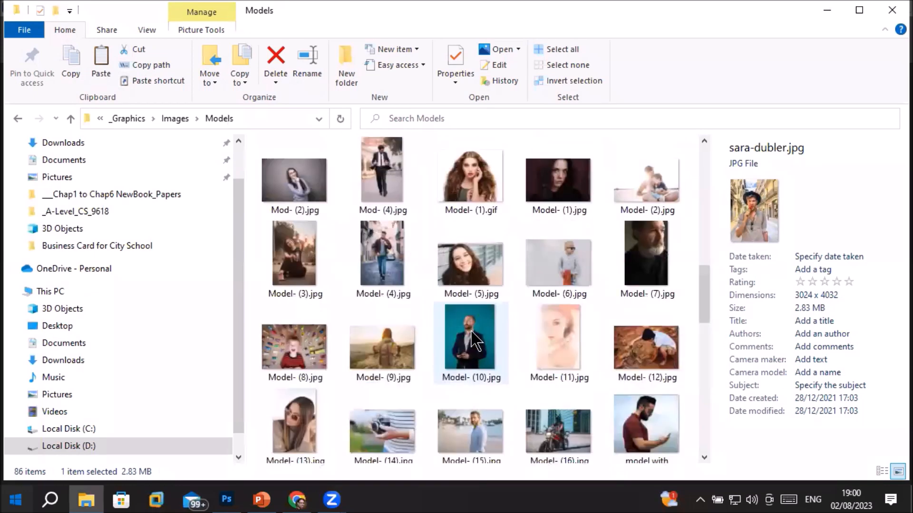
{"action": "scroll", "coordinate": [432, 307], "scroll_direction": "up", "scroll_amount": 3}
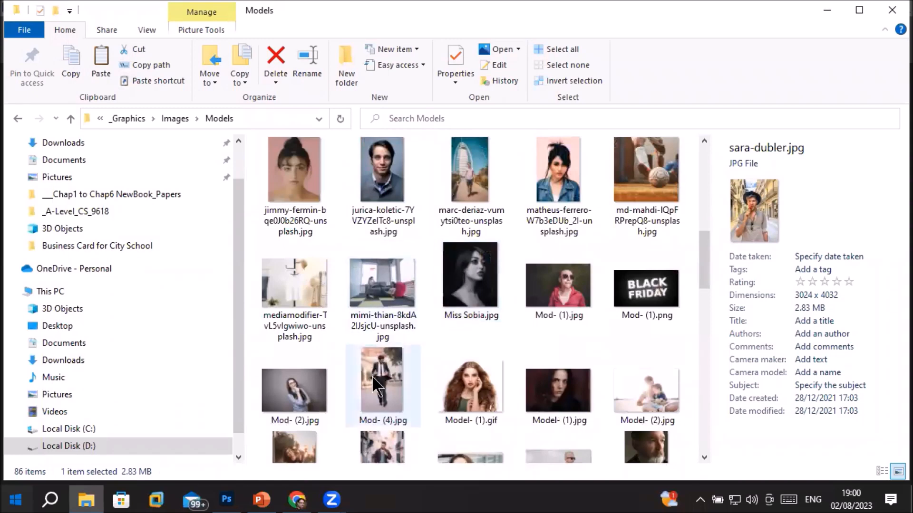
{"action": "left_click_drag", "start_coordinate": [389, 444], "coordinate": [312, 169]}
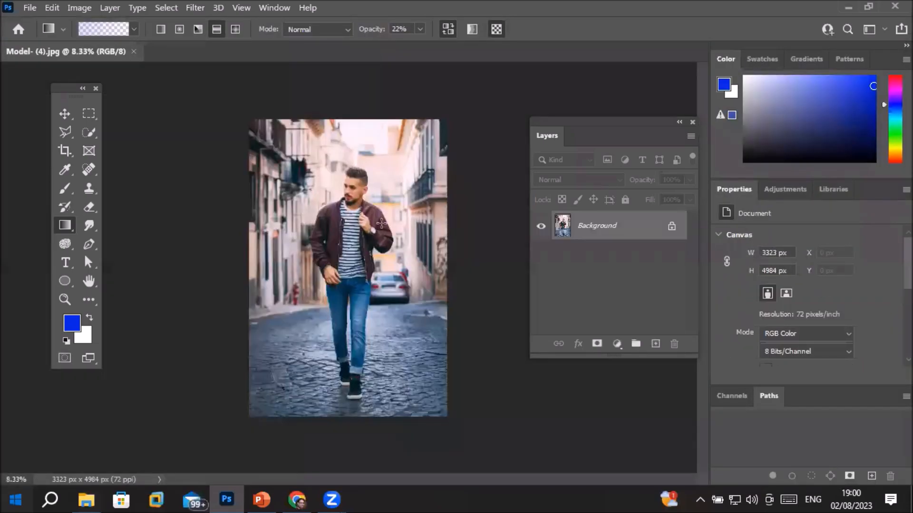
{"action": "scroll", "coordinate": [381, 223], "scroll_direction": "up", "scroll_amount": 2}
{"action": "scroll", "coordinate": [381, 223], "scroll_direction": "down", "scroll_amount": 3}
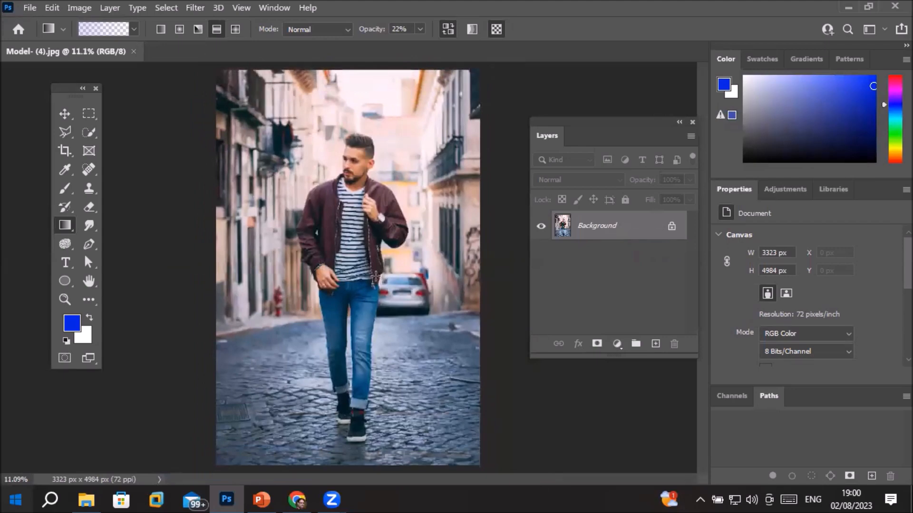
Unlock the Background layer and select everything around the man using Select Subject and an inverted selection
{"action": "left_click", "coordinate": [672, 231]}
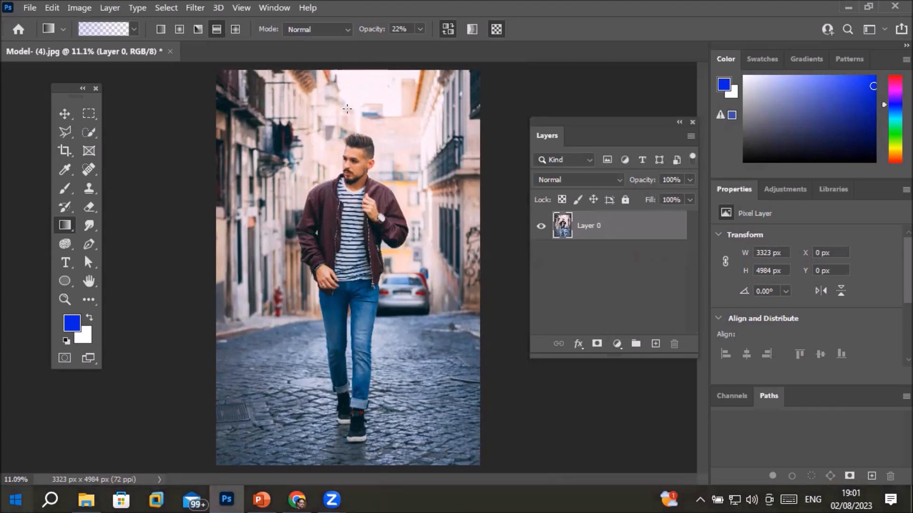
{"action": "left_click", "coordinate": [90, 133]}
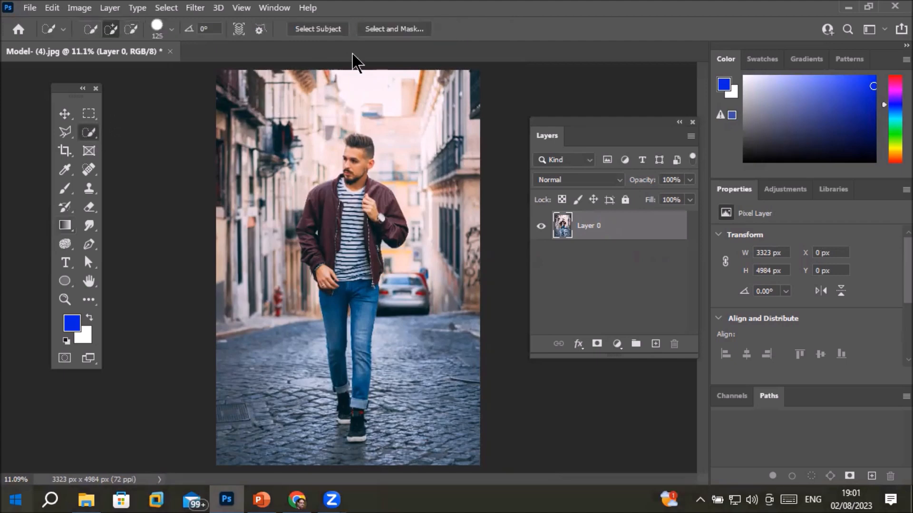
{"action": "left_click", "coordinate": [327, 29]}
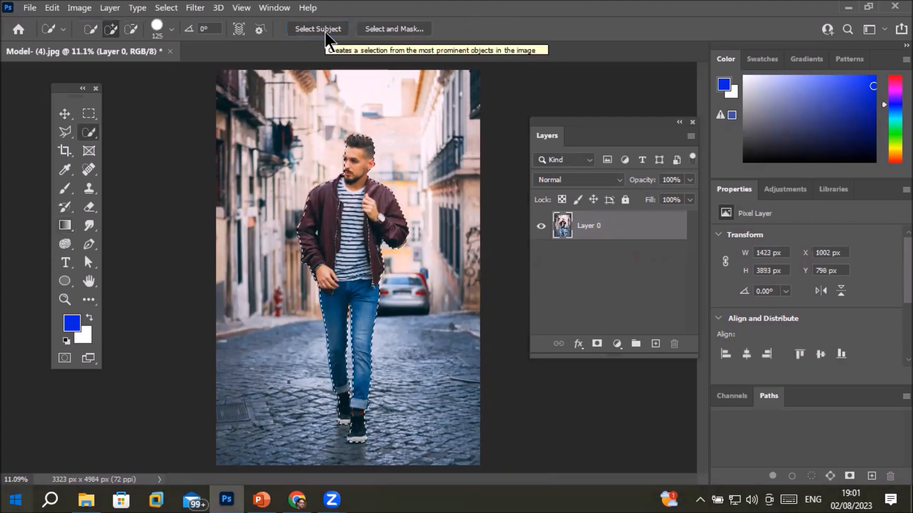
{"action": "right_click", "coordinate": [357, 205]}
{"action": "left_click", "coordinate": [421, 226]}
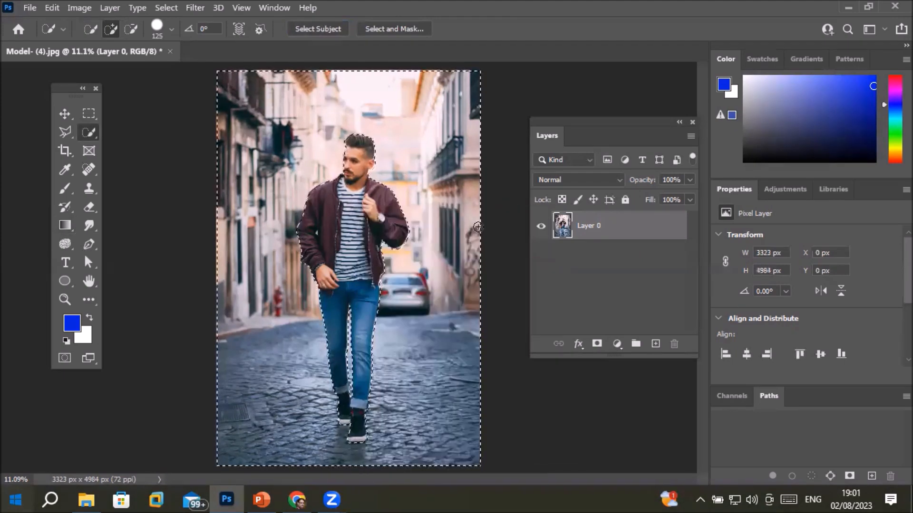
Open the Wind filter for the selected street background and reduce its preview zoom to 12.5%
{"action": "scroll", "coordinate": [478, 218], "scroll_direction": "up", "scroll_amount": 1}
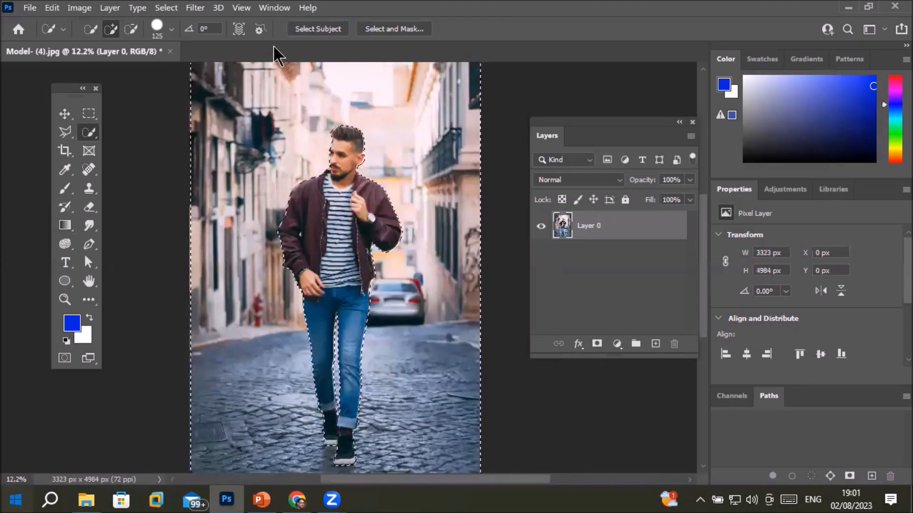
{"action": "left_click", "coordinate": [195, 8]}
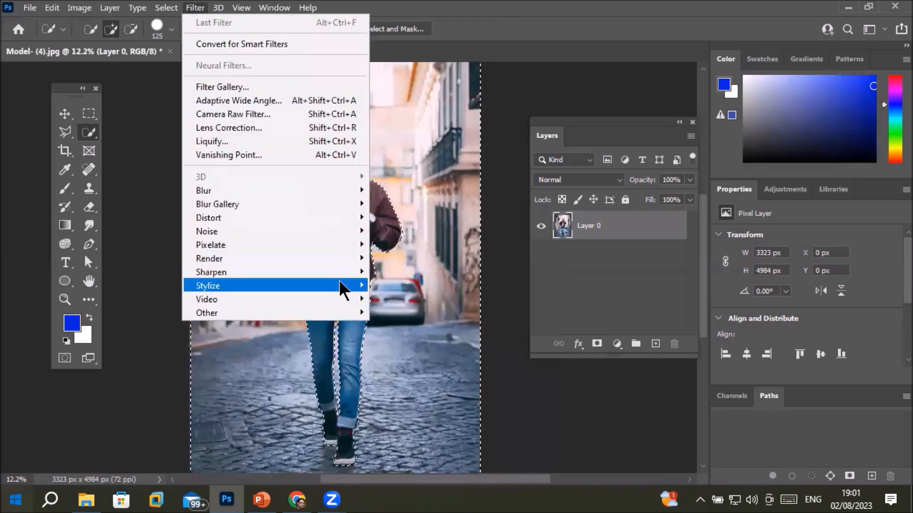
{"action": "mouse_move", "coordinate": [339, 280]}
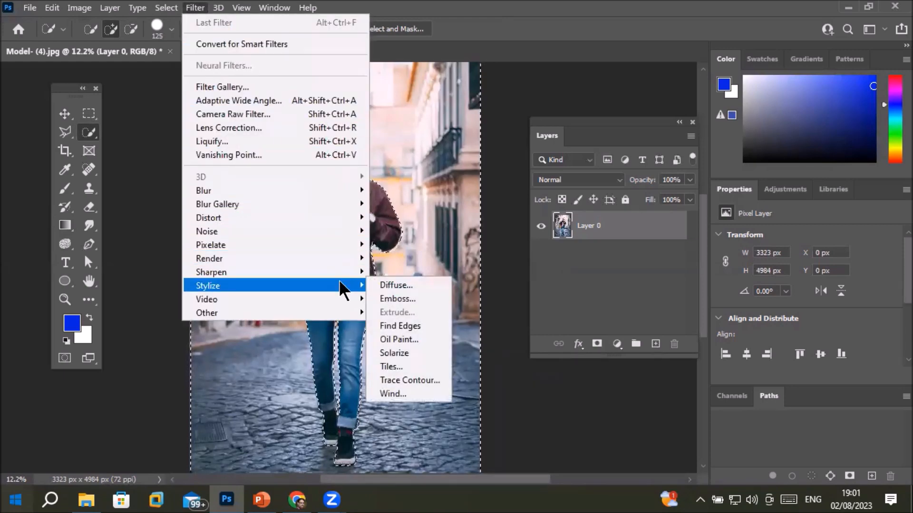
{"action": "left_click", "coordinate": [408, 394]}
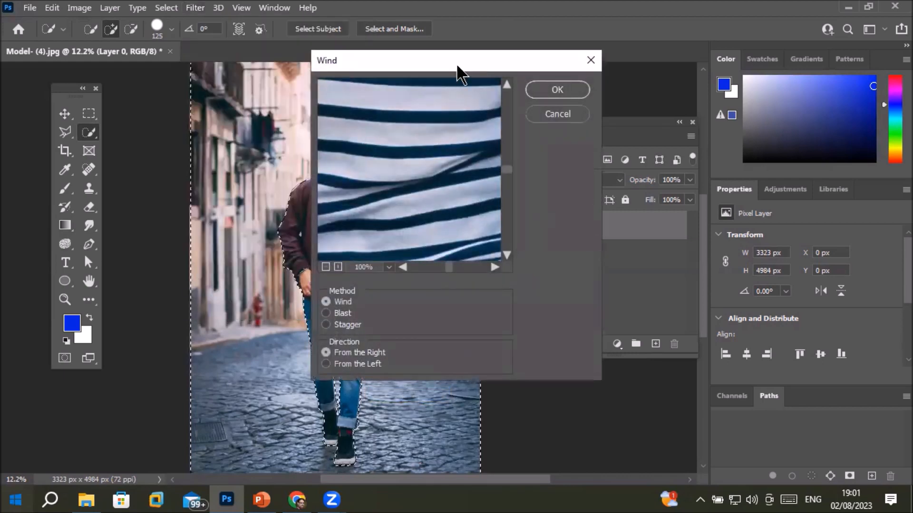
{"action": "left_click_drag", "start_coordinate": [474, 68], "coordinate": [603, 73]}
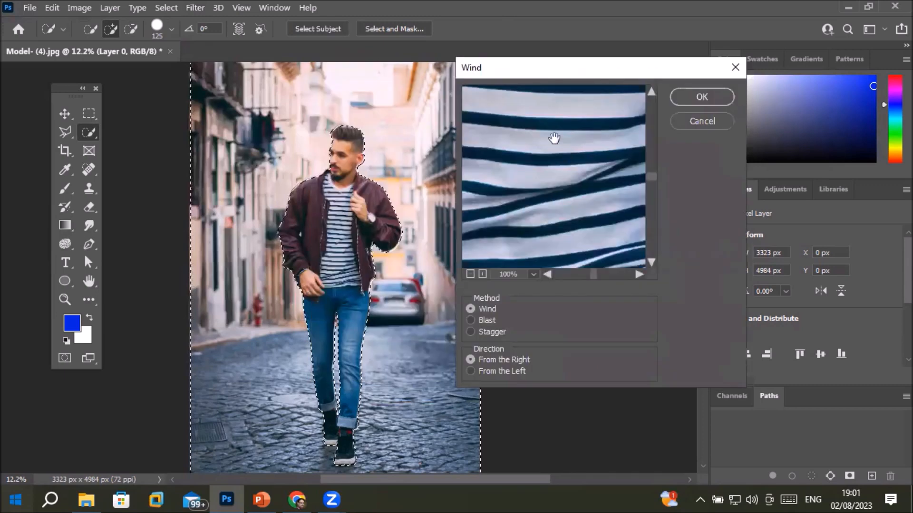
{"action": "left_click", "coordinate": [531, 157], "text": "alt"}
{"action": "left_click", "coordinate": [531, 157], "text": "alt"}
{"action": "left_click", "coordinate": [530, 158], "text": "alt"}
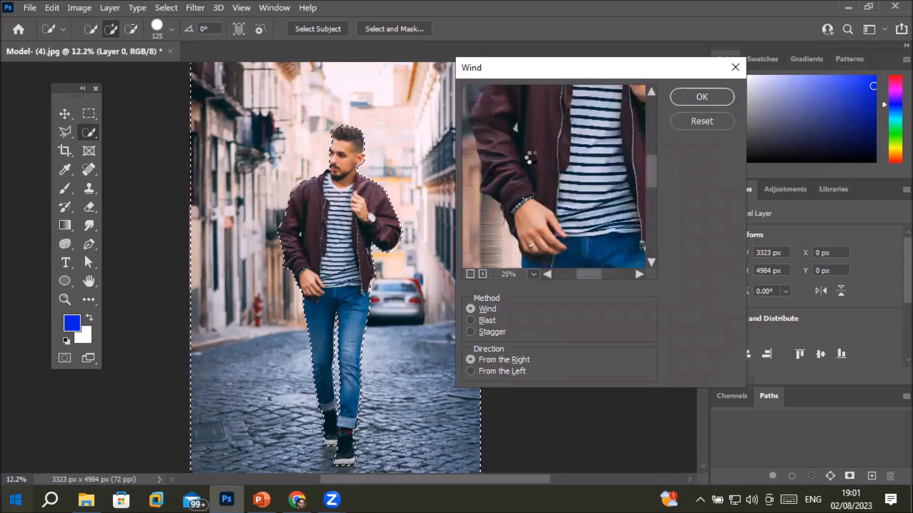
{"action": "left_click", "coordinate": [531, 158], "text": "alt"}
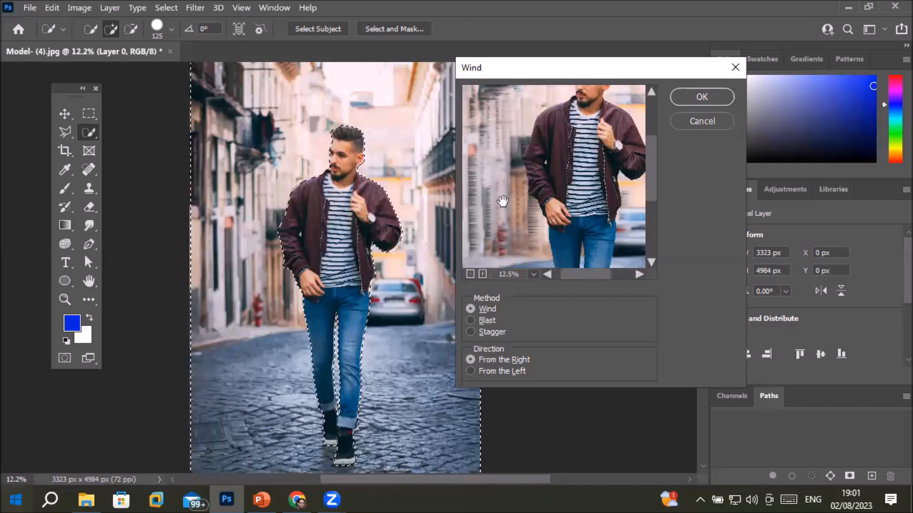
Compare the Blast and Stagger methods and both directions, and apply the Wind filter with Stagger from the Left to the background
{"action": "left_click", "coordinate": [485, 323]}
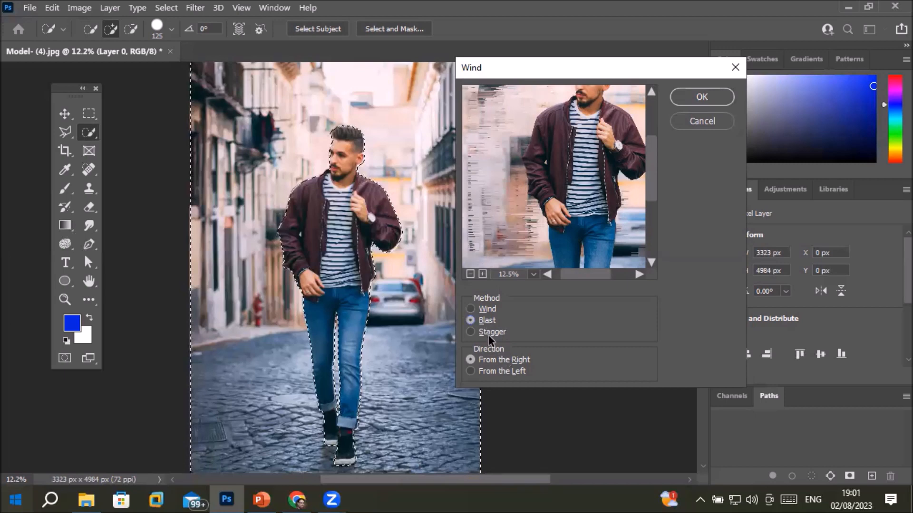
{"action": "left_click", "coordinate": [472, 331]}
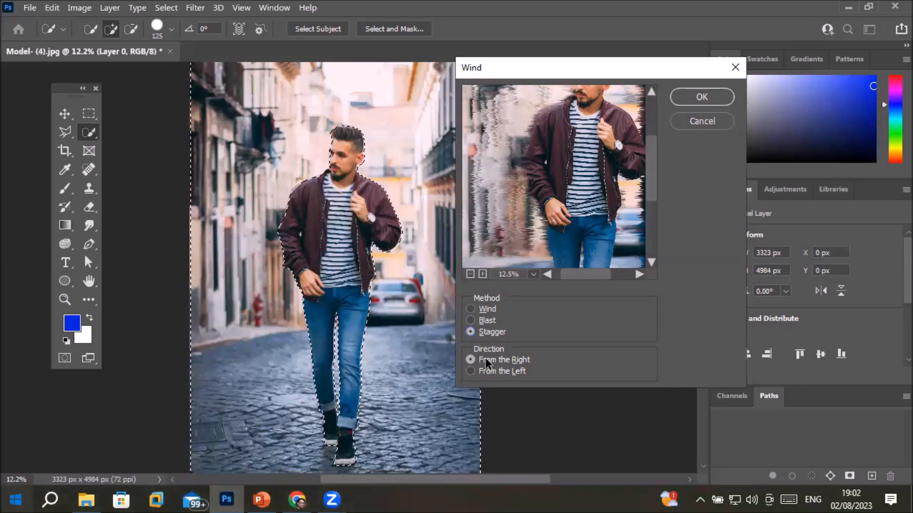
{"action": "left_click", "coordinate": [471, 371]}
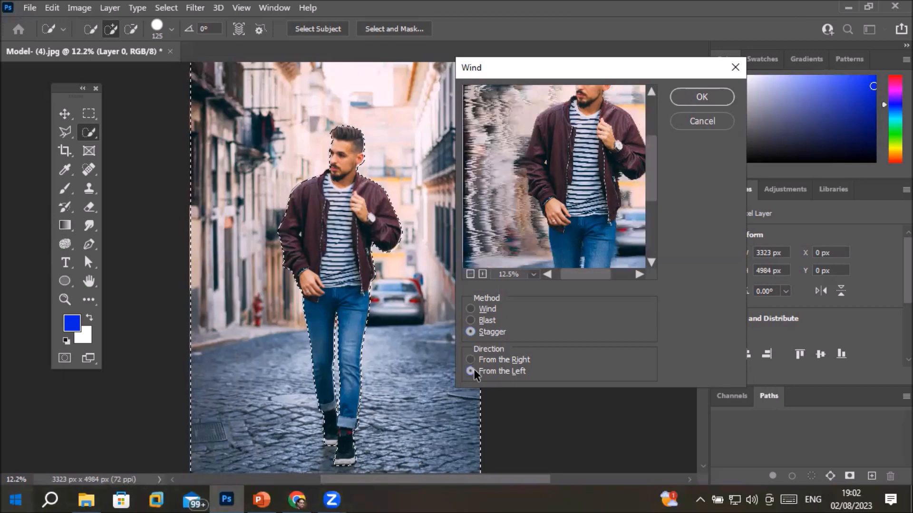
{"action": "left_click", "coordinate": [472, 359]}
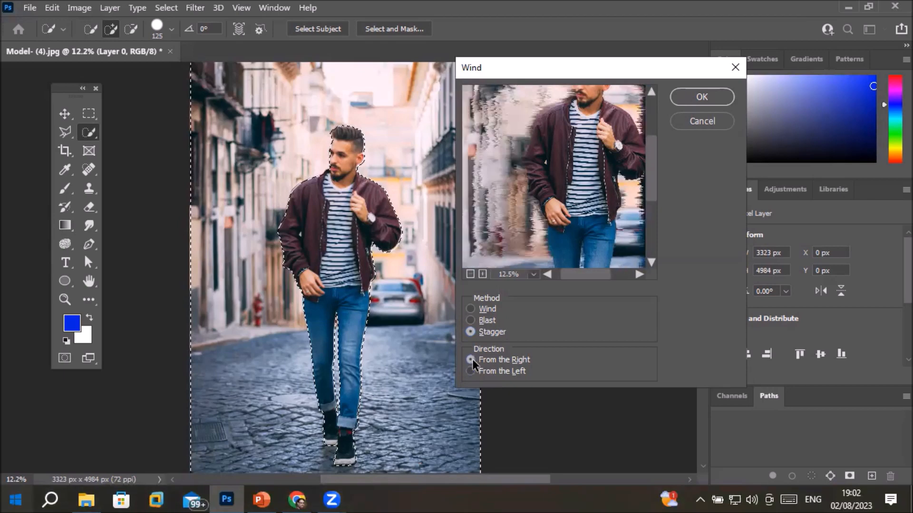
{"action": "left_click", "coordinate": [480, 371]}
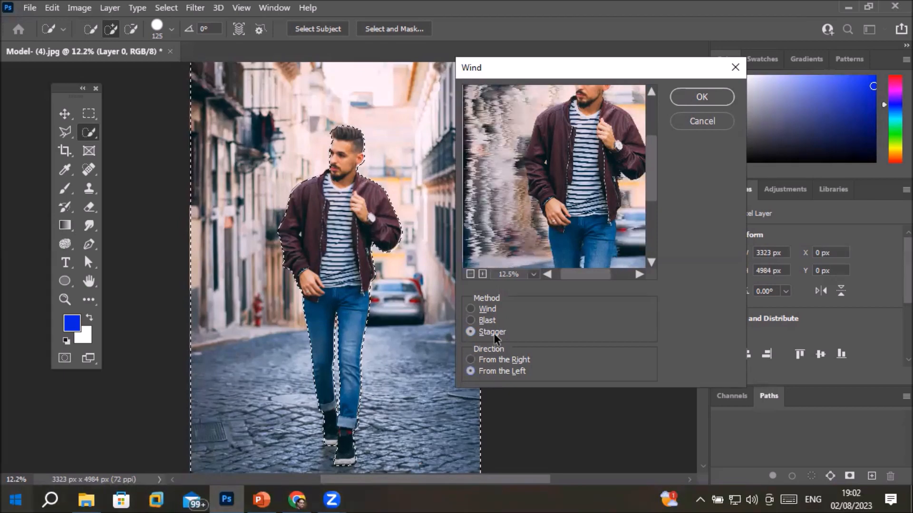
{"action": "left_click", "coordinate": [678, 100]}
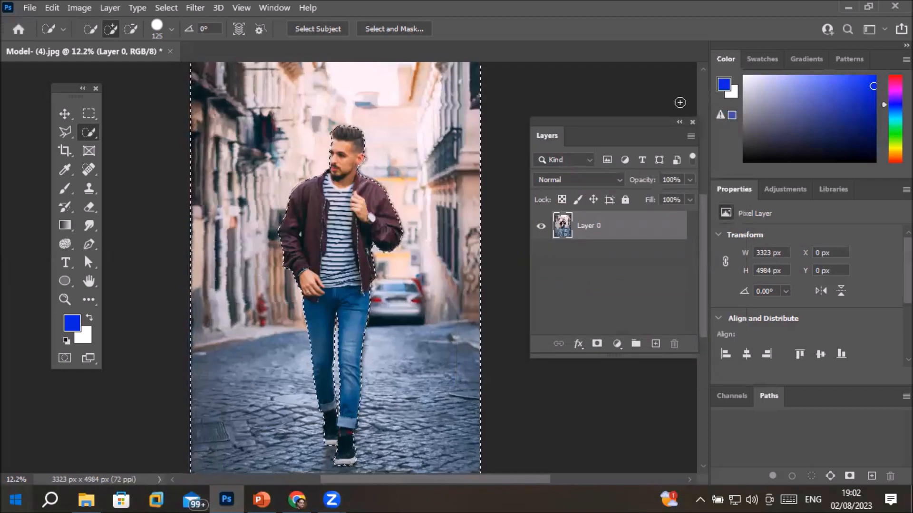
{"action": "scroll", "coordinate": [255, 110], "scroll_direction": "up", "scroll_amount": 3}
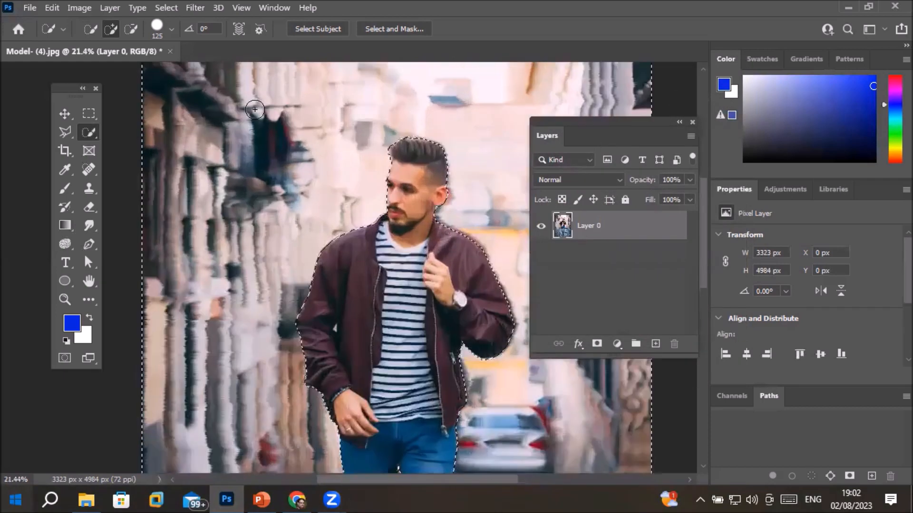
{"action": "scroll", "coordinate": [255, 110], "scroll_direction": "up", "scroll_amount": 5}
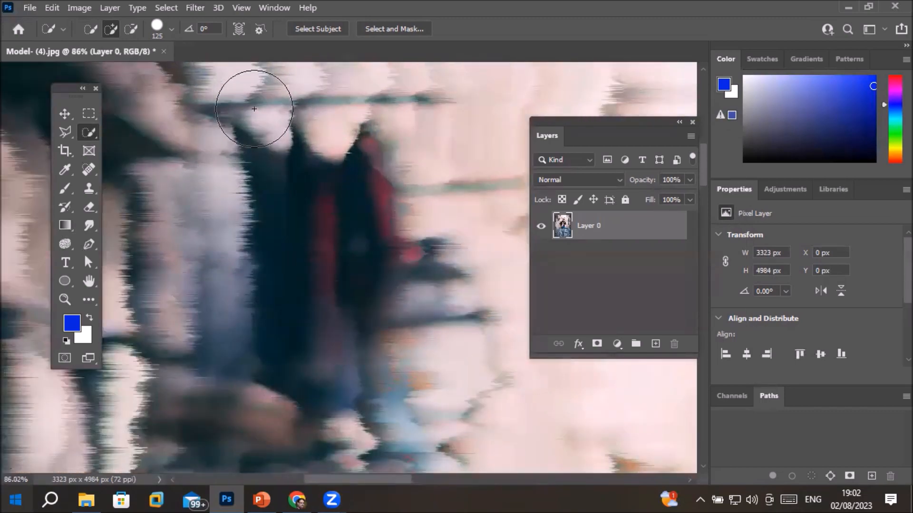
{"action": "scroll", "coordinate": [255, 110], "scroll_direction": "down", "scroll_amount": 6}
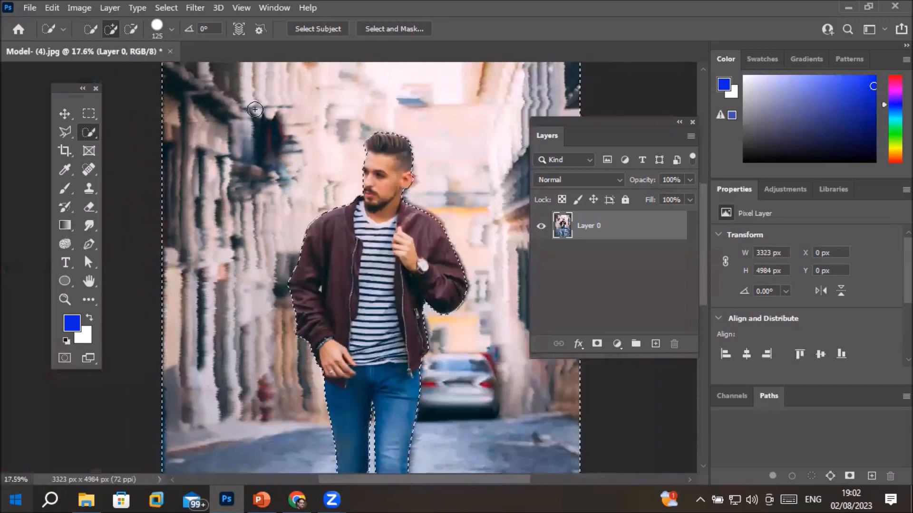
Inspect the Wind effect on the street background around the man and clear the selection
{"action": "scroll", "coordinate": [255, 109], "scroll_direction": "down", "scroll_amount": 3}
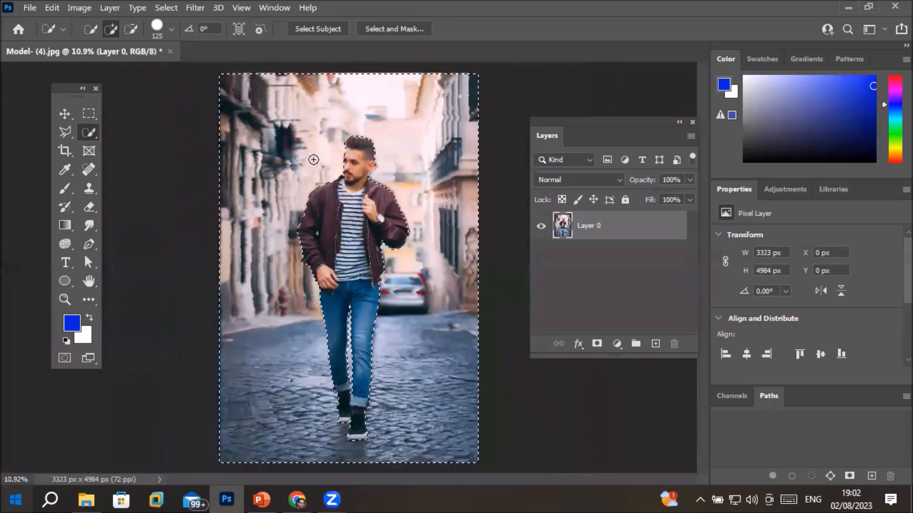
{"action": "scroll", "coordinate": [390, 177], "scroll_direction": "up", "scroll_amount": 2}
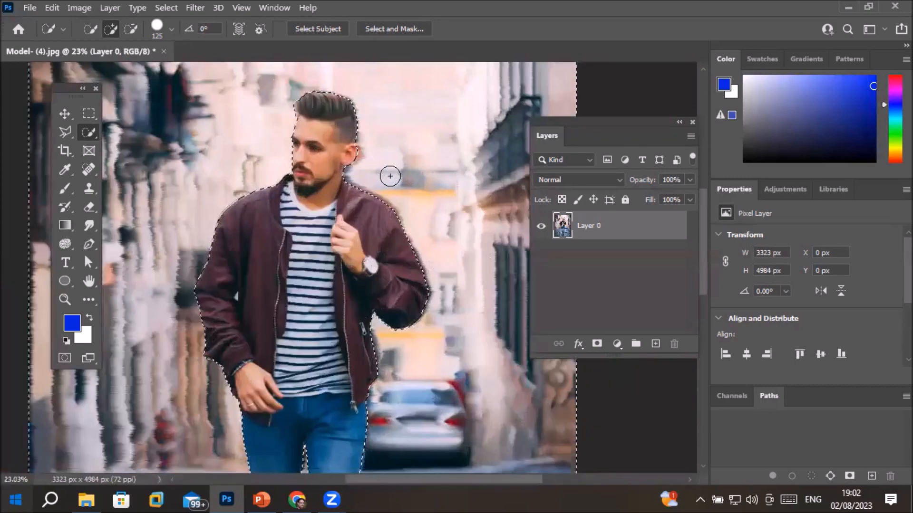
{"action": "scroll", "coordinate": [389, 176], "scroll_direction": "up", "scroll_amount": 2}
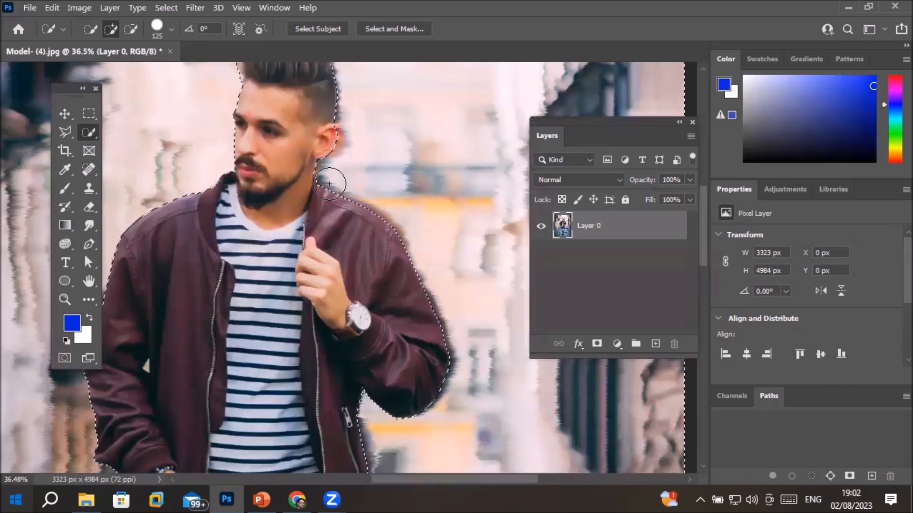
{"action": "scroll", "coordinate": [321, 185], "scroll_direction": "down", "scroll_amount": 3}
{"action": "scroll", "coordinate": [318, 185], "scroll_direction": "down", "scroll_amount": 4}
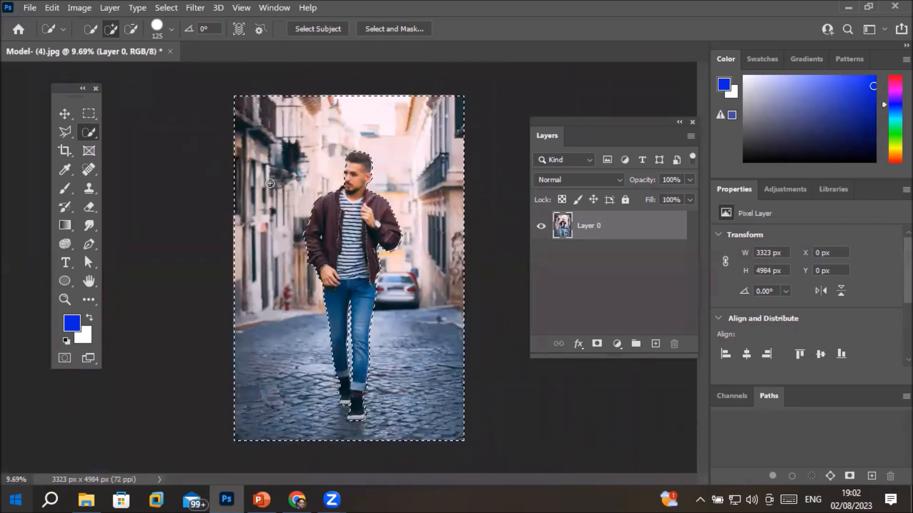
{"action": "scroll", "coordinate": [300, 216], "scroll_direction": "up", "scroll_amount": 2}
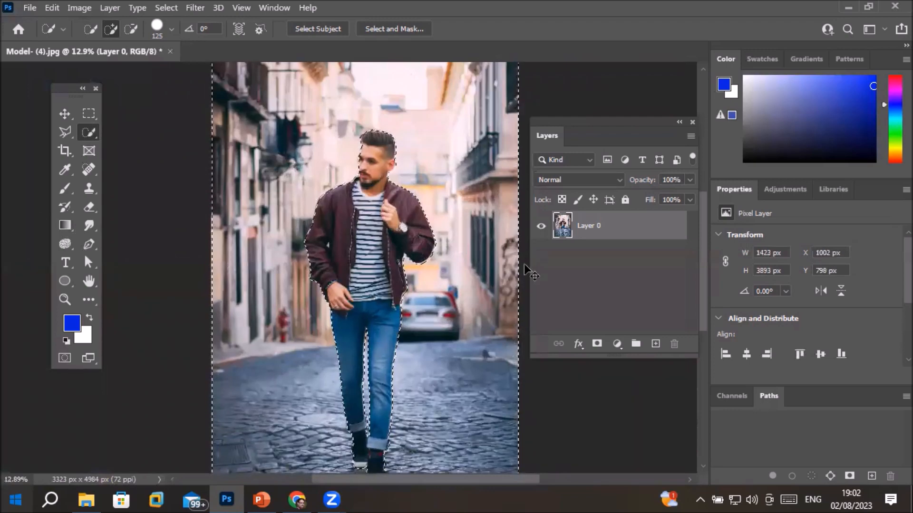
{"action": "key", "text": "ctrl+d"}
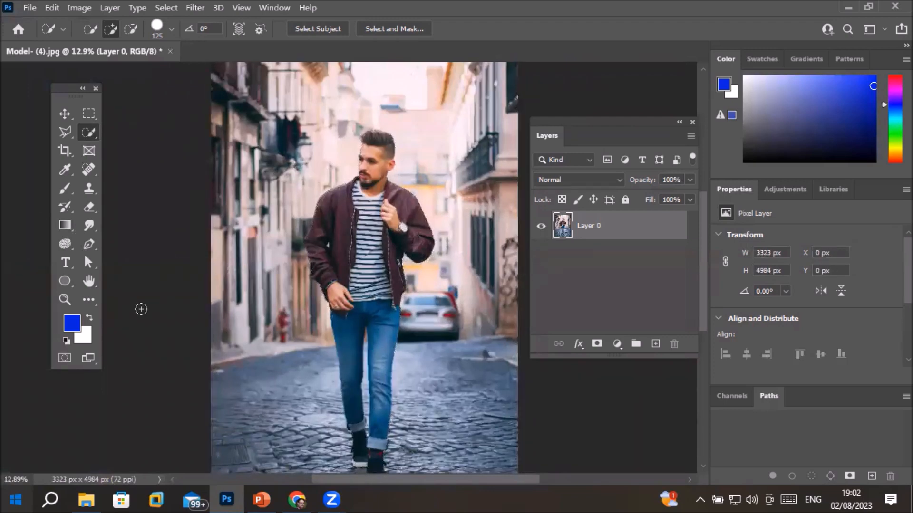
Switch to File Explorer and open the street photo of the man in a black hat from the Models folder in Photoshop
{"action": "left_click", "coordinate": [86, 499]}
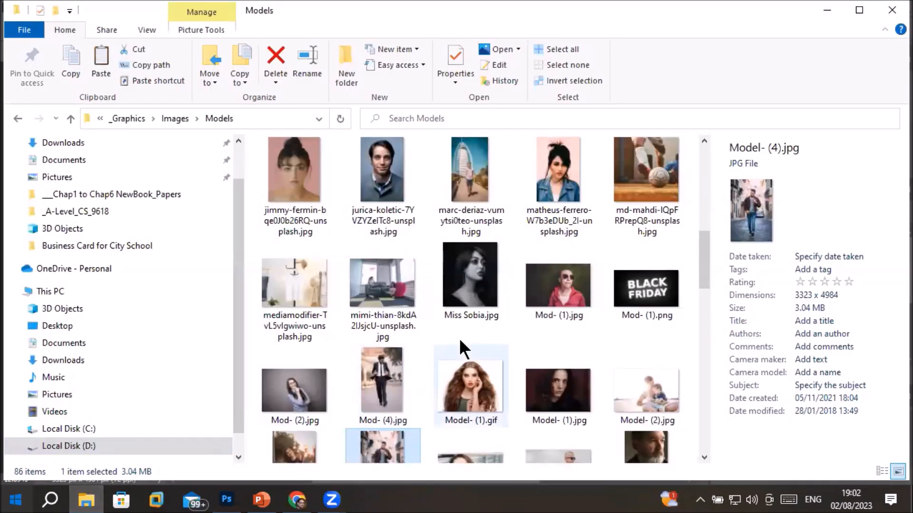
{"action": "left_click_drag", "start_coordinate": [389, 291], "coordinate": [376, 323]}
{"action": "scroll", "coordinate": [444, 363], "scroll_direction": "up", "scroll_amount": 5}
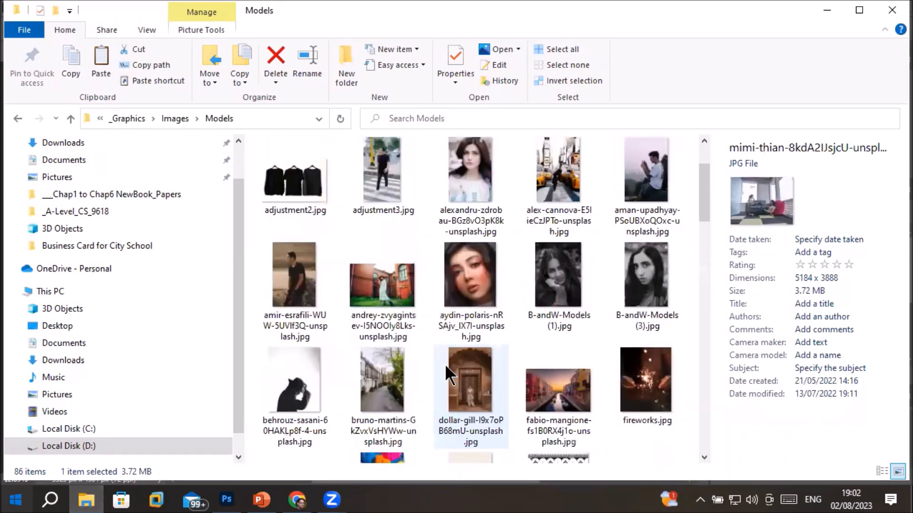
{"action": "scroll", "coordinate": [444, 364], "scroll_direction": "up", "scroll_amount": 2}
{"action": "scroll", "coordinate": [446, 366], "scroll_direction": "down", "scroll_amount": 10}
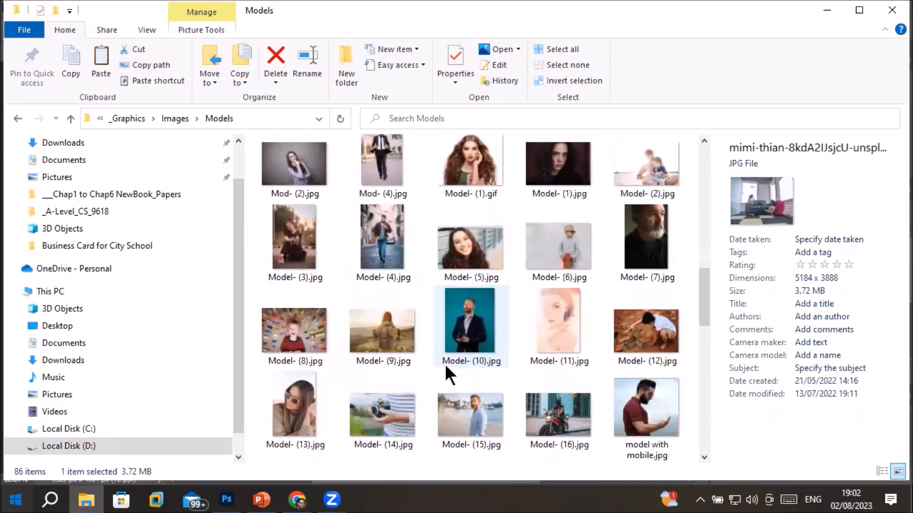
{"action": "scroll", "coordinate": [445, 366], "scroll_direction": "down", "scroll_amount": 5}
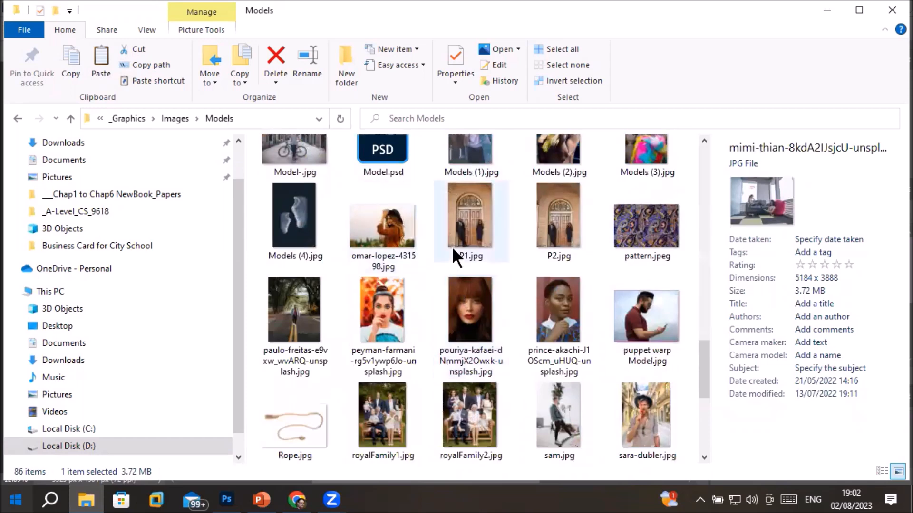
{"action": "scroll", "coordinate": [452, 246], "scroll_direction": "down", "scroll_amount": 4}
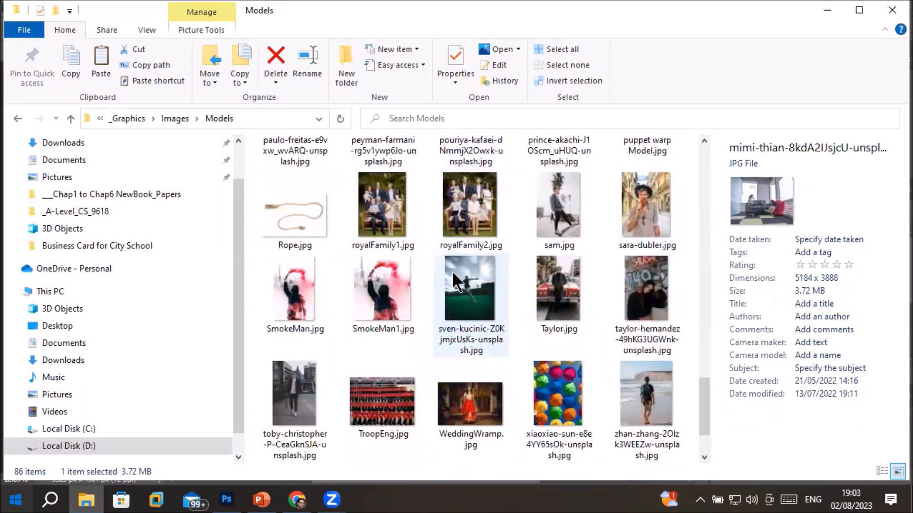
{"action": "left_click_drag", "start_coordinate": [640, 223], "coordinate": [387, 50]}
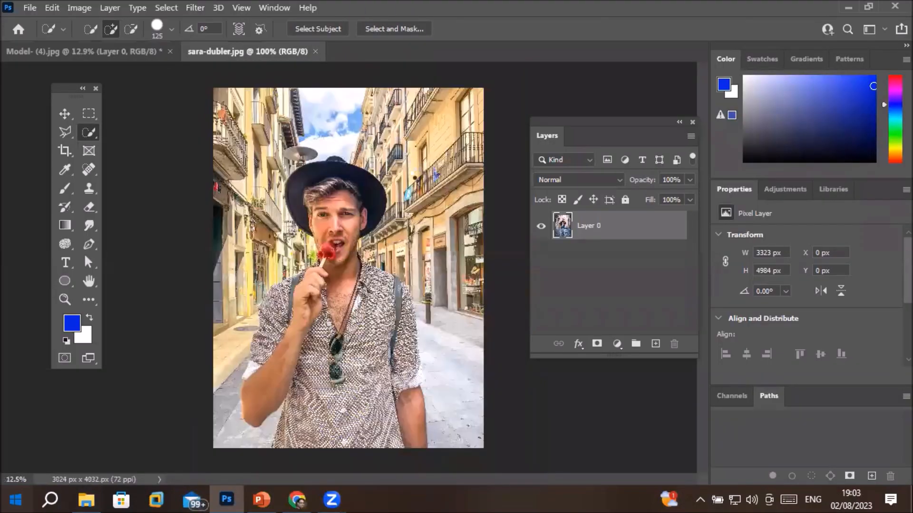
Select the street background around the man in the black hat using Select Subject and an inverted selection
{"action": "scroll", "coordinate": [198, 222], "scroll_direction": "up", "scroll_amount": 7}
{"action": "scroll", "coordinate": [198, 222], "scroll_direction": "up", "scroll_amount": 15}
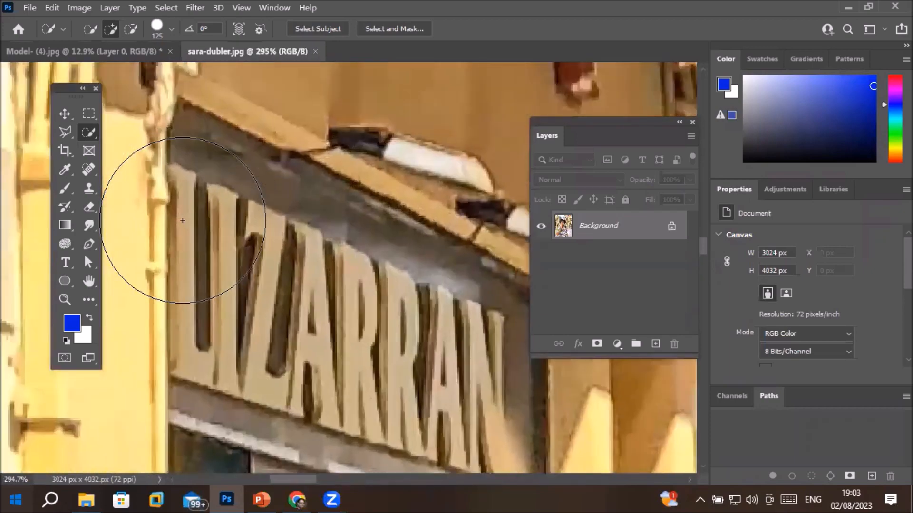
{"action": "scroll", "coordinate": [182, 220], "scroll_direction": "down", "scroll_amount": 6}
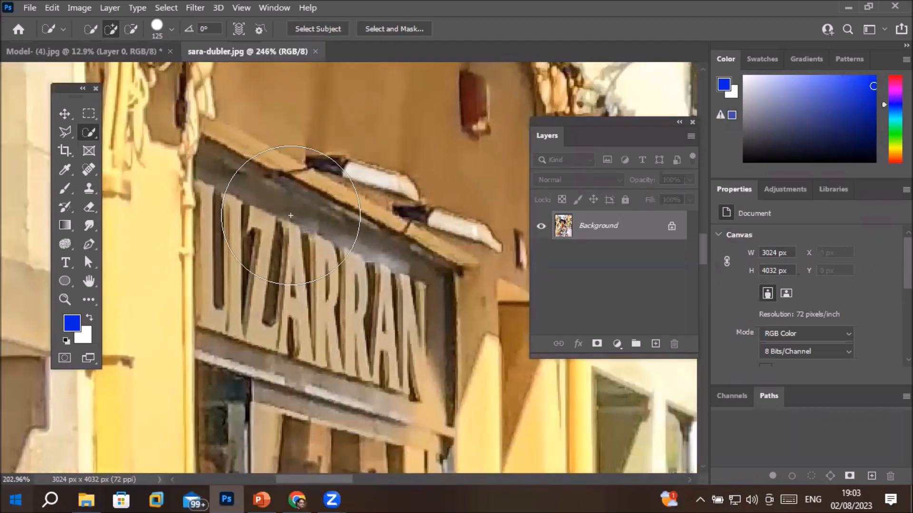
{"action": "scroll", "coordinate": [356, 218], "scroll_direction": "down", "scroll_amount": 8}
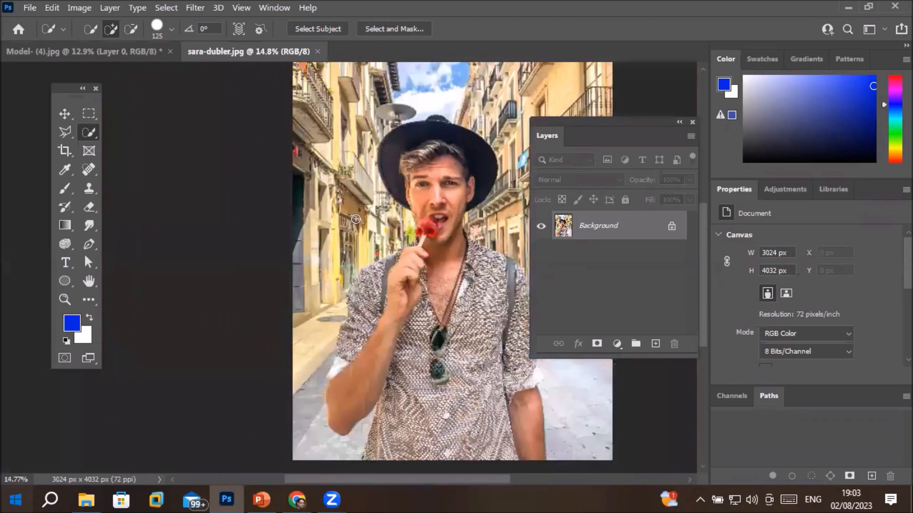
{"action": "scroll", "coordinate": [358, 219], "scroll_direction": "up", "scroll_amount": 1}
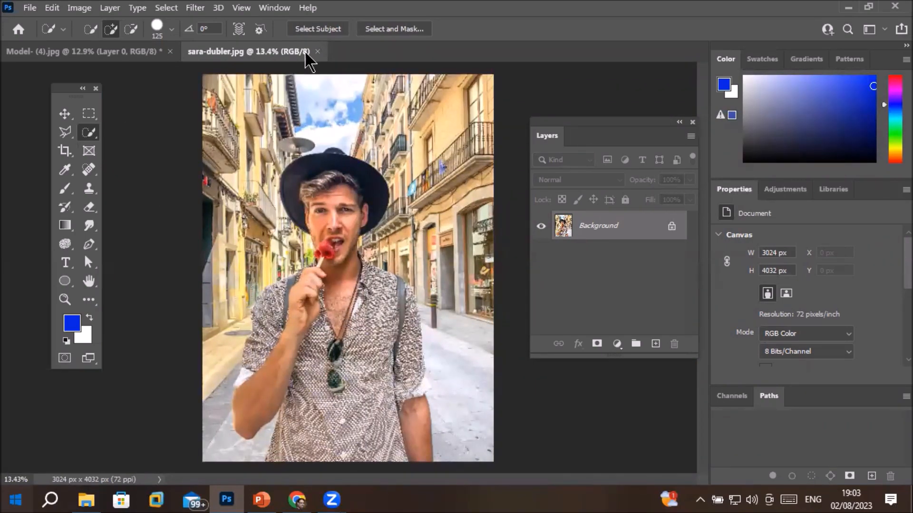
{"action": "left_click", "coordinate": [314, 29]}
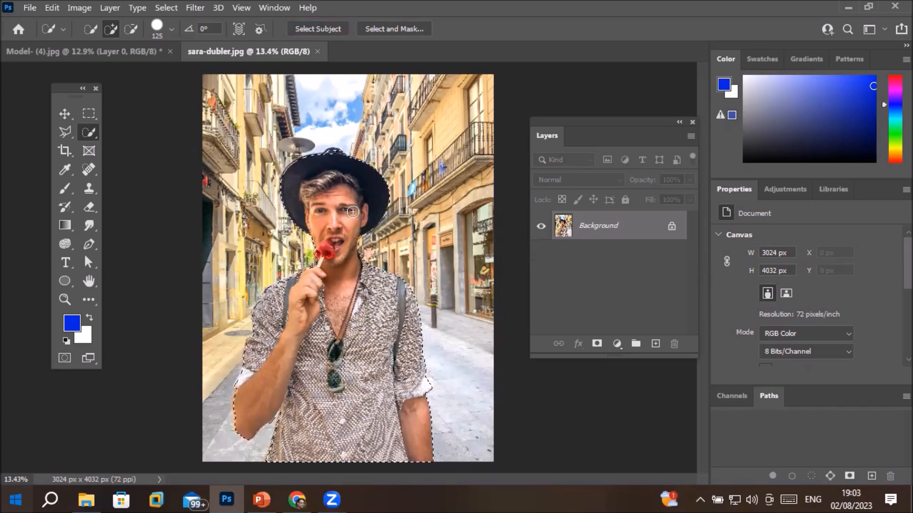
{"action": "right_click", "coordinate": [337, 217]}
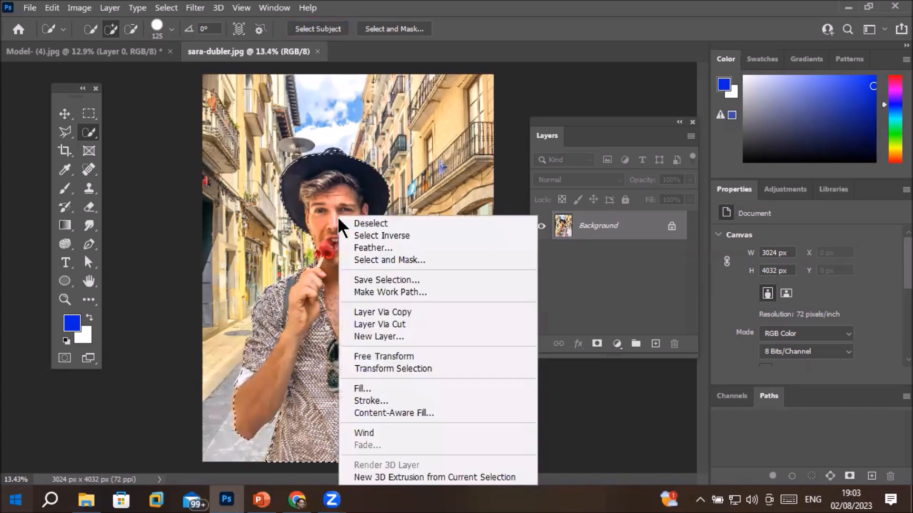
{"action": "left_click", "coordinate": [372, 235]}
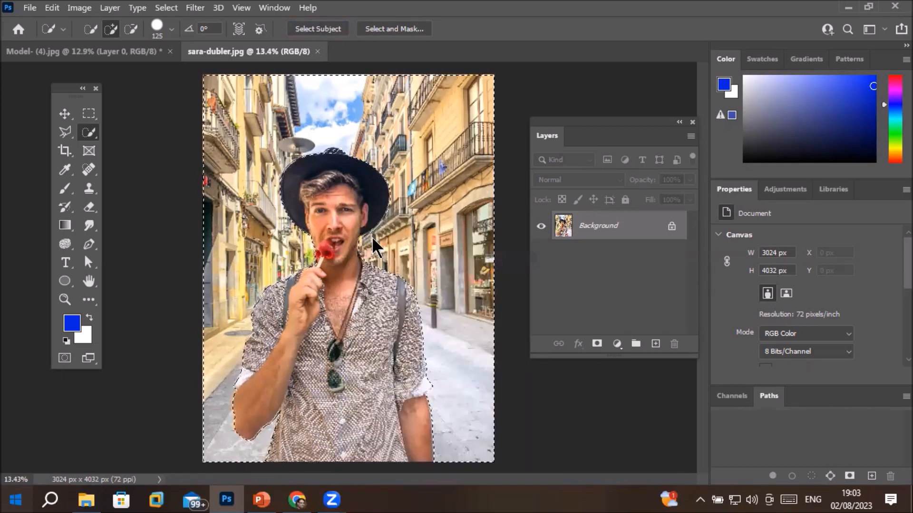
Open the Diffuse filter for the selected background and move its dialog clear of the photo
{"action": "left_click", "coordinate": [192, 9]}
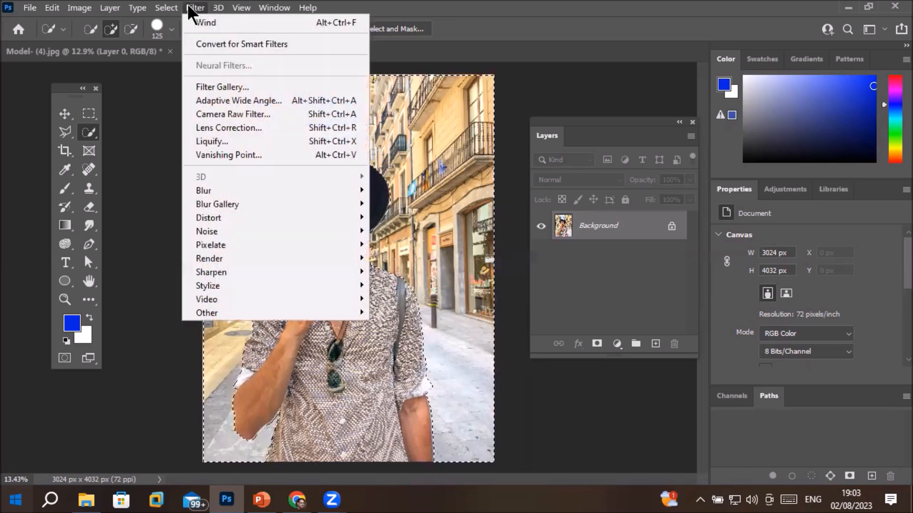
{"action": "mouse_move", "coordinate": [265, 286]}
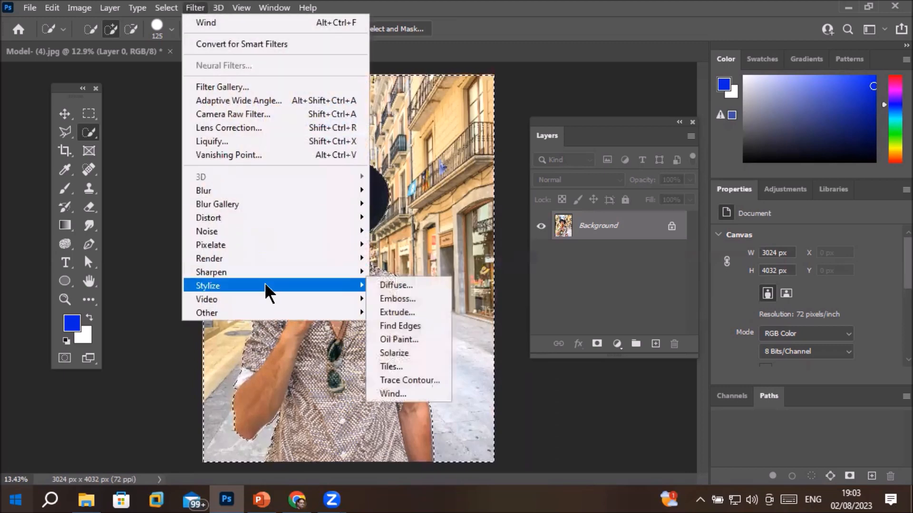
{"action": "left_click", "coordinate": [422, 287]}
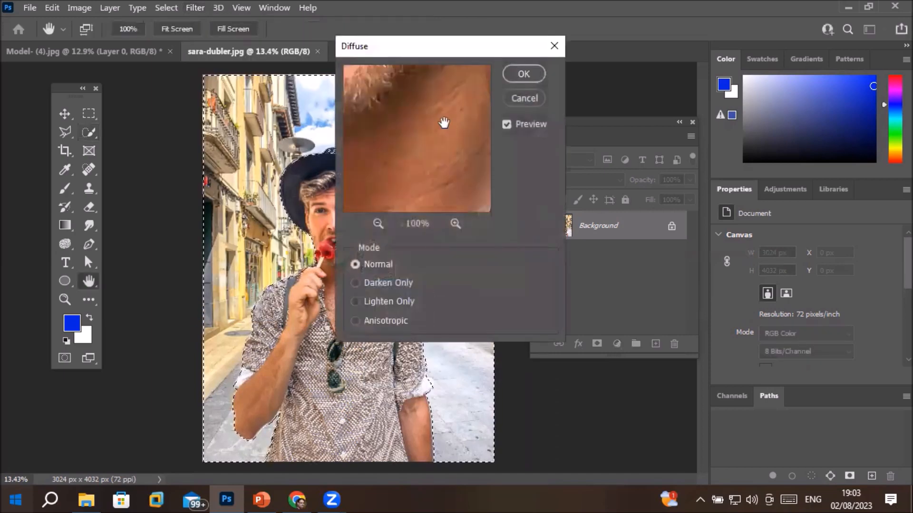
{"action": "left_click_drag", "start_coordinate": [441, 44], "coordinate": [592, 93]}
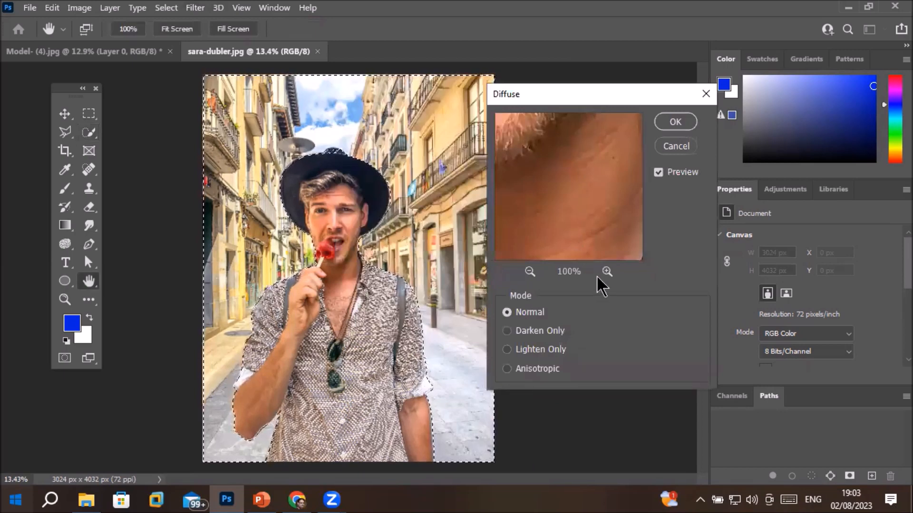
Set the Diffuse preview zoom to 17% and frame the man's hat with the buildings beside it
{"action": "left_click", "coordinate": [528, 273]}
{"action": "left_click", "coordinate": [529, 273]}
{"action": "left_click", "coordinate": [528, 272]}
{"action": "left_click", "coordinate": [529, 273]}
{"action": "left_click", "coordinate": [529, 273]}
{"action": "left_click", "coordinate": [528, 273]}
{"action": "left_click", "coordinate": [529, 273]}
{"action": "left_click", "coordinate": [529, 273]}
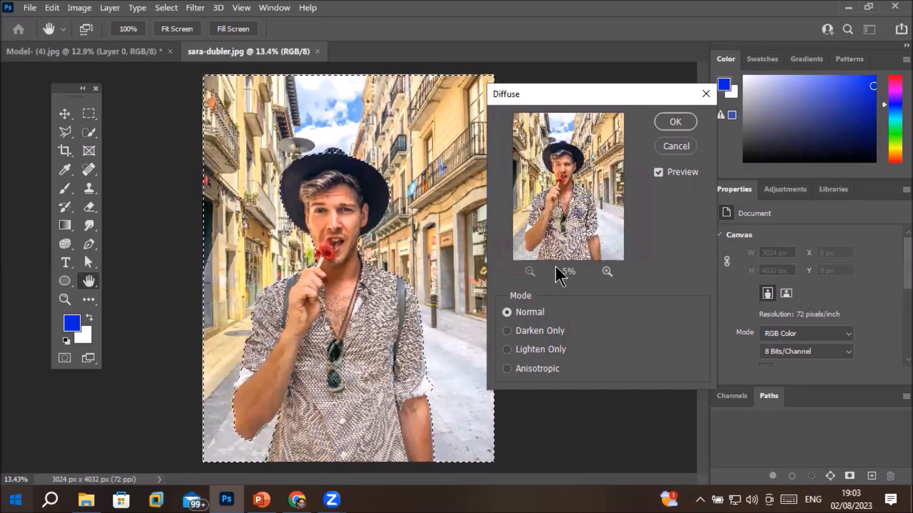
{"action": "left_click", "coordinate": [606, 272]}
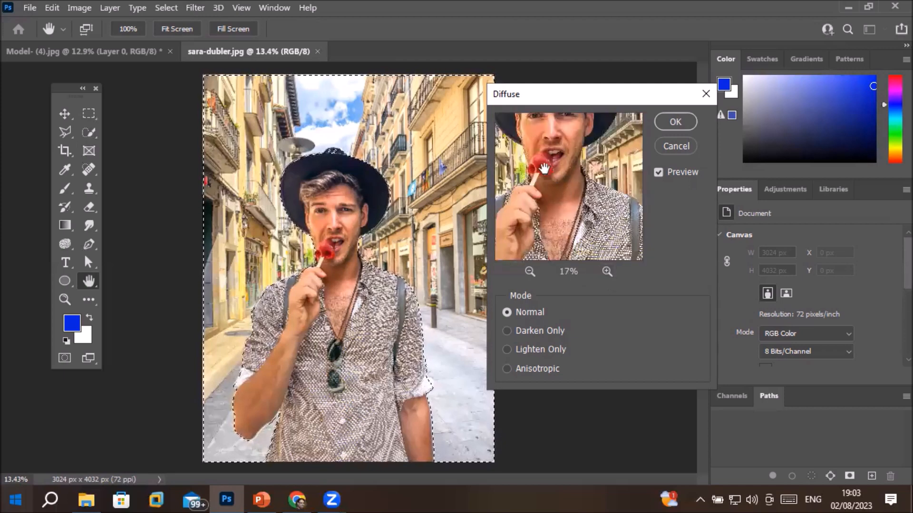
{"action": "left_click_drag", "start_coordinate": [534, 169], "coordinate": [613, 223]}
{"action": "left_click_drag", "start_coordinate": [523, 186], "coordinate": [514, 245]}
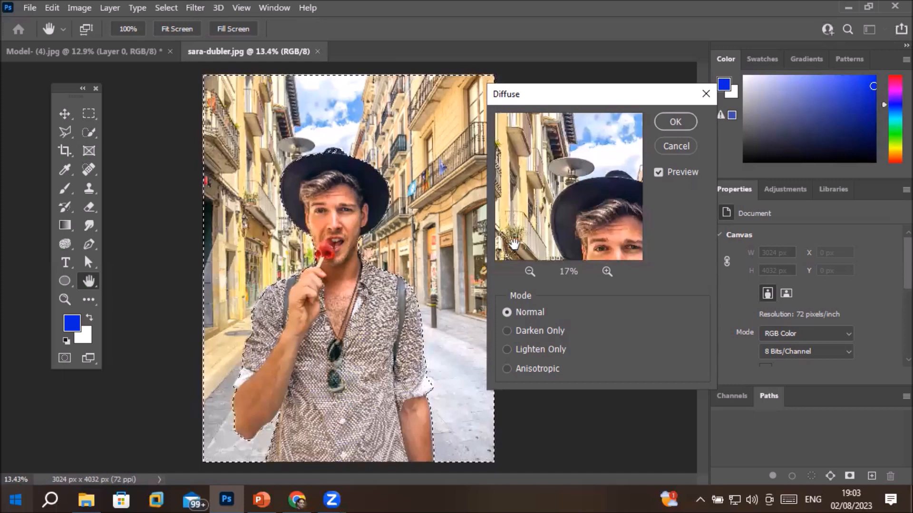
Compare the Normal, Darken Only, Lighten Only and Anisotropic modes of the Diffuse filter on the background and close it without applying
{"action": "left_click", "coordinate": [520, 336]}
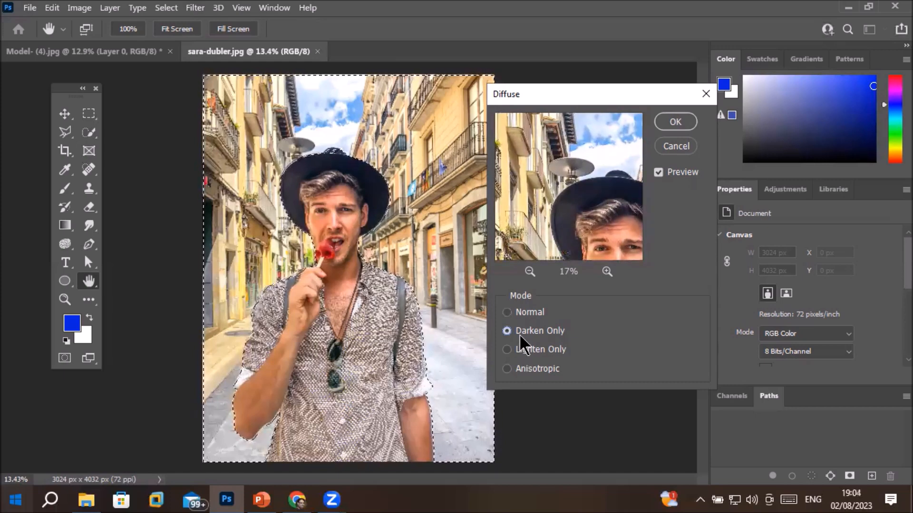
{"action": "left_click", "coordinate": [525, 313]}
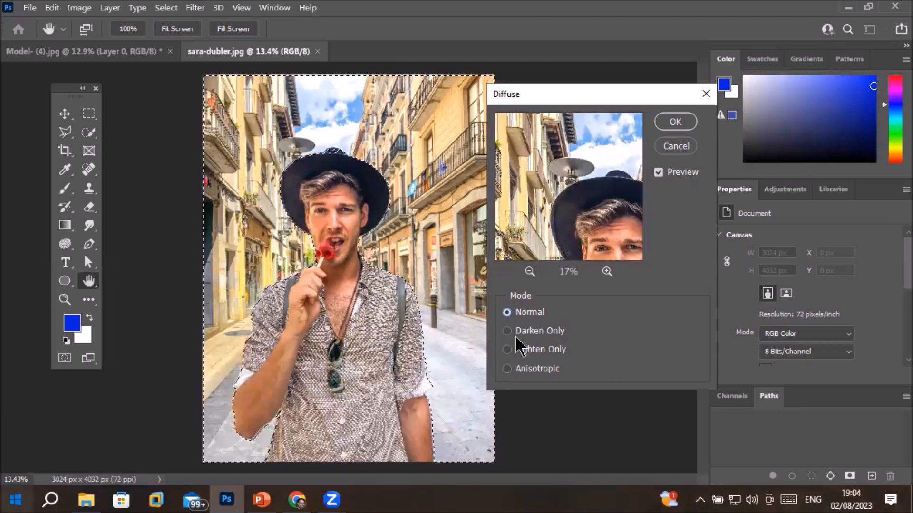
{"action": "left_click", "coordinate": [518, 331]}
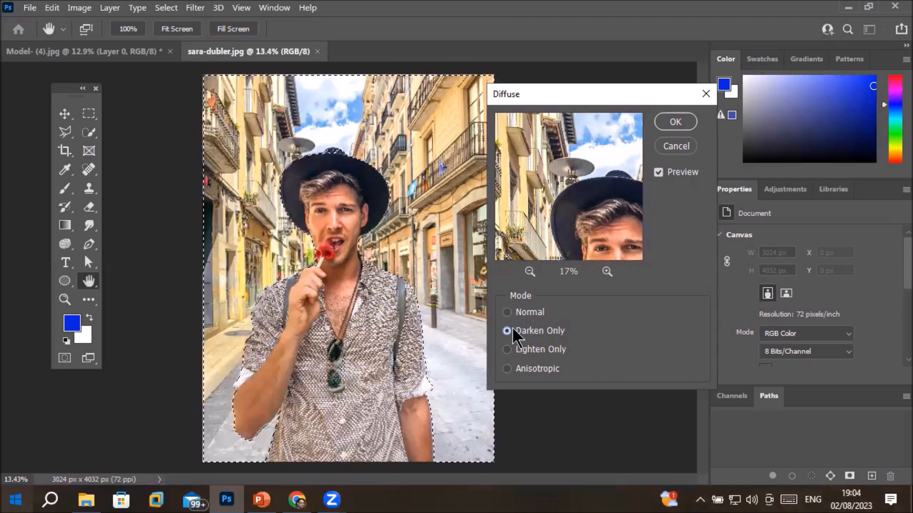
{"action": "left_click", "coordinate": [523, 349]}
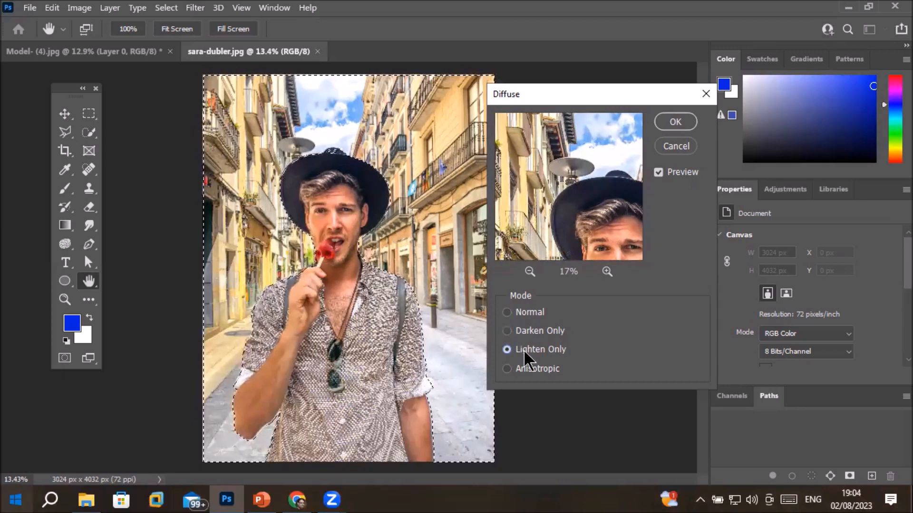
{"action": "left_click", "coordinate": [534, 367]}
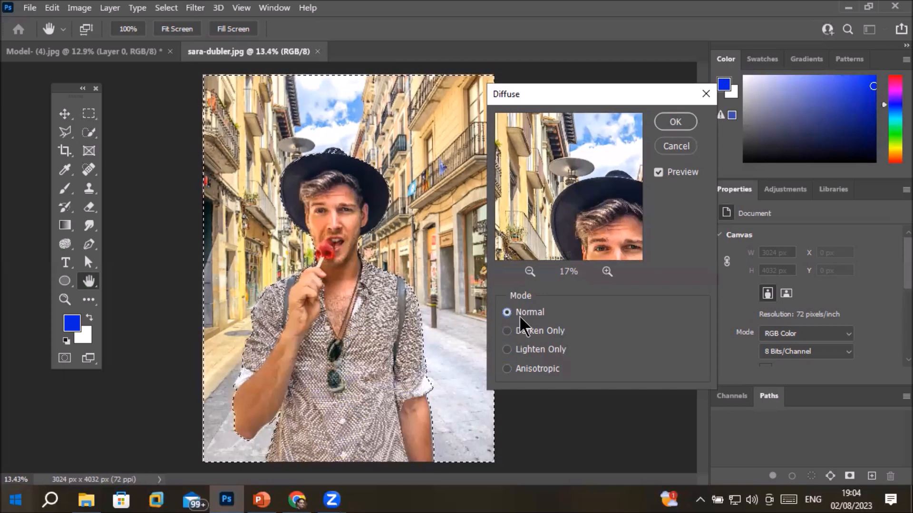
{"action": "left_click", "coordinate": [506, 331]}
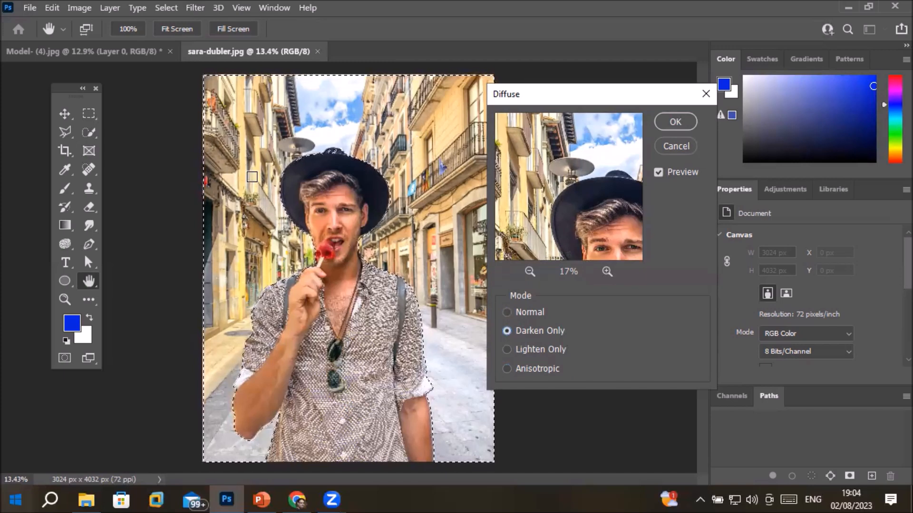
{"action": "left_click", "coordinate": [507, 349]}
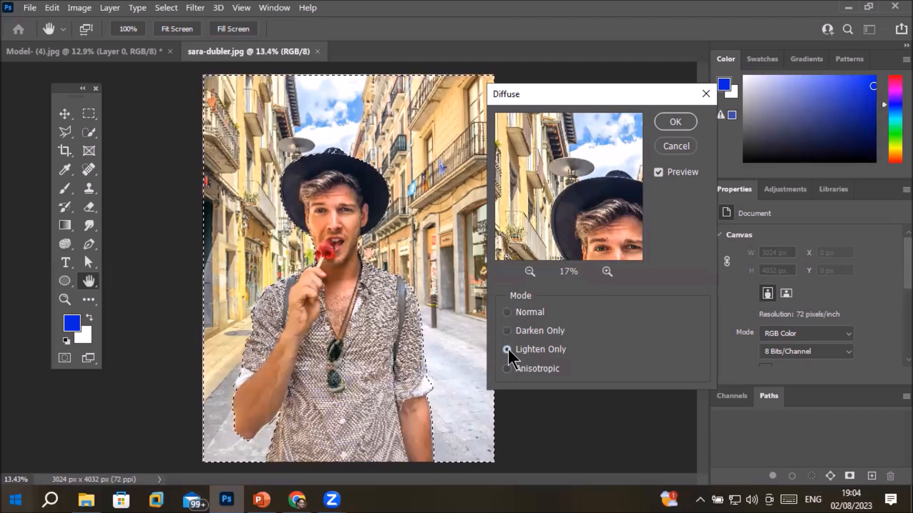
{"action": "left_click", "coordinate": [507, 312]}
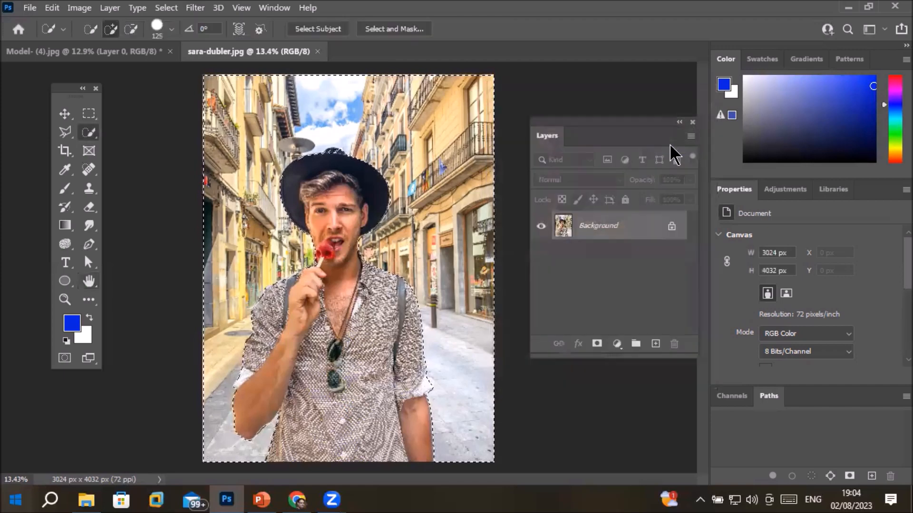
Open the Emboss filter for the selected street background and move its dialog clear of the photo
{"action": "left_click", "coordinate": [196, 8]}
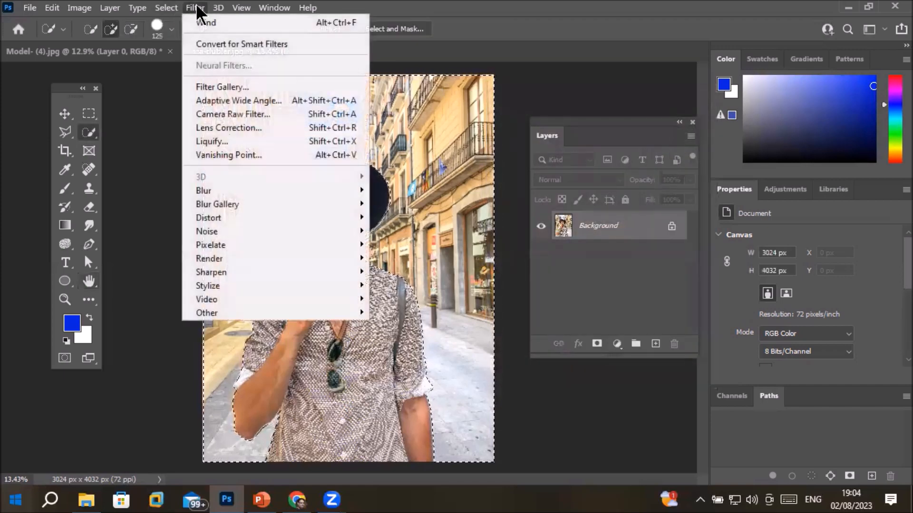
{"action": "mouse_move", "coordinate": [276, 282]}
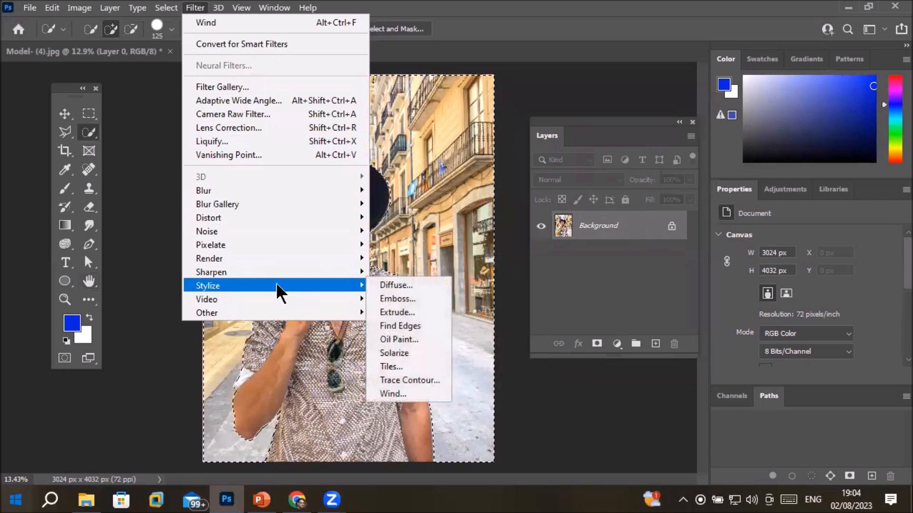
{"action": "left_click", "coordinate": [397, 298]}
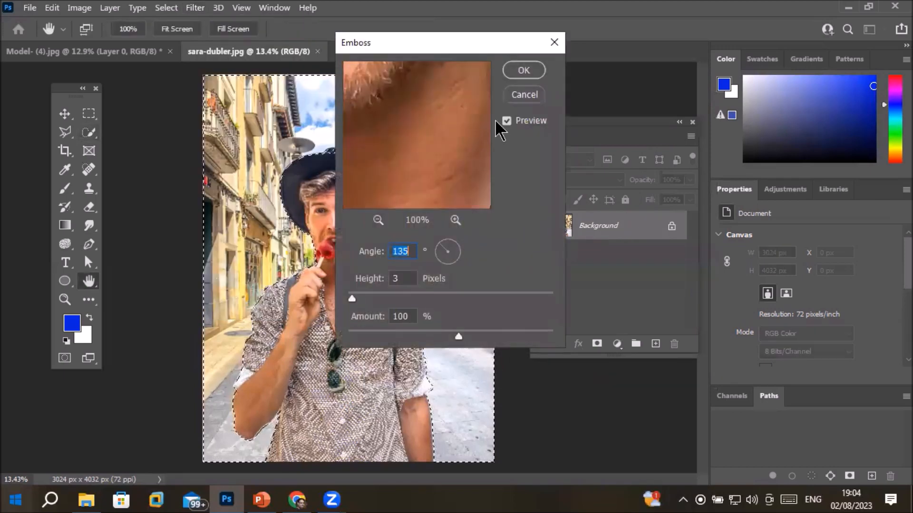
{"action": "left_click_drag", "start_coordinate": [460, 43], "coordinate": [664, 67]}
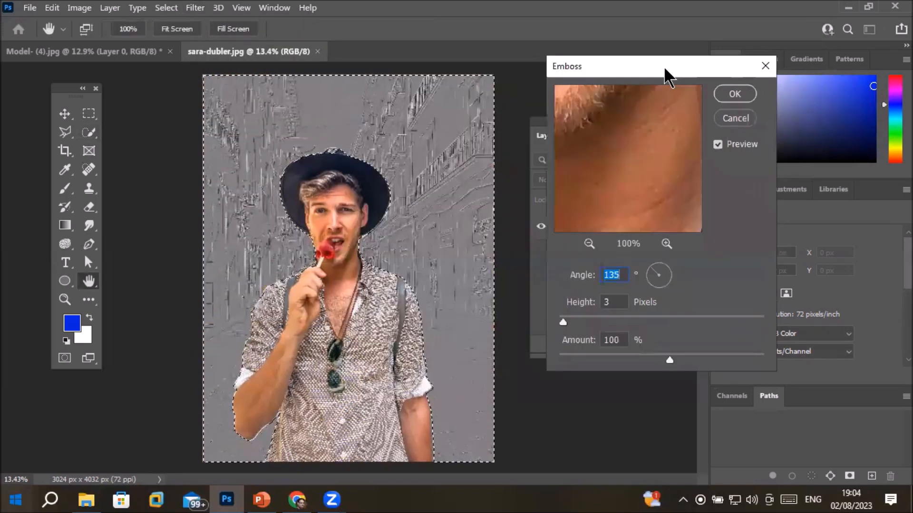
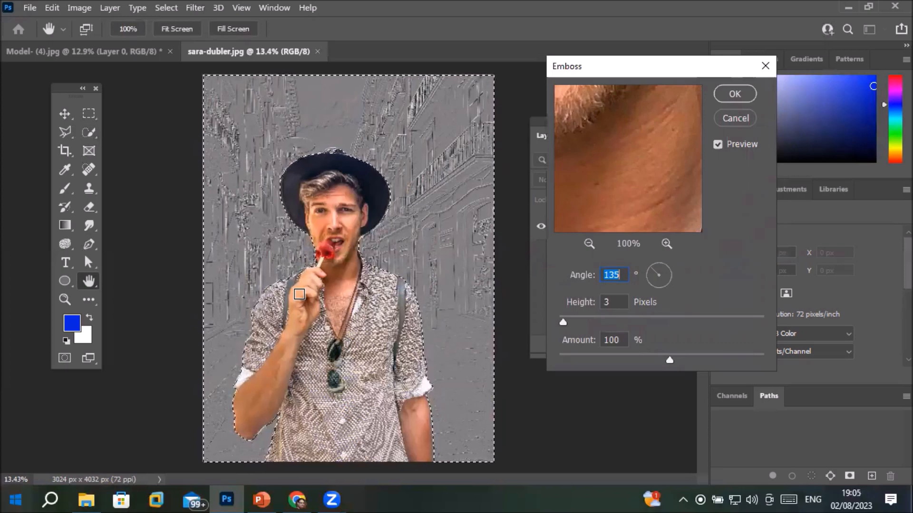
Try Emboss on the background with angle 135°, height 54 pixels and amount 319%, and undo it
{"action": "left_click_drag", "start_coordinate": [565, 323], "coordinate": [600, 324]}
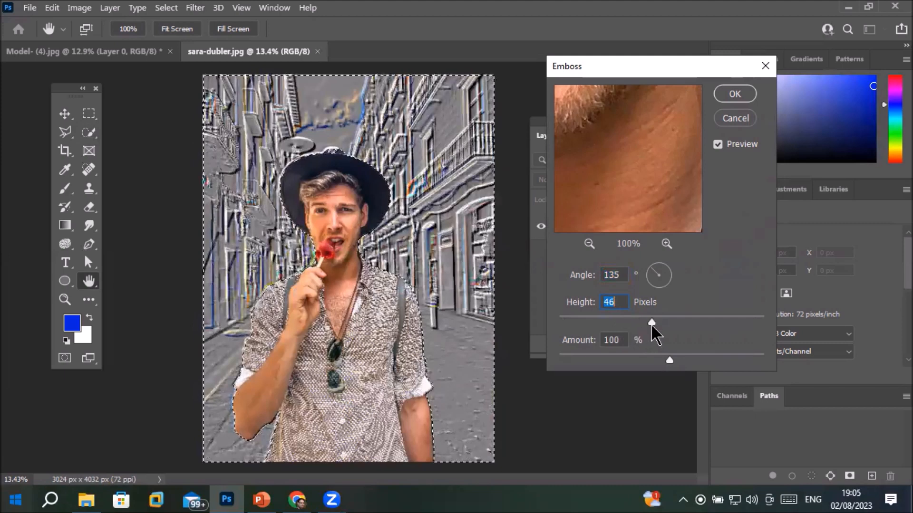
{"action": "left_click_drag", "start_coordinate": [652, 326], "coordinate": [668, 326]}
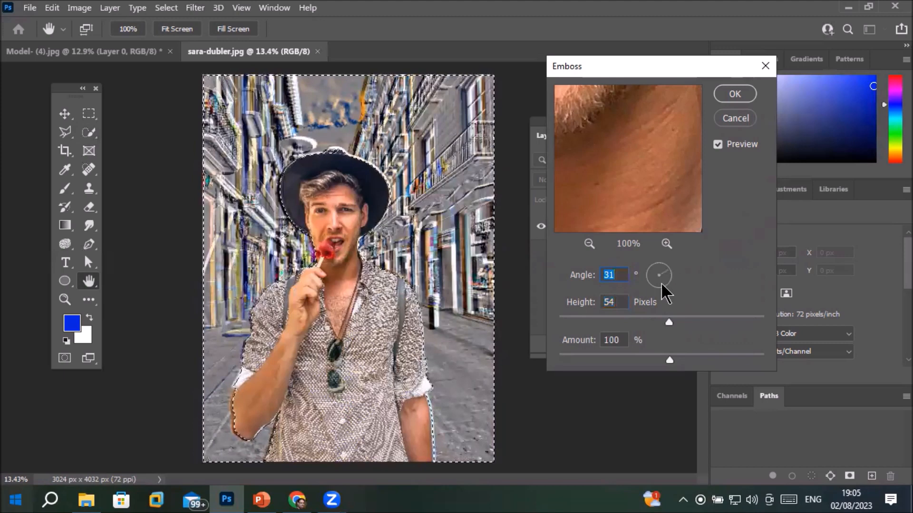
{"action": "left_click_drag", "start_coordinate": [659, 286], "coordinate": [654, 276]}
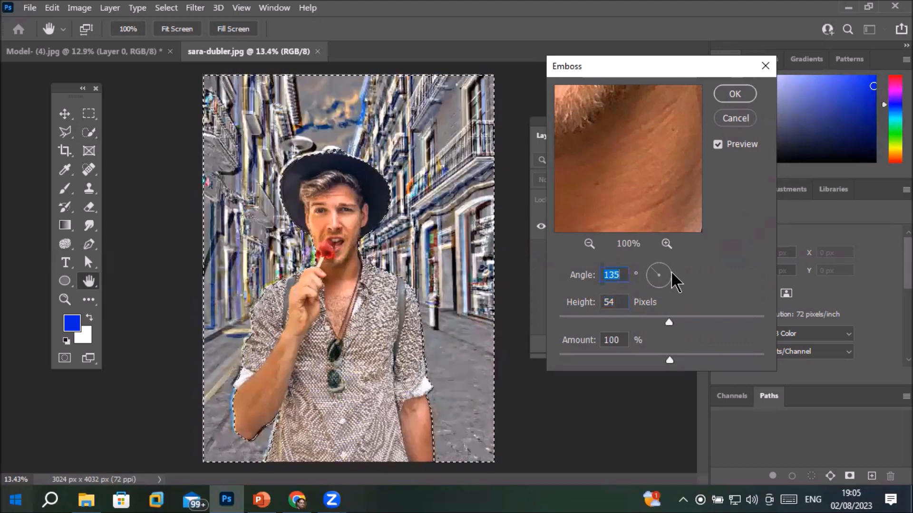
{"action": "left_click_drag", "start_coordinate": [675, 358], "coordinate": [746, 356]}
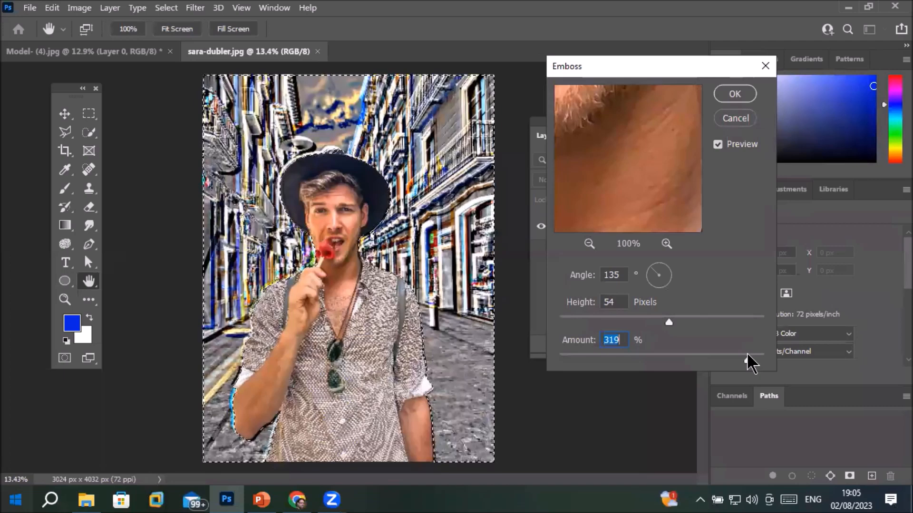
{"action": "left_click", "coordinate": [729, 95]}
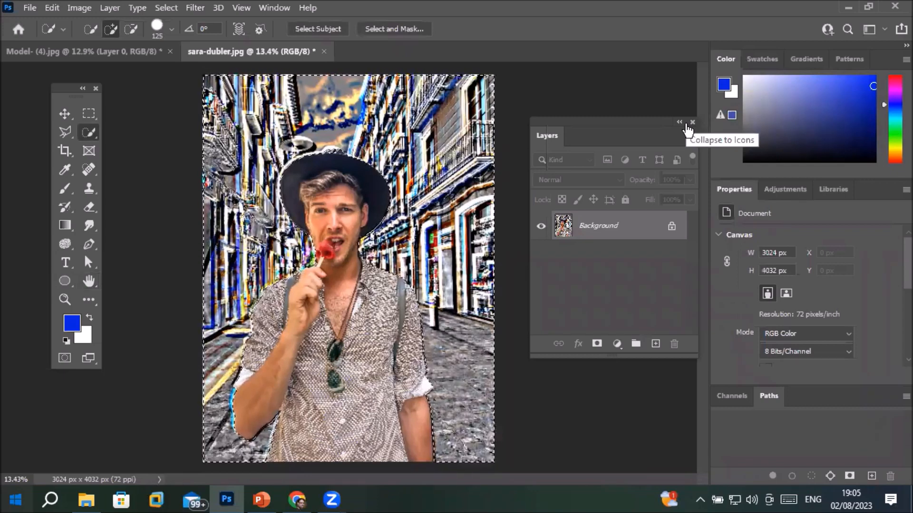
{"action": "key", "text": "ctrl+z"}
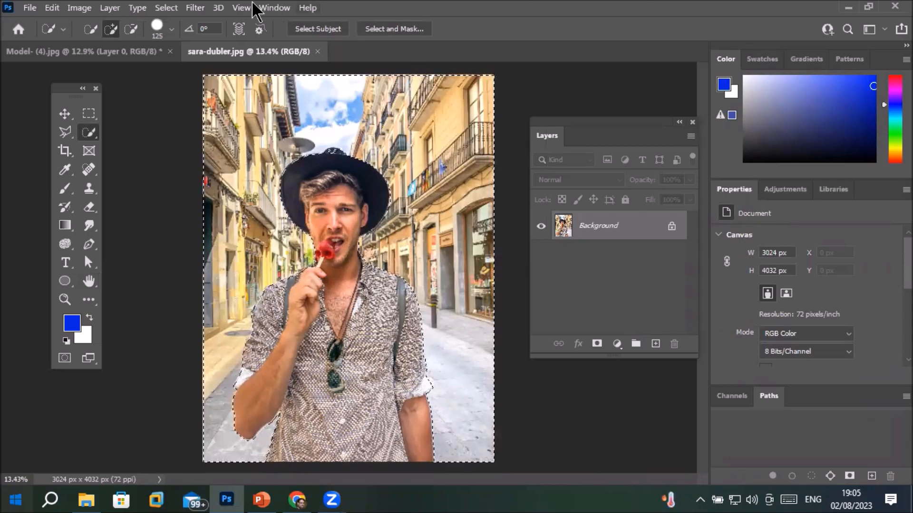
Try the Extrude filter on the selected background with the Pyramids type and Random depth, and undo it
{"action": "left_click", "coordinate": [190, 8]}
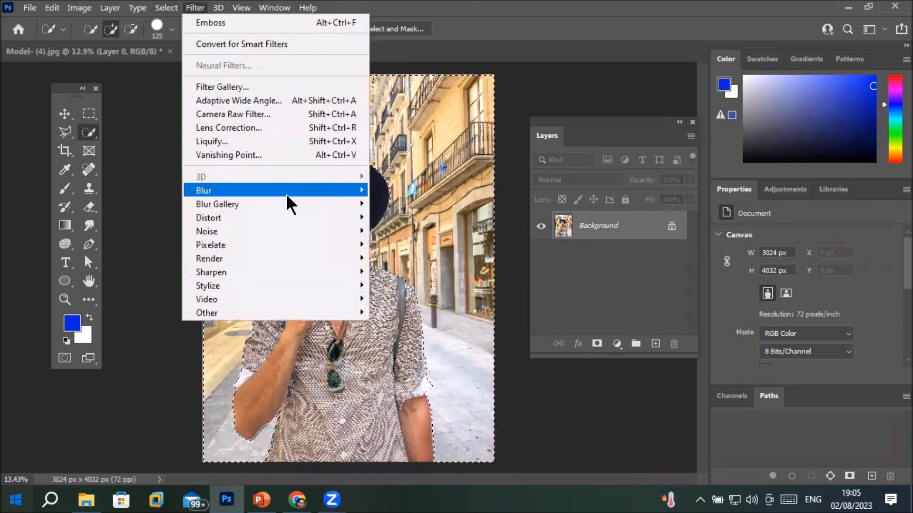
{"action": "mouse_move", "coordinate": [284, 286]}
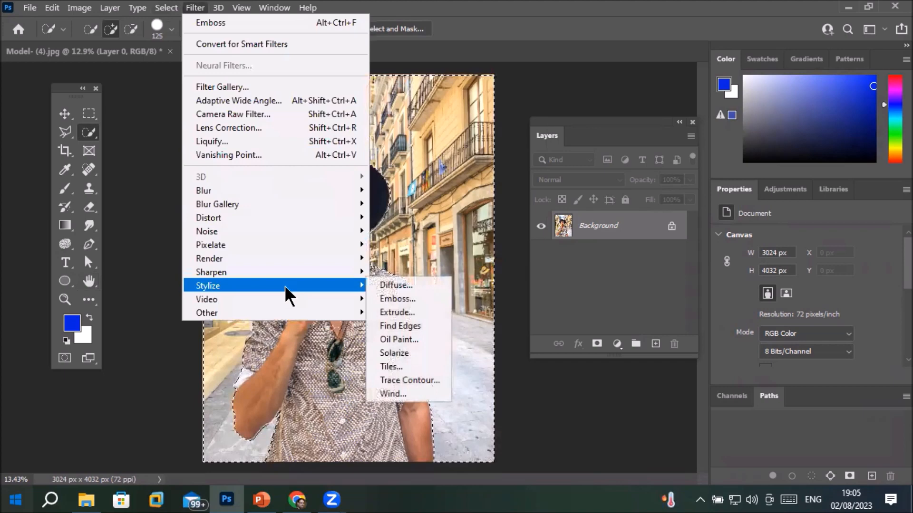
{"action": "left_click", "coordinate": [415, 311]}
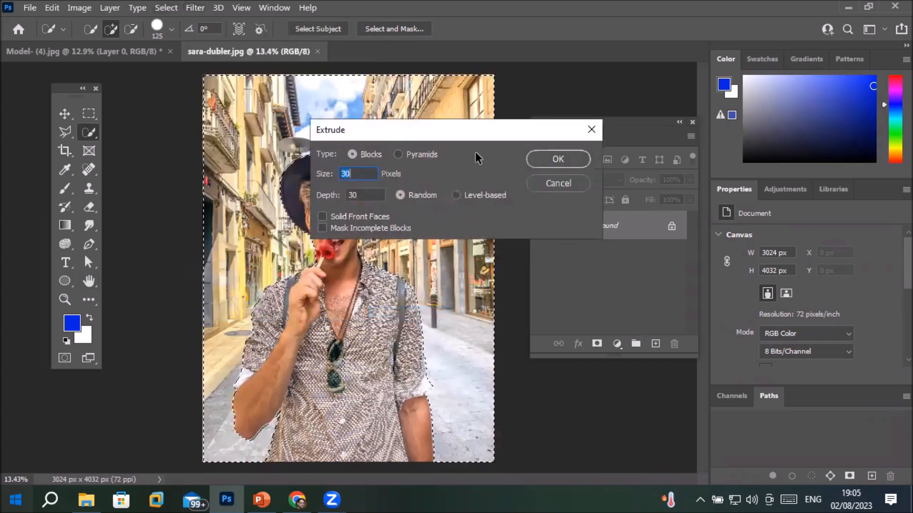
{"action": "left_click_drag", "start_coordinate": [478, 138], "coordinate": [630, 109]}
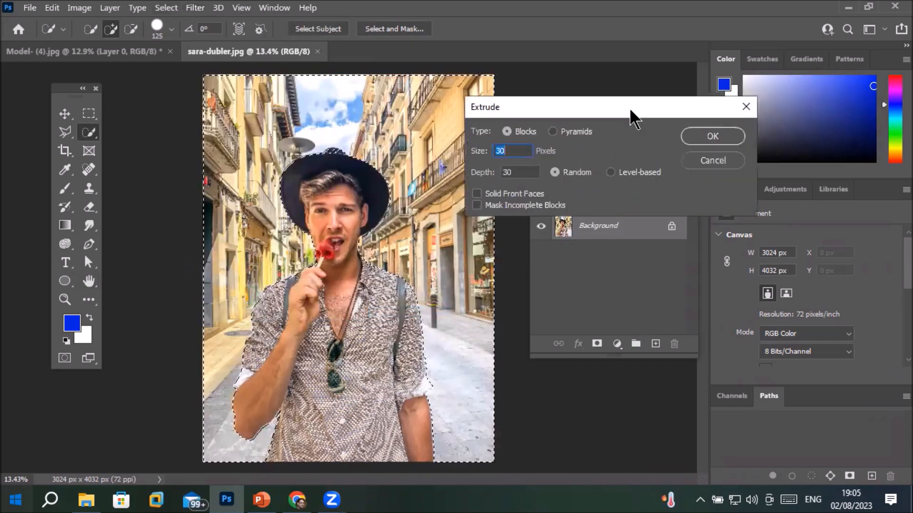
{"action": "left_click", "coordinate": [565, 136]}
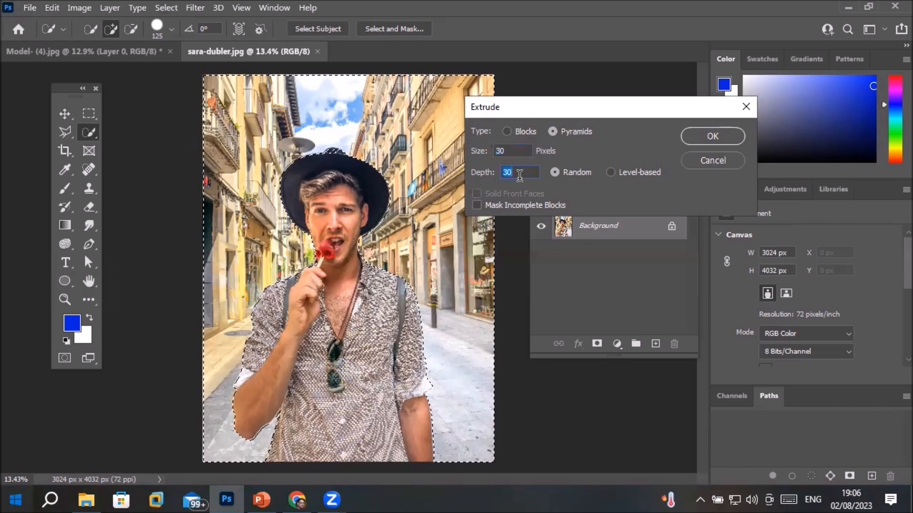
{"action": "left_click", "coordinate": [611, 173]}
{"action": "left_click", "coordinate": [573, 175]}
{"action": "left_click", "coordinate": [710, 136]}
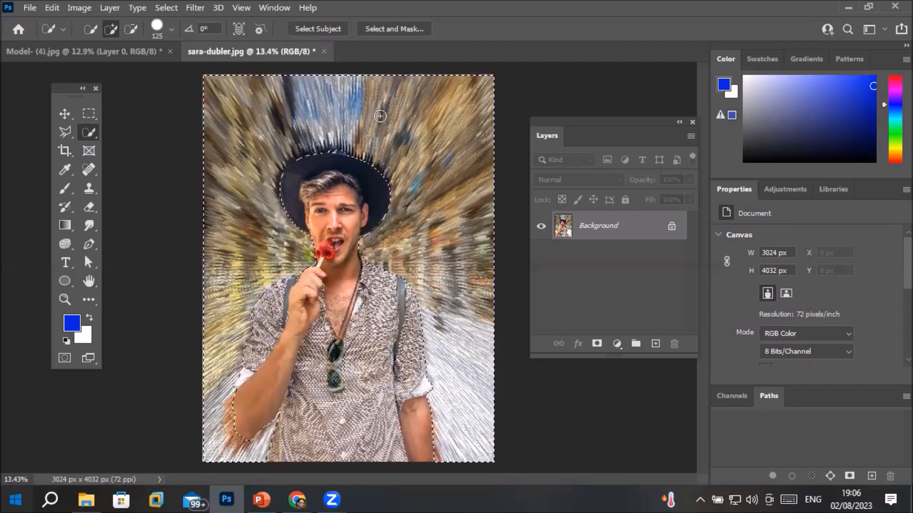
{"action": "key", "text": "ctrl+z"}
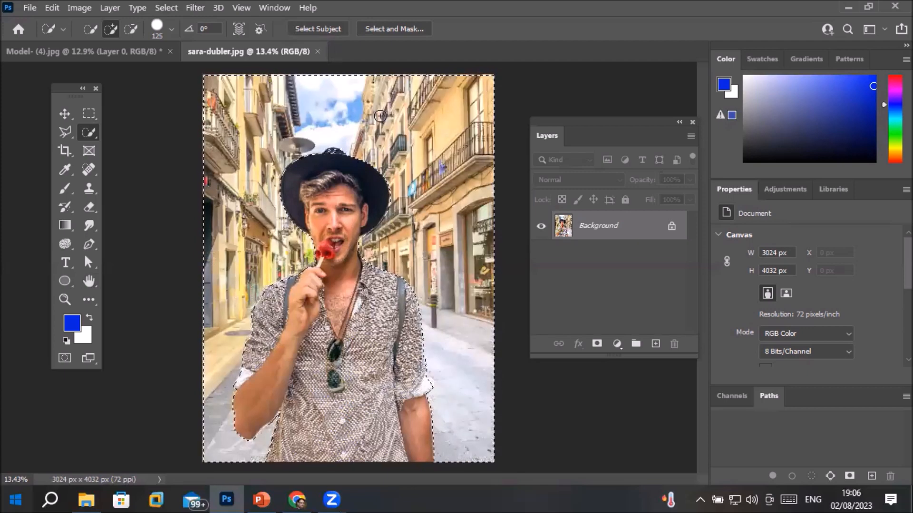
Open the Oil Paint filter for the selected background, move its dialog off the man and turn on the preview
{"action": "left_click", "coordinate": [188, 8]}
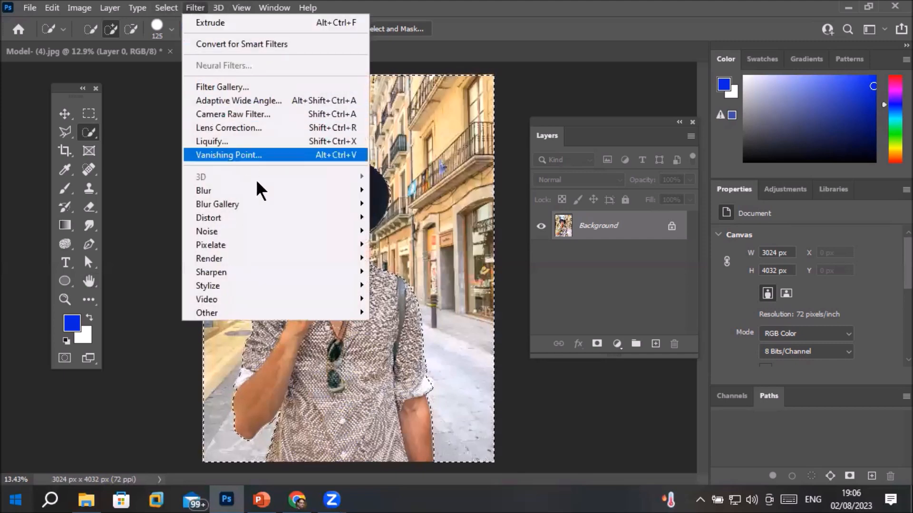
{"action": "mouse_move", "coordinate": [293, 288]}
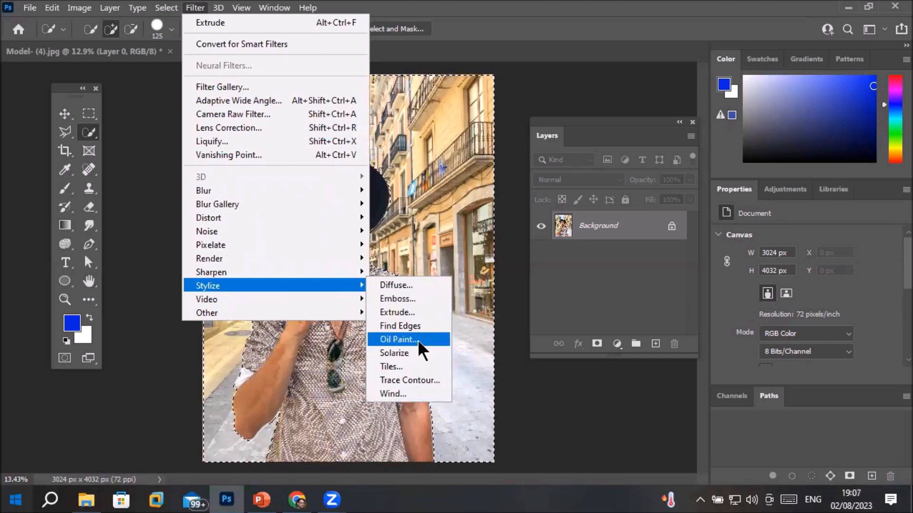
{"action": "left_click", "coordinate": [417, 339]}
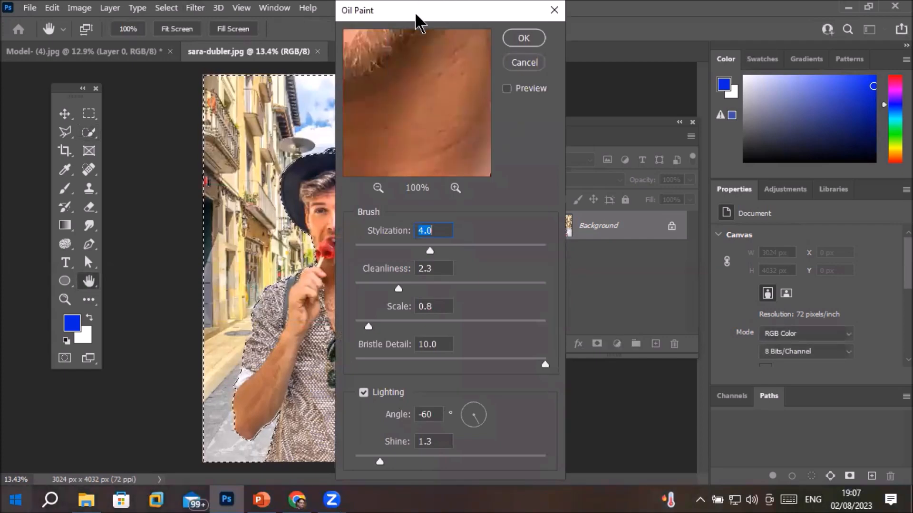
{"action": "left_click_drag", "start_coordinate": [416, 21], "coordinate": [548, 21]}
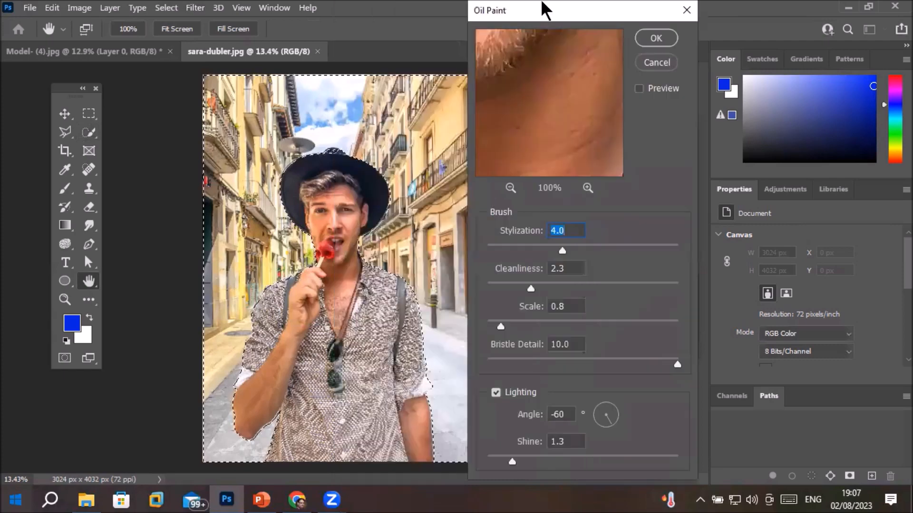
{"action": "left_click", "coordinate": [641, 90]}
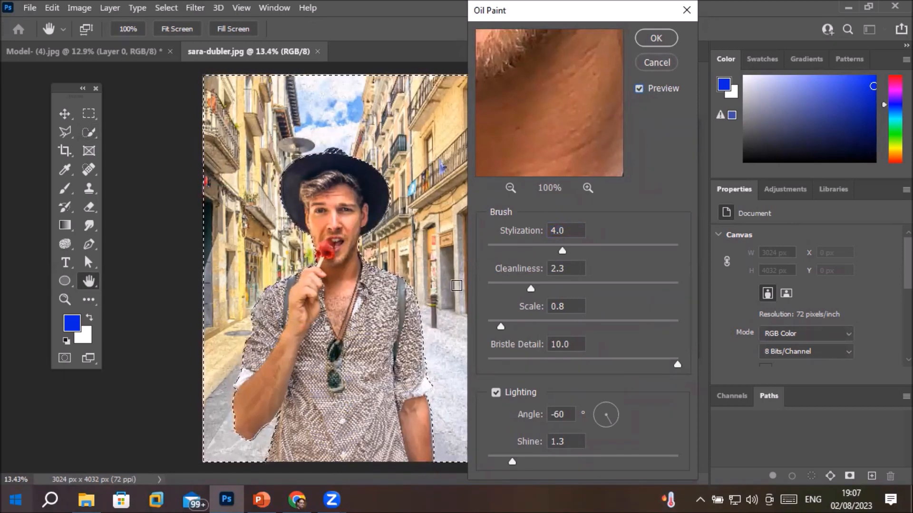
Try Oil Paint with stylization 7.1, cleanliness 5.5, scale 5.6, lighting angle 31° and a stronger shine, and undo it
{"action": "left_click_drag", "start_coordinate": [564, 249], "coordinate": [617, 254]}
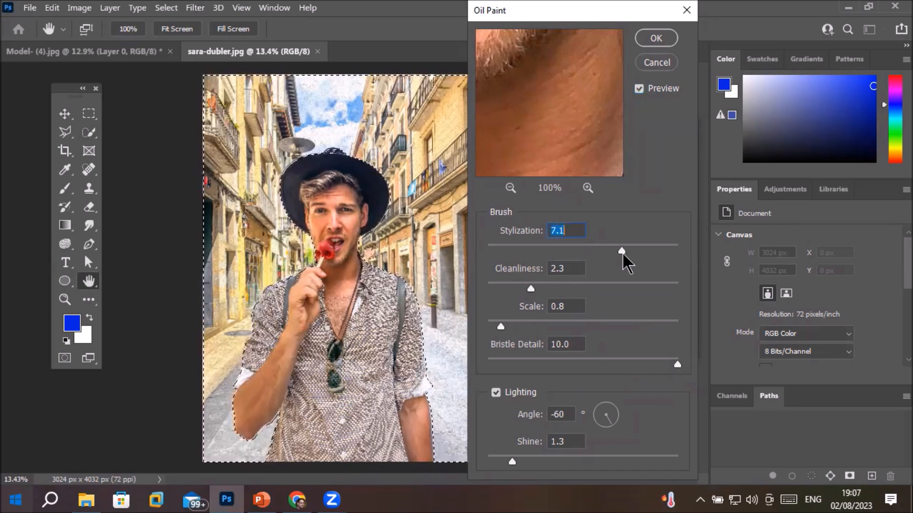
{"action": "left_click_drag", "start_coordinate": [573, 289], "coordinate": [590, 290]}
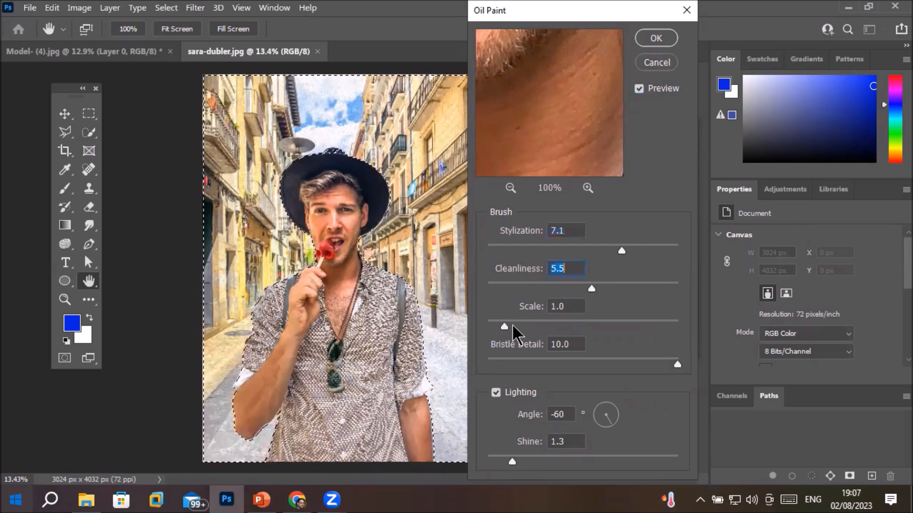
{"action": "left_click_drag", "start_coordinate": [591, 325], "coordinate": [594, 326]}
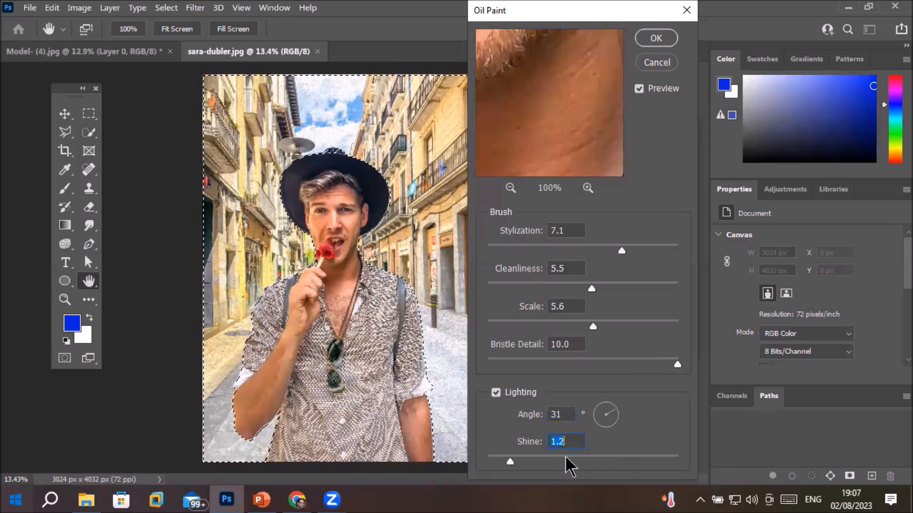
{"action": "left_click_drag", "start_coordinate": [508, 461], "coordinate": [549, 457]}
{"action": "left_click", "coordinate": [589, 458]}
{"action": "left_click", "coordinate": [661, 38]}
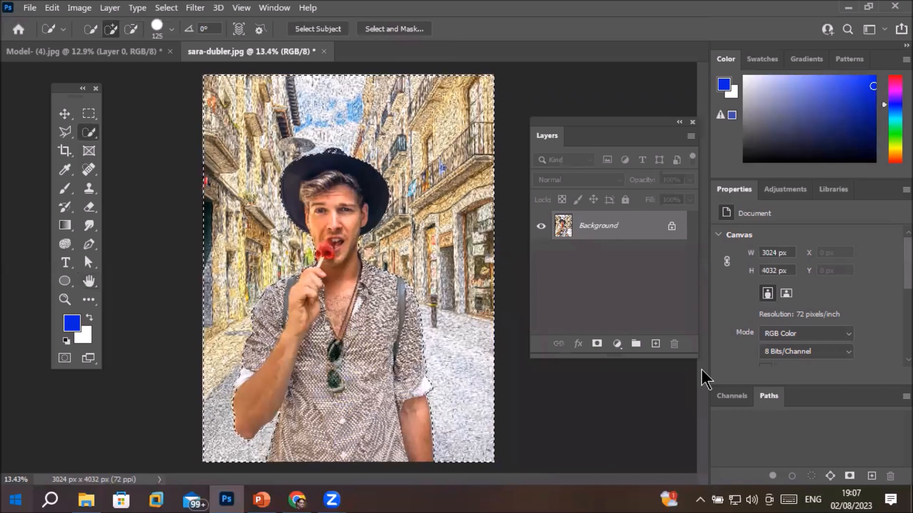
{"action": "key", "text": "ctrl+z"}
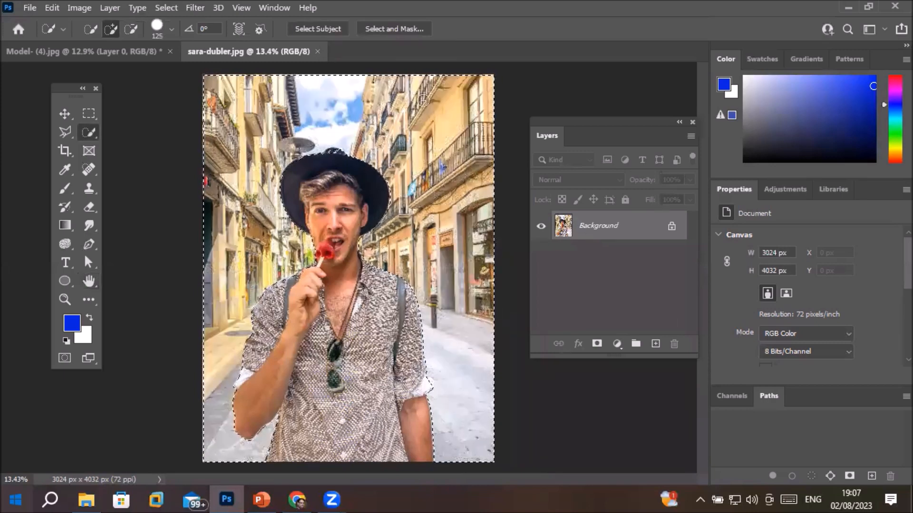
Try the Solarize filter on the selected background and undo it
{"action": "left_click", "coordinate": [195, 8]}
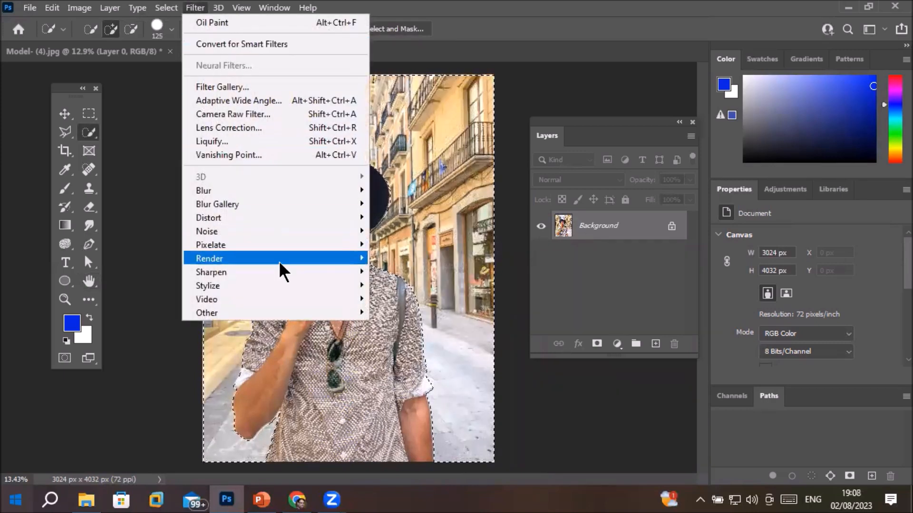
{"action": "mouse_move", "coordinate": [278, 284]}
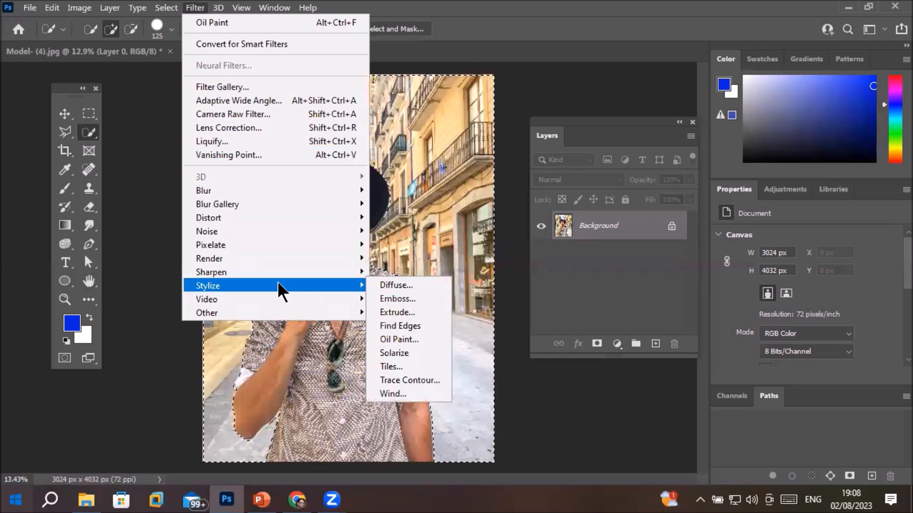
{"action": "left_click", "coordinate": [406, 352]}
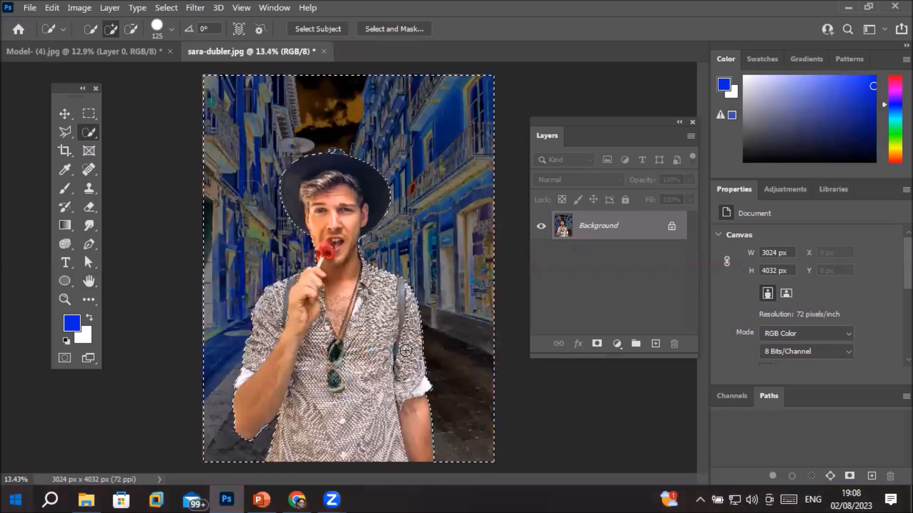
{"action": "key", "text": "ctrl+z"}
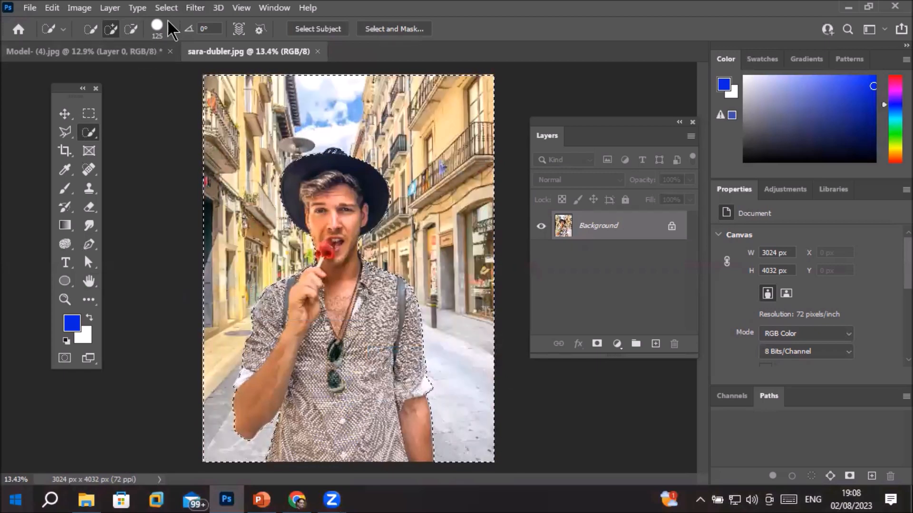
Try the Tiles filter on the selected background with 10 tiles, 10% maximum offset and Inverse Image fill, and undo it
{"action": "left_click", "coordinate": [195, 8]}
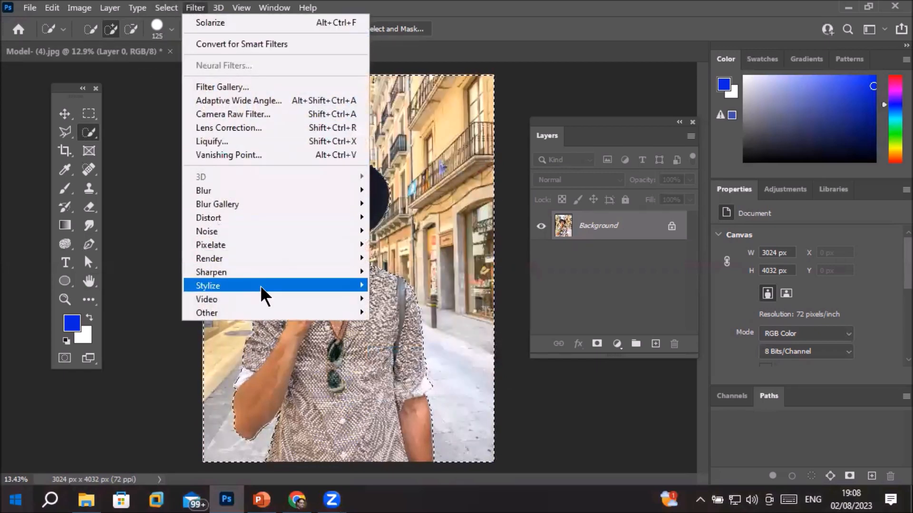
{"action": "mouse_move", "coordinate": [260, 286]}
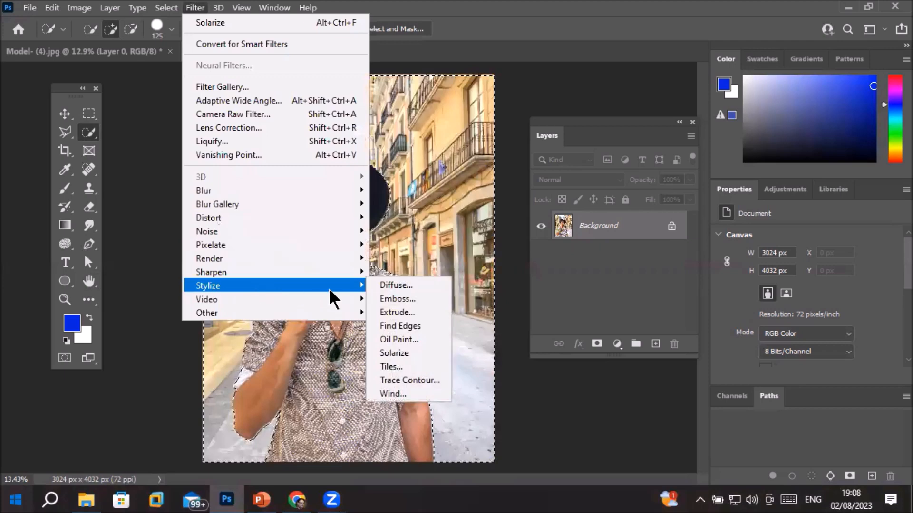
{"action": "left_click", "coordinate": [411, 362]}
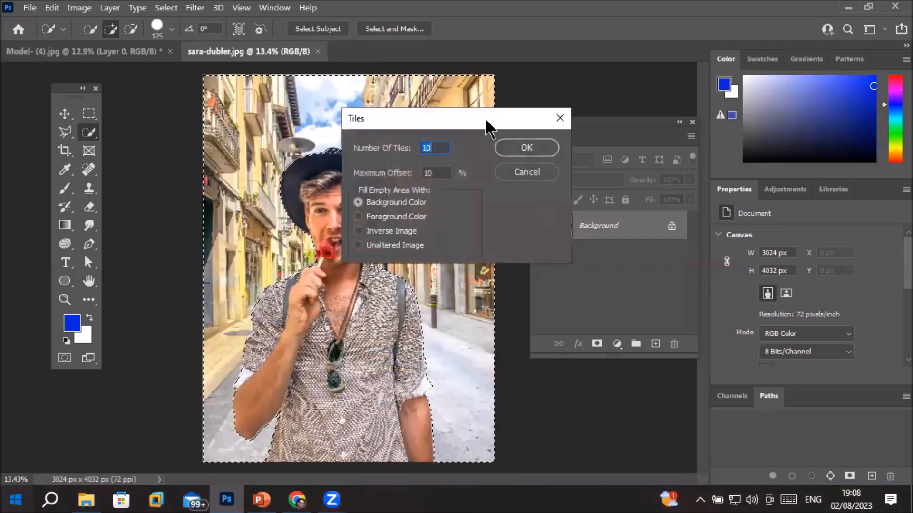
{"action": "left_click_drag", "start_coordinate": [484, 118], "coordinate": [615, 119]}
{"action": "left_click", "coordinate": [502, 219]}
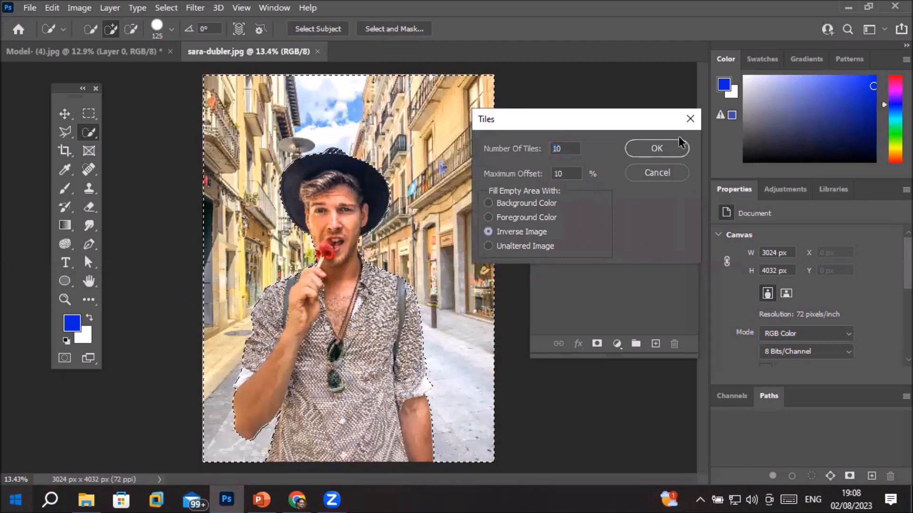
{"action": "left_click", "coordinate": [669, 151]}
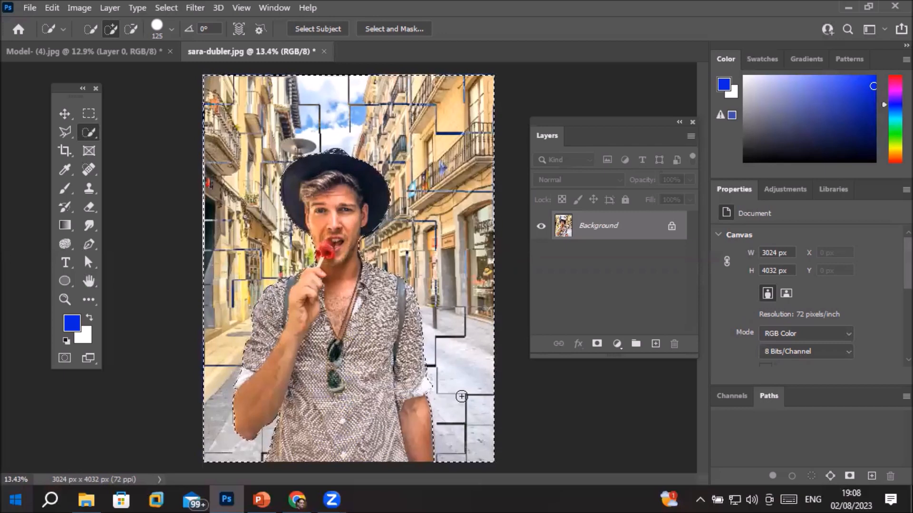
{"action": "key", "text": "ctrl+s"}
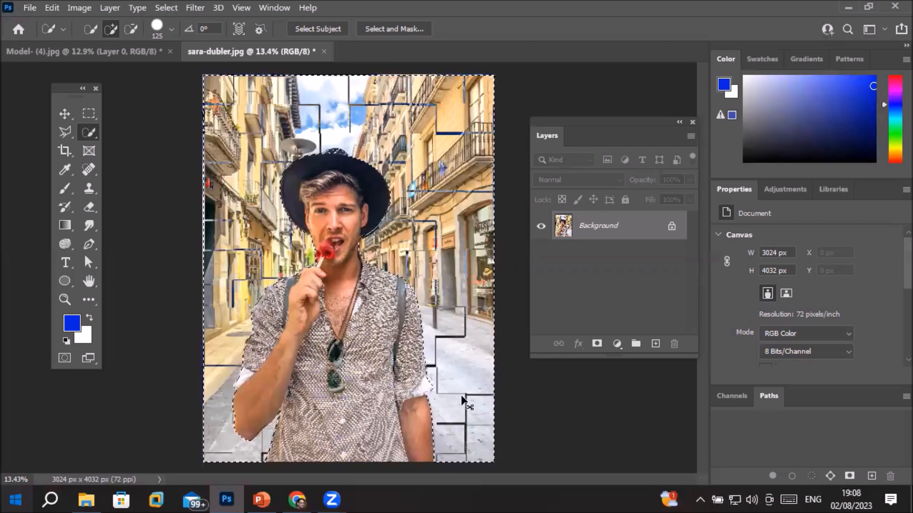
Try the Trace Contour filter on the selected background, comparing Lower and Upper edges, apply it with Upper at level 255, and undo it
{"action": "left_click", "coordinate": [195, 7]}
{"action": "mouse_move", "coordinate": [269, 286]}
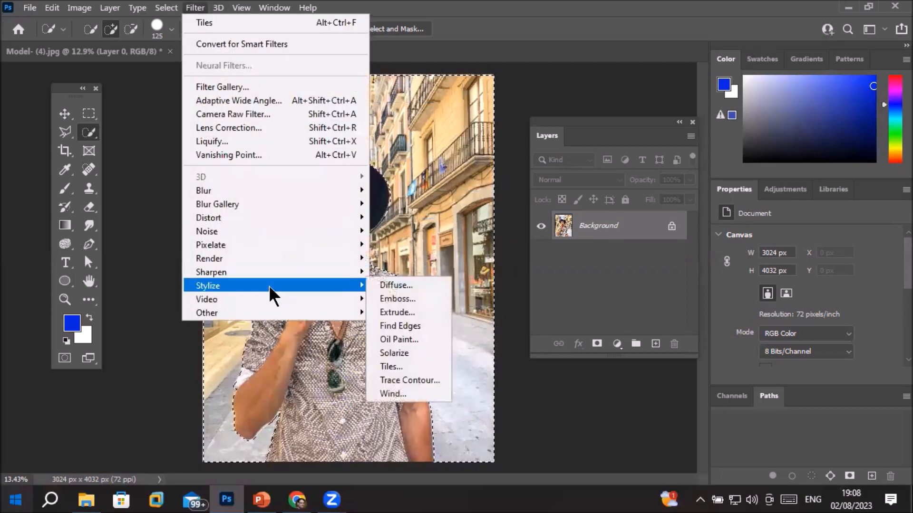
{"action": "left_click", "coordinate": [415, 380]}
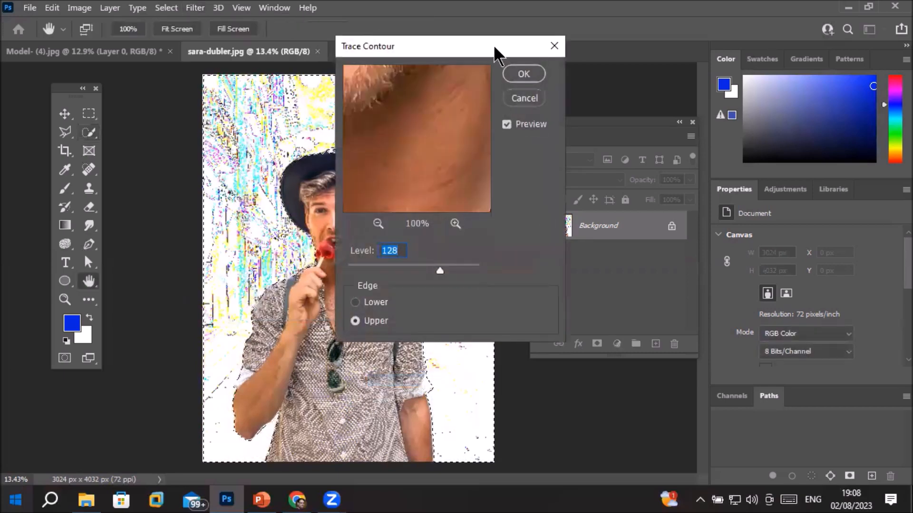
{"action": "left_click_drag", "start_coordinate": [505, 51], "coordinate": [757, 119]}
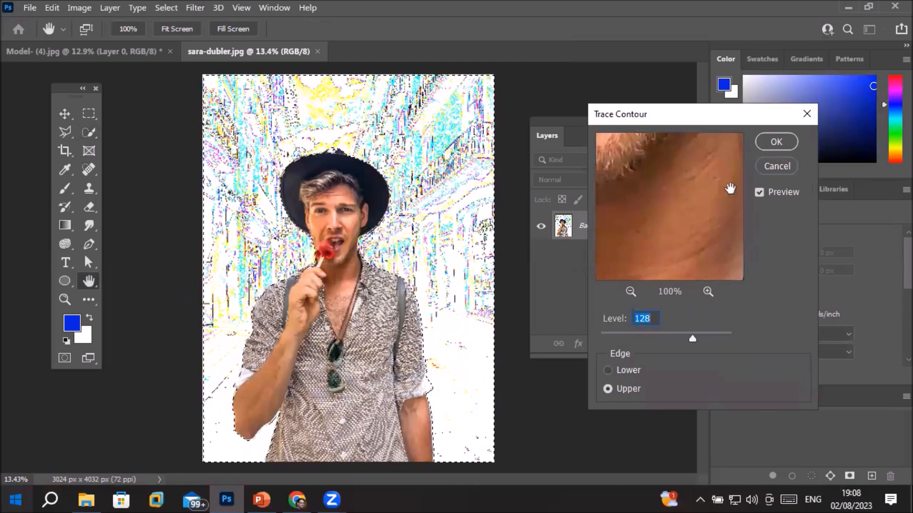
{"action": "left_click", "coordinate": [625, 373]}
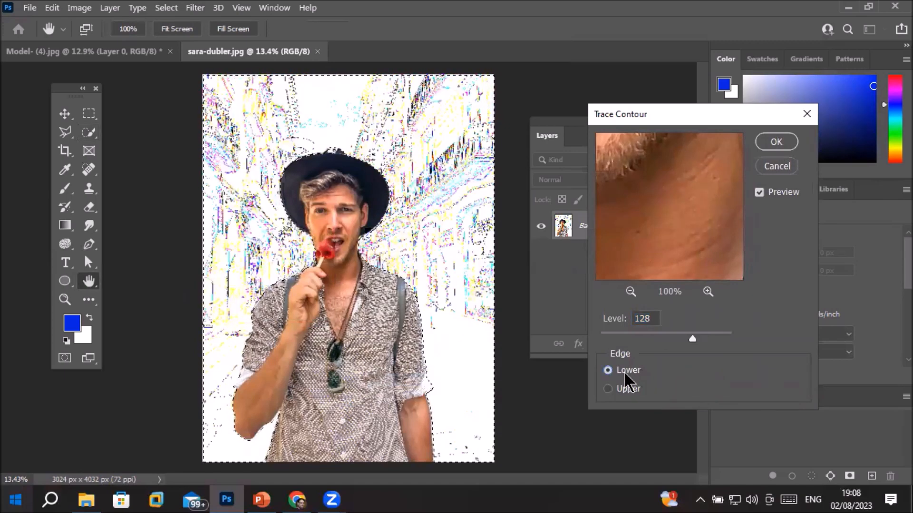
{"action": "left_click", "coordinate": [632, 392]}
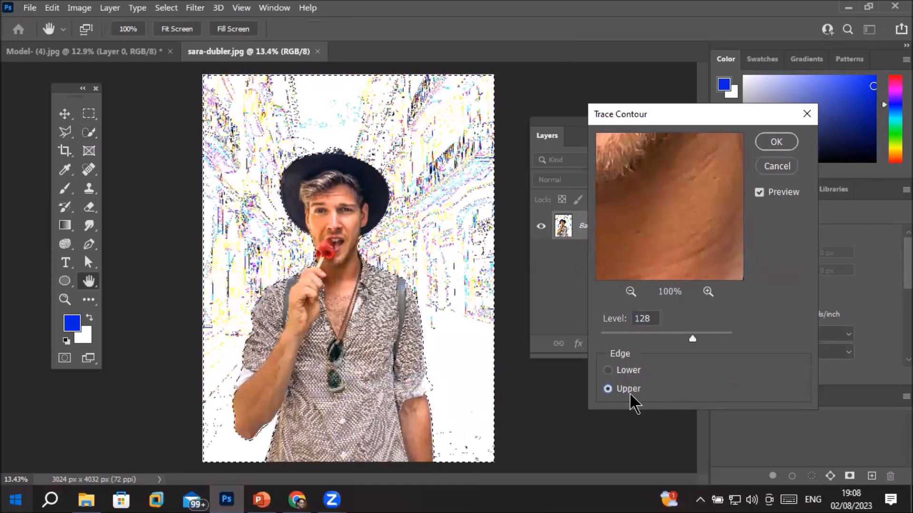
{"action": "left_click_drag", "start_coordinate": [691, 338], "coordinate": [737, 335]}
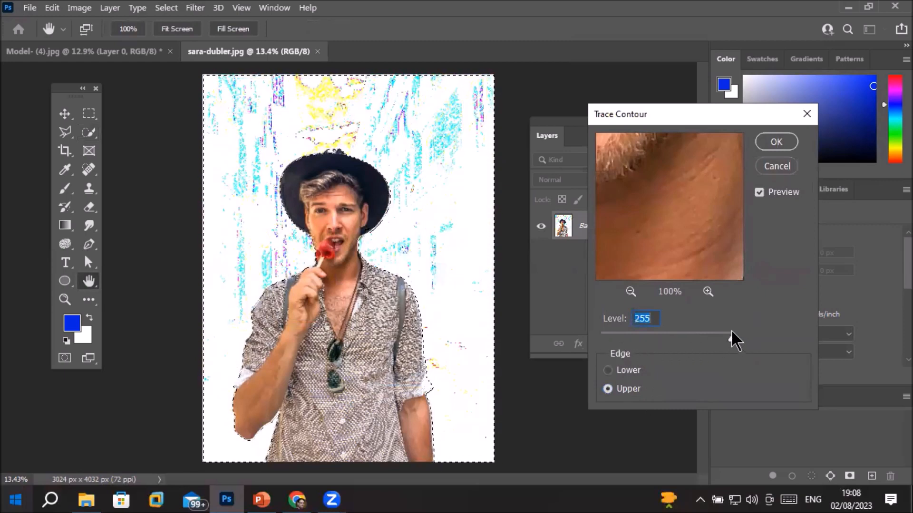
{"action": "left_click", "coordinate": [777, 141]}
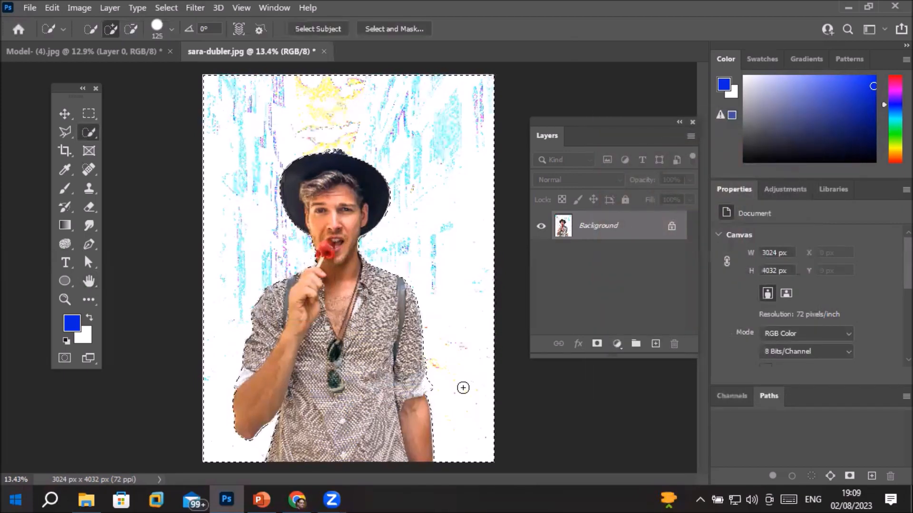
{"action": "key", "text": "ctrl+z"}
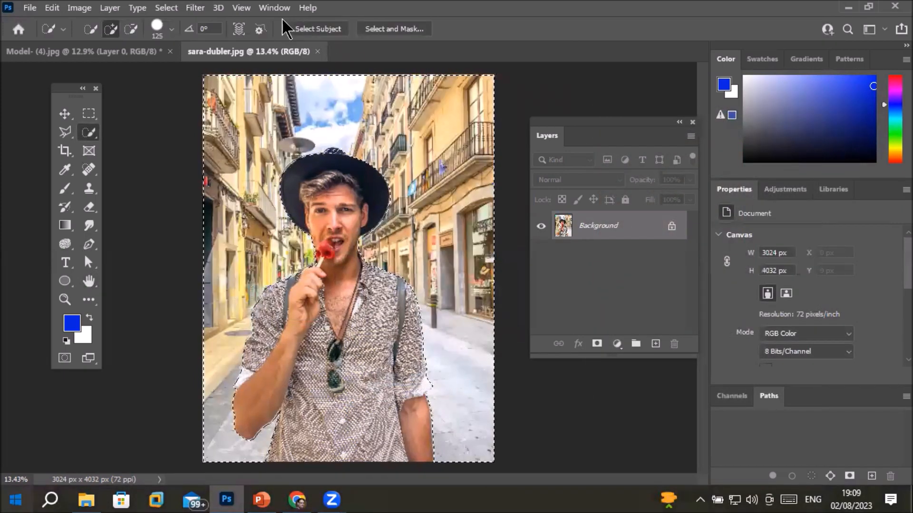
Try to render a Flame on the selected background
{"action": "left_click", "coordinate": [191, 9]}
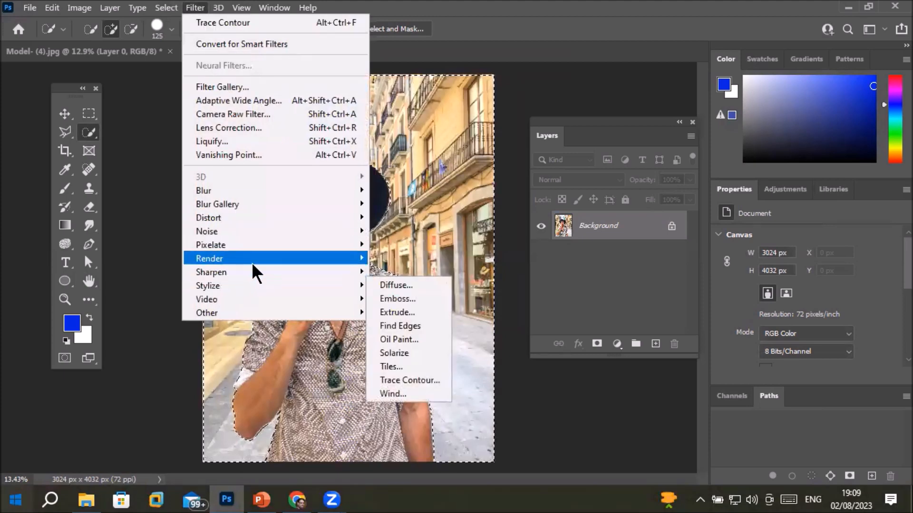
{"action": "mouse_move", "coordinate": [252, 262]}
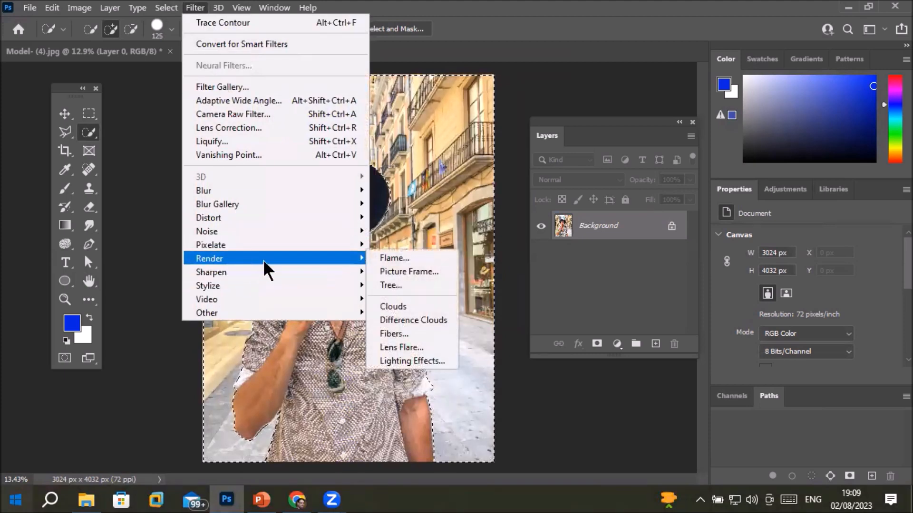
{"action": "left_click", "coordinate": [393, 259]}
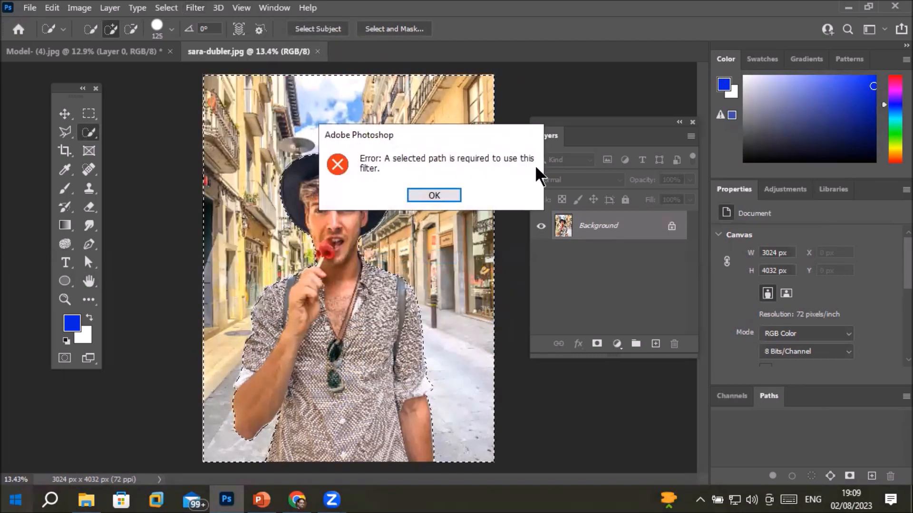
{"action": "left_click", "coordinate": [434, 195]}
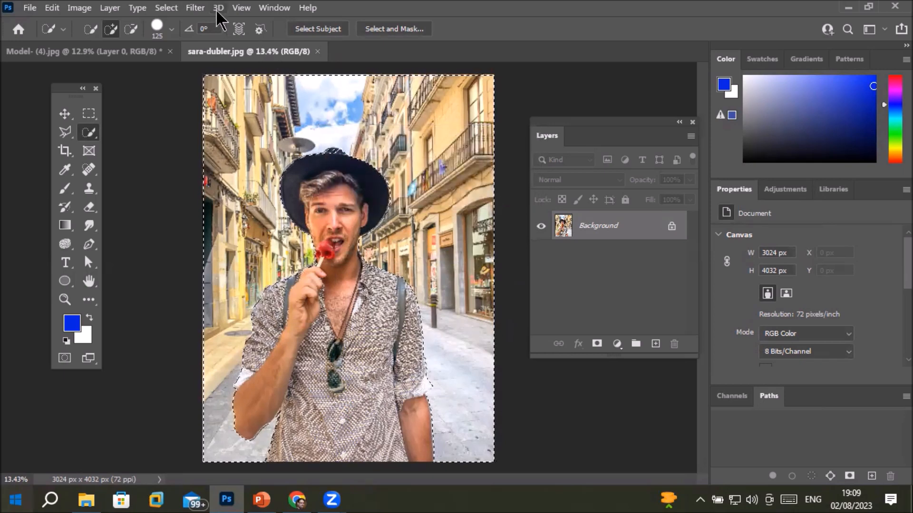
Try the Tree render filter with the Oak Tree type on the selected background, inspect the tree behind the man, and undo it
{"action": "left_click", "coordinate": [195, 7]}
{"action": "mouse_move", "coordinate": [235, 272]}
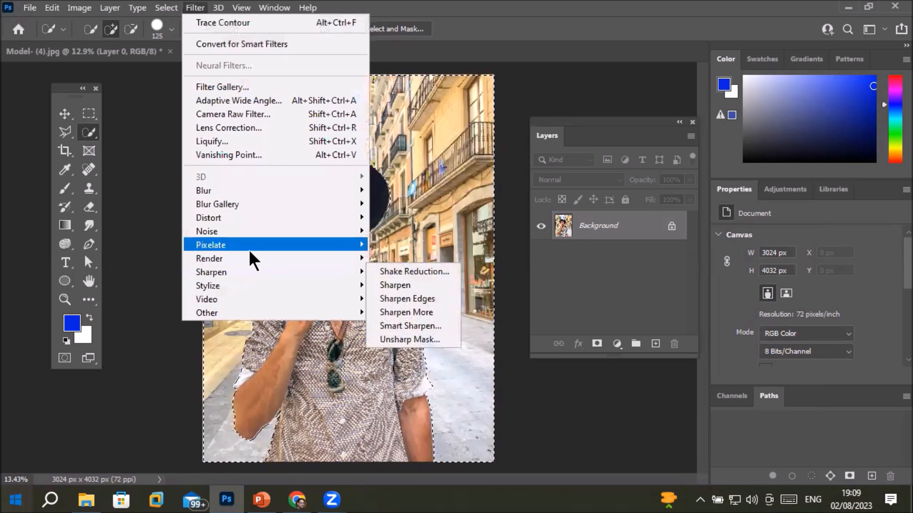
{"action": "mouse_move", "coordinate": [278, 262]}
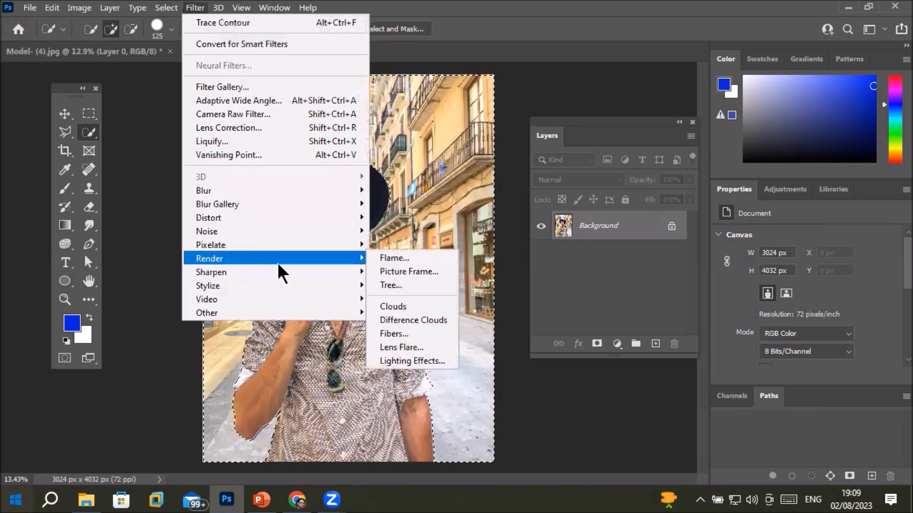
{"action": "left_click", "coordinate": [421, 284]}
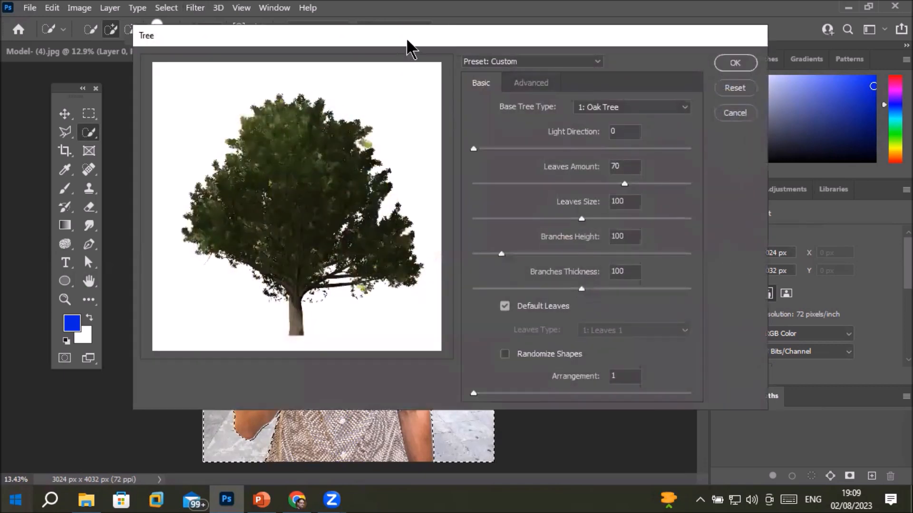
{"action": "left_click_drag", "start_coordinate": [408, 43], "coordinate": [485, 128]}
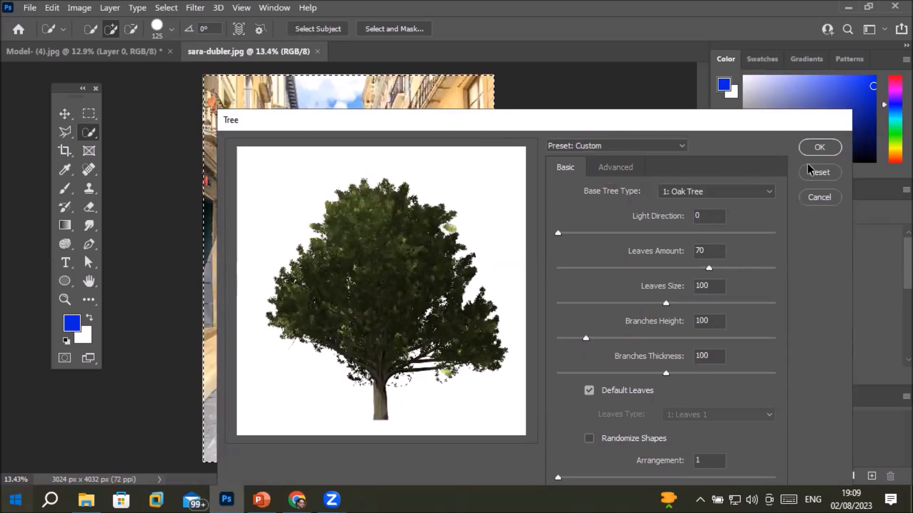
{"action": "left_click", "coordinate": [824, 148]}
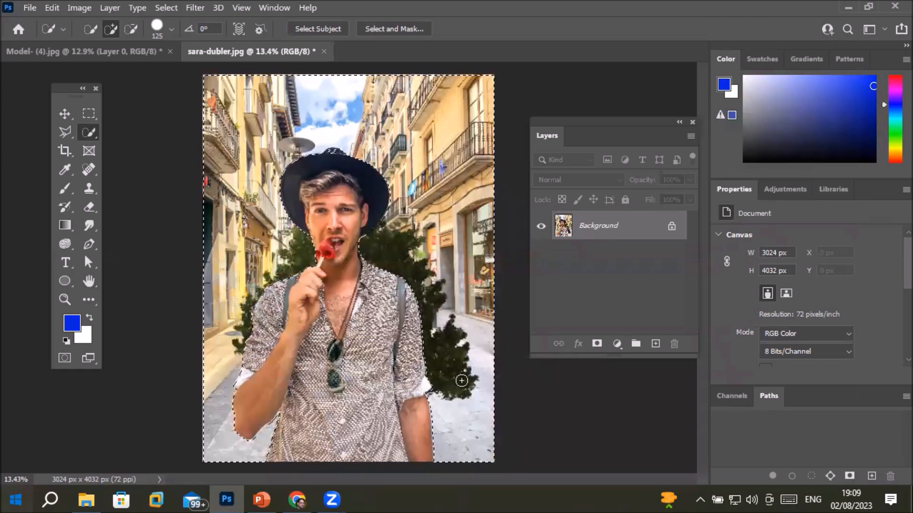
{"action": "scroll", "coordinate": [460, 390], "scroll_direction": "up", "scroll_amount": 5}
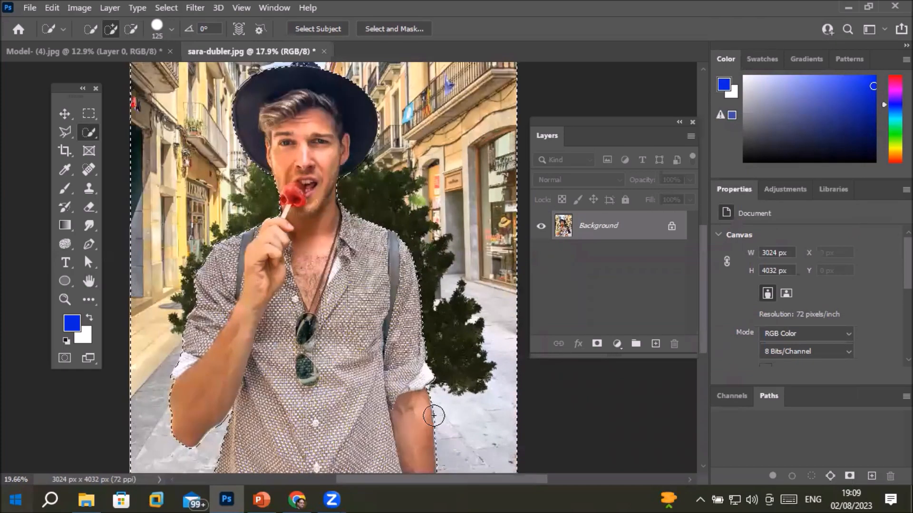
{"action": "scroll", "coordinate": [446, 409], "scroll_direction": "down", "scroll_amount": 3}
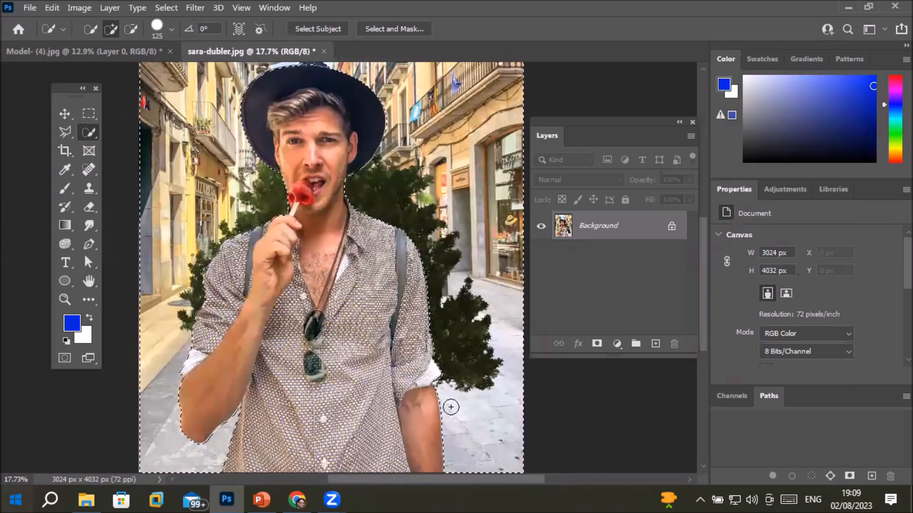
{"action": "scroll", "coordinate": [450, 407], "scroll_direction": "down", "scroll_amount": 2}
{"action": "scroll", "coordinate": [451, 408], "scroll_direction": "down", "scroll_amount": 1}
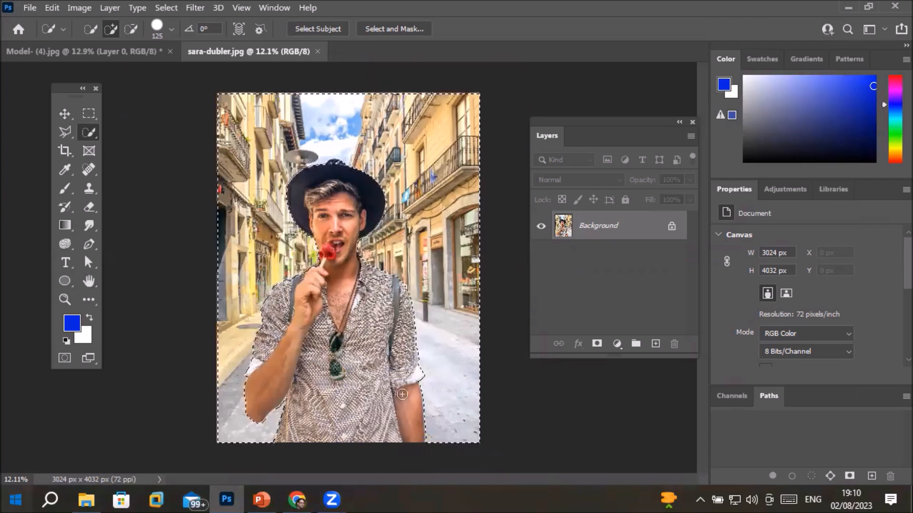
Try the Clouds render filter on the selected background and undo it
{"action": "left_click", "coordinate": [195, 8]}
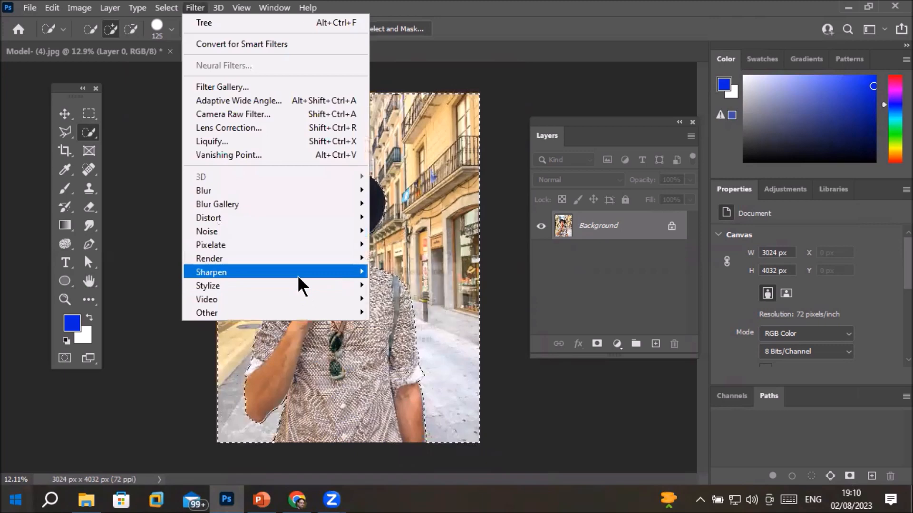
{"action": "mouse_move", "coordinate": [318, 257]}
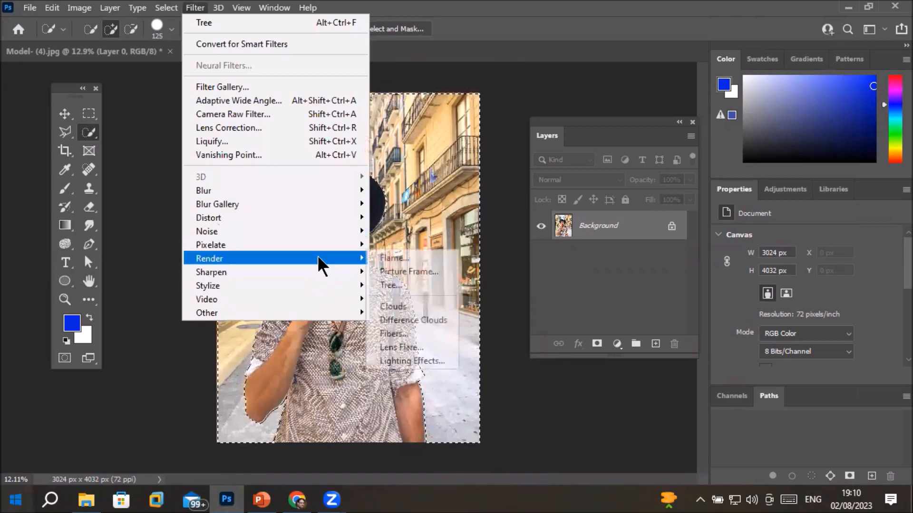
{"action": "left_click", "coordinate": [415, 307]}
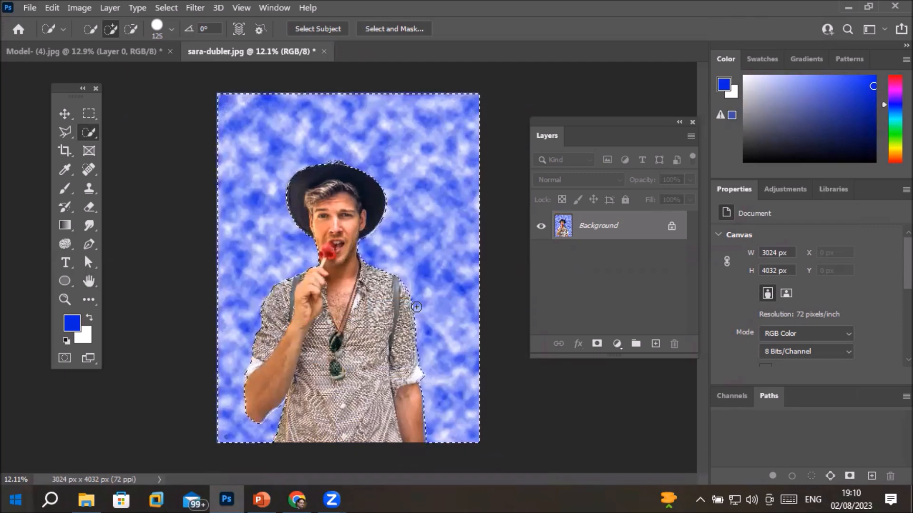
{"action": "key", "text": "ctrl+z"}
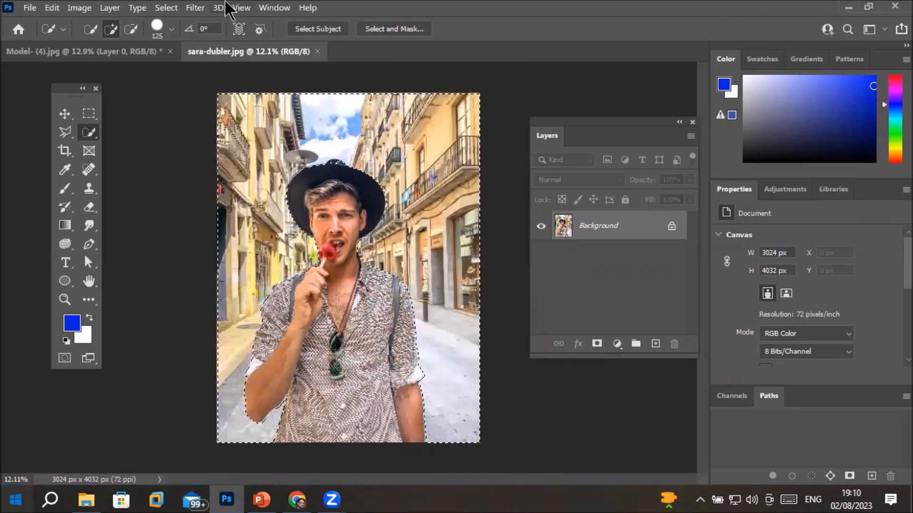
Try the Fibers render filter on the selected background with variance 16 and strength 18, and undo it
{"action": "left_click", "coordinate": [195, 7]}
{"action": "mouse_move", "coordinate": [252, 261]}
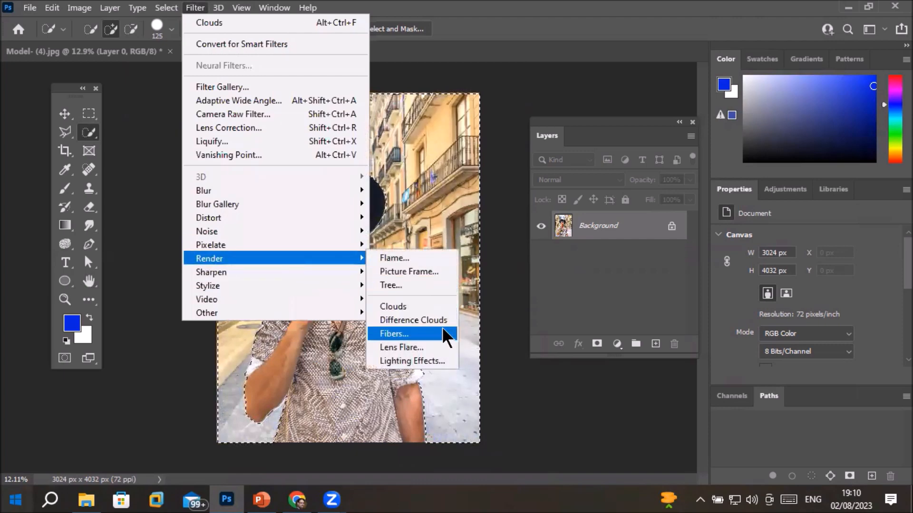
{"action": "left_click", "coordinate": [430, 335]}
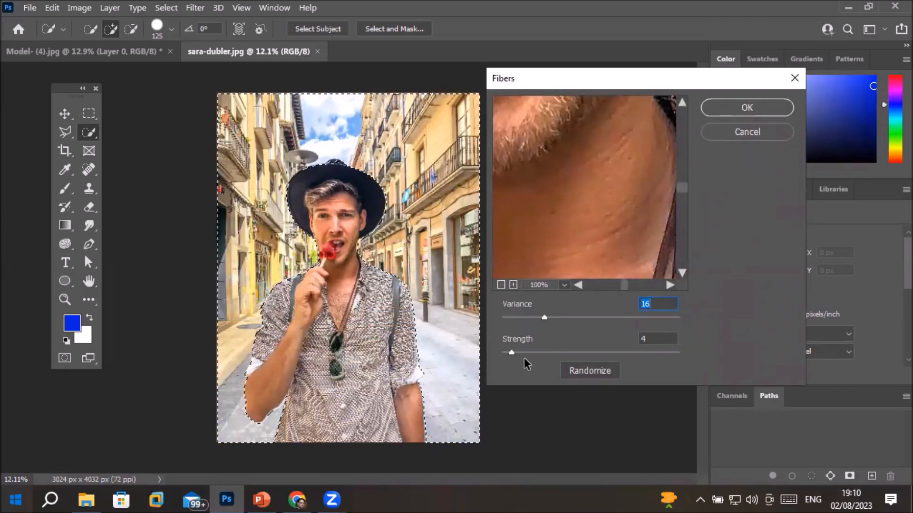
{"action": "left_click_drag", "start_coordinate": [512, 353], "coordinate": [551, 354]}
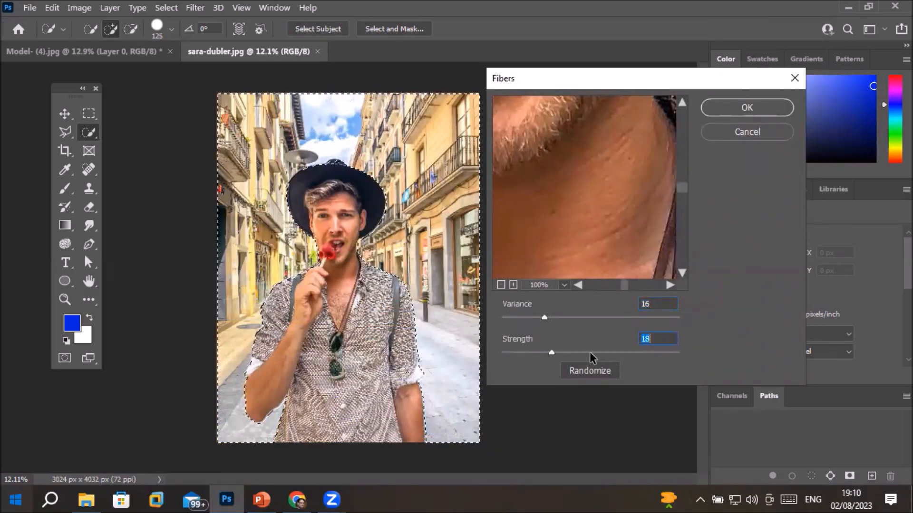
{"action": "left_click", "coordinate": [747, 108]}
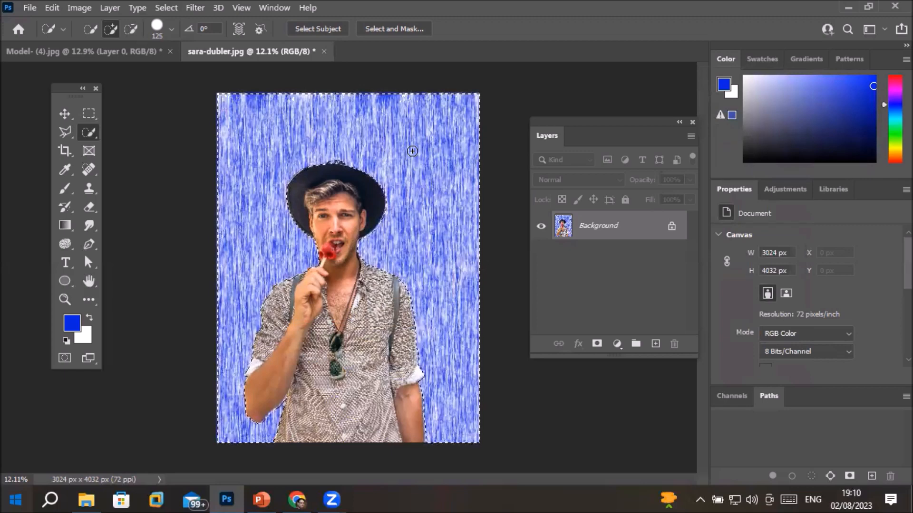
{"action": "key", "text": "ctrl+z"}
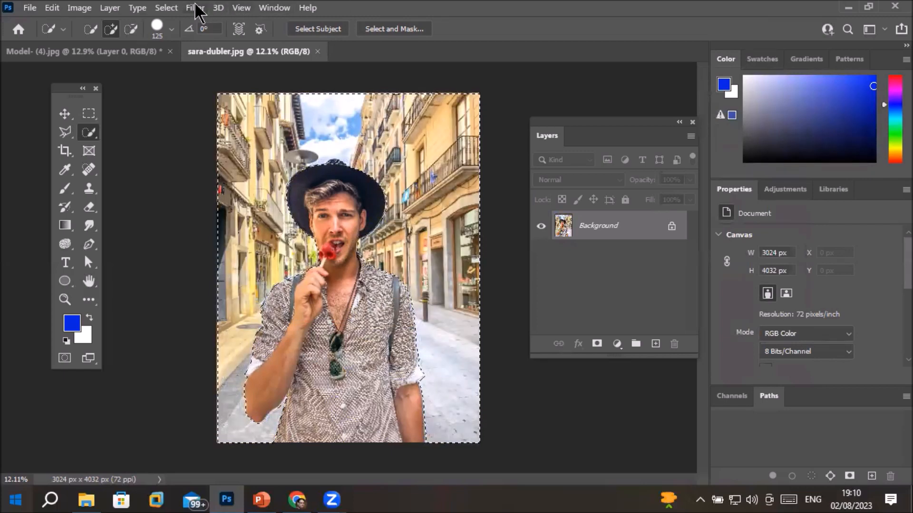
Start a Lens Flare on the selected background and place the flare centre over the buildings at the photo's upper left
{"action": "left_click", "coordinate": [208, 8]}
{"action": "mouse_move", "coordinate": [247, 256]}
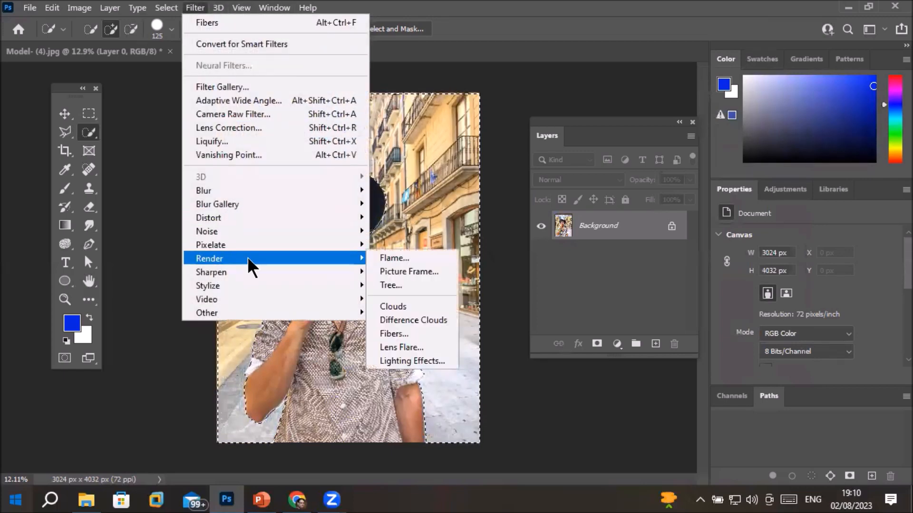
{"action": "left_click", "coordinate": [431, 350]}
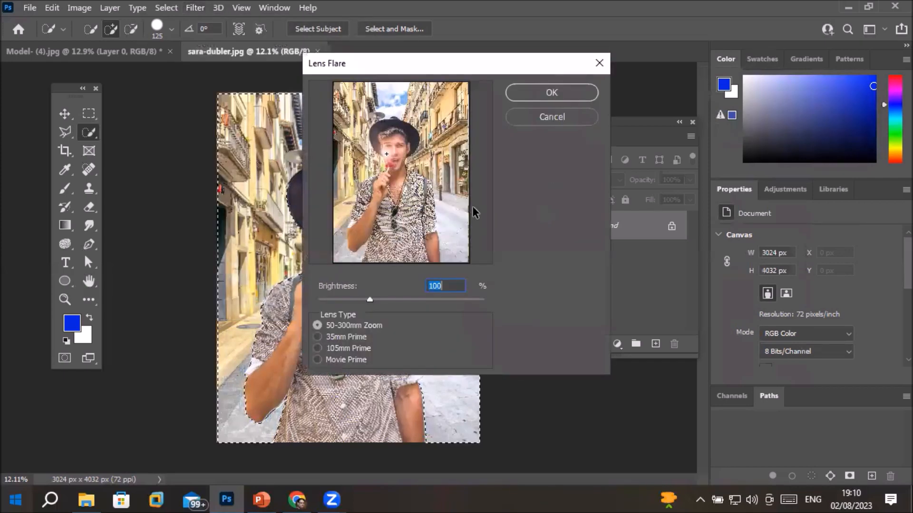
{"action": "left_click_drag", "start_coordinate": [494, 70], "coordinate": [631, 89]}
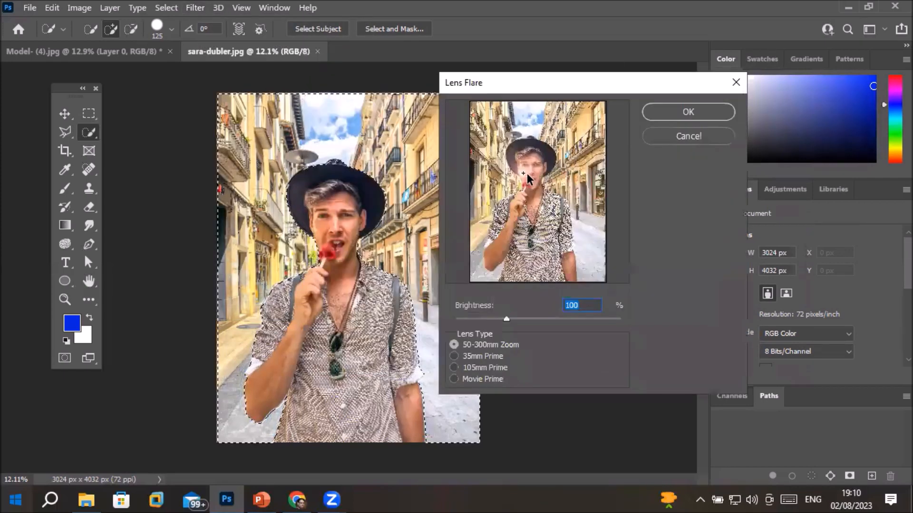
{"action": "left_click_drag", "start_coordinate": [521, 166], "coordinate": [500, 122]}
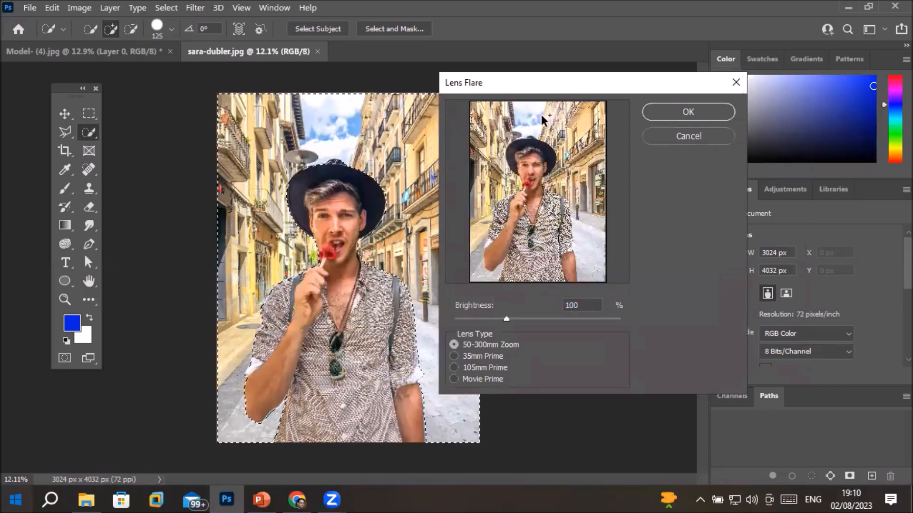
{"action": "left_click_drag", "start_coordinate": [542, 117], "coordinate": [483, 131]}
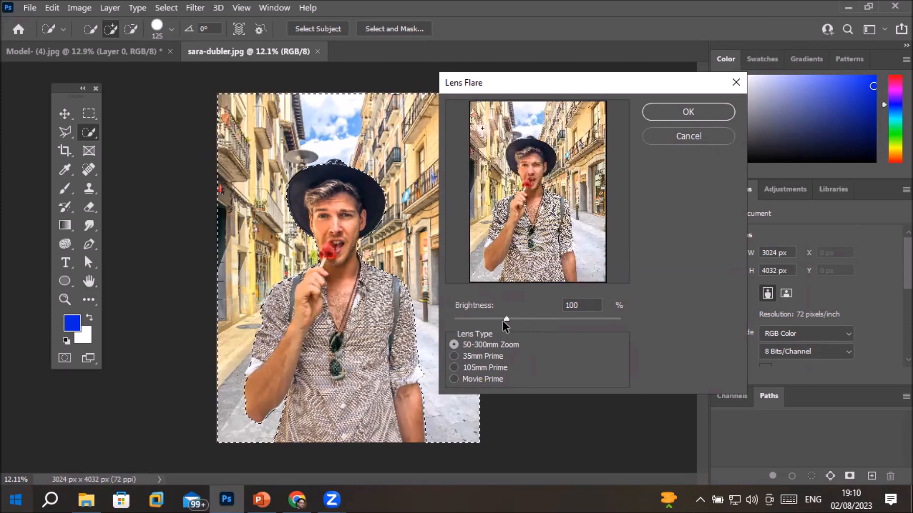
Try the lens flare at 218% brightness, comparing the prime lens types and applying Movie Prime, and undo it
{"action": "left_click_drag", "start_coordinate": [506, 319], "coordinate": [573, 315]}
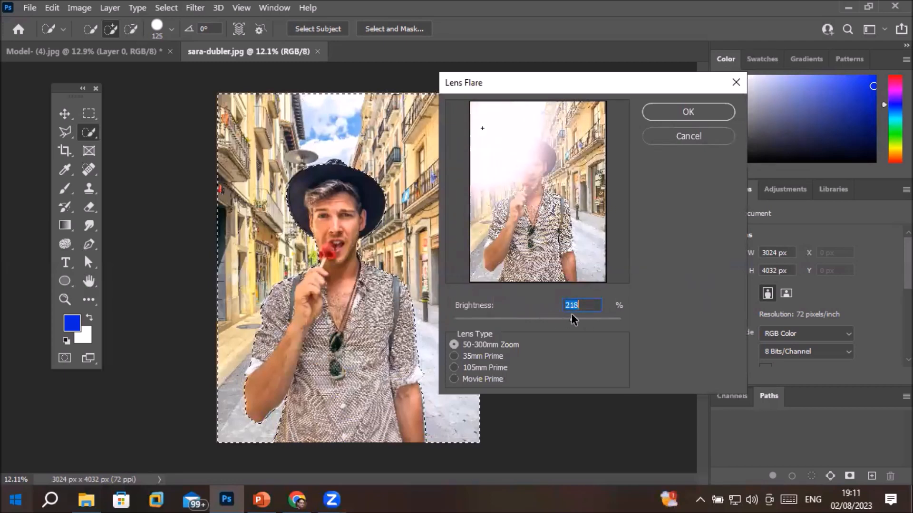
{"action": "left_click", "coordinate": [471, 356]}
{"action": "left_click", "coordinate": [472, 367]}
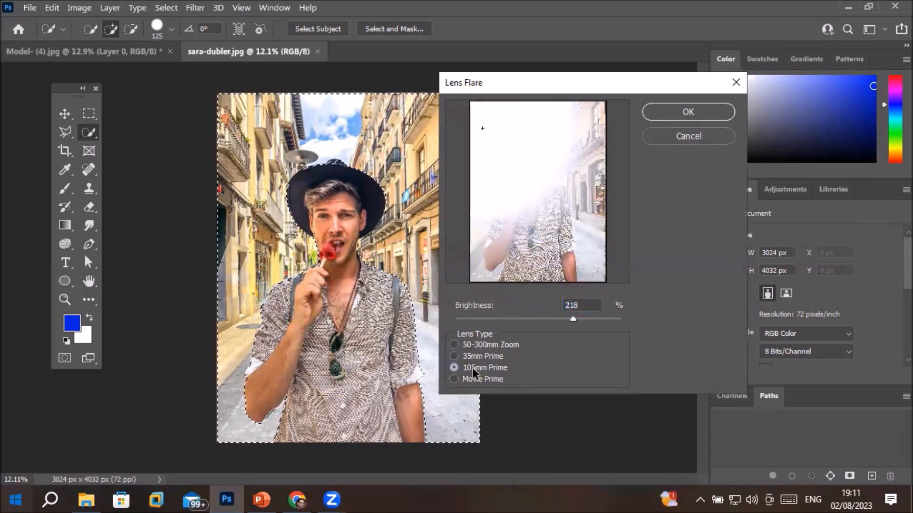
{"action": "left_click", "coordinate": [479, 380]}
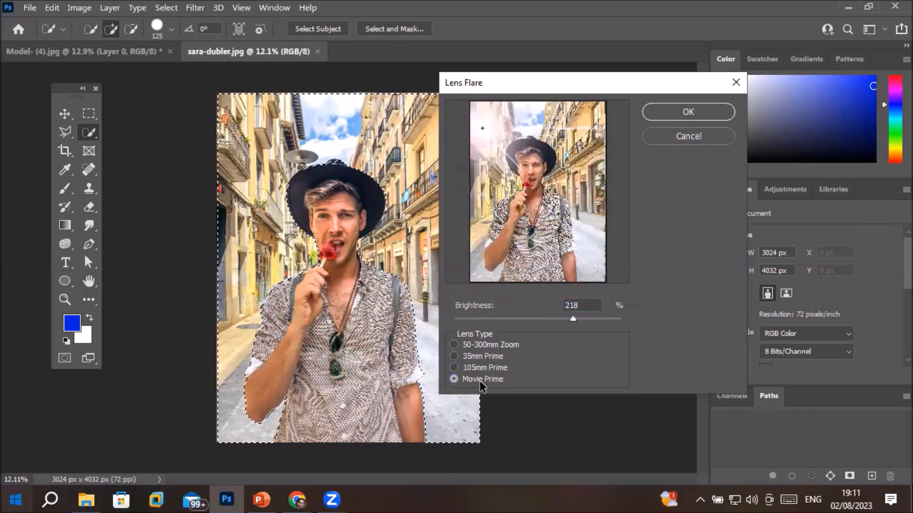
{"action": "left_click", "coordinate": [687, 112]}
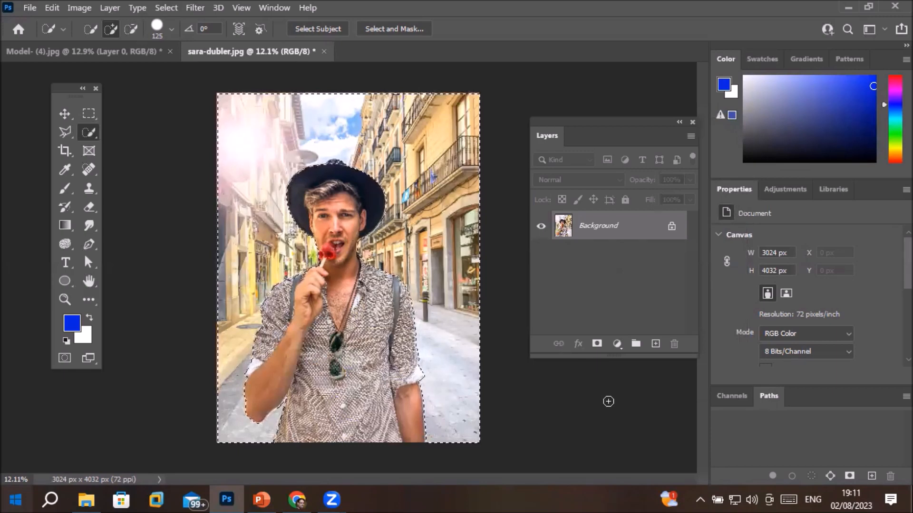
{"action": "key", "text": "ctrl+z"}
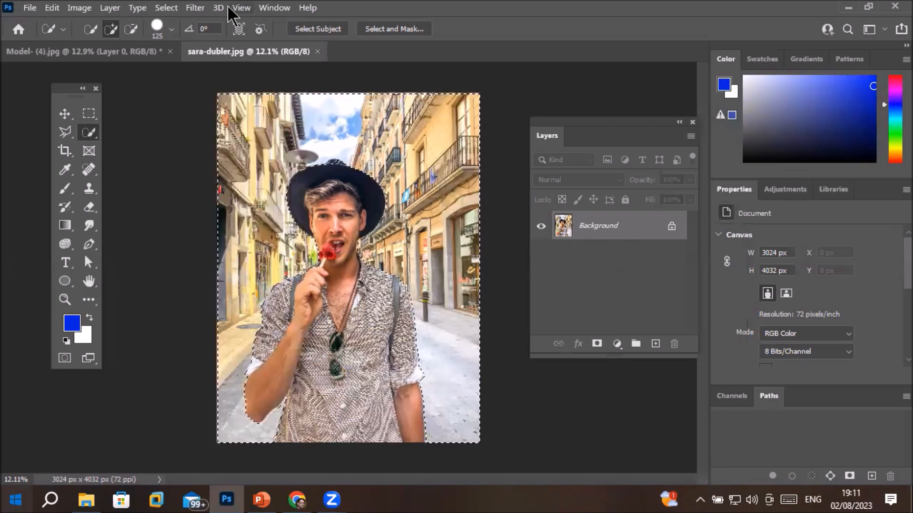
Start the ZigZag distortion on the selected background with amount 36 and ridges 10
{"action": "left_click", "coordinate": [195, 8]}
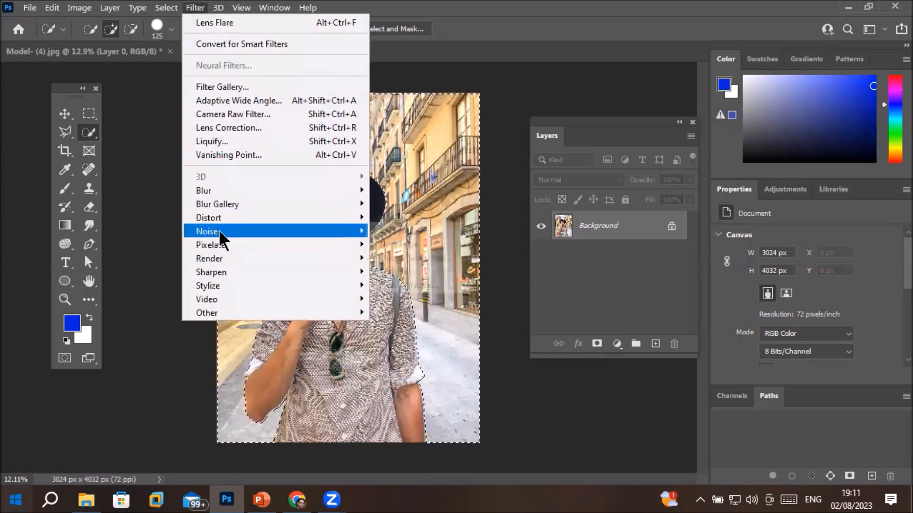
{"action": "mouse_move", "coordinate": [218, 230]}
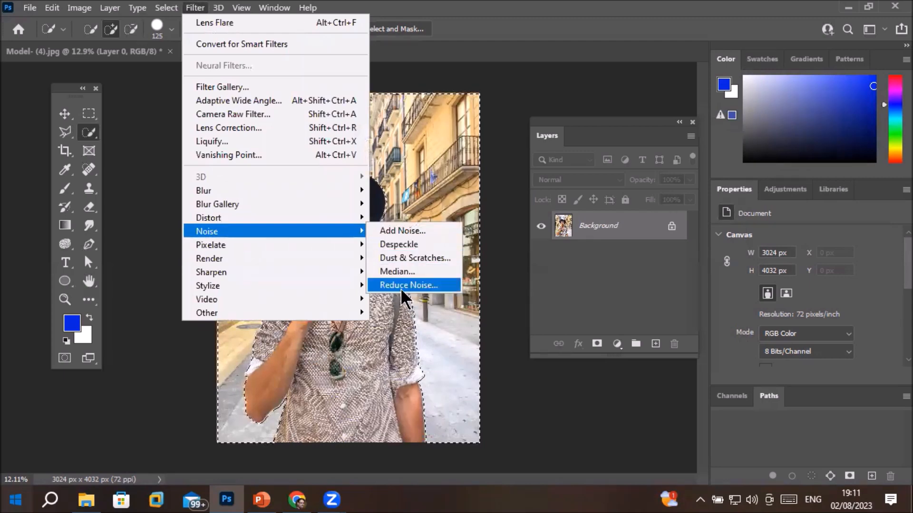
{"action": "mouse_move", "coordinate": [315, 218]}
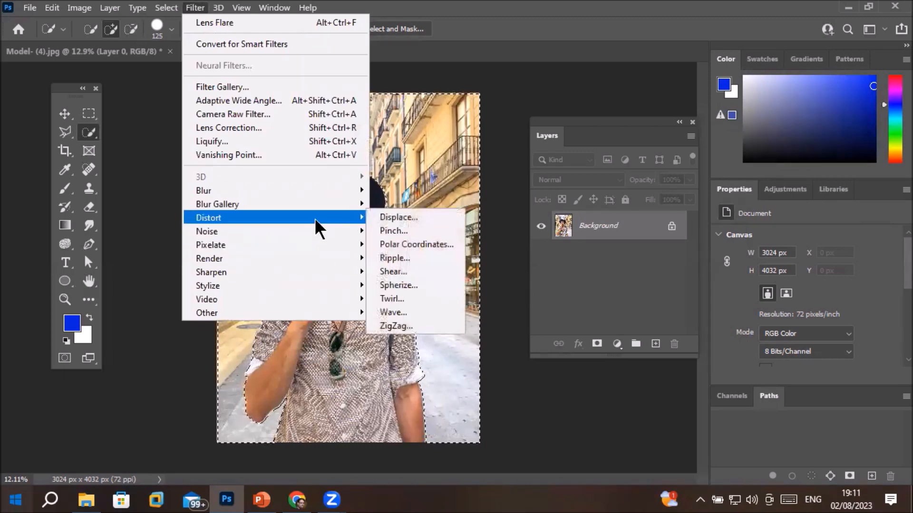
{"action": "left_click", "coordinate": [406, 326]}
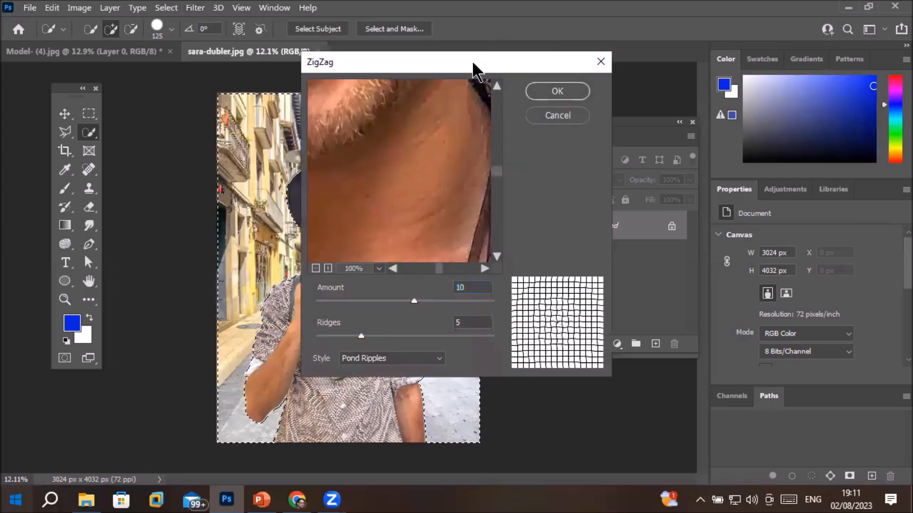
{"action": "left_click_drag", "start_coordinate": [493, 63], "coordinate": [662, 76]}
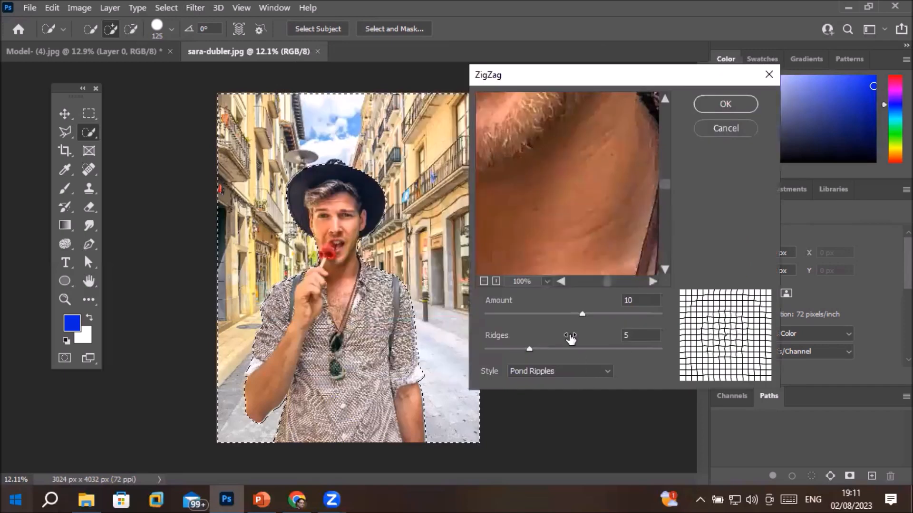
{"action": "left_click_drag", "start_coordinate": [583, 313], "coordinate": [604, 314]}
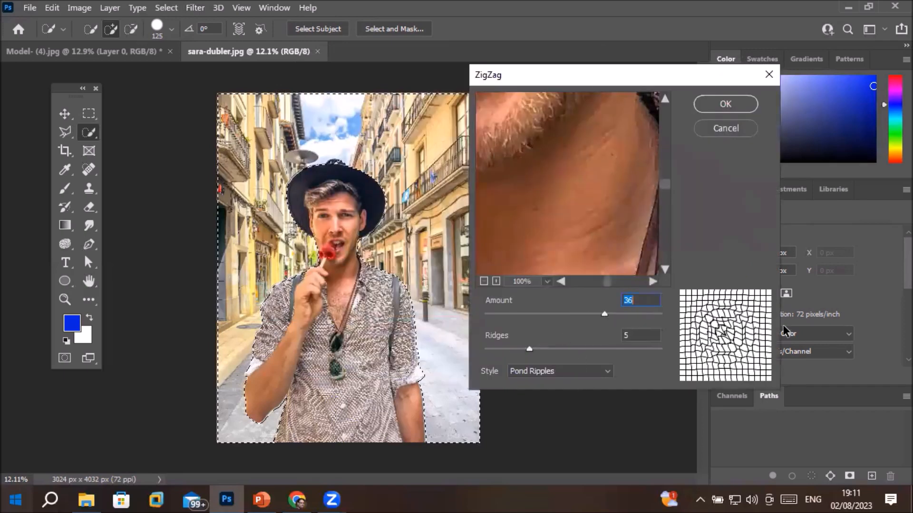
{"action": "left_click_drag", "start_coordinate": [528, 351], "coordinate": [571, 349]}
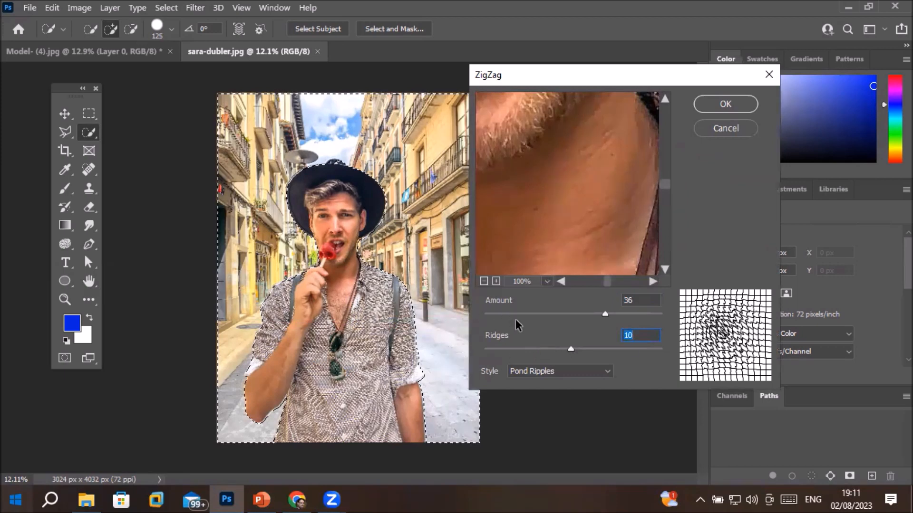
Compare the Around Center and Out From Center styles, and apply the ZigZag distortion with Pond Ripples
{"action": "left_click", "coordinate": [521, 375]}
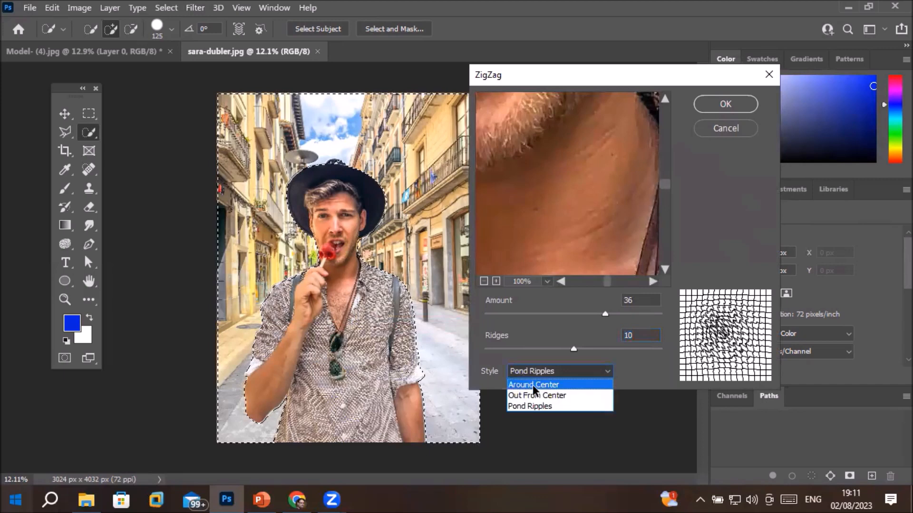
{"action": "left_click", "coordinate": [535, 386]}
{"action": "left_click", "coordinate": [545, 375]}
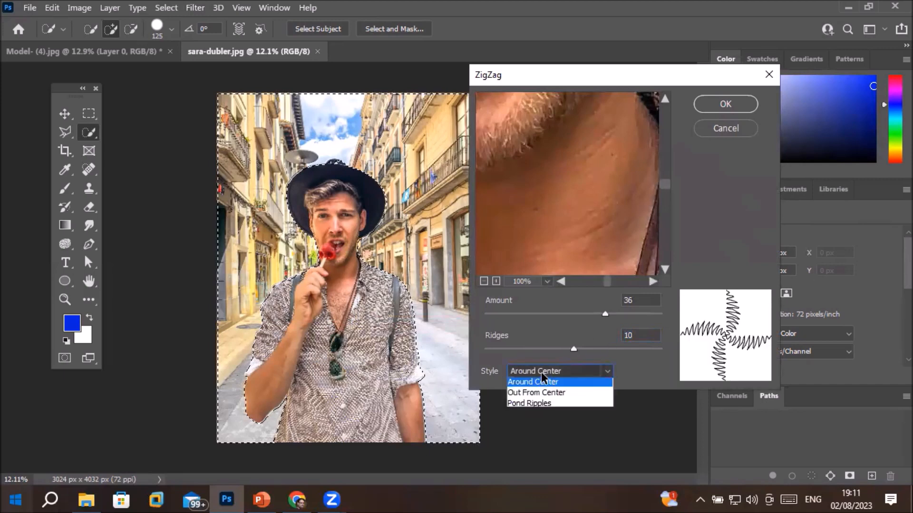
{"action": "left_click", "coordinate": [553, 397]}
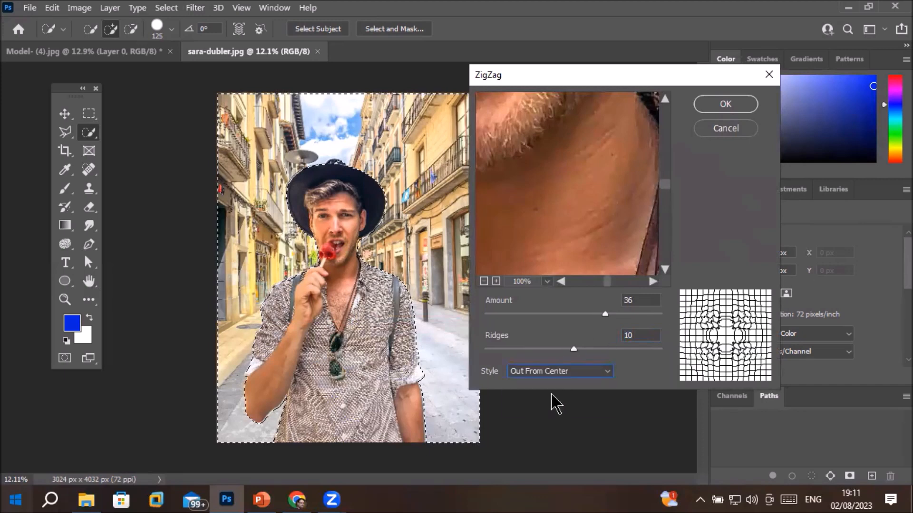
{"action": "left_click", "coordinate": [570, 376]}
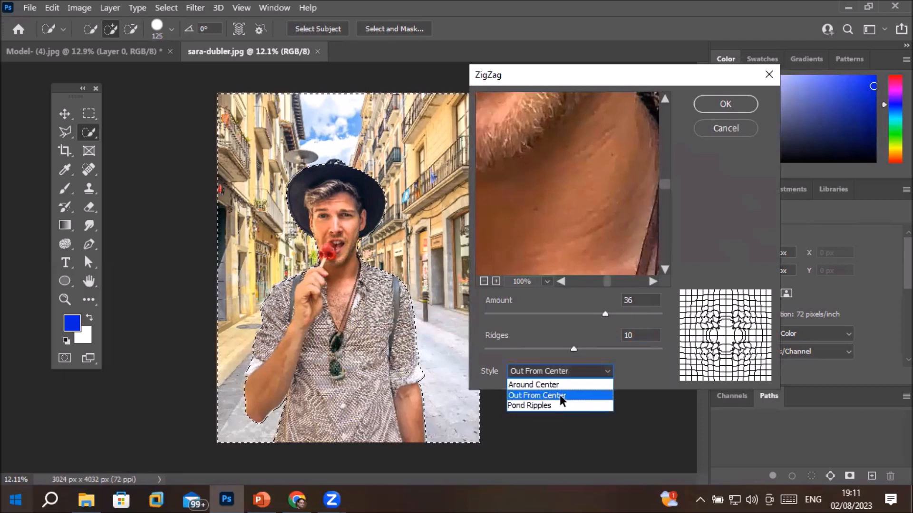
{"action": "left_click", "coordinate": [550, 407]}
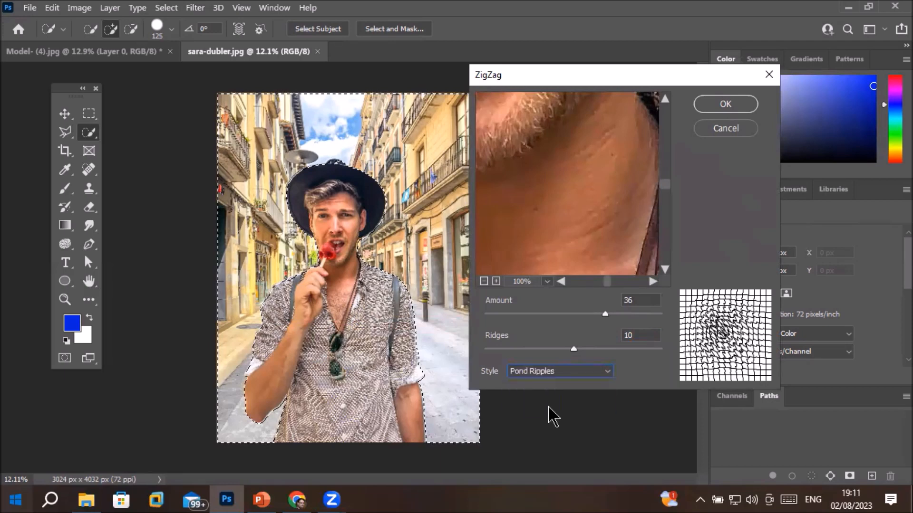
{"action": "left_click", "coordinate": [726, 104]}
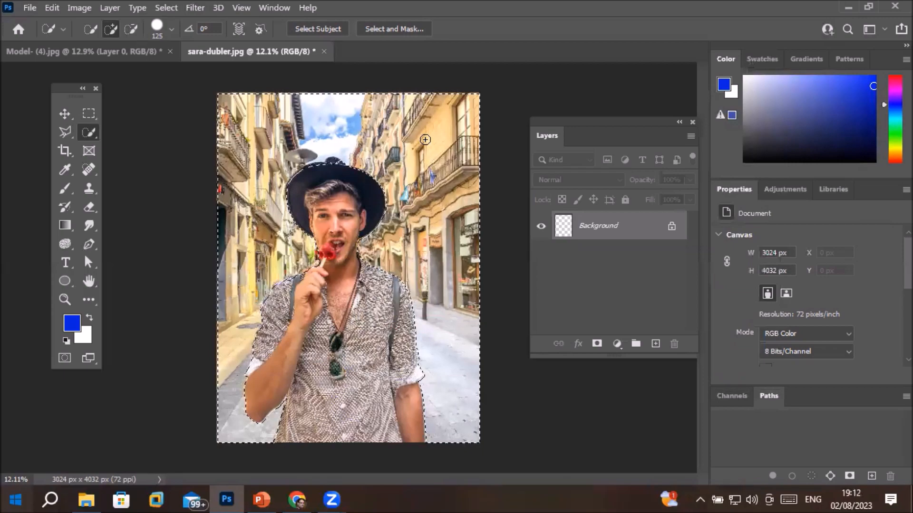
Inspect the distorted building facades beside the man up close
{"action": "scroll", "coordinate": [432, 233], "scroll_direction": "up", "scroll_amount": 6}
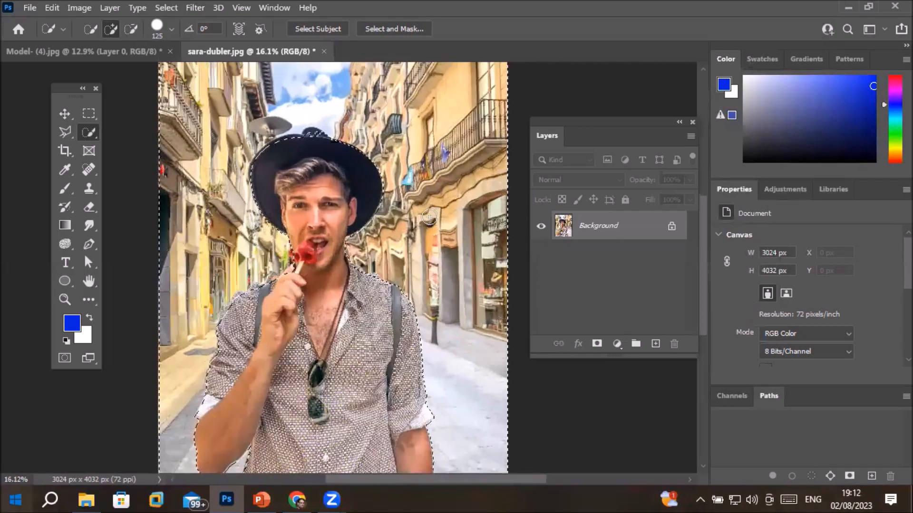
{"action": "scroll", "coordinate": [426, 254], "scroll_direction": "up", "scroll_amount": 1}
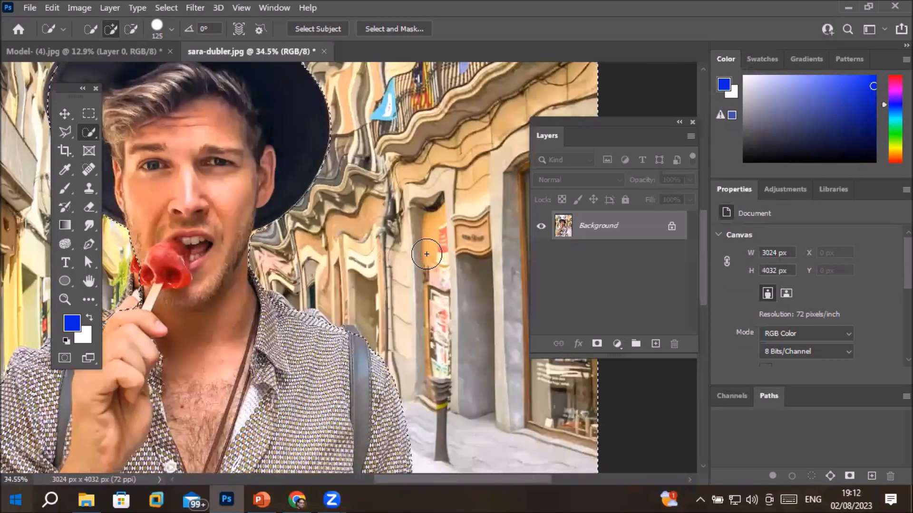
{"action": "scroll", "coordinate": [426, 254], "scroll_direction": "up", "scroll_amount": 1}
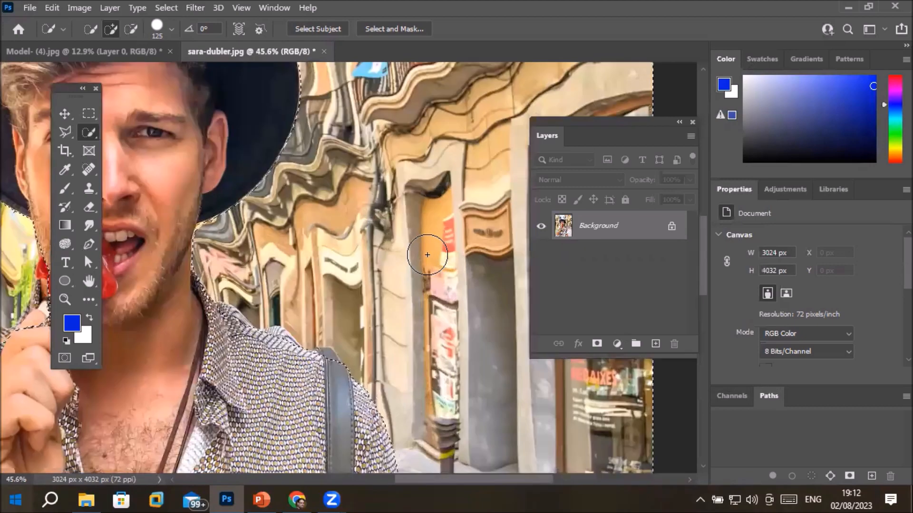
{"action": "scroll", "coordinate": [427, 254], "scroll_direction": "down", "scroll_amount": 2}
{"action": "scroll", "coordinate": [427, 255], "scroll_direction": "down", "scroll_amount": 3}
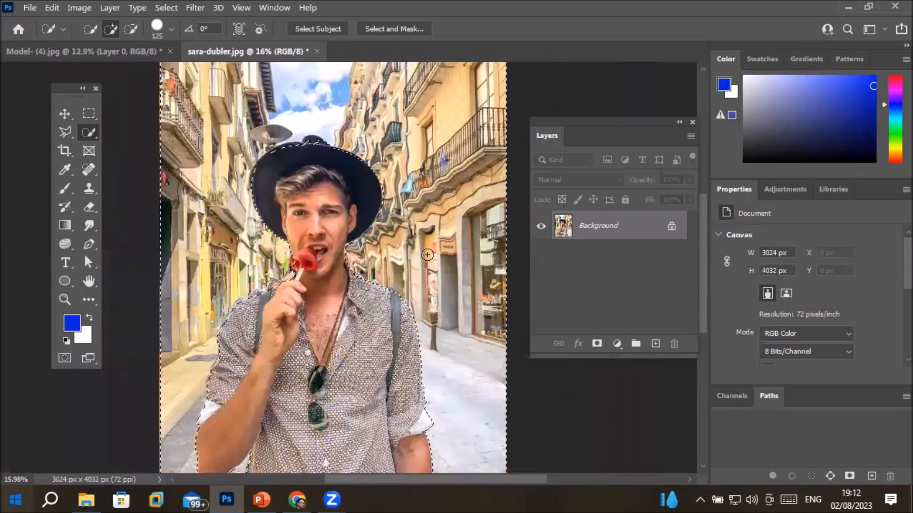
{"action": "scroll", "coordinate": [427, 255], "scroll_direction": "down", "scroll_amount": 1}
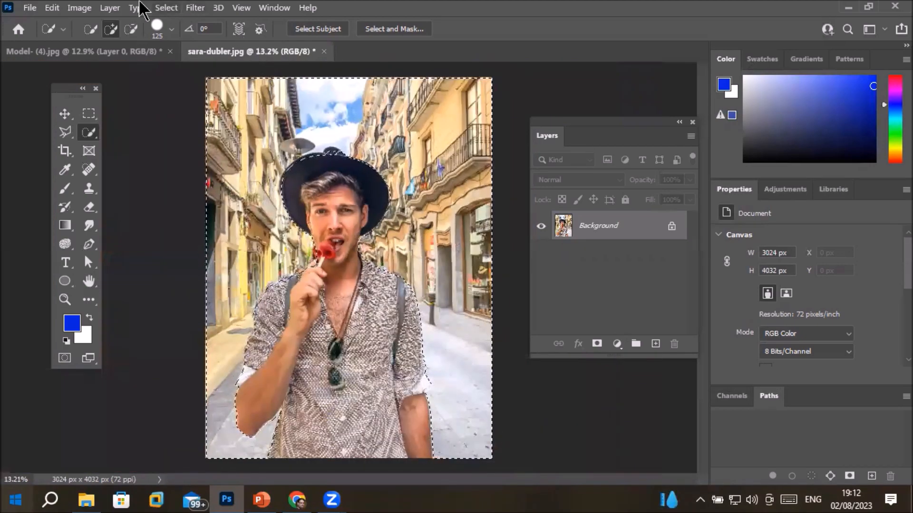
{"action": "left_click", "coordinate": [192, 8]}
{"action": "mouse_move", "coordinate": [284, 233]}
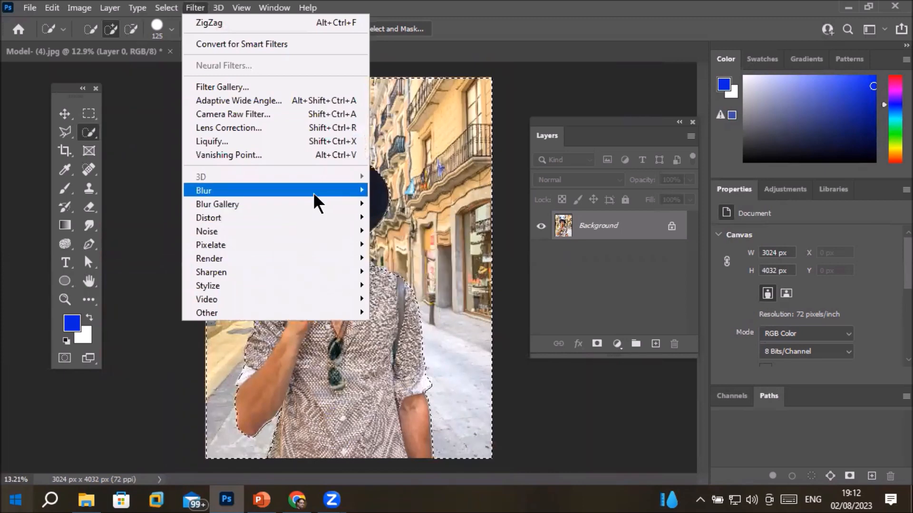
{"action": "mouse_move", "coordinate": [313, 192]}
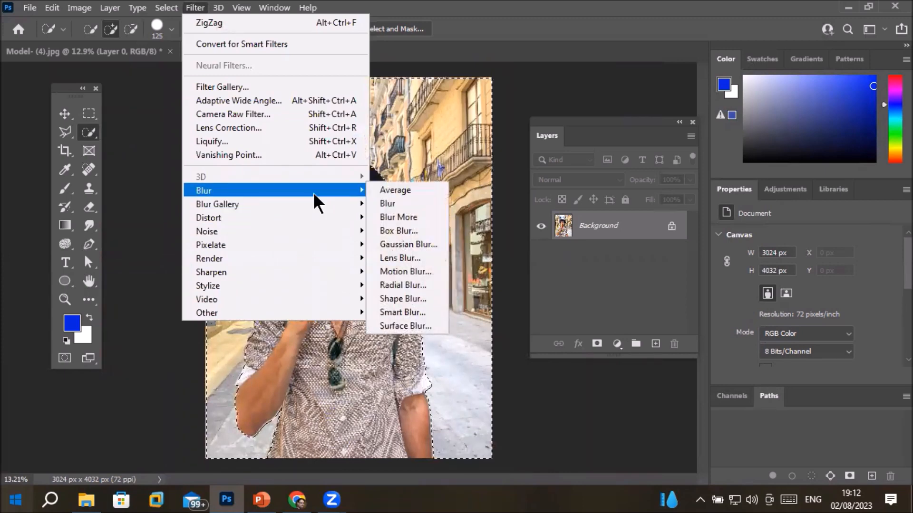
{"action": "left_click", "coordinate": [416, 284]}
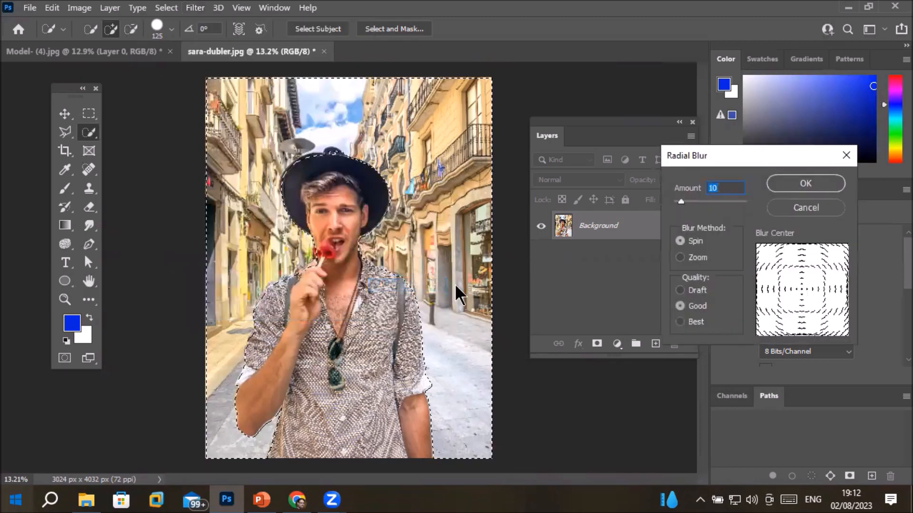
{"action": "left_click", "coordinate": [795, 208]}
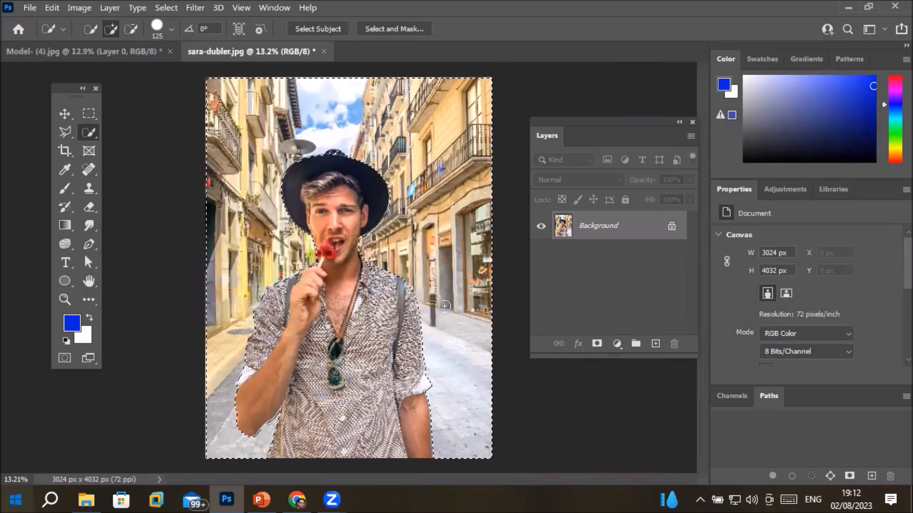
Clear the background selection and automatically select the man as the subject
{"action": "key", "text": "ctrl+d"}
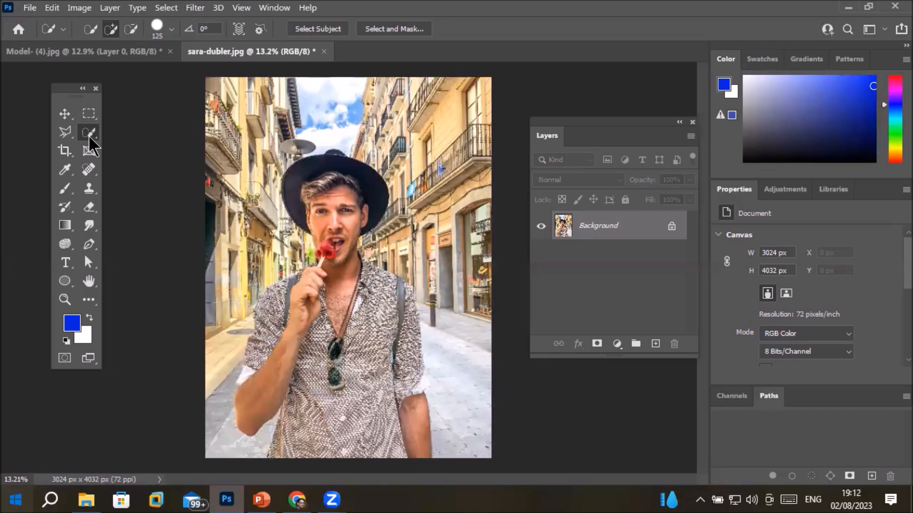
{"action": "left_click", "coordinate": [325, 31]}
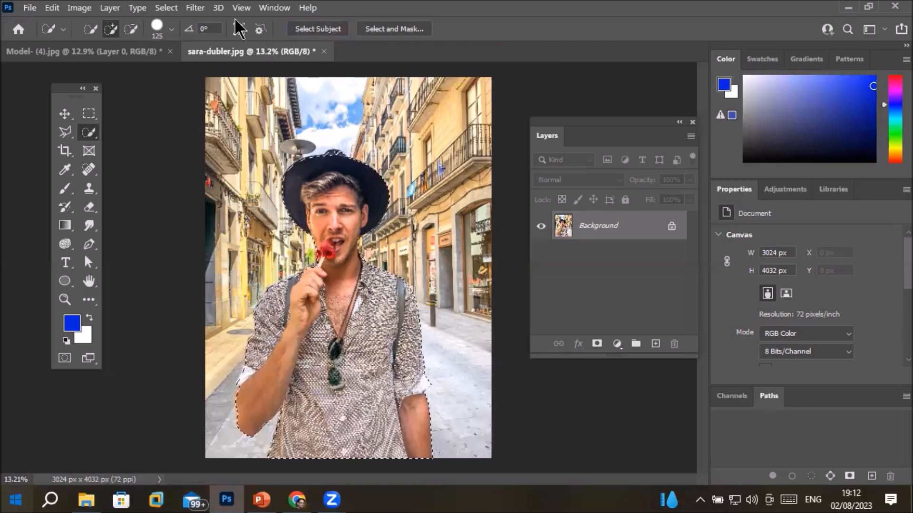
Apply Spin Blur with a 15° blur centred on the man's forehead, moving the initial blur at 0° onto his face
{"action": "left_click", "coordinate": [193, 8]}
{"action": "mouse_move", "coordinate": [268, 205]}
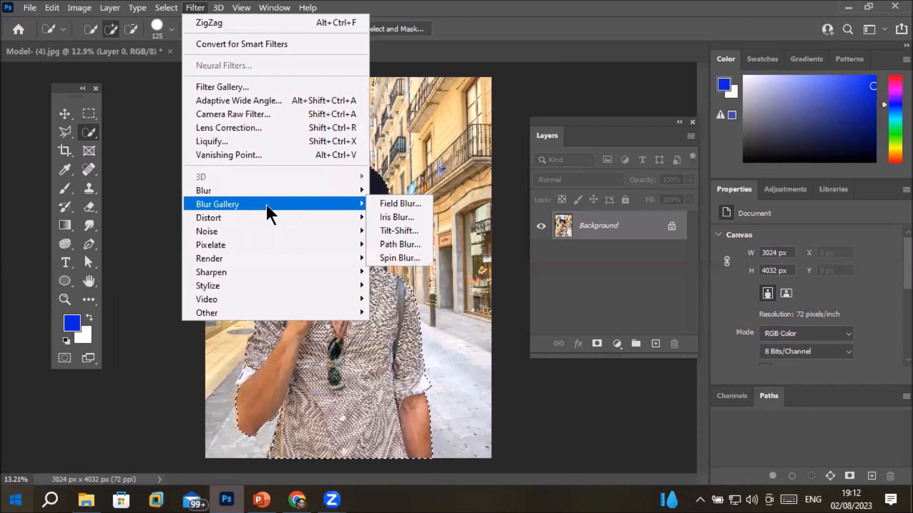
{"action": "left_click", "coordinate": [400, 257]}
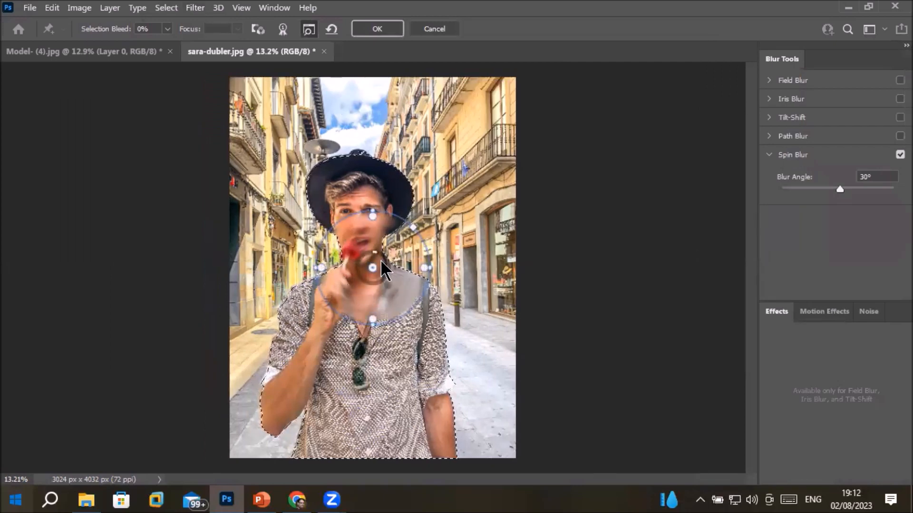
{"action": "left_click_drag", "start_coordinate": [373, 260], "coordinate": [359, 212]}
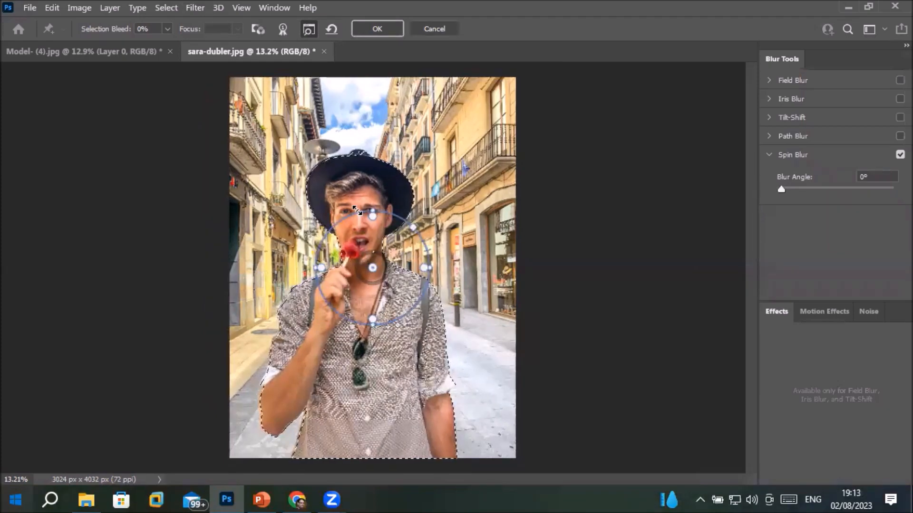
{"action": "left_click", "coordinate": [356, 195]}
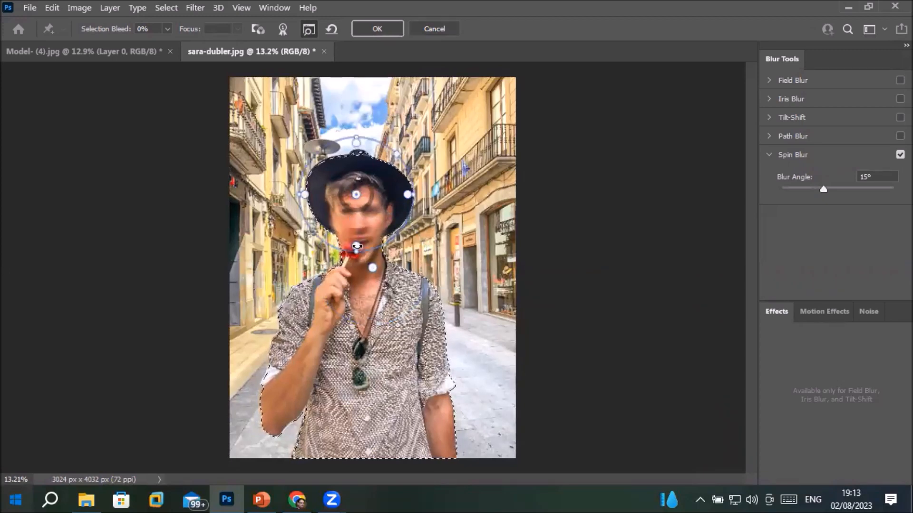
{"action": "left_click_drag", "start_coordinate": [356, 246], "coordinate": [356, 251]}
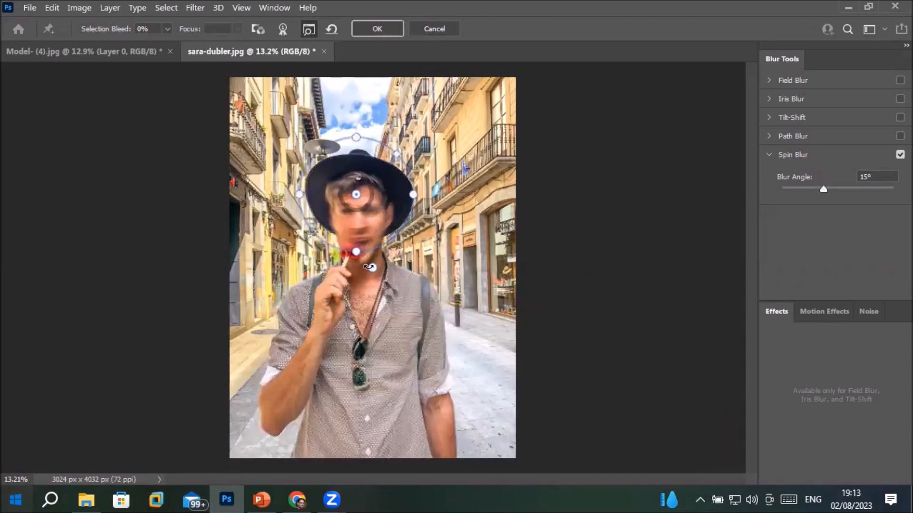
{"action": "left_click_drag", "start_coordinate": [373, 267], "coordinate": [359, 218]}
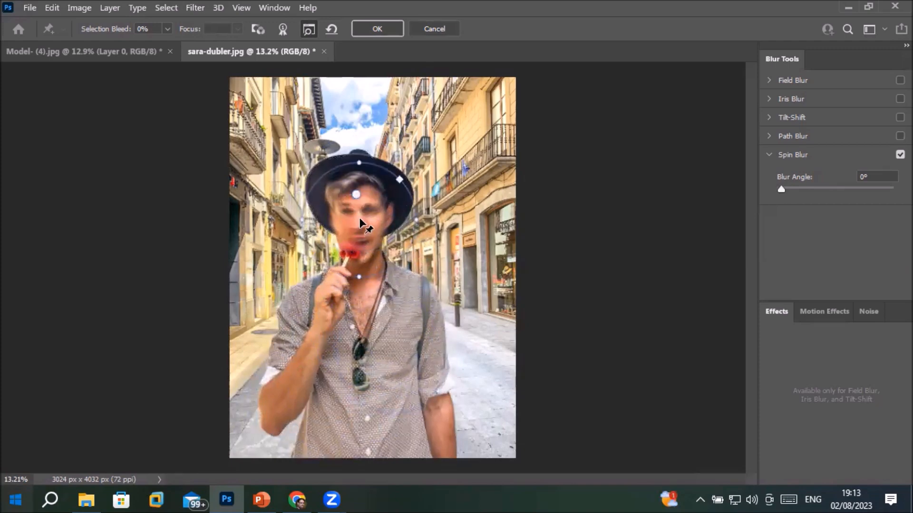
{"action": "left_click", "coordinate": [386, 30]}
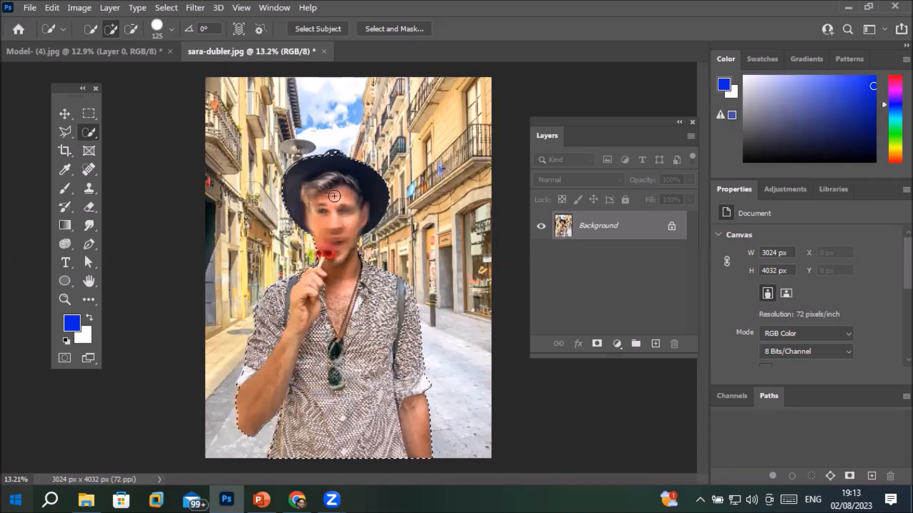
Inspect the spin-blurred face up close and undo the blur
{"action": "scroll", "coordinate": [338, 250], "scroll_direction": "up", "scroll_amount": 8}
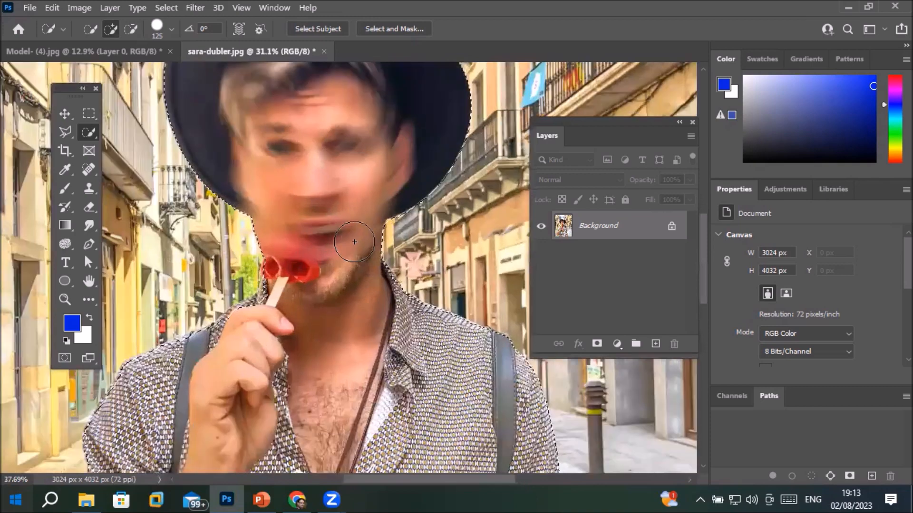
{"action": "scroll", "coordinate": [361, 246], "scroll_direction": "down", "scroll_amount": 4}
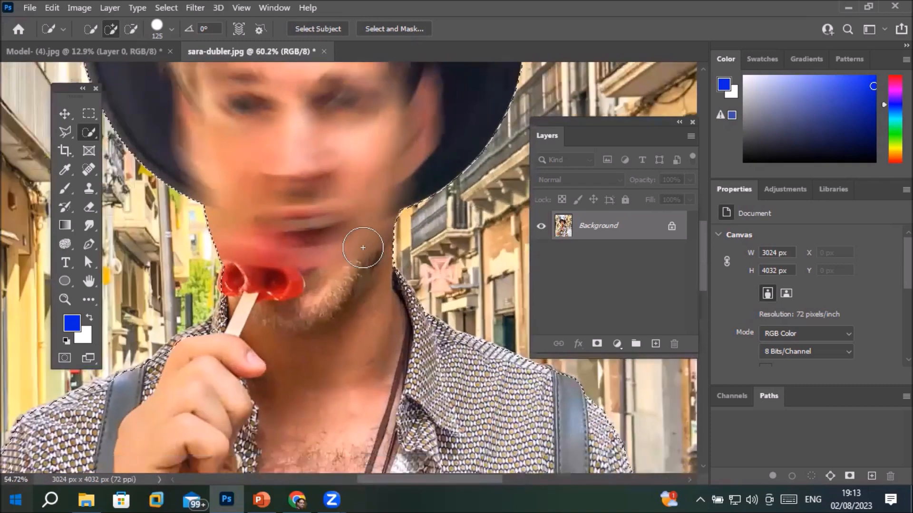
{"action": "scroll", "coordinate": [363, 247], "scroll_direction": "down", "scroll_amount": 1}
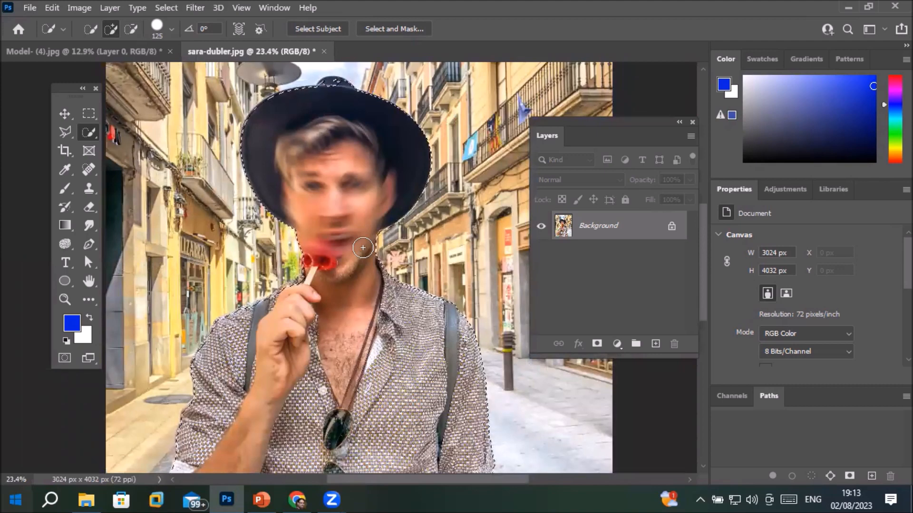
{"action": "key", "text": "ctrl+z"}
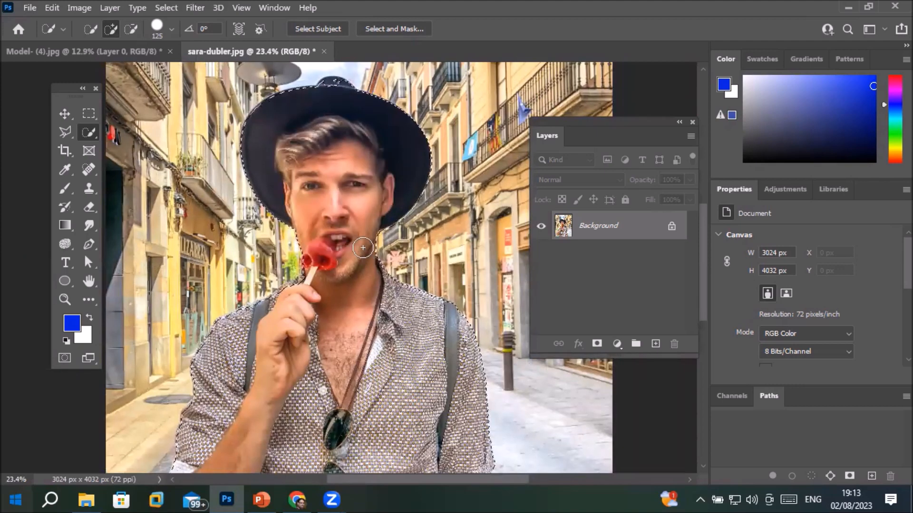
Try the Pinch distortion on the selected man with an amount of -100%, and undo it
{"action": "left_click", "coordinate": [195, 9]}
{"action": "mouse_move", "coordinate": [264, 218]}
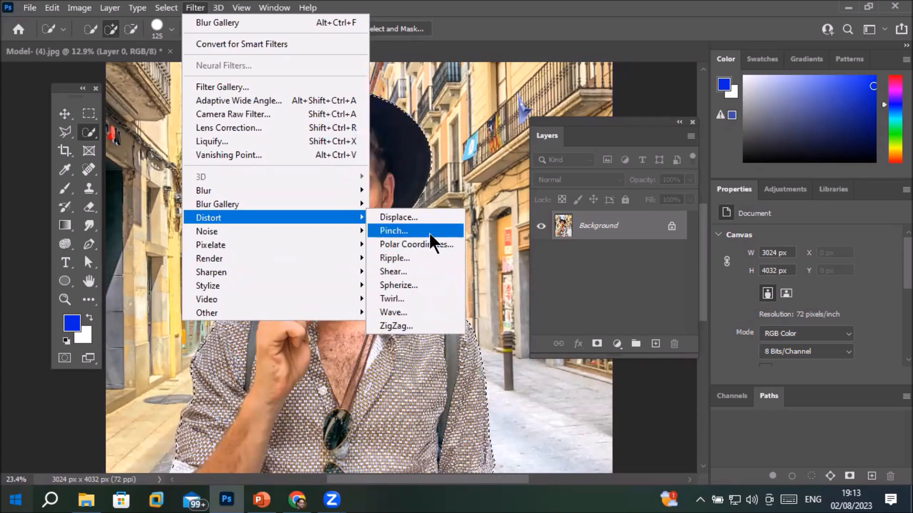
{"action": "left_click", "coordinate": [393, 231]}
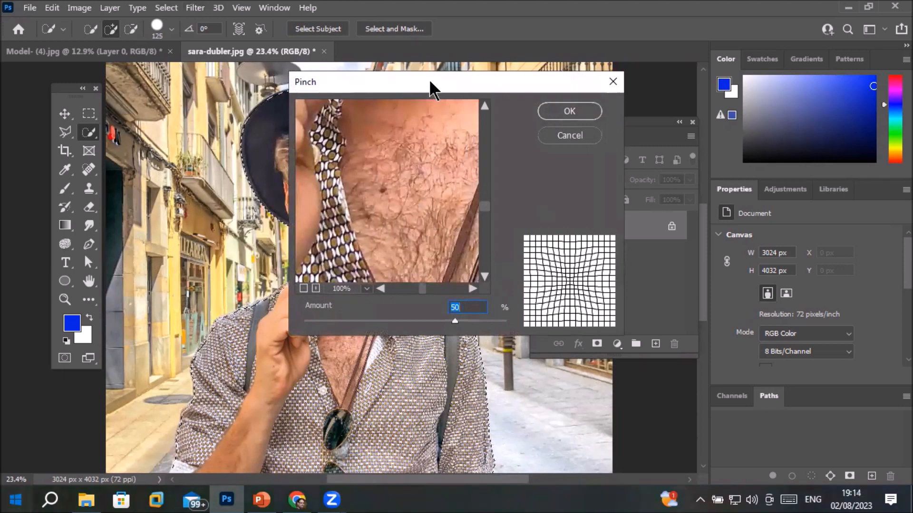
{"action": "left_click_drag", "start_coordinate": [430, 85], "coordinate": [533, 83]}
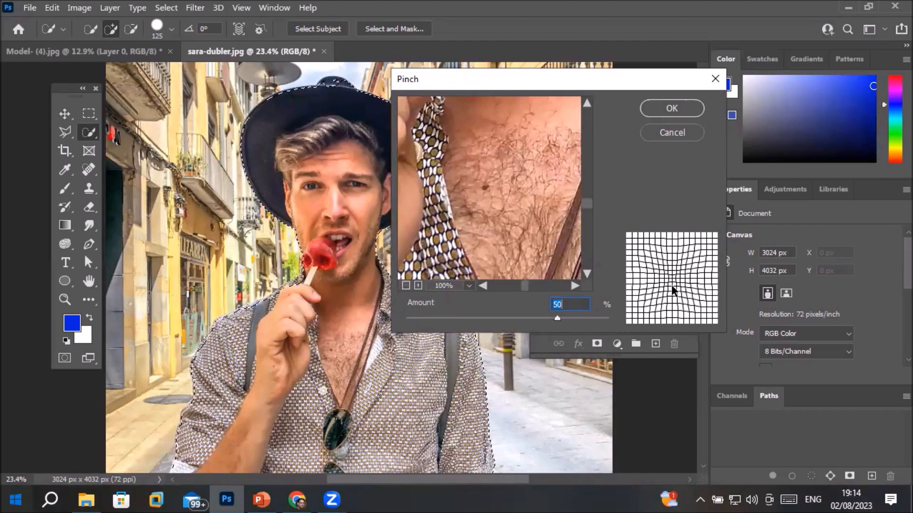
{"action": "left_click_drag", "start_coordinate": [557, 319], "coordinate": [427, 314]}
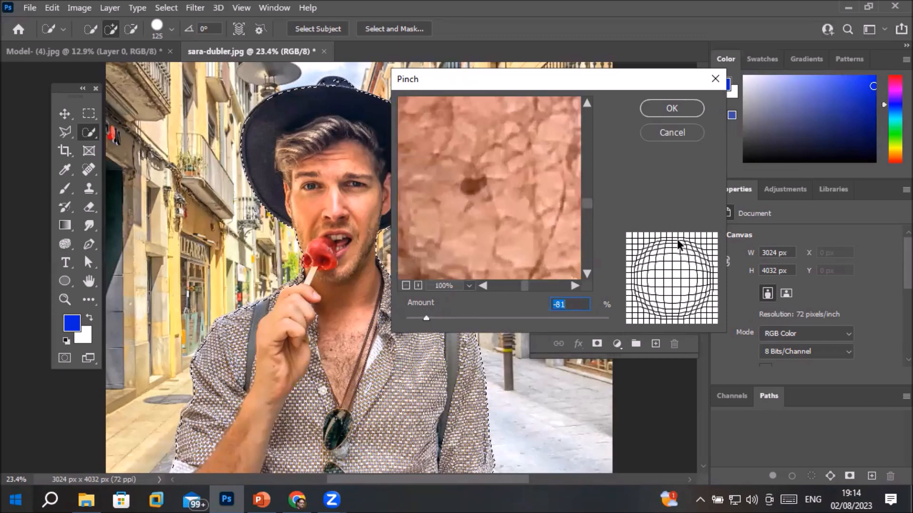
{"action": "left_click_drag", "start_coordinate": [425, 321], "coordinate": [402, 326]}
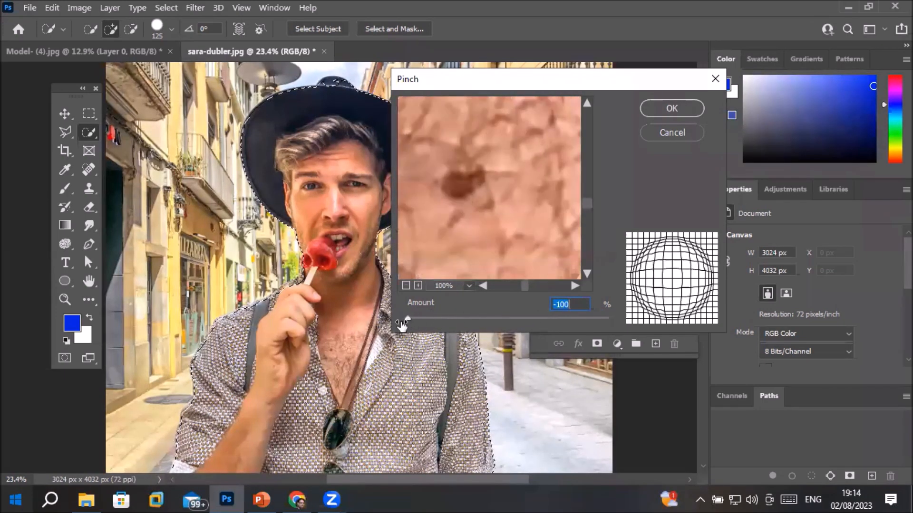
{"action": "left_click", "coordinate": [671, 108]}
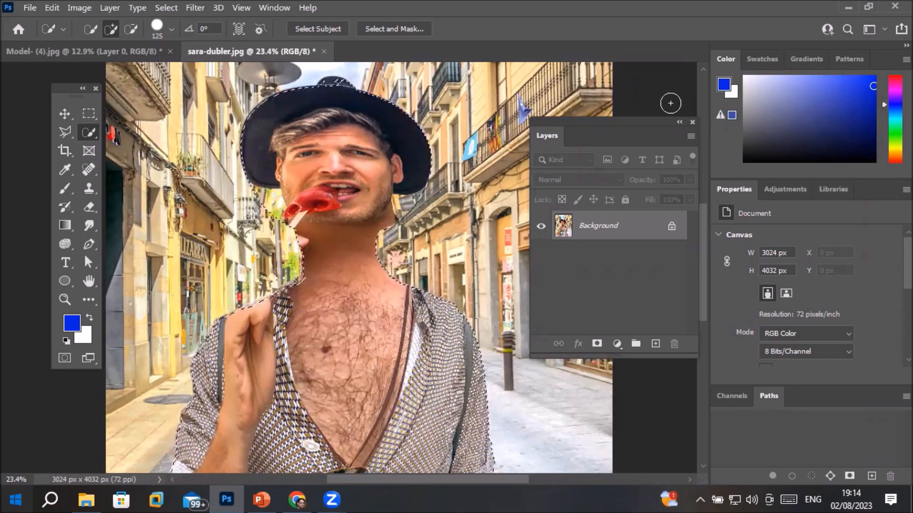
{"action": "key", "text": "ctrl+z"}
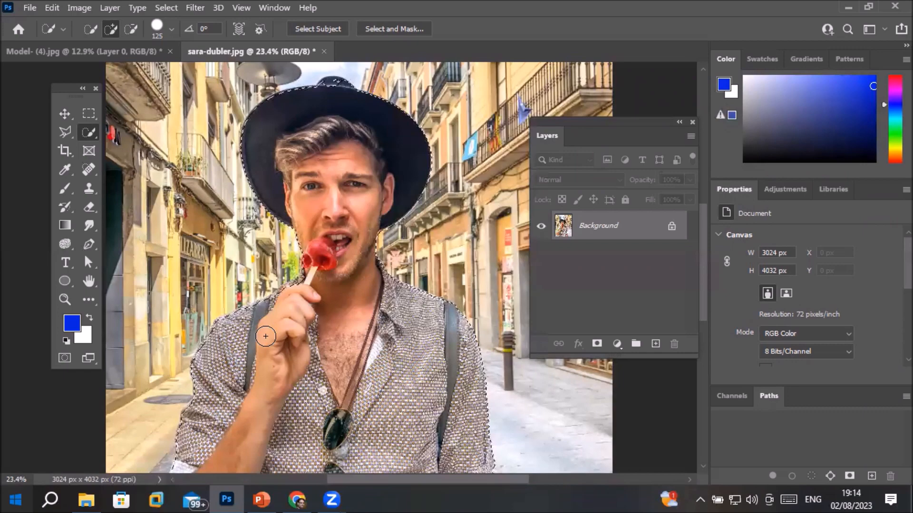
Preview Box Blur on the selected man at a 2000-pixel radius, and apply it with a radius of 1 pixel
{"action": "left_click", "coordinate": [202, 12]}
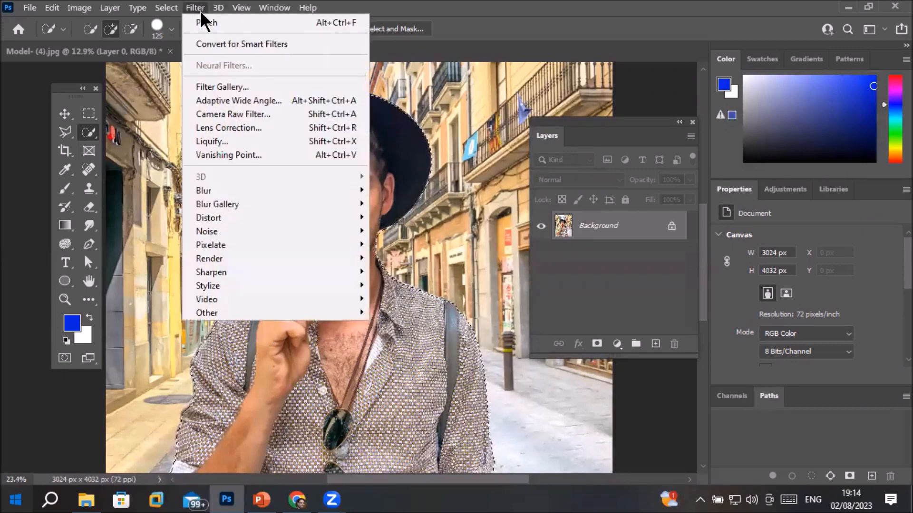
{"action": "mouse_move", "coordinate": [238, 207]}
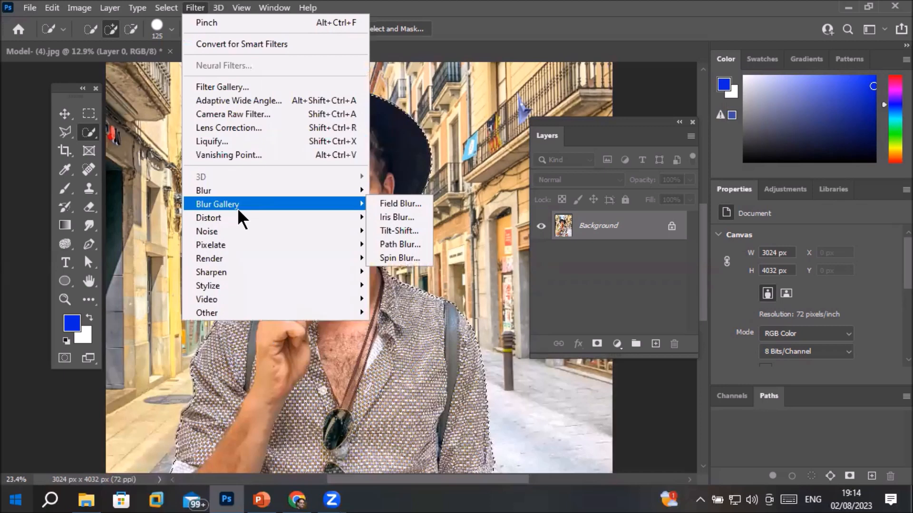
{"action": "mouse_move", "coordinate": [249, 190]}
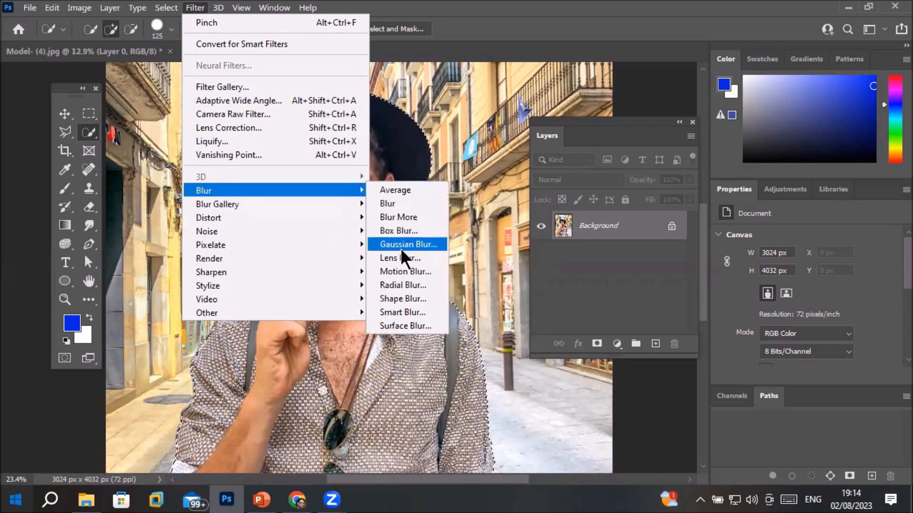
{"action": "left_click", "coordinate": [407, 232]}
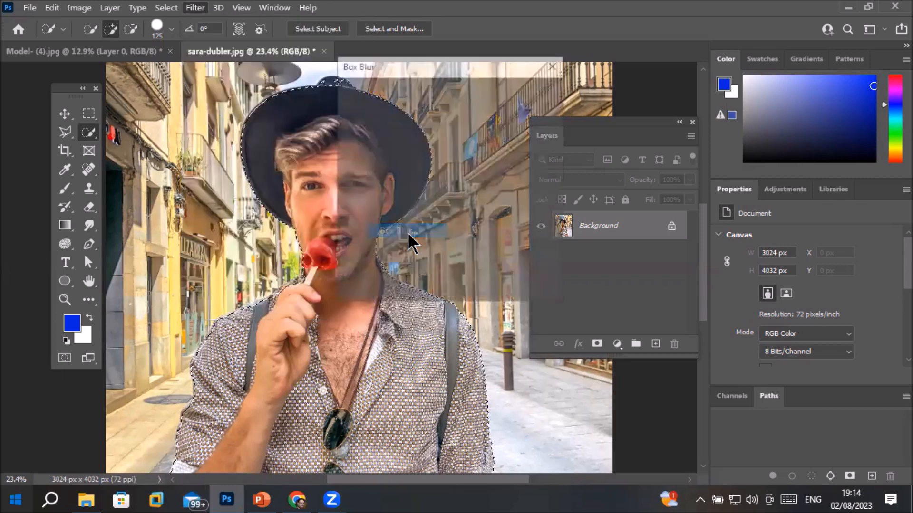
{"action": "left_click_drag", "start_coordinate": [468, 73], "coordinate": [493, 148]}
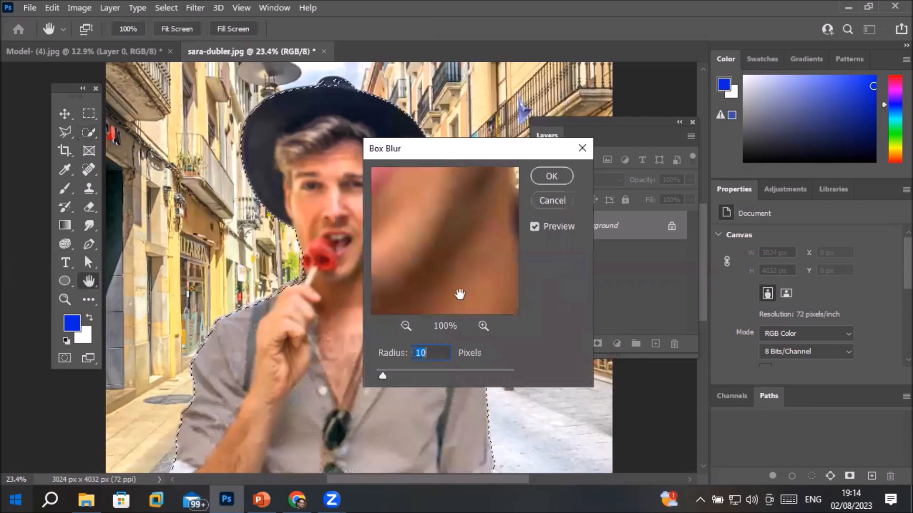
{"action": "left_click_drag", "start_coordinate": [386, 375], "coordinate": [520, 372]}
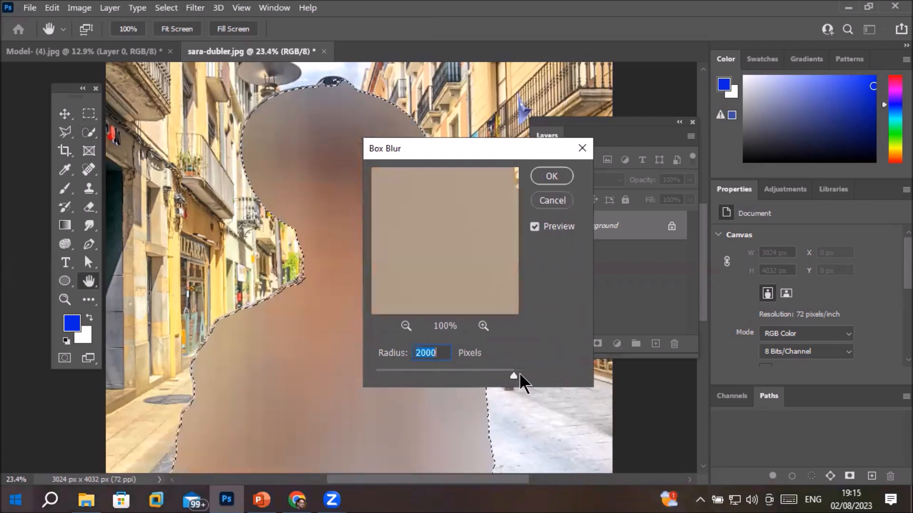
{"action": "left_click_drag", "start_coordinate": [509, 378], "coordinate": [369, 377]}
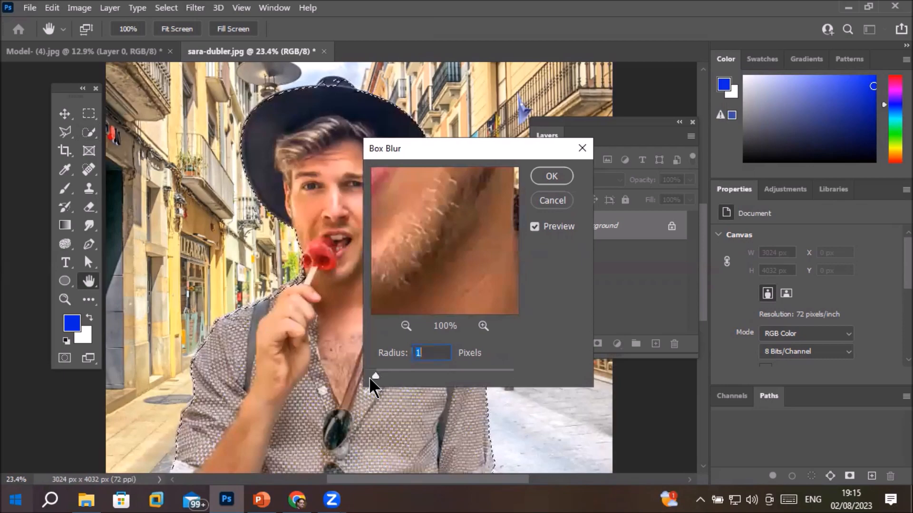
{"action": "left_click", "coordinate": [551, 175]}
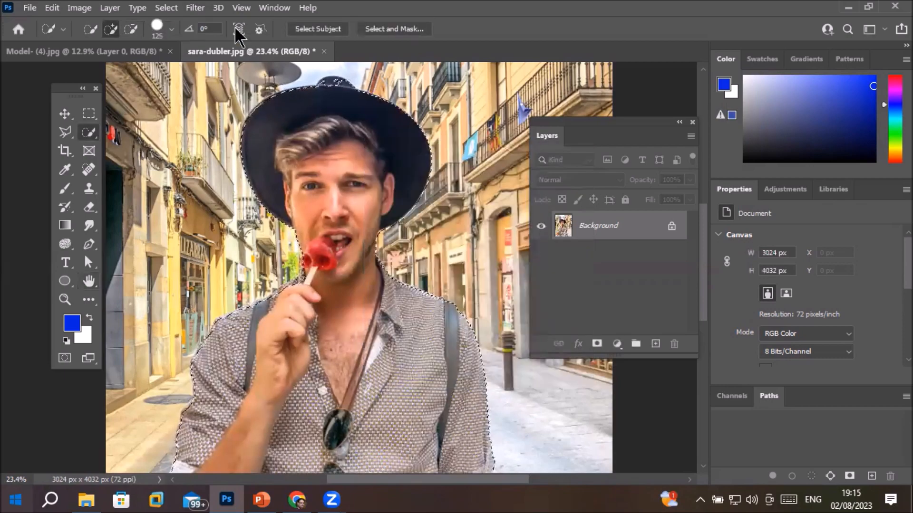
Start a Motion Blur on the selected man at angle 0°, trying a distance of 162 pixels and setting it to 49 pixels
{"action": "left_click", "coordinate": [192, 7]}
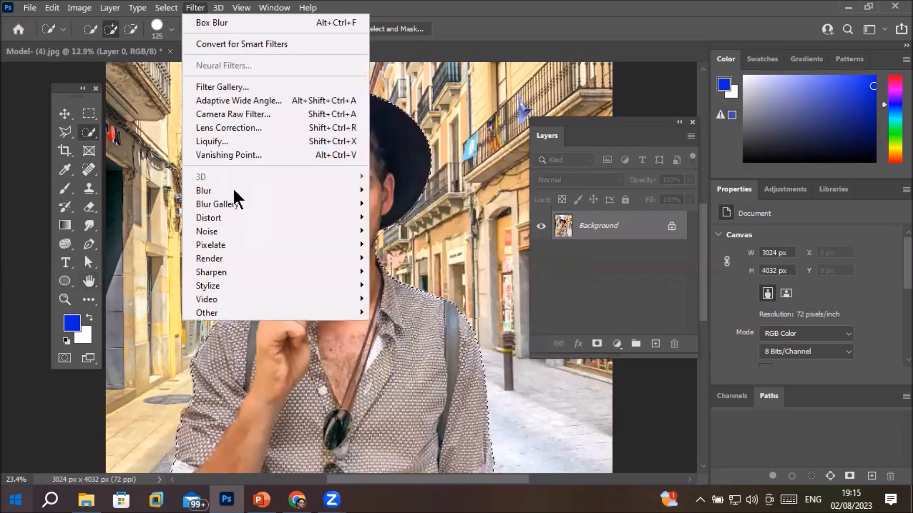
{"action": "mouse_move", "coordinate": [233, 191]}
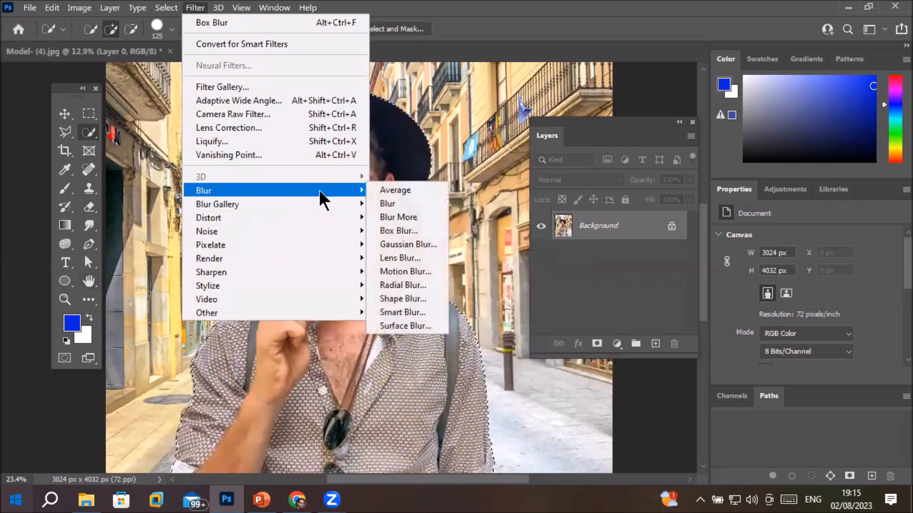
{"action": "left_click", "coordinate": [405, 272]}
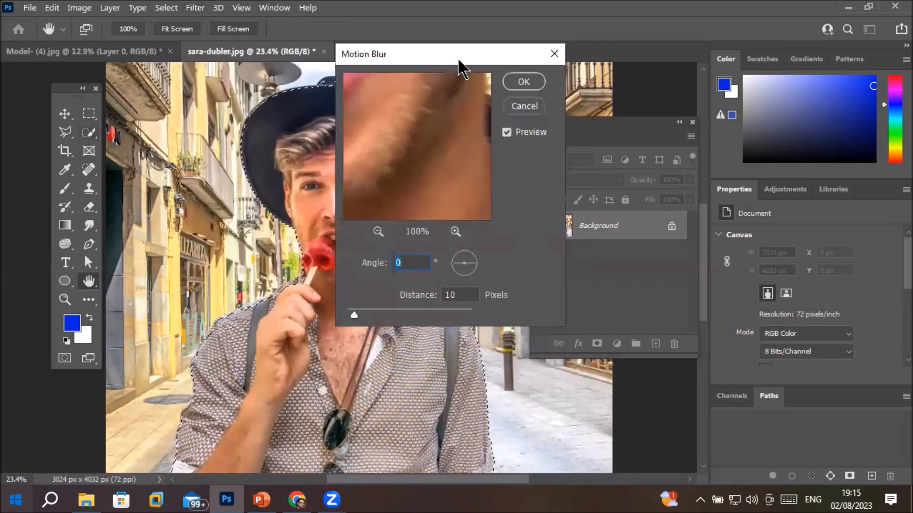
{"action": "left_click_drag", "start_coordinate": [457, 58], "coordinate": [646, 98]}
{"action": "left_click_drag", "start_coordinate": [544, 352], "coordinate": [592, 351]}
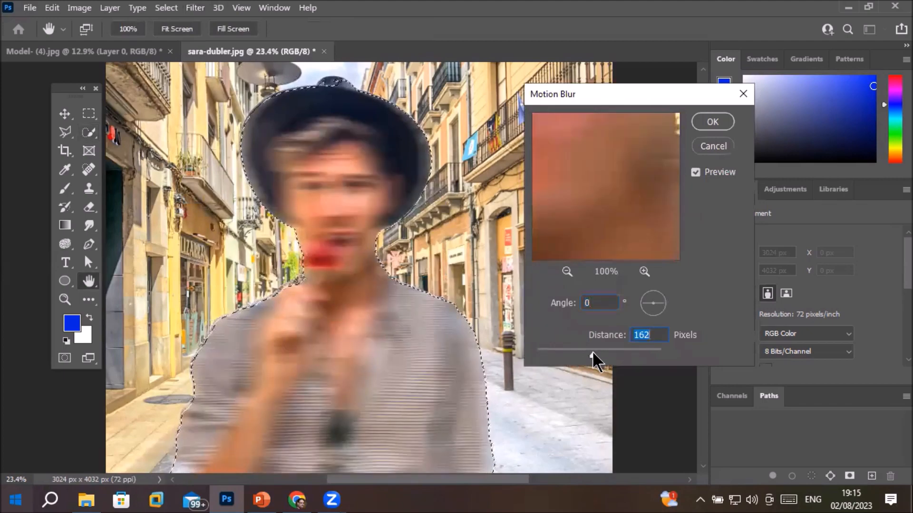
{"action": "left_click_drag", "start_coordinate": [592, 351], "coordinate": [569, 358]}
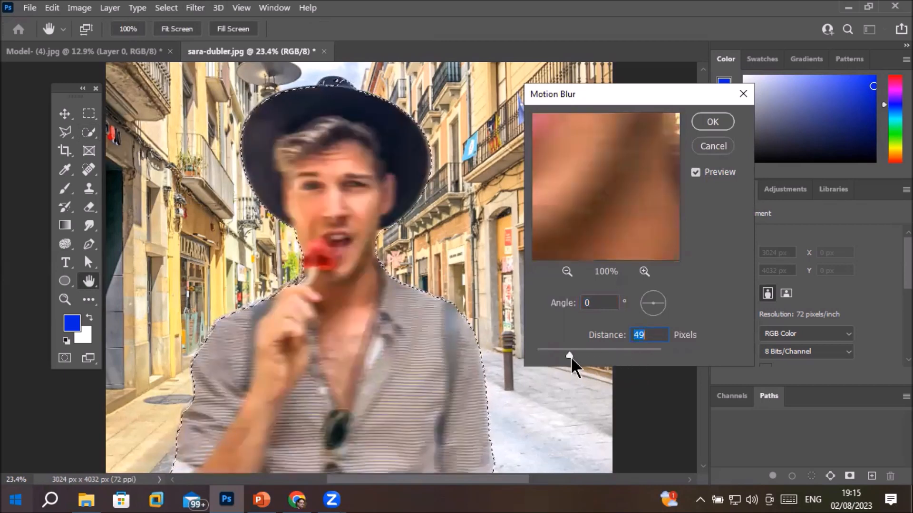